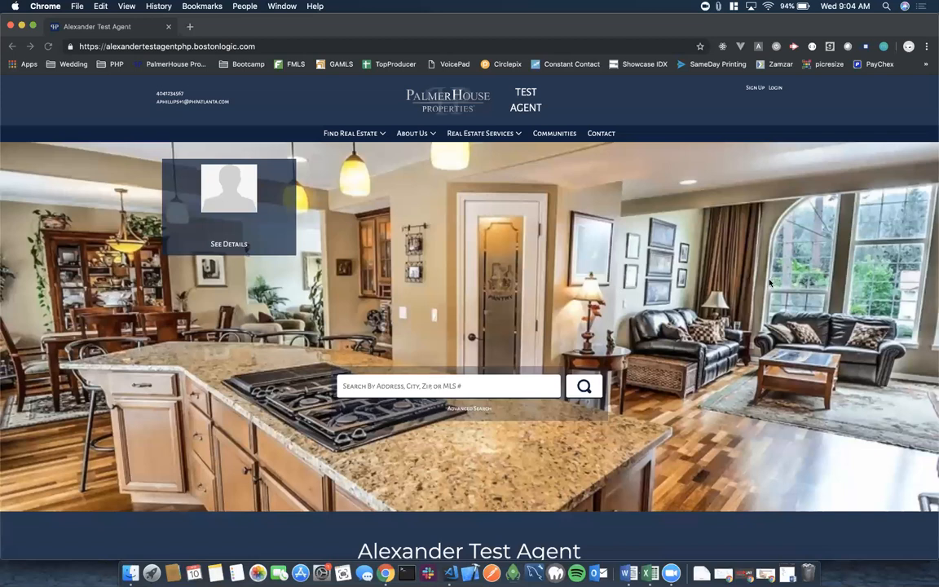
# Log in on the website's login page with the agent's email address and password.
pyautogui.click(775, 89)
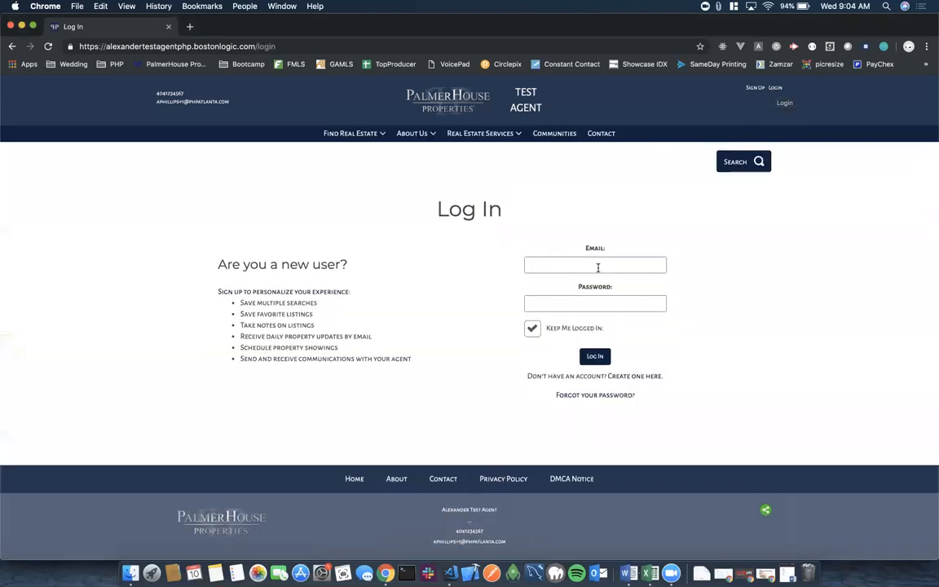
pyautogui.click(574, 267)
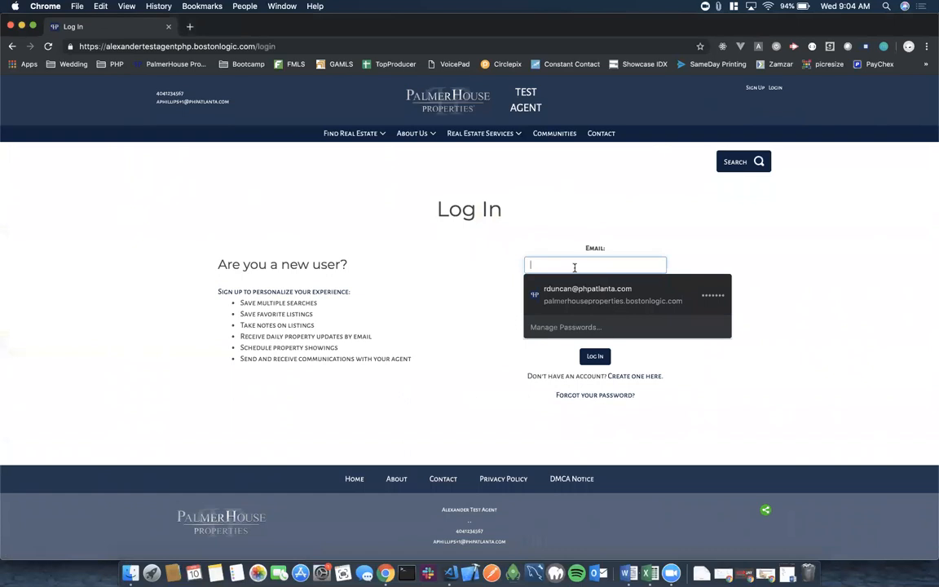
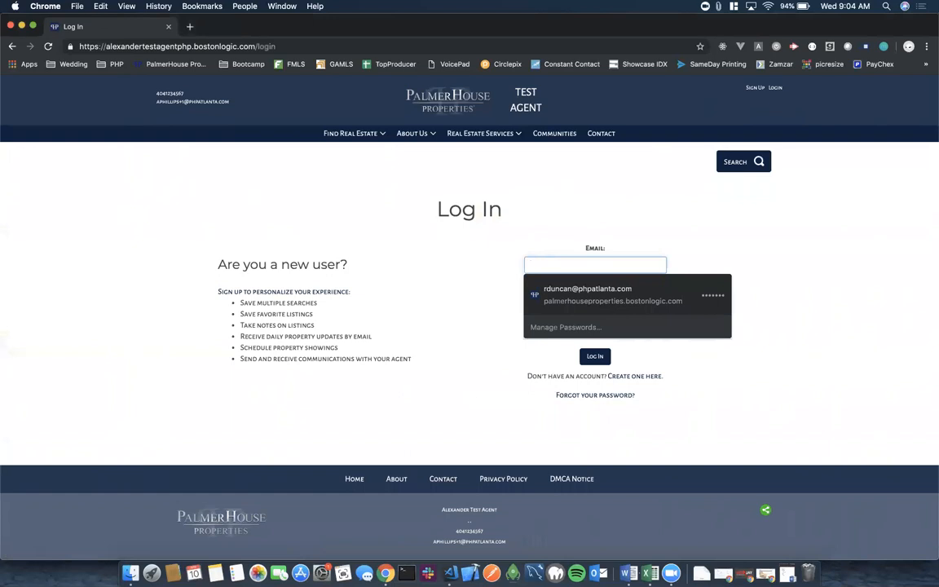
pyautogui.press('Tab')
pyautogui.write('****')
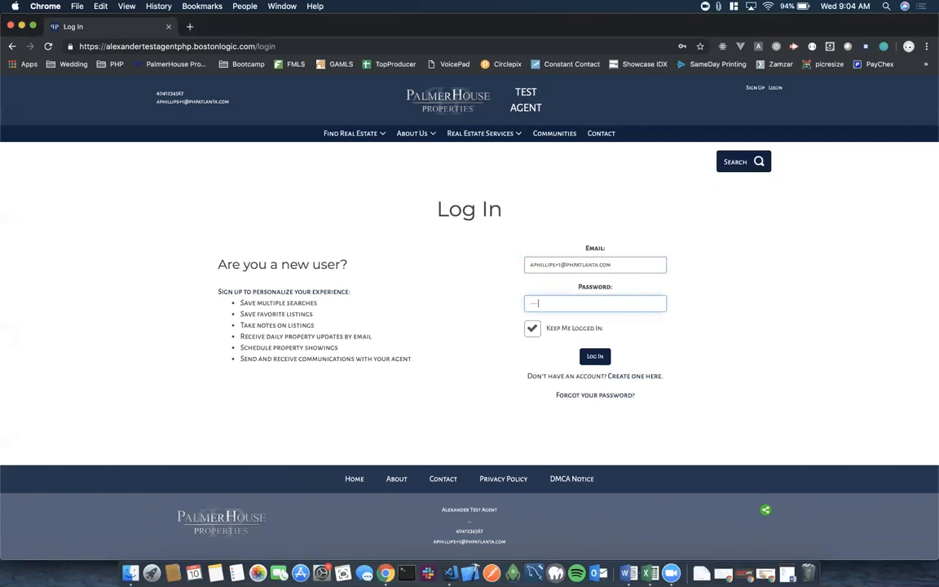
pyautogui.click(595, 356)
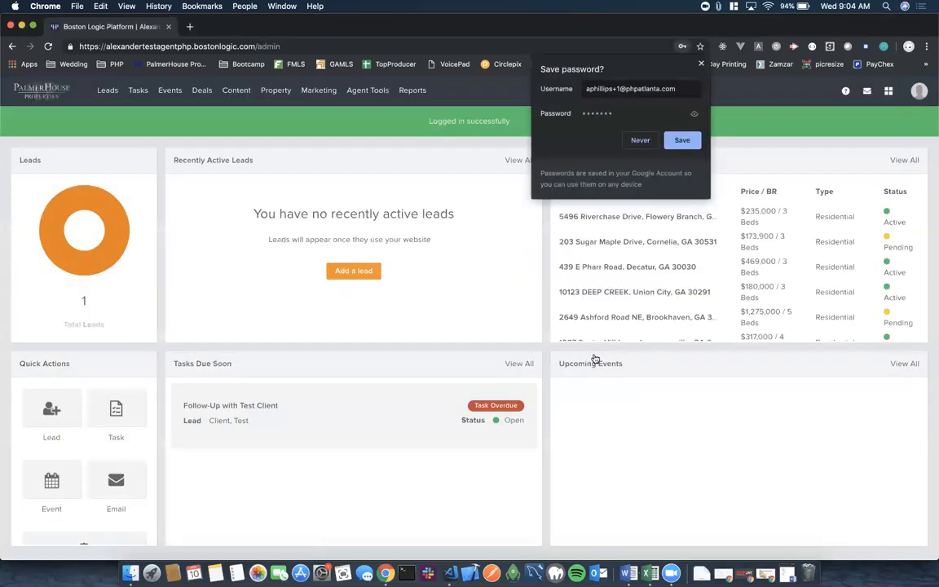
# Save the login in Chrome's password prompt and look over the dashboard's leads and tasks panels.
pyautogui.click(683, 143)
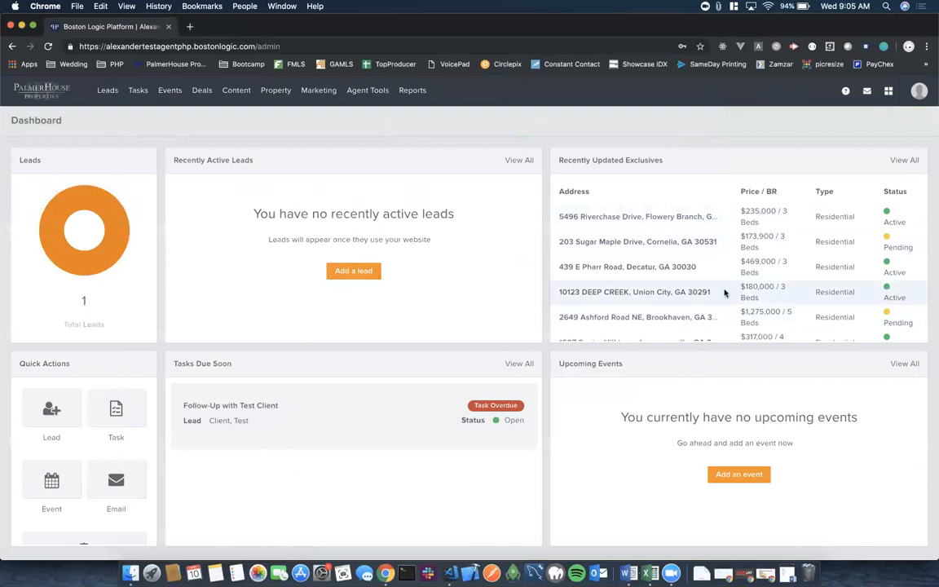
pyautogui.scroll(-3, 639, 300)
pyautogui.scroll(3, 639, 300)
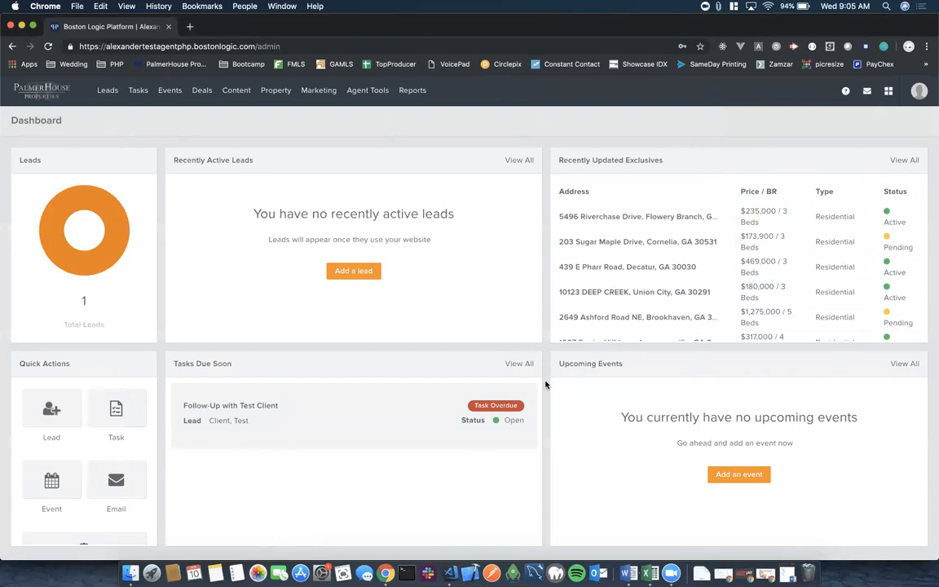
pyautogui.scroll(-1, 546, 385)
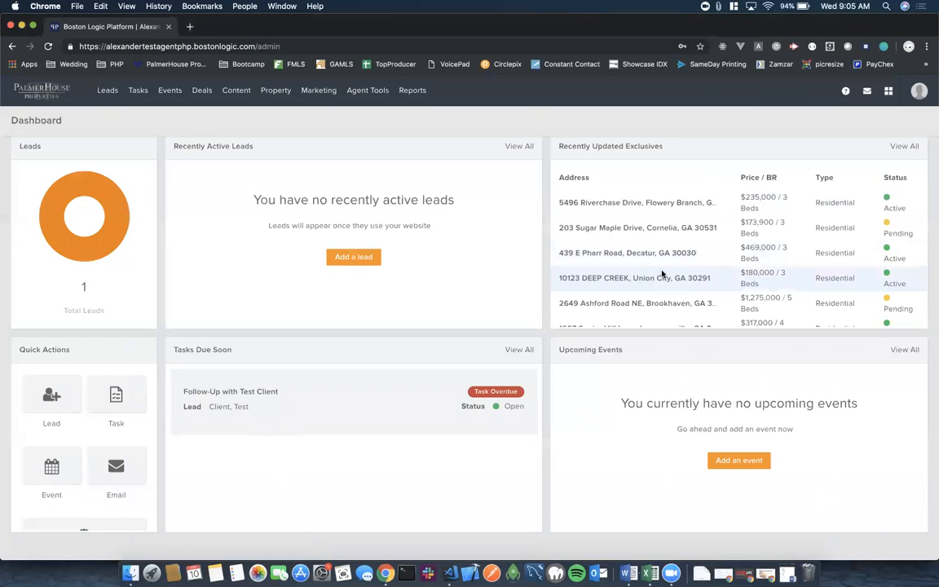
pyautogui.scroll(-1, 514, 442)
pyautogui.scroll(1, 515, 443)
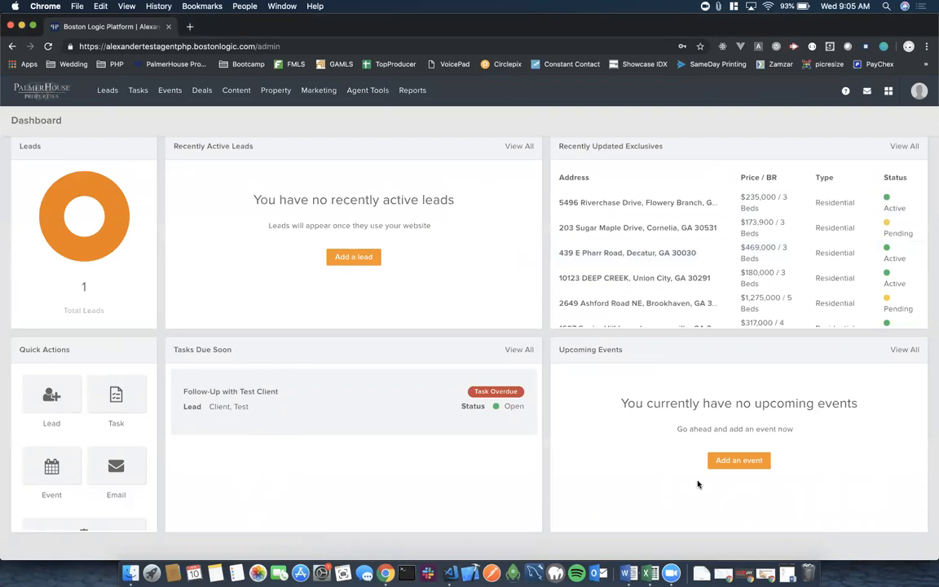
# Open My Profile from the avatar menu and scroll through the Viewing Agent page.
pyautogui.click(920, 95)
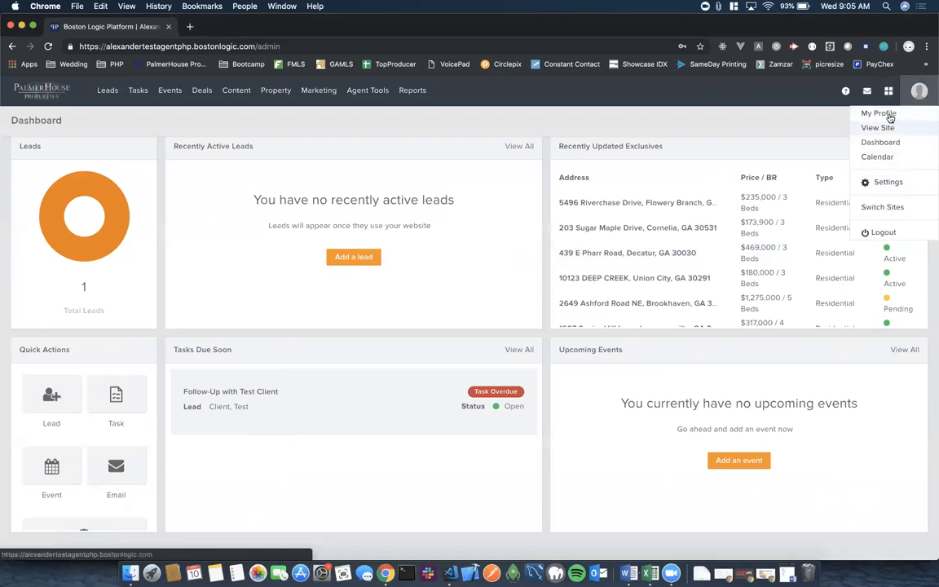
pyautogui.click(888, 116)
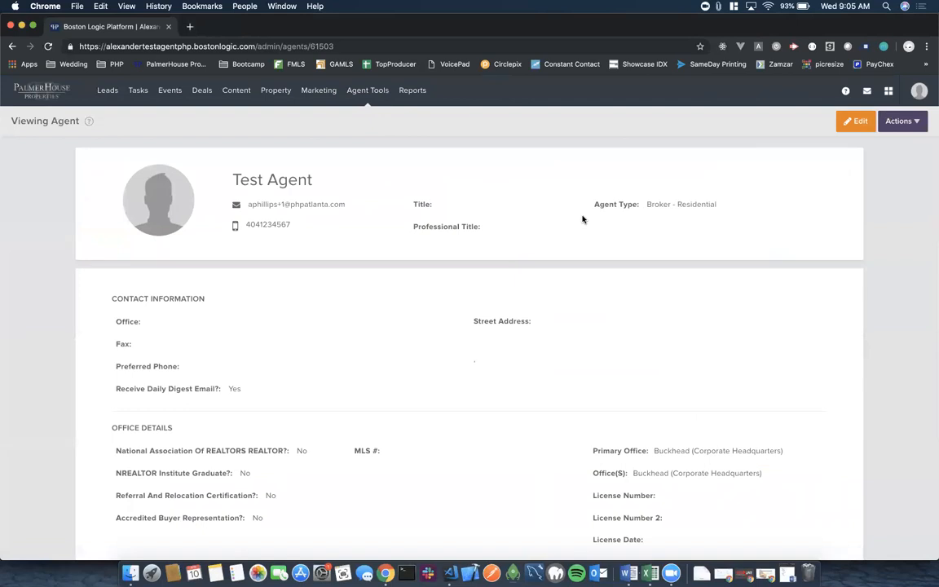
pyautogui.scroll(-5, 407, 338)
pyautogui.scroll(-15, 407, 338)
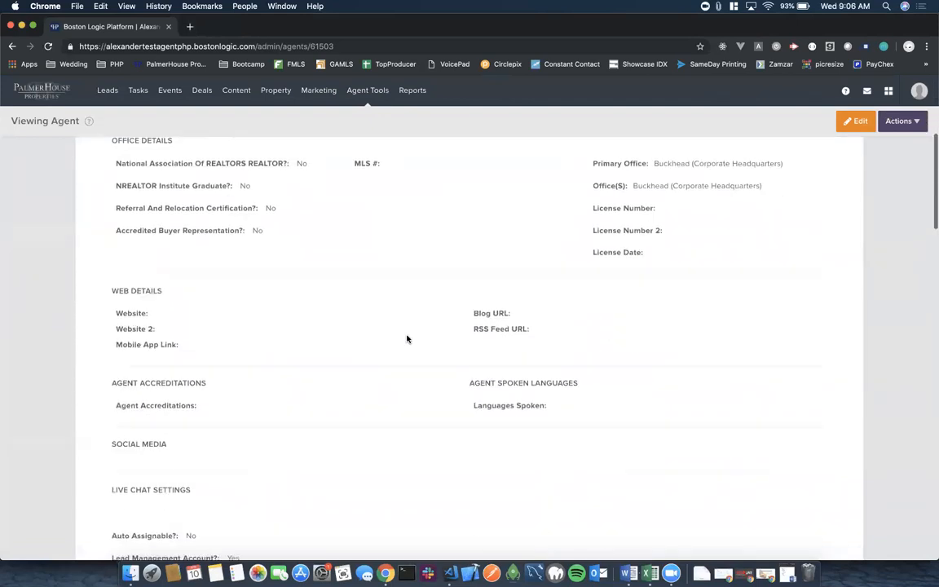
pyautogui.scroll(-15, 407, 338)
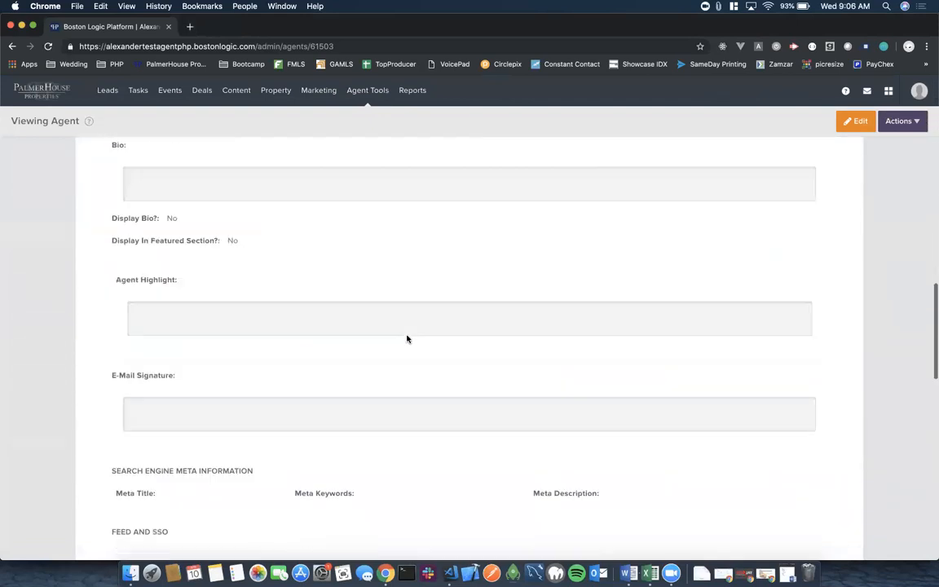
pyautogui.scroll(-15, 407, 338)
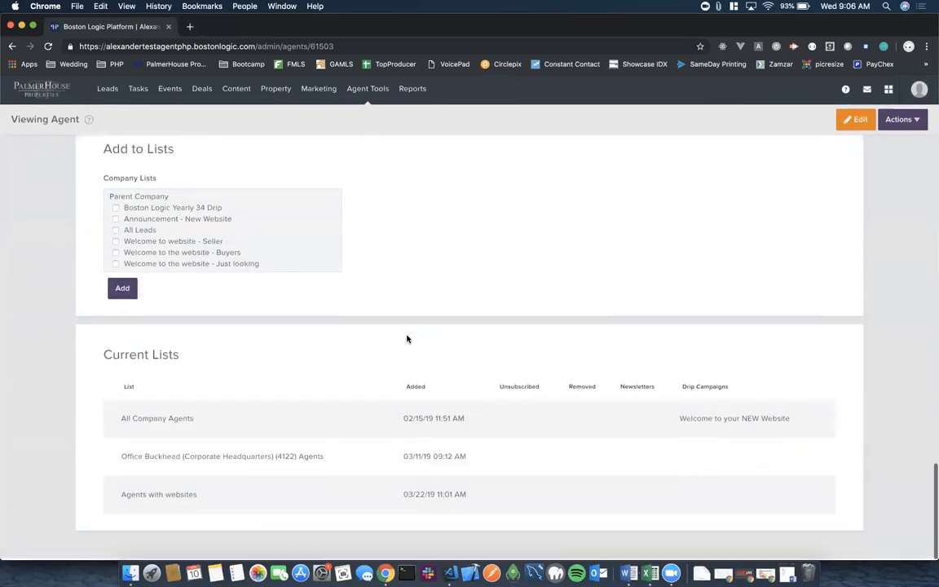
pyautogui.scroll(15, 407, 339)
pyautogui.scroll(10, 407, 338)
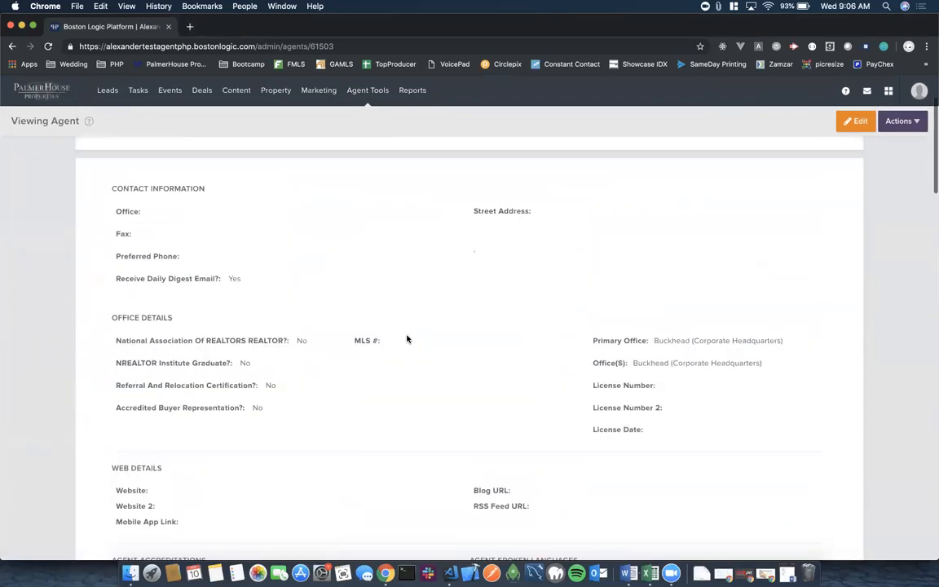
# Open the Editing Agent form and check its Primary Office and Agent Type options, keeping Buckhead and Residential.
pyautogui.click(856, 120)
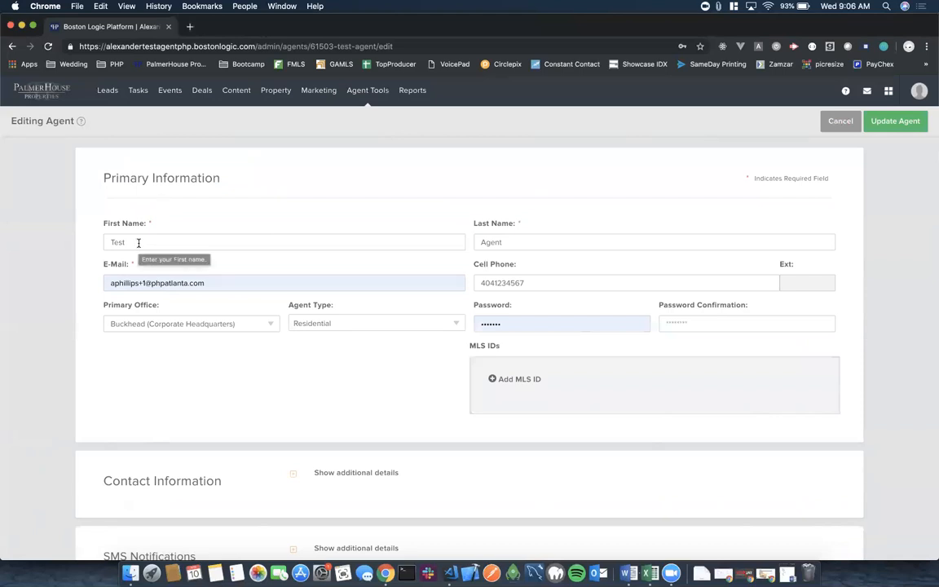
pyautogui.click(272, 324)
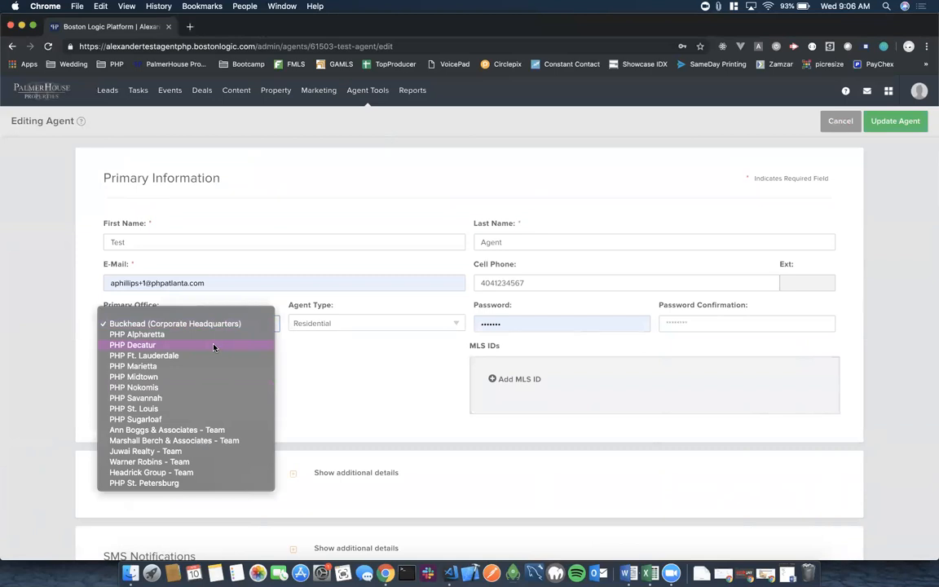
pyautogui.click(349, 380)
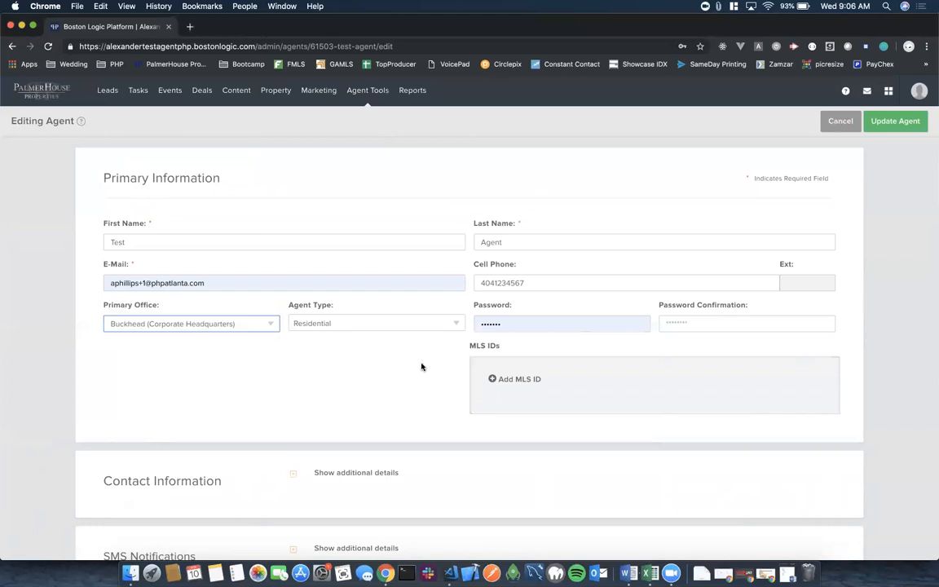
pyautogui.click(458, 328)
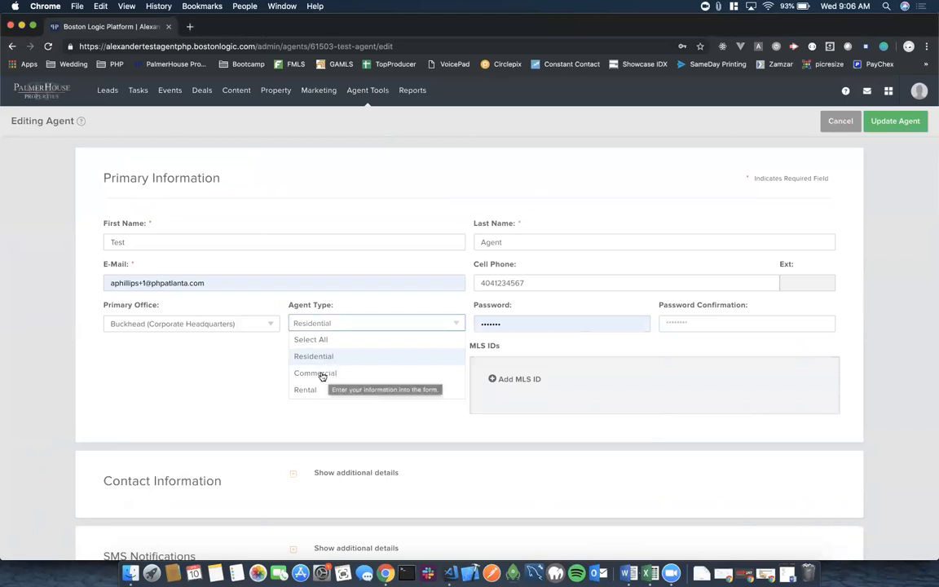
pyautogui.click(256, 365)
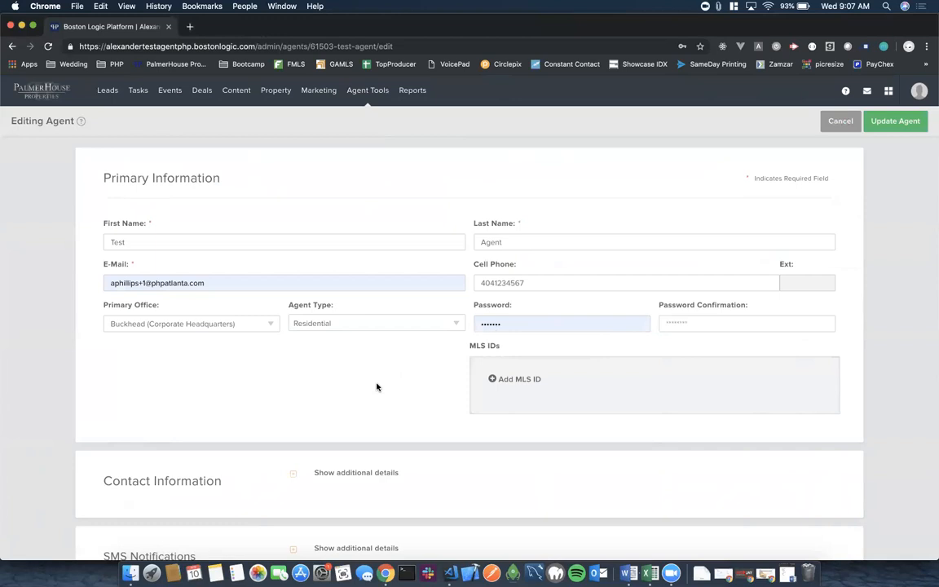
pyautogui.click(493, 380)
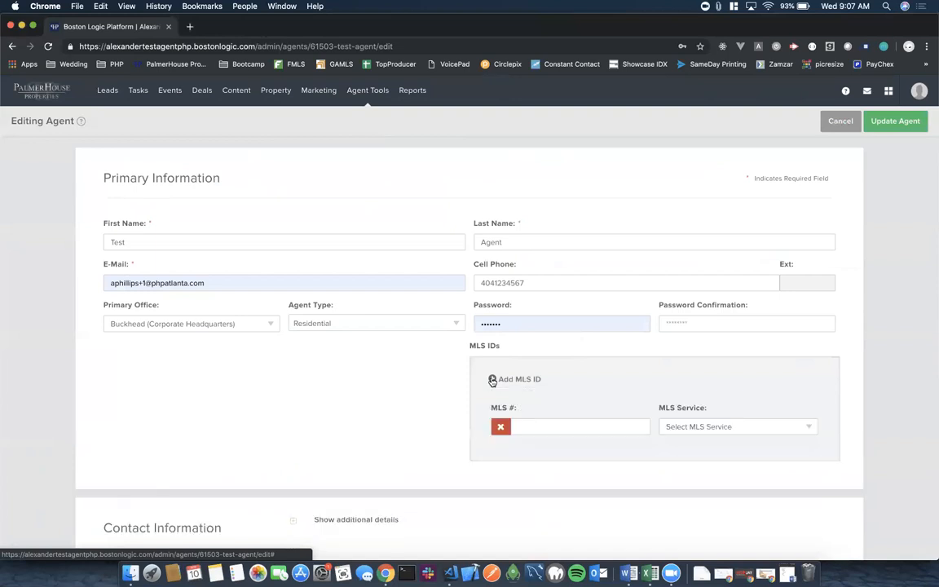
pyautogui.scroll(-2, 593, 399)
pyautogui.click(530, 379)
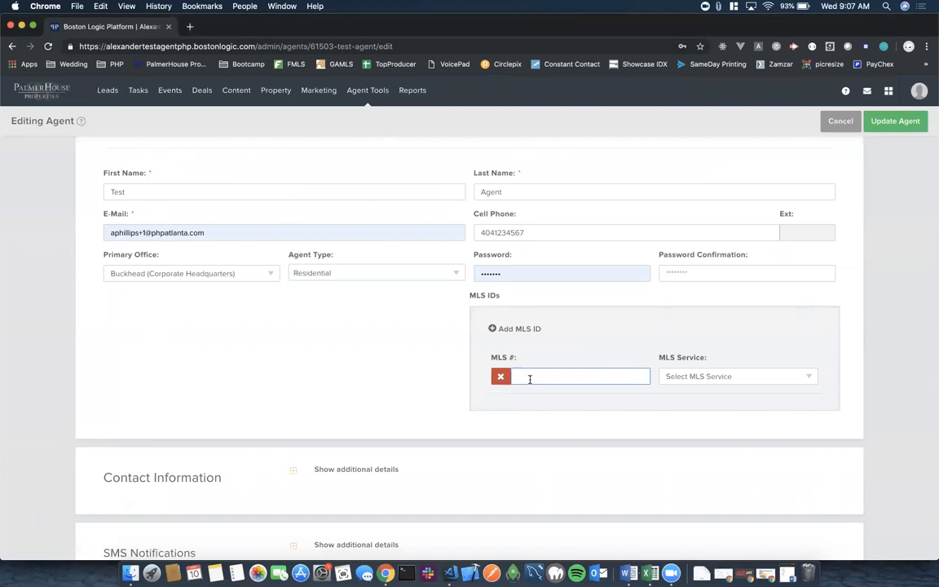
pyautogui.click(765, 377)
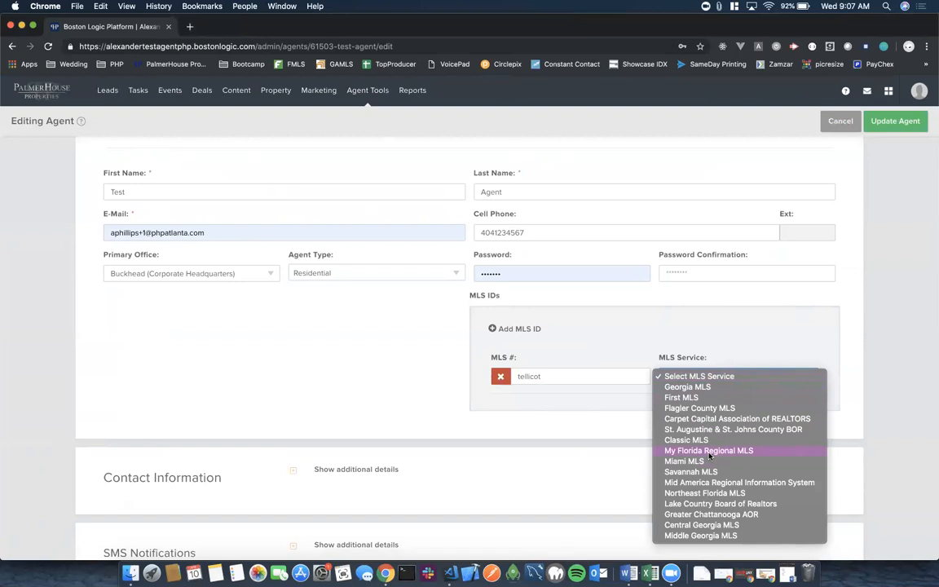
pyautogui.click(693, 397)
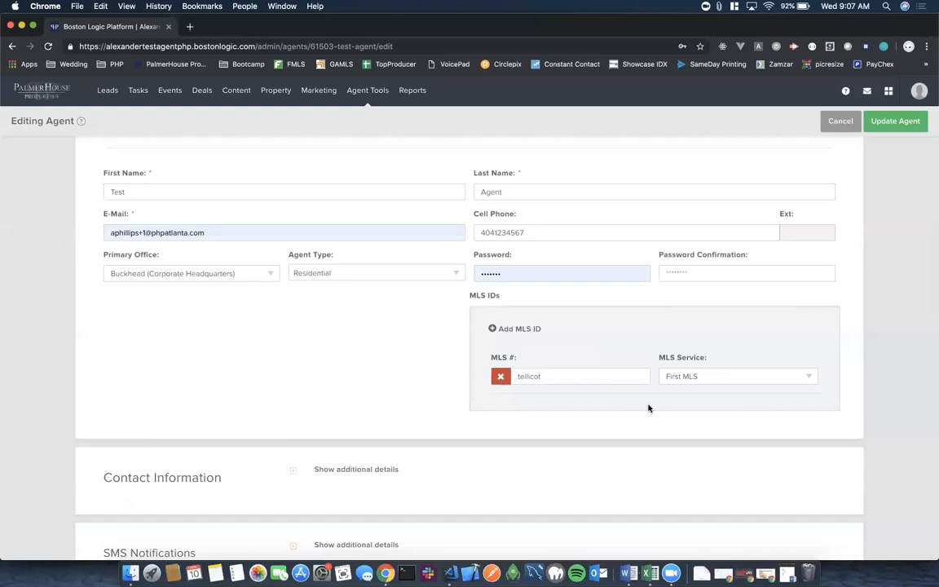
pyautogui.click(494, 331)
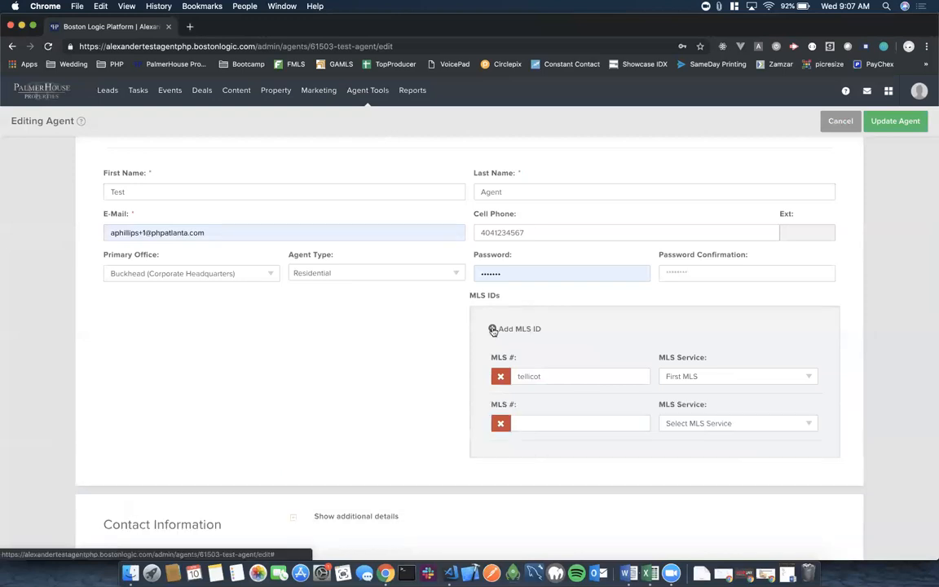
pyautogui.click(579, 425)
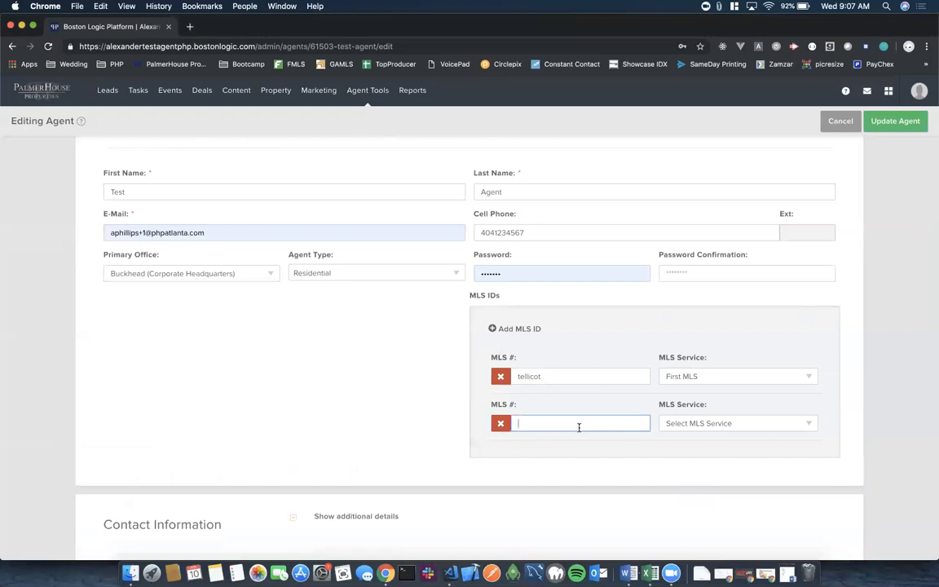
pyautogui.click(692, 423)
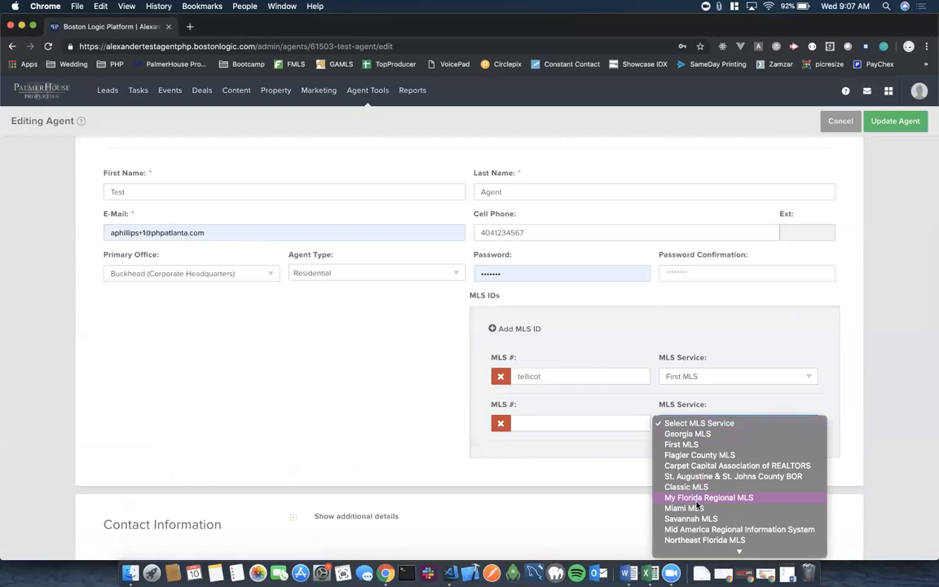
pyautogui.click(578, 452)
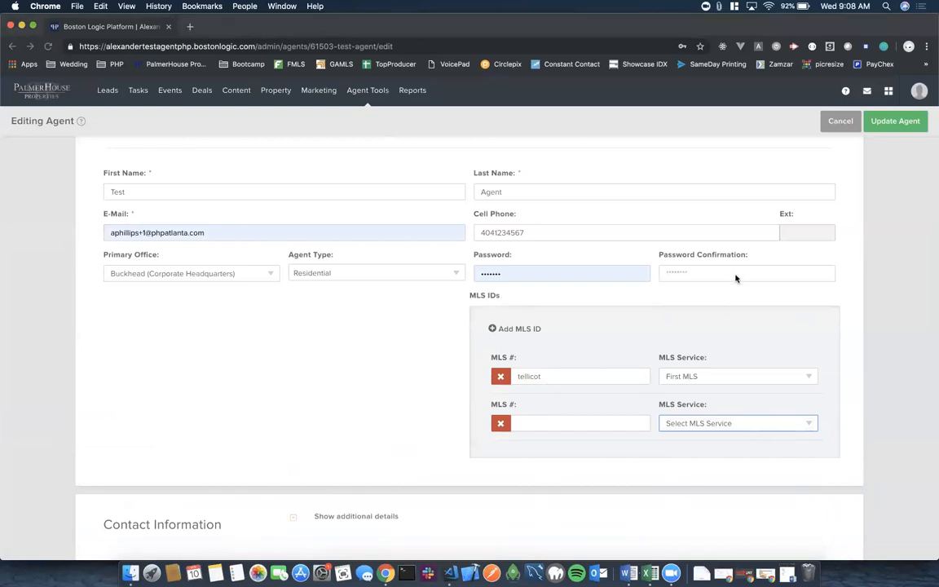
pyautogui.click(379, 332)
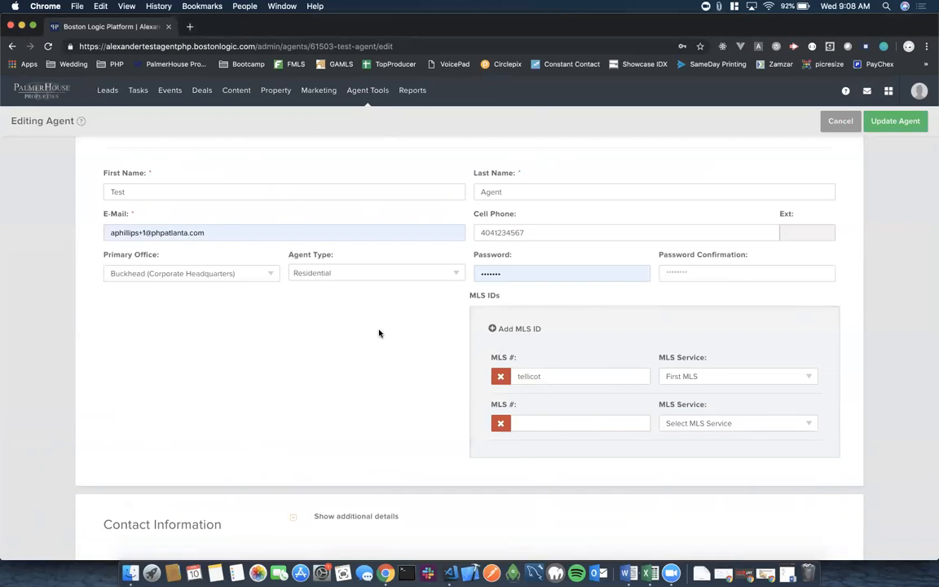
pyautogui.scroll(1, 380, 333)
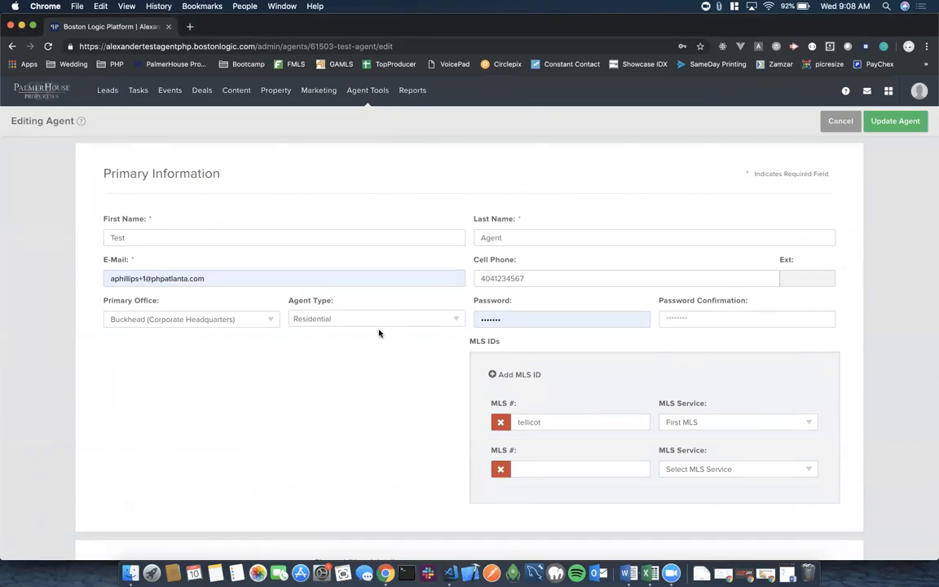
# Expand Contact Information and enter the agent's office phone and fax numbers.
pyautogui.scroll(-5, 379, 333)
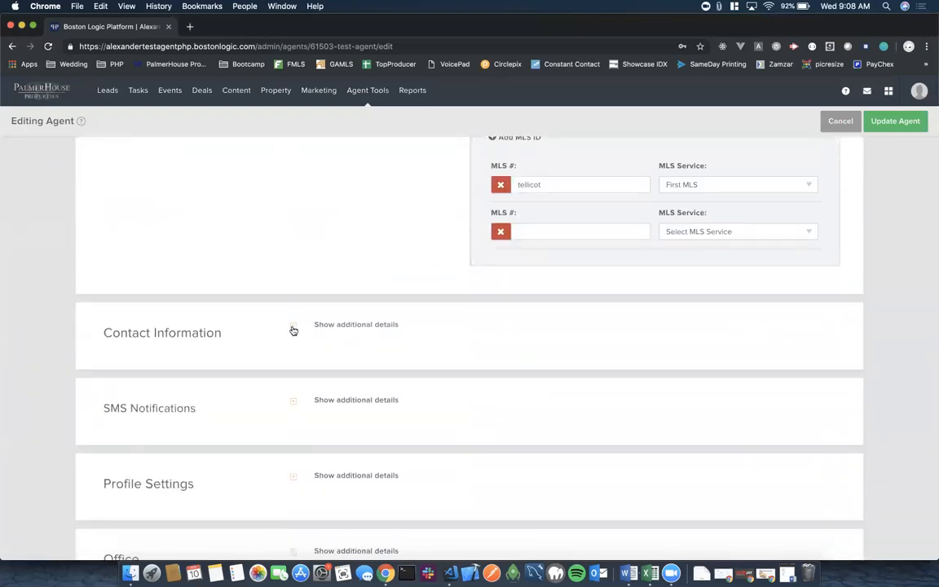
pyautogui.click(294, 327)
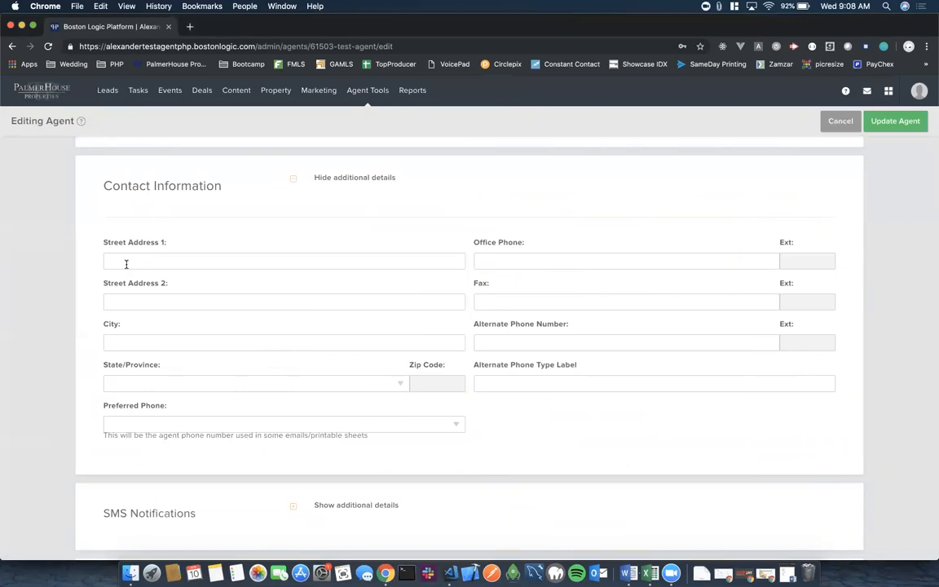
pyautogui.click(500, 263)
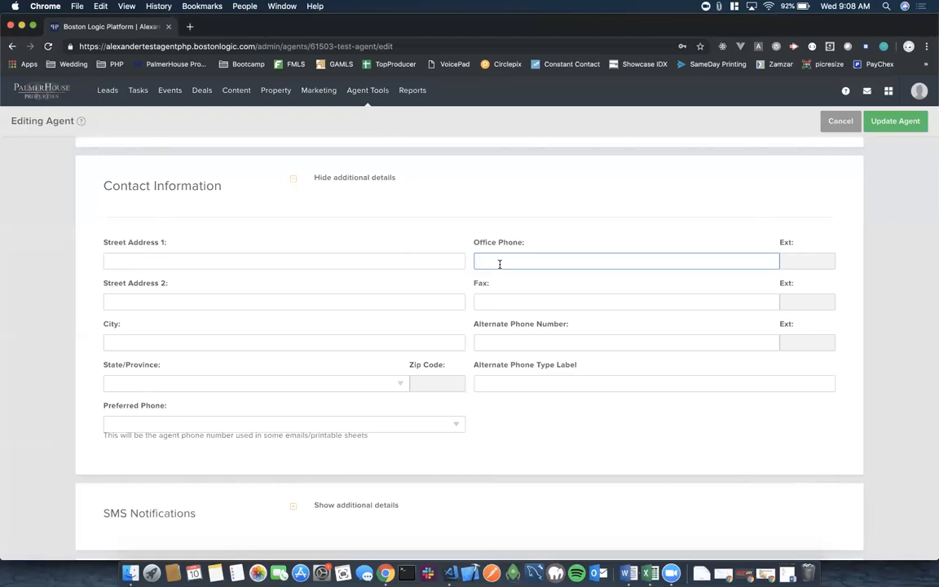
pyautogui.click(489, 303)
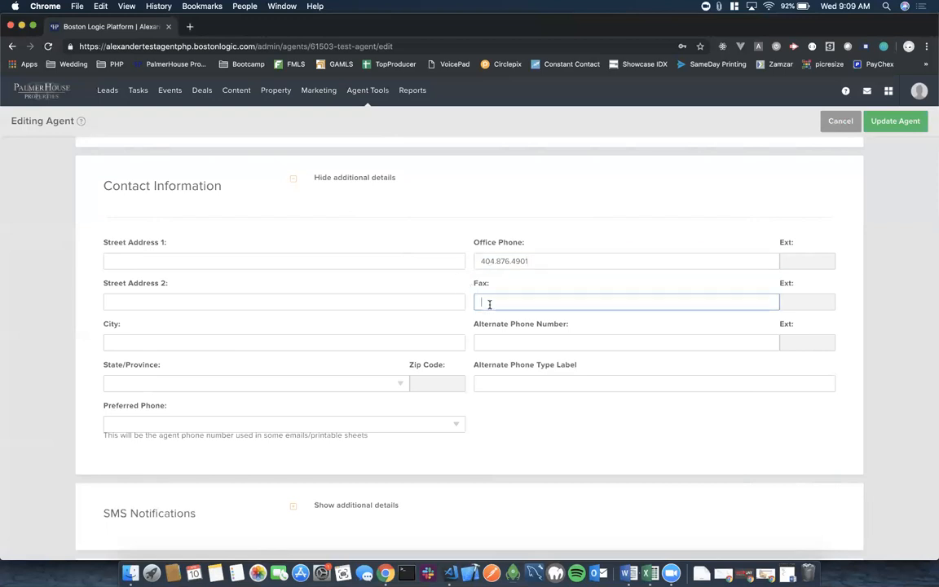
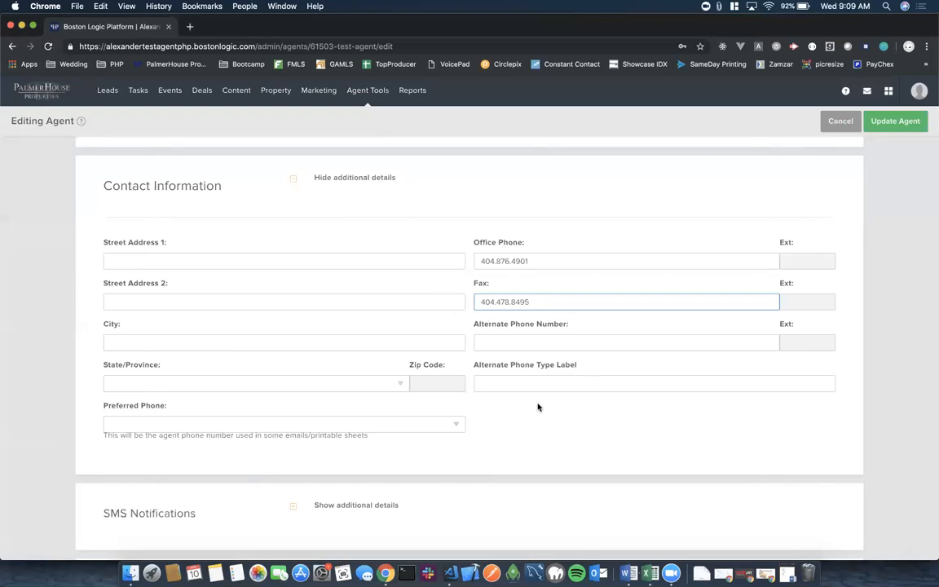
# Step through the alternate phone fields and leave Preferred Phone unselected.
pyautogui.click(498, 341)
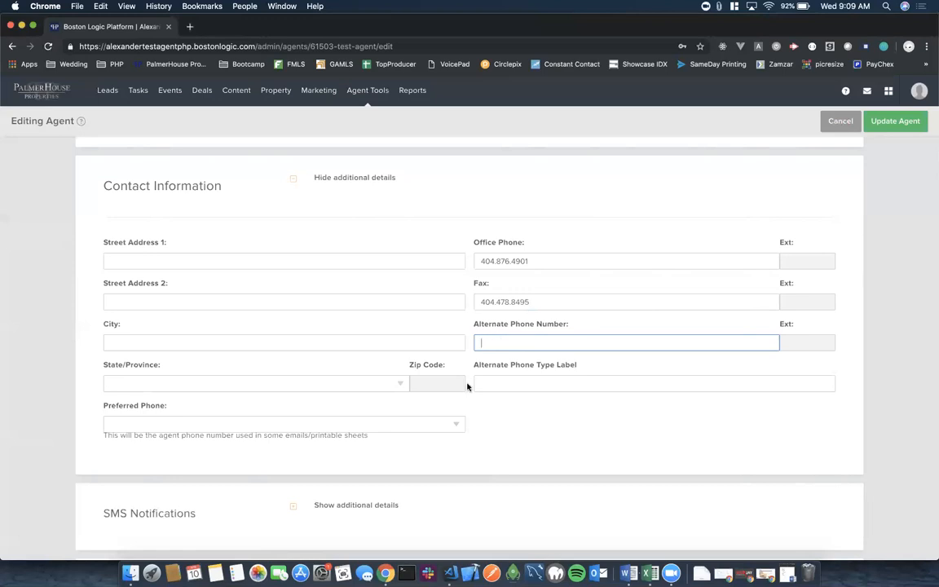
pyautogui.click(503, 386)
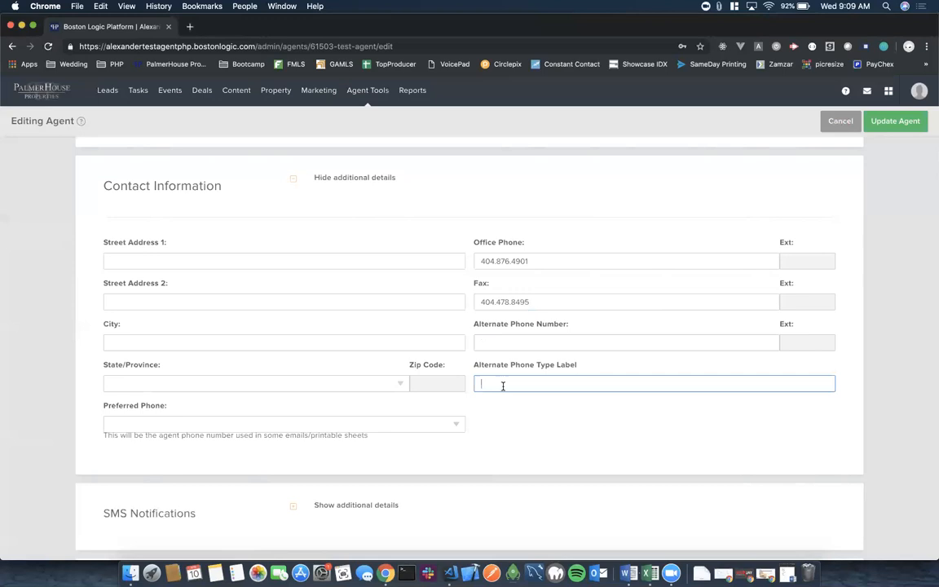
pyautogui.click(497, 423)
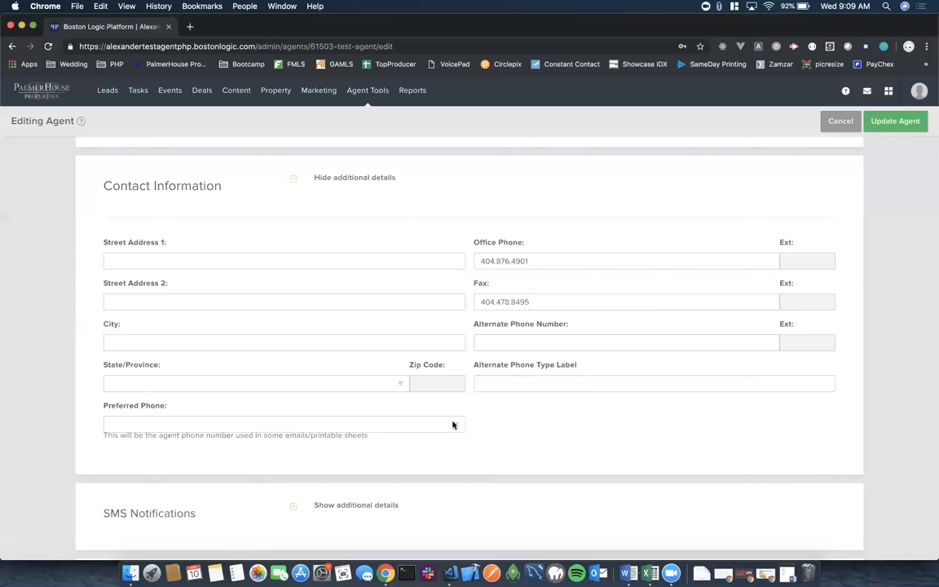
pyautogui.click(455, 423)
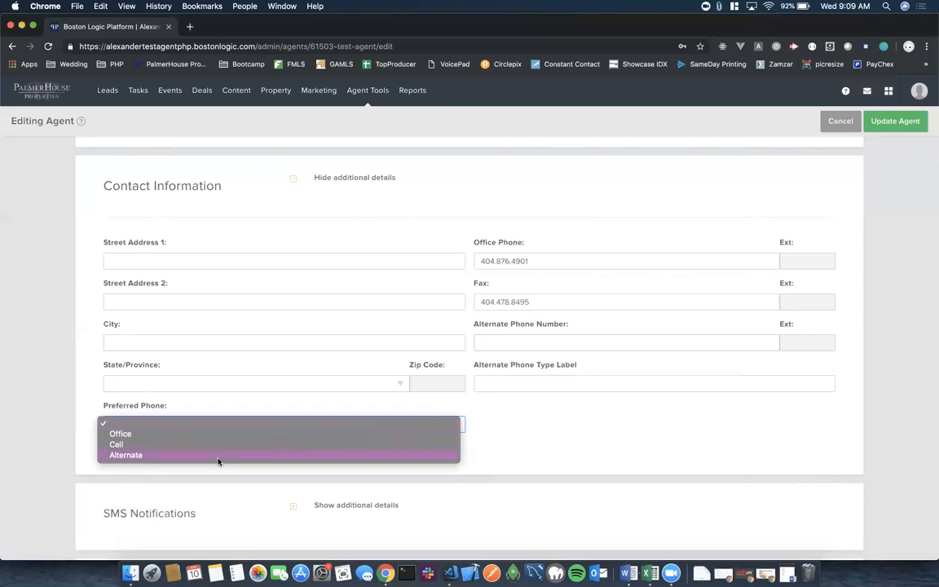
pyautogui.click(546, 425)
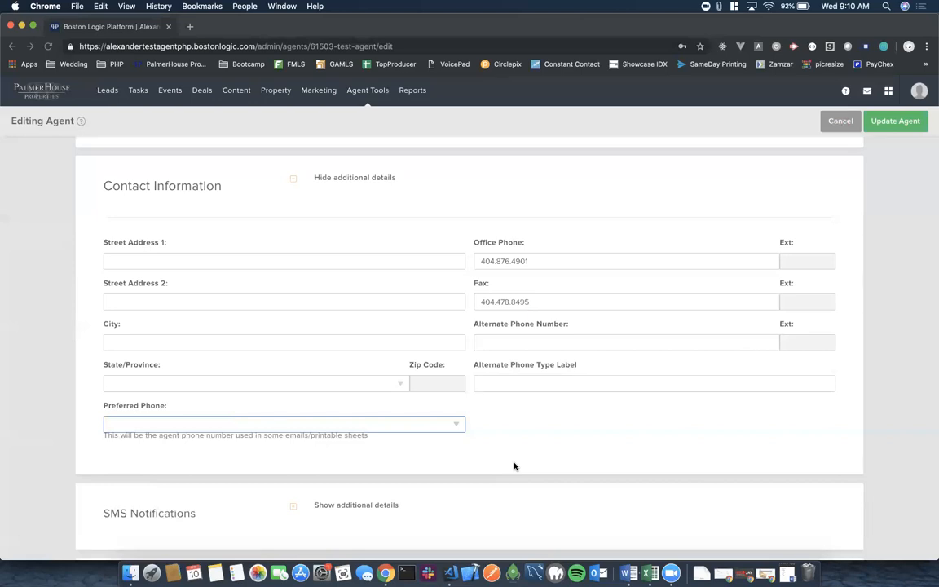
# Expand the SMS Notifications section of the agent form.
pyautogui.scroll(-5, 513, 467)
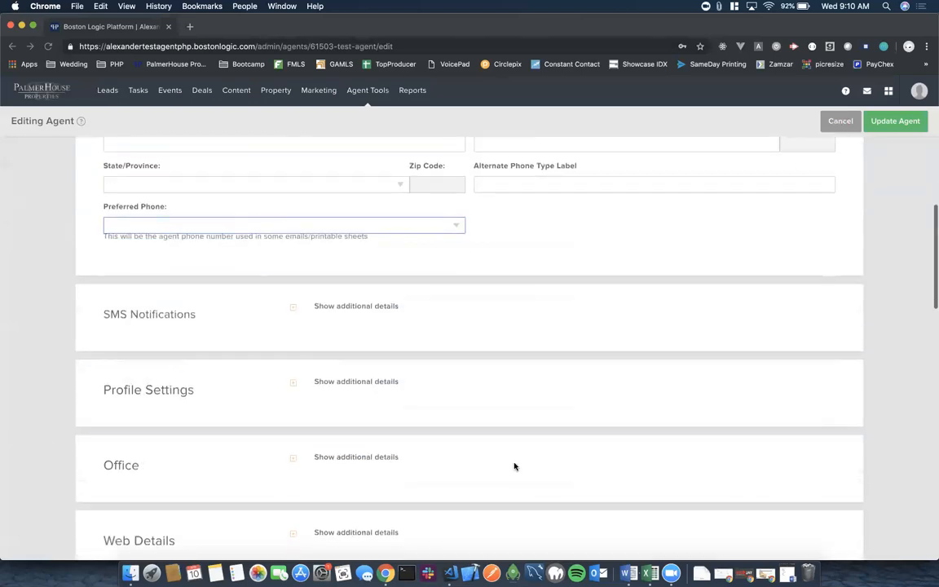
pyautogui.scroll(-3, 514, 466)
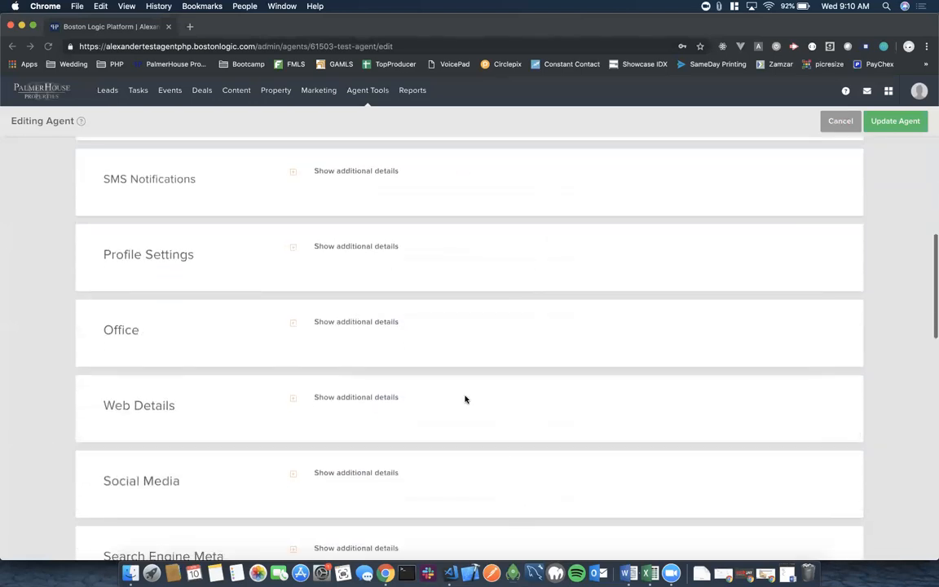
pyautogui.click(292, 174)
pyautogui.scroll(-1, 380, 314)
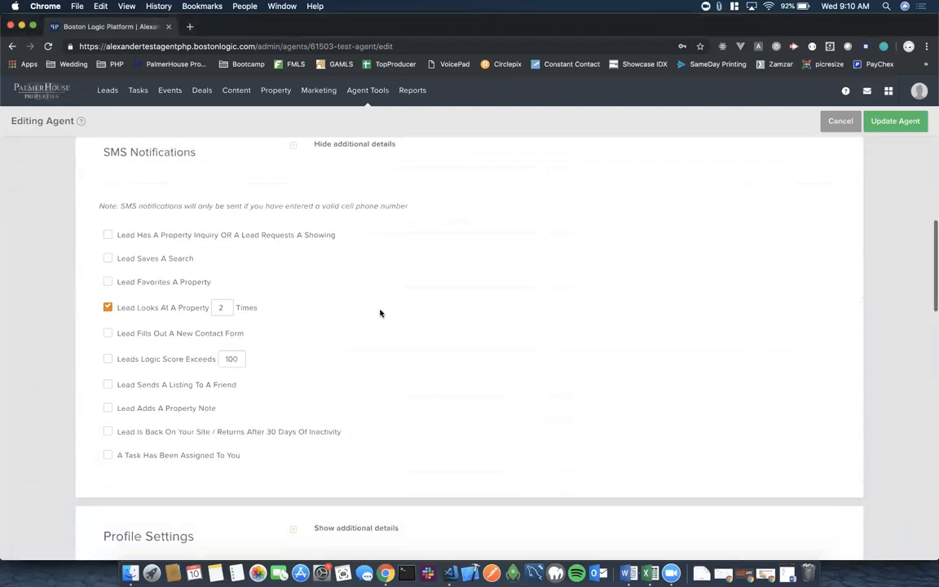
pyautogui.scroll(-1, 380, 313)
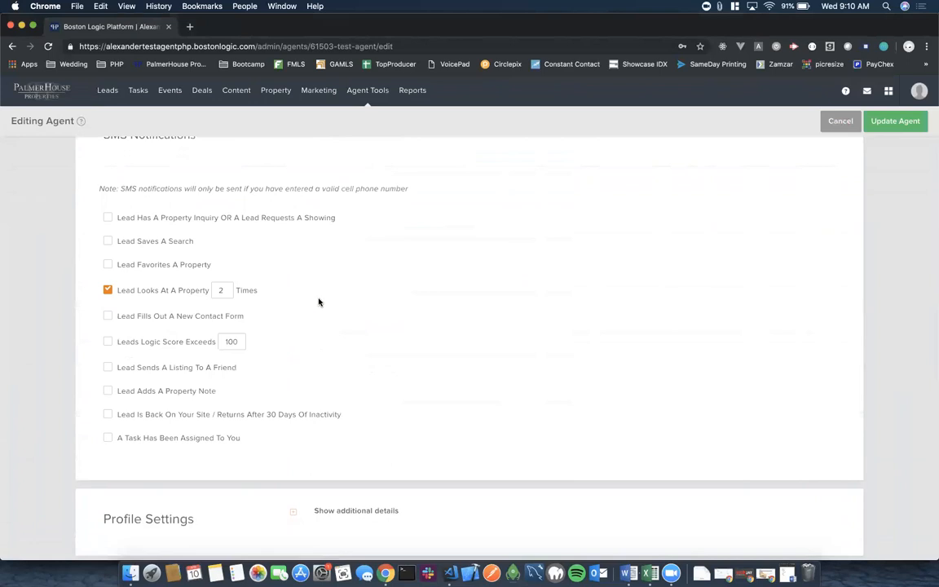
# Tick the nine unchecked SMS alerts, from property inquiries through tasks assigned to the agent.
pyautogui.click(108, 217)
pyautogui.click(108, 242)
pyautogui.click(107, 265)
pyautogui.click(108, 316)
pyautogui.click(108, 341)
pyautogui.click(107, 368)
pyautogui.click(108, 393)
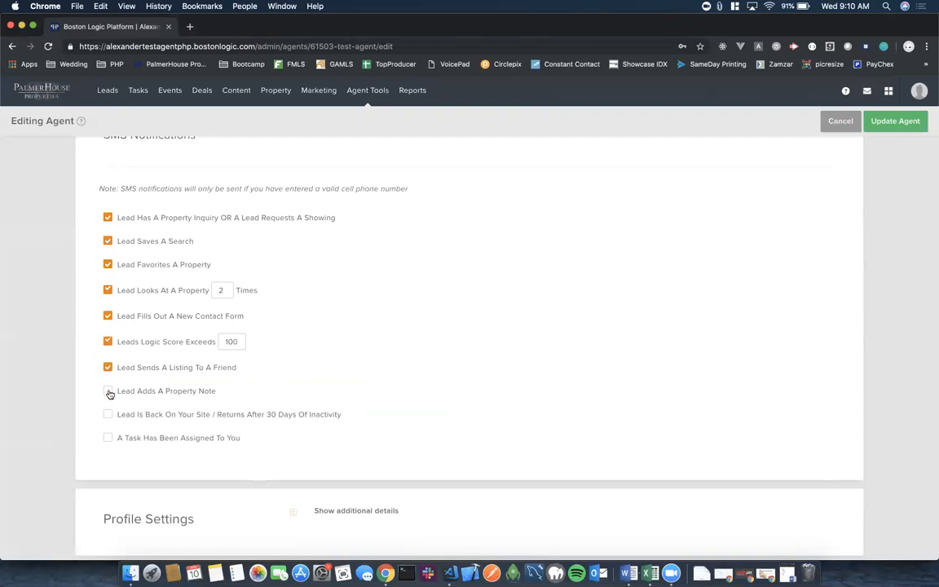
pyautogui.click(108, 415)
pyautogui.click(107, 438)
pyautogui.click(226, 290)
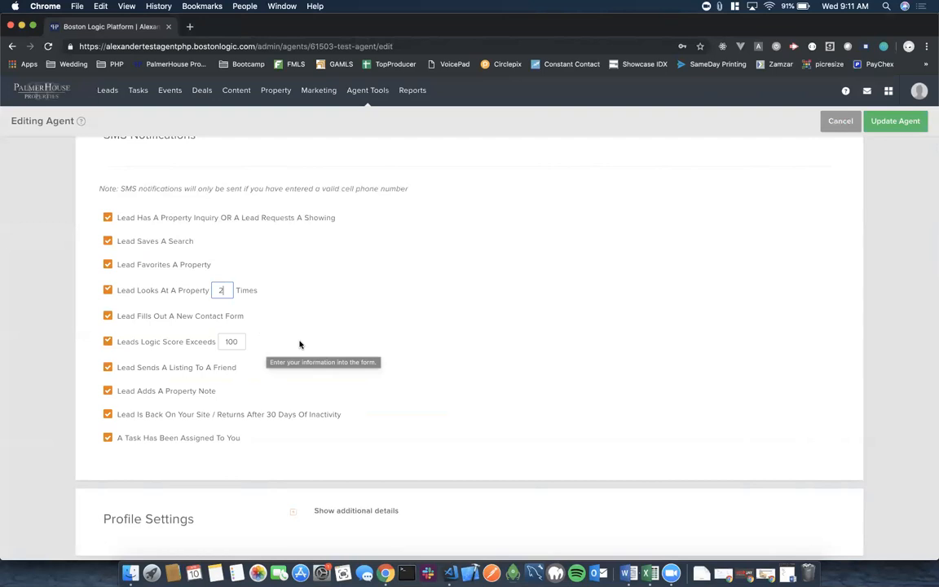
# Set the Lead Looks At A Property threshold to 5 times.
pyautogui.press('BackSpace')
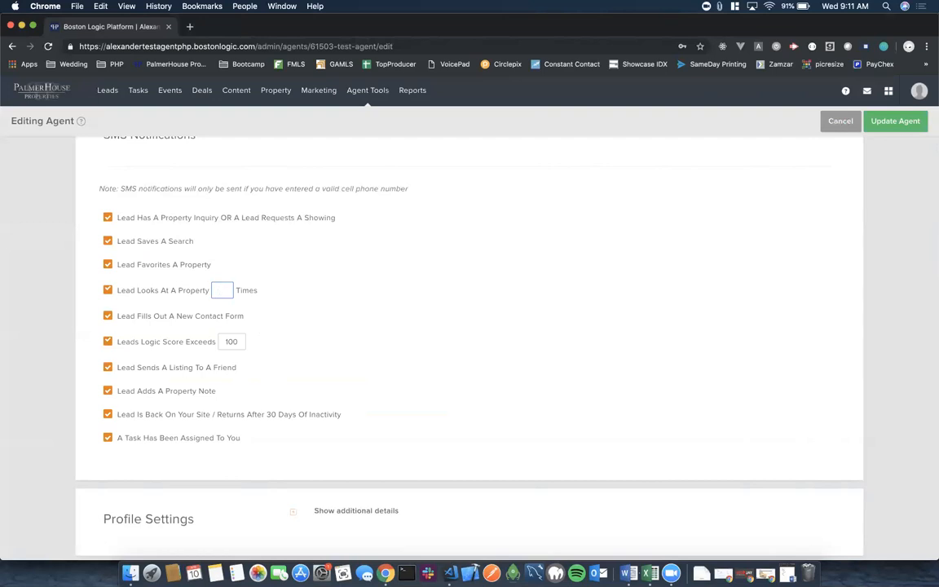
pyautogui.write('10')
pyautogui.doubleClick(230, 293)
pyautogui.write('5')
pyautogui.moveTo(245, 319)
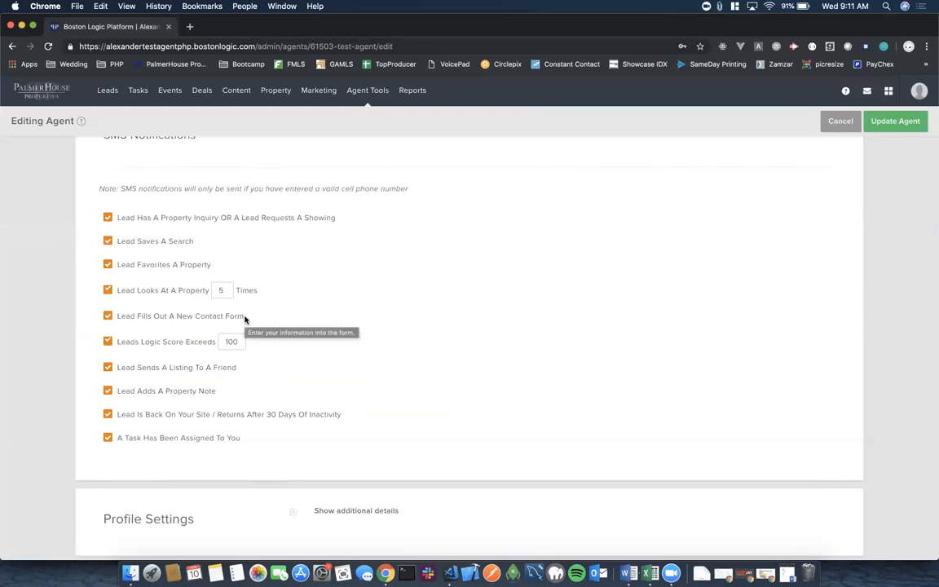
pyautogui.scroll(-2, 423, 405)
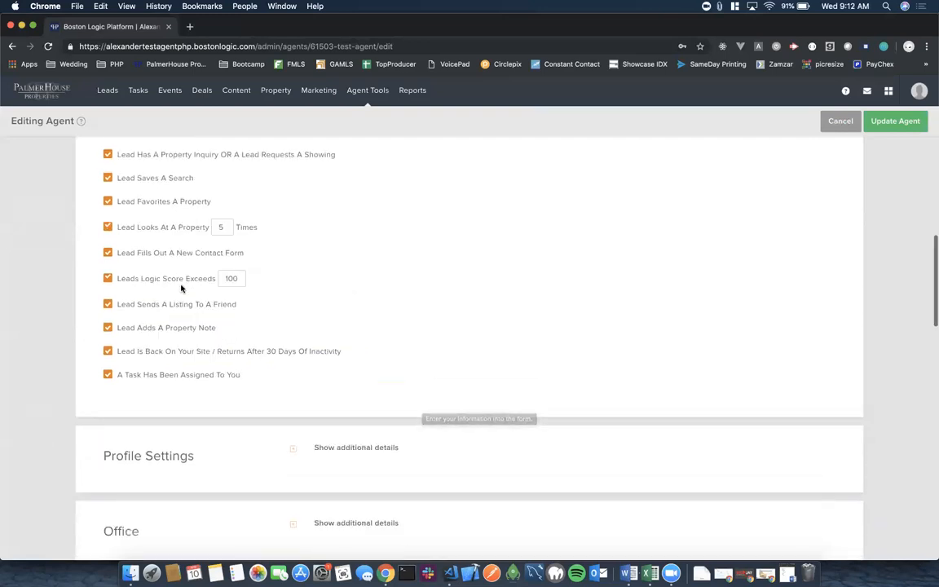
# Change Leads Logic Score to 200, then revert it to 100.
pyautogui.doubleClick(239, 279)
pyautogui.write('200')
pyautogui.doubleClick(236, 278)
pyautogui.write('100')
pyautogui.scroll(-2, 293, 322)
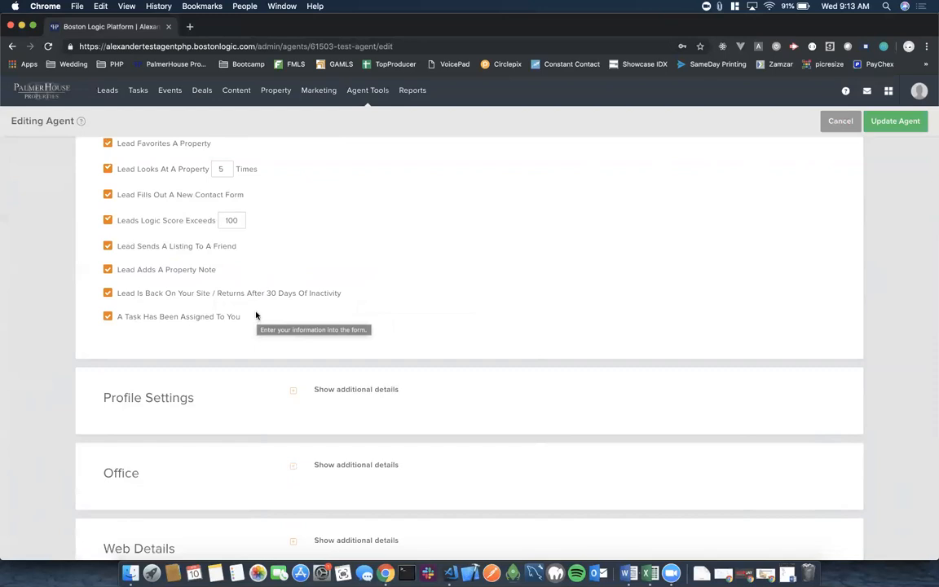
pyautogui.scroll(4, 256, 316)
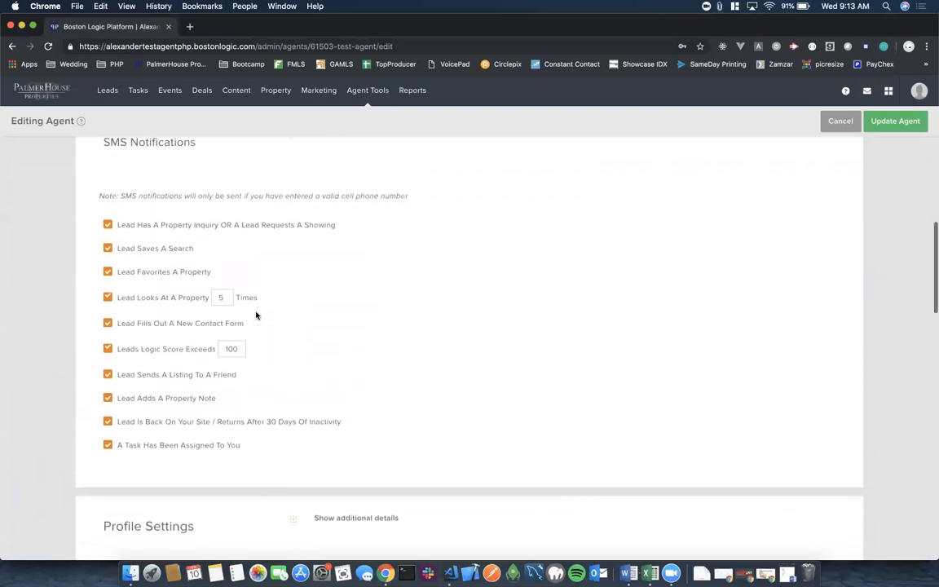
pyautogui.scroll(1, 256, 316)
pyautogui.scroll(-1, 256, 316)
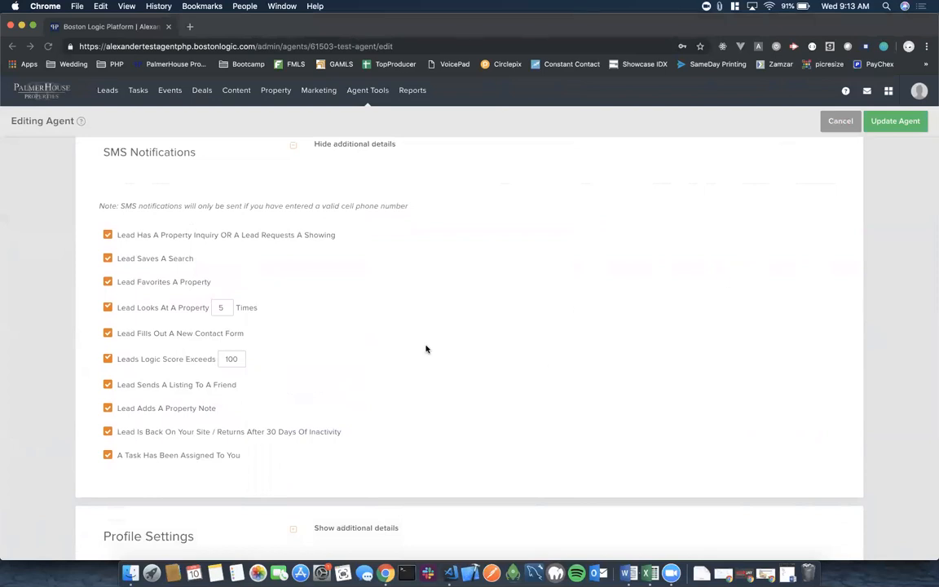
pyautogui.scroll(-5, 426, 349)
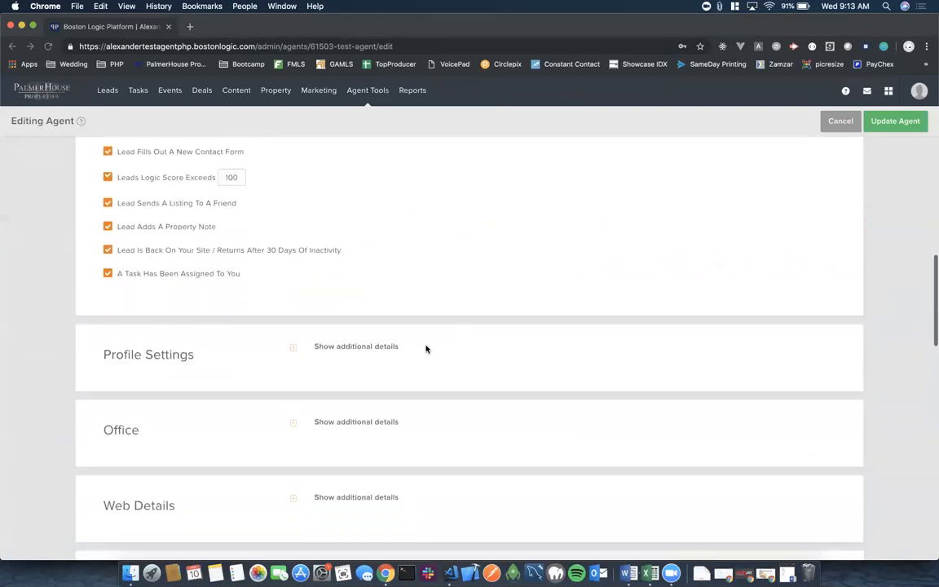
# Expand Profile Settings and leave the Courtesy Title blank.
pyautogui.click(293, 263)
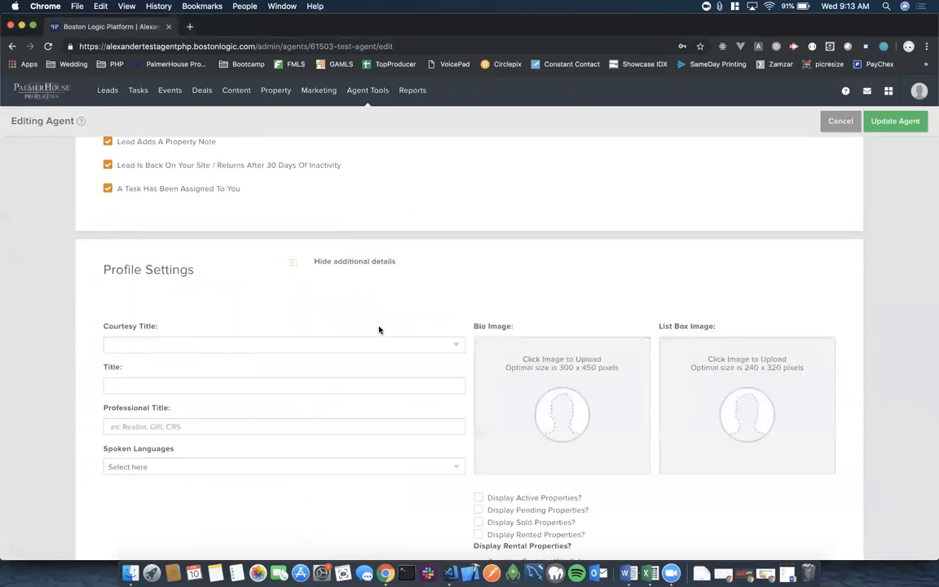
pyautogui.scroll(-1, 379, 330)
pyautogui.scroll(-2, 379, 330)
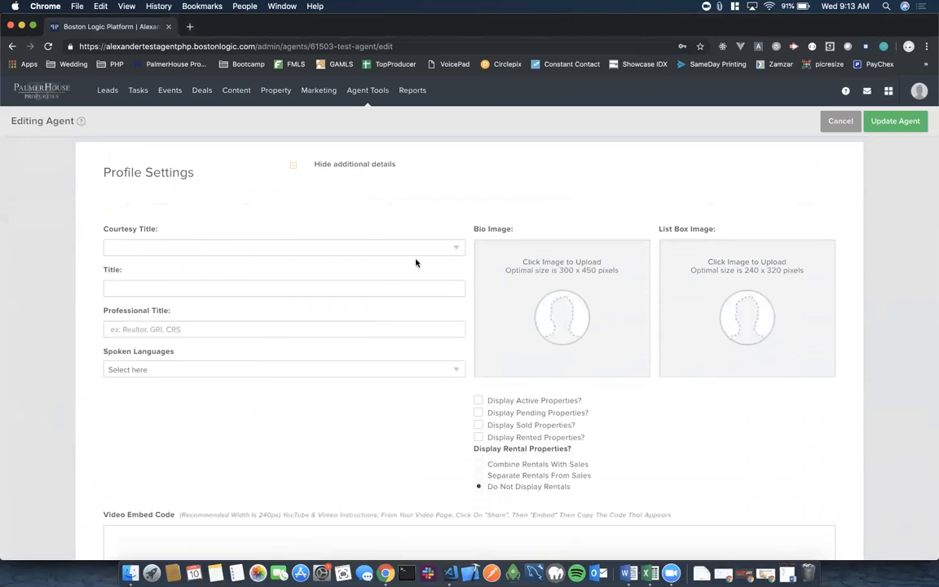
pyautogui.click(454, 246)
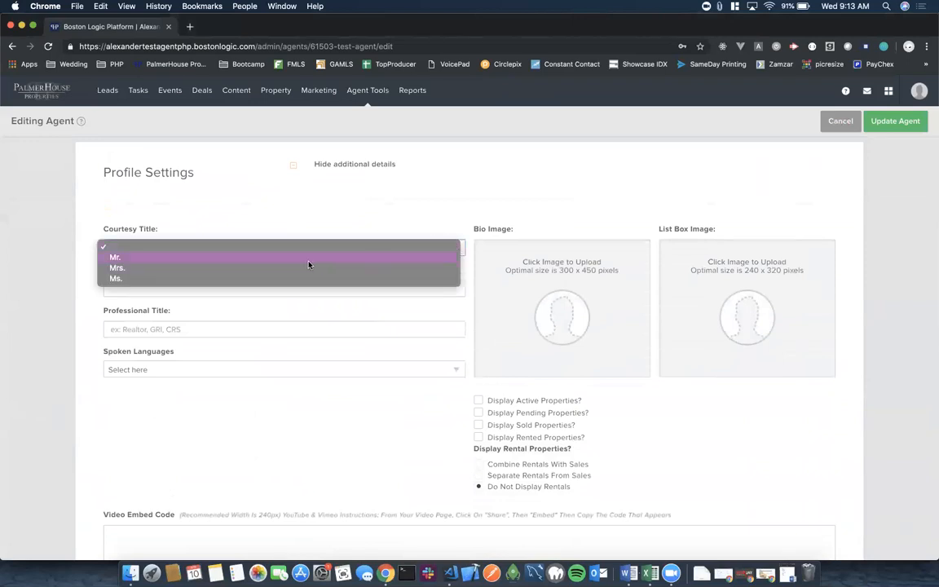
pyautogui.click(330, 184)
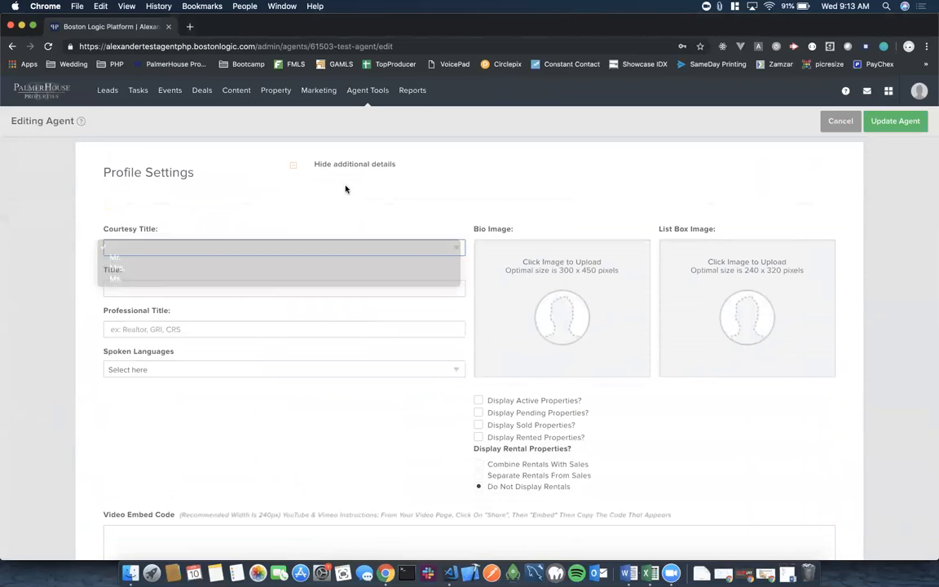
# Type a Title with designations such as 'Realtor, CBA, NAR, PhD, MS'.
pyautogui.click(140, 294)
pyautogui.write('REal')
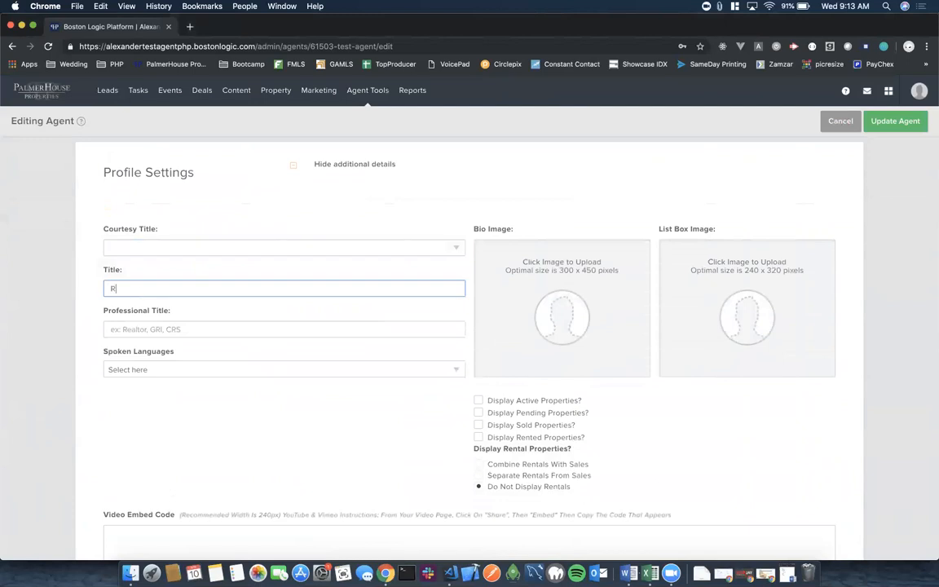
pyautogui.press('BackSpace')
pyautogui.press('BackSpace')
pyautogui.press('BackSpace')
pyautogui.press('BackSpace')
pyautogui.write('Realt')
pyautogui.press('BackSpace')
pyautogui.press('BackSpace')
pyautogui.press('BackSpace')
pyautogui.press('BackSpace')
pyautogui.press('BackSpace')
pyautogui.write('Agent')
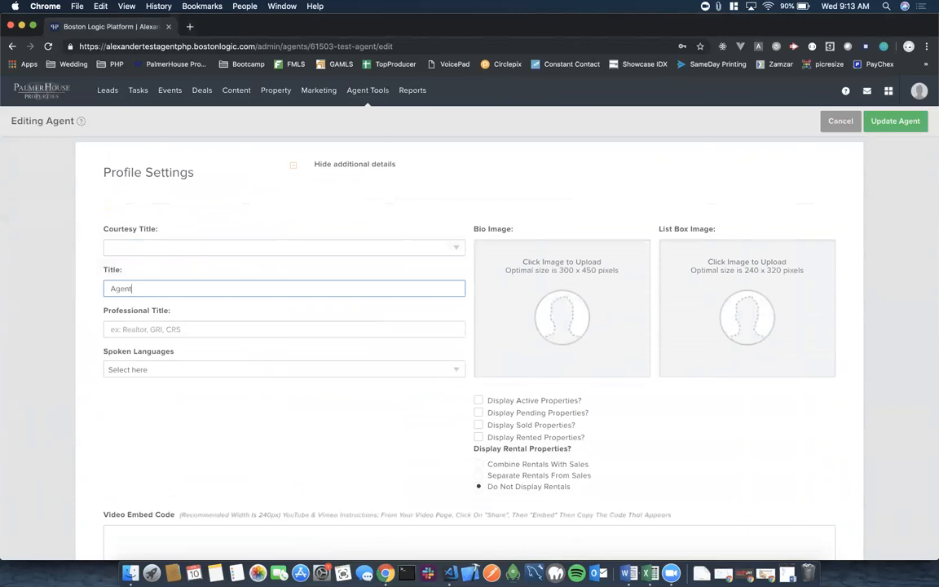
pyautogui.press('BackSpace')
pyautogui.press('BackSpace')
pyautogui.press('BackSpace')
pyautogui.press('BackSpace')
pyautogui.write('Realtor')
pyautogui.write(',')
pyautogui.write('CB')
pyautogui.write('A')
pyautogui.write(', NAR')
pyautogui.write(', ')
pyautogui.write('ga')
pyautogui.press('BackSpace')
pyautogui.press('BackSpace')
pyautogui.write('PhD, MS,')
# Replace the whole Title with just 'Realtor'.
pyautogui.tripleClick(218, 288)
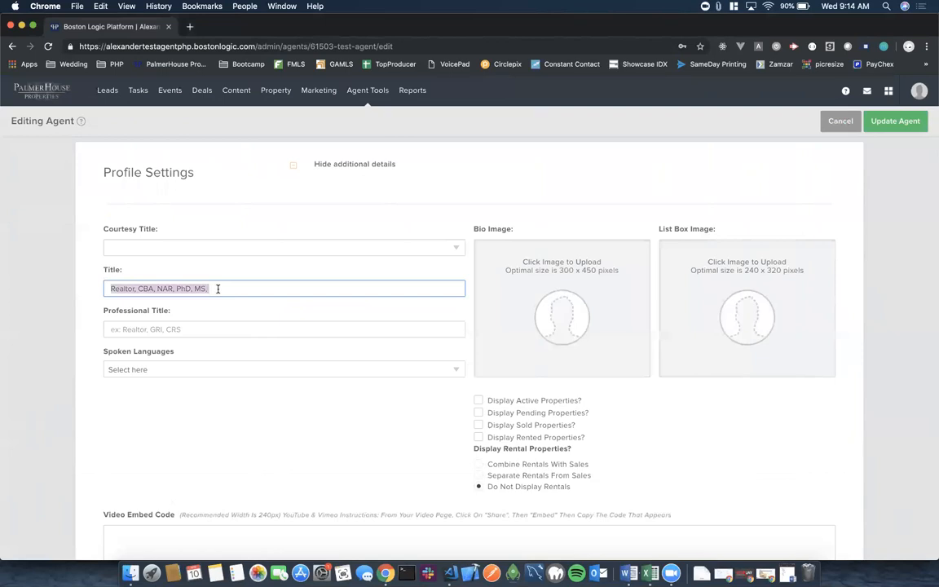
pyautogui.write('REalto')
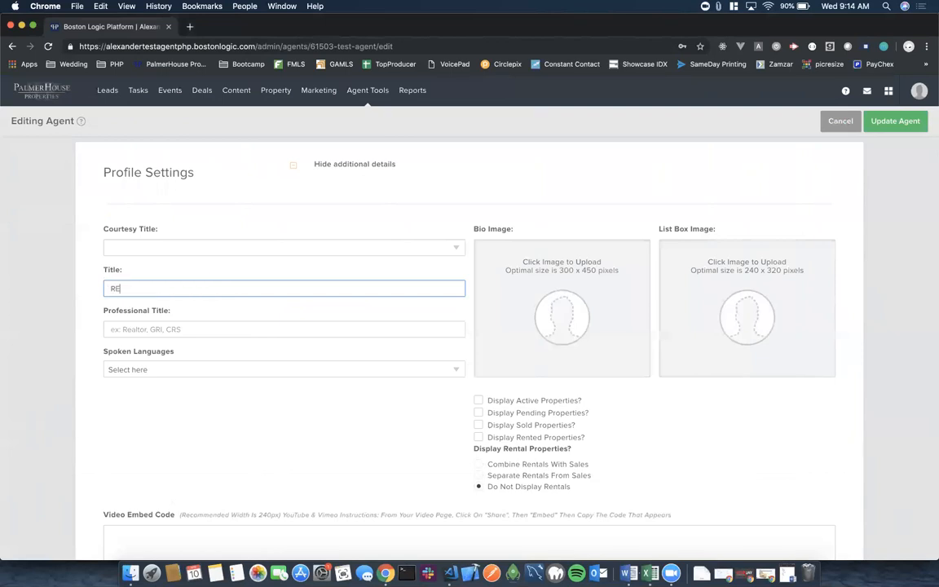
pyautogui.press('BackSpace')
pyautogui.press('BackSpace')
pyautogui.press('BackSpace')
pyautogui.press('BackSpace')
pyautogui.press('BackSpace')
pyautogui.write('ealtor')
pyautogui.click(281, 330)
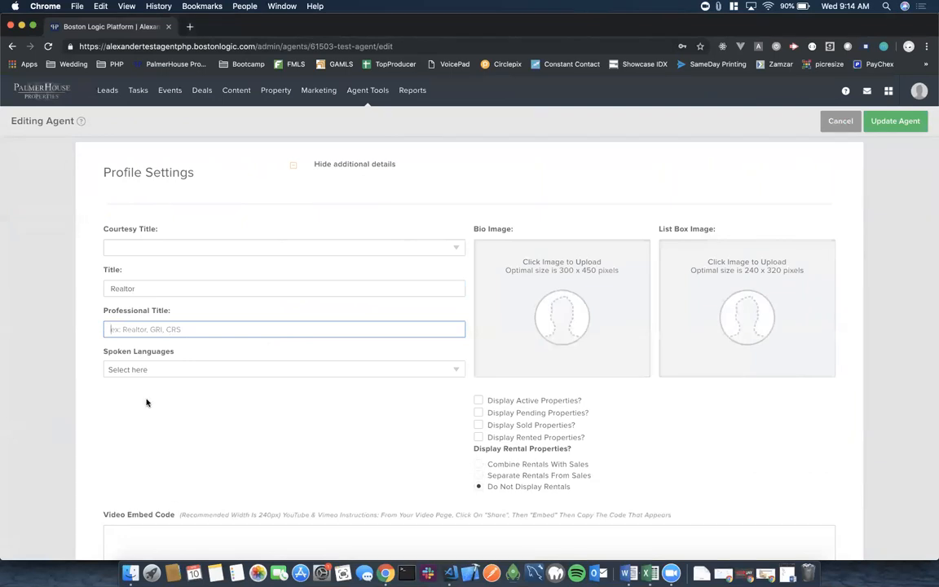
pyautogui.scroll(-1, 130, 351)
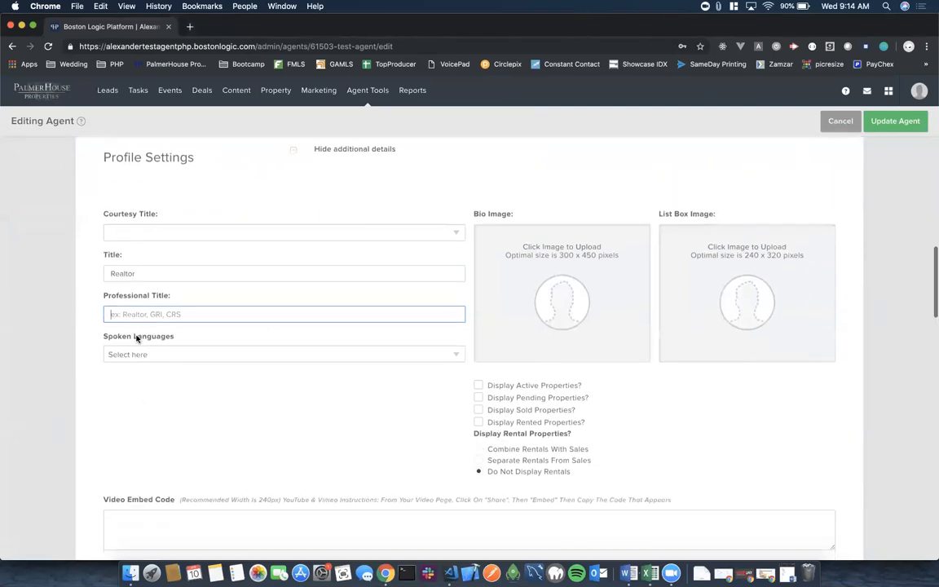
pyautogui.click(180, 357)
pyautogui.scroll(-5, 201, 412)
pyautogui.scroll(-15, 202, 418)
pyautogui.scroll(-10, 202, 418)
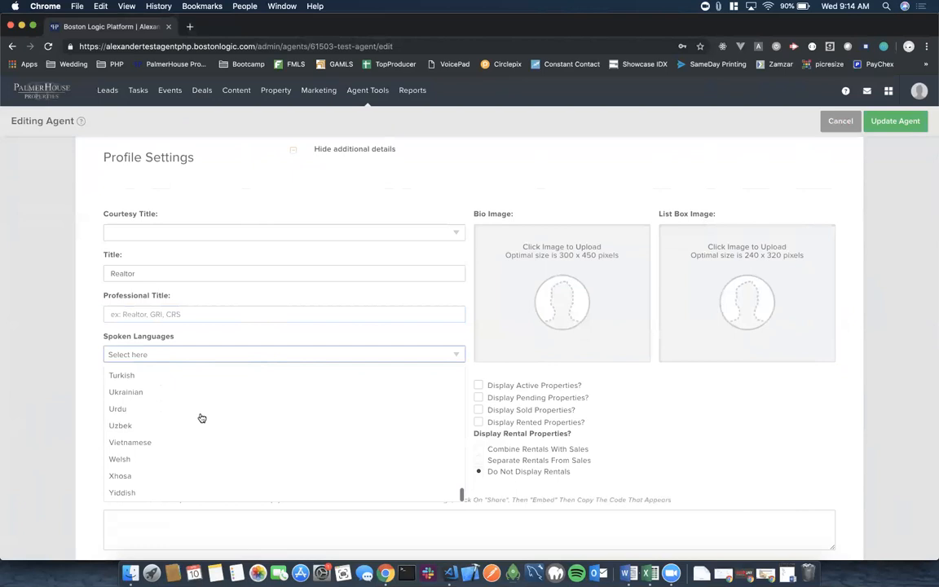
pyautogui.scroll(-2, 188, 384)
pyautogui.scroll(15, 174, 339)
pyautogui.scroll(10, 174, 340)
pyautogui.click(89, 333)
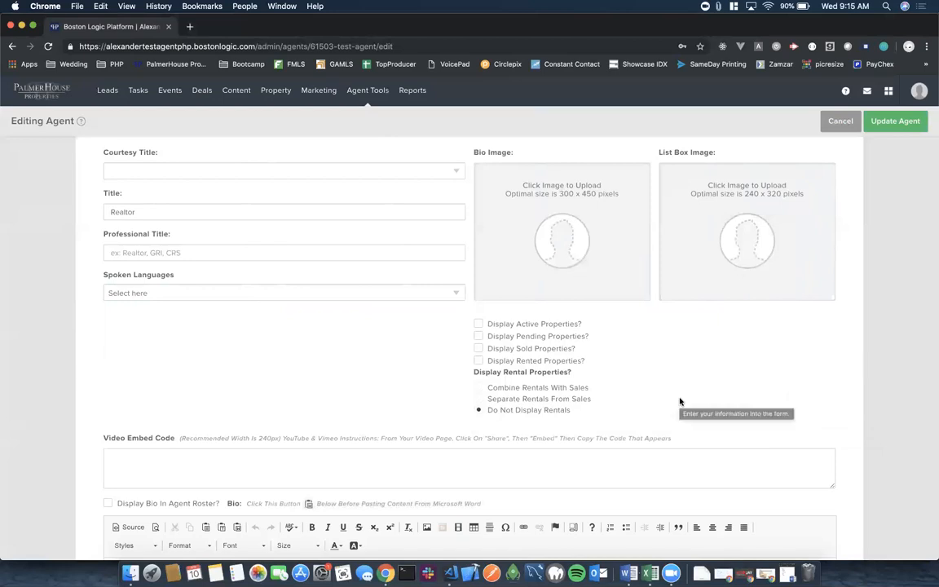
# Upload Robert.Jpg from the Desktop into the Bio Image slot.
pyautogui.click(558, 234)
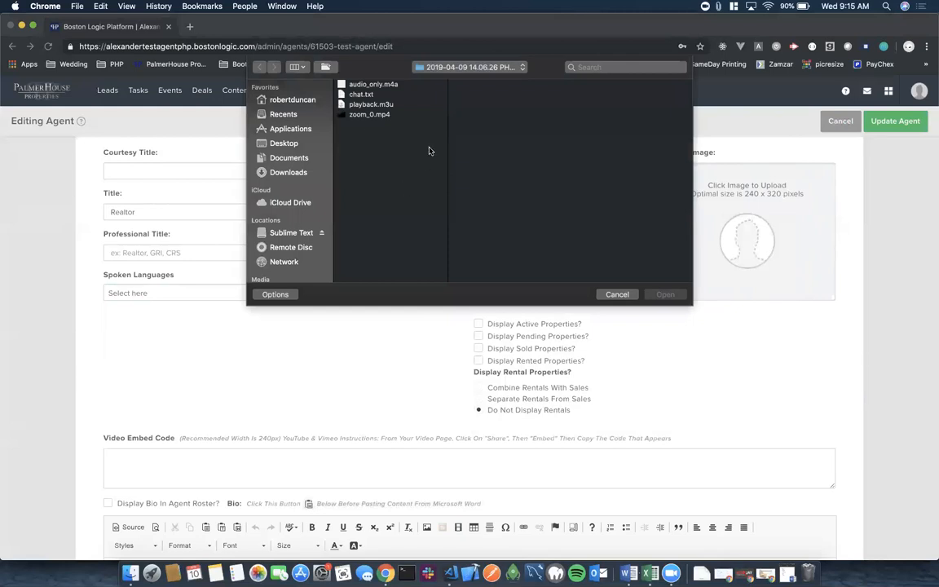
pyautogui.click(285, 144)
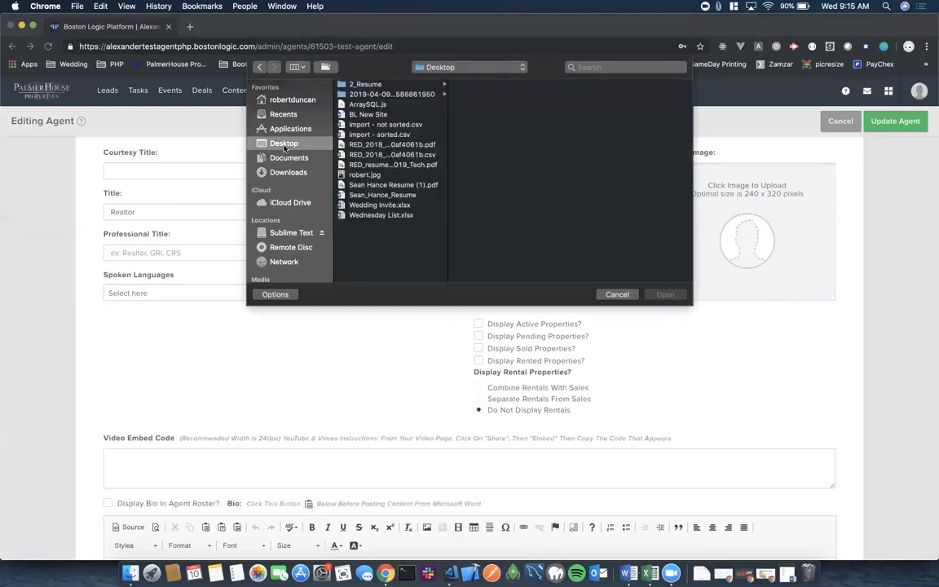
pyautogui.click(363, 175)
pyautogui.click(667, 295)
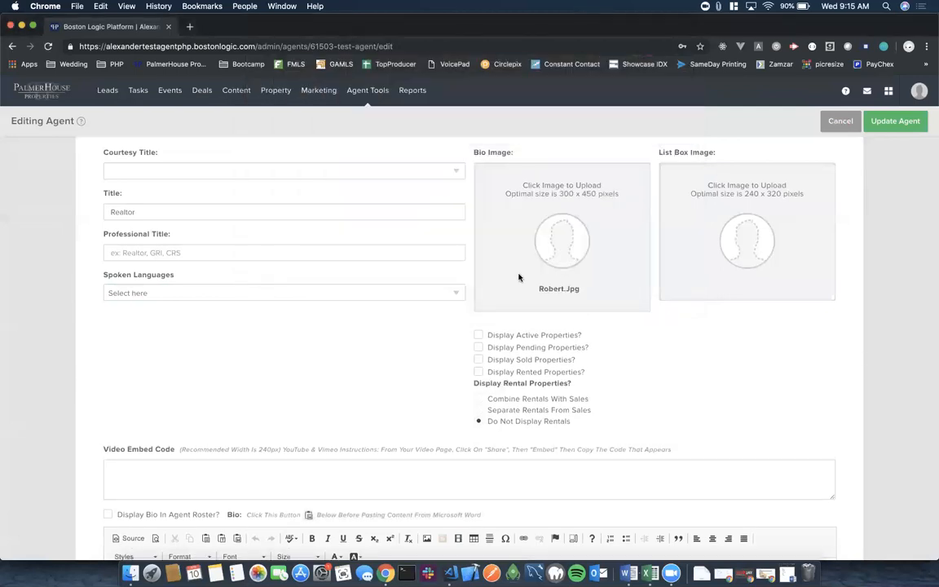
pyautogui.moveTo(538, 287); pyautogui.dragTo(583, 293)
pyautogui.click(663, 373)
# Tick Display Active, Pending, Sold and Rented Properties and set Sold Properties Date Range to 1 Month.
pyautogui.scroll(-2, 662, 373)
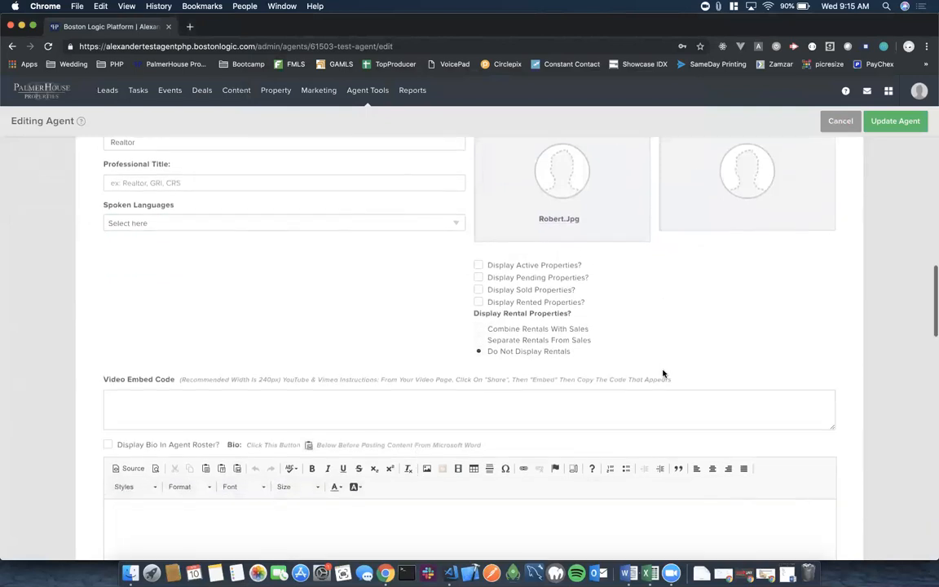
pyautogui.click(480, 266)
pyautogui.click(480, 278)
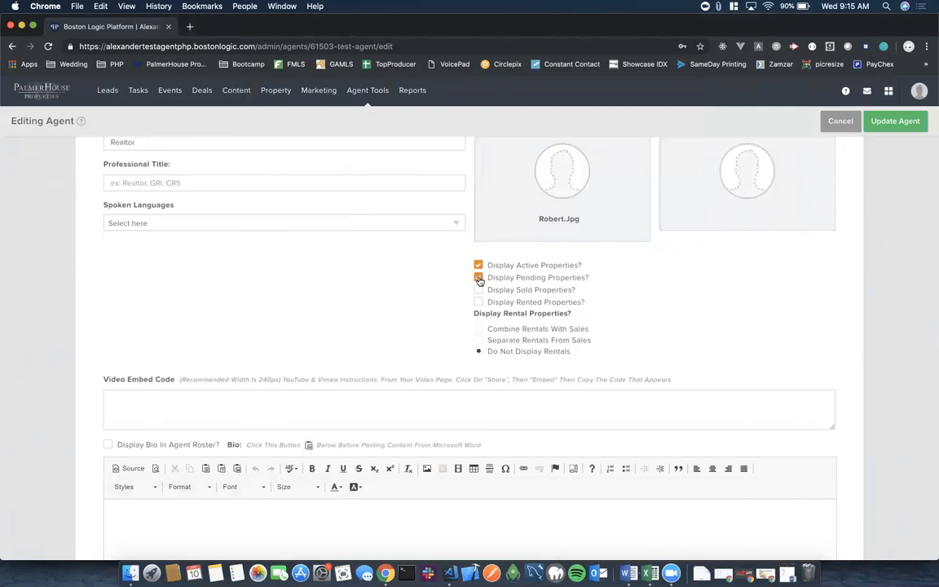
pyautogui.click(479, 291)
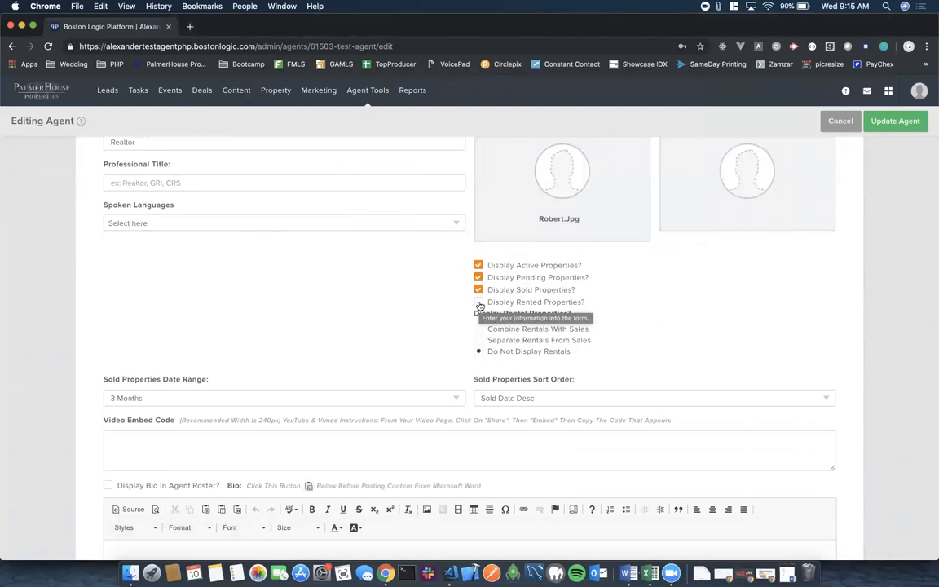
pyautogui.click(479, 303)
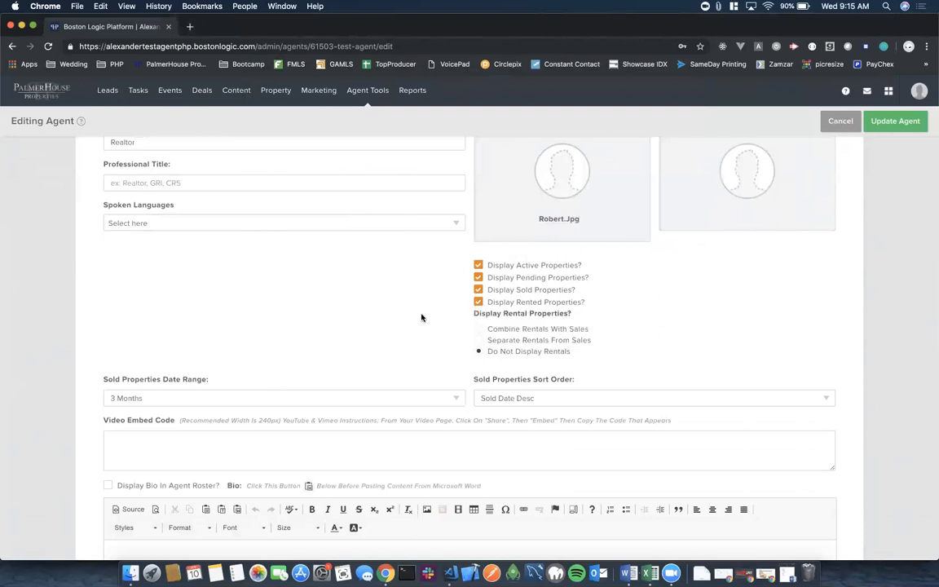
pyautogui.scroll(-2, 421, 317)
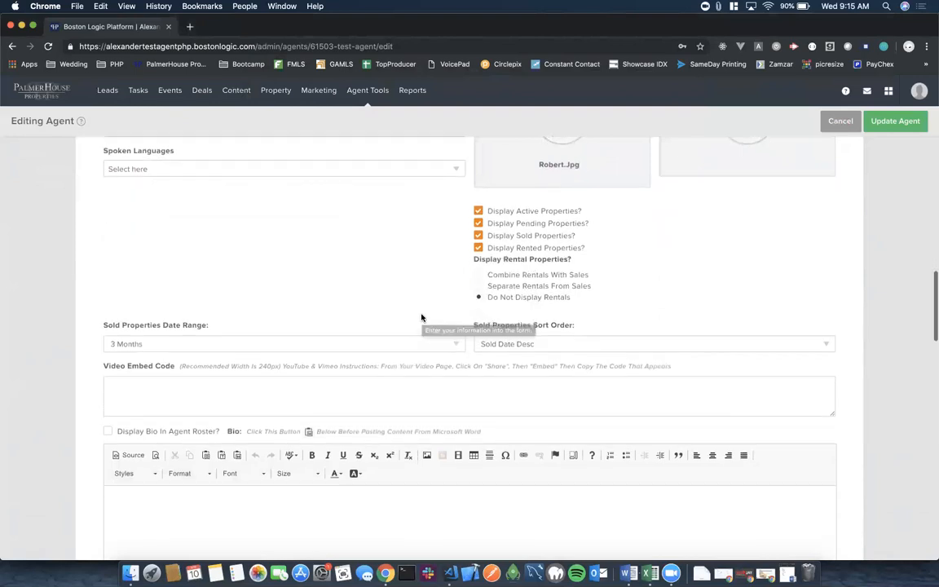
pyautogui.click(452, 343)
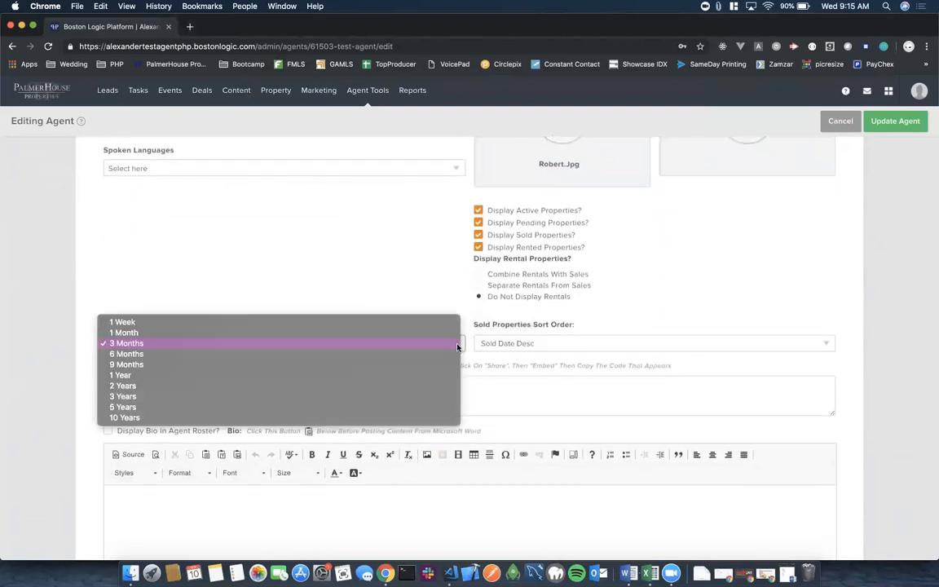
pyautogui.click(374, 334)
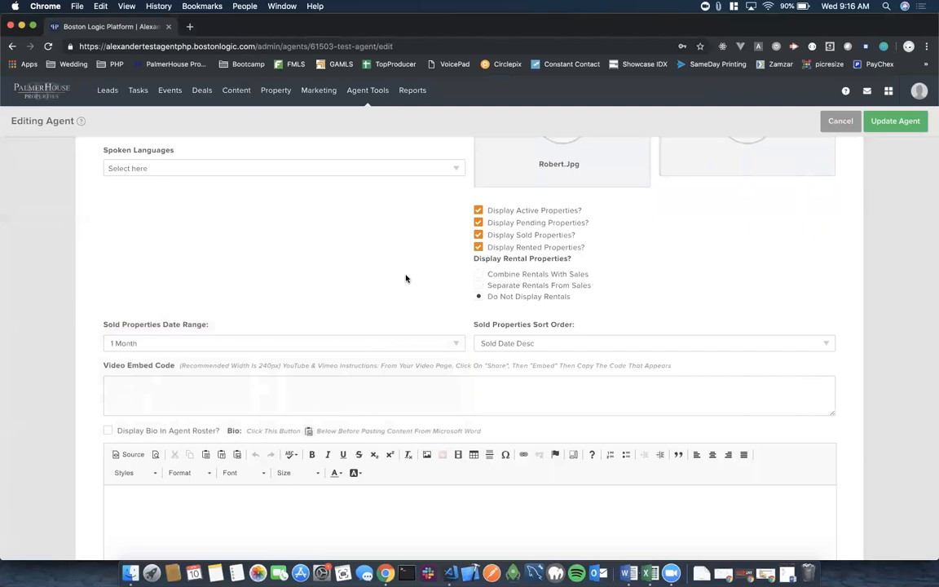
# Check Display Bio In Agent Roster? on the agent form, leaving the Bio editor blank and ready.
pyautogui.scroll(-2, 451, 340)
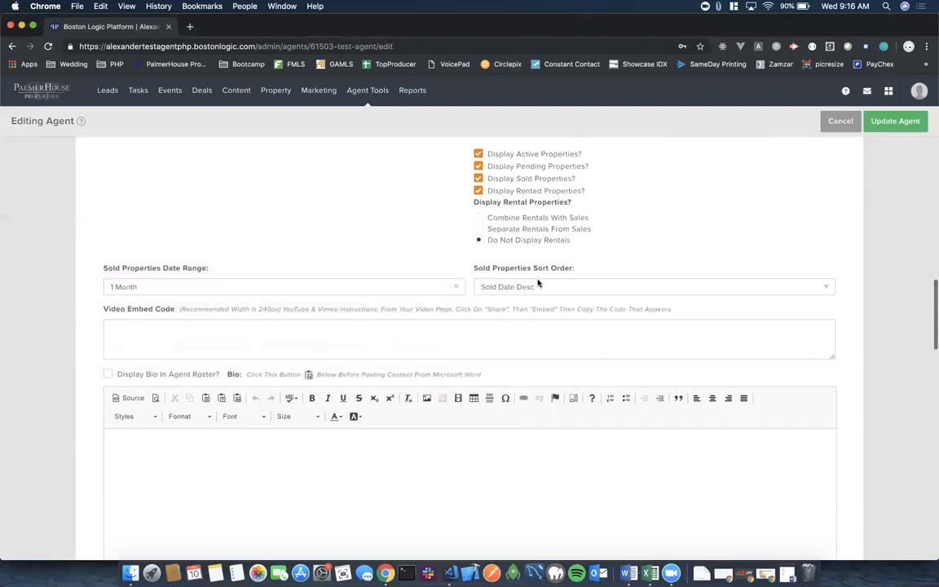
pyautogui.click(118, 330)
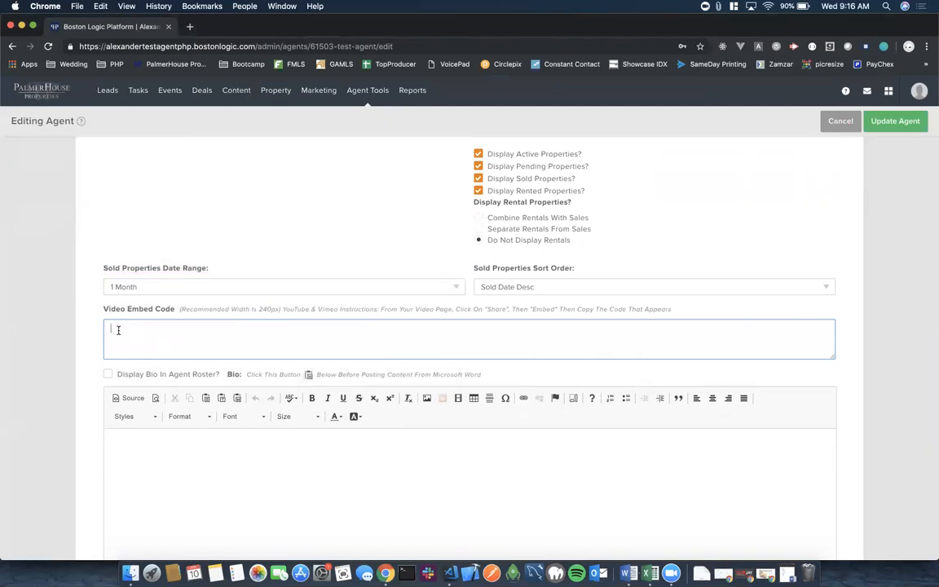
pyautogui.scroll(-3, 118, 331)
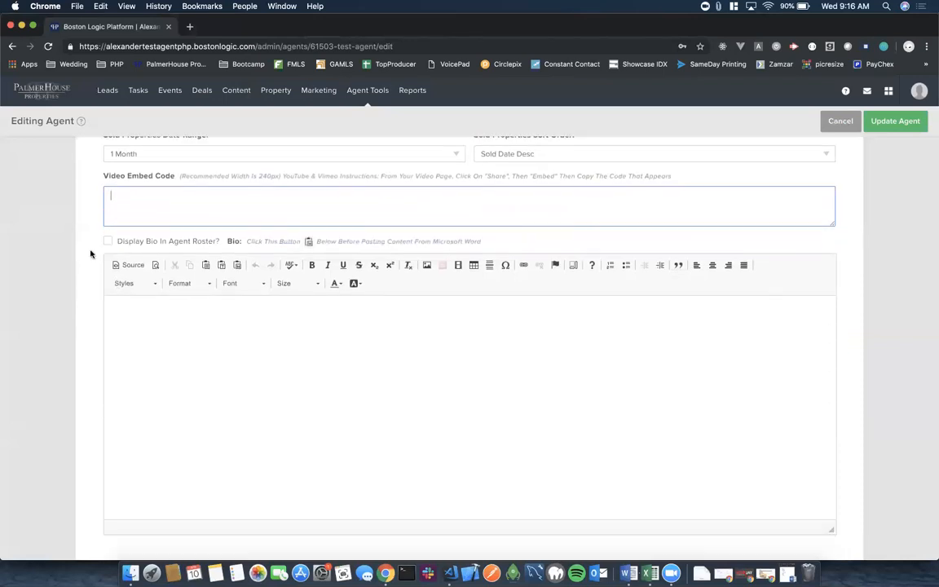
pyautogui.click(108, 240)
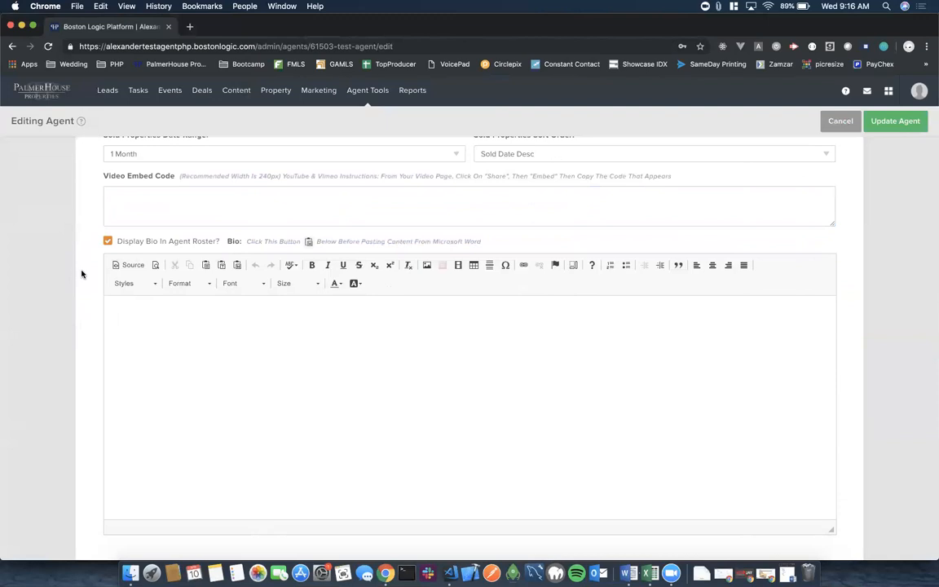
pyautogui.scroll(-3, 81, 274)
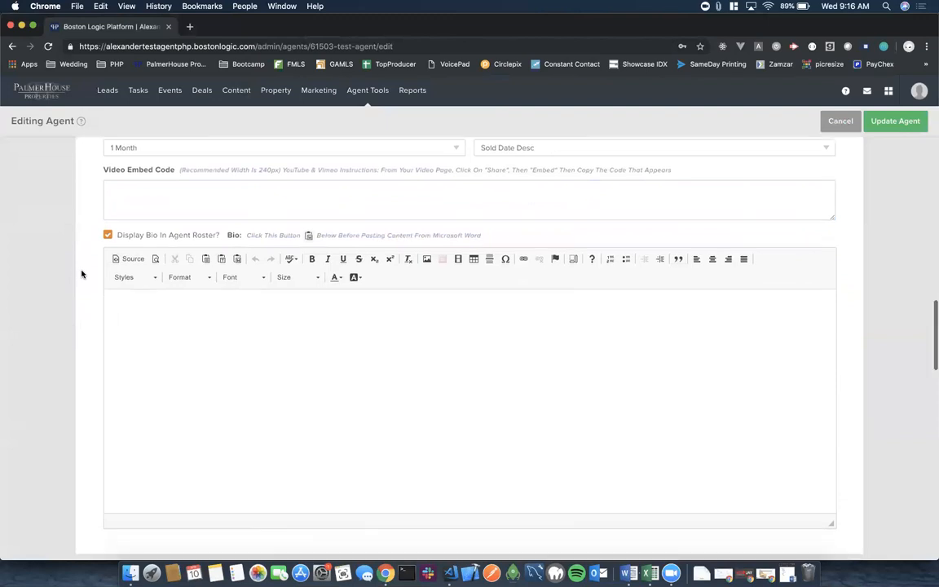
pyautogui.scroll(1, 82, 274)
pyautogui.click(124, 239)
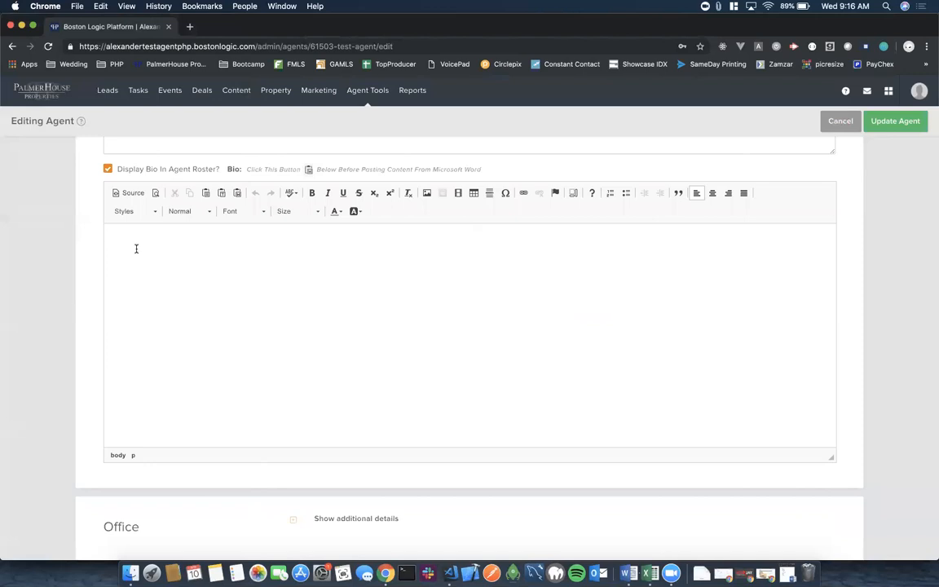
# Write a one-line bio introducing the agent by first name, with the name bold, italic and underlined.
pyautogui.write('Hey My Name is')
pyautogui.press('BackSpace')
pyautogui.press('BackSpace')
pyautogui.press('BackSpace')
pyautogui.press('BackSpace')
pyautogui.press('BackSpace')
pyautogui.press('BackSpace')
pyautogui.press('BackSpace')
pyautogui.press('BackSpace')
pyautogui.press('BackSpace')
pyautogui.press('BackSpace')
pyautogui.press('BackSpace')
pyautogui.write('my name is Alexander.')
pyautogui.moveTo(203, 240); pyautogui.dragTo(169, 240)
pyautogui.click(313, 194)
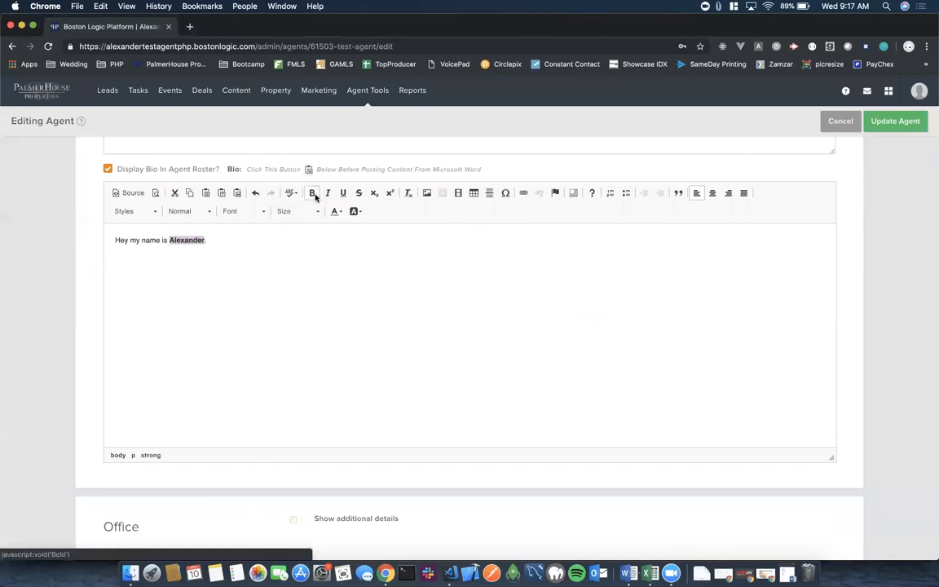
pyautogui.click(328, 194)
pyautogui.click(344, 194)
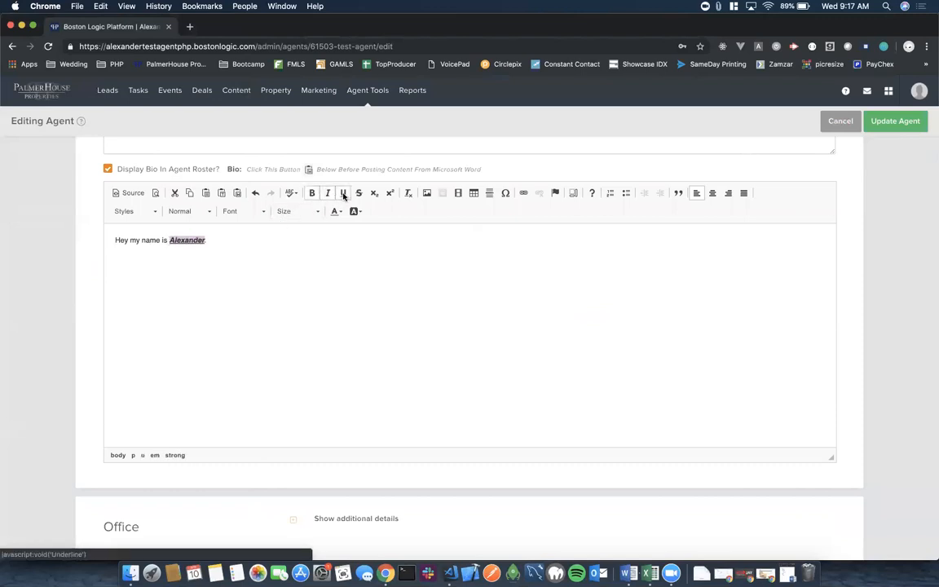
pyautogui.click(271, 239)
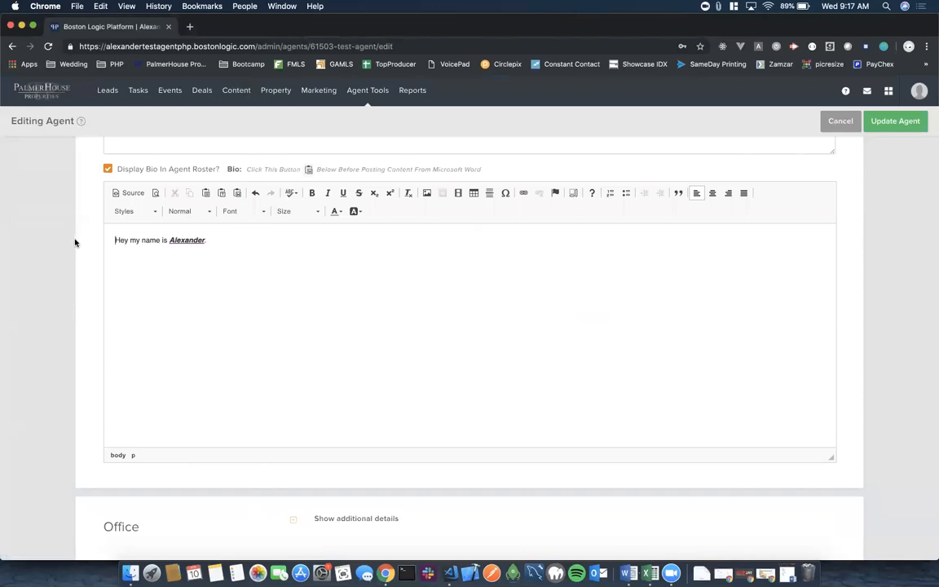
pyautogui.scroll(5, 76, 242)
pyautogui.scroll(5, 76, 241)
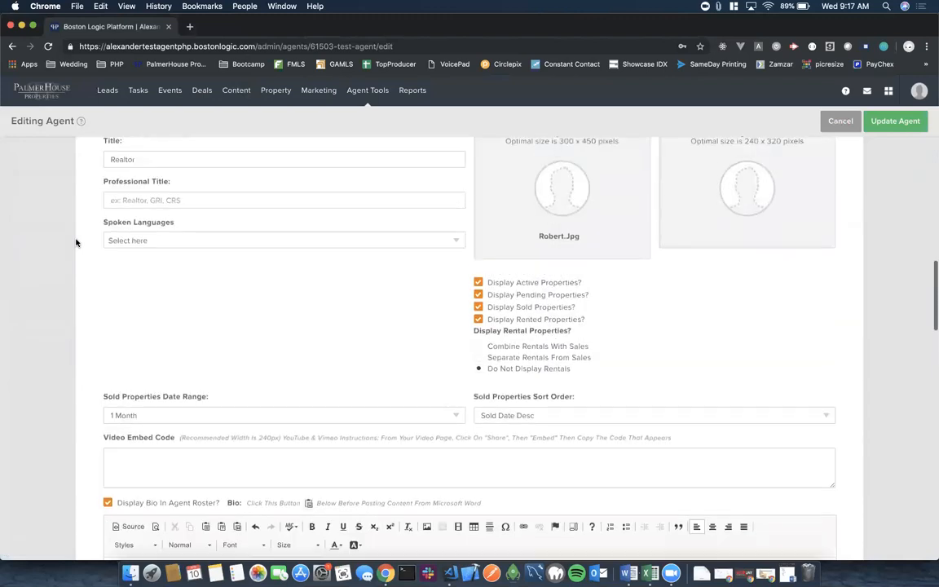
pyautogui.scroll(-1, 77, 242)
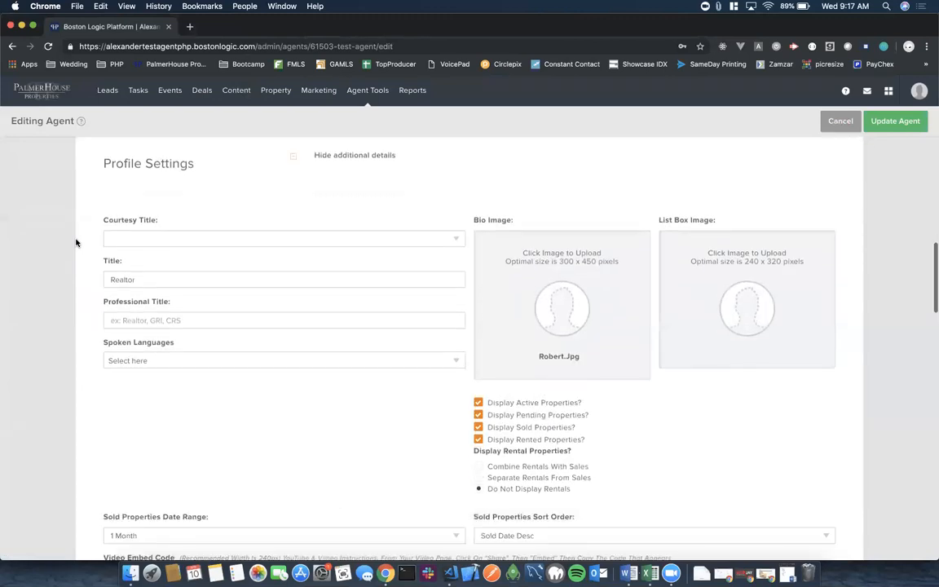
pyautogui.scroll(-5, 77, 242)
pyautogui.scroll(-2, 76, 242)
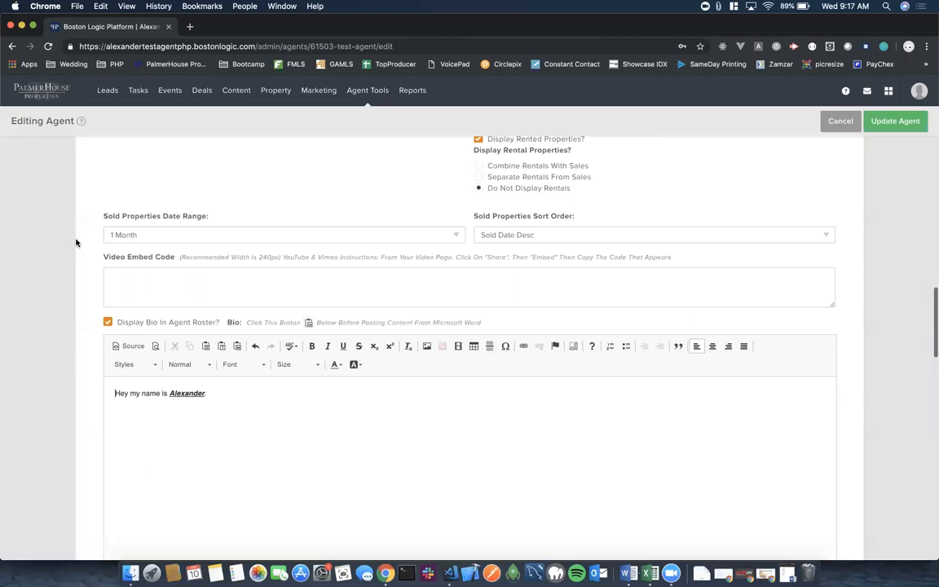
pyautogui.scroll(-4, 76, 242)
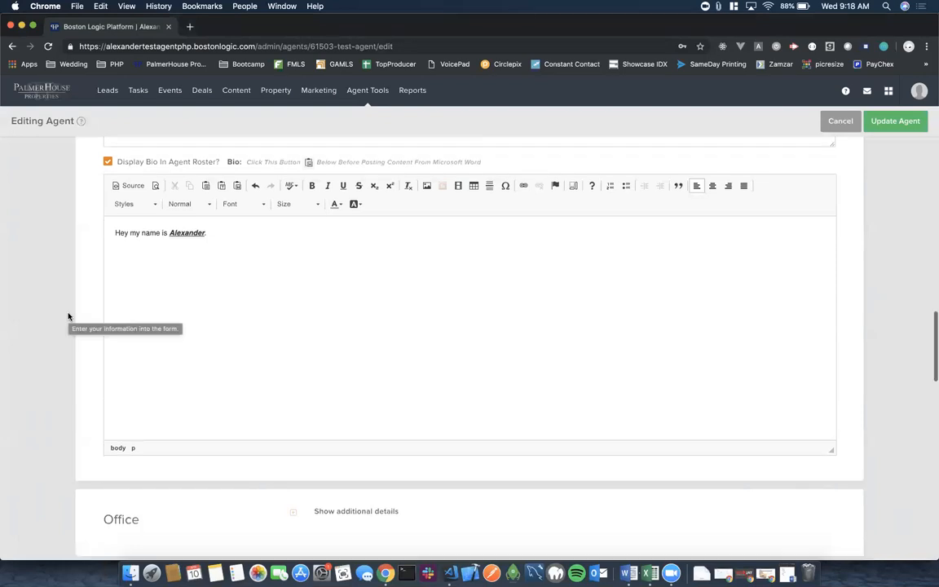
pyautogui.scroll(-5, 68, 317)
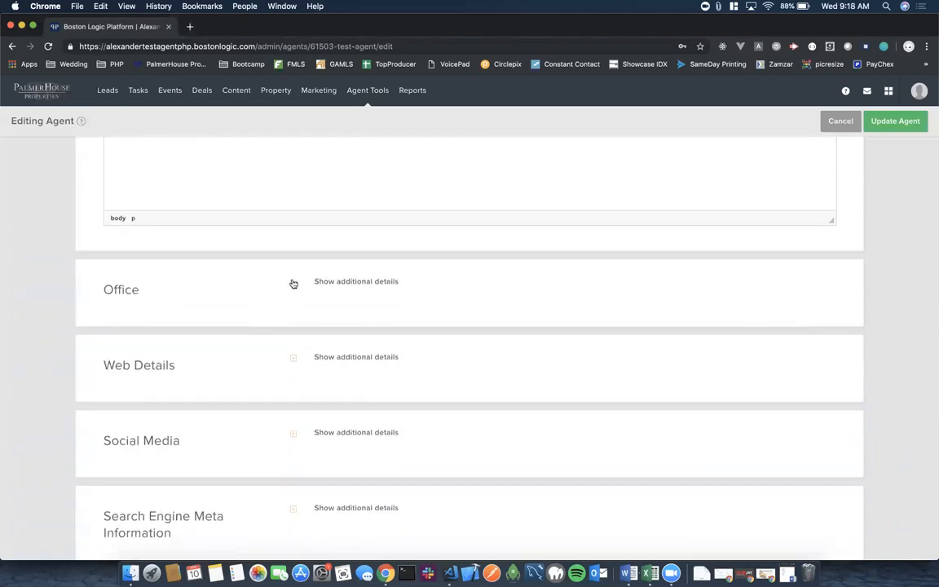
# Expand the Office details and review the license fields and Offices list, with Buckhead (Corporate Headquarters) checked.
pyautogui.click(292, 282)
pyautogui.scroll(-3, 425, 324)
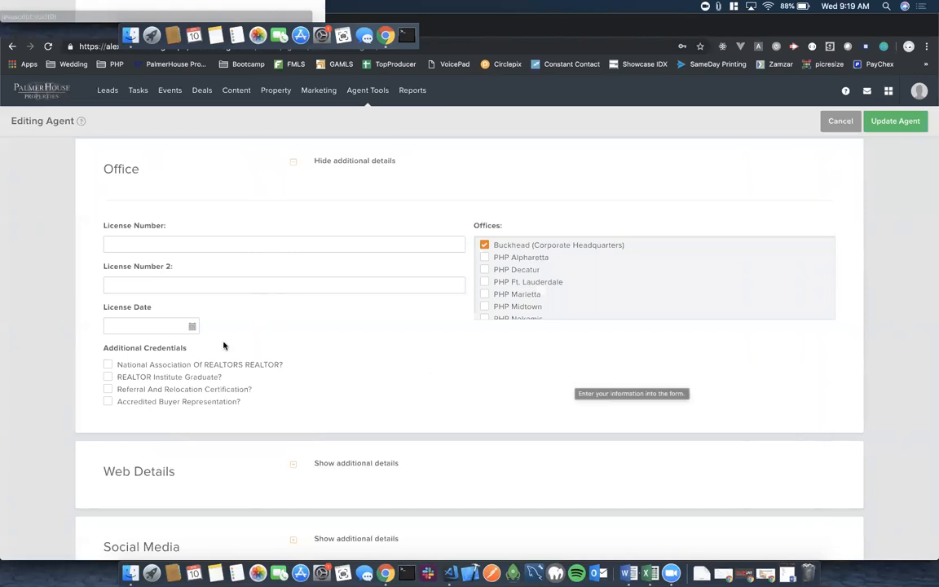
pyautogui.scroll(-1, 595, 266)
pyautogui.scroll(-10, 595, 266)
pyautogui.scroll(6, 596, 266)
pyautogui.scroll(3, 595, 266)
pyautogui.scroll(1, 587, 244)
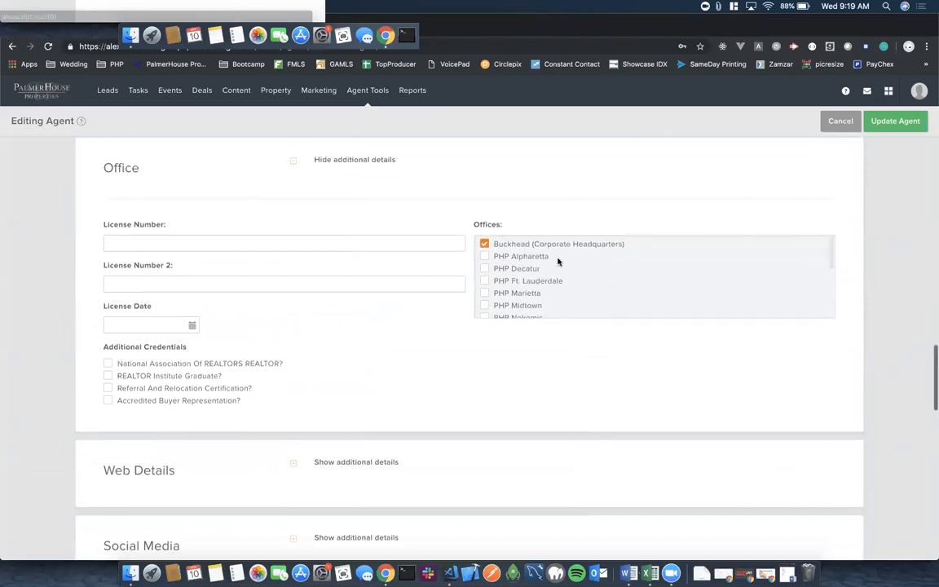
pyautogui.scroll(-2, 568, 283)
pyautogui.scroll(2, 569, 285)
pyautogui.scroll(-5, 569, 284)
pyautogui.scroll(5, 569, 284)
pyautogui.scroll(2, 550, 323)
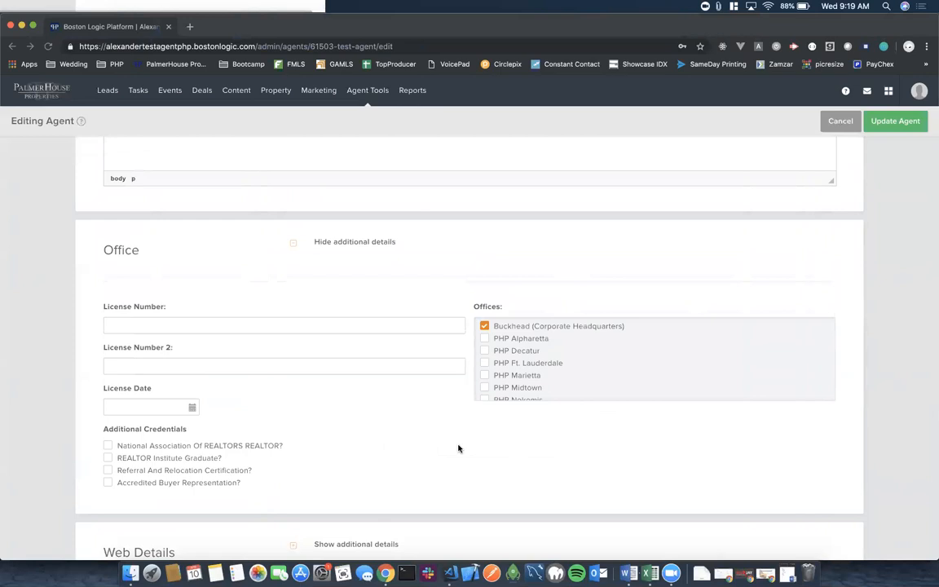
pyautogui.scroll(-1, 458, 449)
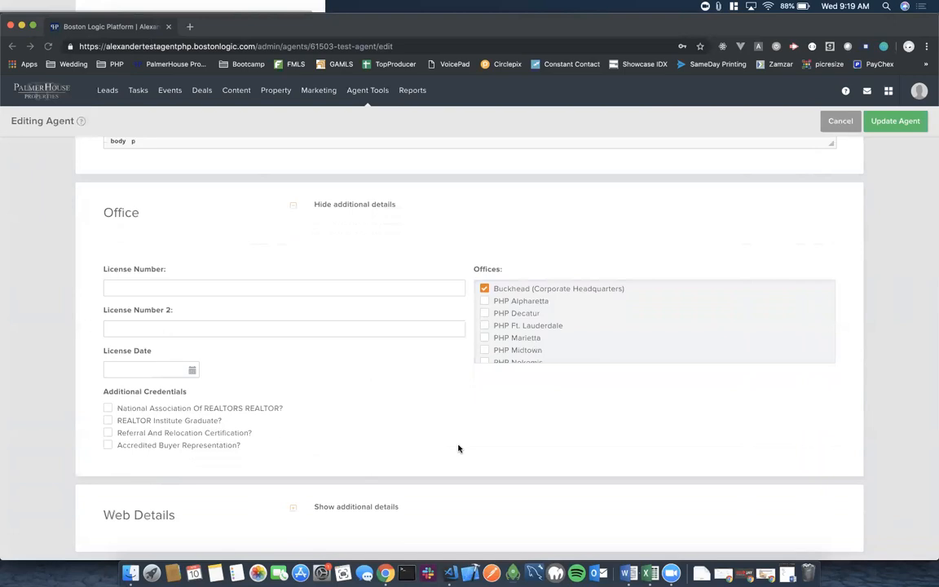
pyautogui.scroll(-5, 458, 449)
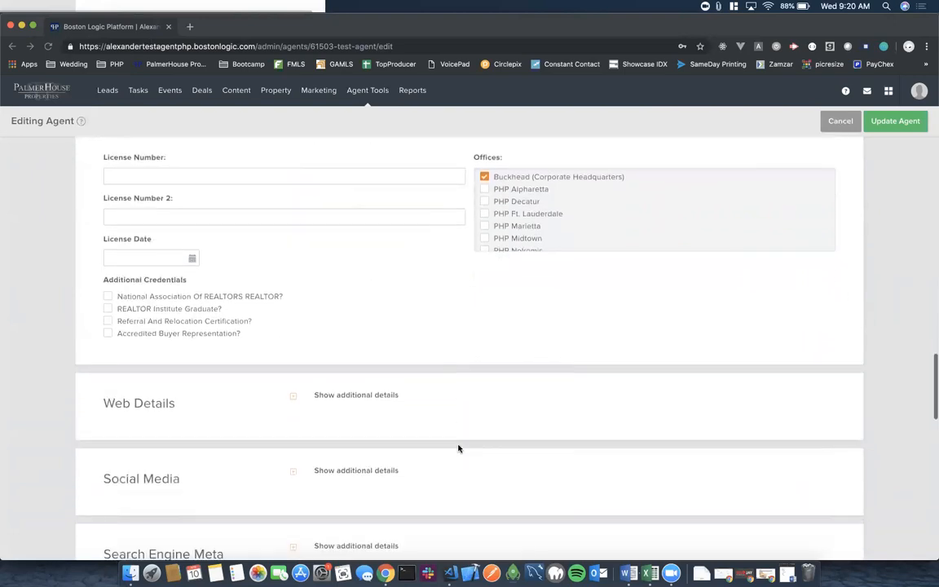
pyautogui.click(294, 334)
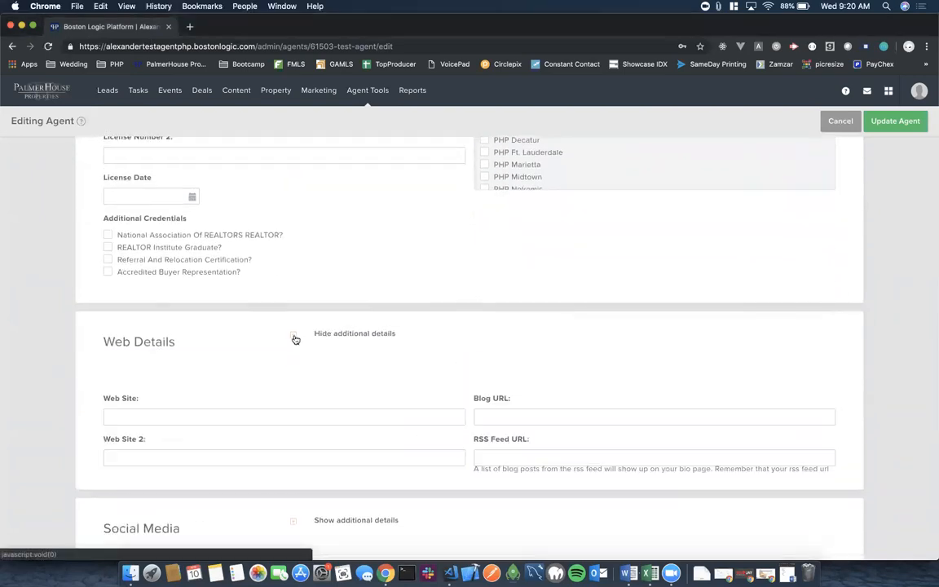
pyautogui.scroll(-3, 437, 346)
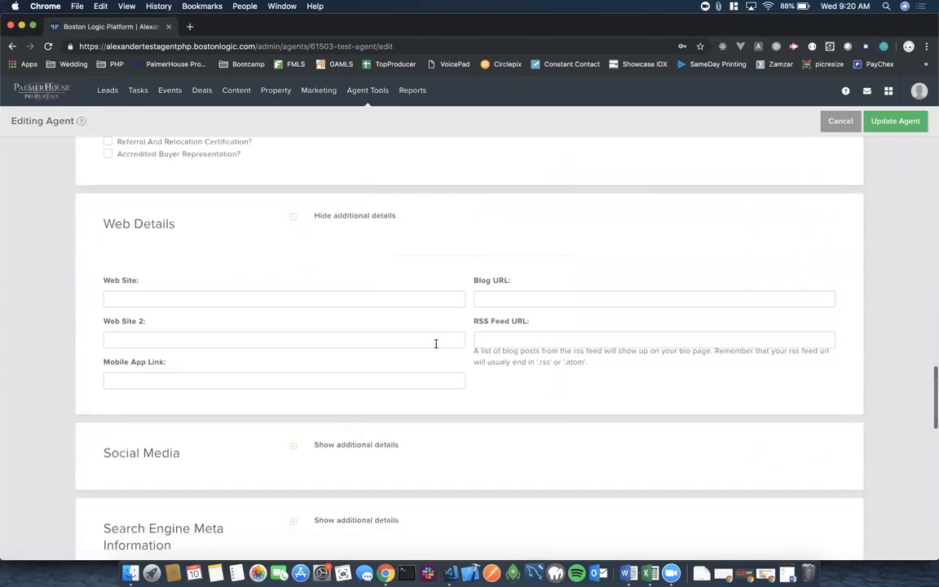
pyautogui.click(127, 298)
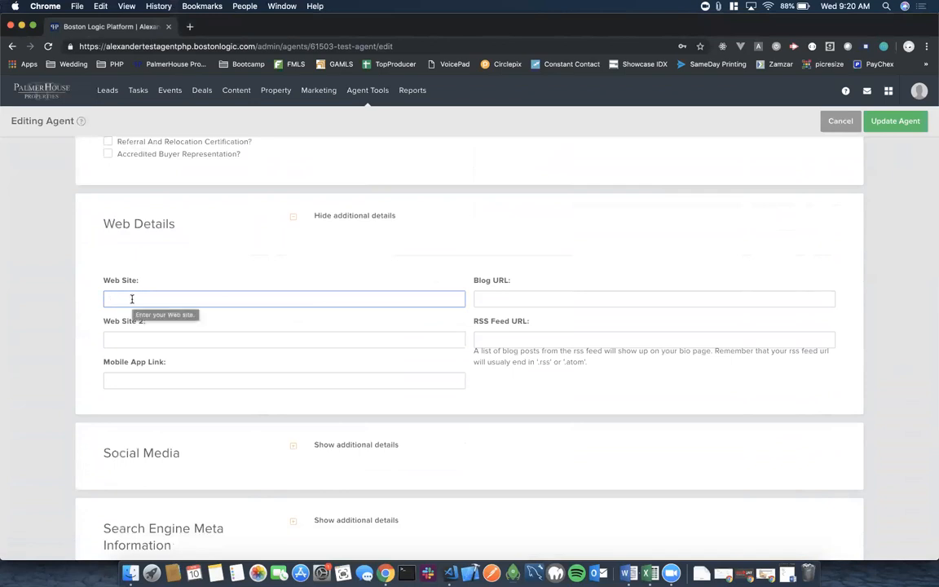
pyautogui.write('www')
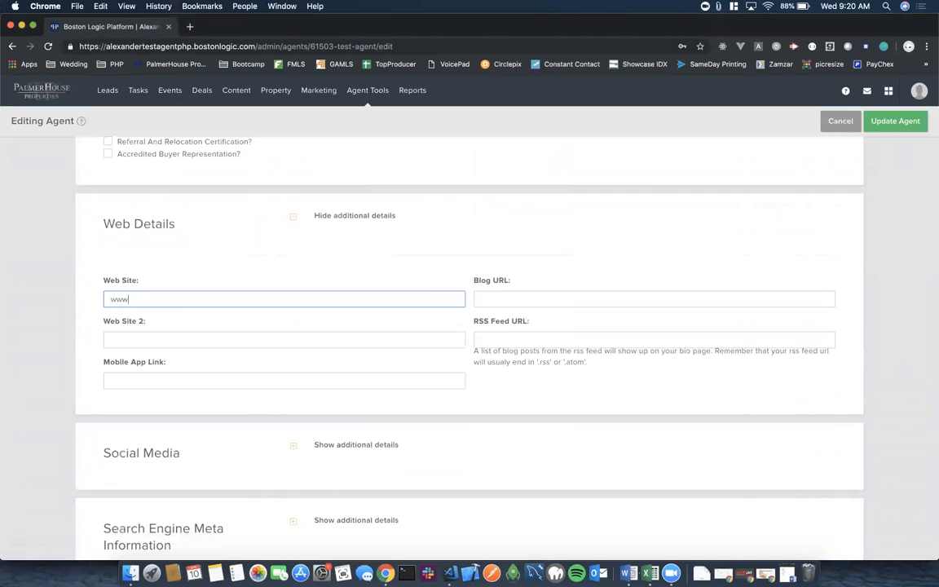
pyautogui.write('.AlexandertheGreat.com')
pyautogui.click(503, 267)
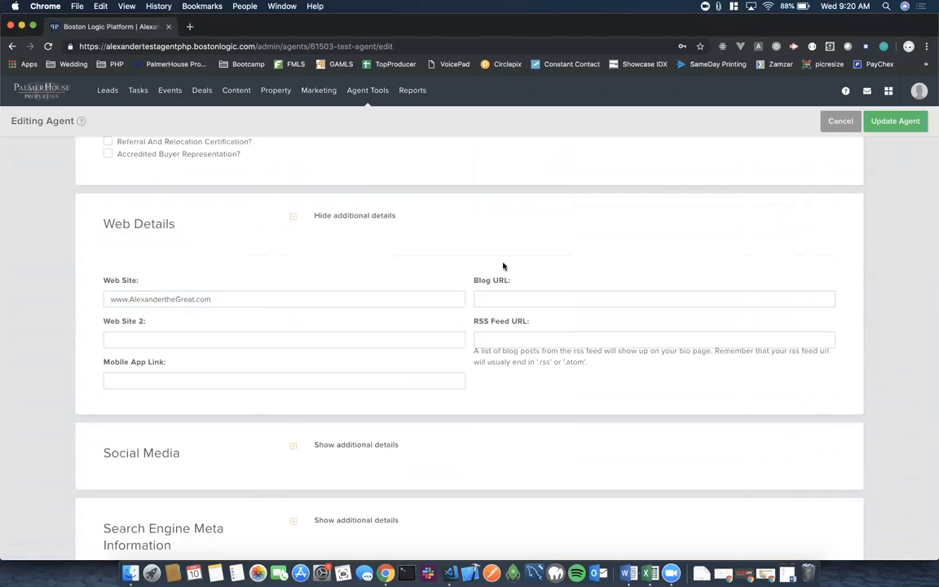
pyautogui.click(139, 339)
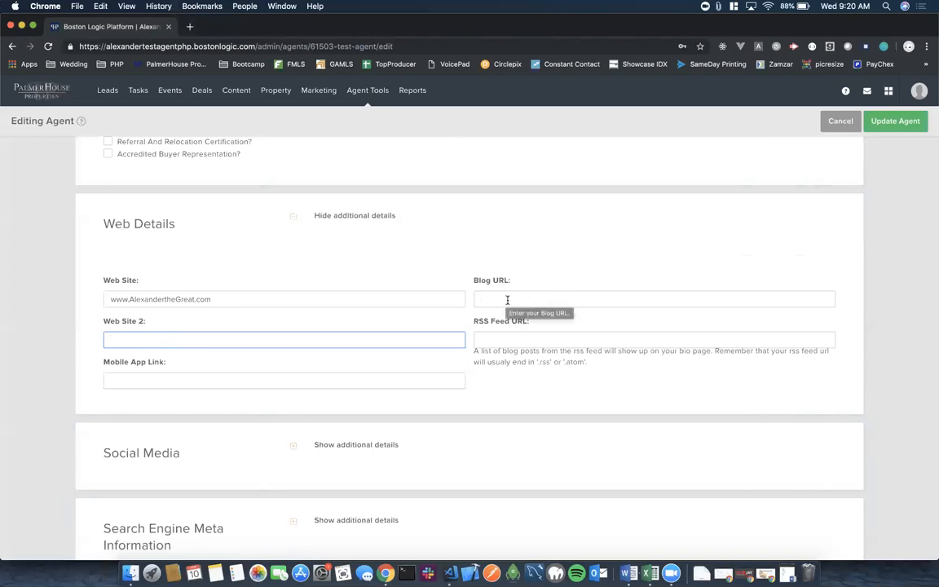
pyautogui.click(149, 379)
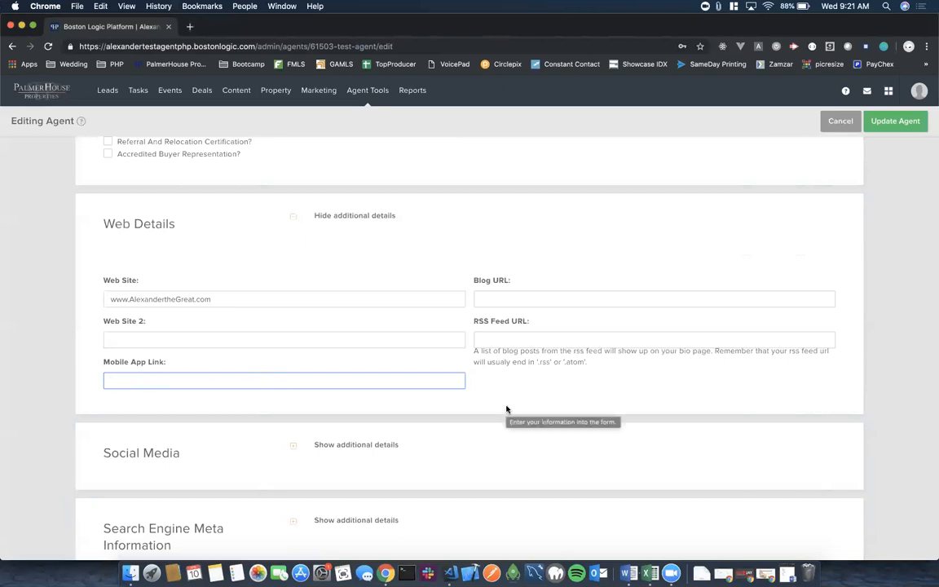
pyautogui.click(496, 340)
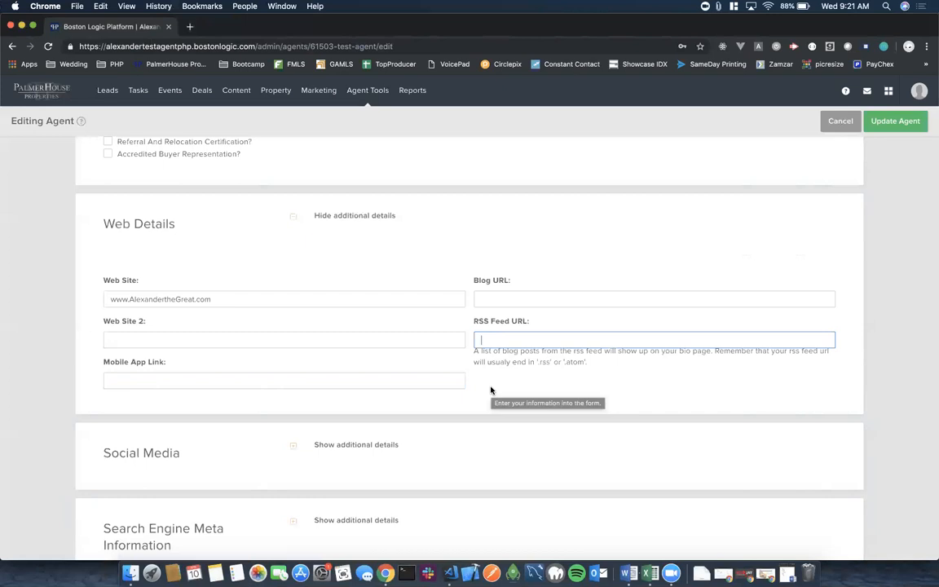
# Expand the Social Media details section to show its blank URL fields.
pyautogui.scroll(-1, 491, 390)
pyautogui.scroll(-1, 491, 391)
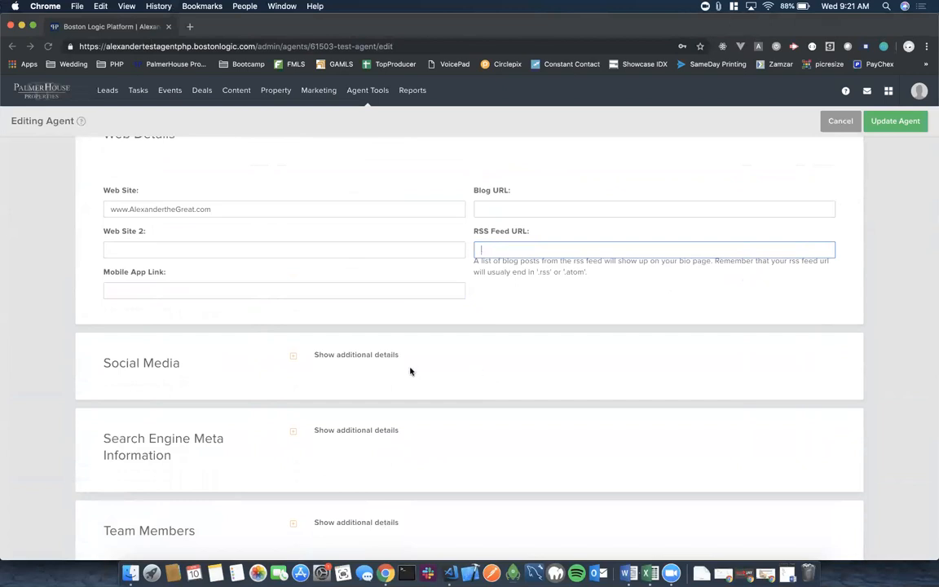
pyautogui.scroll(-3, 410, 372)
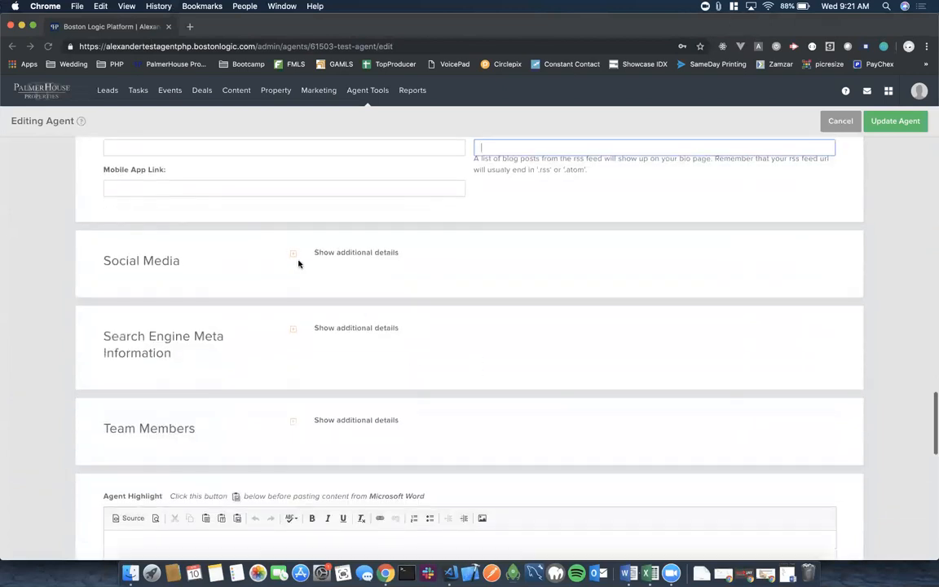
pyautogui.click(292, 257)
pyautogui.scroll(-3, 399, 279)
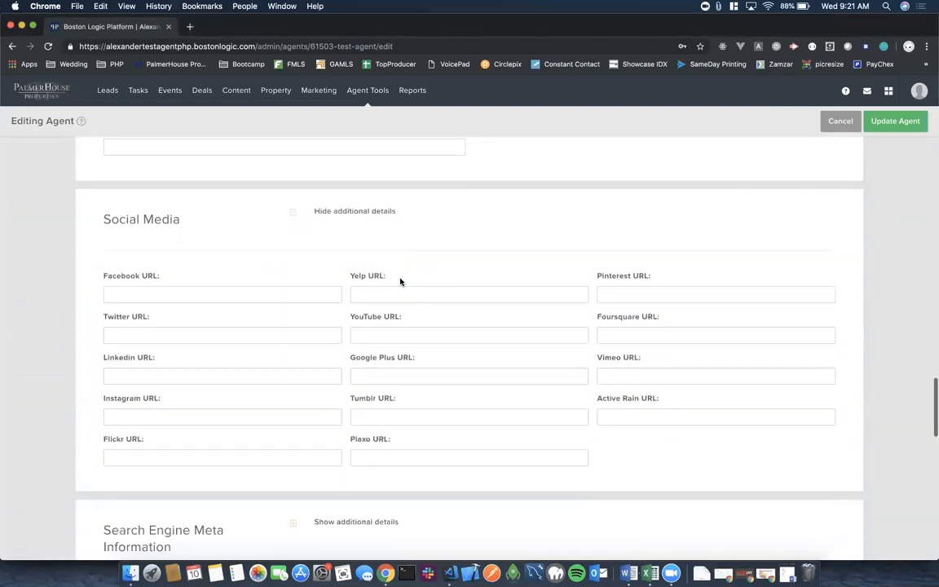
pyautogui.scroll(1, 400, 278)
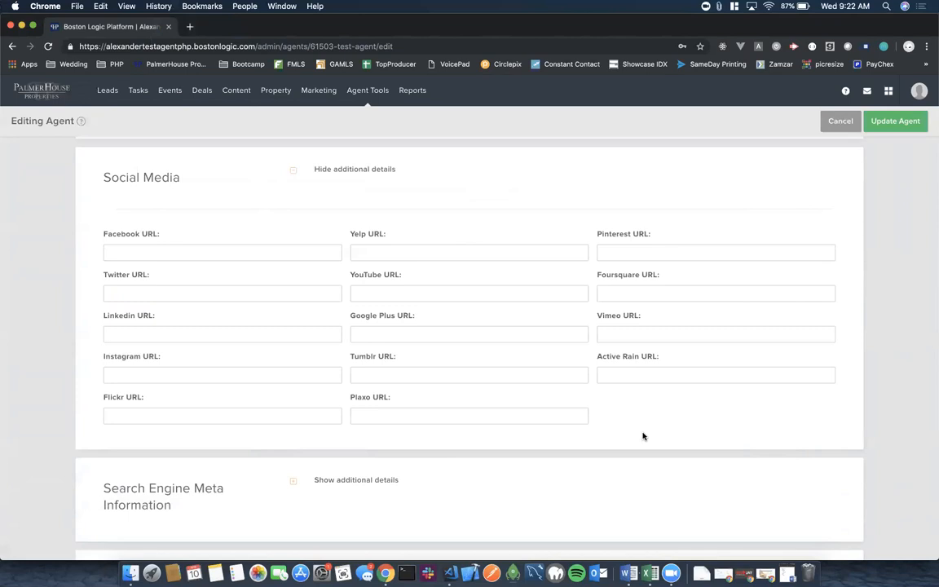
pyautogui.click(380, 533)
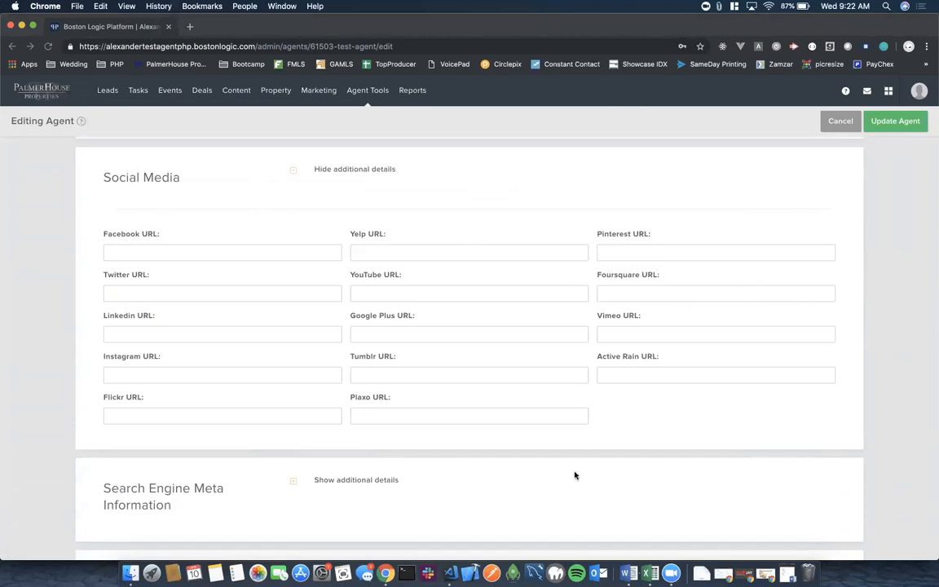
pyautogui.scroll(-5, 575, 475)
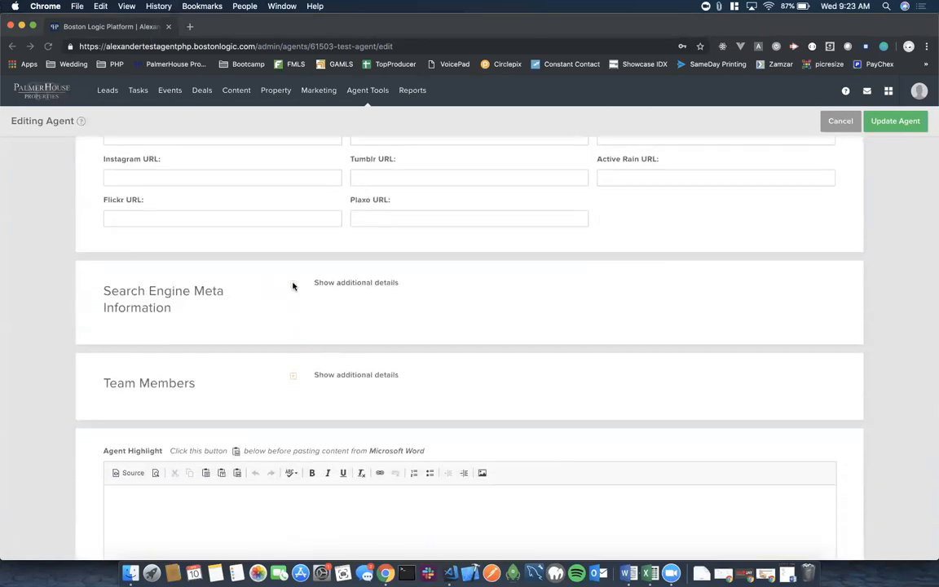
# Open Search Engine Meta Information and set Meta Title to the agent's full name plus 'Realtor'.
pyautogui.click(294, 286)
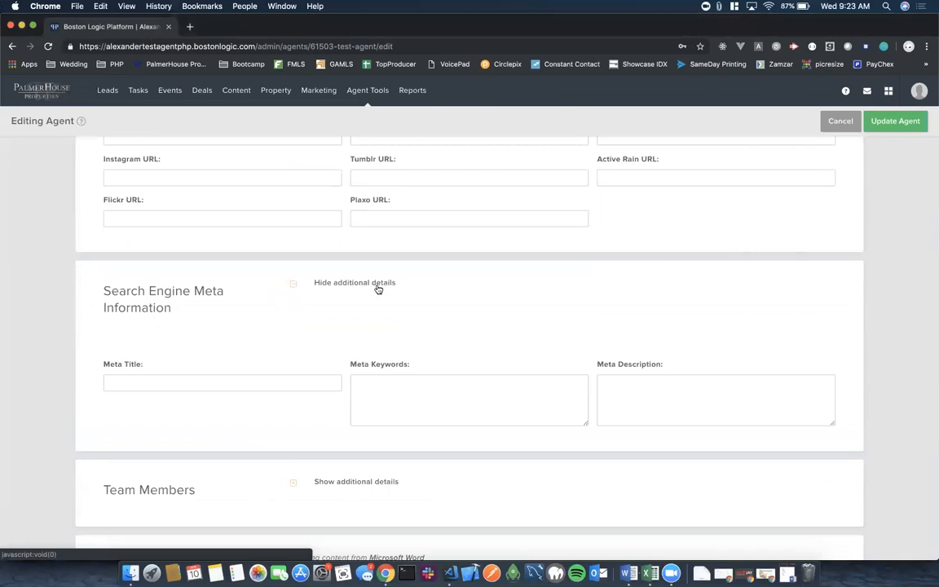
pyautogui.scroll(-1, 378, 289)
pyautogui.click(128, 351)
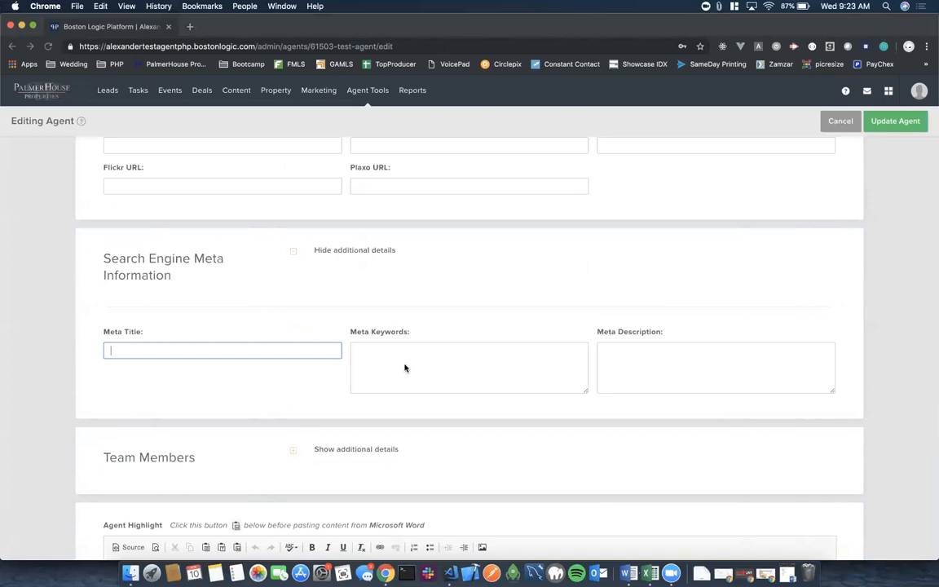
pyautogui.click(124, 347)
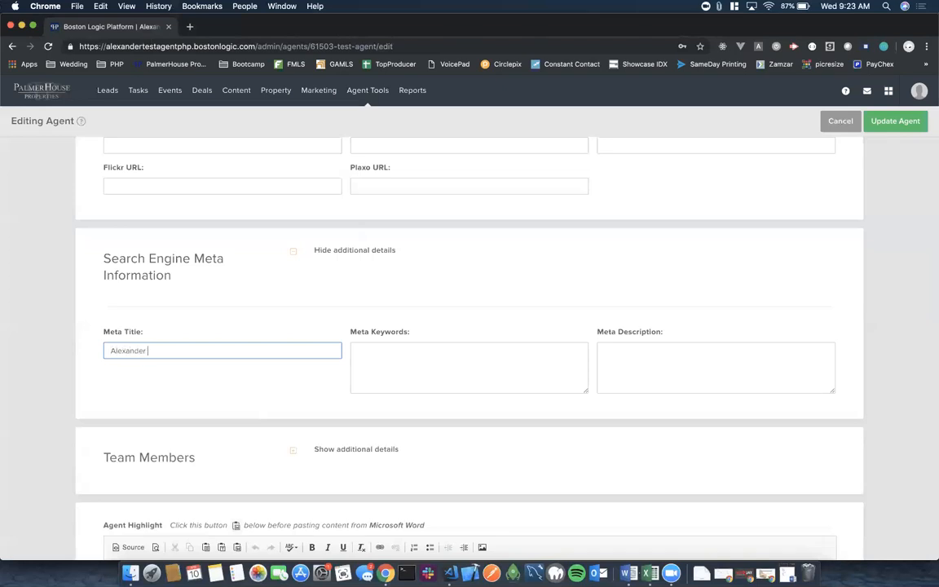
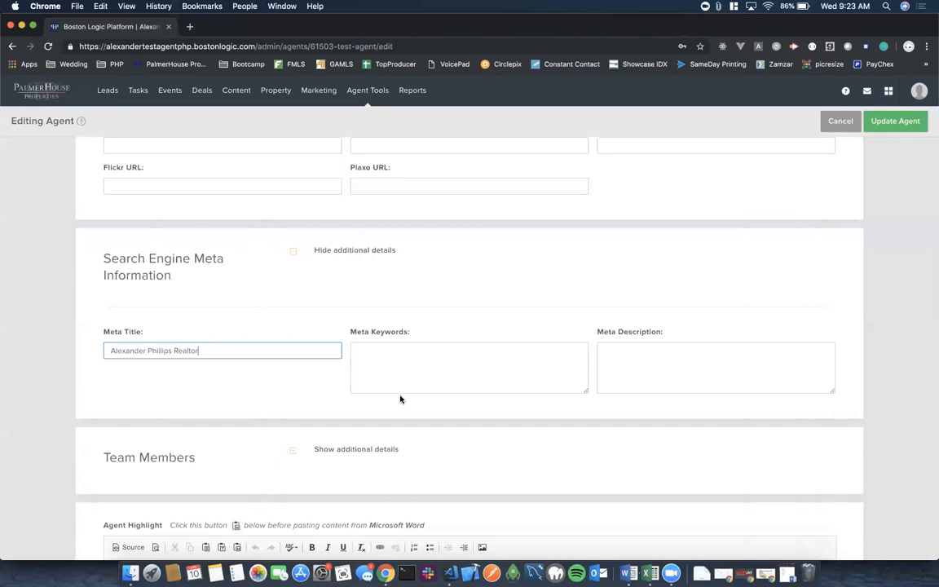
# Fill Meta Keywords with the agent's name, Realtor, Atlanta, PalmerHouse Properties, Buyers, Sellers, Buckhead, Midtown.
pyautogui.click(359, 352)
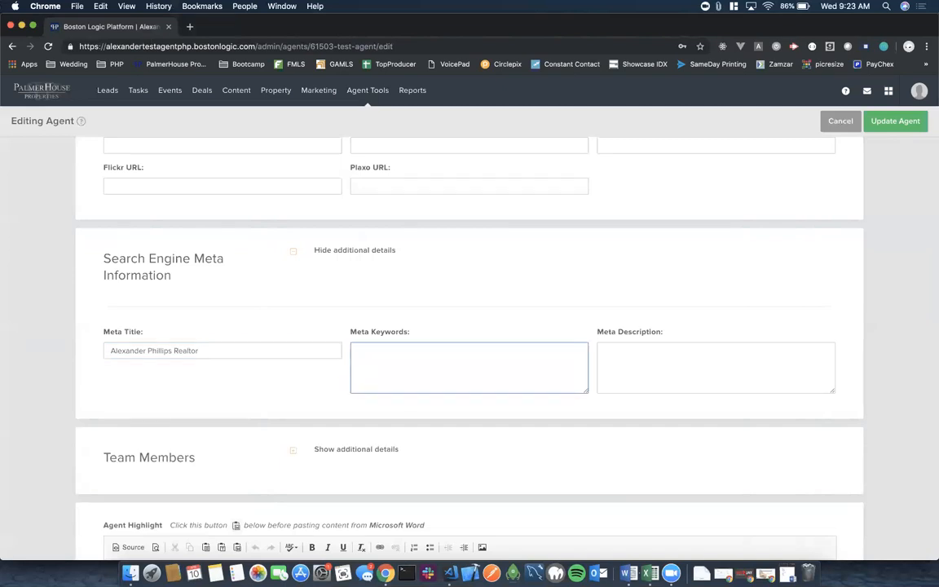
pyautogui.write('ealtor Atlanta')
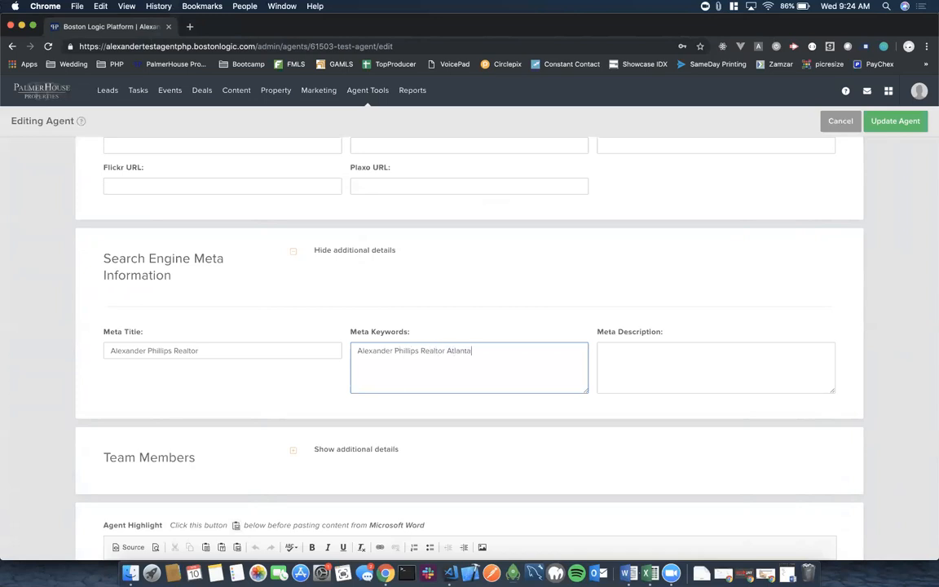
pyautogui.write(' PalmerHouse Properties Buyers Sellers')
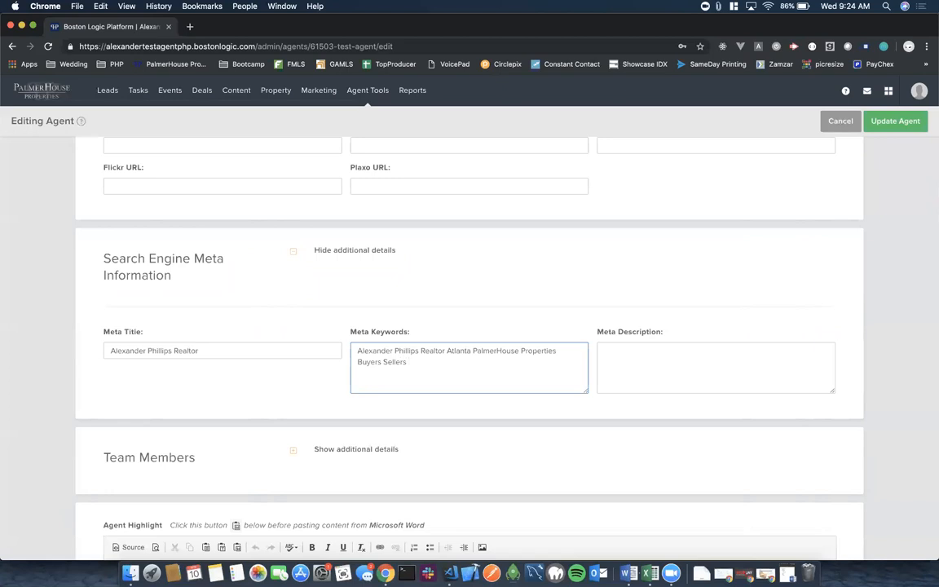
pyautogui.write(' Buckhead Midtown')
# Enter a Meta Description calling the agent a veteran Realtor with 10 years' experience in the Atlanta market.
pyautogui.click(621, 351)
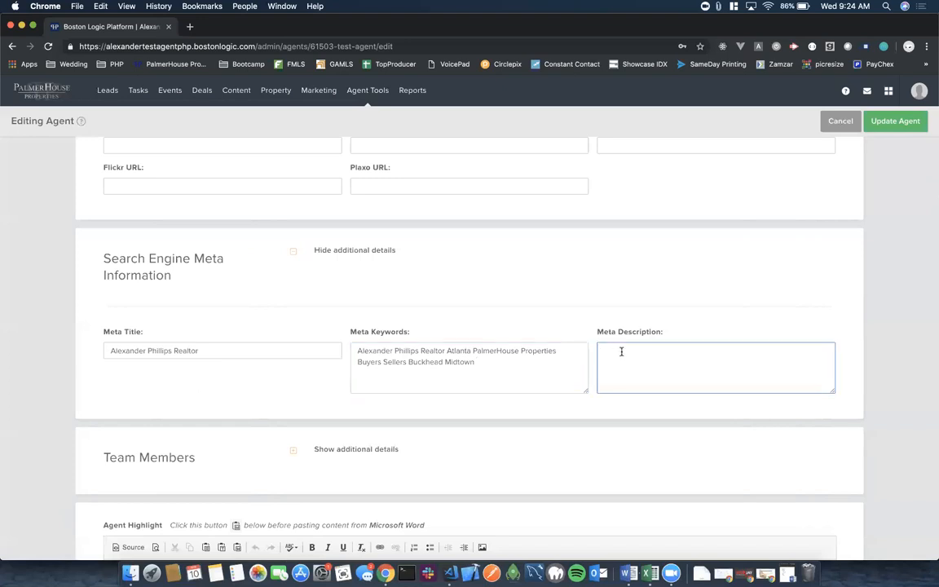
pyautogui.write('Alexander is a veteran Realtor with 10 years of exper')
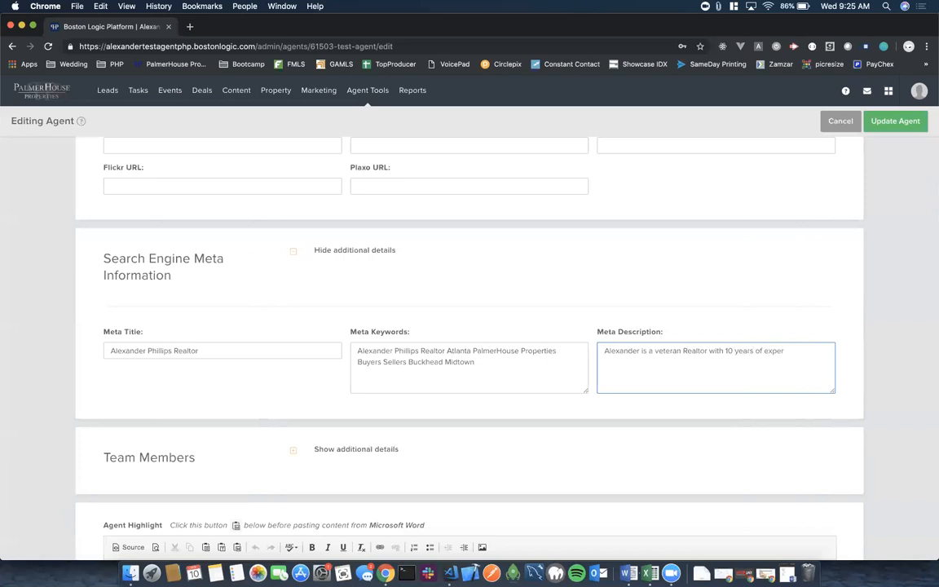
pyautogui.write('ience working in the Atlanta market')
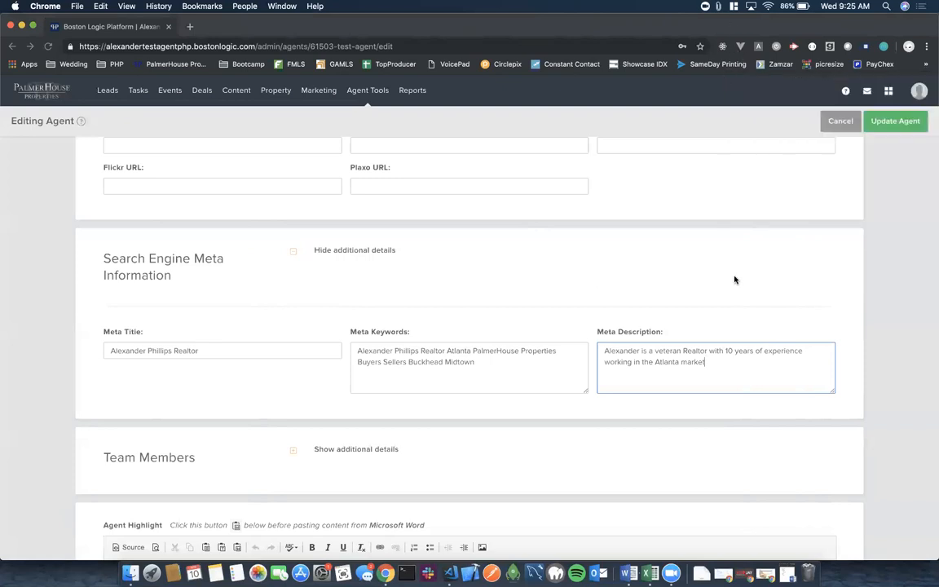
pyautogui.click(406, 281)
pyautogui.scroll(-3, 407, 282)
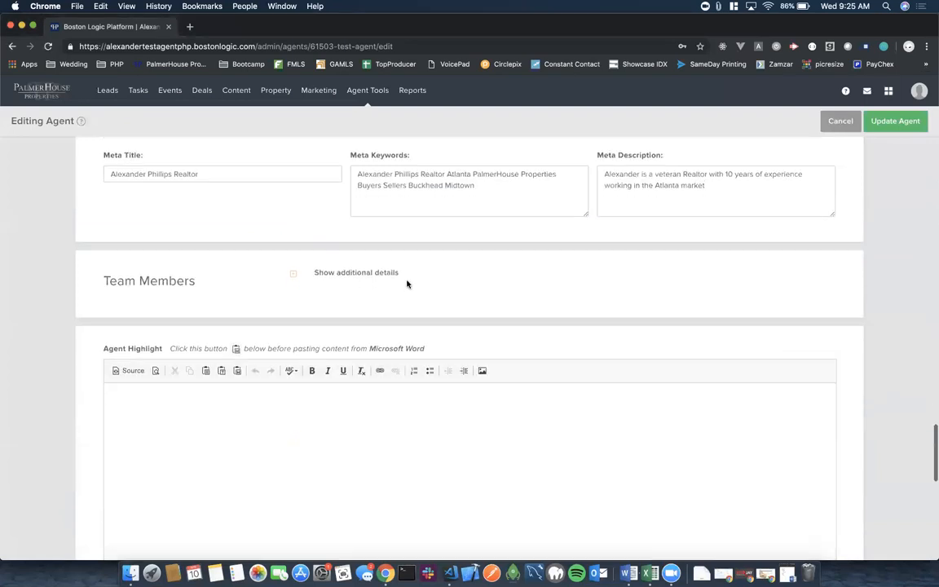
pyautogui.click(293, 276)
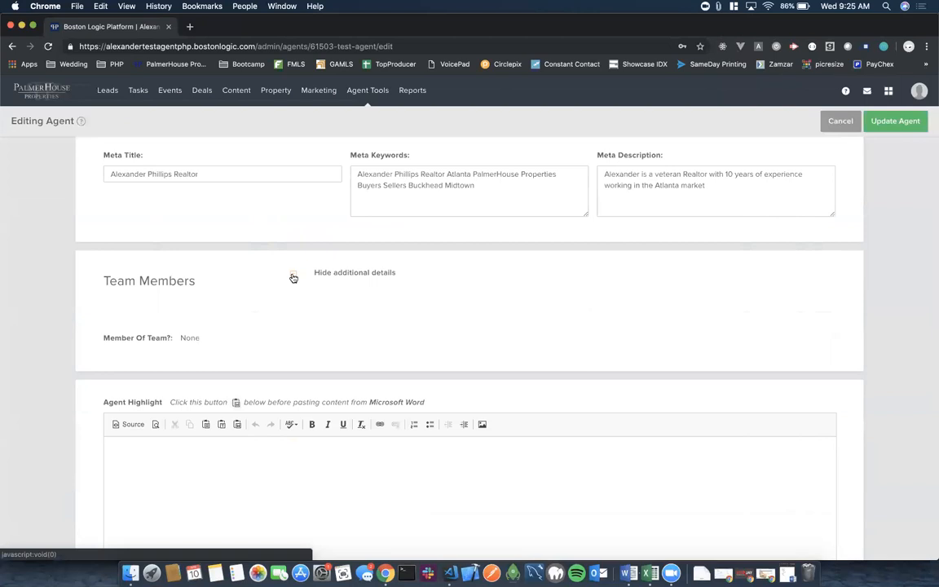
pyautogui.click(293, 276)
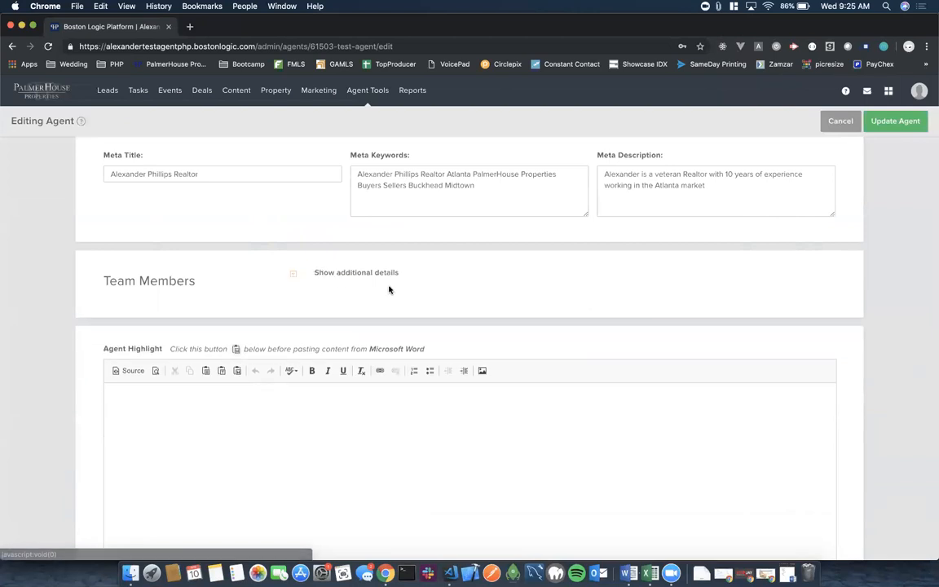
pyautogui.scroll(-3, 389, 285)
pyautogui.scroll(-2, 388, 285)
pyautogui.scroll(1, 389, 286)
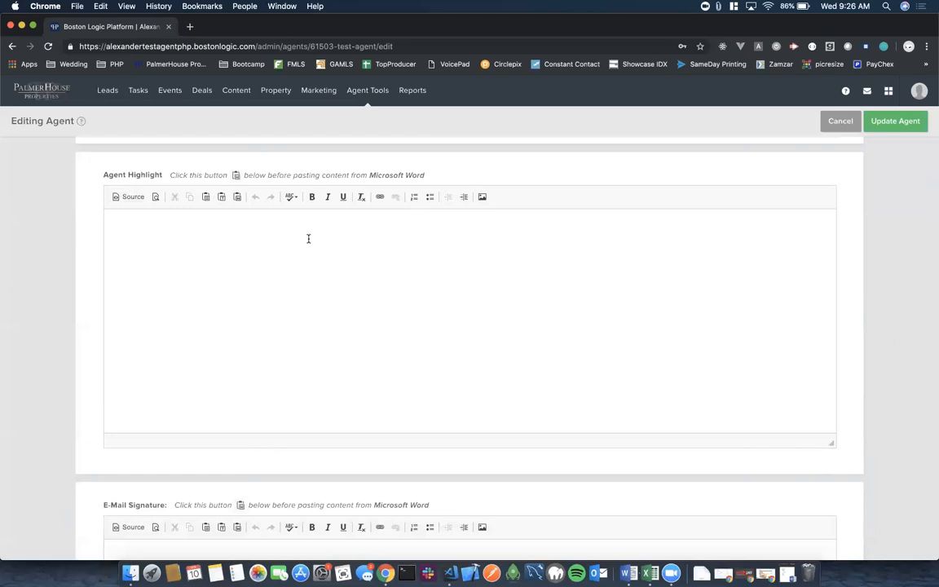
pyautogui.scroll(-5, 443, 322)
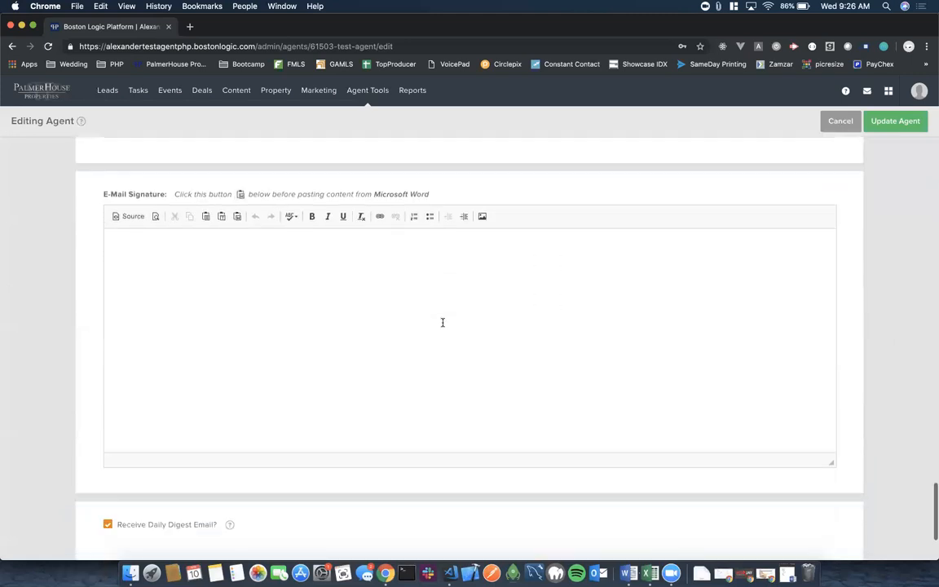
# Start the e-mail signature with the agent's name and an Office phone number line.
pyautogui.click(143, 234)
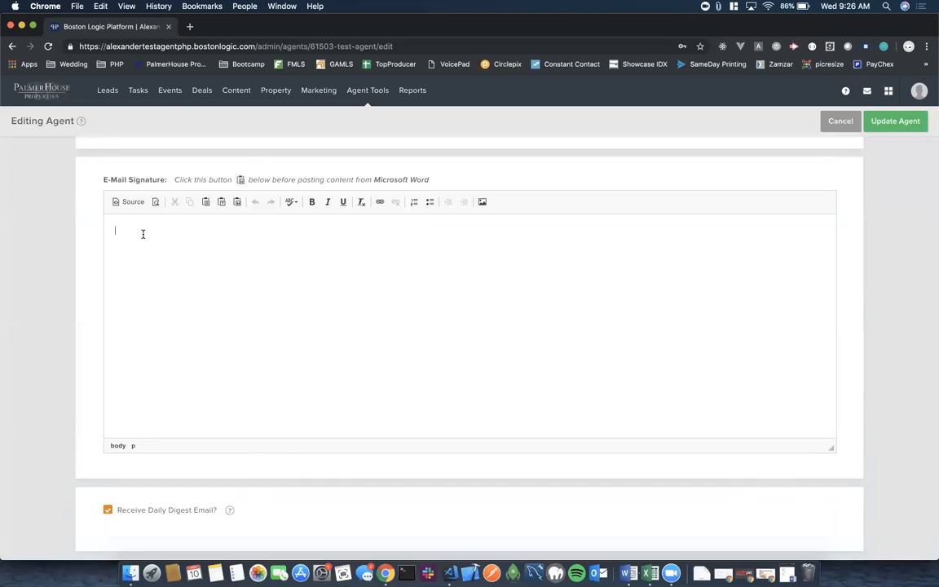
pyautogui.press('Return')
# Add the Cell number and Email address lines, then insert an empty line above the signature.
pyautogui.press('Return')
pyautogui.write('Cell')
pyautogui.write(': ')
pyautogui.write('Email')
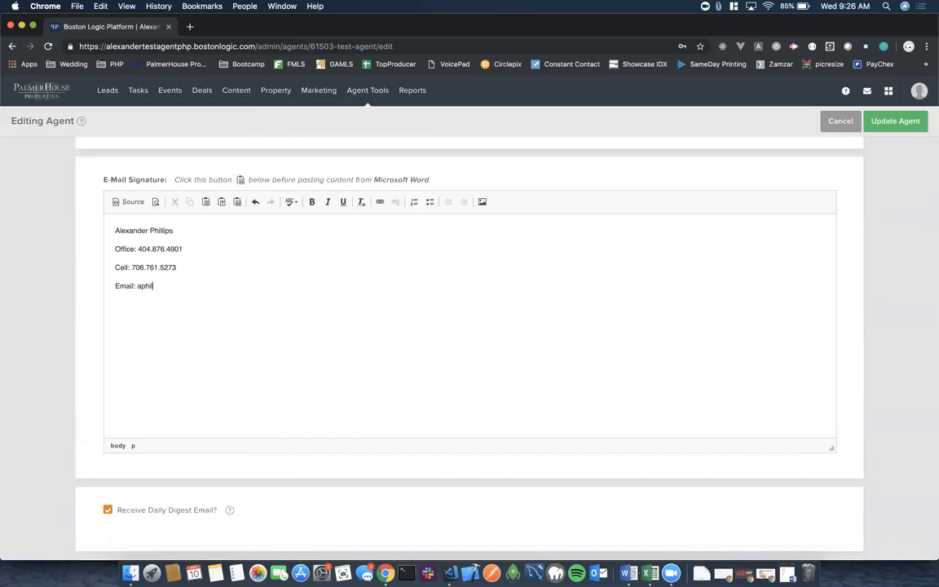
pyautogui.click(114, 230)
pyautogui.press('Return')
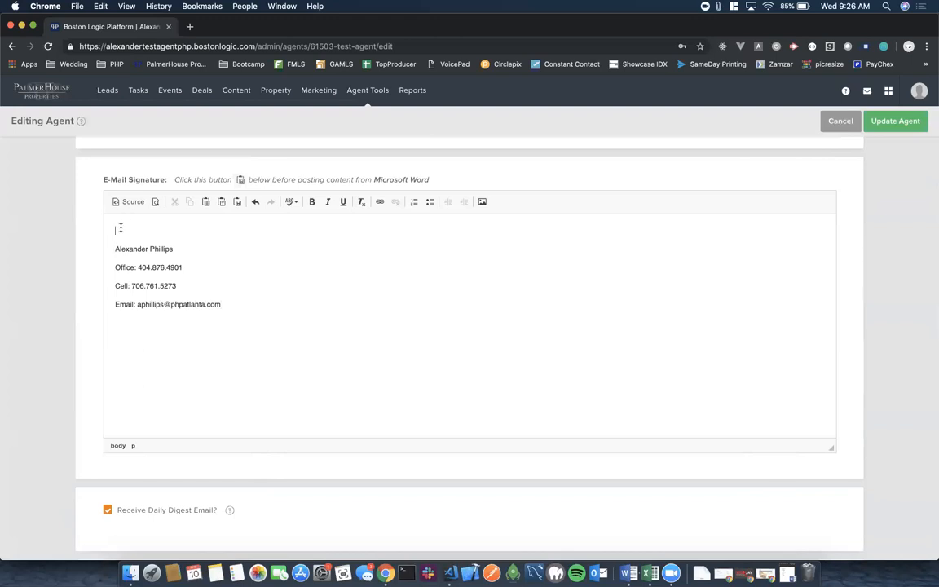
# Upload robert.jpg through the image server browser and select it for the signature.
pyautogui.click(482, 202)
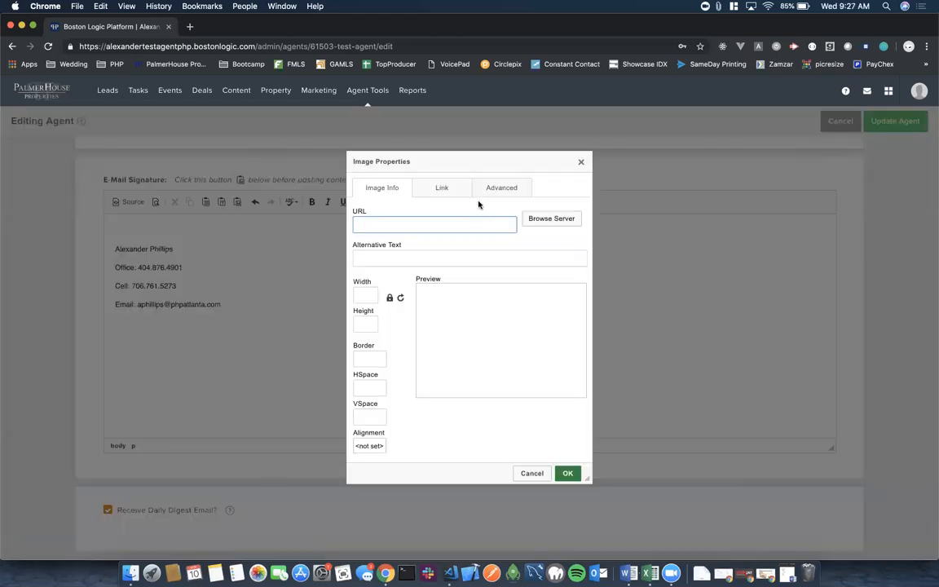
pyautogui.click(558, 220)
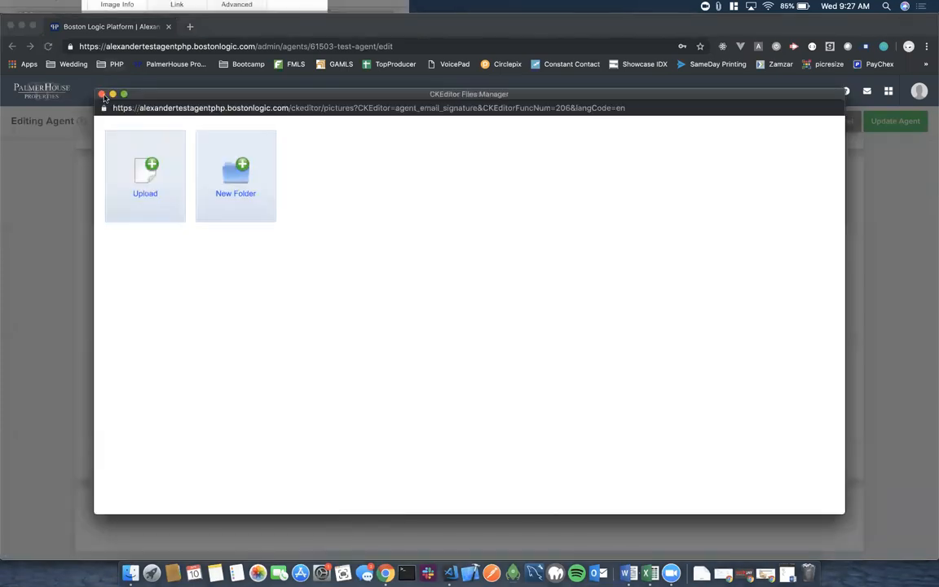
pyautogui.click(101, 93)
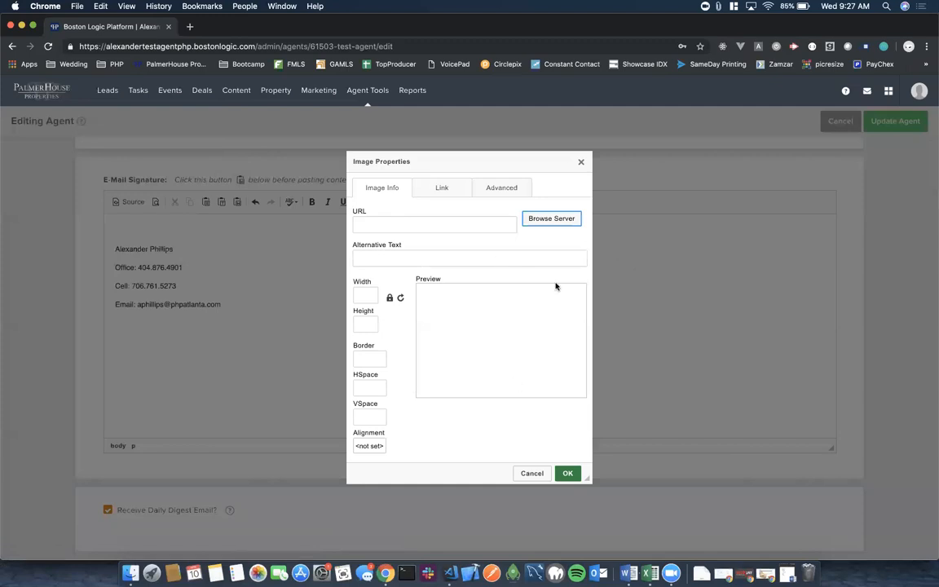
pyautogui.click(549, 218)
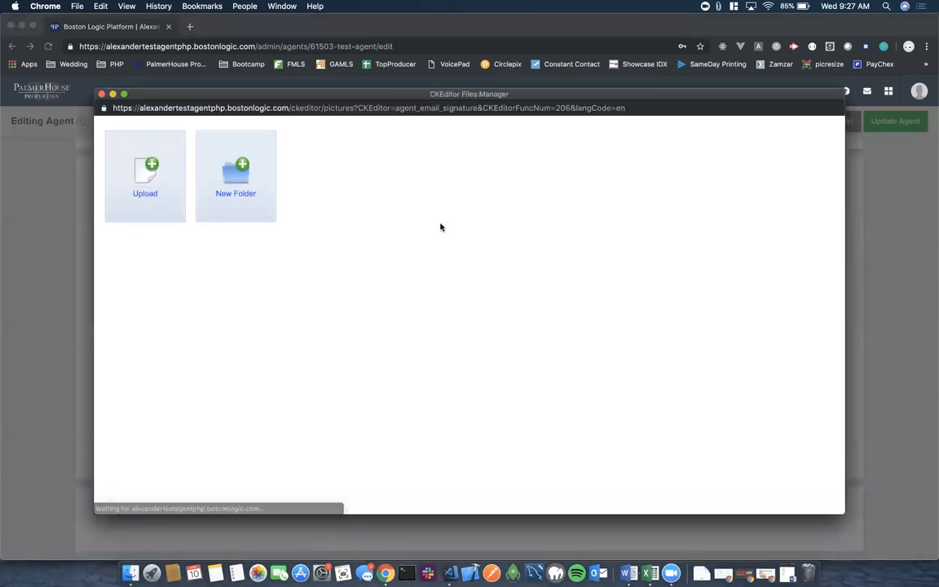
pyautogui.click(145, 176)
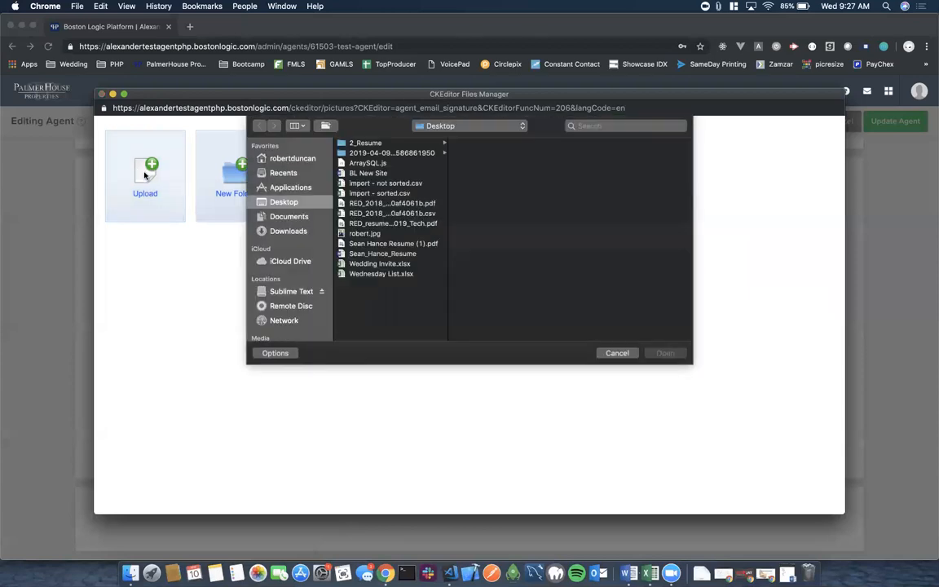
pyautogui.click(362, 233)
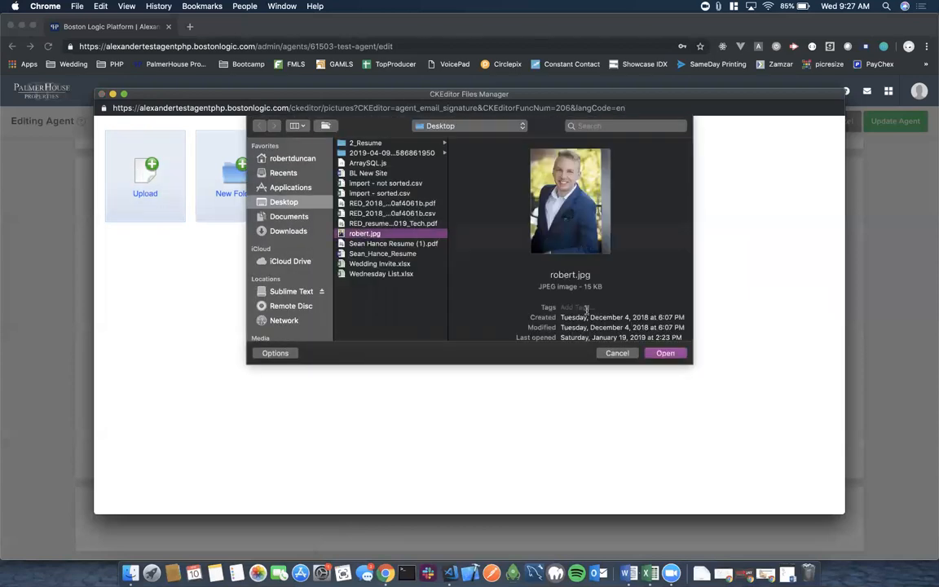
pyautogui.click(665, 353)
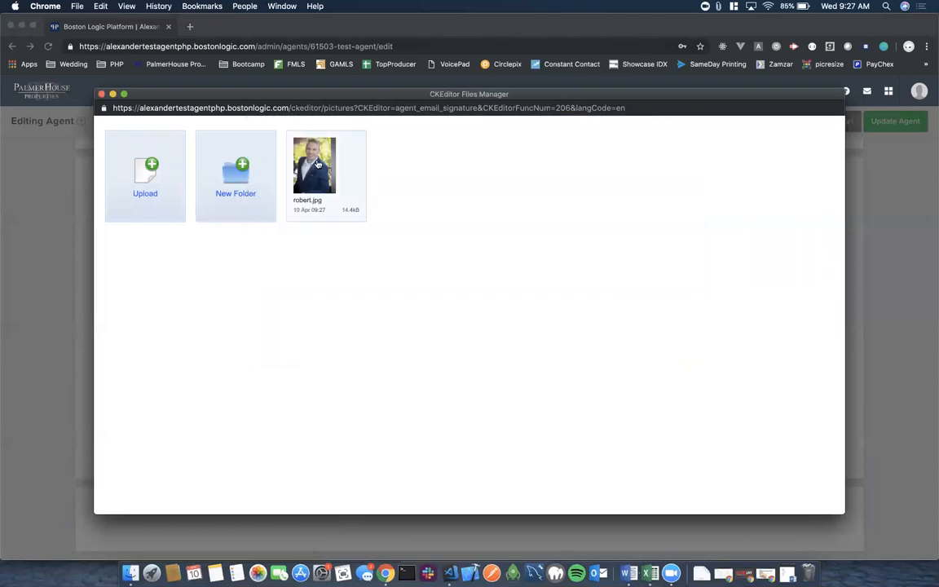
pyautogui.click(316, 162)
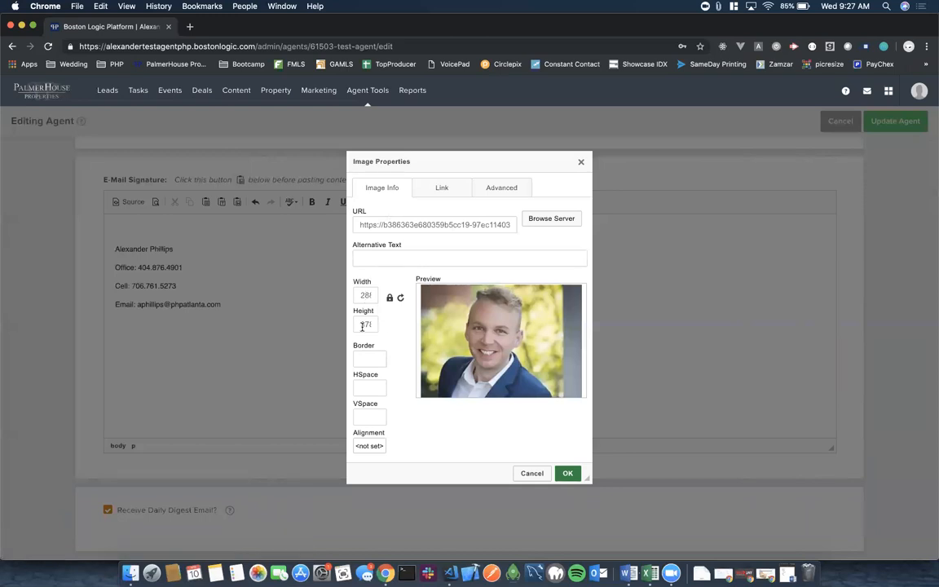
# Set the photo's height to 150 px and insert it above the signature name.
pyautogui.click(365, 295)
pyautogui.press('BackSpace')
pyautogui.press('BackSpace')
pyautogui.press('BackSpace')
pyautogui.click(368, 324)
pyautogui.write('50')
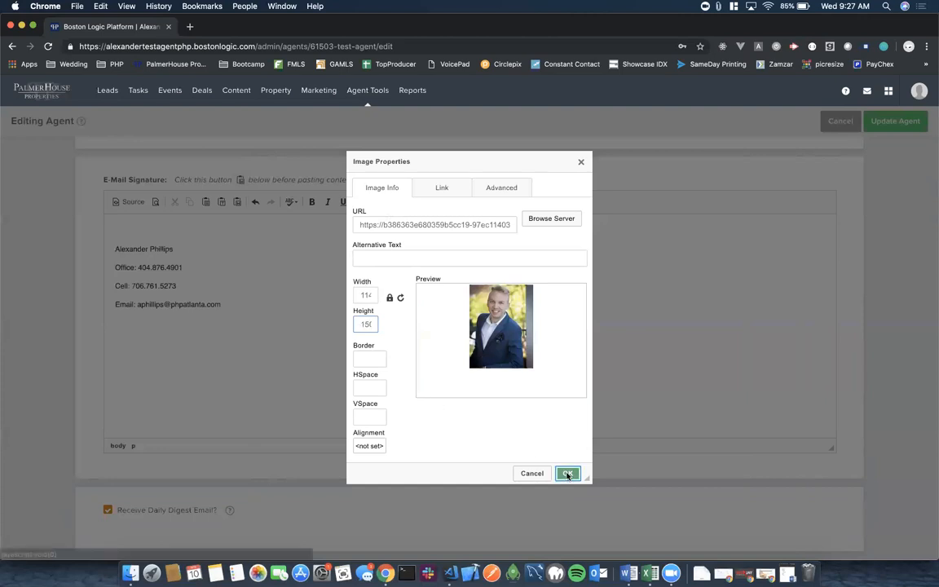
pyautogui.click(567, 473)
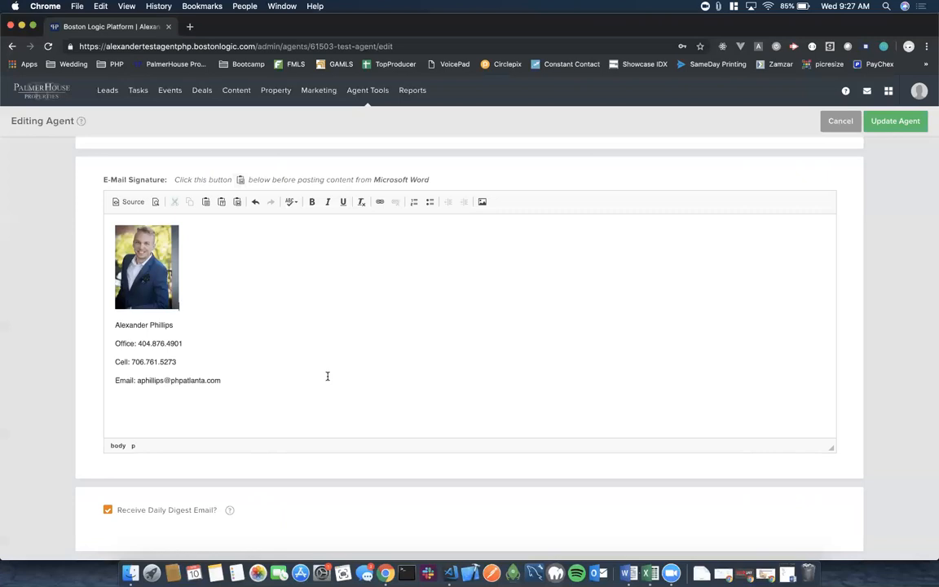
pyautogui.click(388, 532)
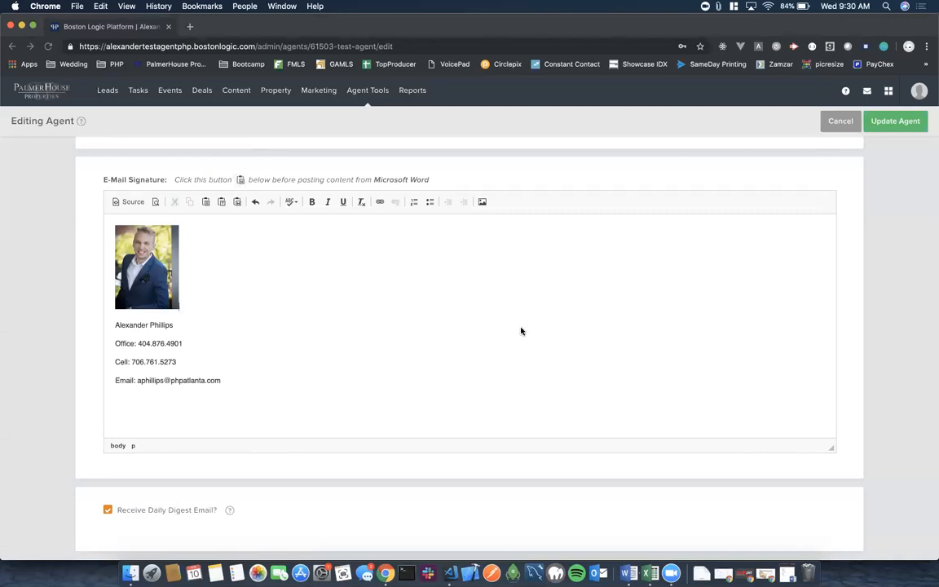
# Open the help guide for the 'Receive Daily Digest Email?' setting in a new tab.
pyautogui.scroll(-4, 521, 331)
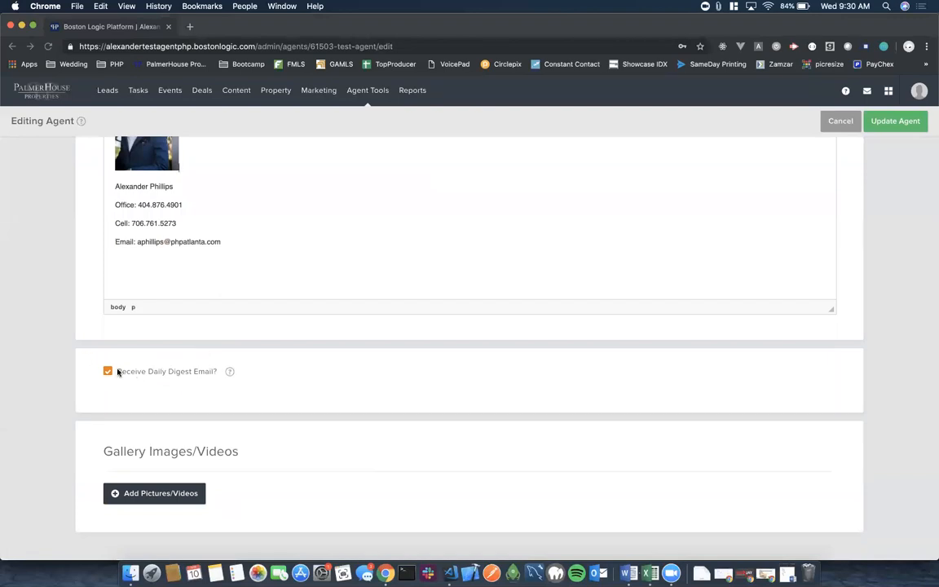
pyautogui.click(229, 371)
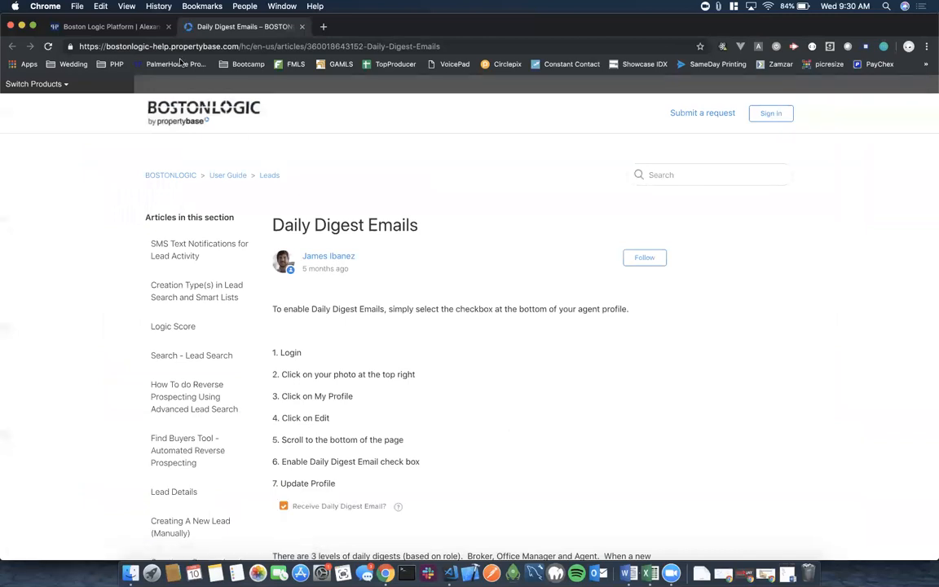
# Compare the agent page with the Daily Digest Emails article and read the paragraph on the 3 digest levels.
pyautogui.click(106, 26)
pyautogui.moveTo(231, 373)
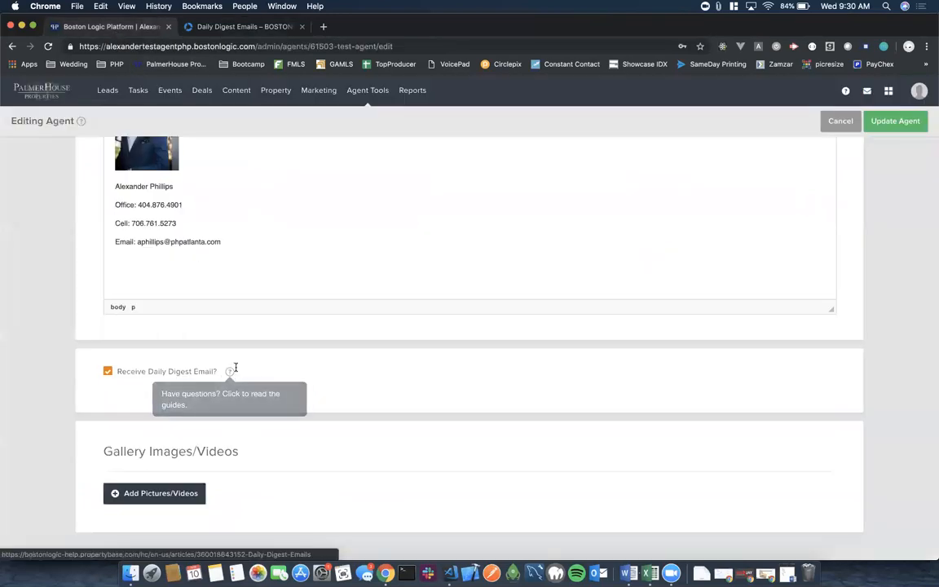
pyautogui.click(238, 28)
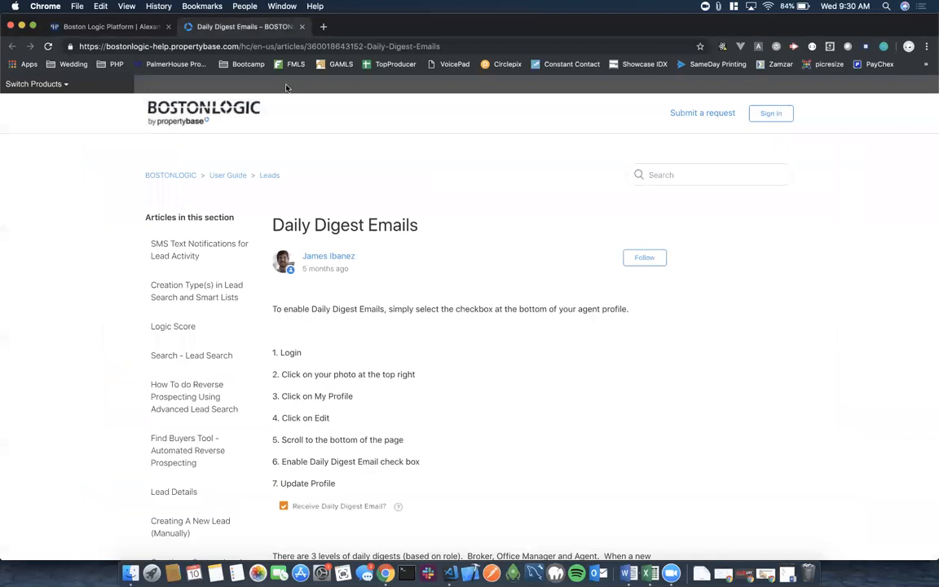
pyautogui.scroll(-3, 463, 376)
pyautogui.scroll(-4, 463, 376)
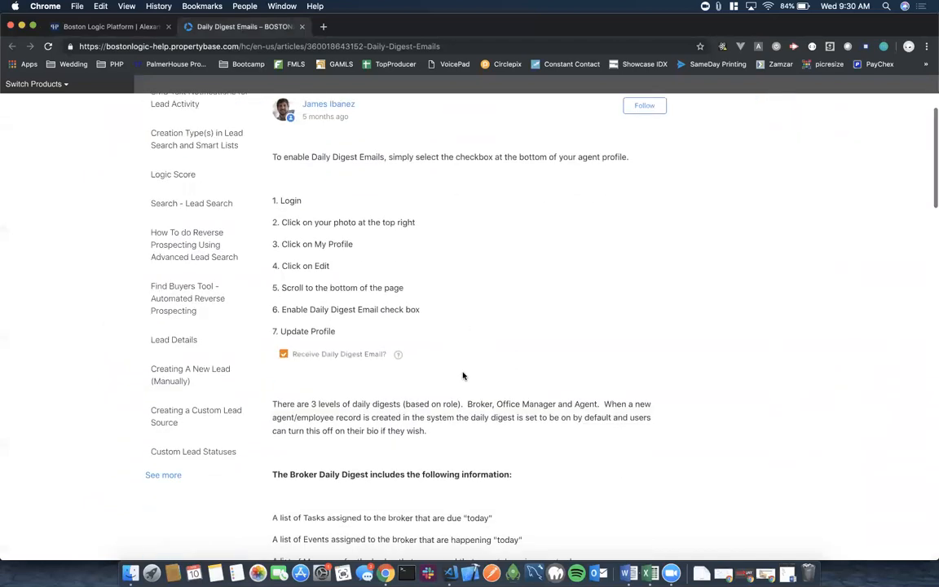
pyautogui.moveTo(277, 286); pyautogui.dragTo(535, 352)
pyautogui.click(535, 351)
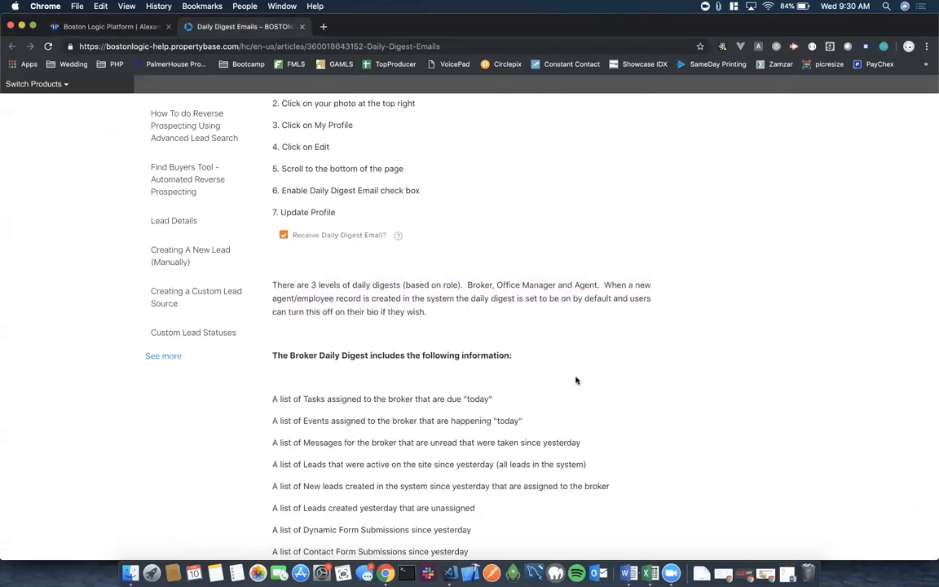
# Read the rest of the Daily Digest Emails article, then close the help tab.
pyautogui.scroll(-3, 554, 380)
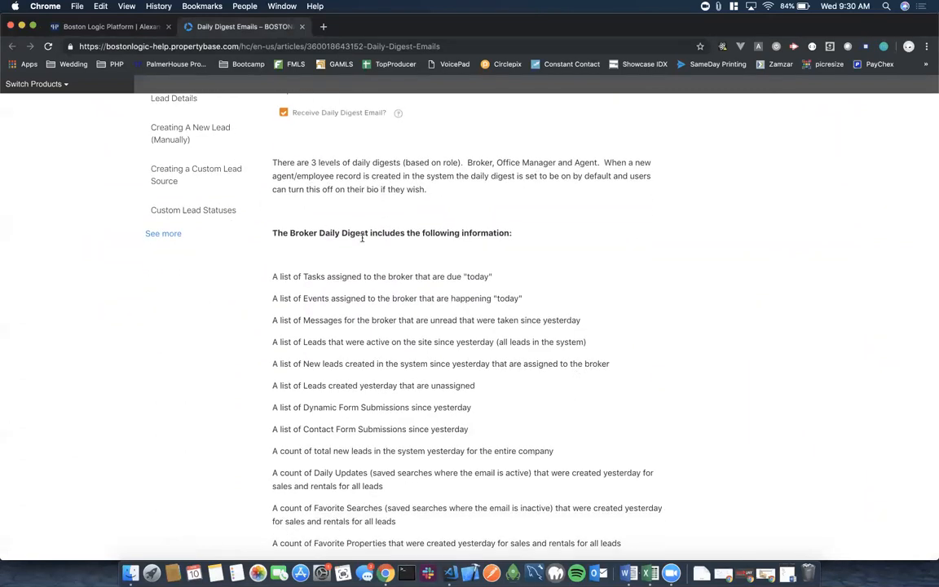
pyautogui.scroll(-1, 490, 265)
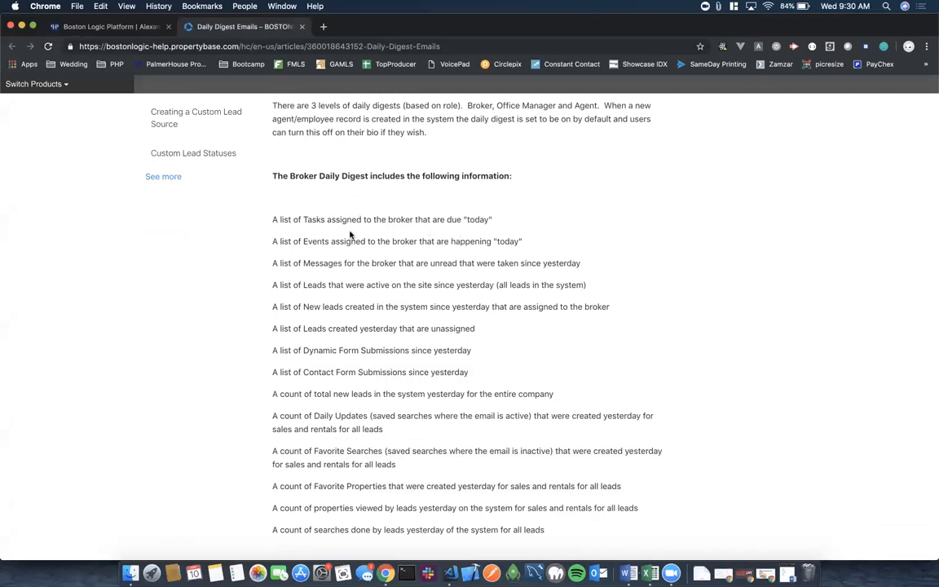
pyautogui.scroll(-2, 457, 259)
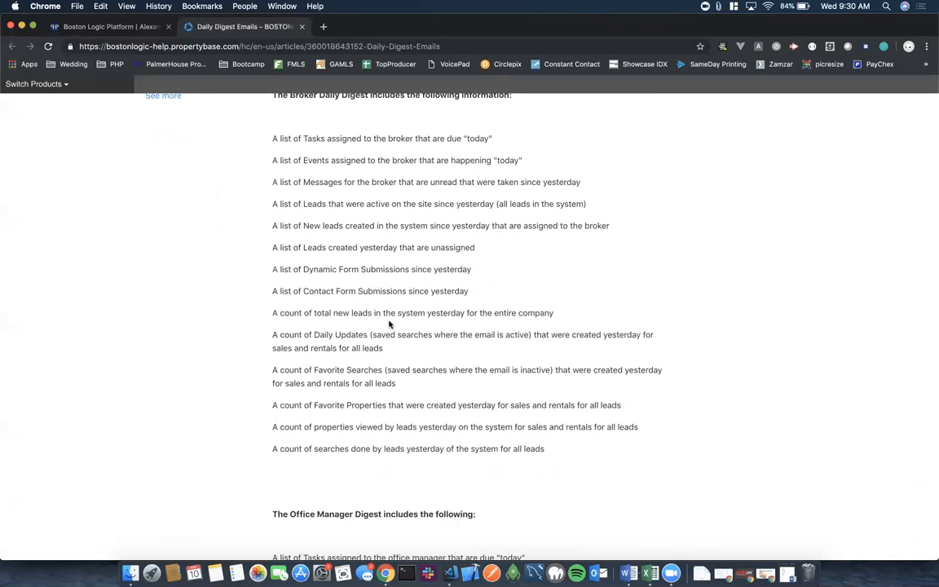
pyautogui.scroll(10, 432, 238)
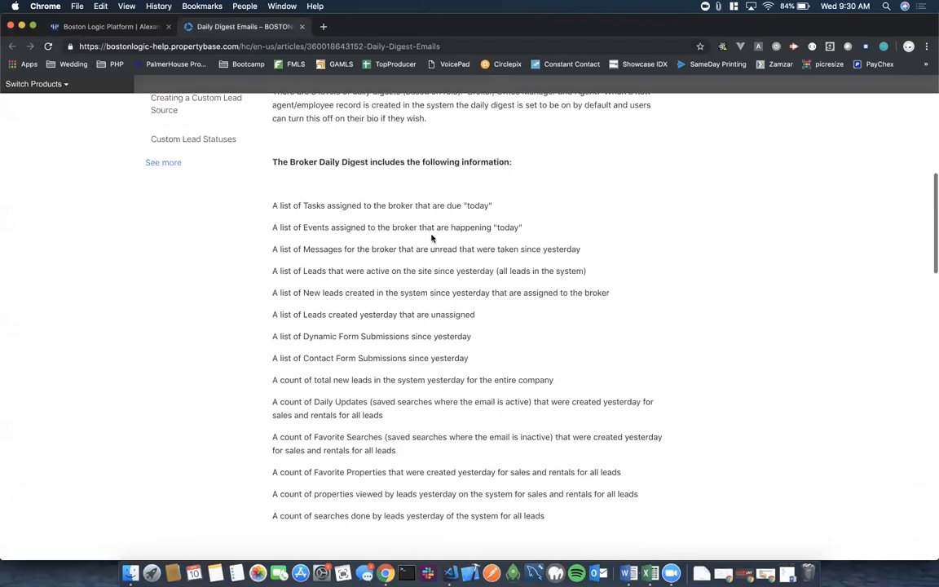
pyautogui.click(302, 27)
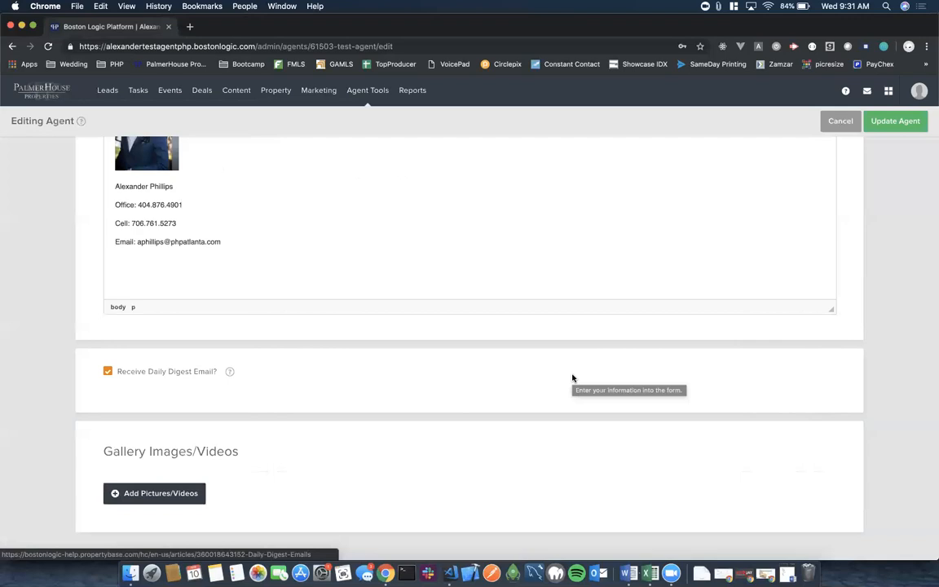
# Attempt to save the agent with Update Agent, then expand the Web Details section.
pyautogui.scroll(15, 573, 378)
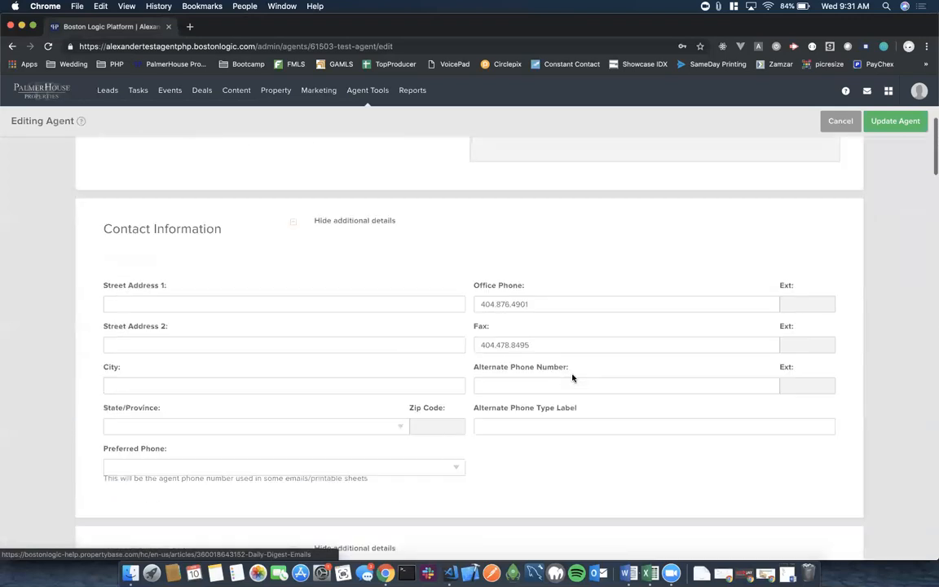
pyautogui.scroll(5, 573, 377)
pyautogui.click(898, 122)
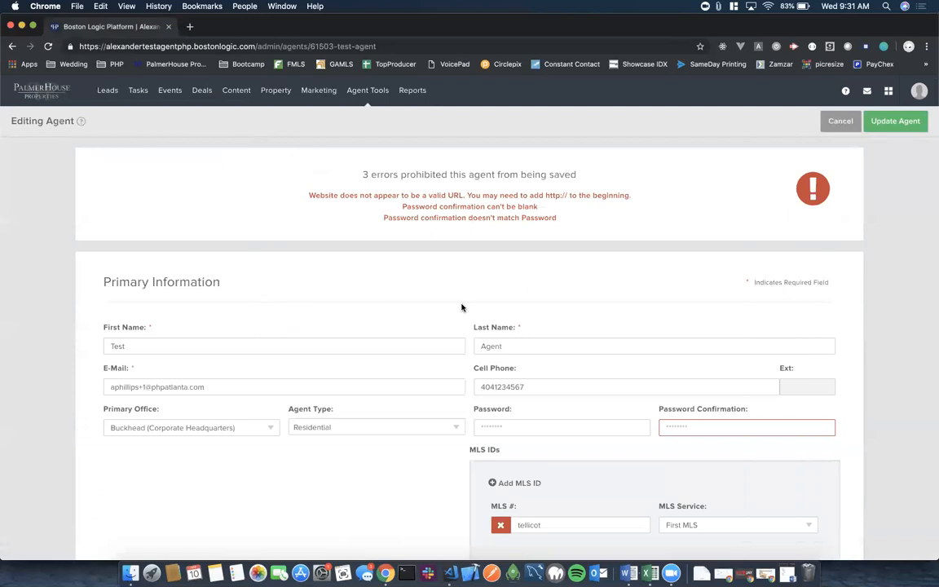
pyautogui.scroll(-10, 461, 307)
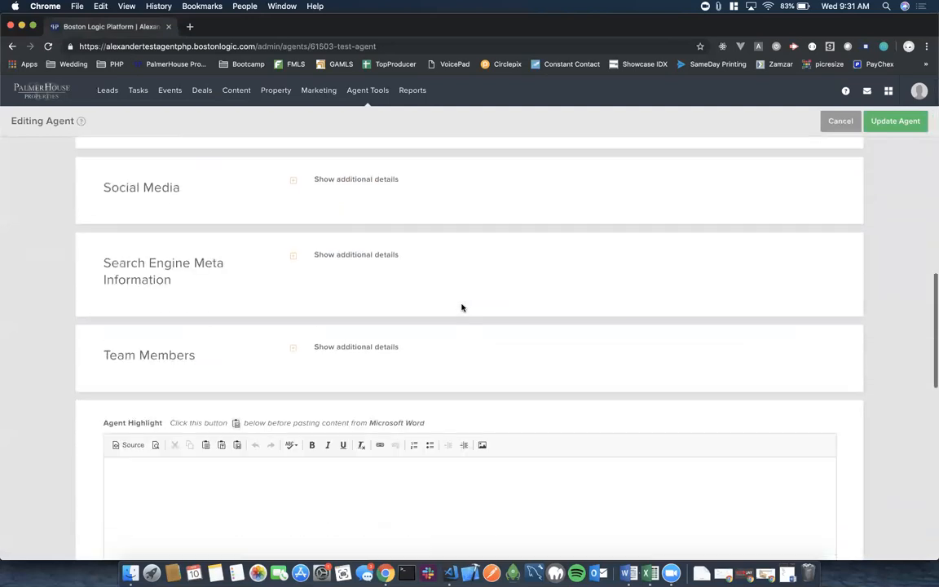
pyautogui.scroll(2, 331, 293)
pyautogui.click(296, 268)
# Enter the agent's password in both Password and Password Confirmation.
pyautogui.scroll(1, 512, 268)
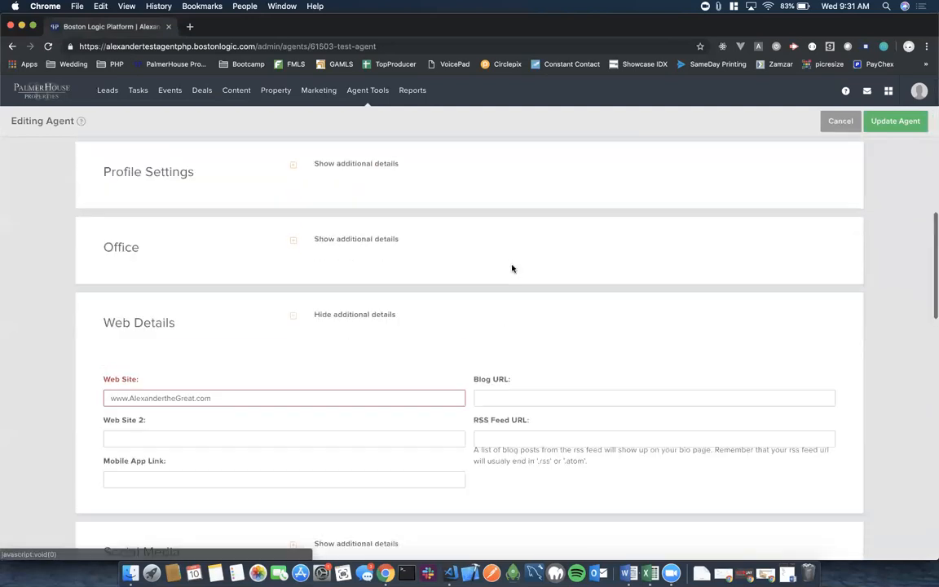
pyautogui.scroll(10, 512, 268)
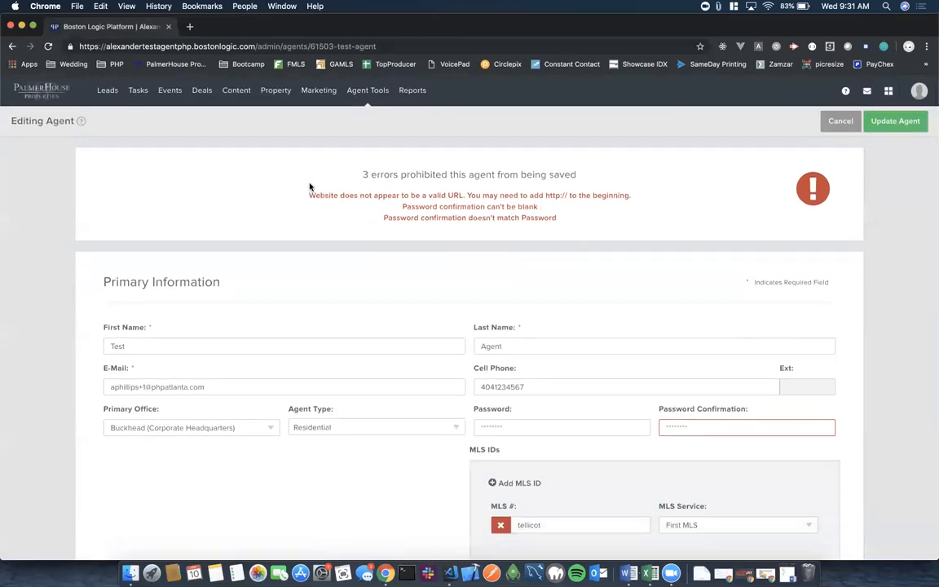
pyautogui.click(513, 430)
pyautogui.write('*******')
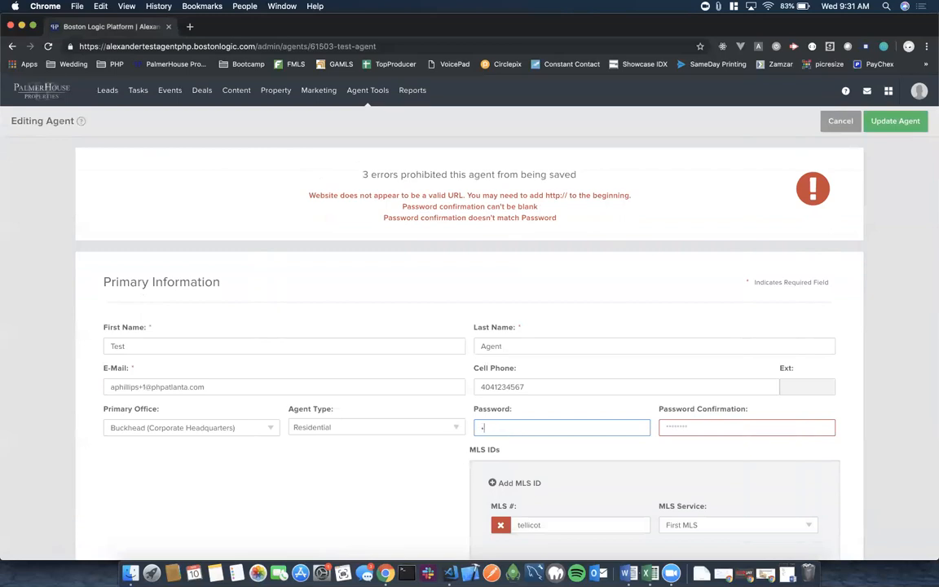
pyautogui.press('Tab')
pyautogui.write('*******')
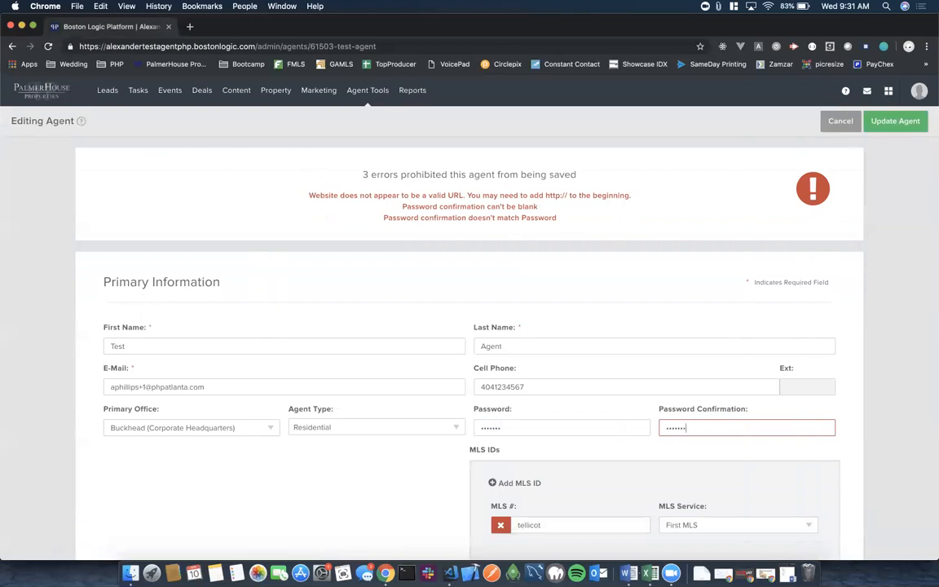
pyautogui.scroll(-10, 599, 290)
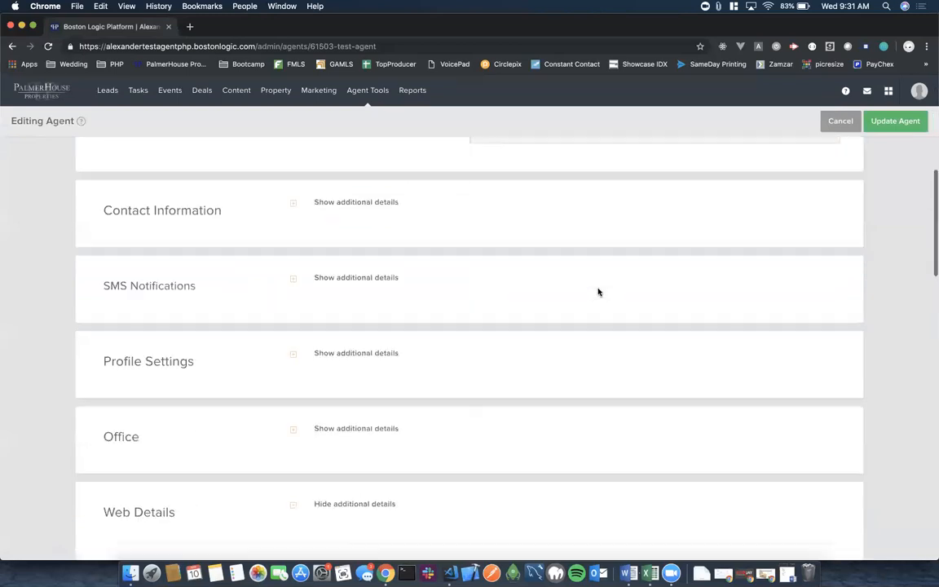
pyautogui.click(108, 340)
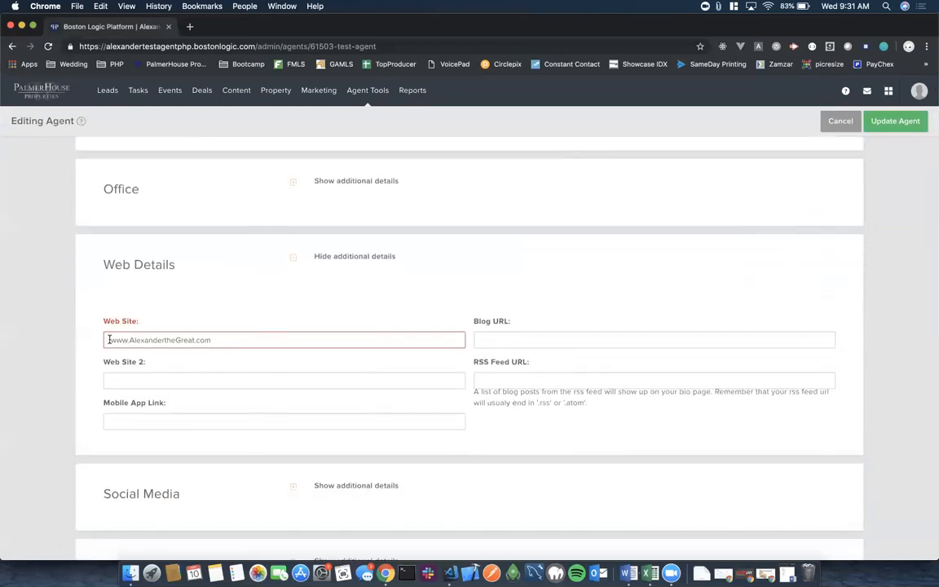
pyautogui.write('http')
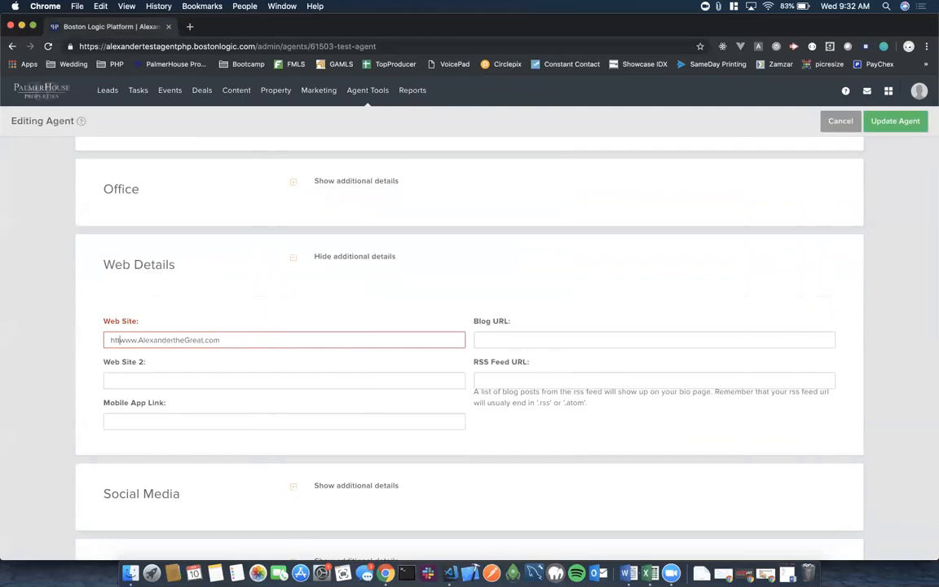
pyautogui.write('s://')
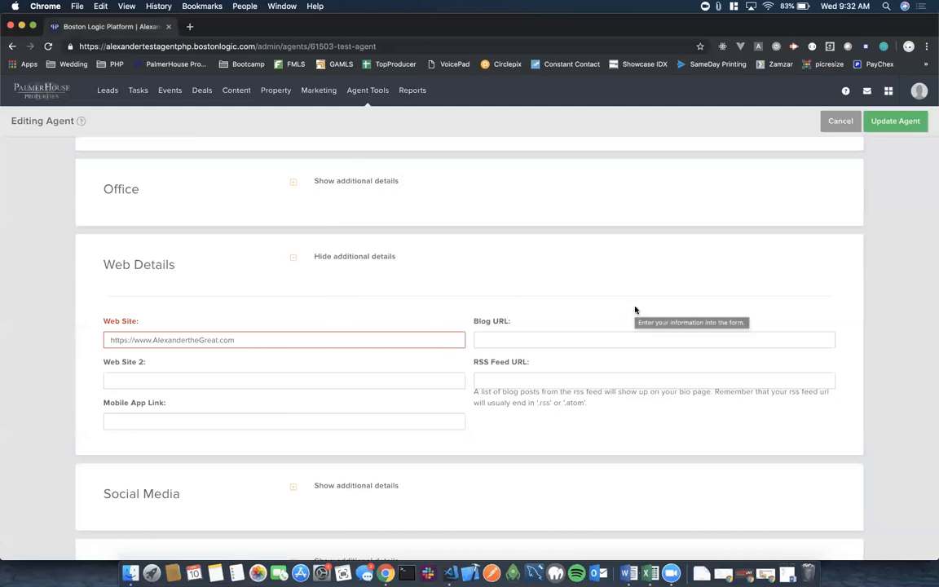
pyautogui.scroll(15, 560, 335)
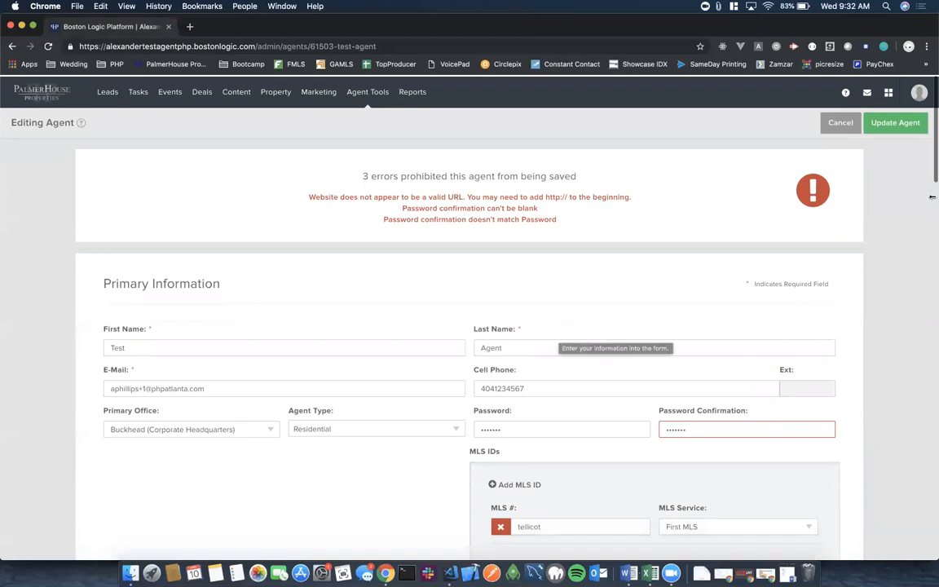
pyautogui.click(887, 121)
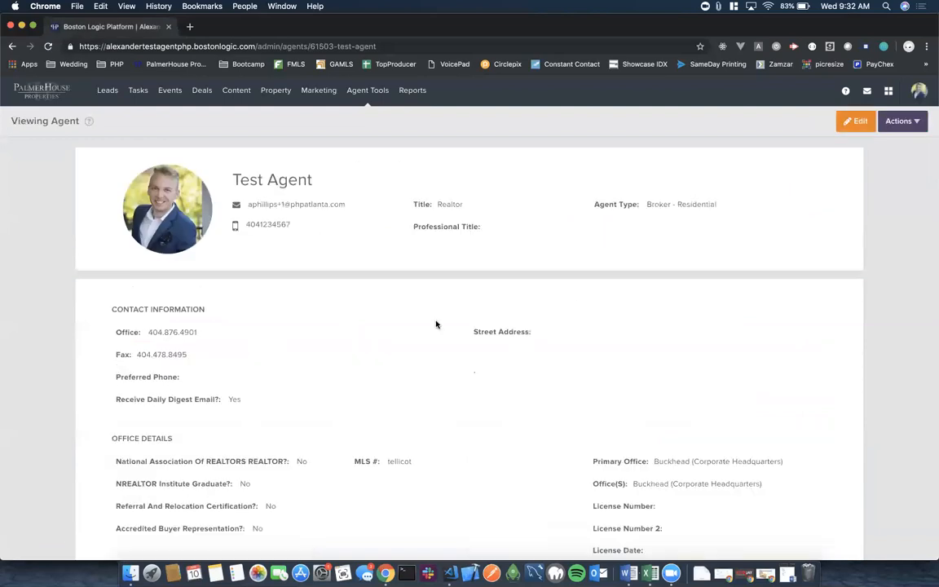
pyautogui.moveTo(233, 224); pyautogui.dragTo(215, 302)
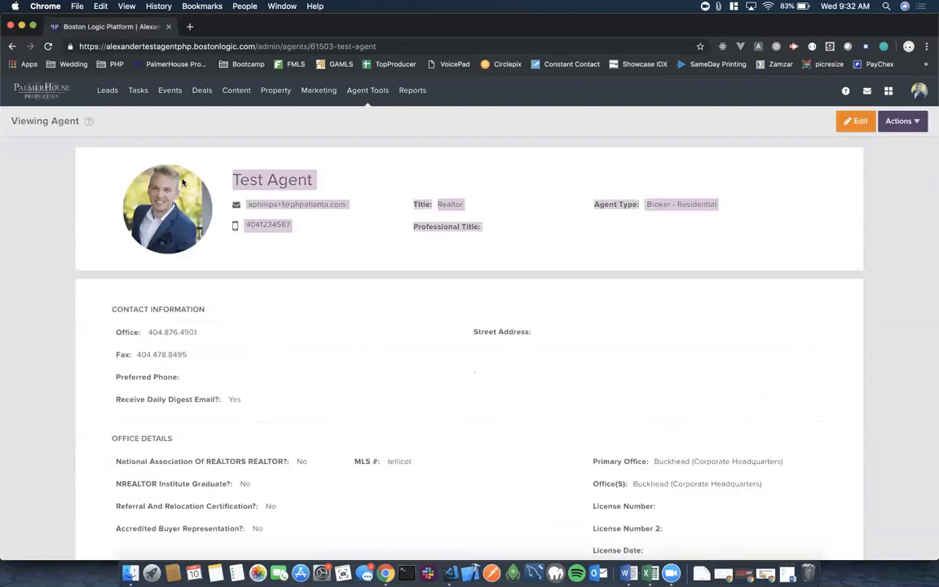
pyautogui.click(266, 278)
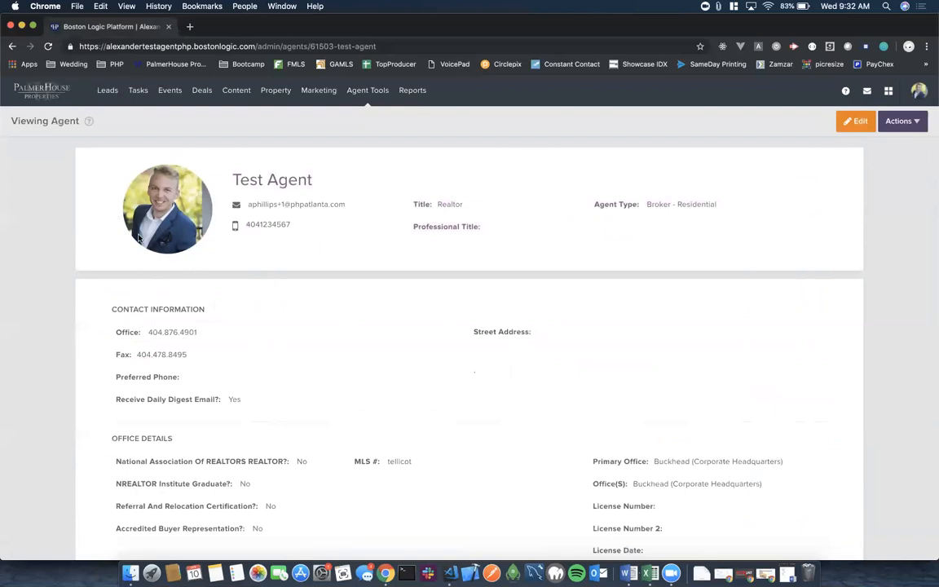
pyautogui.scroll(-2, 215, 284)
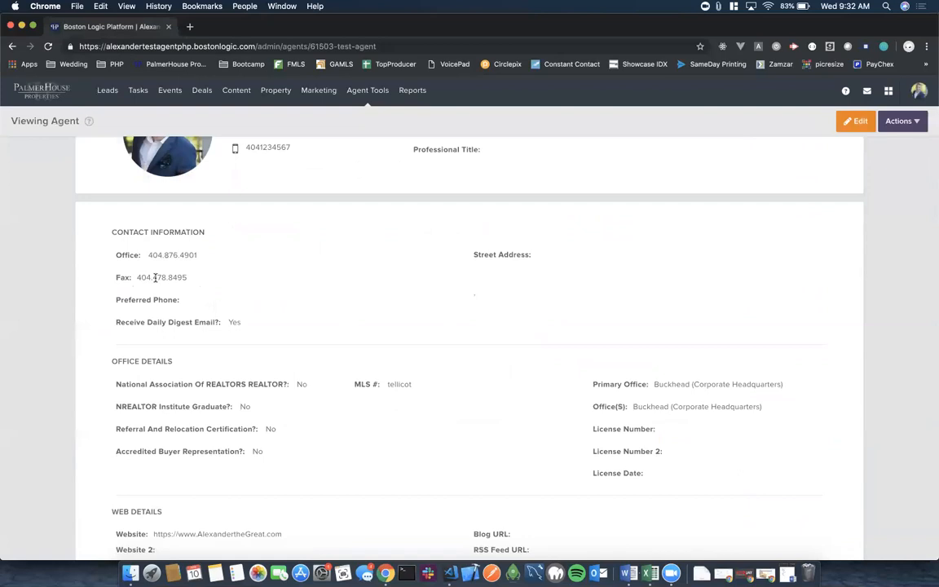
pyautogui.scroll(-2, 254, 362)
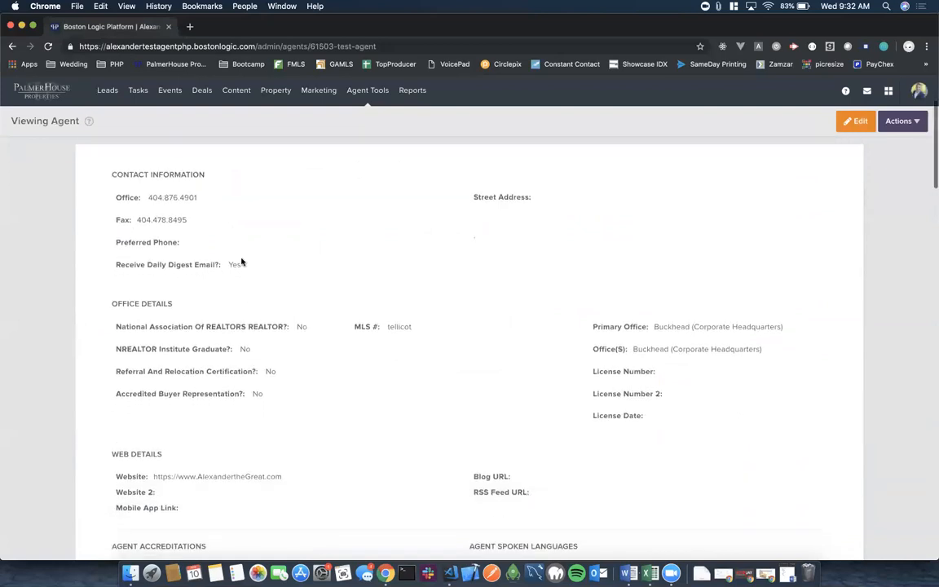
pyautogui.scroll(-2, 375, 326)
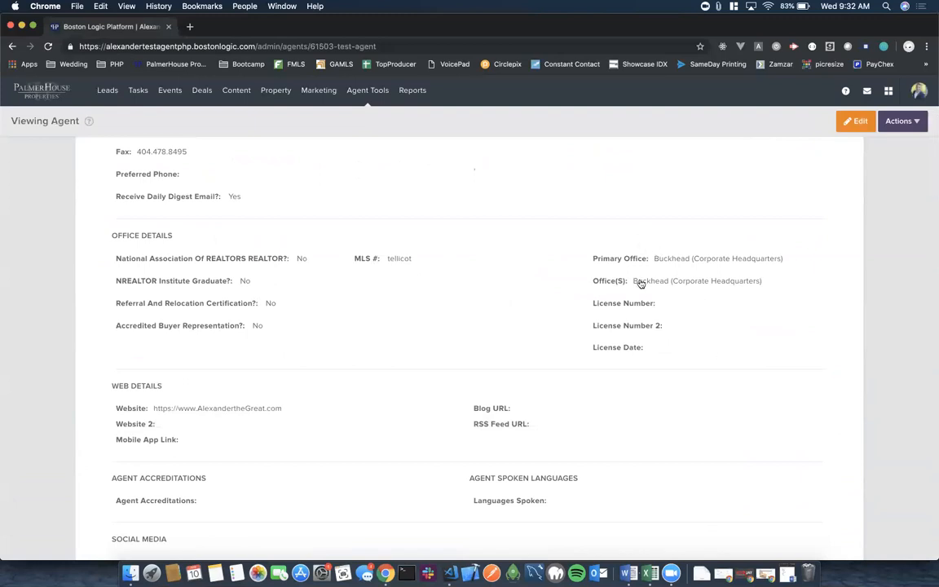
pyautogui.scroll(-4, 512, 354)
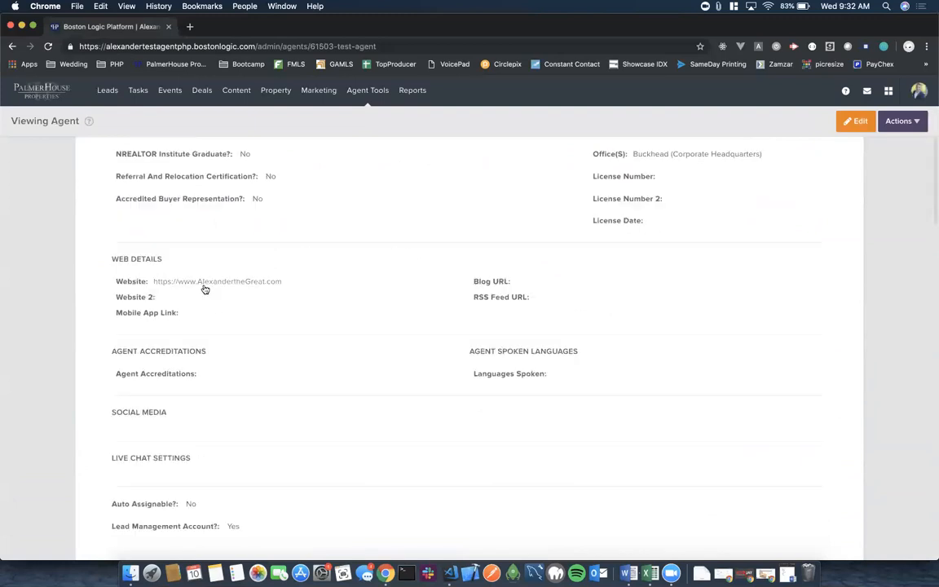
pyautogui.scroll(-3, 320, 379)
pyautogui.scroll(-1, 321, 379)
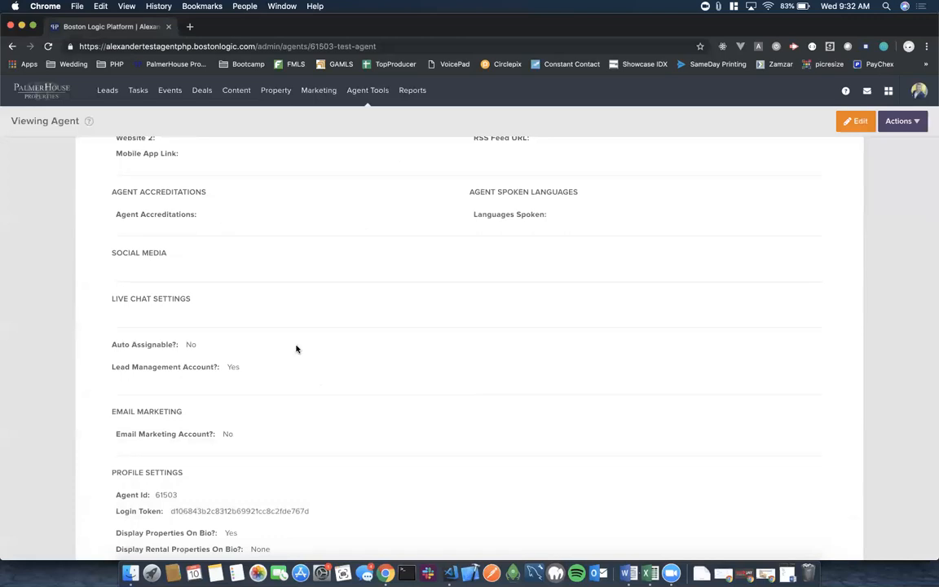
pyautogui.scroll(-2, 300, 360)
pyautogui.scroll(-3, 300, 361)
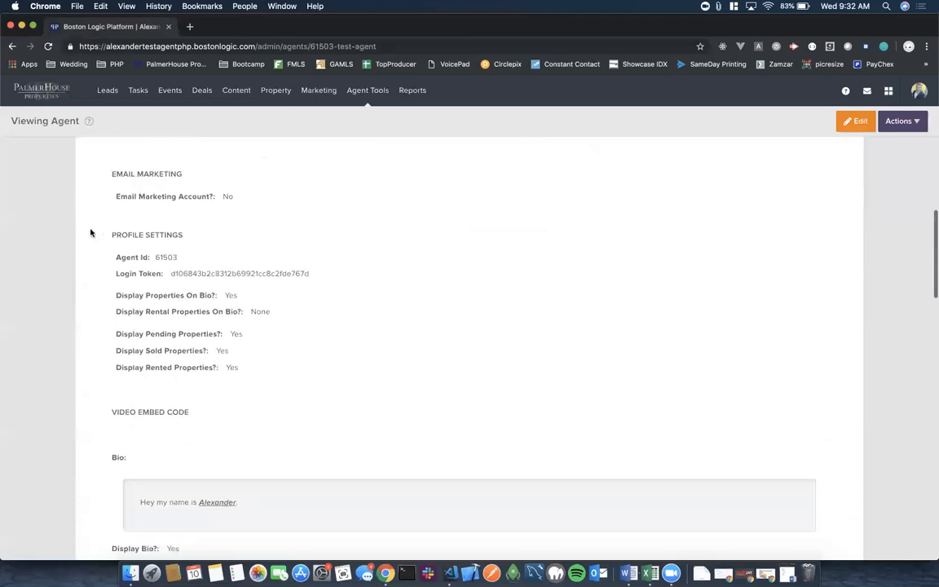
pyautogui.scroll(-4, 338, 381)
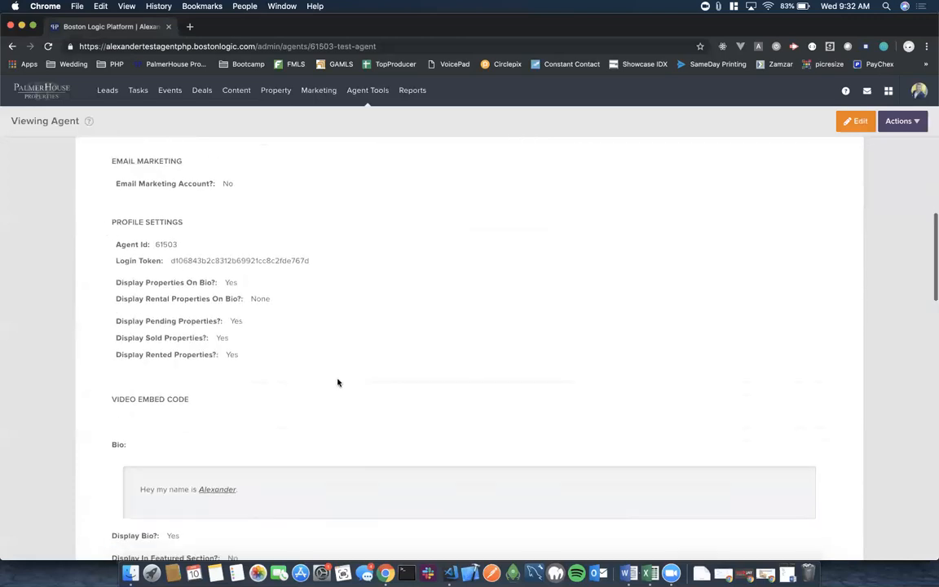
pyautogui.scroll(-5, 338, 382)
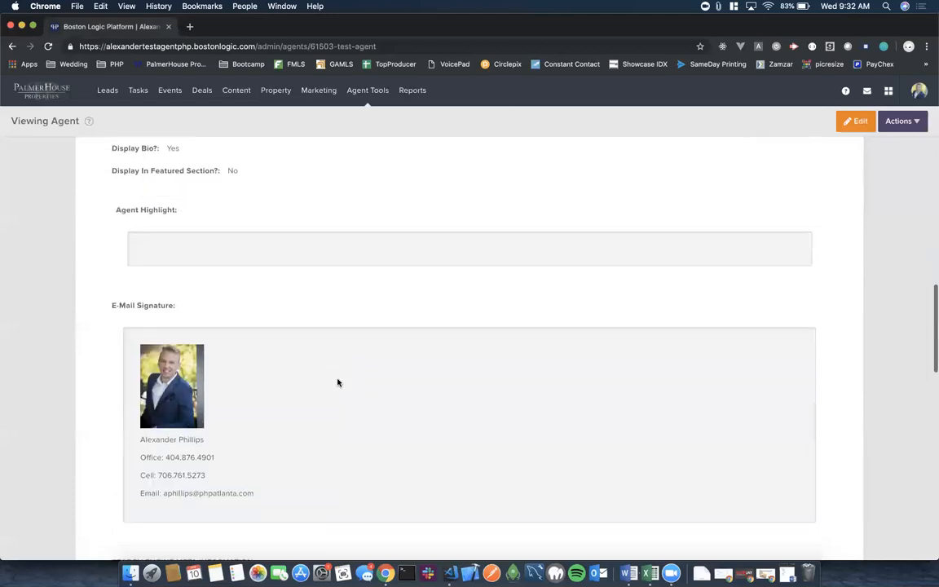
pyautogui.scroll(-2, 379, 376)
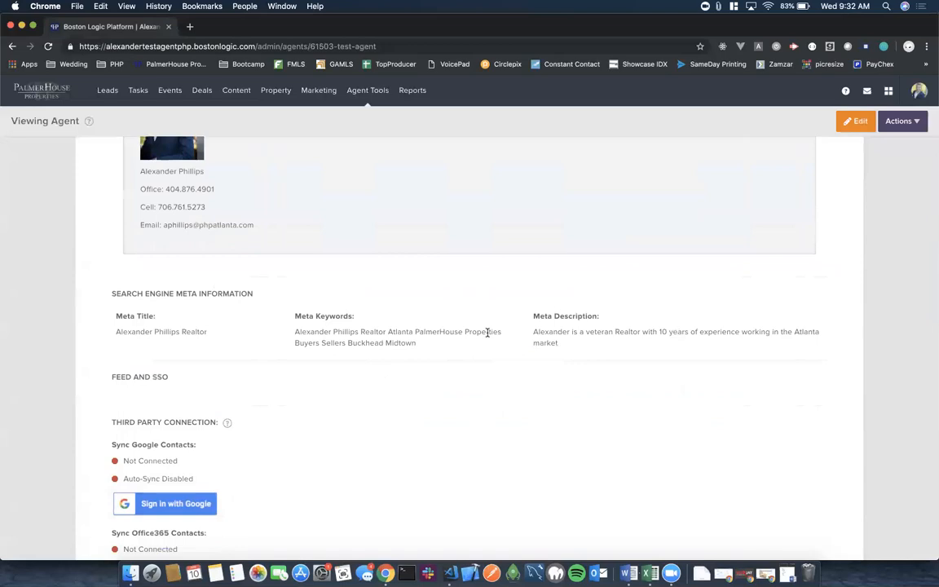
pyautogui.scroll(-6, 488, 332)
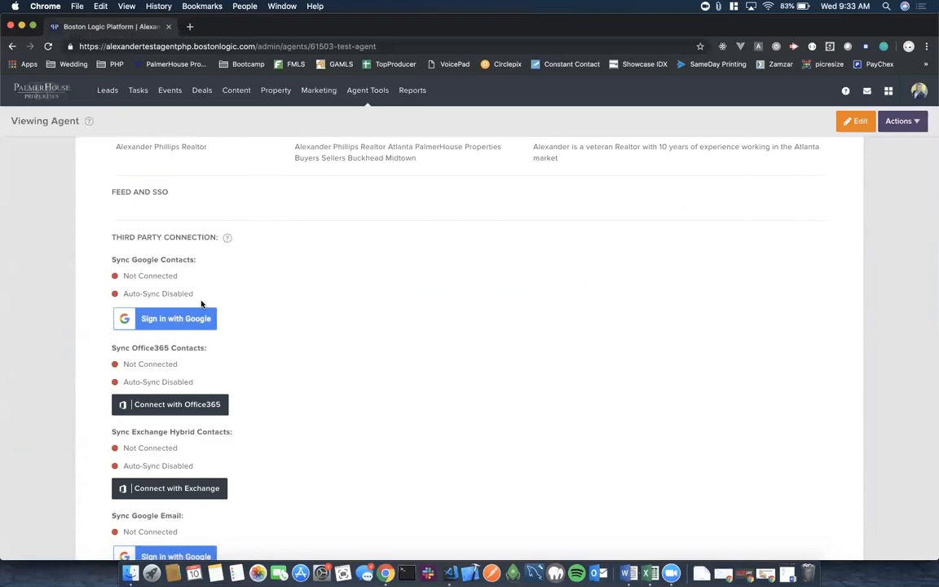
pyautogui.scroll(-2, 202, 305)
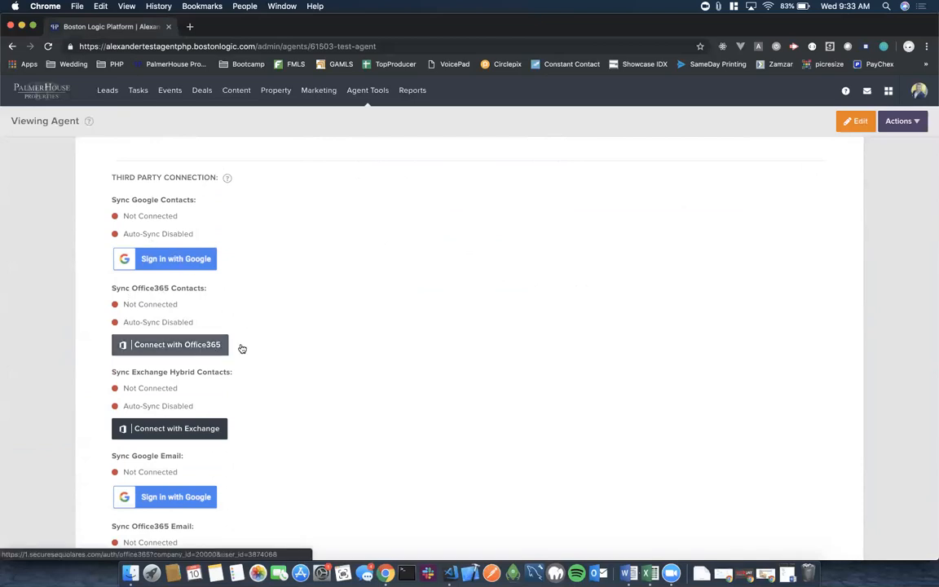
pyautogui.scroll(-2, 310, 353)
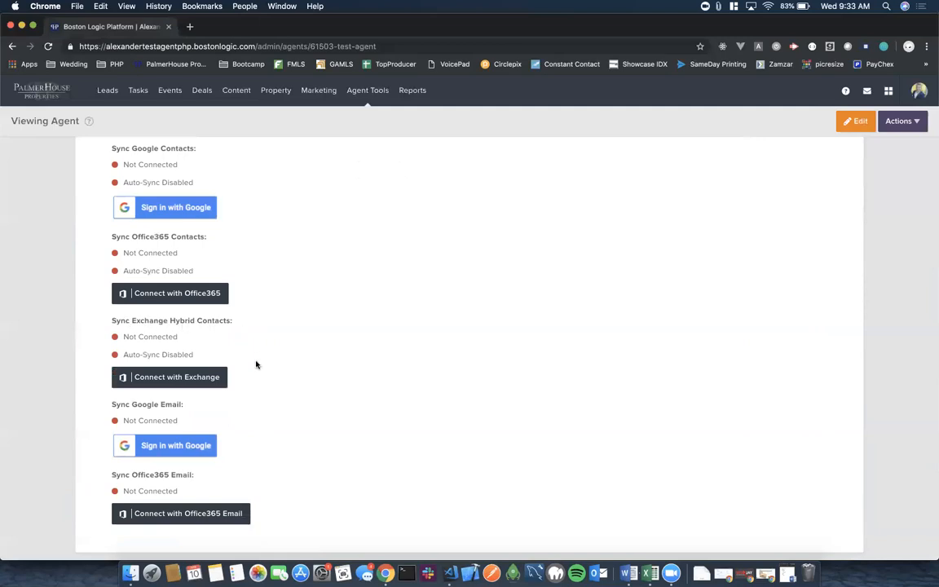
pyautogui.scroll(-2, 256, 365)
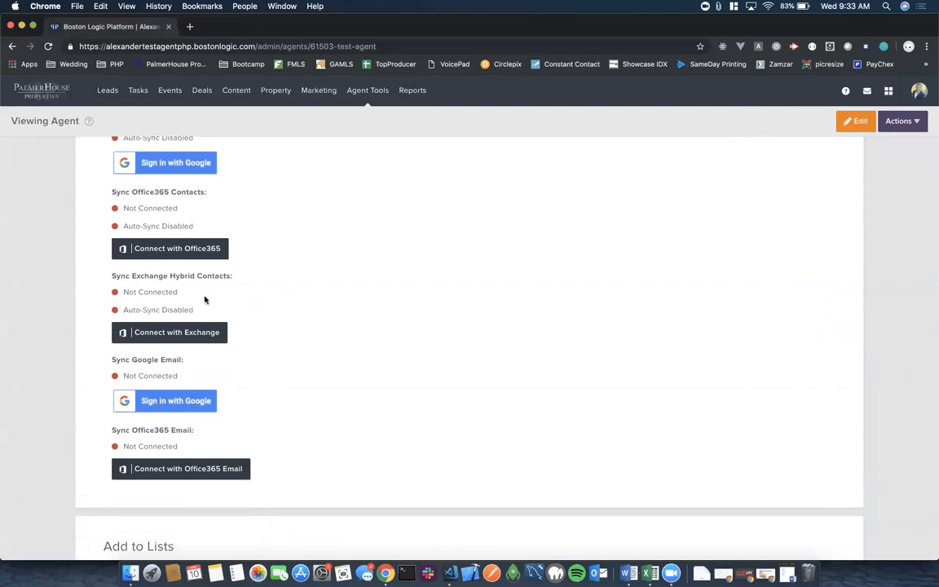
pyautogui.scroll(-3, 283, 331)
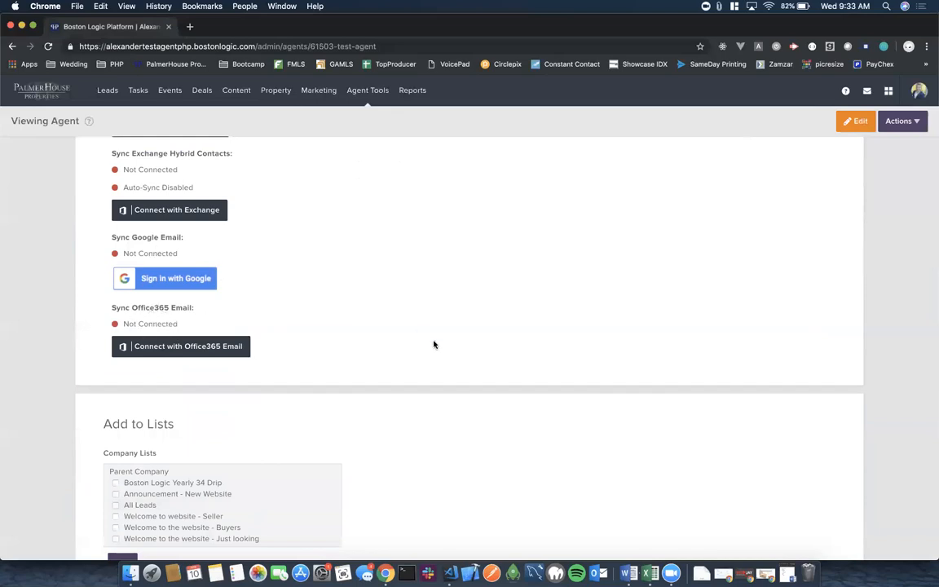
pyautogui.scroll(-5, 434, 345)
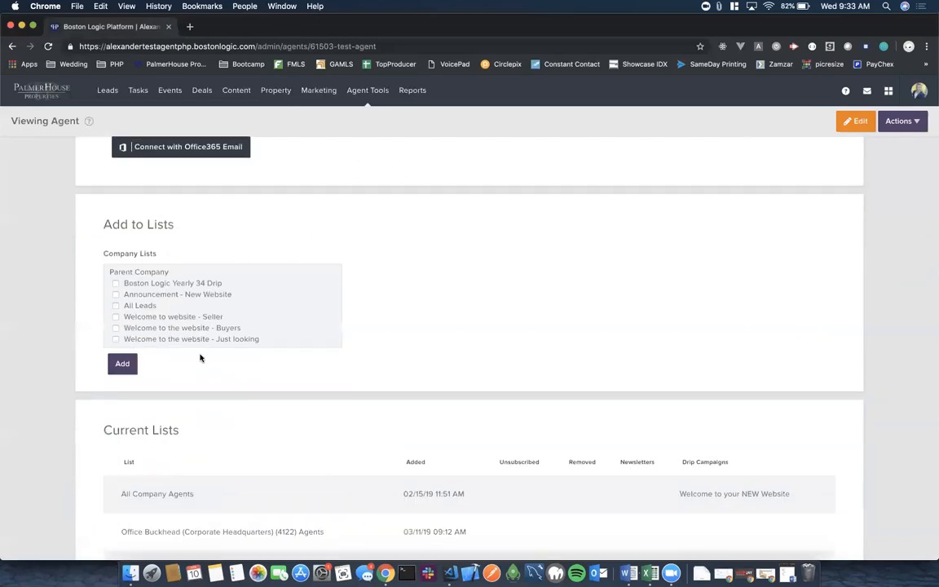
pyautogui.scroll(-2, 193, 325)
pyautogui.scroll(2, 193, 326)
pyautogui.scroll(-3, 139, 322)
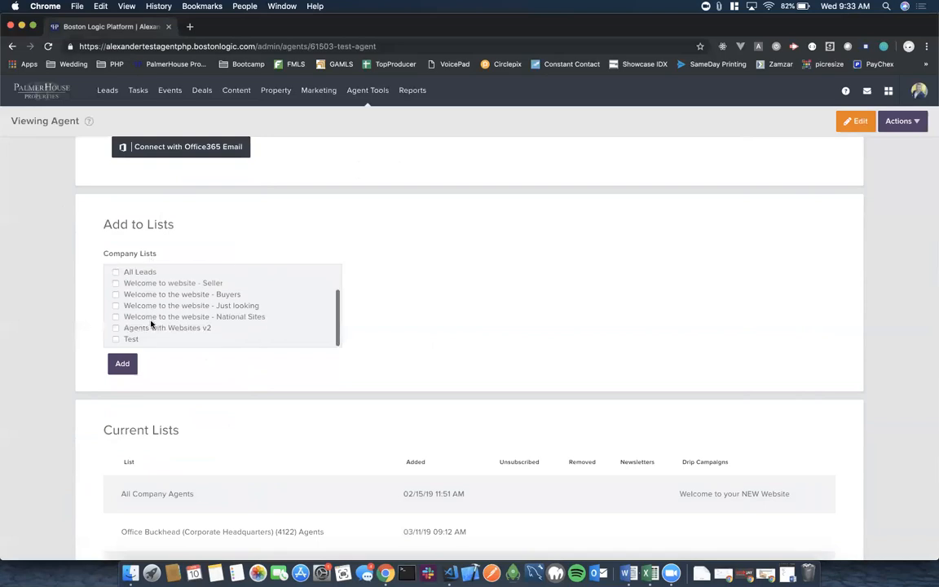
pyautogui.scroll(3, 227, 302)
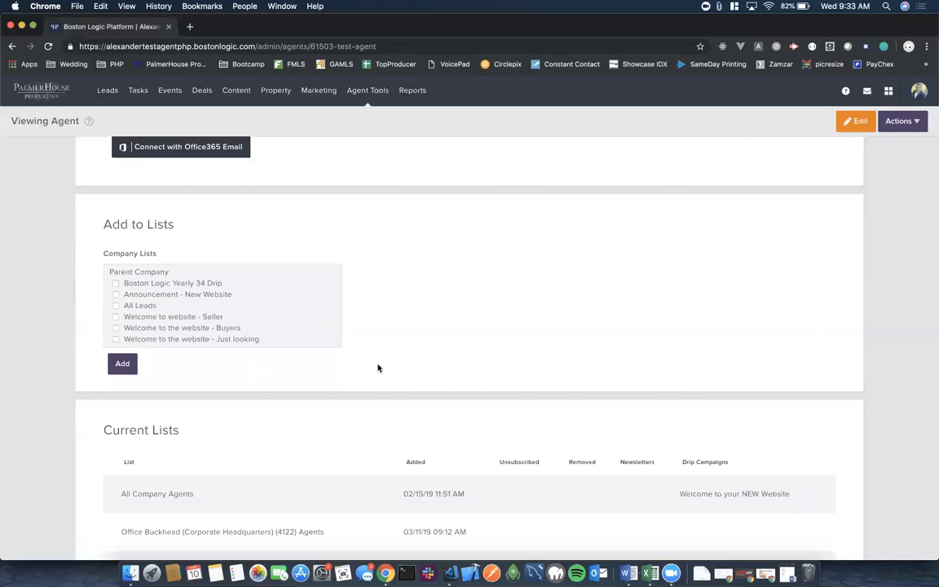
pyautogui.scroll(-3, 377, 368)
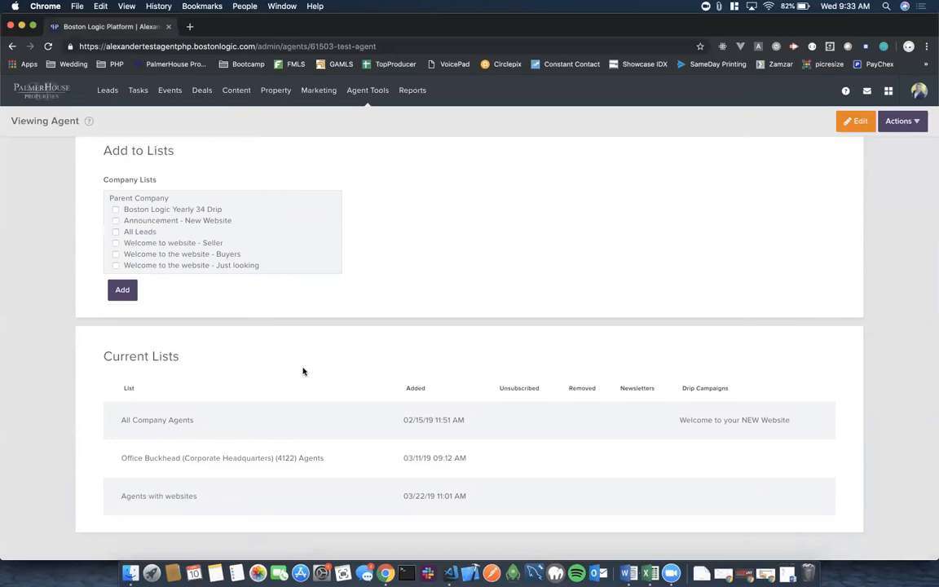
pyautogui.scroll(20, 303, 371)
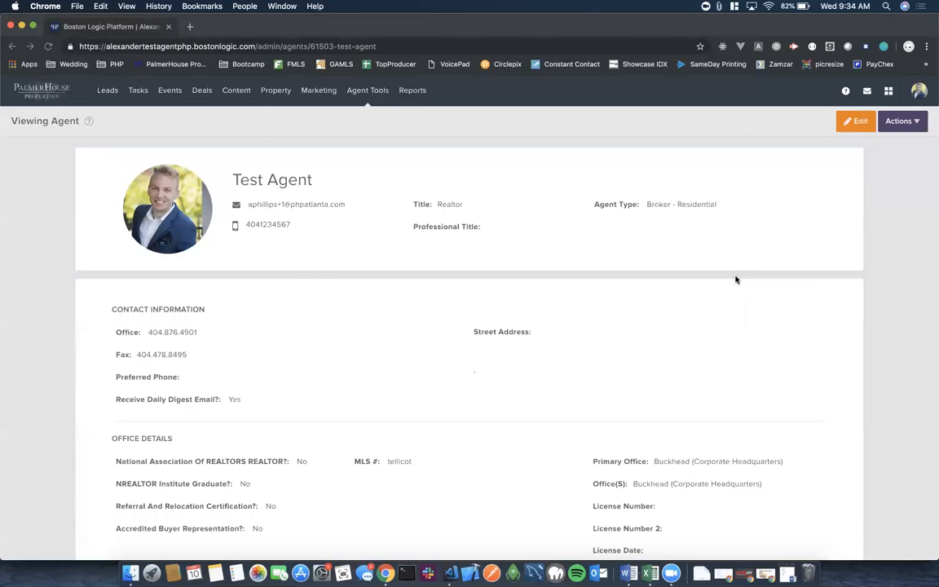
pyautogui.click(557, 367)
pyautogui.click(902, 179)
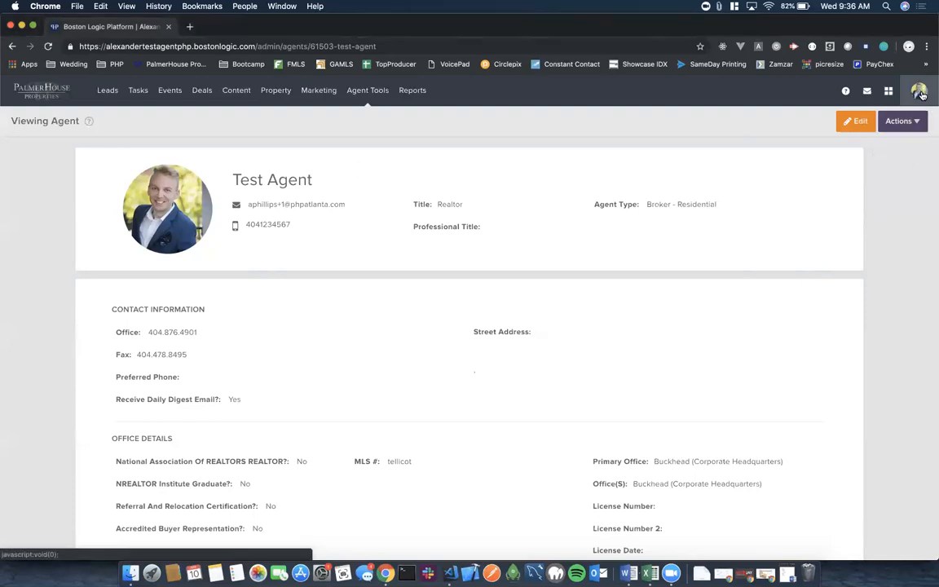
# Go to Settings from the account menu and open the Super Theme configuration page.
pyautogui.click(920, 93)
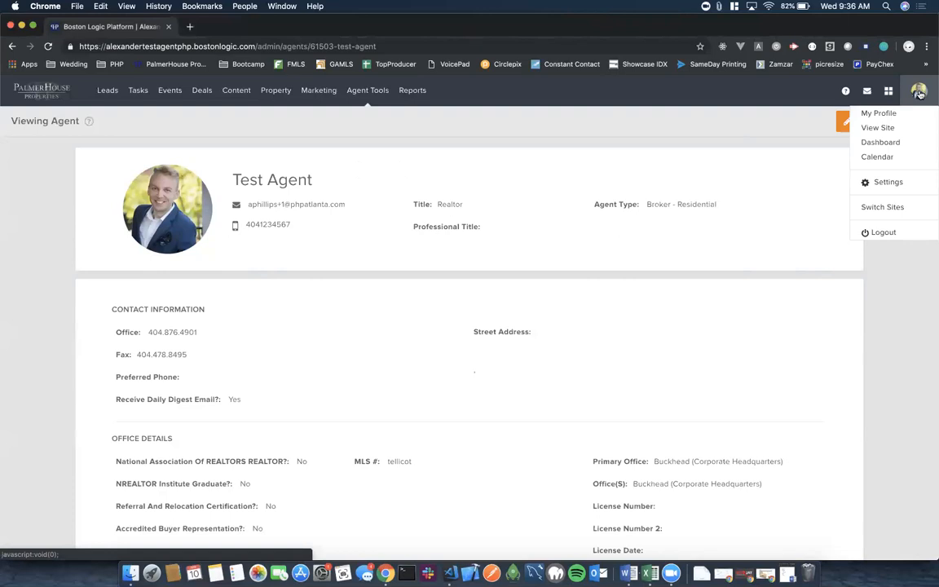
pyautogui.click(888, 183)
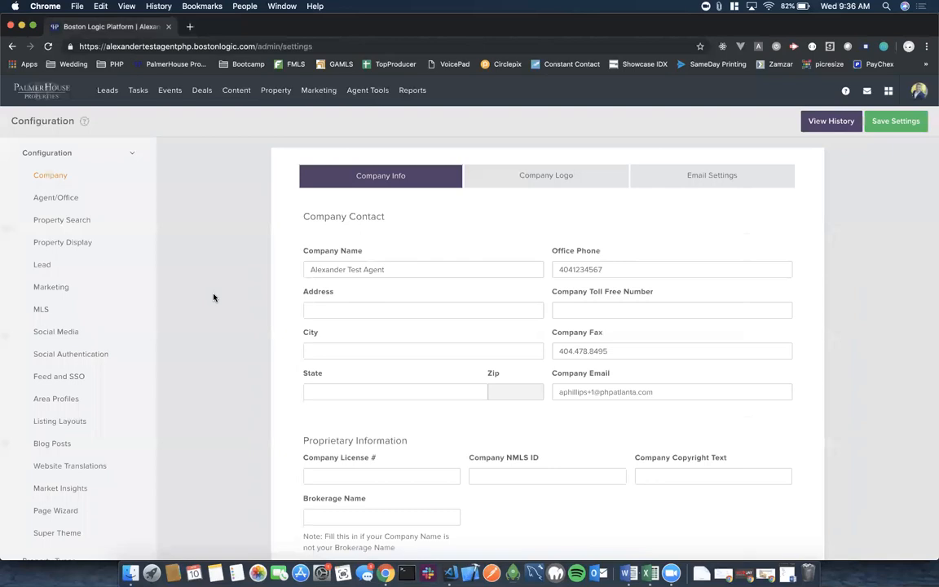
pyautogui.scroll(-5, 213, 298)
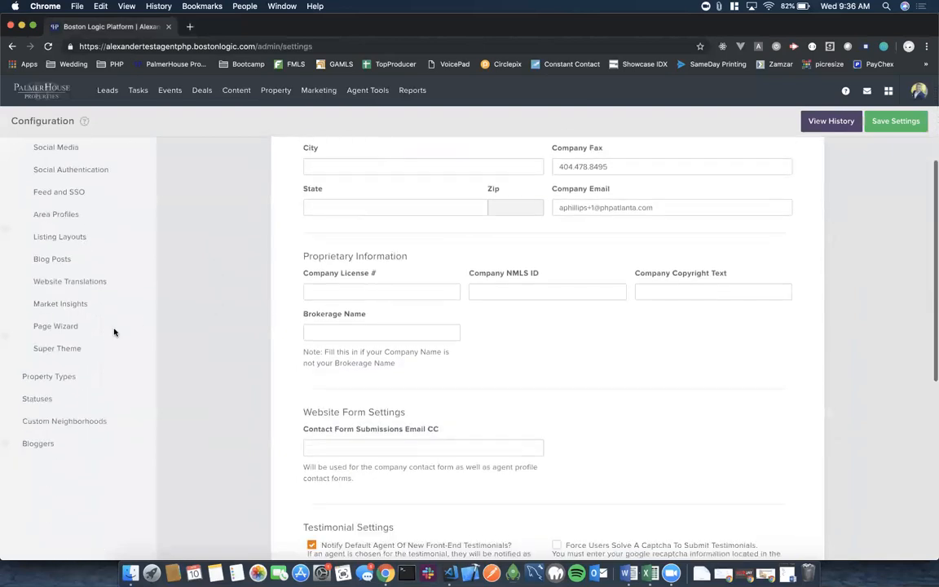
pyautogui.click(57, 349)
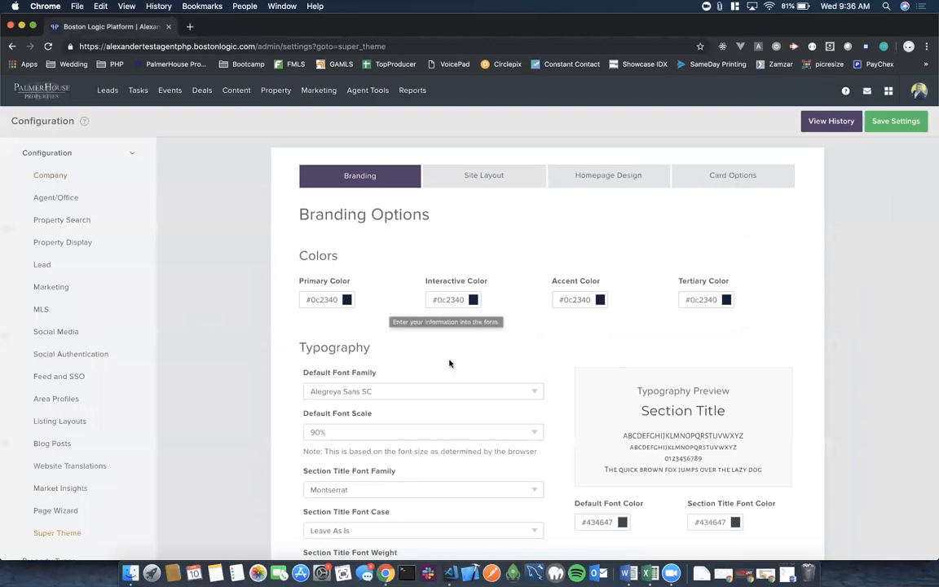
pyautogui.scroll(-2, 530, 366)
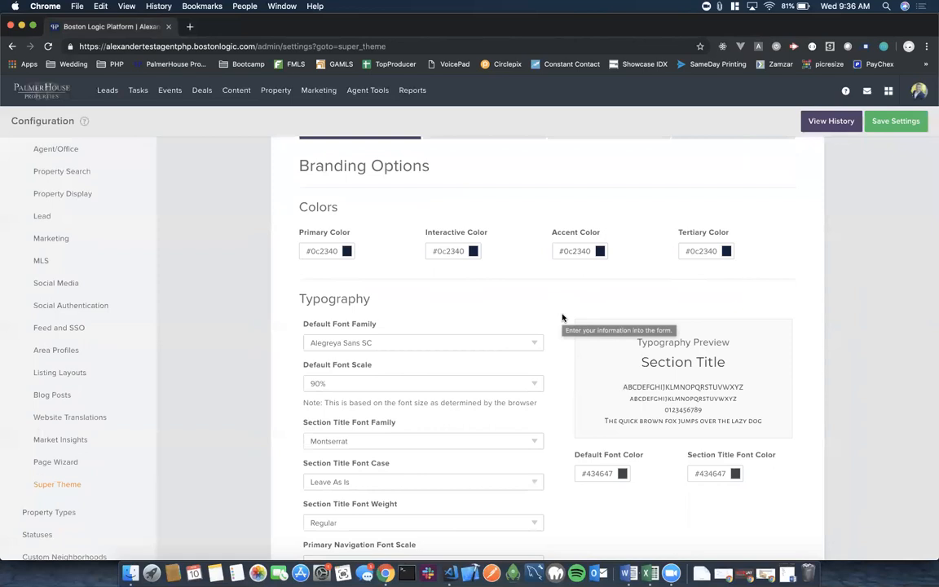
pyautogui.click(327, 251)
pyautogui.moveTo(389, 315)
pyautogui.mouseDown()
pyautogui.moveTo(388, 293)
pyautogui.moveTo(341, 272)
pyautogui.moveTo(321, 308)
pyautogui.moveTo(377, 301)
pyautogui.moveTo(345, 283)
pyautogui.mouseUp()
pyautogui.moveTo(411, 303)
pyautogui.mouseDown()
pyautogui.moveTo(415, 273)
pyautogui.moveTo(415, 291)
pyautogui.mouseUp()
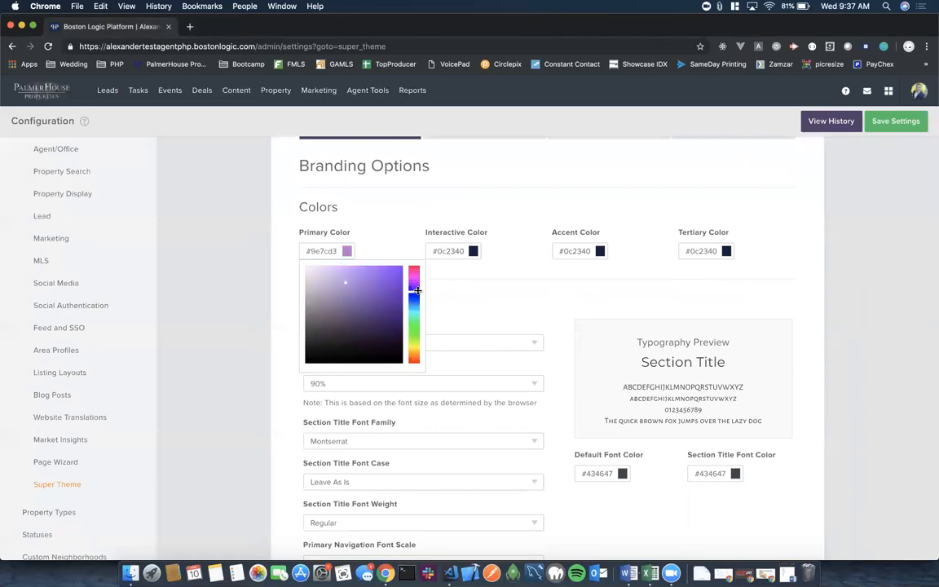
pyautogui.click(432, 271)
pyautogui.moveTo(463, 252); pyautogui.dragTo(429, 252)
pyautogui.press('cmd+c')
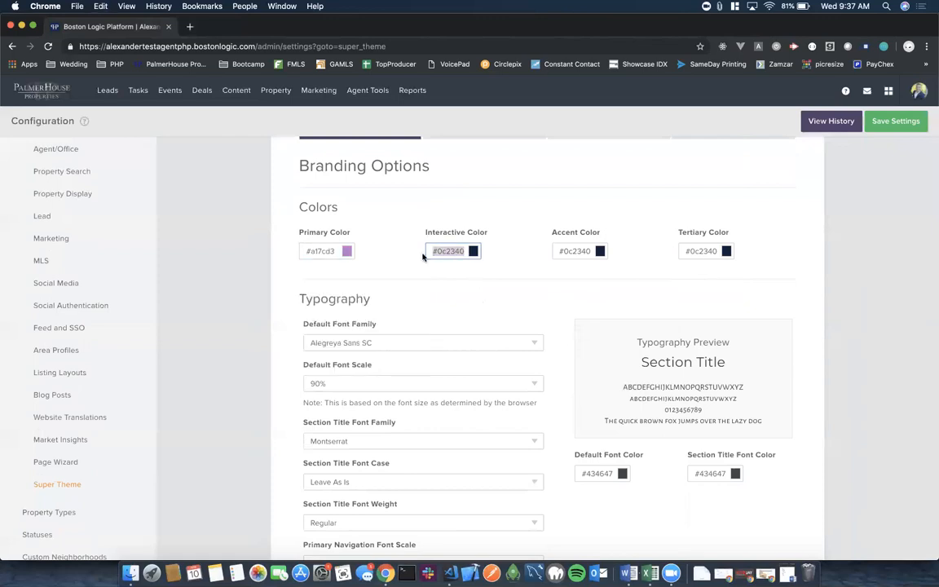
pyautogui.click(323, 250)
pyautogui.tripleClick(324, 251)
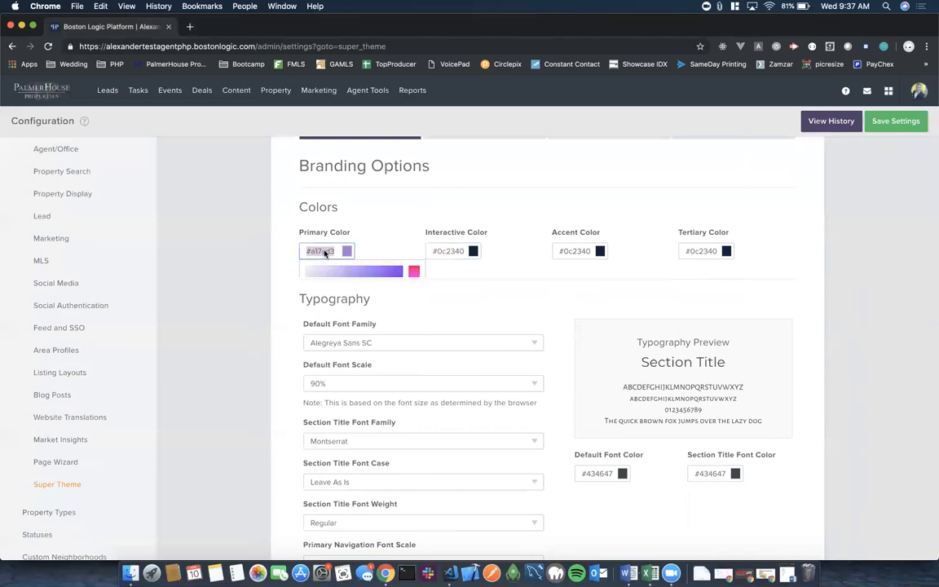
pyautogui.press('cmd+v')
pyautogui.click(536, 303)
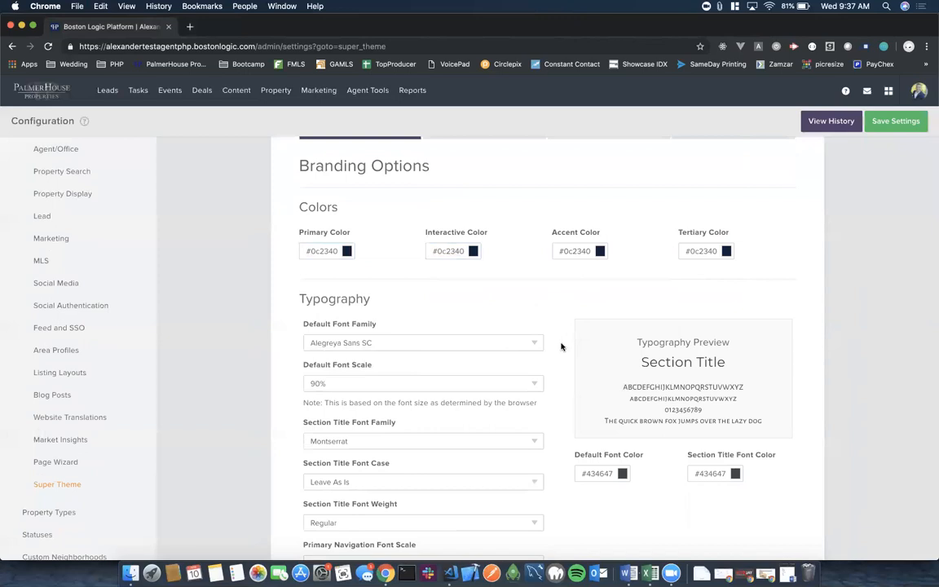
# Set the default font family to Muli, after trying Chivo and Barlow.
pyautogui.scroll(-3, 561, 346)
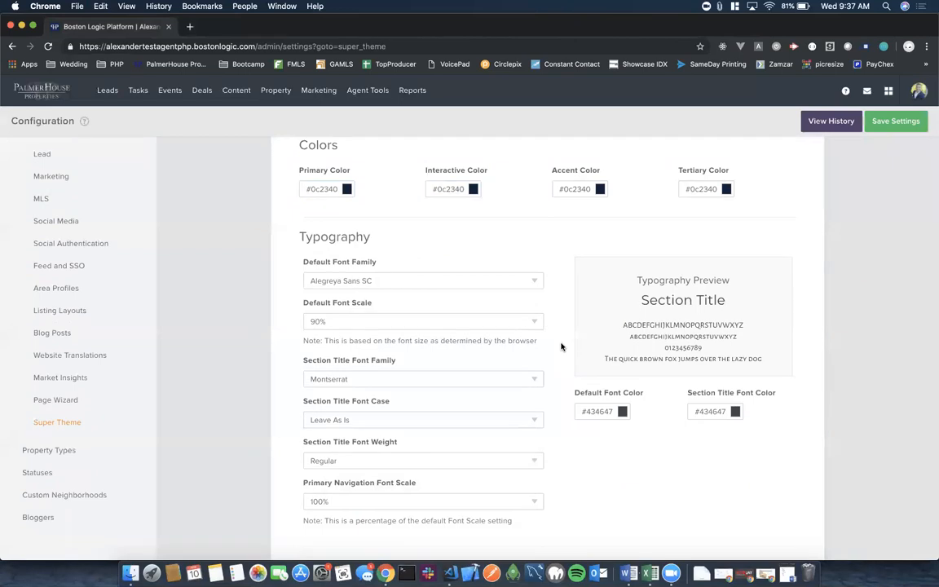
pyautogui.scroll(-1, 561, 346)
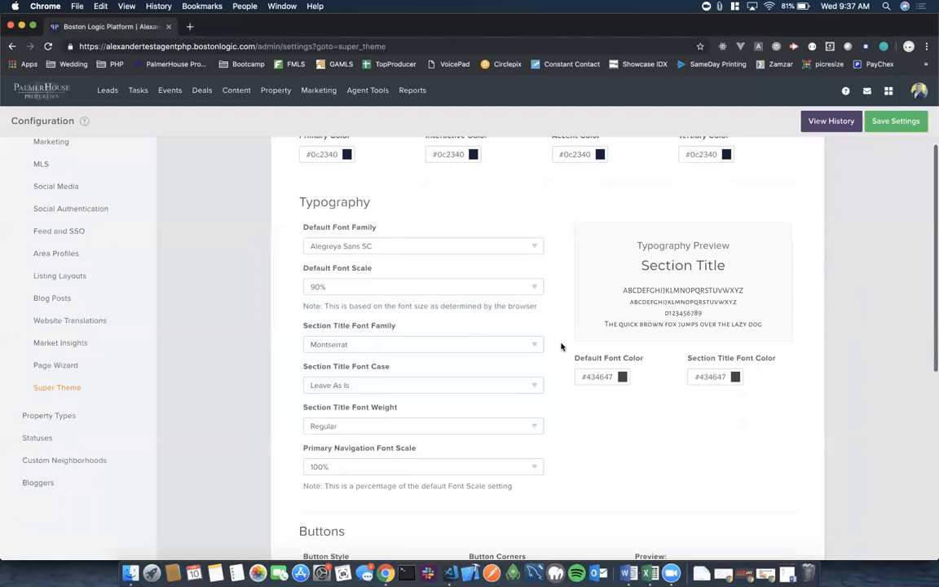
pyautogui.click(535, 242)
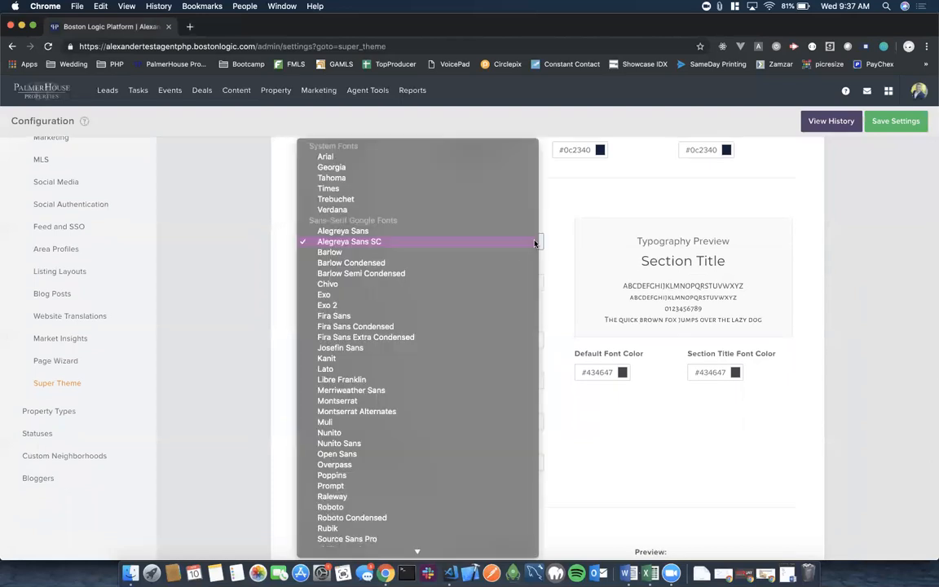
pyautogui.scroll(-4, 416, 384)
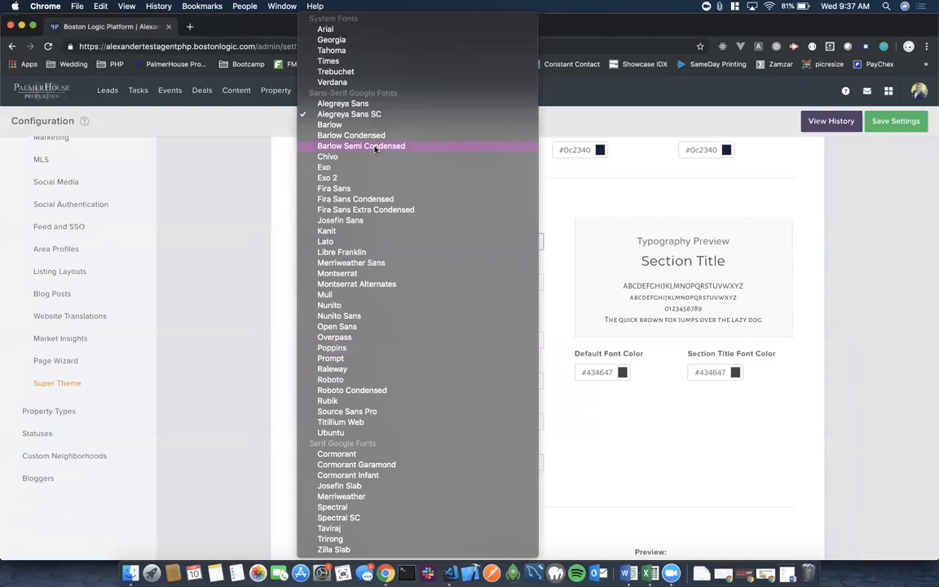
pyautogui.click(329, 157)
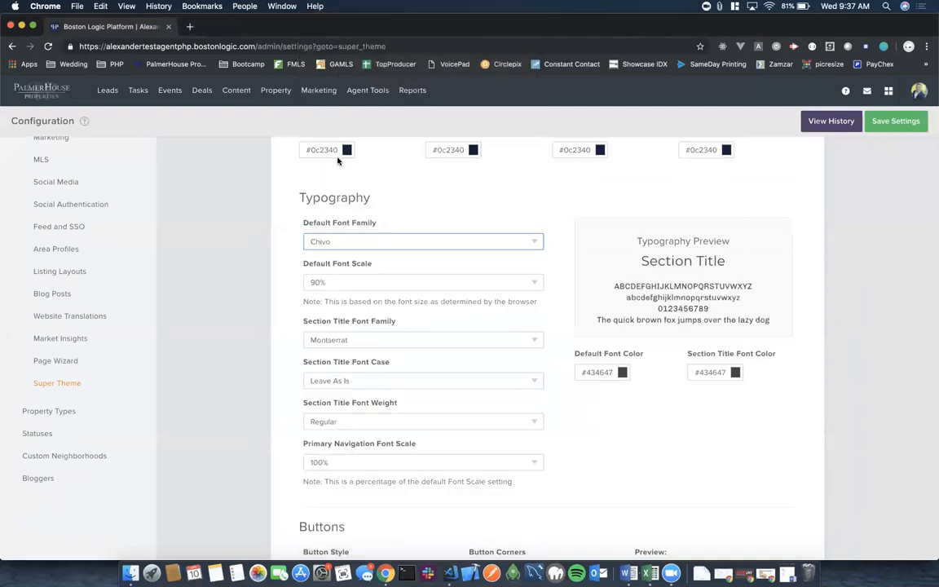
pyautogui.click(532, 242)
pyautogui.click(444, 212)
pyautogui.click(530, 242)
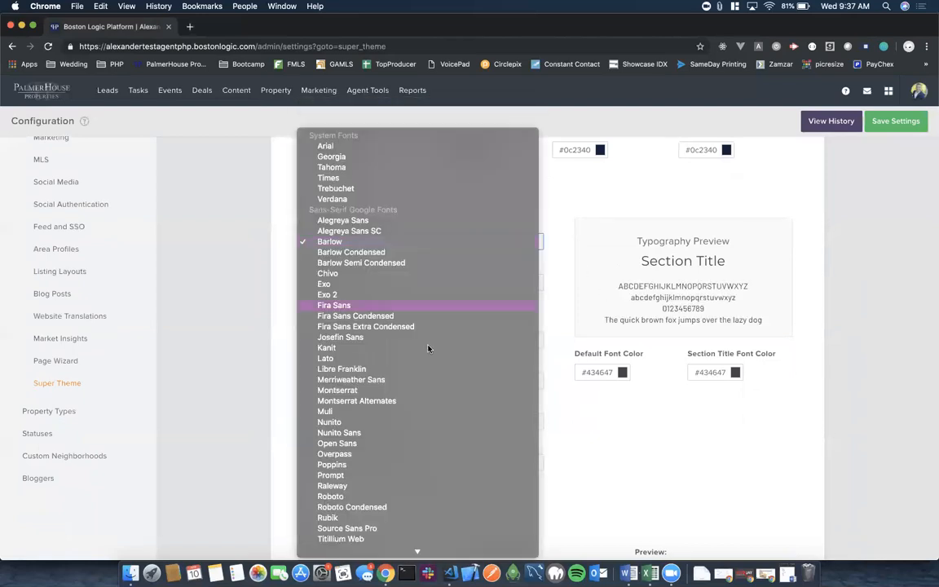
pyautogui.click(366, 416)
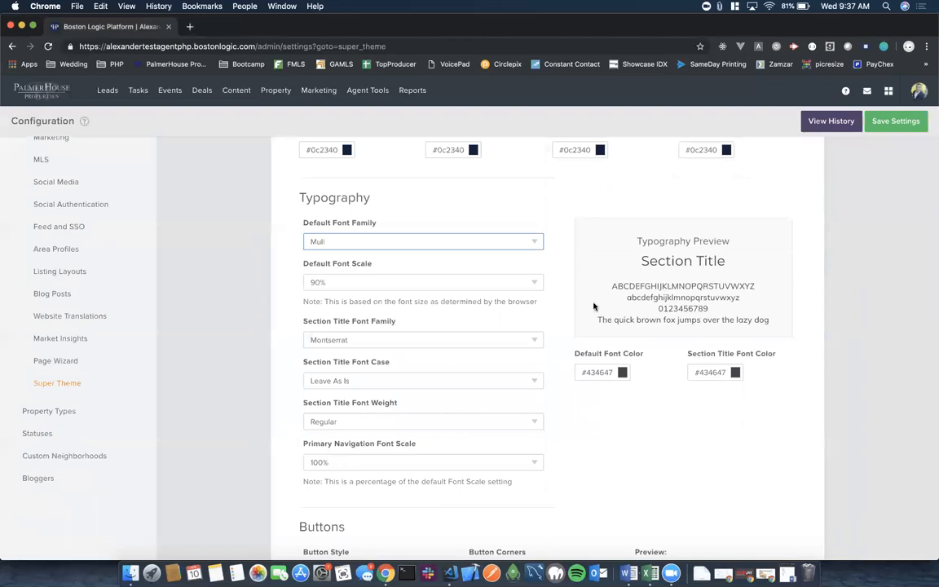
pyautogui.click(556, 270)
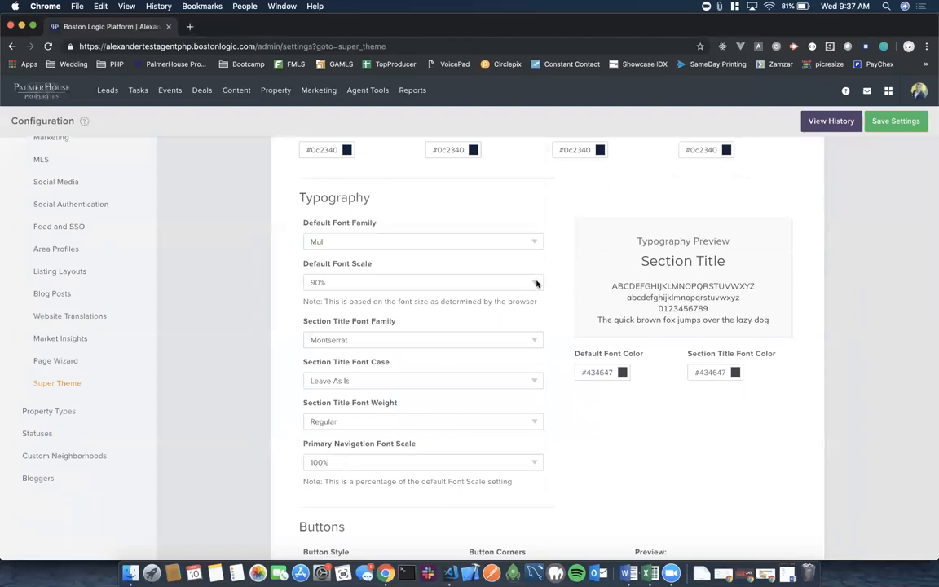
# Set the default font scale to 90%, after trying 100% and 95%.
pyautogui.click(535, 283)
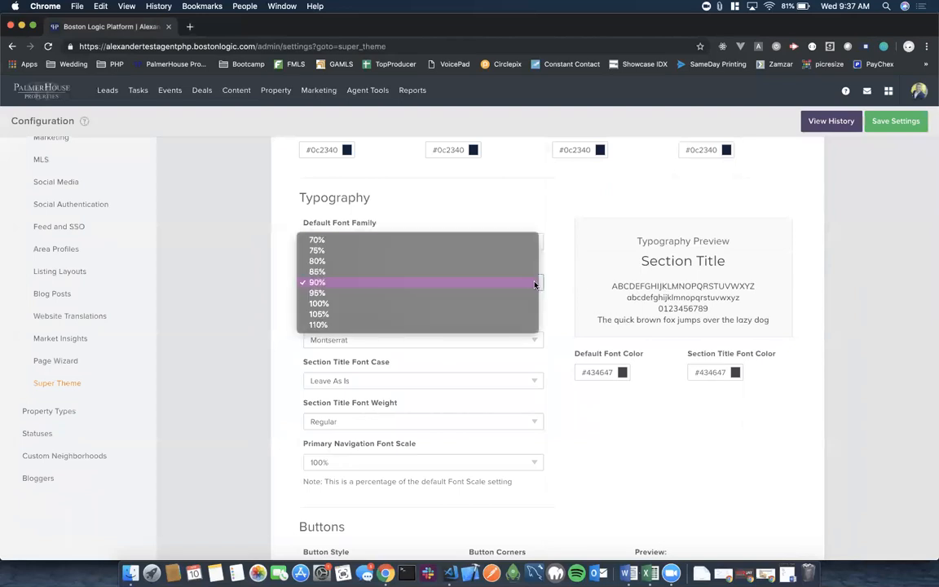
pyautogui.click(474, 306)
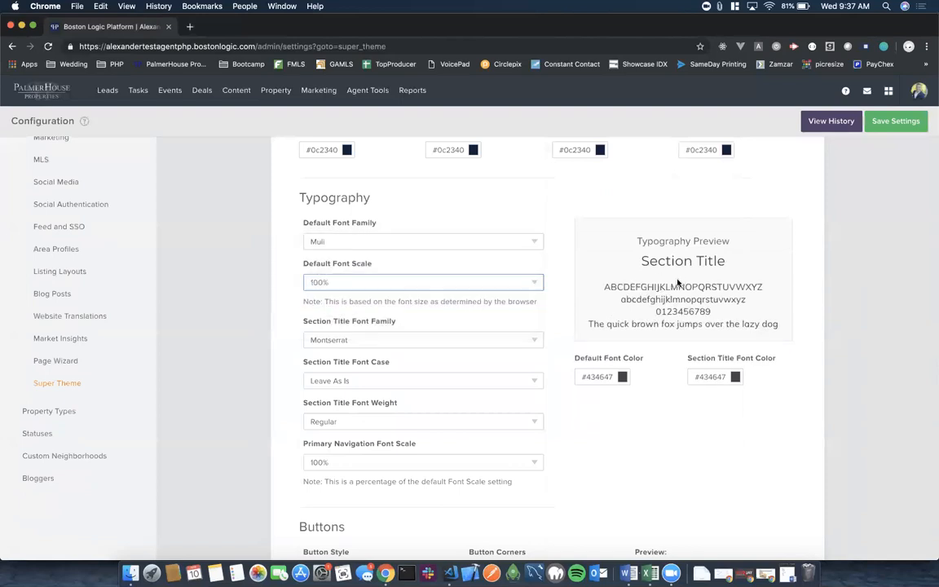
pyautogui.click(528, 284)
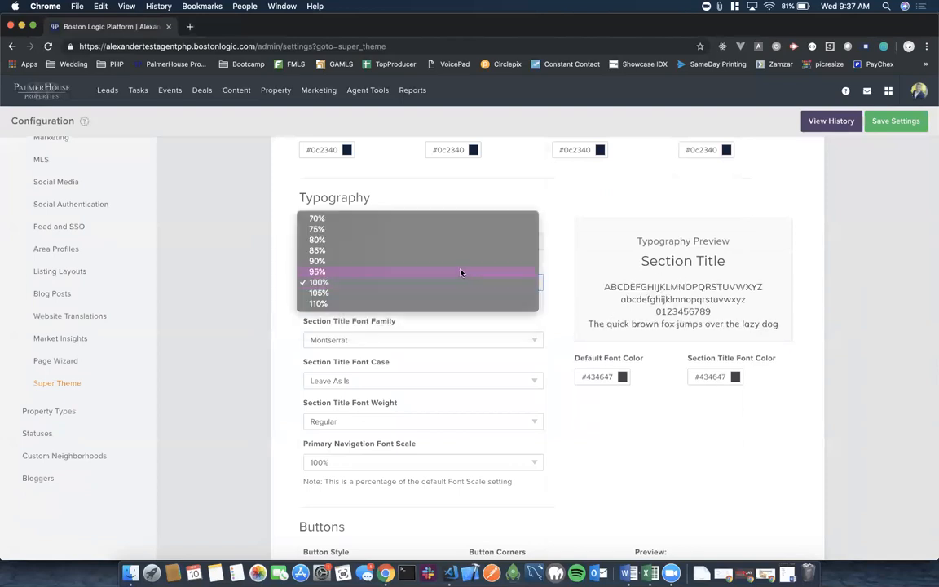
pyautogui.click(462, 273)
pyautogui.click(538, 283)
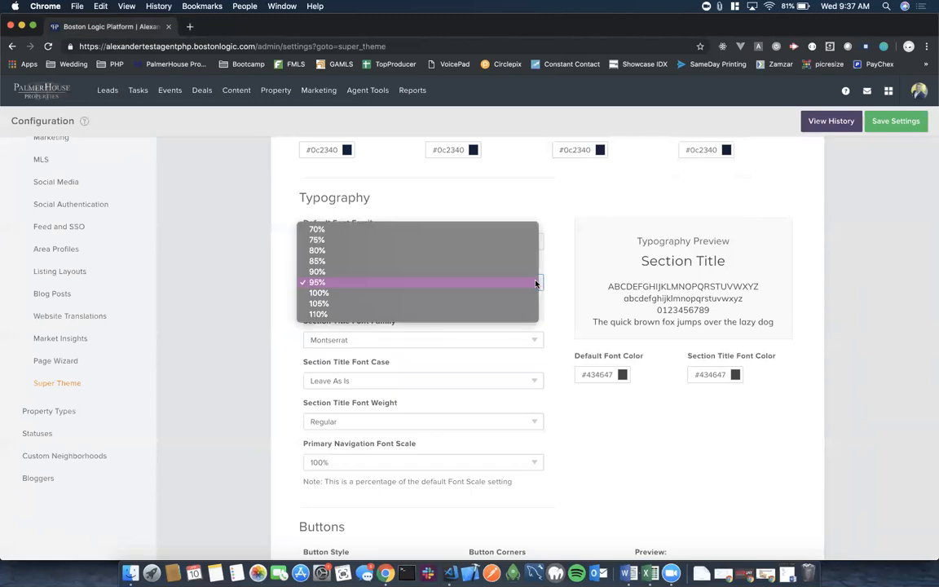
pyautogui.click(479, 274)
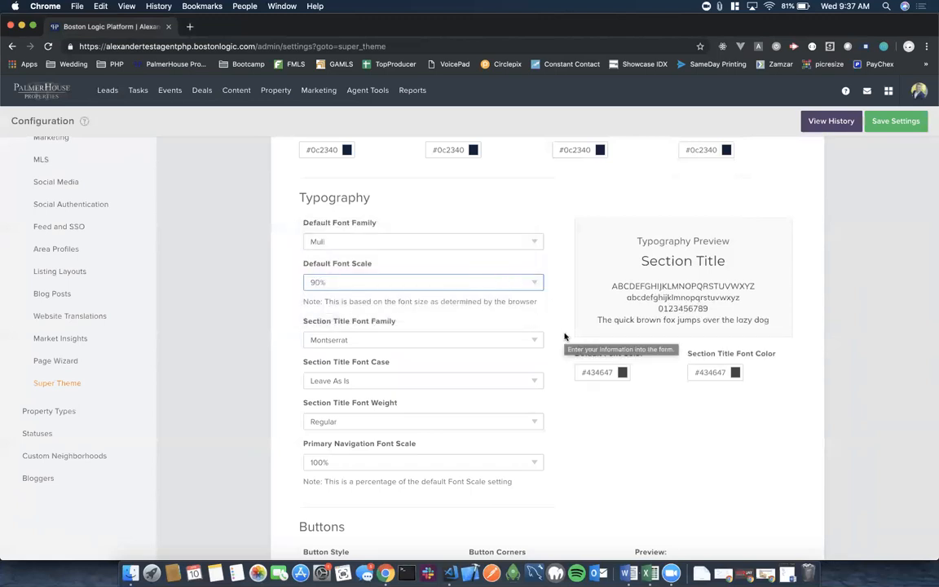
pyautogui.scroll(-3, 565, 336)
# Change the section title font to Lato and keep its case Leave As Is.
pyautogui.scroll(2, 506, 249)
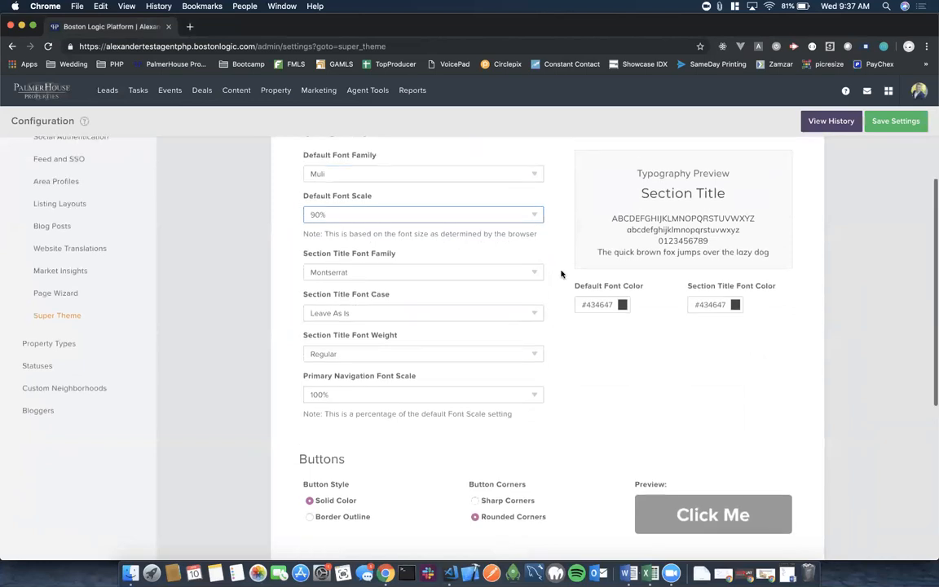
pyautogui.click(535, 295)
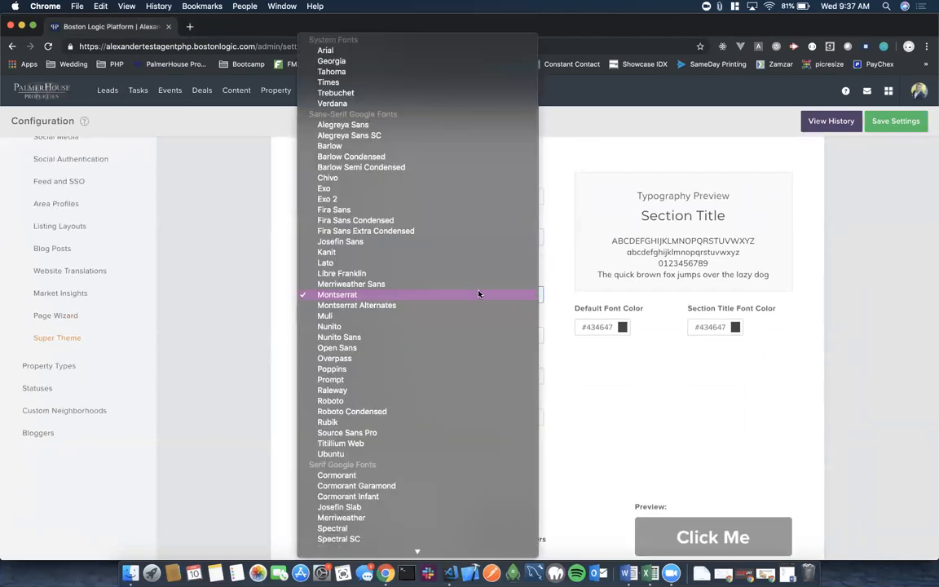
pyautogui.click(451, 266)
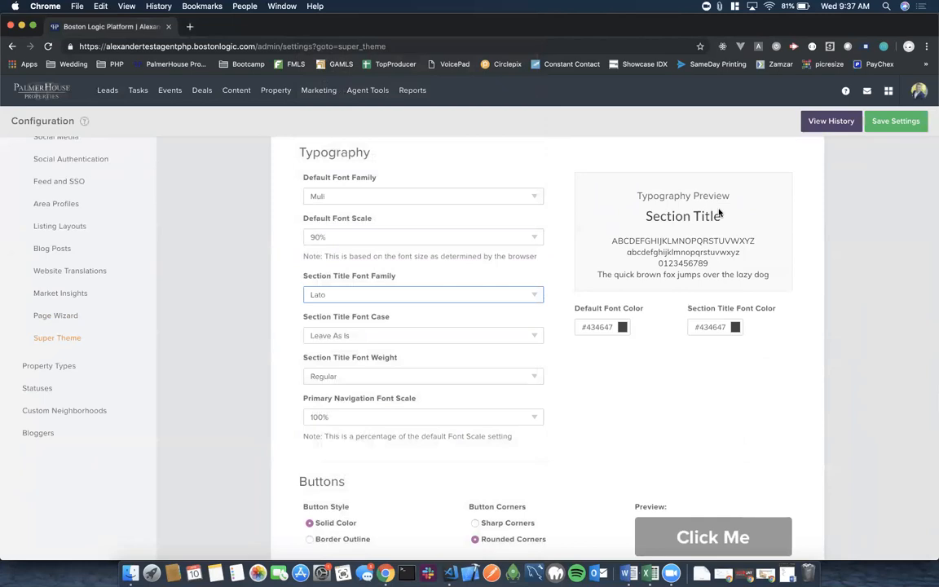
pyautogui.click(534, 336)
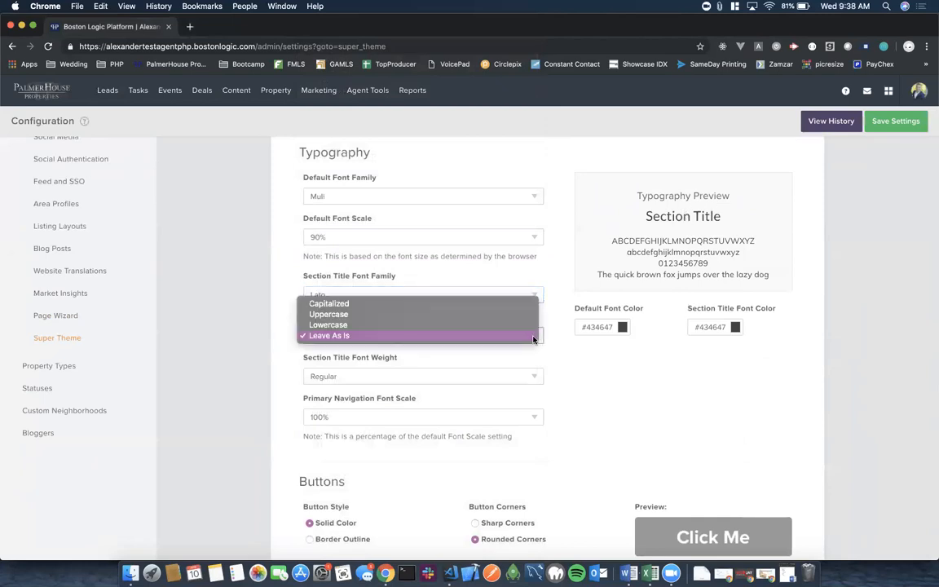
pyautogui.click(482, 318)
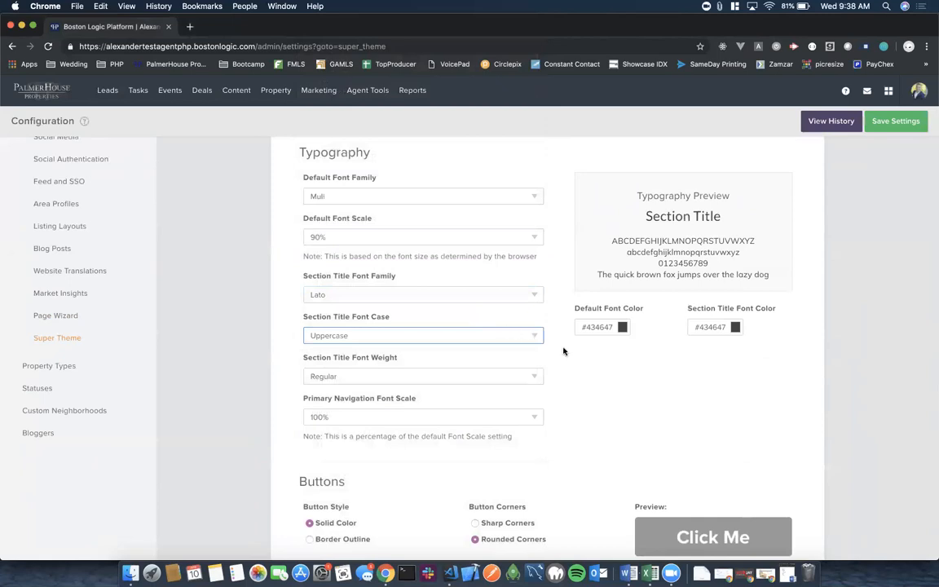
pyautogui.click(535, 338)
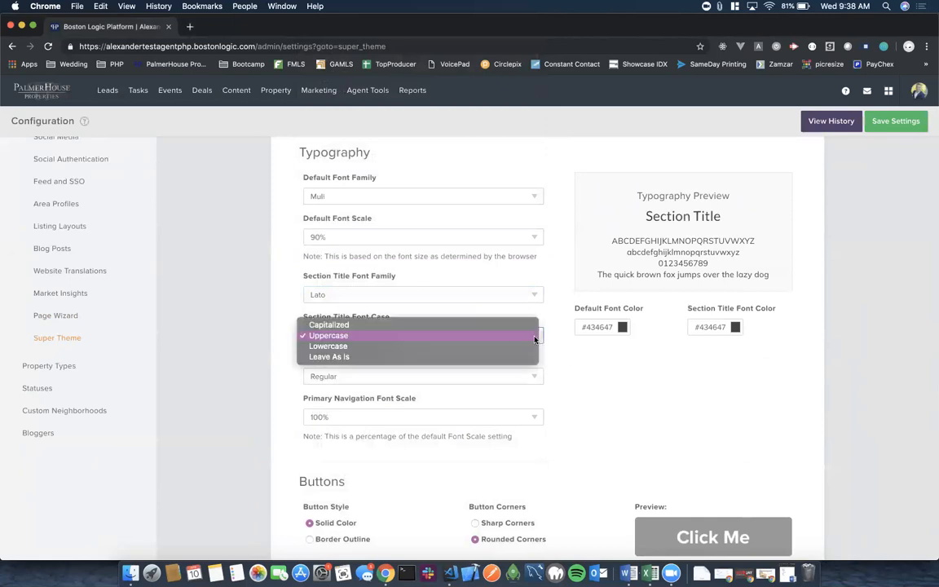
pyautogui.click(485, 346)
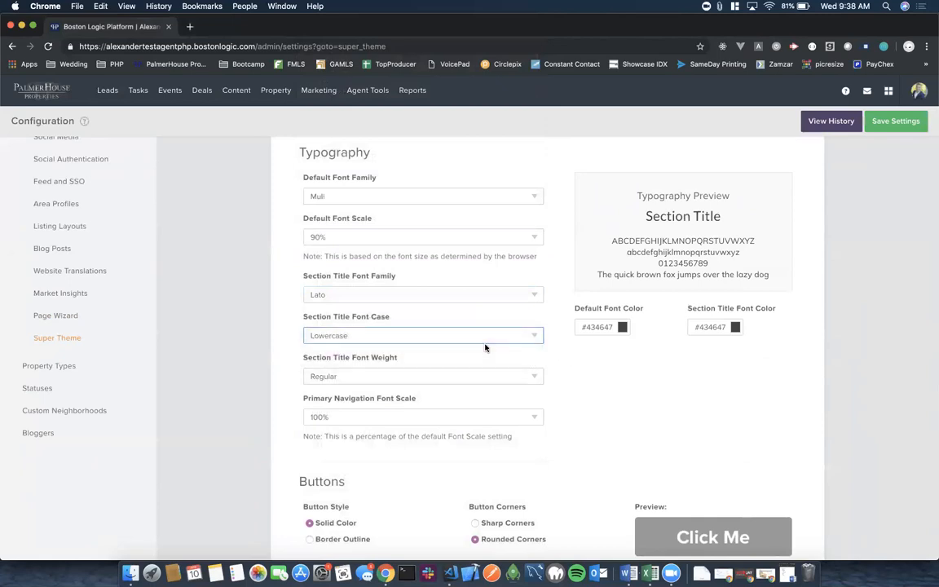
pyautogui.click(540, 335)
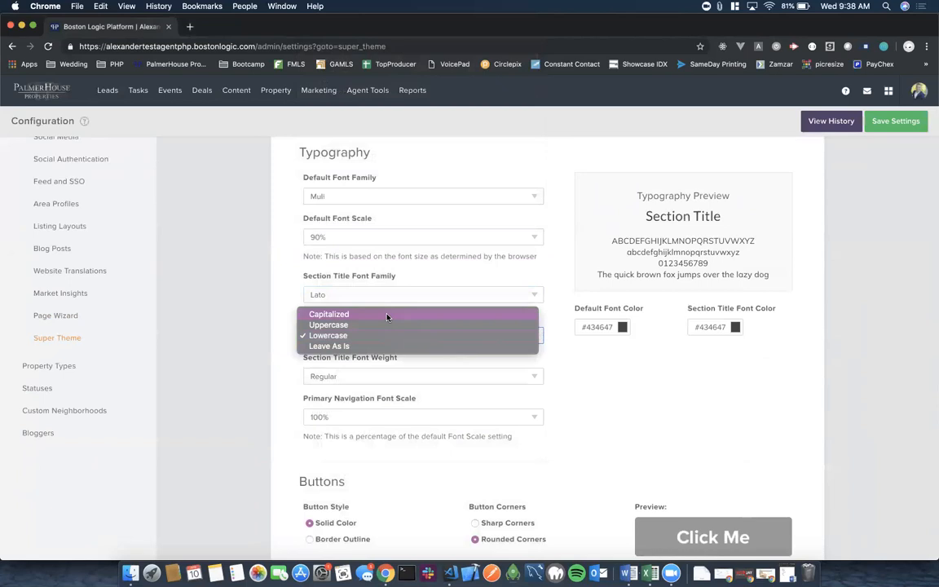
pyautogui.click(337, 347)
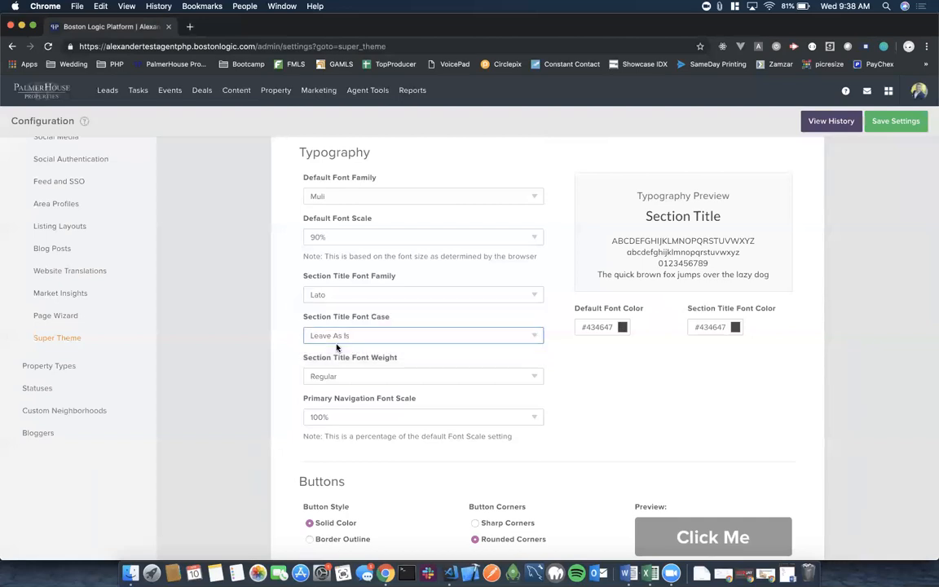
pyautogui.click(587, 371)
# Keep section title weight Regular after trying Thin and Bold, with navigation font scale 100%.
pyautogui.scroll(-1, 587, 371)
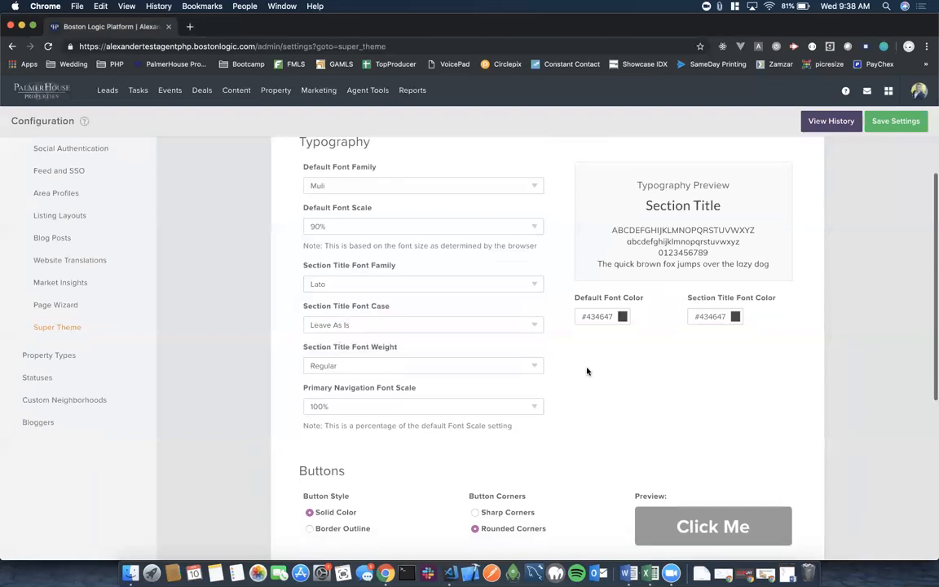
pyautogui.click(534, 355)
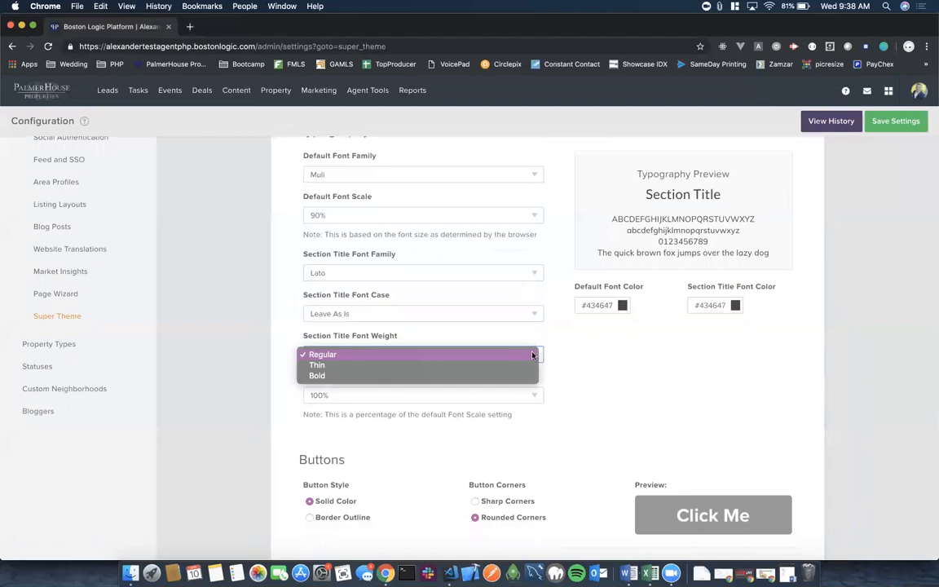
pyautogui.click(471, 366)
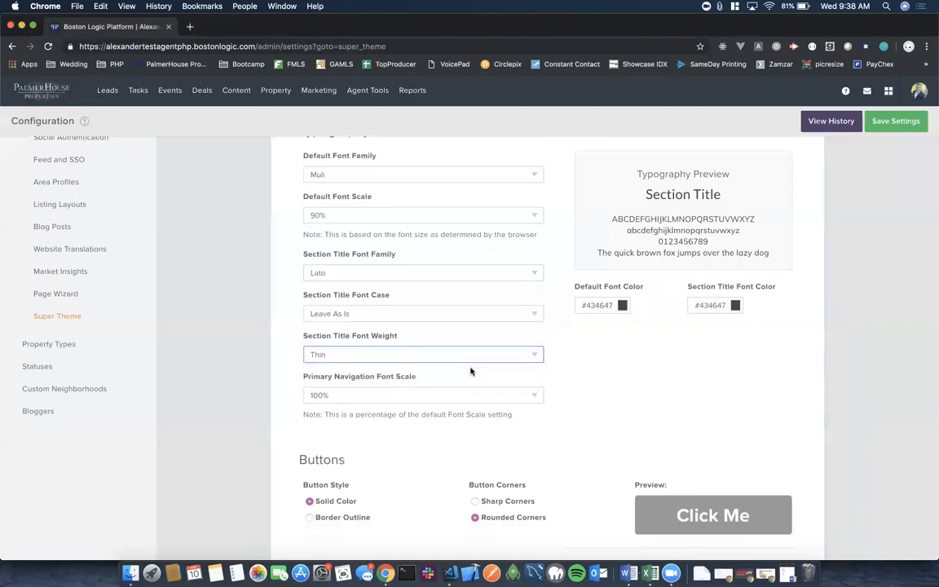
pyautogui.click(532, 357)
pyautogui.click(499, 367)
pyautogui.click(534, 356)
pyautogui.click(480, 333)
pyautogui.click(536, 397)
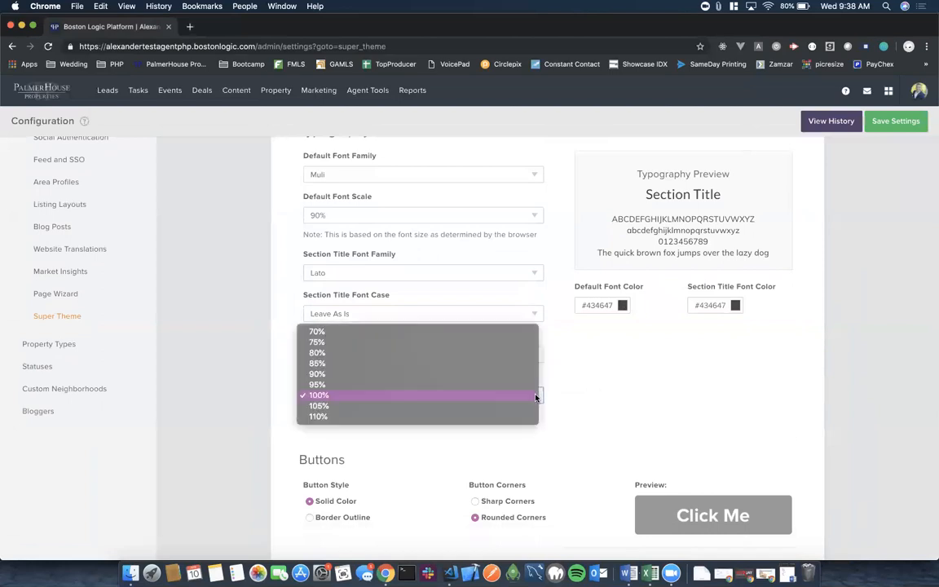
pyautogui.click(469, 398)
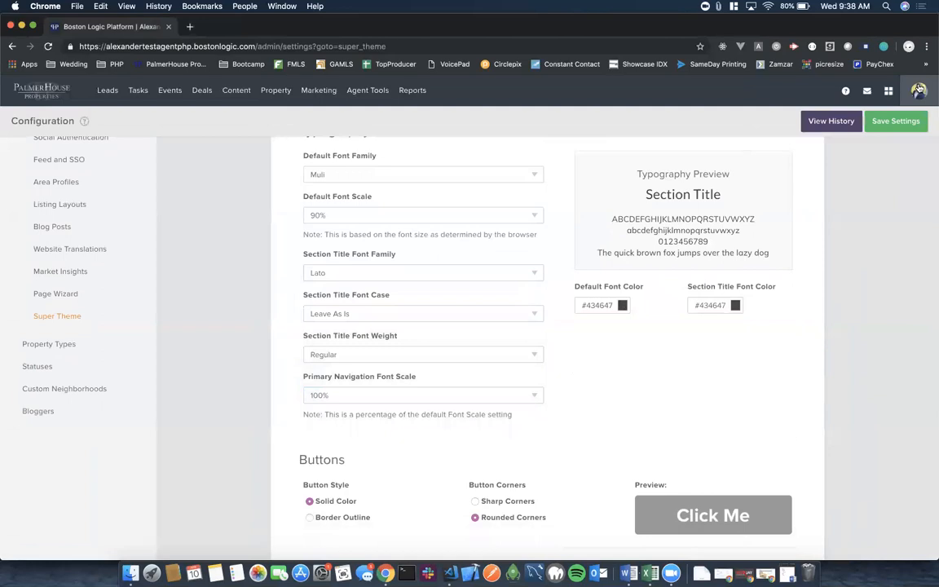
pyautogui.click(919, 90)
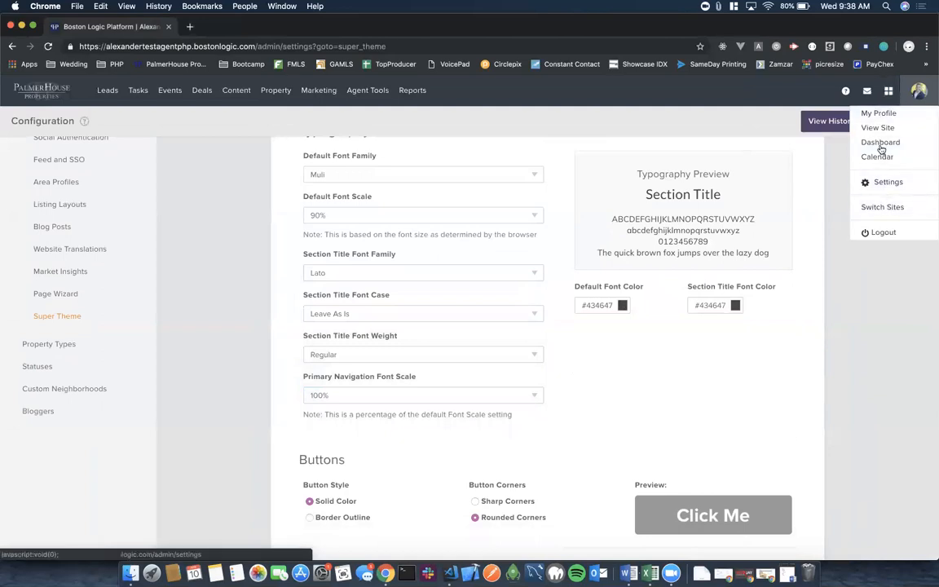
# Open the live agent website via View Site in a new tab, then return to the settings tab.
pyautogui.rightClick(880, 129)
pyautogui.click(750, 118)
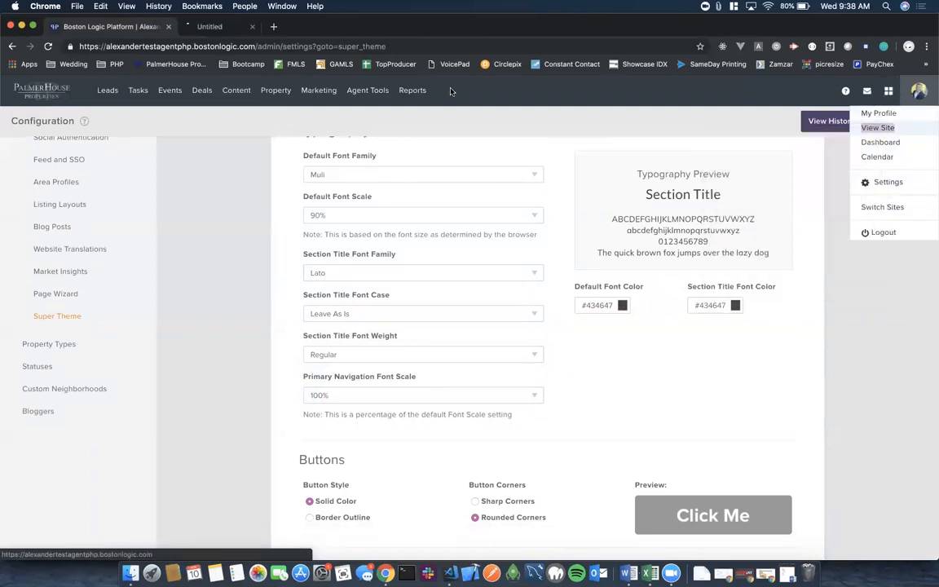
pyautogui.click(236, 27)
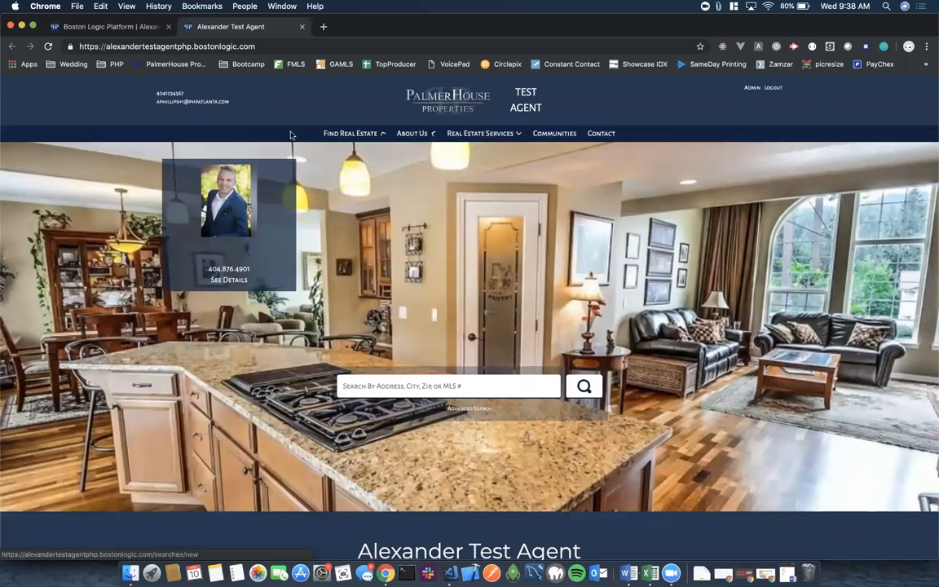
pyautogui.click(102, 27)
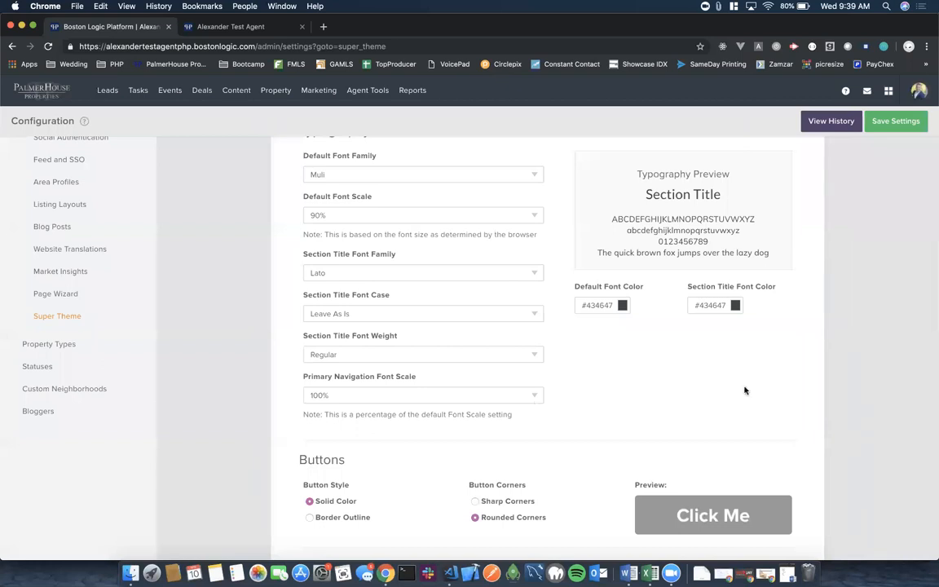
# Choose new Default Font Color and Section Title Font Color values in the colour pickers.
pyautogui.scroll(1, 744, 391)
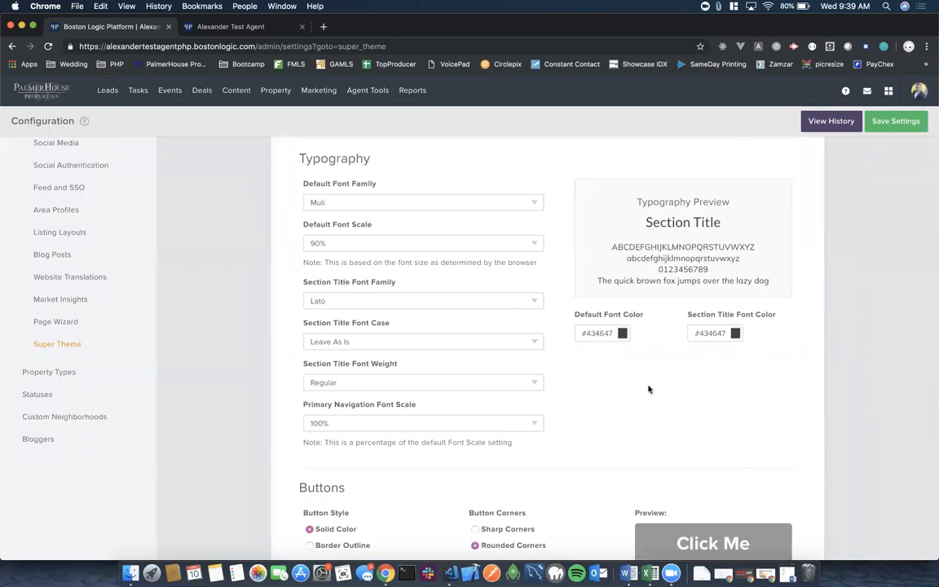
pyautogui.click(609, 333)
pyautogui.click(688, 346)
pyautogui.click(753, 377)
pyautogui.click(734, 333)
pyautogui.click(801, 358)
pyautogui.click(760, 377)
pyautogui.click(804, 309)
# Copy the default font colour into Section Title Font Color, making both #474344.
pyautogui.click(598, 333)
pyautogui.press('super+c')
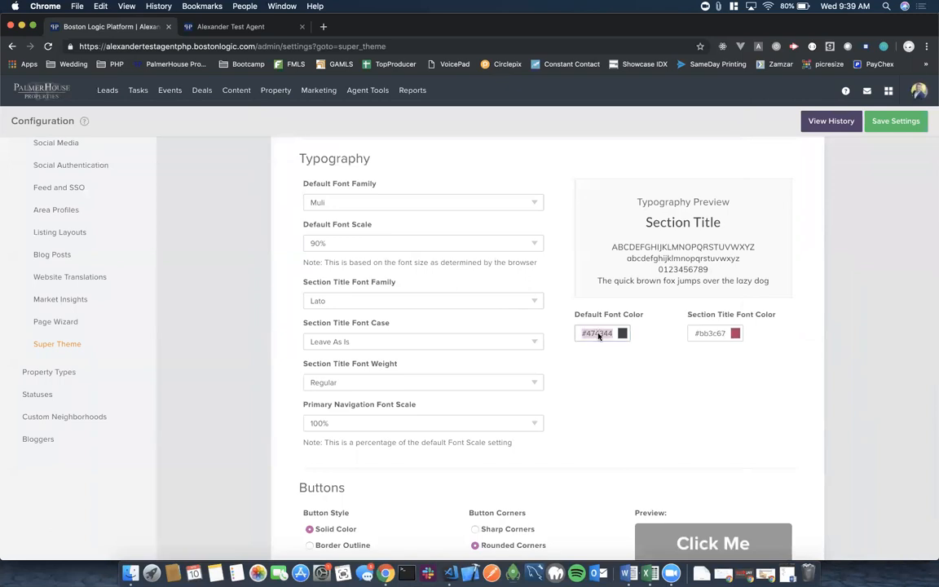
pyautogui.click(714, 334)
pyautogui.press('super+v')
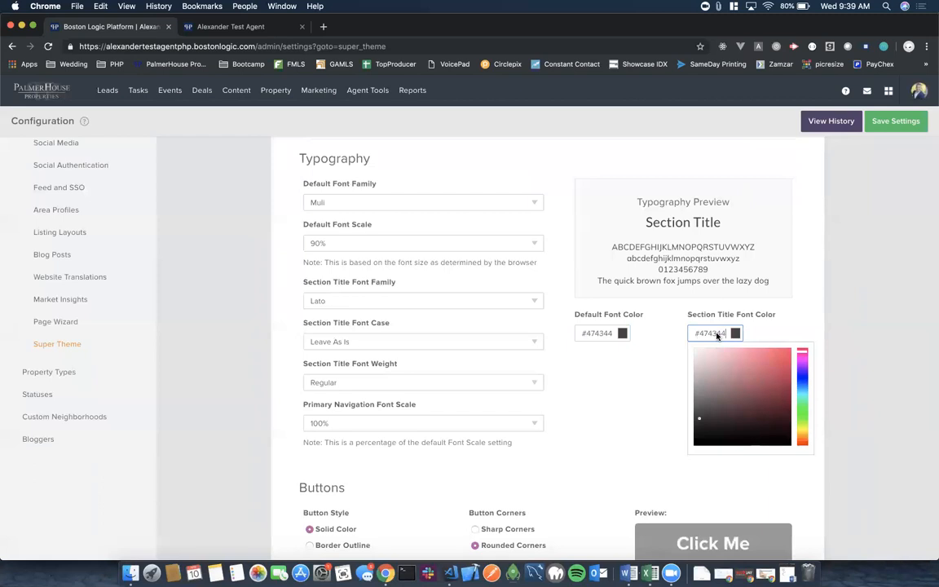
pyautogui.click(644, 377)
# Keep buttons solid with rounded corners, after trying outlined and sharp-cornered styles.
pyautogui.scroll(-5, 565, 419)
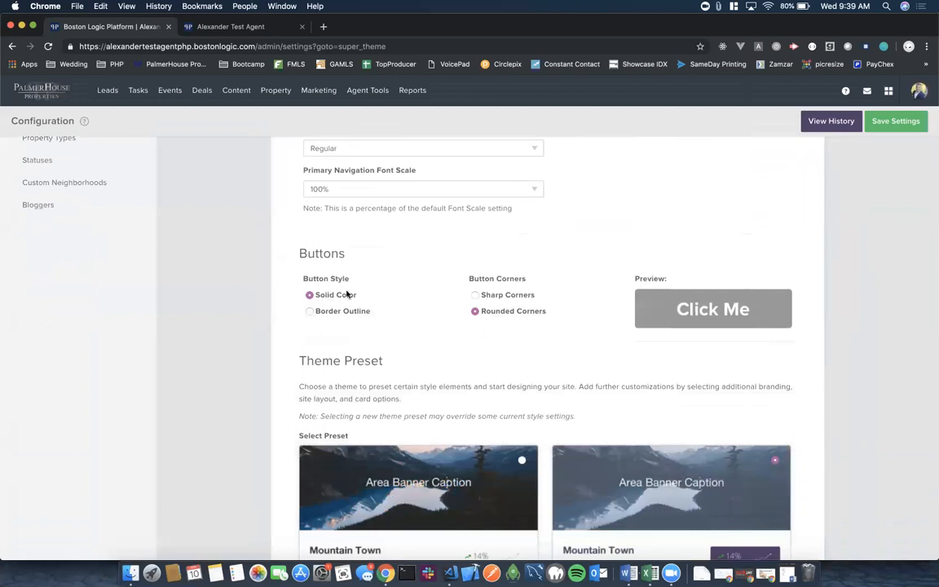
pyautogui.click(309, 312)
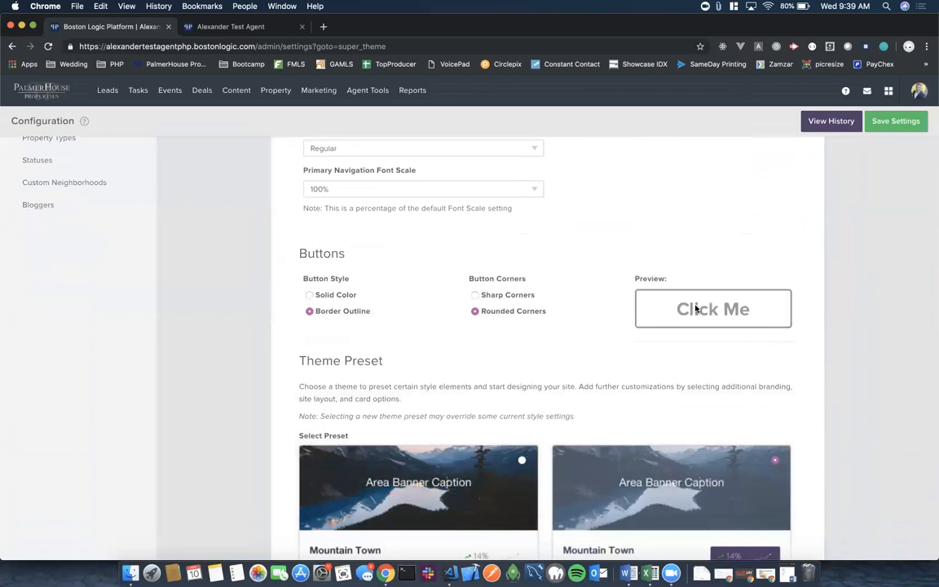
pyautogui.click(475, 311)
pyautogui.click(310, 296)
pyautogui.click(474, 295)
pyautogui.click(476, 312)
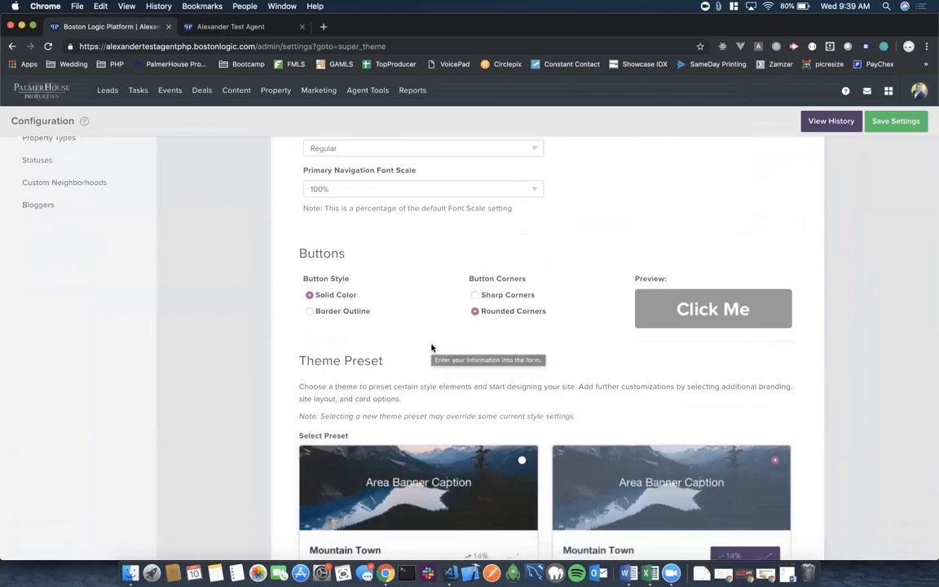
pyautogui.scroll(-3, 432, 348)
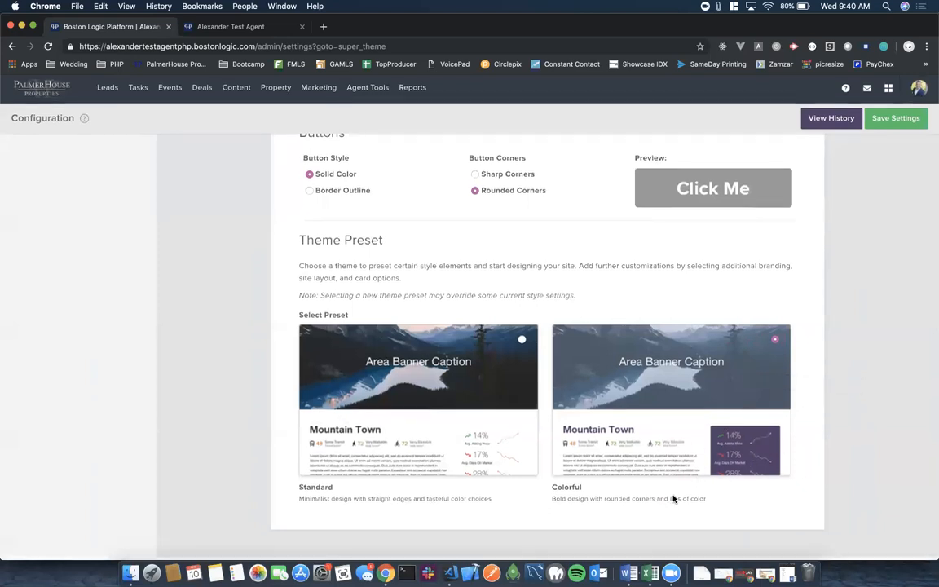
# Return to the top of the Super Theme page and open the Site Layout options.
pyautogui.scroll(15, 677, 342)
pyautogui.scroll(1, 679, 342)
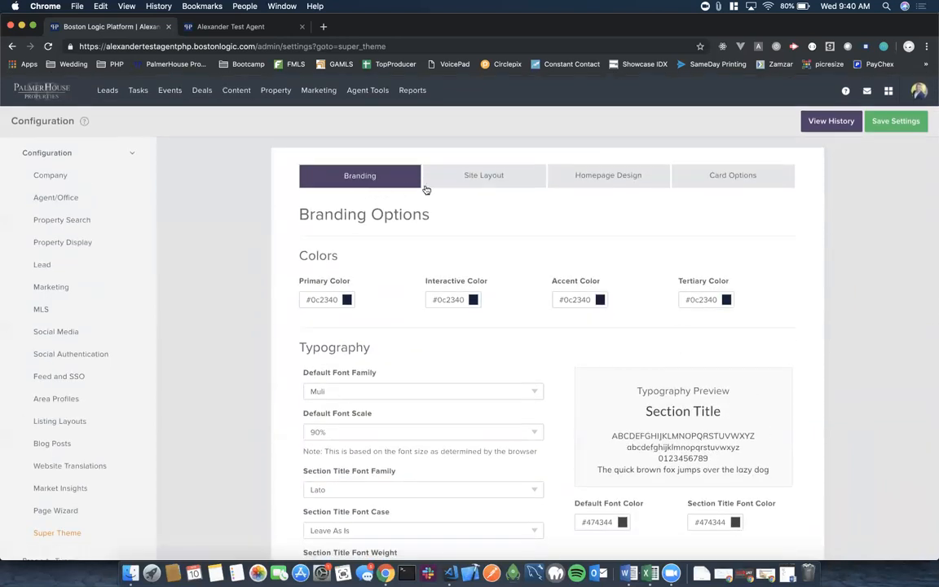
pyautogui.click(491, 176)
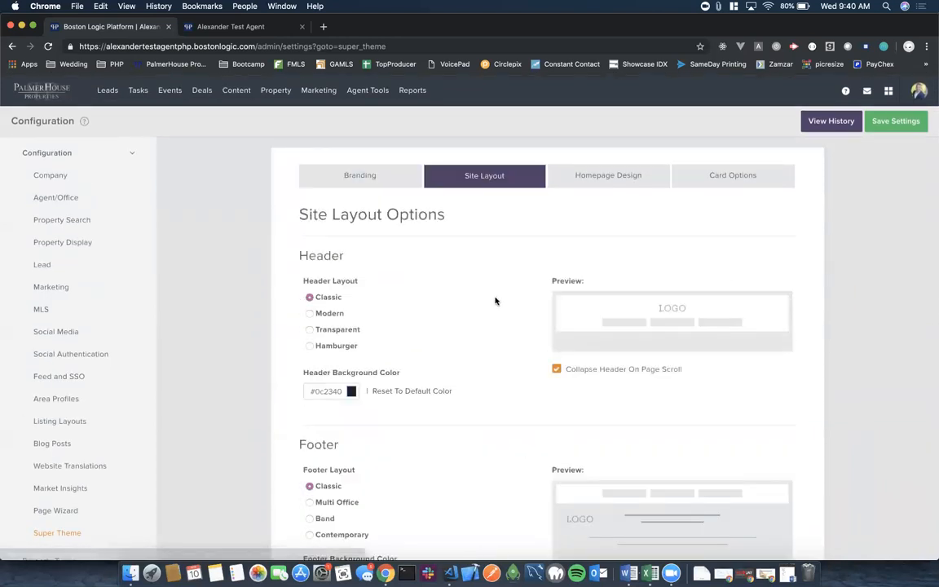
# Set the header layout to Hamburger, after trying Modern and Transparent, and uncheck Collapse Header On Page Scroll.
pyautogui.scroll(-9, 495, 301)
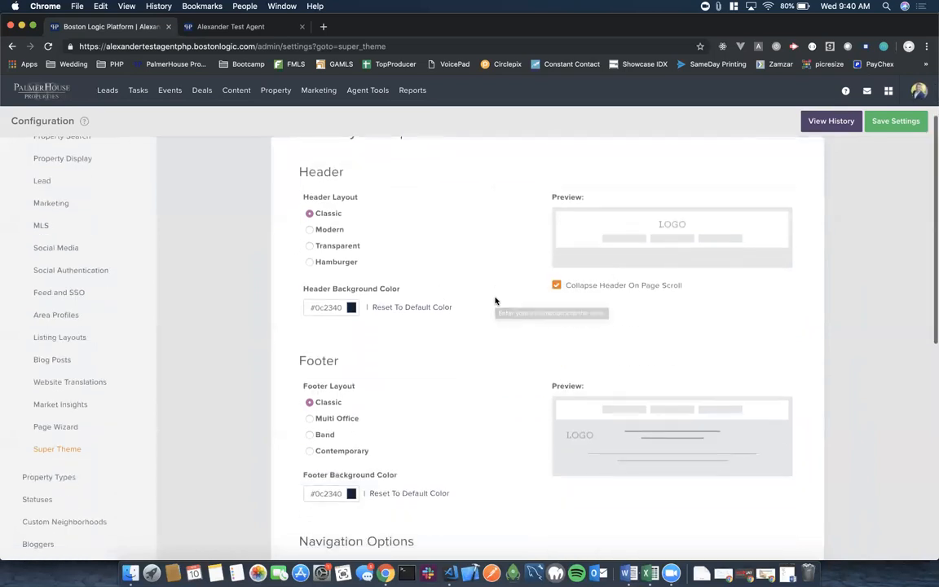
pyautogui.scroll(-3, 495, 301)
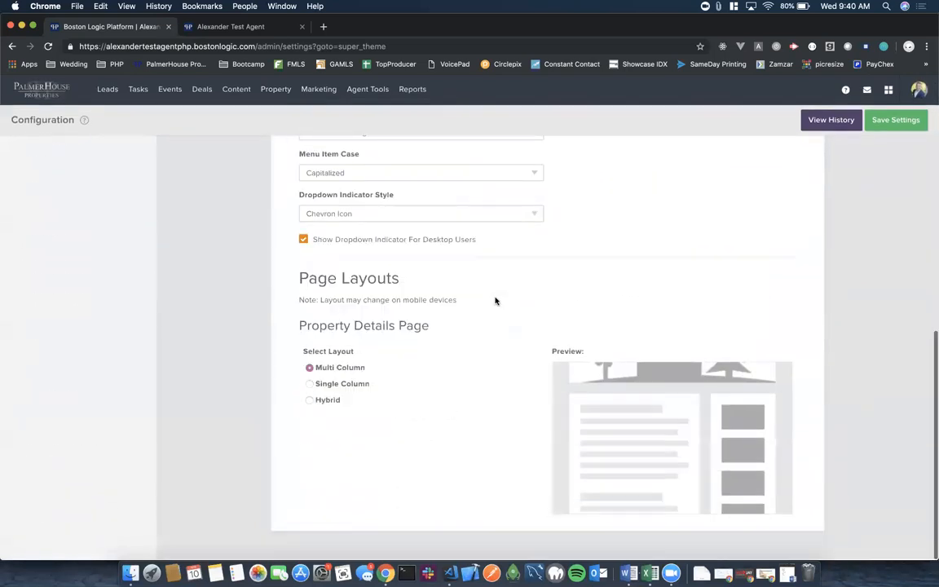
pyautogui.scroll(10, 495, 301)
pyautogui.scroll(-2, 440, 310)
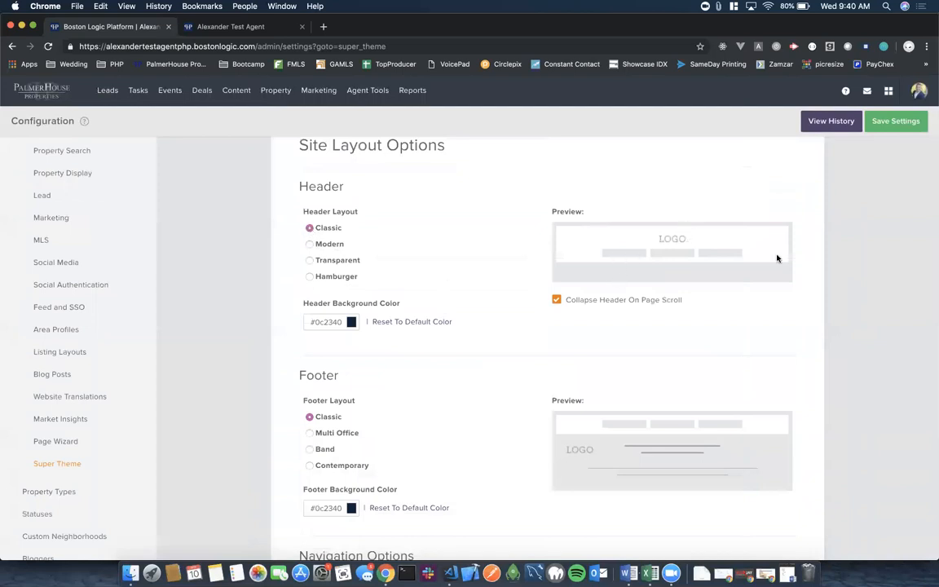
pyautogui.click(309, 244)
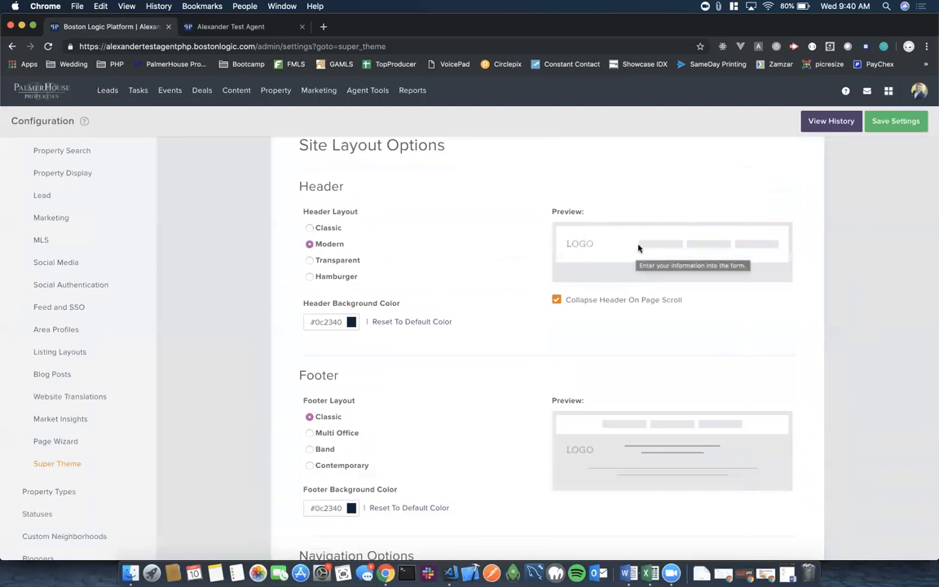
pyautogui.click(310, 260)
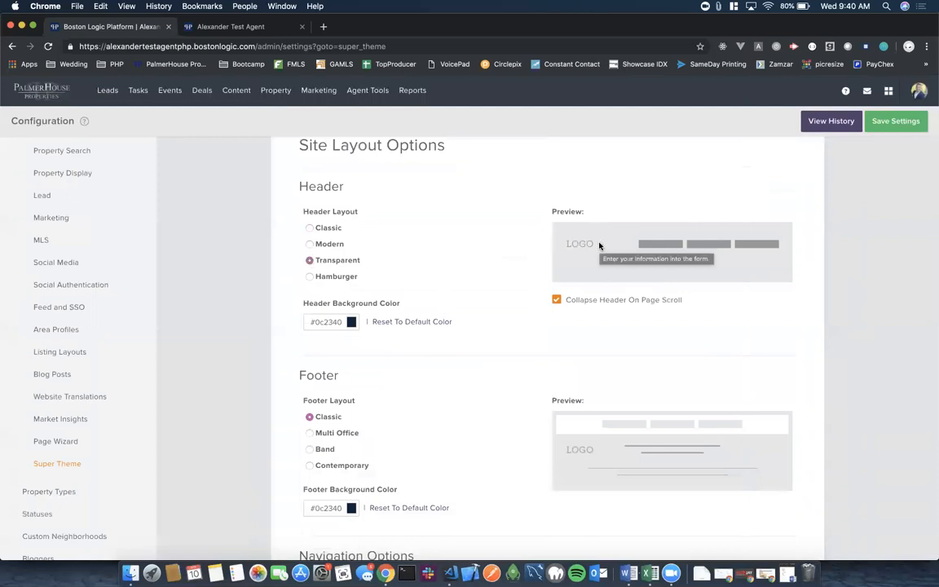
pyautogui.click(310, 277)
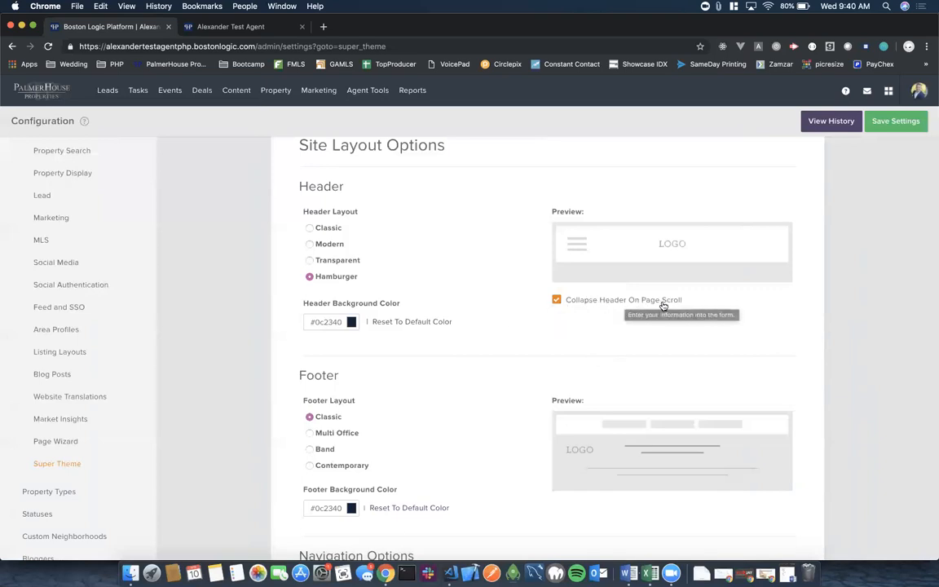
pyautogui.click(557, 301)
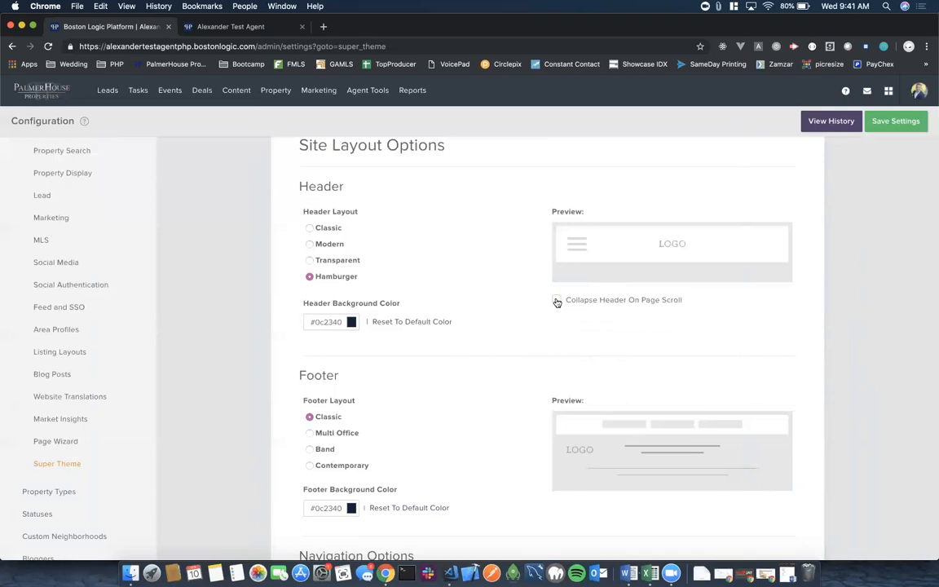
# Re-enable Collapse Header On Page Scroll and keep Classic footer after previewing Multi Office, Band, Contemporary.
pyautogui.click(557, 301)
pyautogui.scroll(-3, 503, 335)
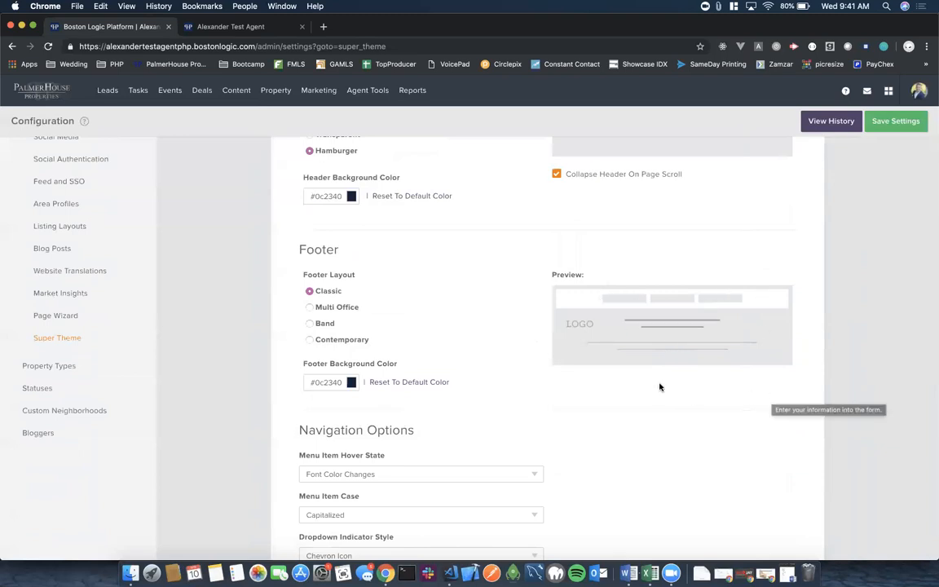
pyautogui.click(310, 307)
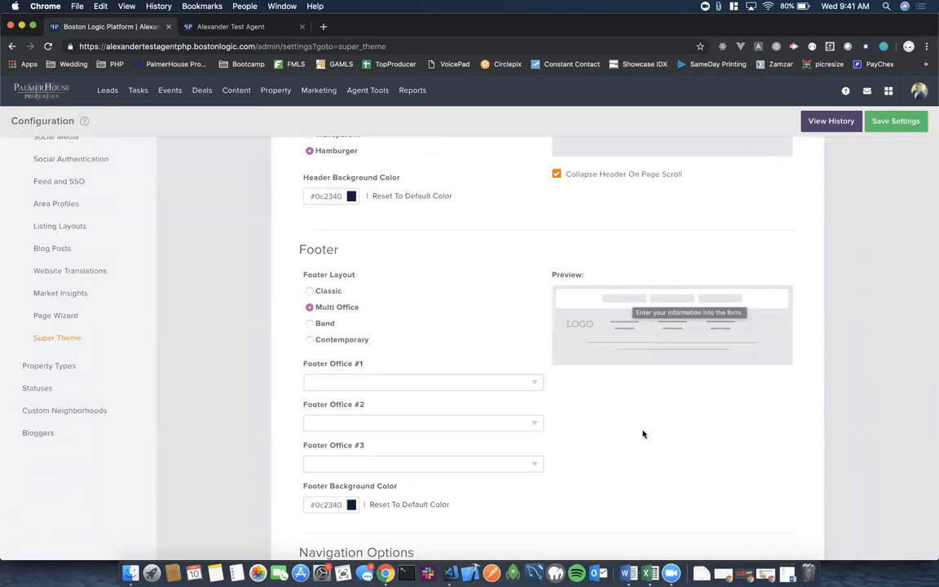
pyautogui.click(309, 324)
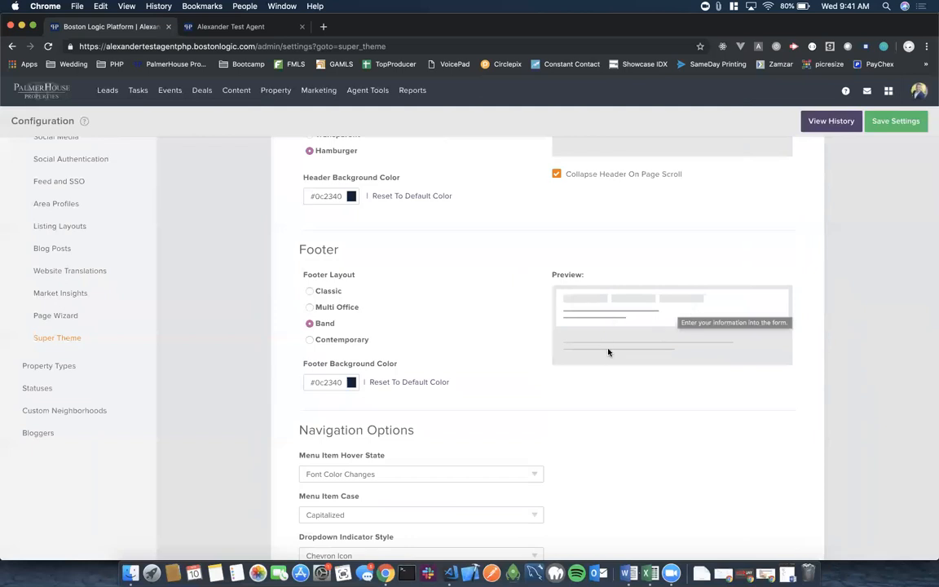
pyautogui.click(310, 340)
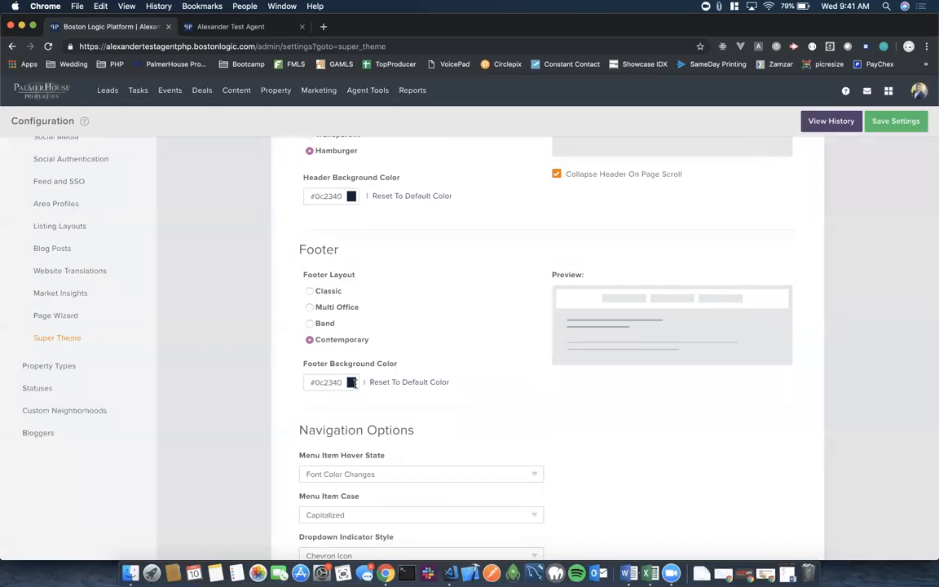
pyautogui.click(309, 292)
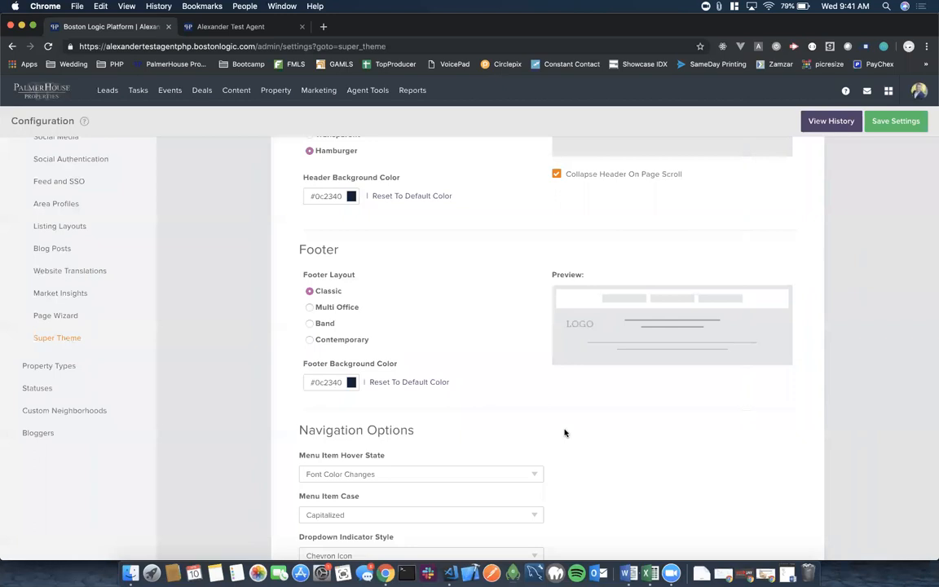
# Set menu hover to Background Highlighted, menu case to Uppercase, and dropdown indicator to Plus/Minus Icon.
pyautogui.scroll(-5, 565, 433)
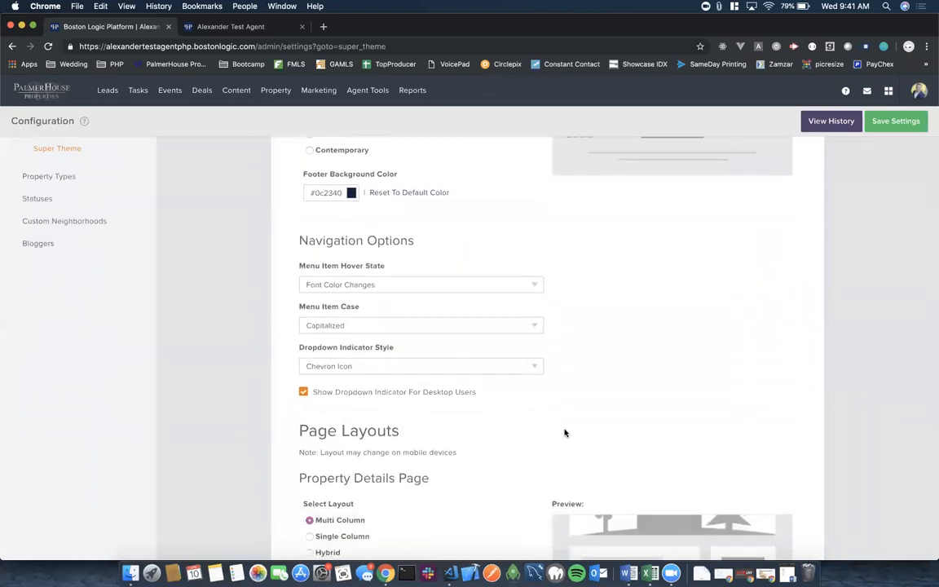
pyautogui.click(537, 287)
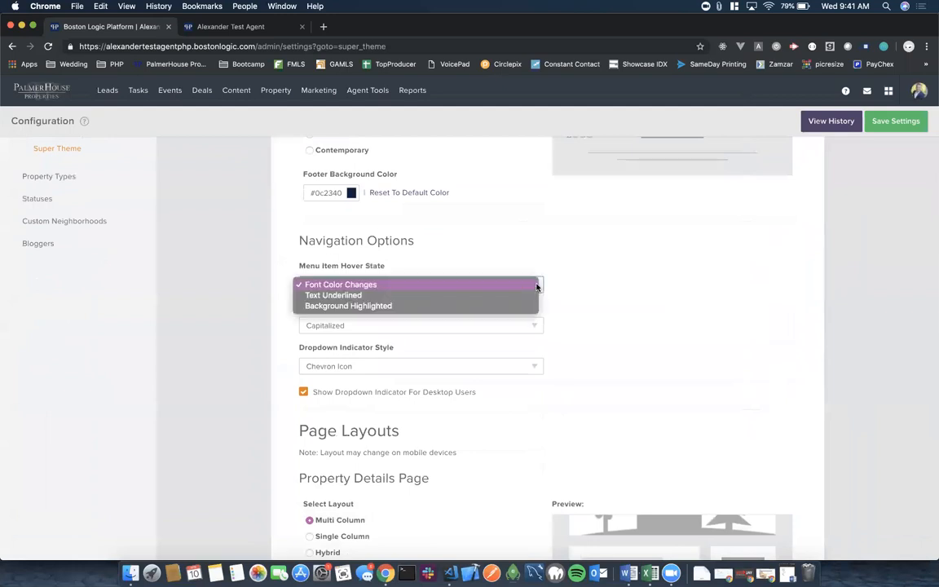
pyautogui.click(346, 306)
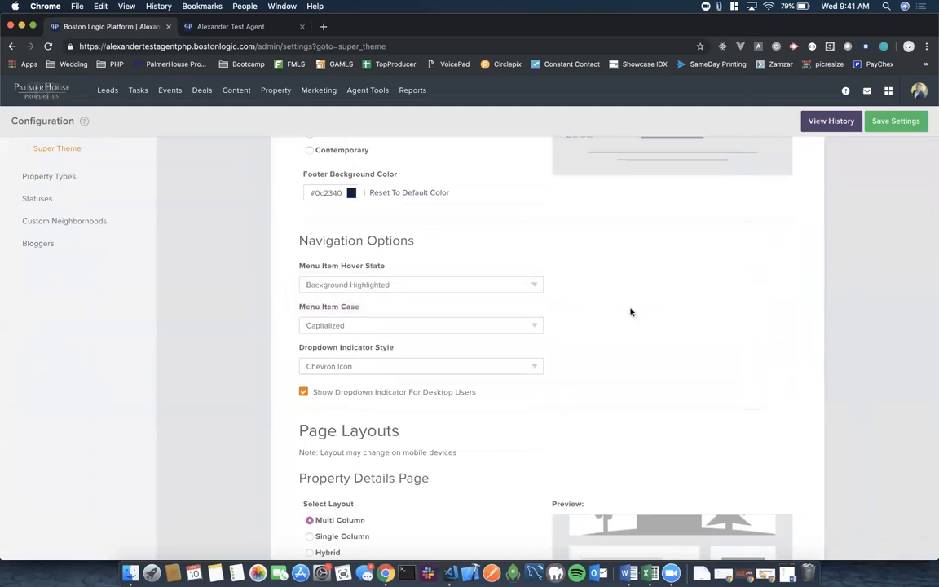
pyautogui.scroll(-2, 575, 349)
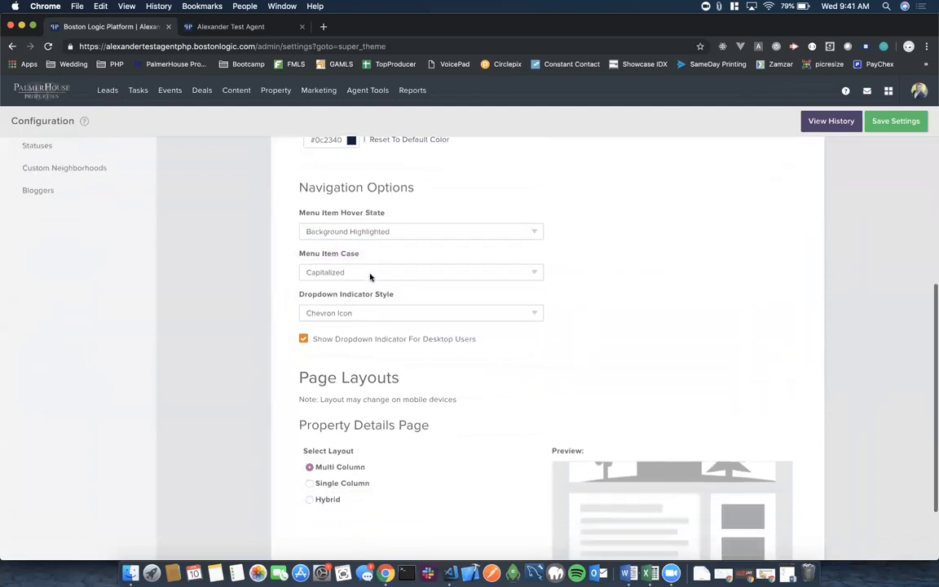
pyautogui.click(535, 272)
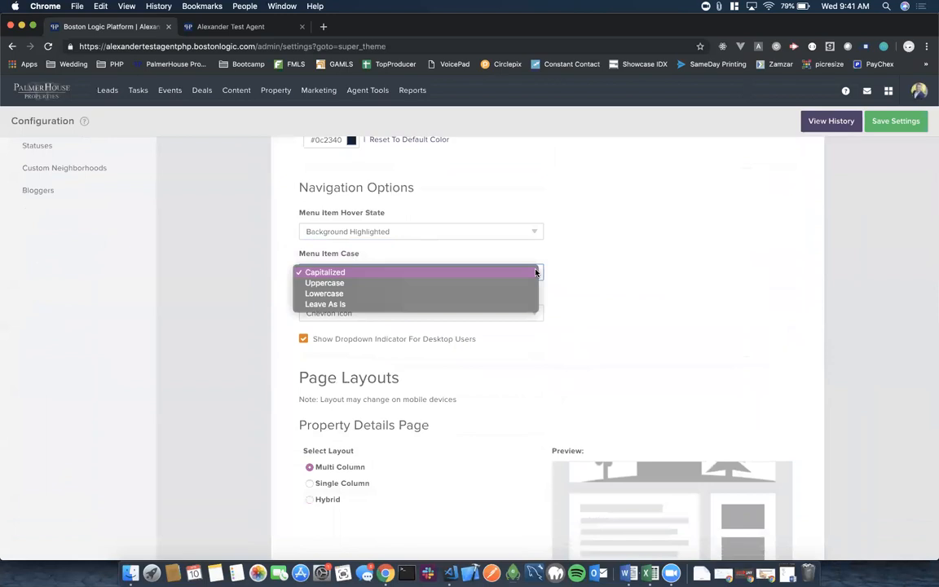
pyautogui.click(493, 288)
pyautogui.scroll(-1, 562, 350)
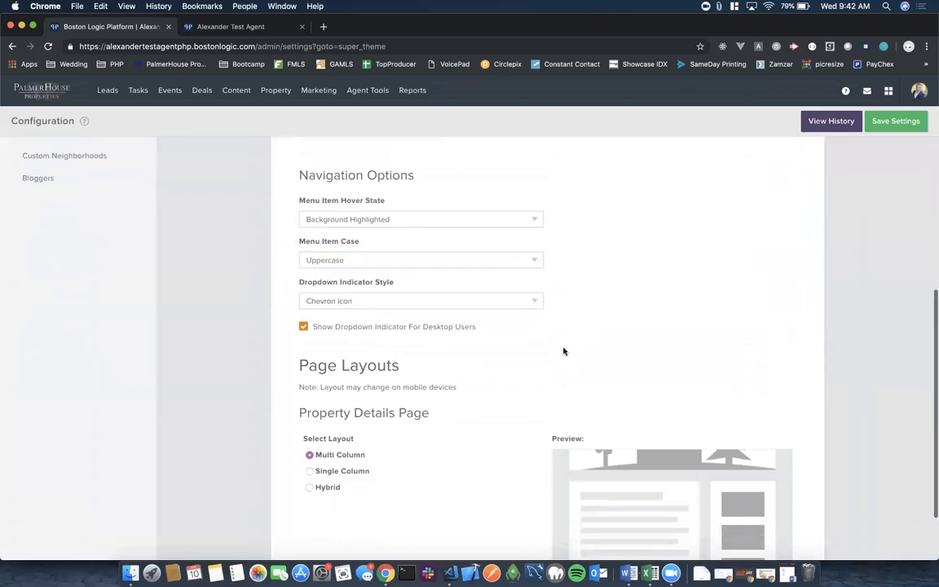
pyautogui.click(536, 292)
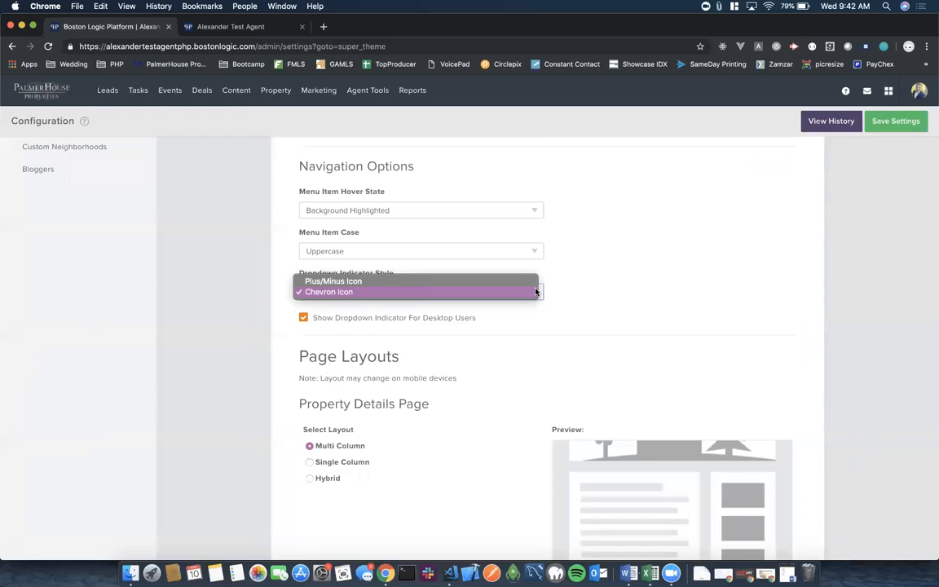
pyautogui.click(353, 283)
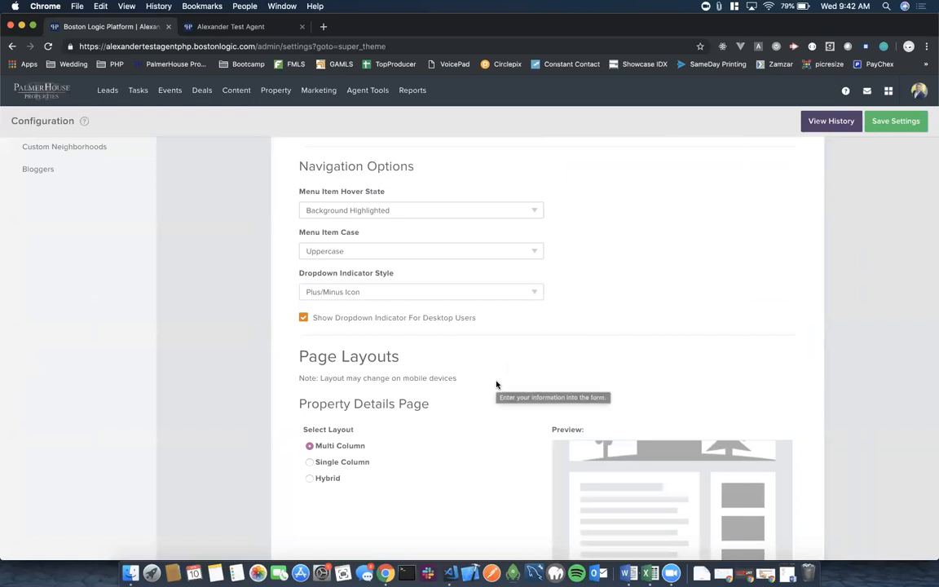
# Set the Property Details Page layout to Single Column after briefly trying Hybrid.
pyautogui.scroll(-3, 534, 335)
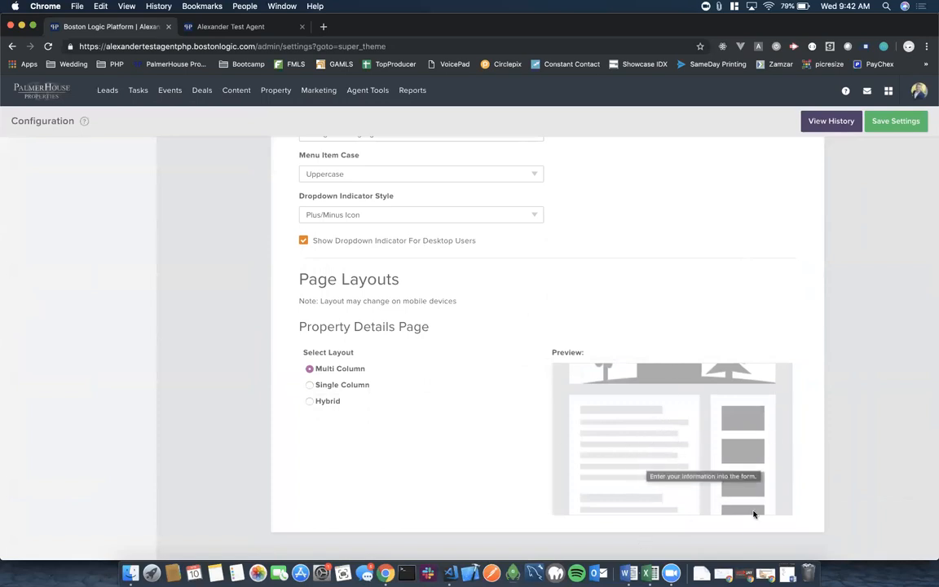
pyautogui.click(310, 385)
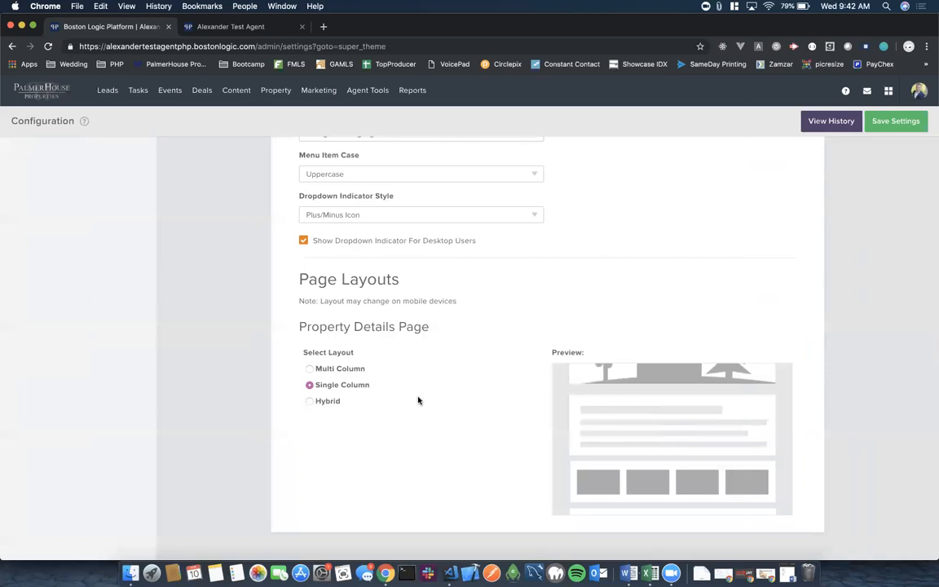
pyautogui.click(310, 402)
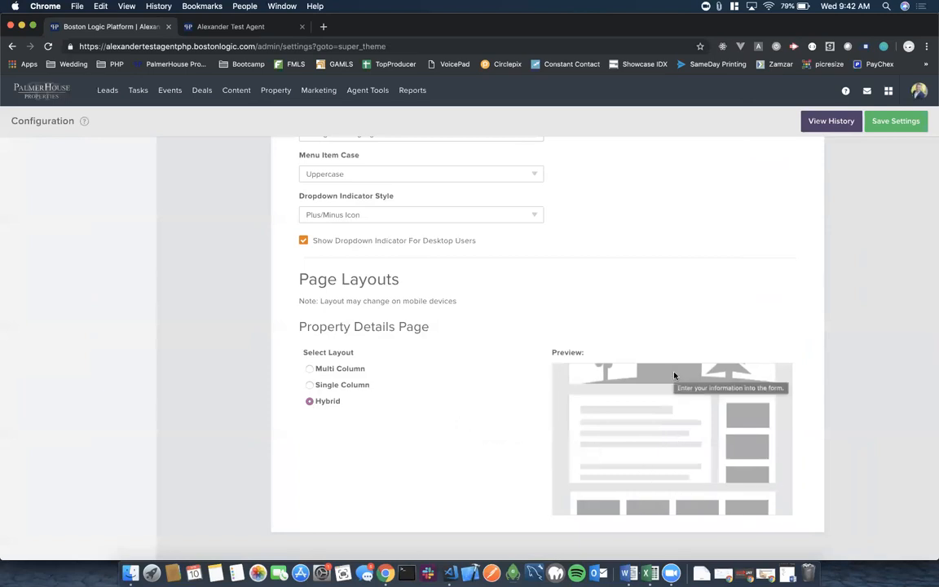
pyautogui.click(309, 386)
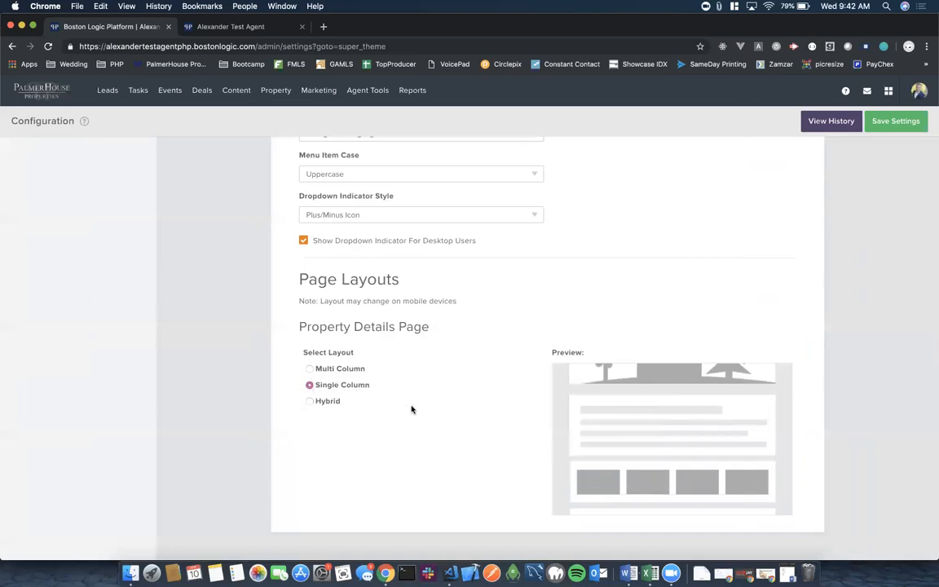
pyautogui.scroll(-1, 502, 399)
pyautogui.scroll(15, 503, 400)
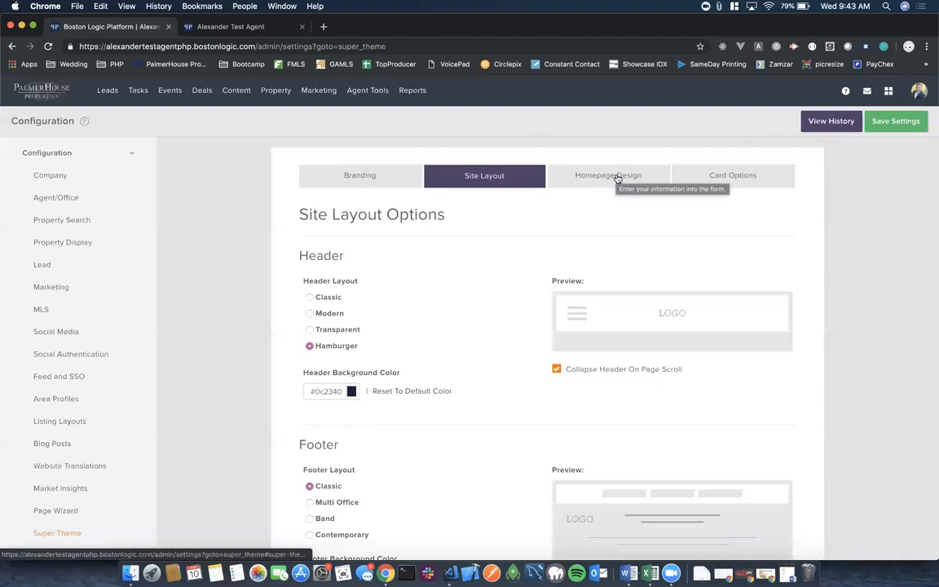
# In Card Options, preview the Basic, Fade, Accent, Gradient and Desaturated banner styles, keeping Basic.
pyautogui.click(731, 177)
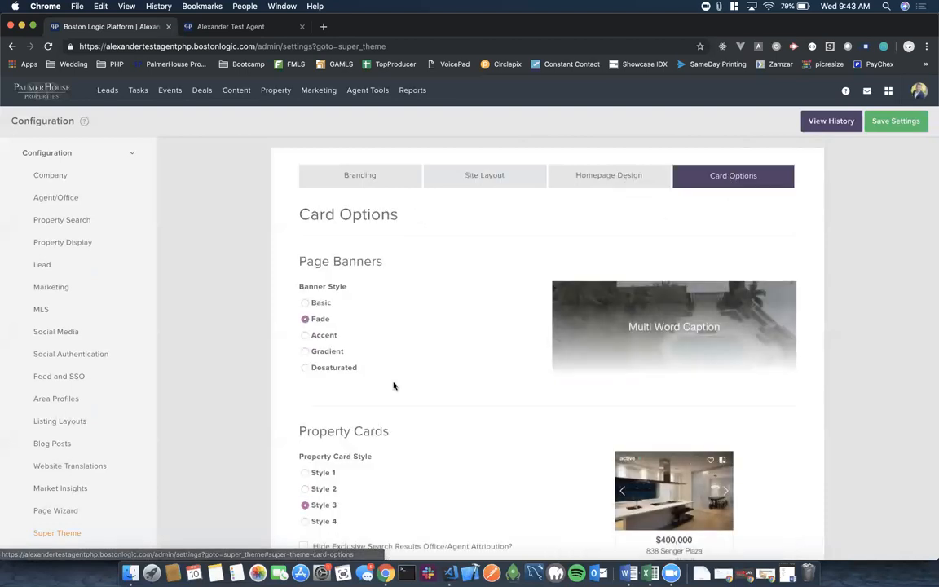
pyautogui.scroll(-3, 454, 336)
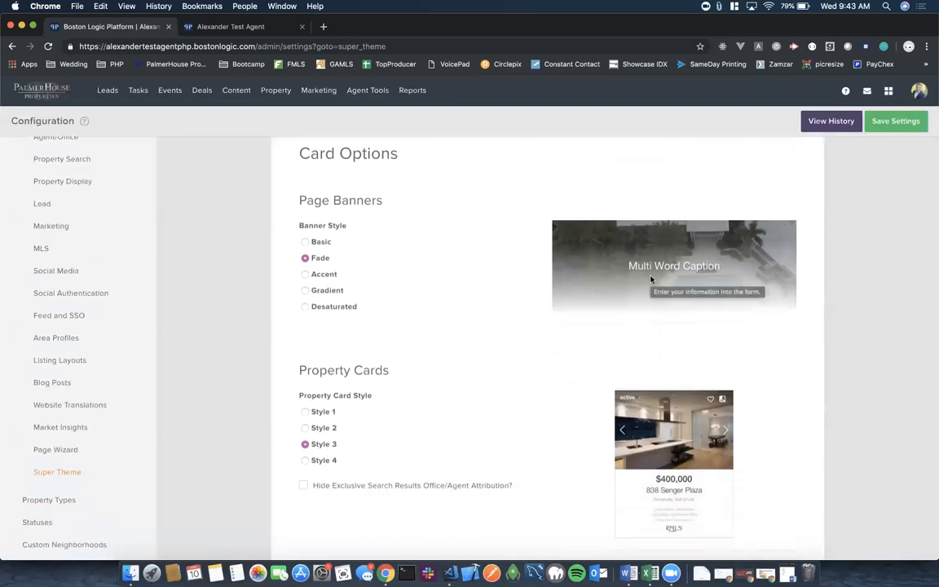
pyautogui.click(305, 242)
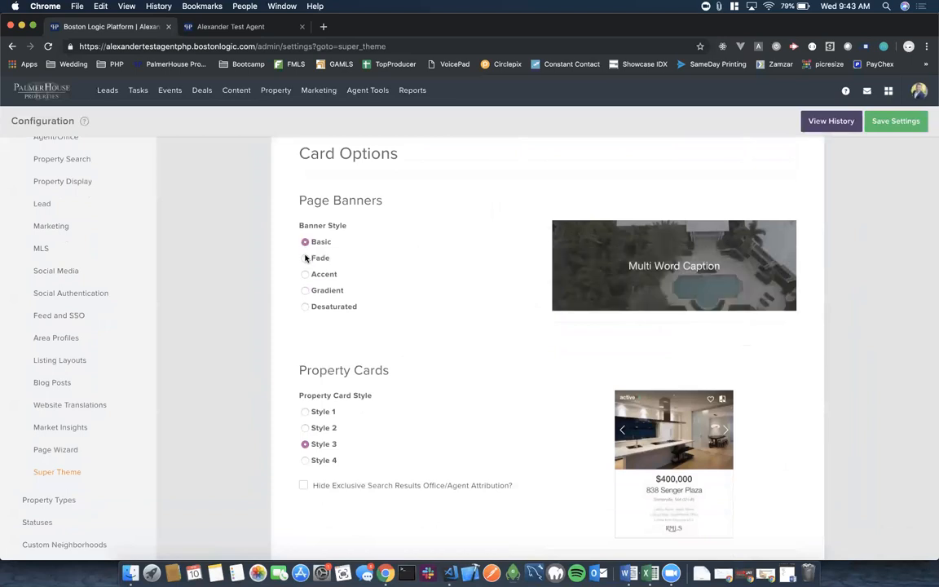
pyautogui.click(305, 258)
pyautogui.click(306, 275)
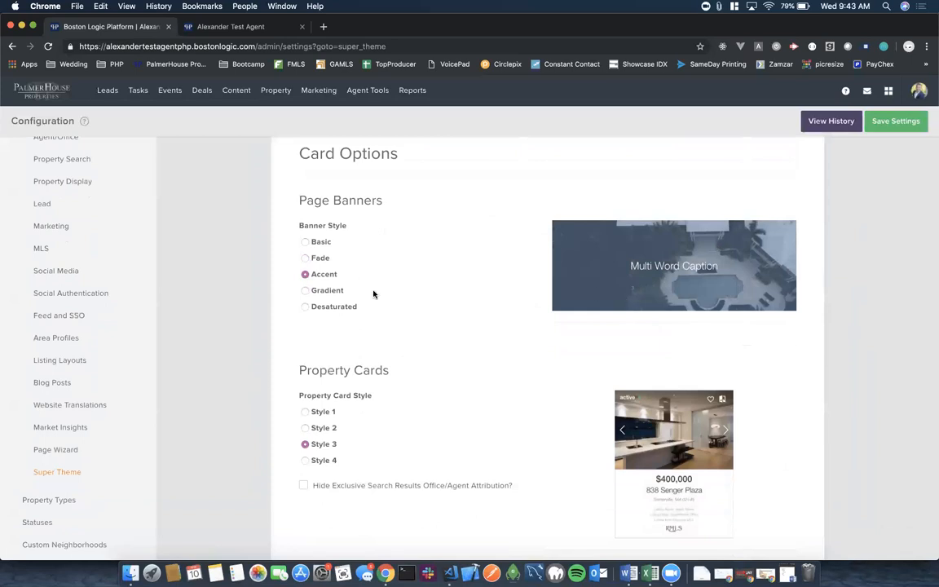
pyautogui.click(306, 291)
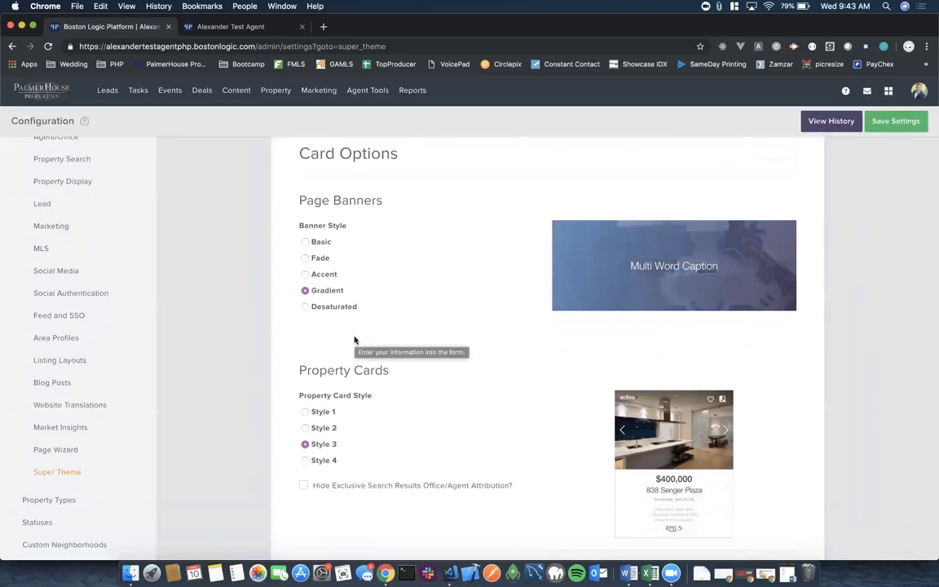
pyautogui.click(305, 307)
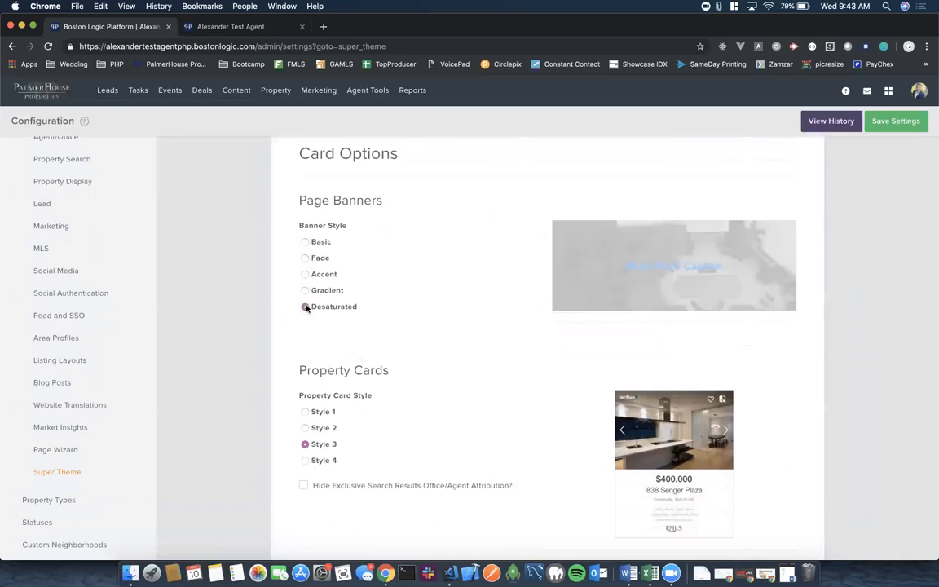
pyautogui.click(305, 242)
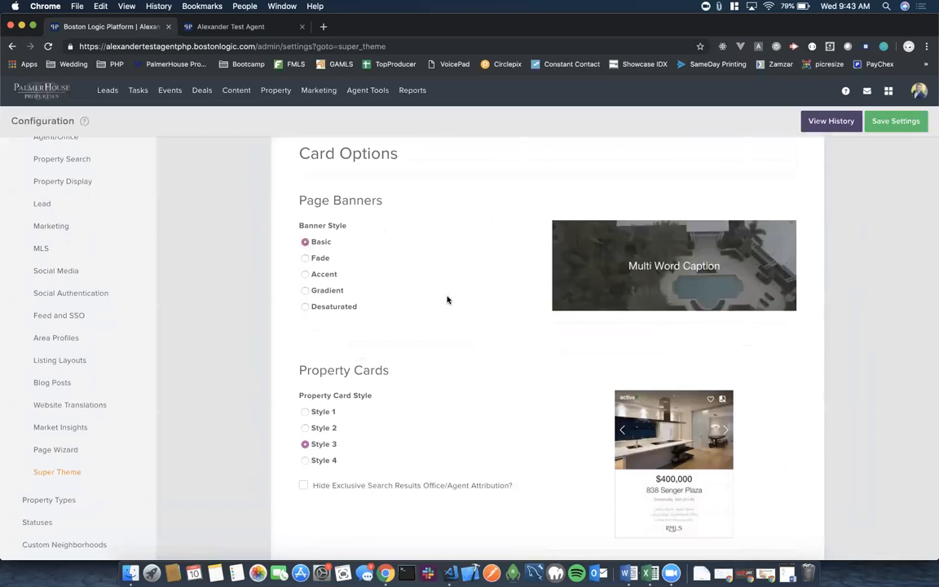
# Compare property card Styles 1 through 4 and keep Style 3.
pyautogui.scroll(-4, 495, 359)
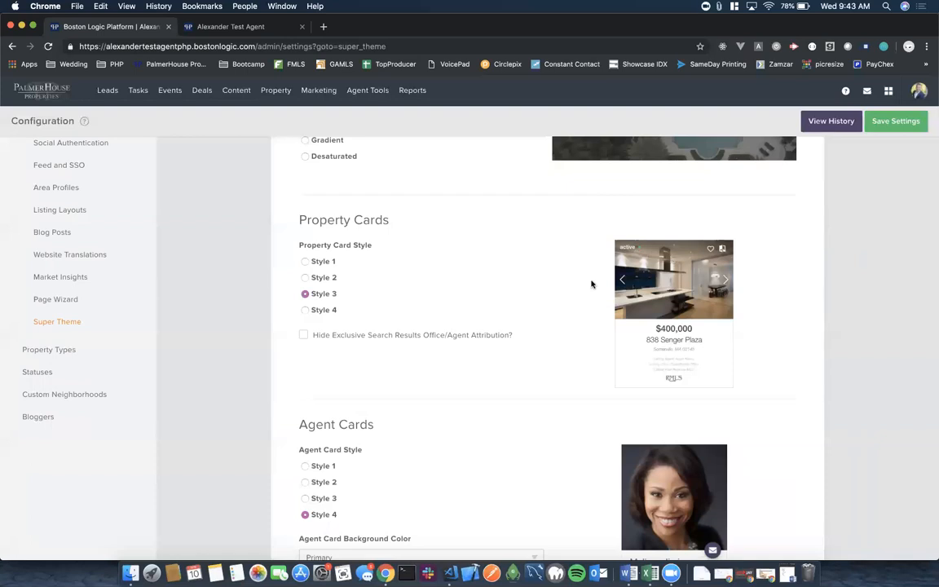
pyautogui.click(305, 262)
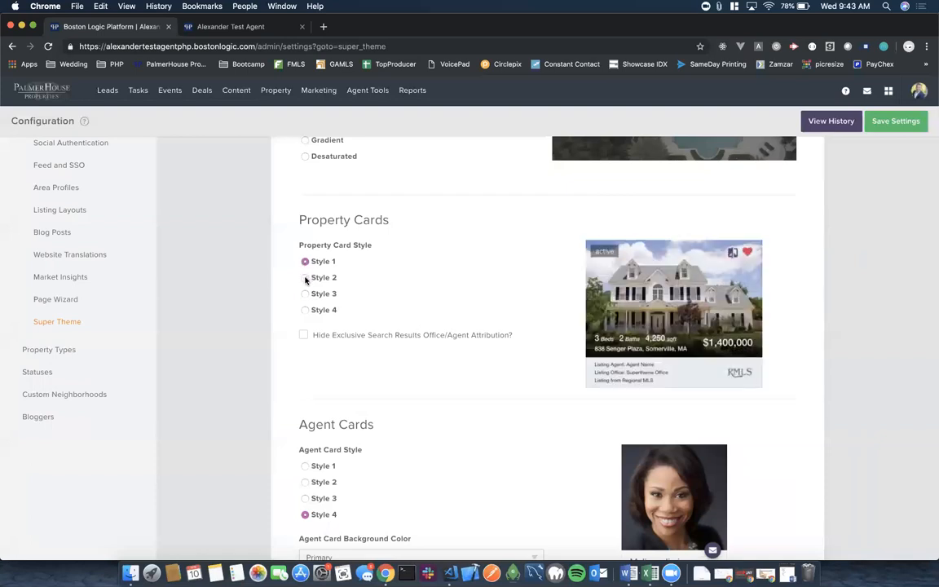
pyautogui.click(305, 278)
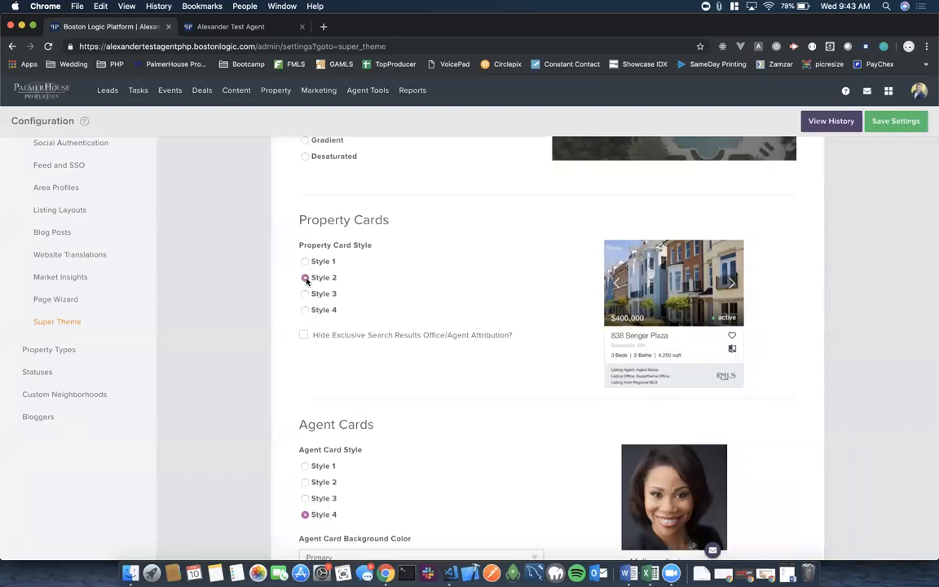
pyautogui.click(306, 296)
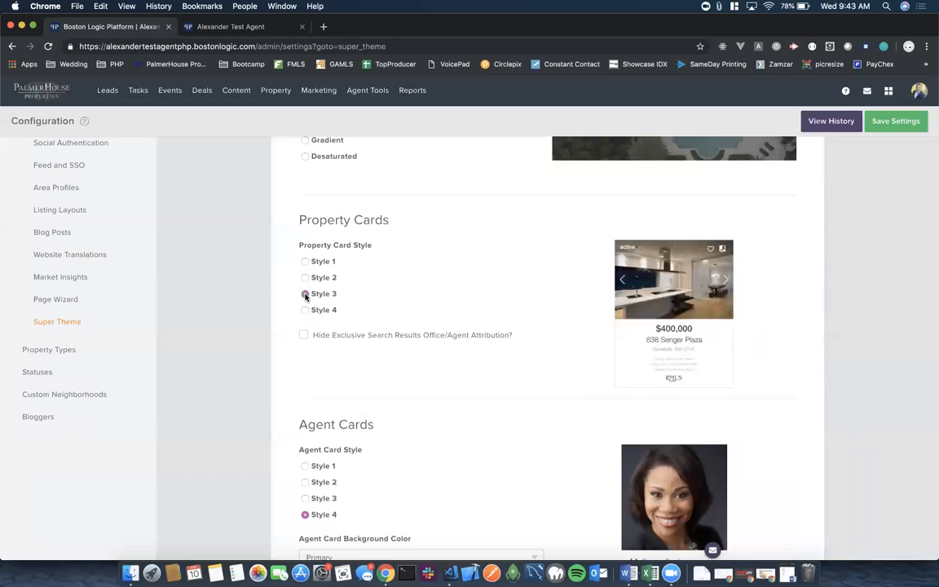
pyautogui.click(305, 310)
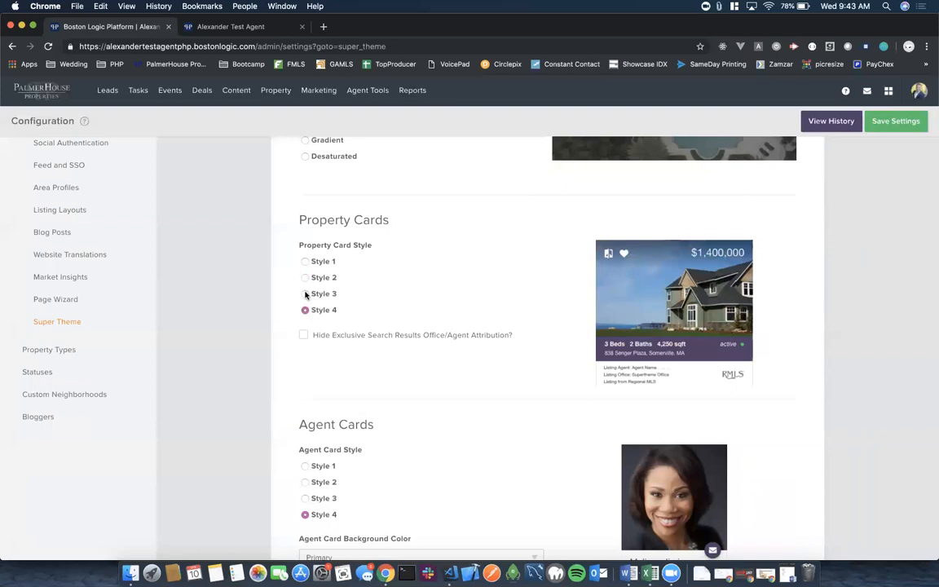
pyautogui.click(305, 294)
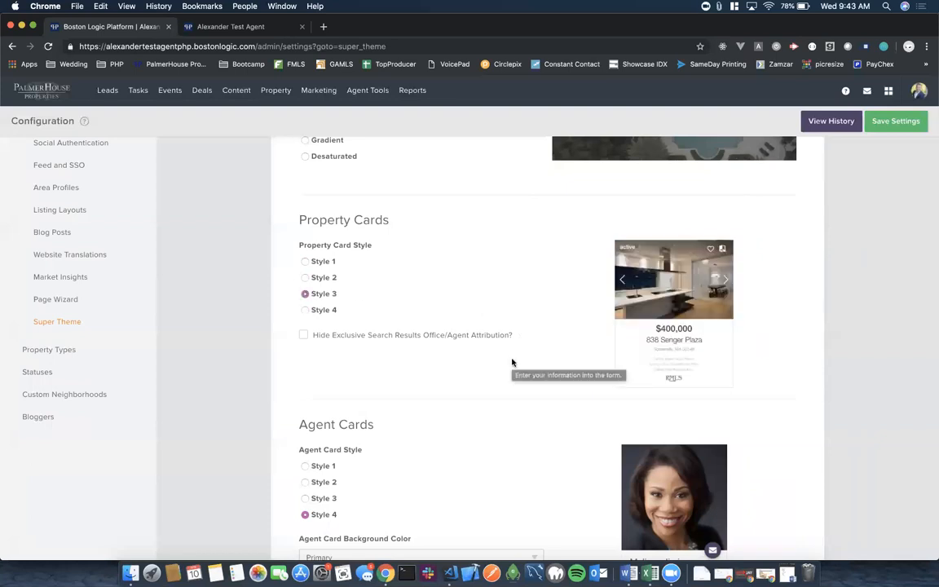
# Change agent cards from Style 4 to Style 3 after previewing each style.
pyautogui.scroll(-4, 512, 362)
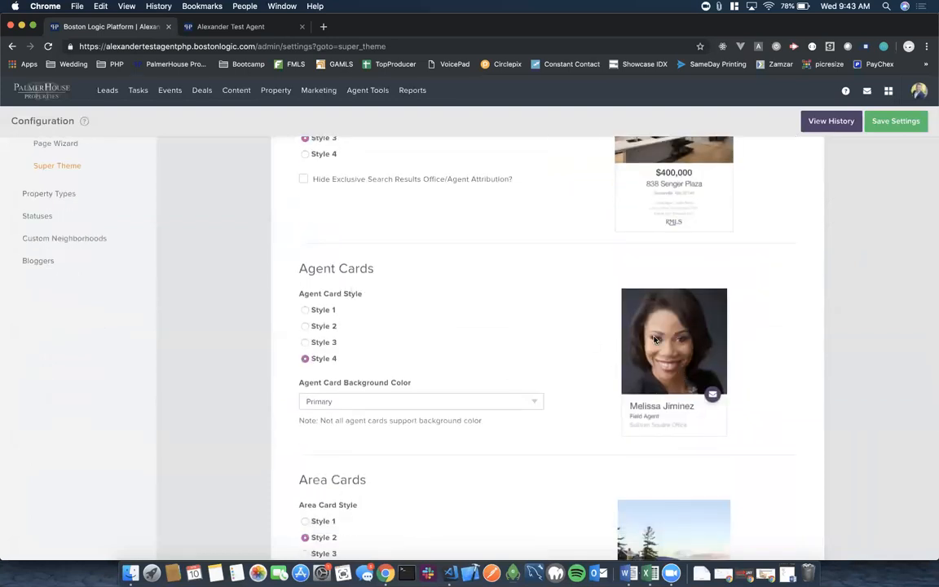
pyautogui.click(306, 311)
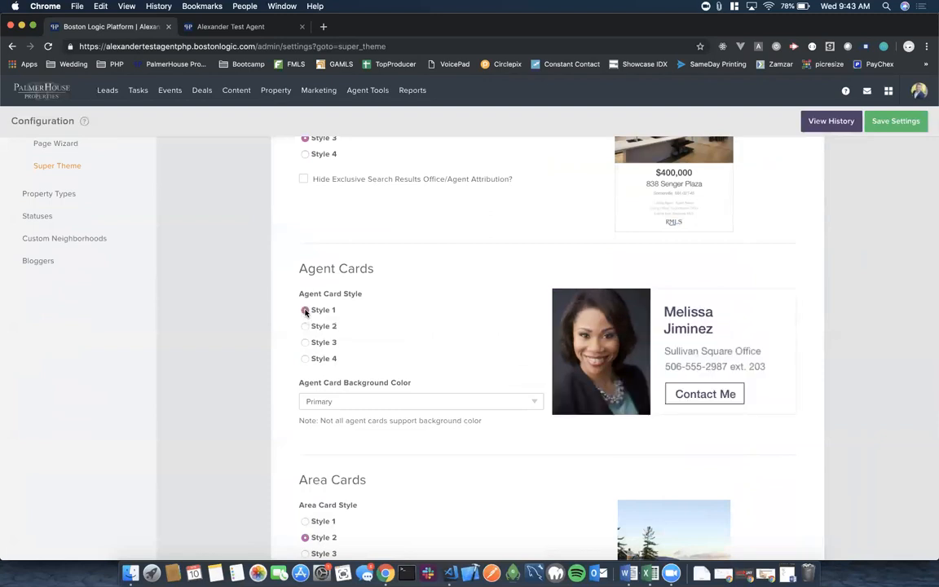
pyautogui.click(305, 326)
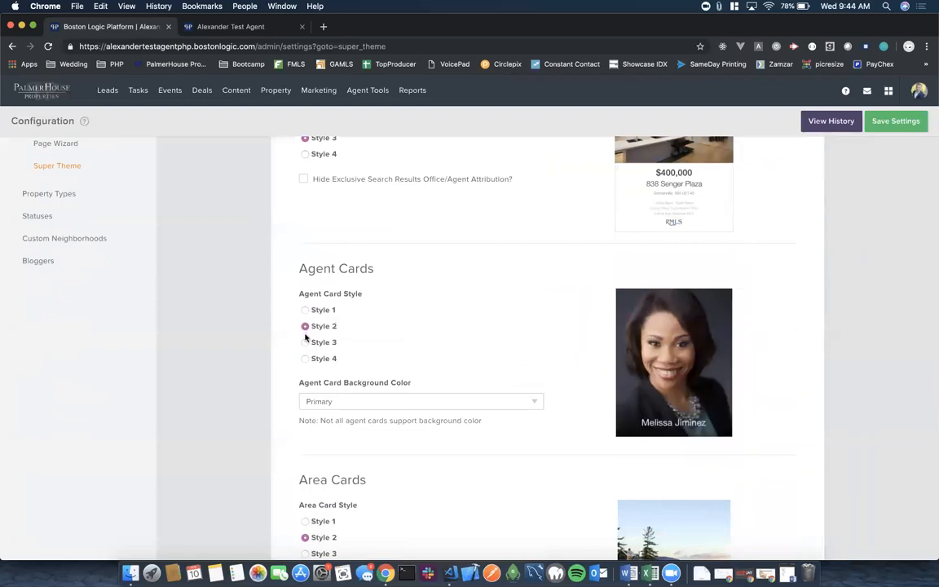
pyautogui.click(306, 343)
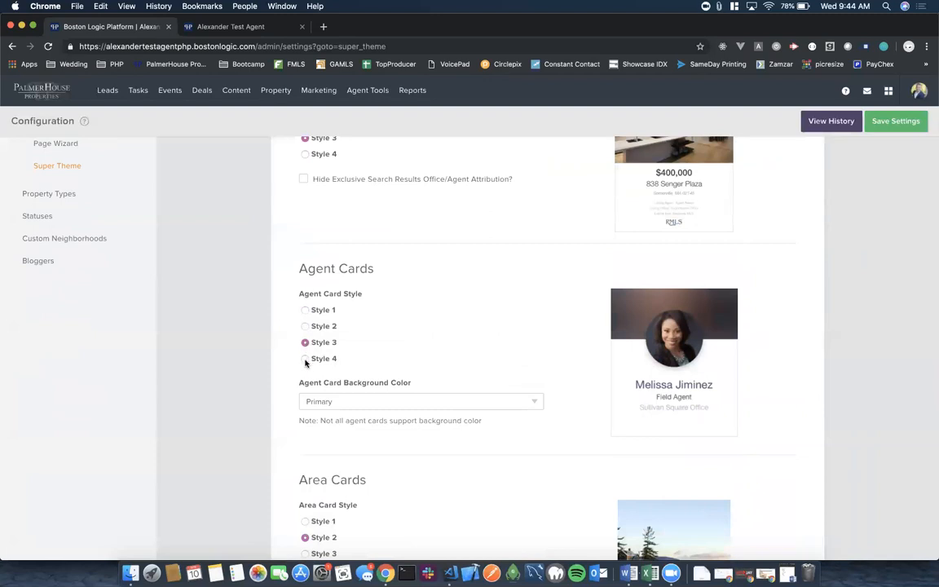
pyautogui.click(305, 359)
pyautogui.click(306, 346)
# Set area cards to Style 3 after previewing Styles 1 and 2.
pyautogui.scroll(-3, 499, 351)
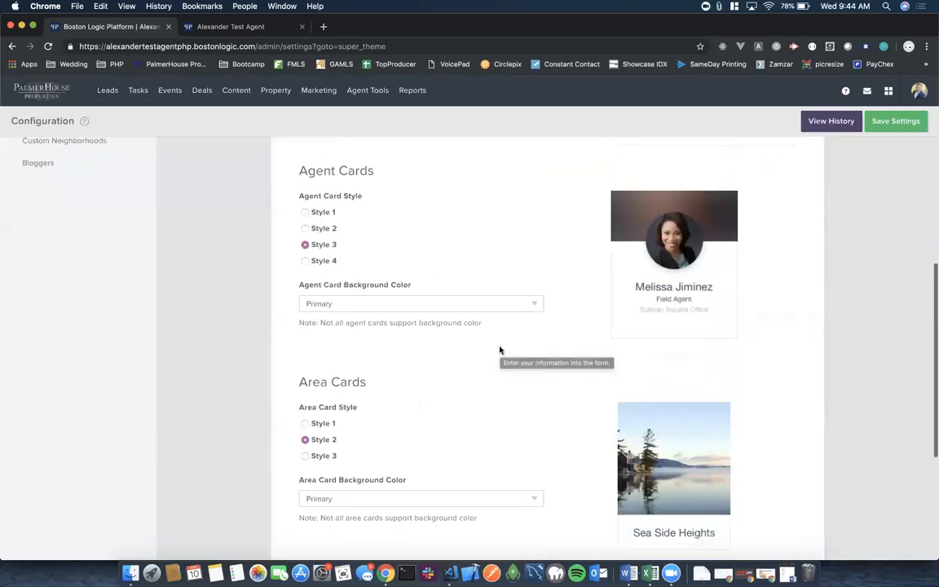
pyautogui.scroll(-3, 504, 383)
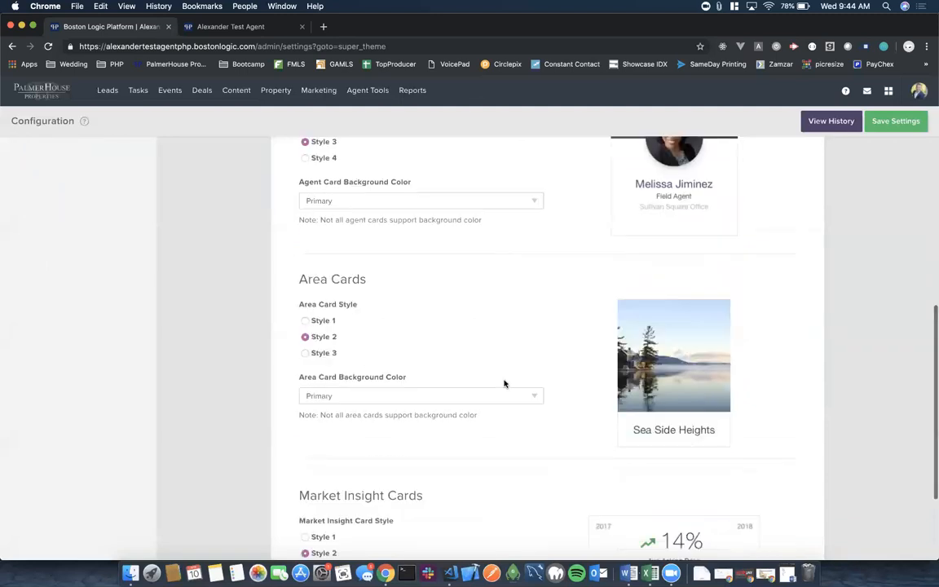
pyautogui.scroll(-1, 504, 383)
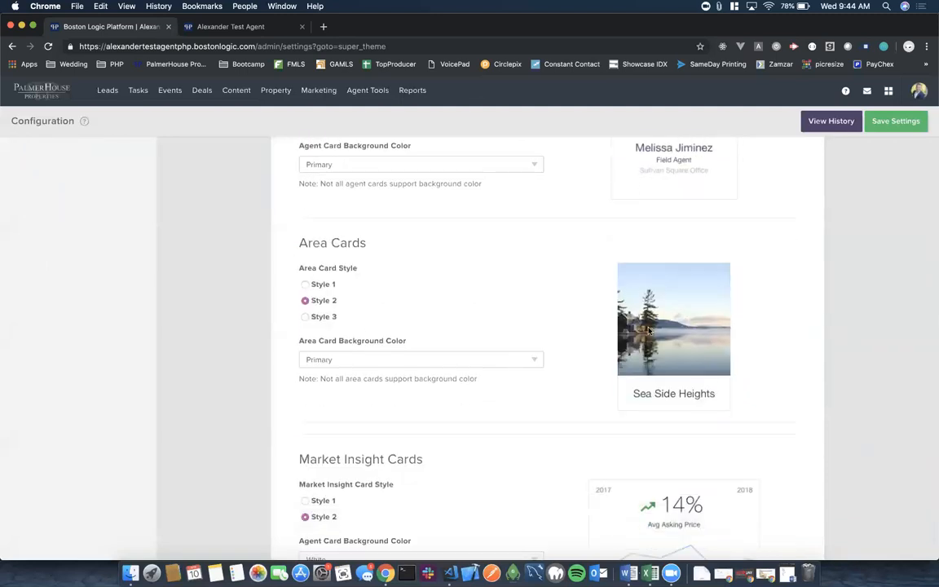
pyautogui.click(305, 285)
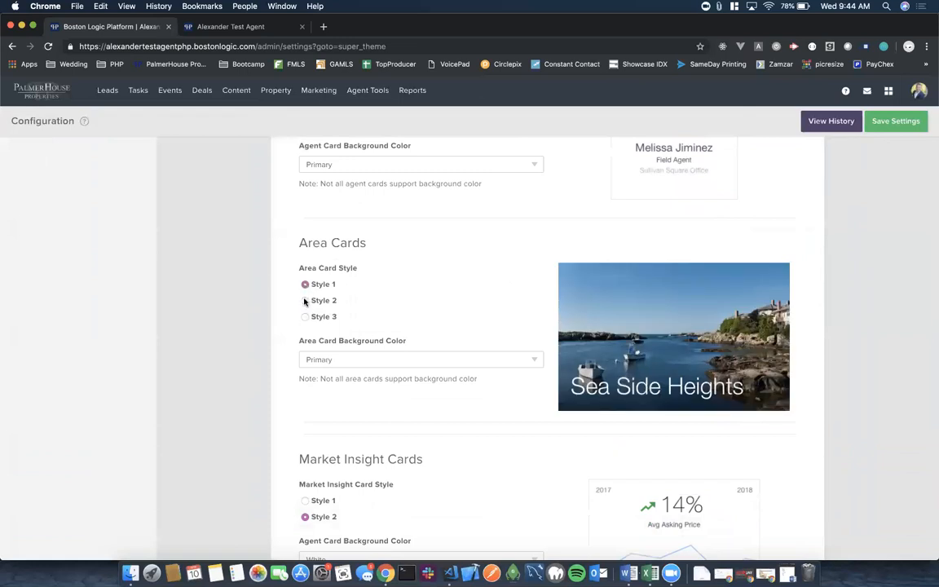
pyautogui.click(305, 300)
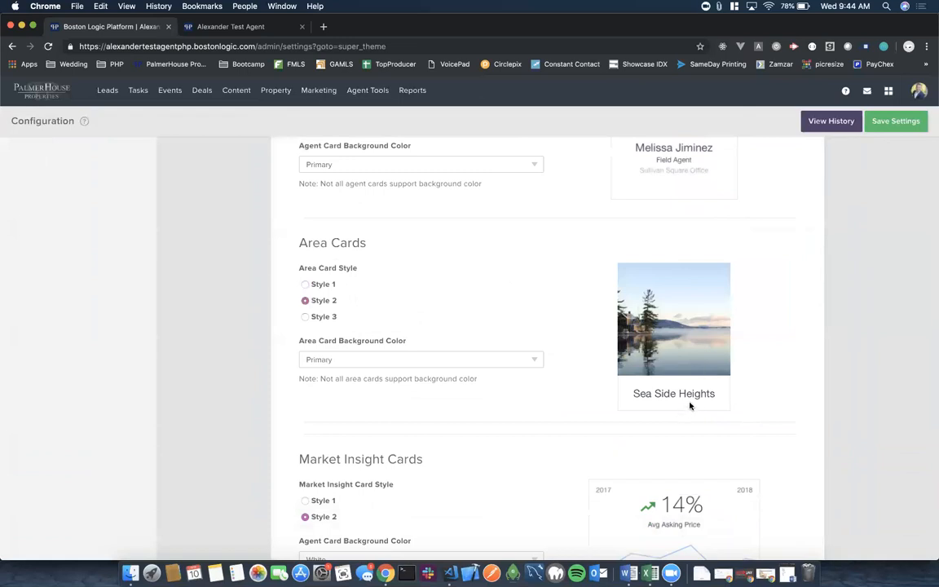
pyautogui.click(305, 317)
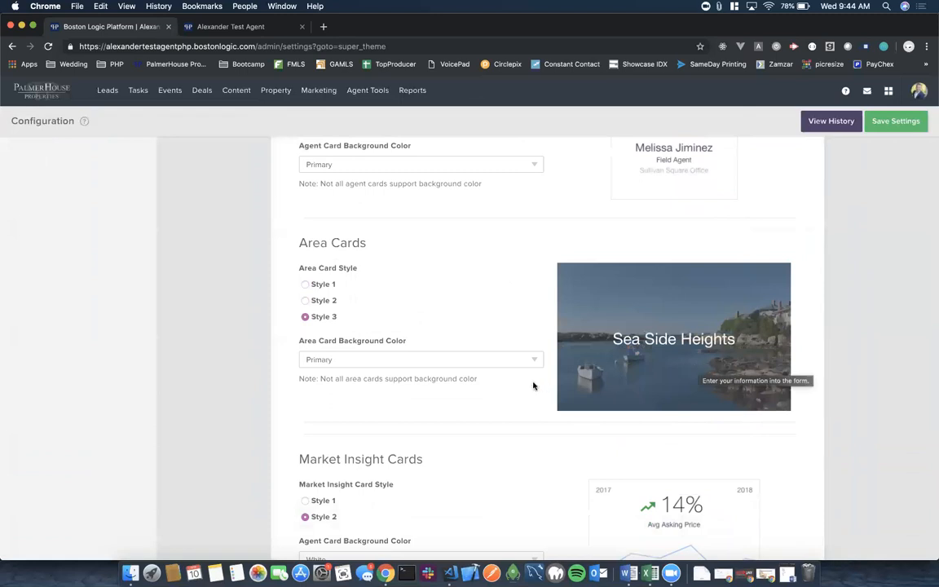
# Keep market insight cards at Style 2 with a White background after previewing Style 1.
pyautogui.scroll(-2, 492, 411)
pyautogui.scroll(-2, 491, 411)
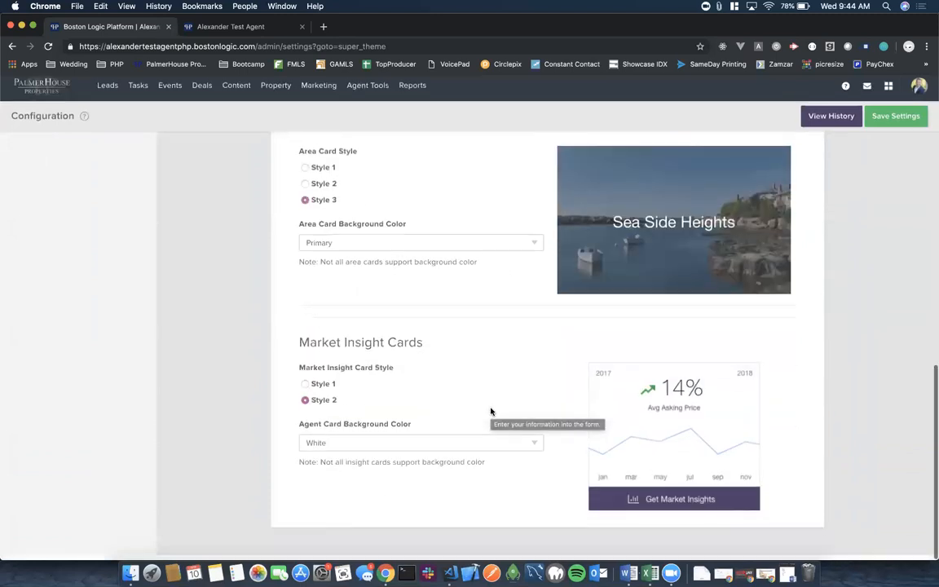
pyautogui.click(305, 390)
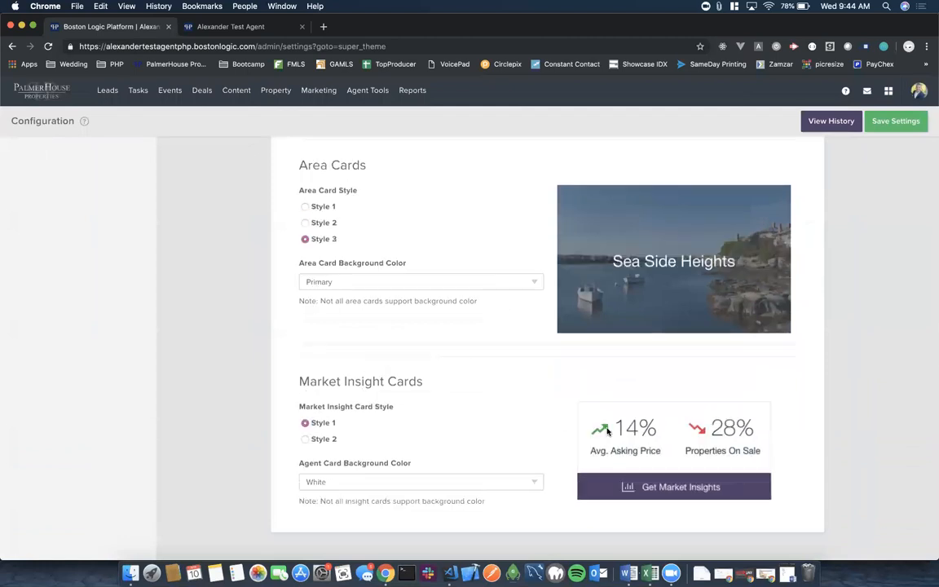
pyautogui.click(304, 439)
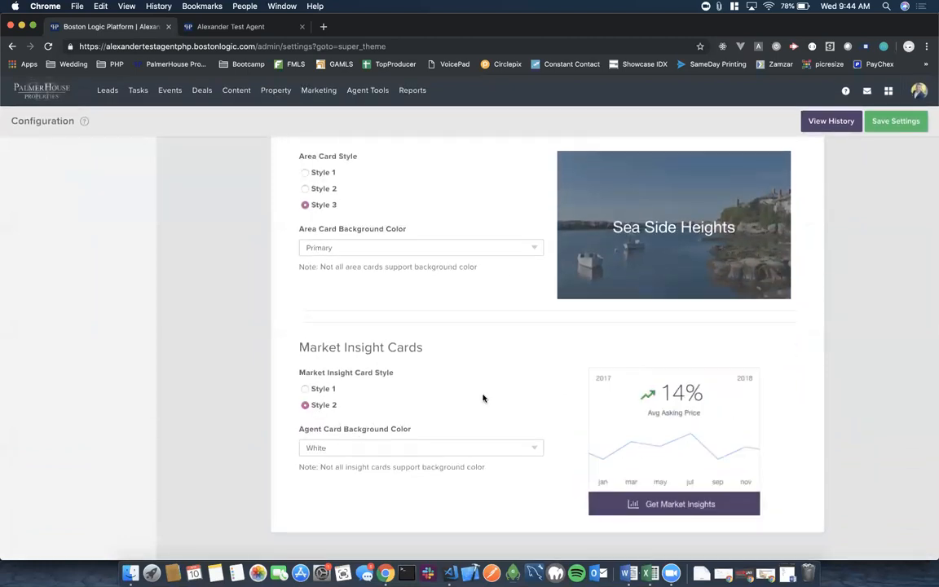
pyautogui.click(531, 448)
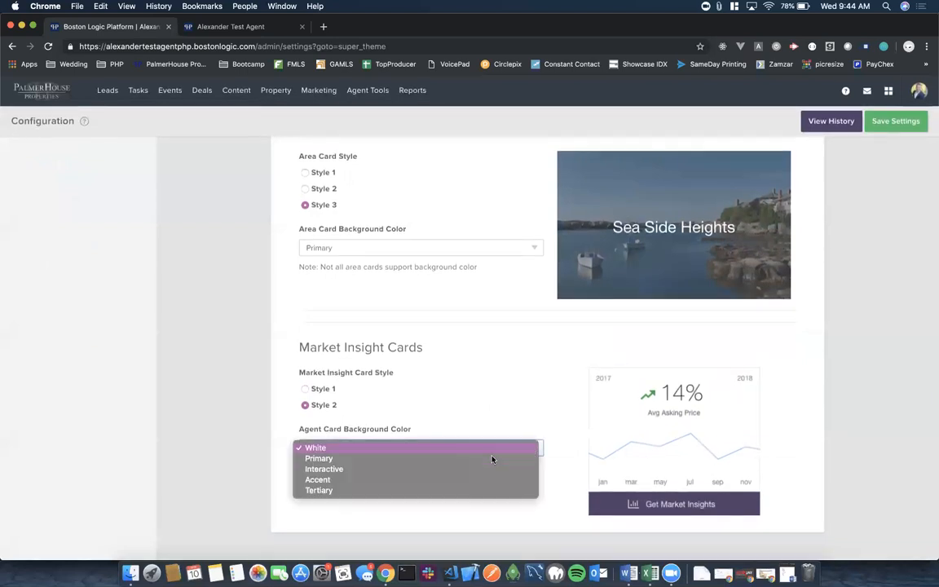
pyautogui.click(324, 449)
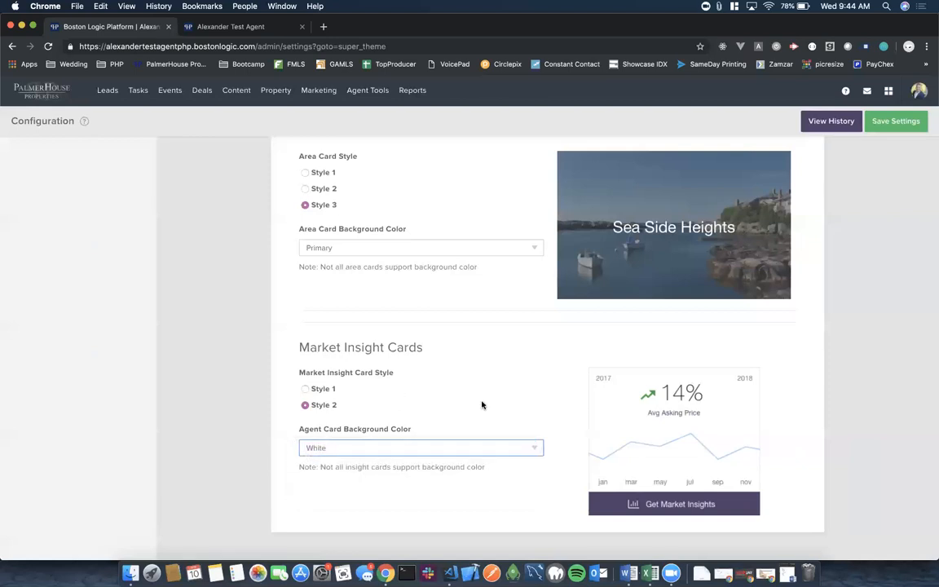
# Go to the Homepage Design settings.
pyautogui.scroll(10, 481, 405)
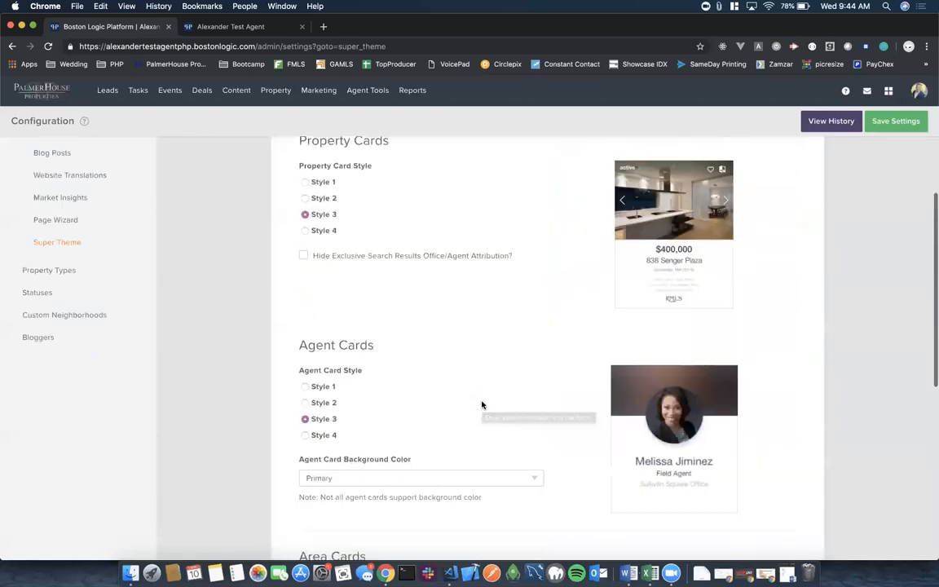
pyautogui.scroll(3, 482, 404)
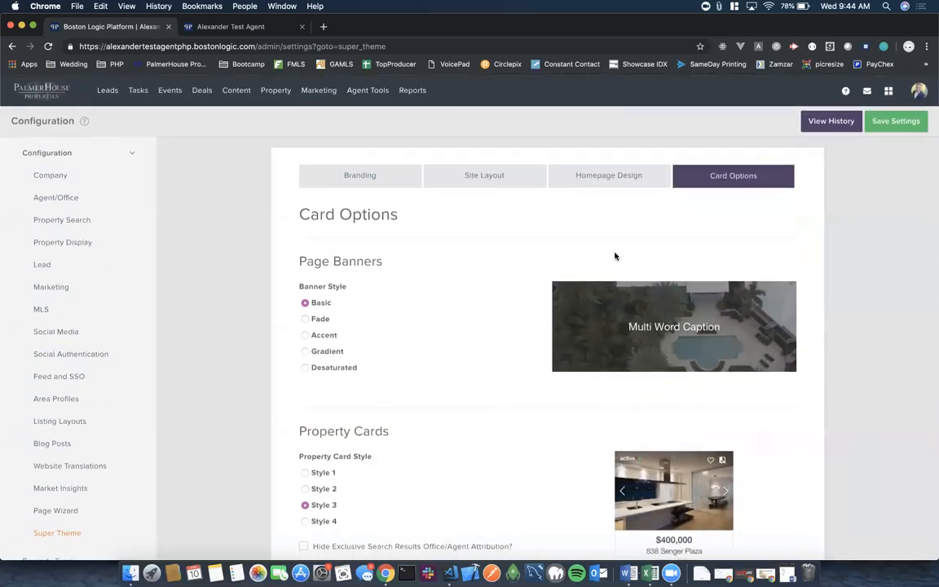
pyautogui.click(597, 182)
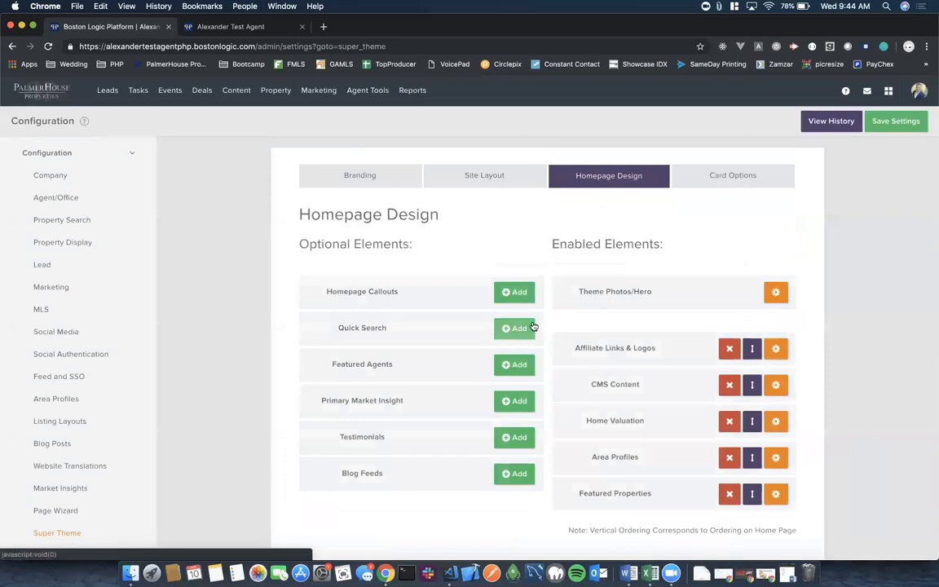
# Scan the enabled homepage elements list, then show the agent's live website tab.
pyautogui.scroll(-2, 533, 326)
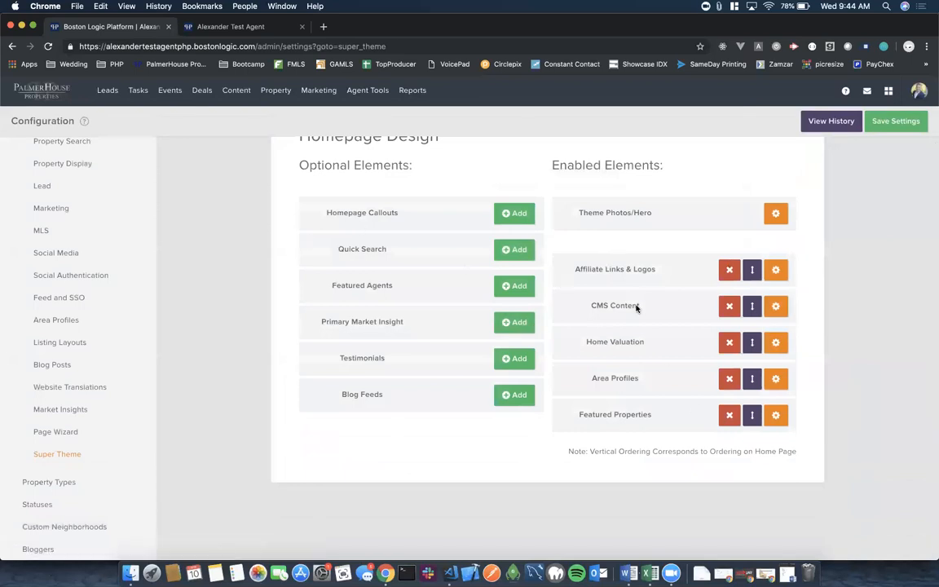
pyautogui.click(229, 29)
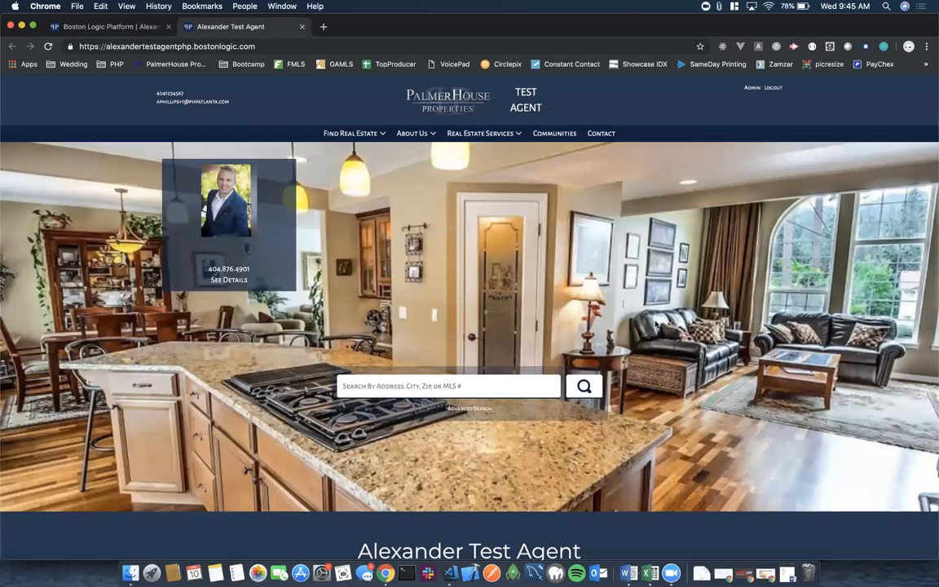
pyautogui.scroll(-5, 656, 324)
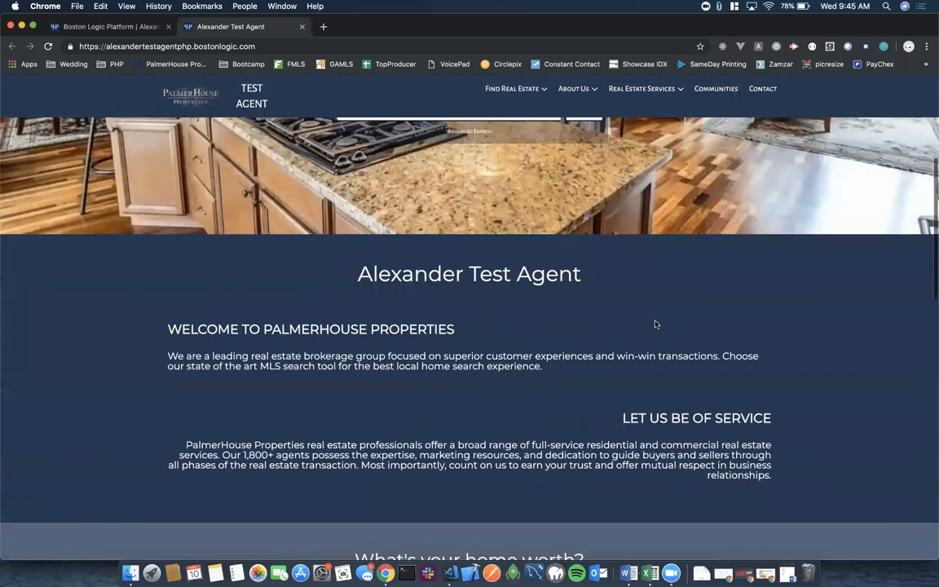
pyautogui.scroll(-1, 656, 324)
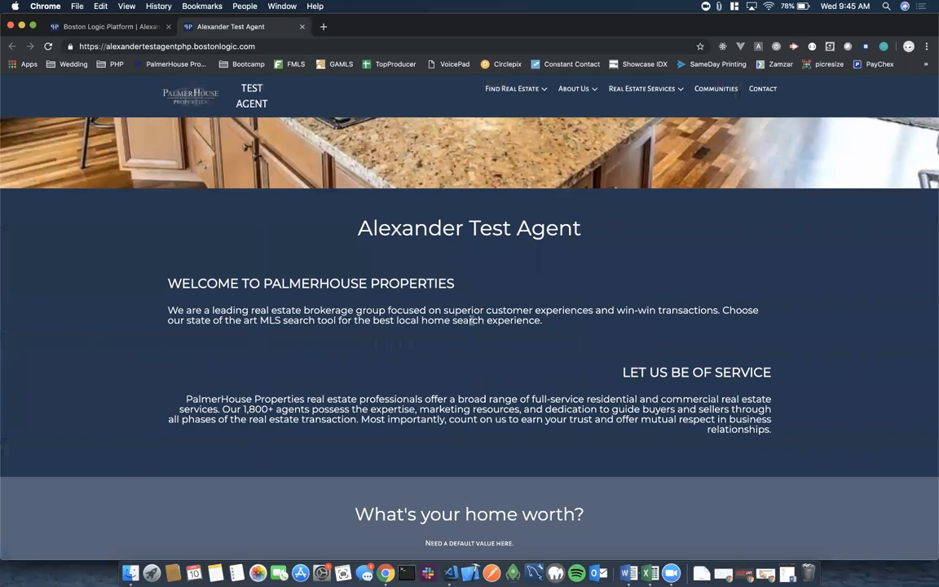
pyautogui.scroll(-4, 471, 320)
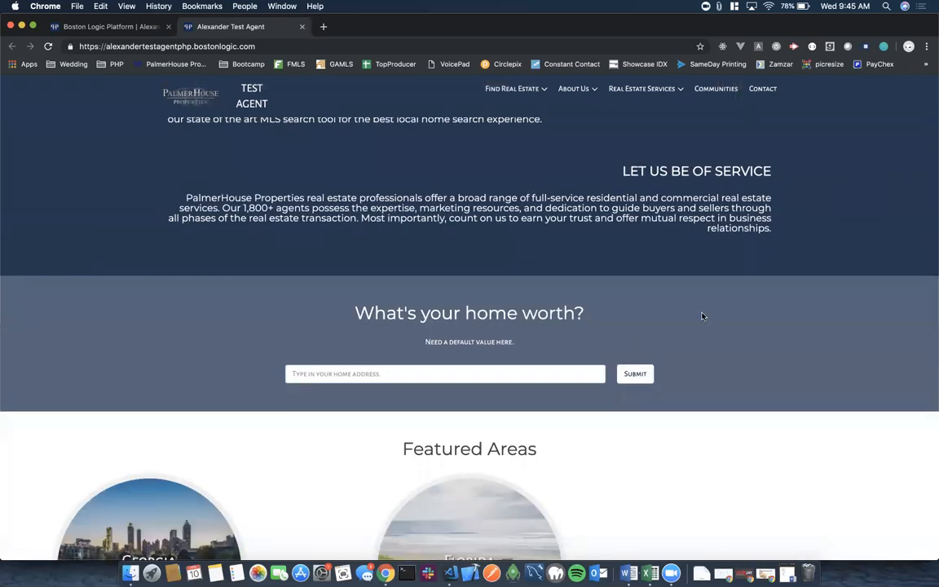
pyautogui.scroll(-2, 702, 318)
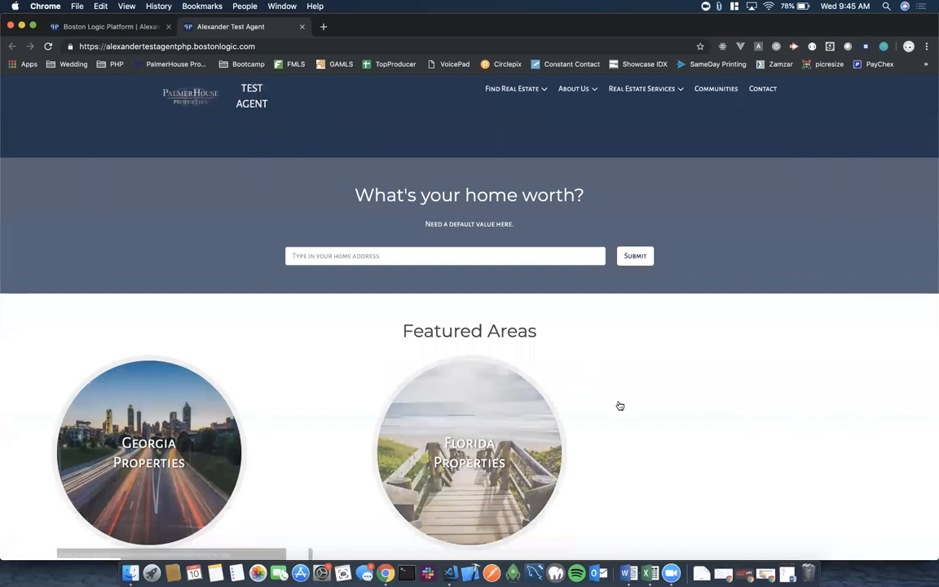
pyautogui.scroll(-11, 618, 405)
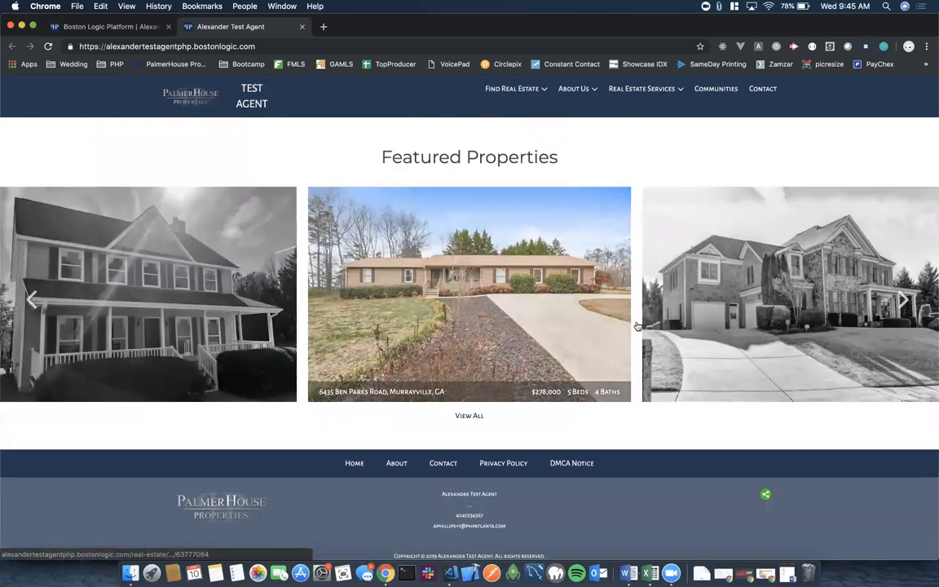
pyautogui.scroll(-1, 469, 367)
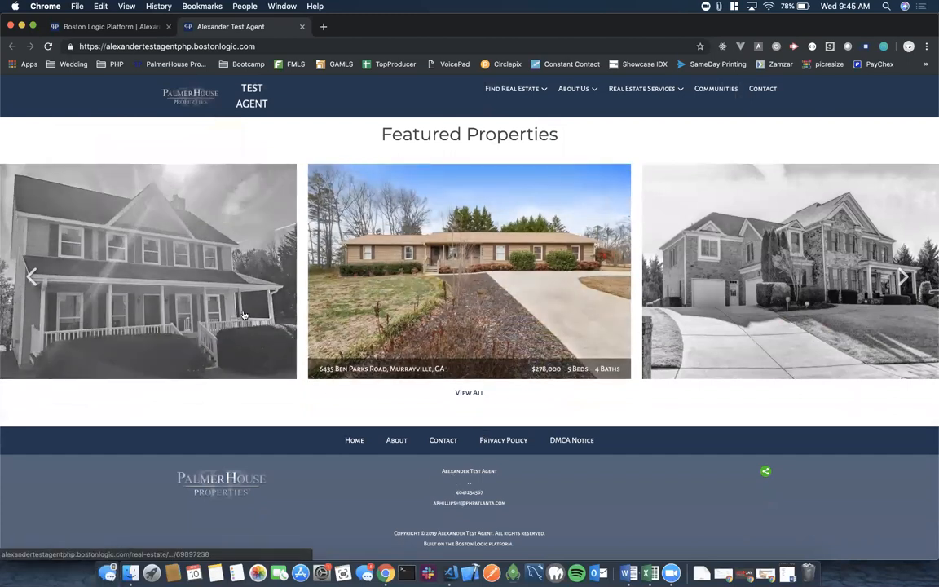
# Back in Homepage Design, remove Affiliate Links & Logos and open the Theme Photos/Hero gear settings.
pyautogui.click(123, 30)
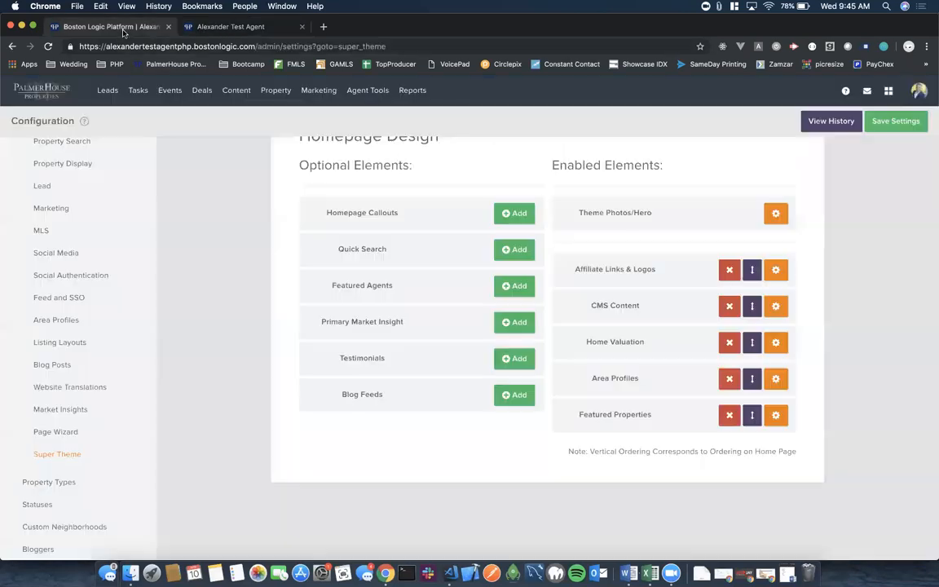
pyautogui.scroll(2, 456, 322)
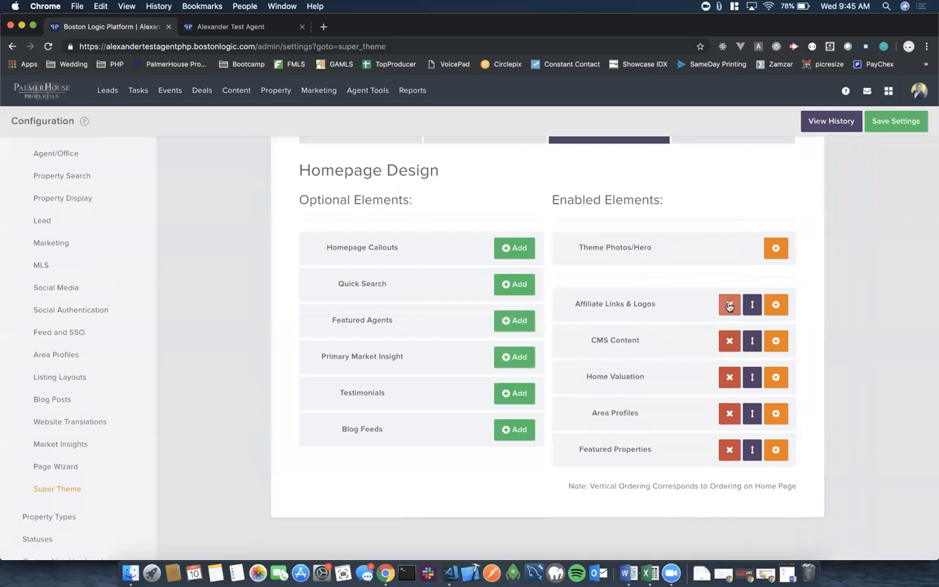
pyautogui.click(729, 304)
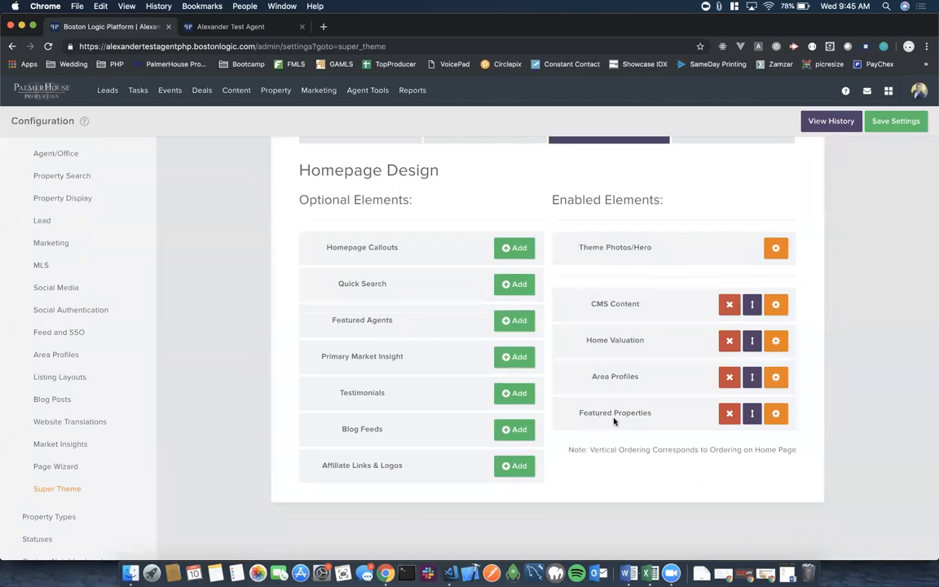
pyautogui.click(775, 249)
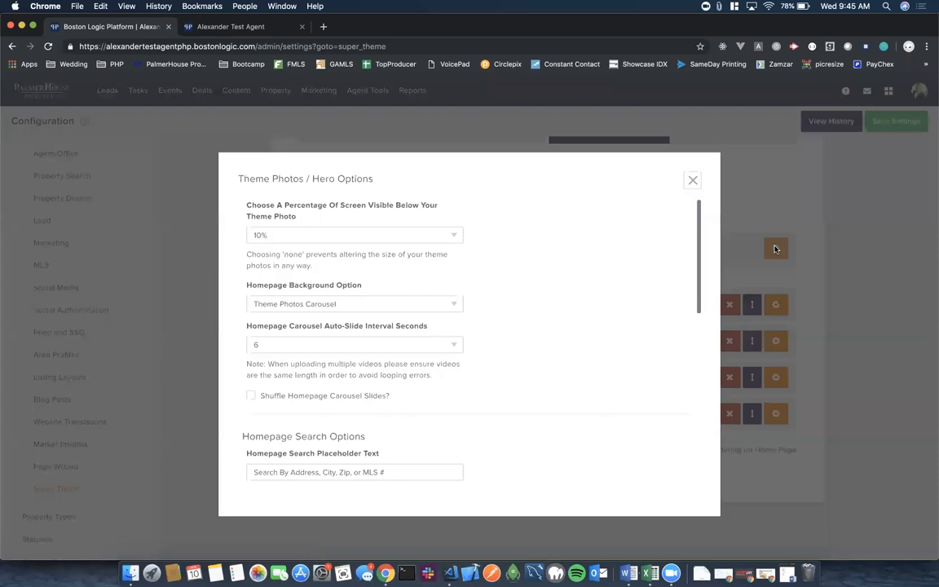
# Close and reopen the Theme Photos/Hero options dialog.
pyautogui.scroll(-15, 544, 349)
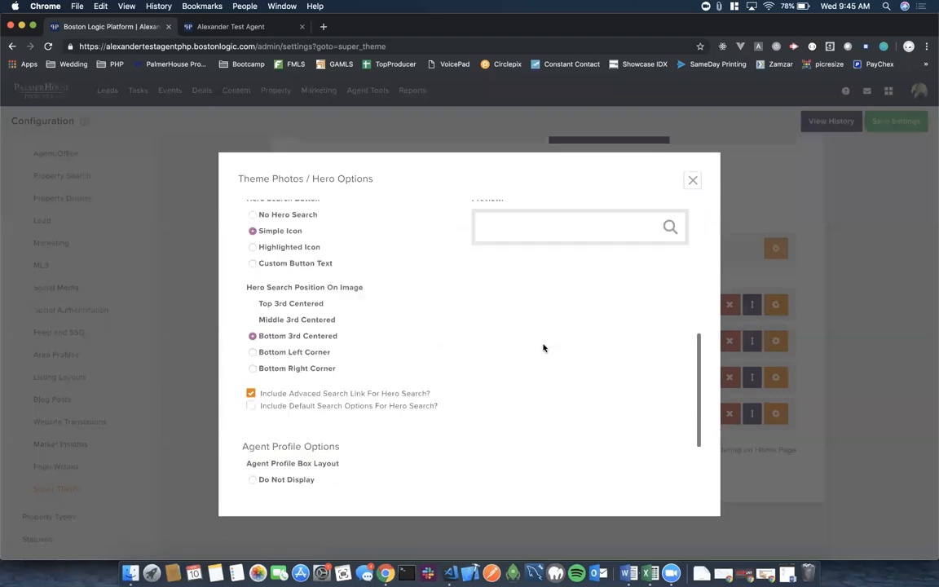
pyautogui.scroll(15, 543, 348)
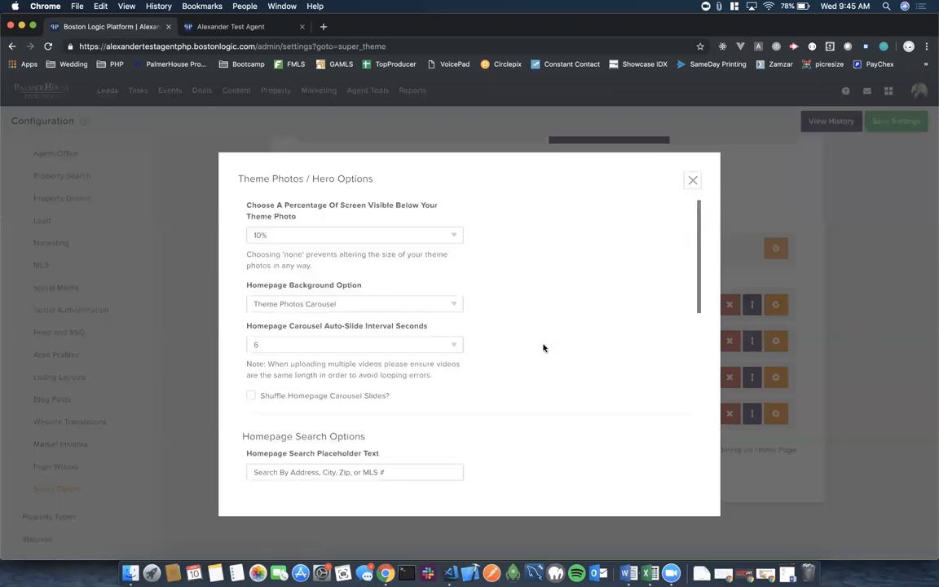
pyautogui.click(693, 180)
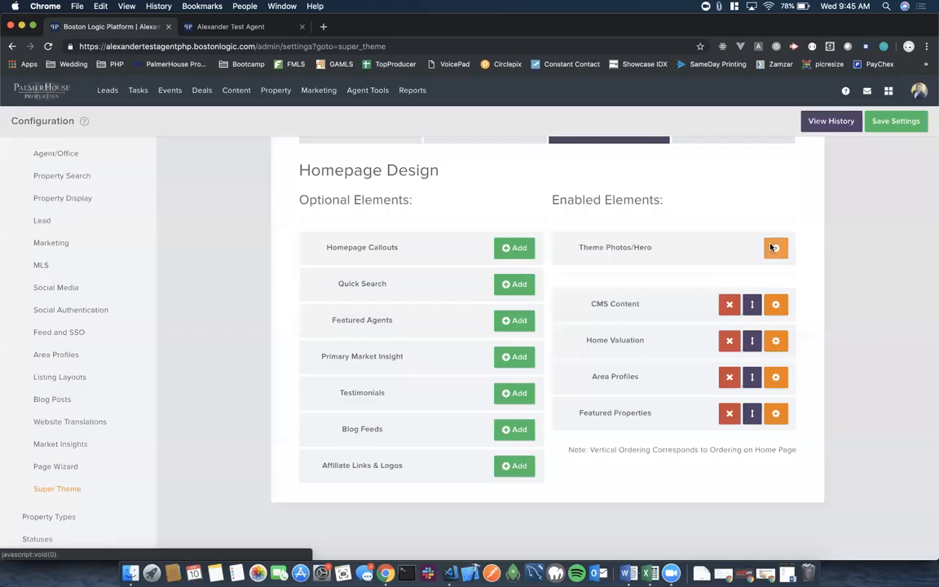
pyautogui.click(773, 248)
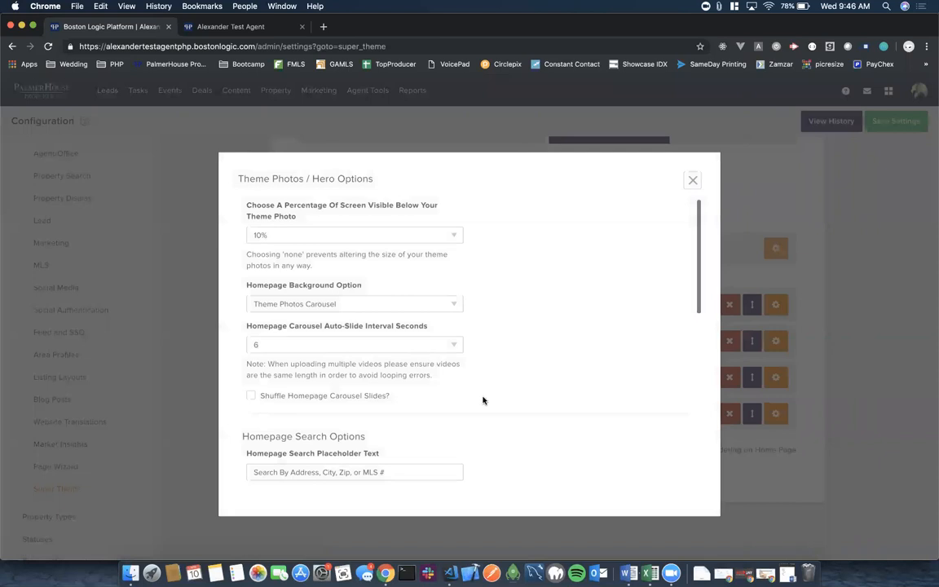
# Give the hero search a custom button reading 'Search' instead of 'Submit'.
pyautogui.scroll(-5, 483, 400)
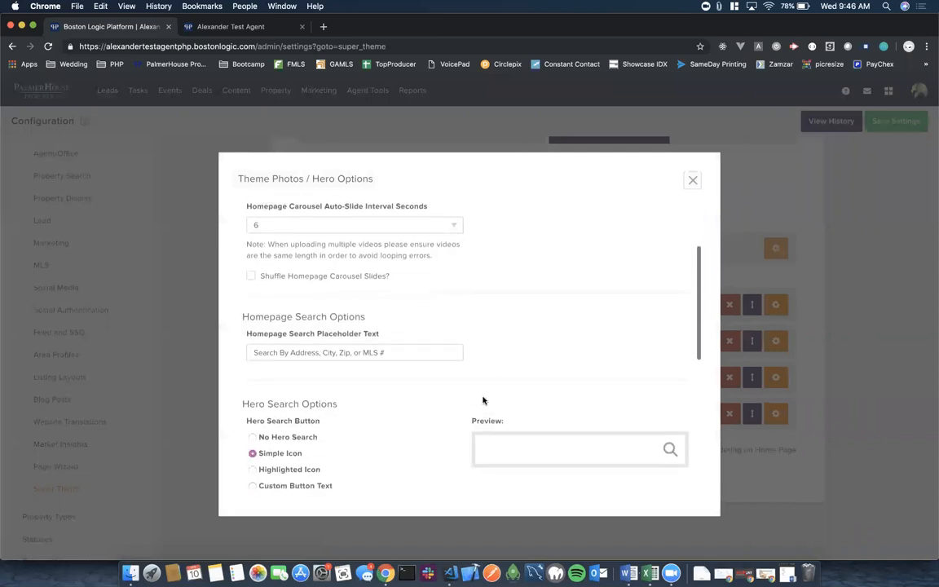
pyautogui.scroll(-1, 483, 399)
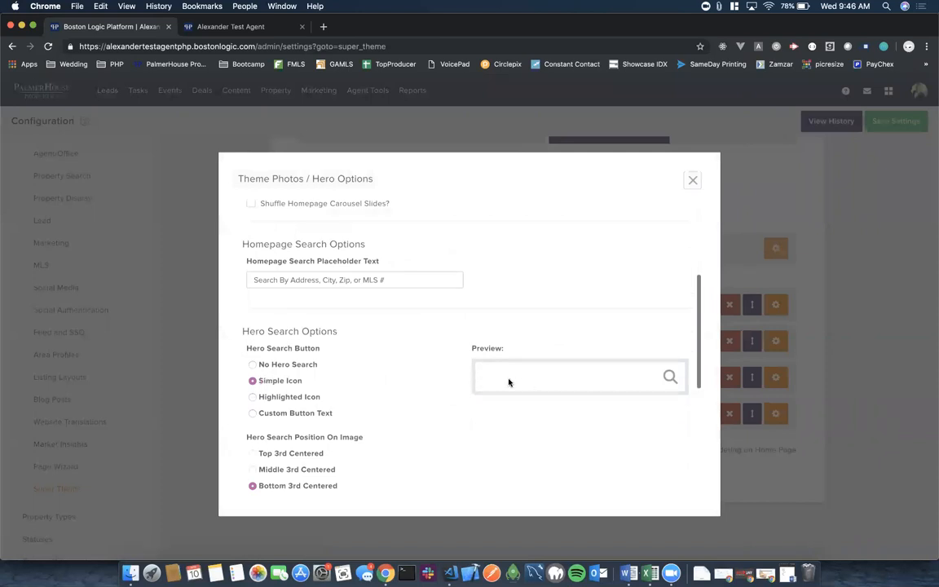
pyautogui.click(252, 397)
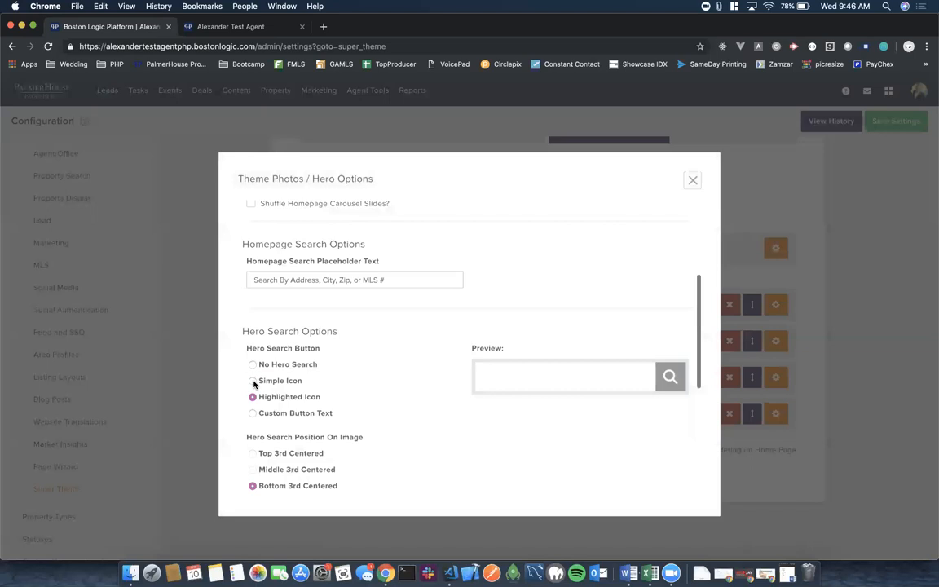
pyautogui.click(252, 381)
pyautogui.click(253, 413)
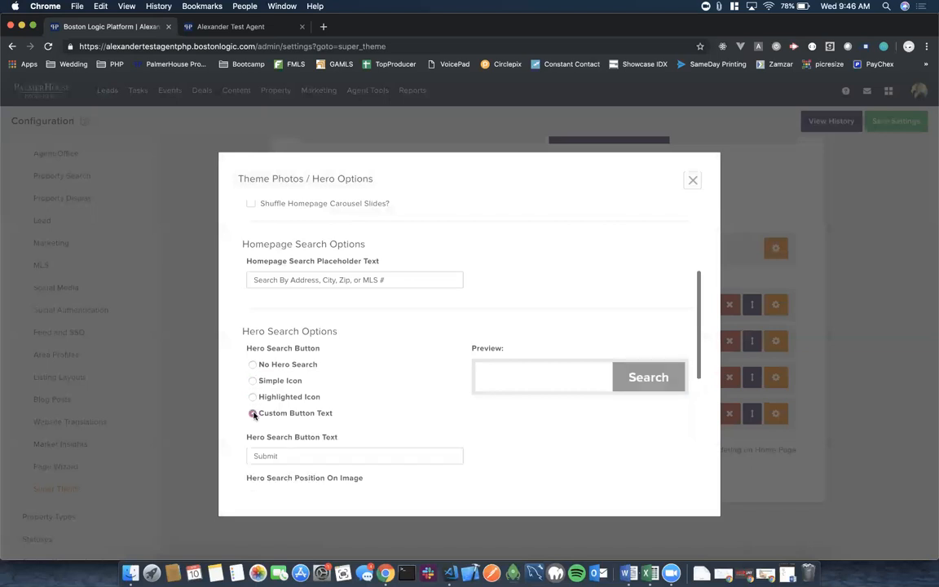
pyautogui.doubleClick(288, 459)
pyautogui.write('Sea')
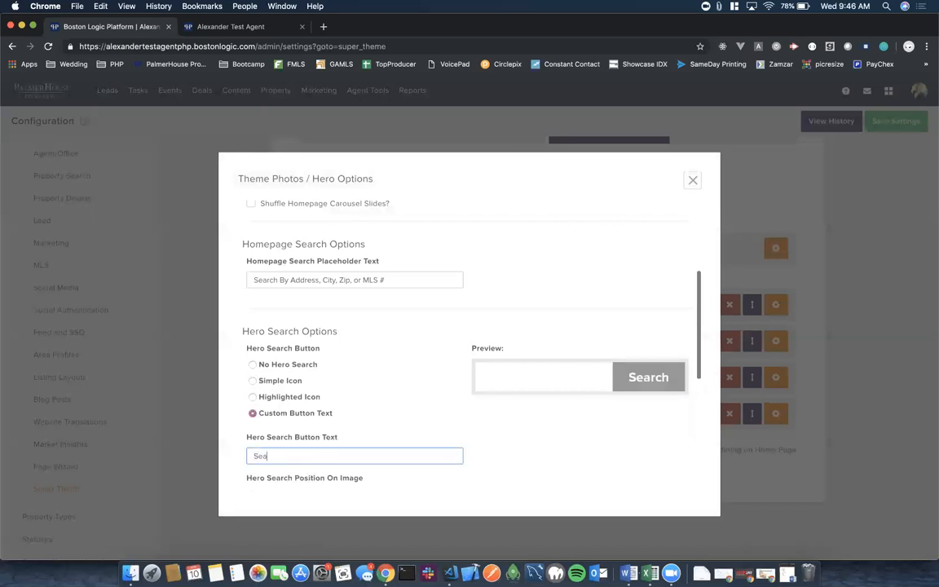
pyautogui.click(584, 457)
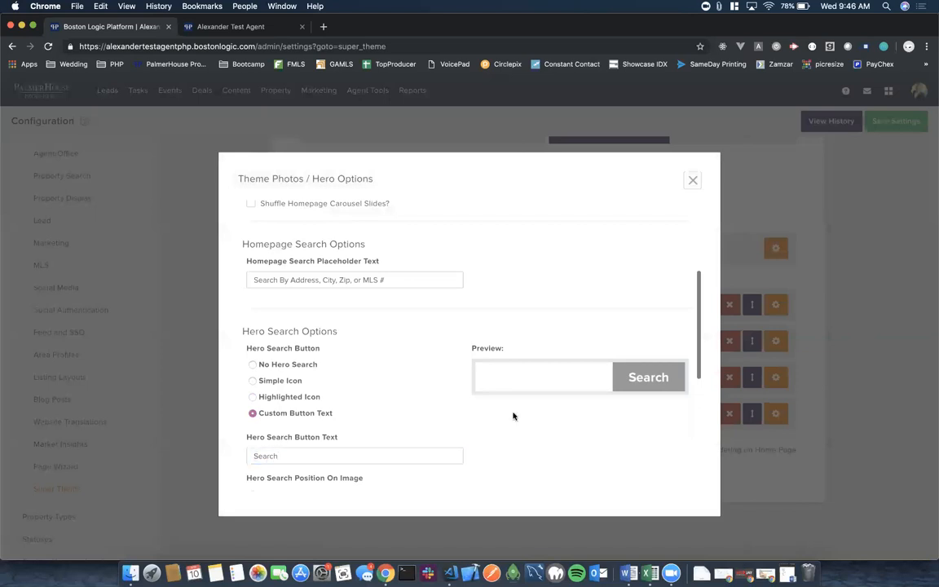
# Move the hero search position to Bottom Left Corner instead of Bottom 3rd Centered.
pyautogui.scroll(-3, 514, 415)
pyautogui.scroll(-2, 513, 415)
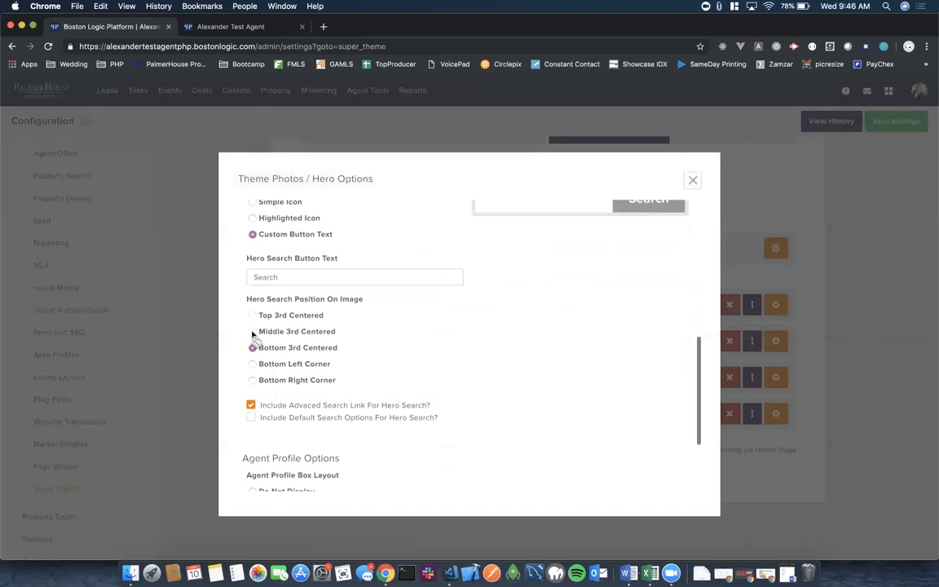
pyautogui.click(253, 364)
pyautogui.scroll(-3, 440, 354)
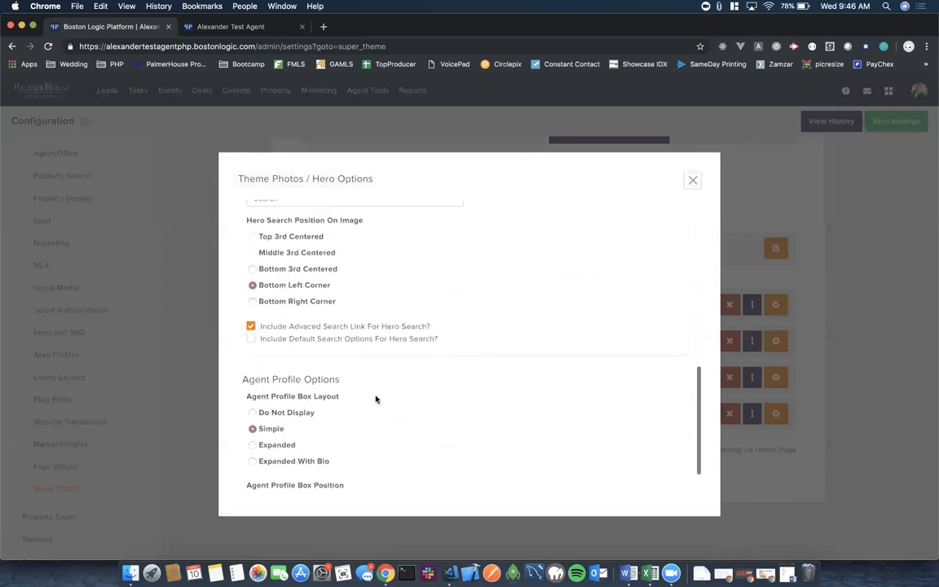
pyautogui.scroll(-2, 376, 398)
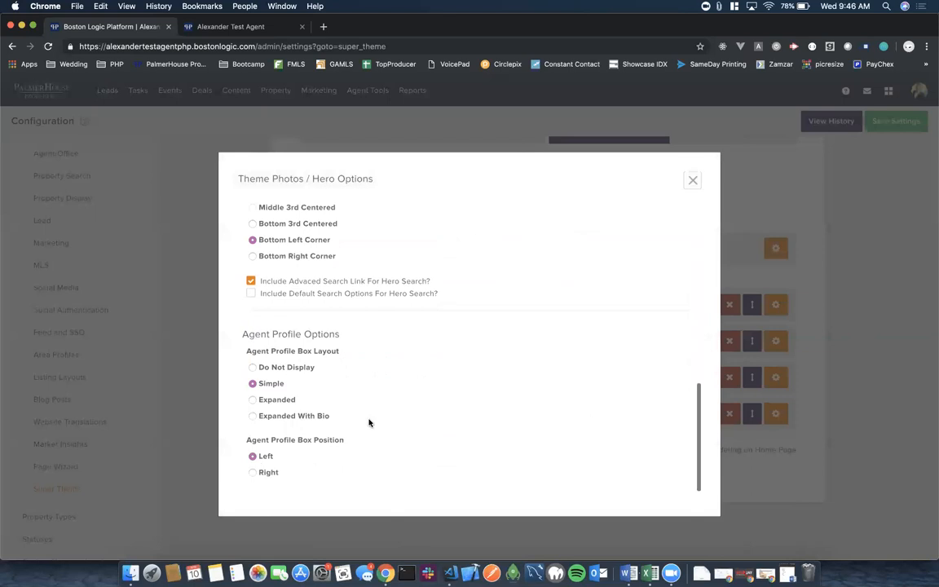
pyautogui.scroll(20, 368, 422)
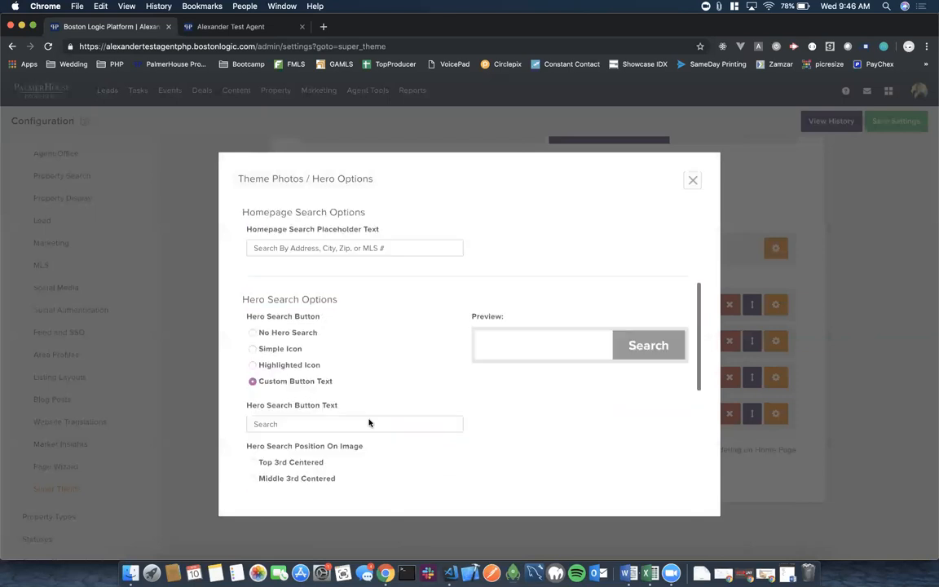
# Close the hero options and open Content > Theme Photos in a new tab.
pyautogui.click(692, 183)
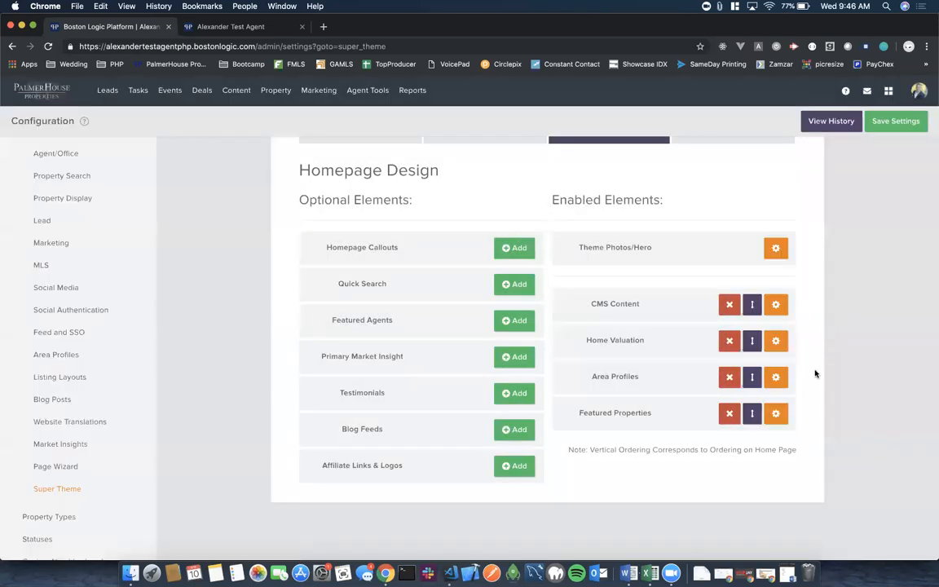
pyautogui.scroll(2, 815, 374)
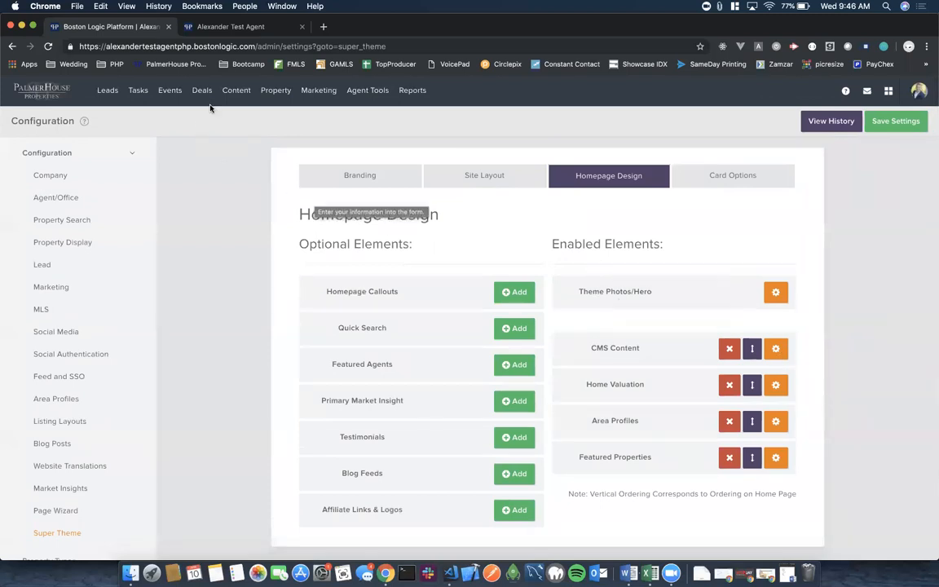
pyautogui.moveTo(234, 92)
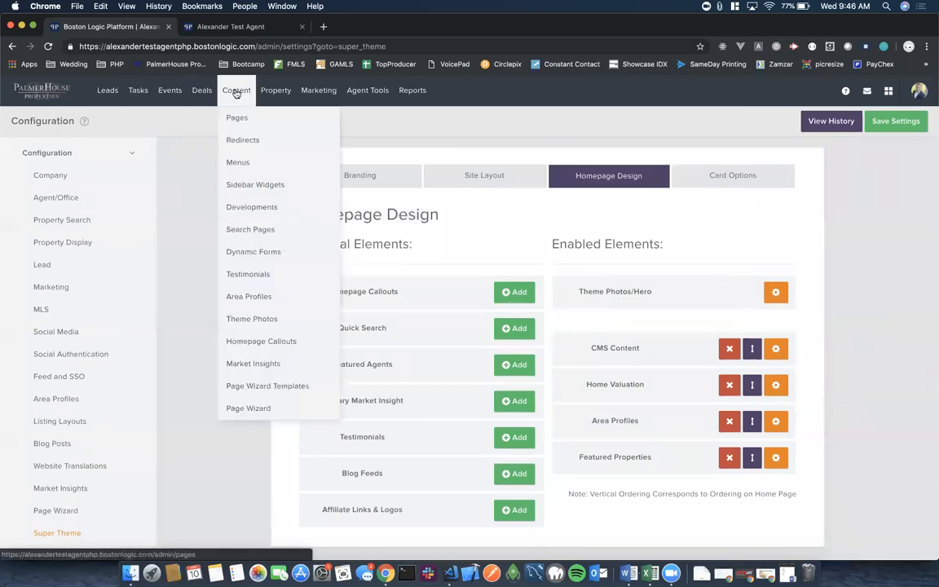
pyautogui.rightClick(247, 324)
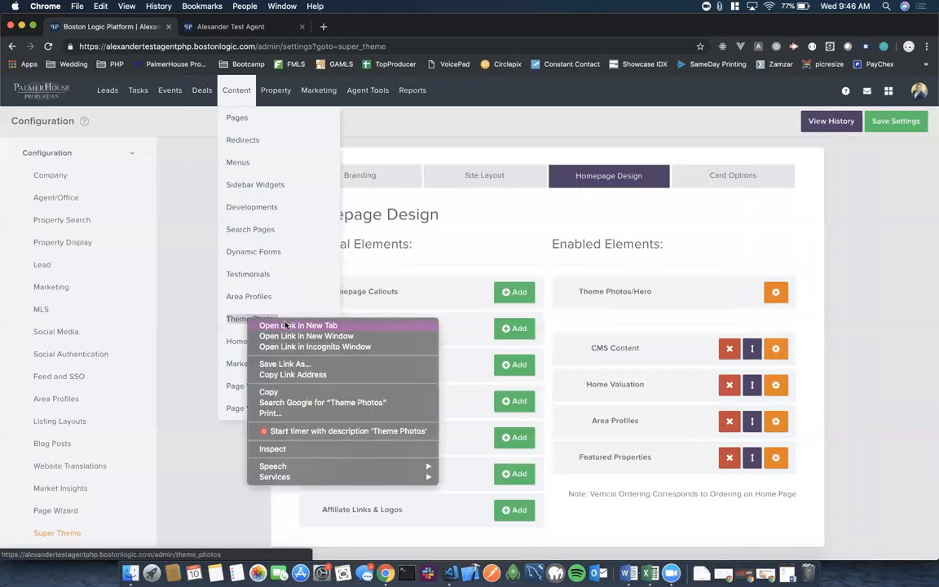
pyautogui.click(285, 326)
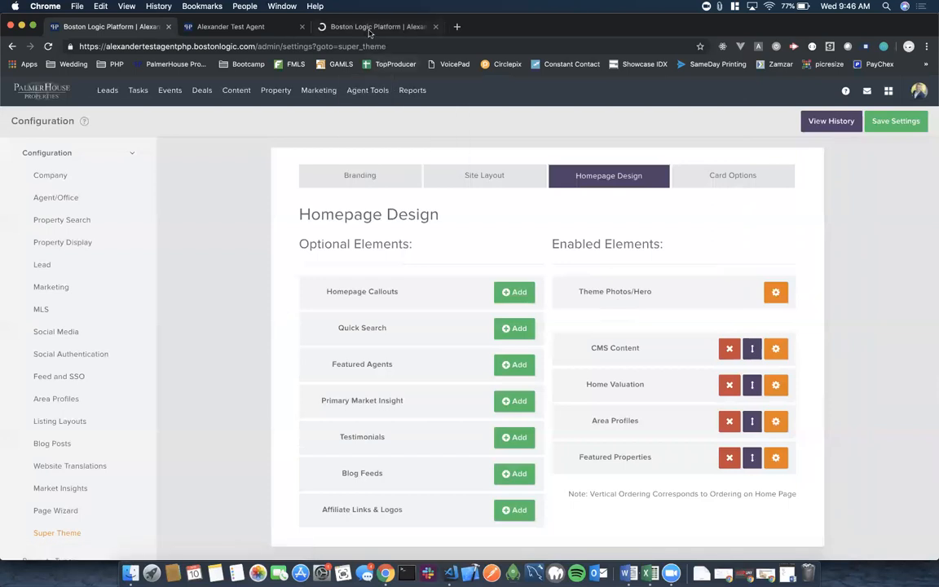
pyautogui.click(368, 27)
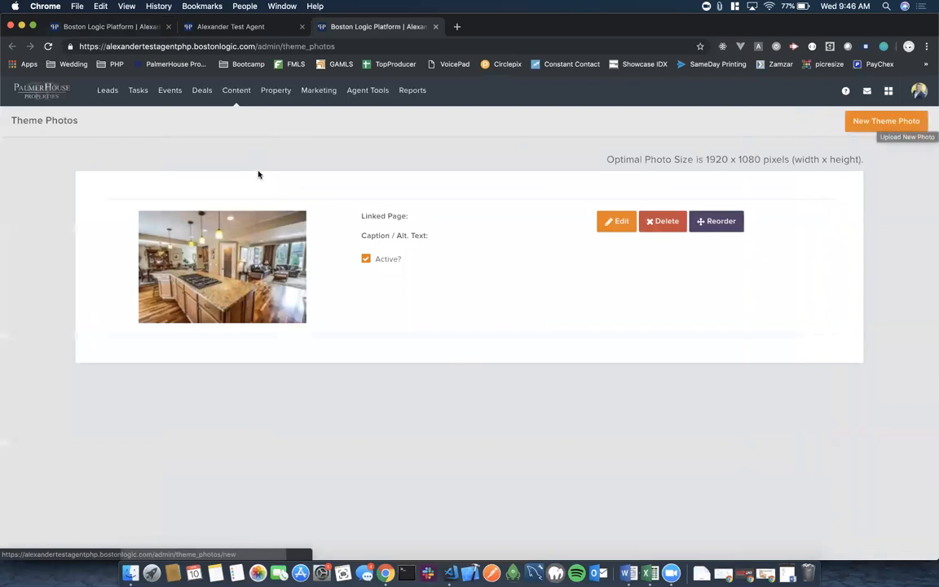
# Glance back at Homepage Design, then return to the Theme Photos tab.
pyautogui.click(114, 27)
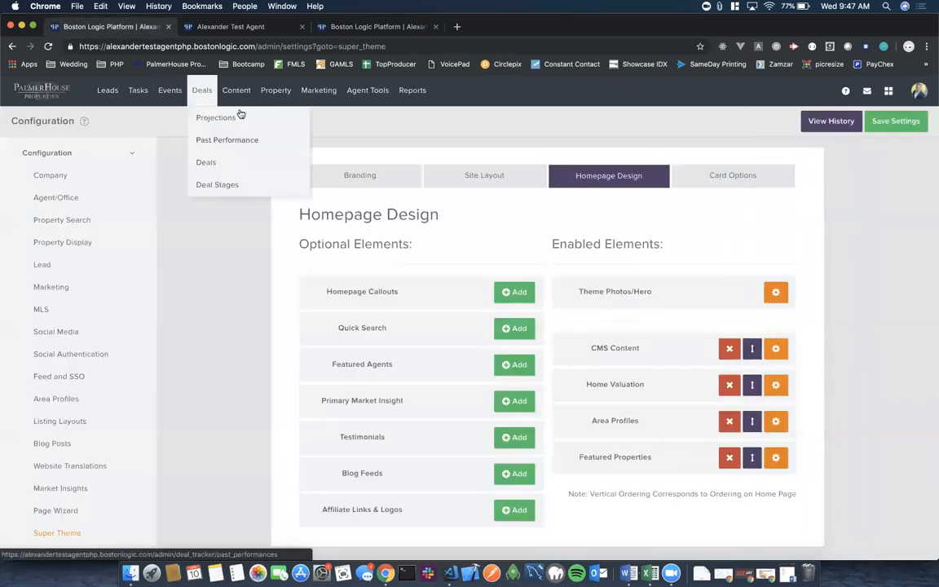
pyautogui.moveTo(239, 95)
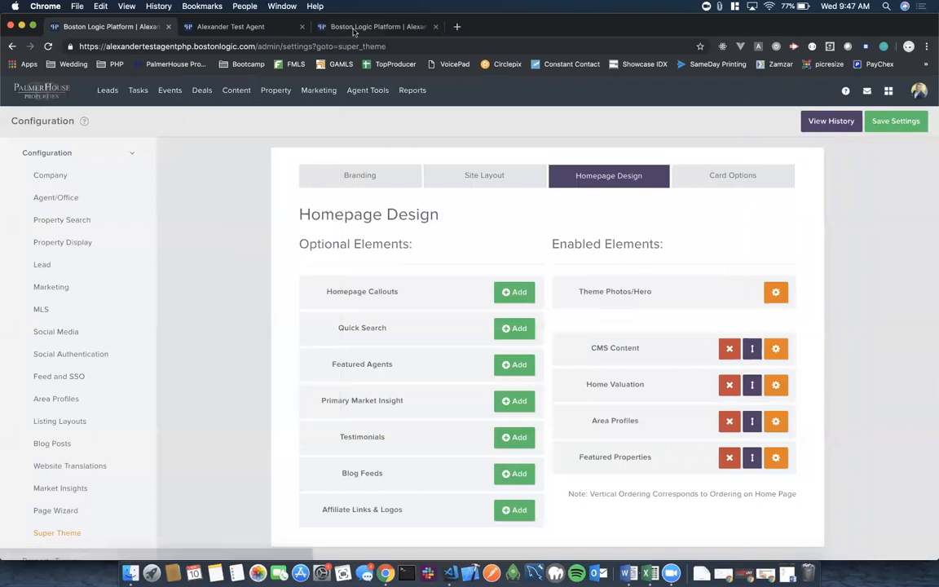
pyautogui.click(320, 29)
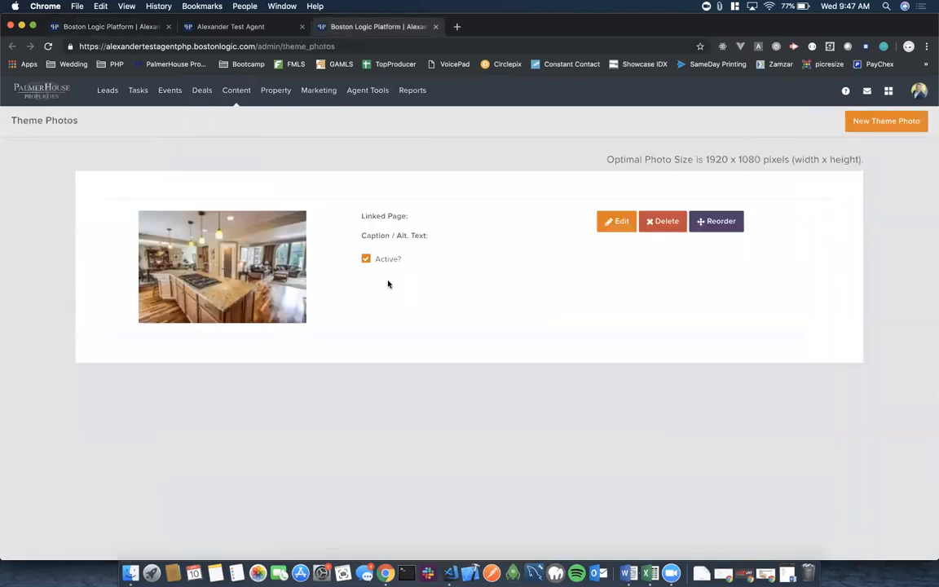
# Create a new theme photo by uploading a JPEG image from the Desktop.
pyautogui.click(879, 122)
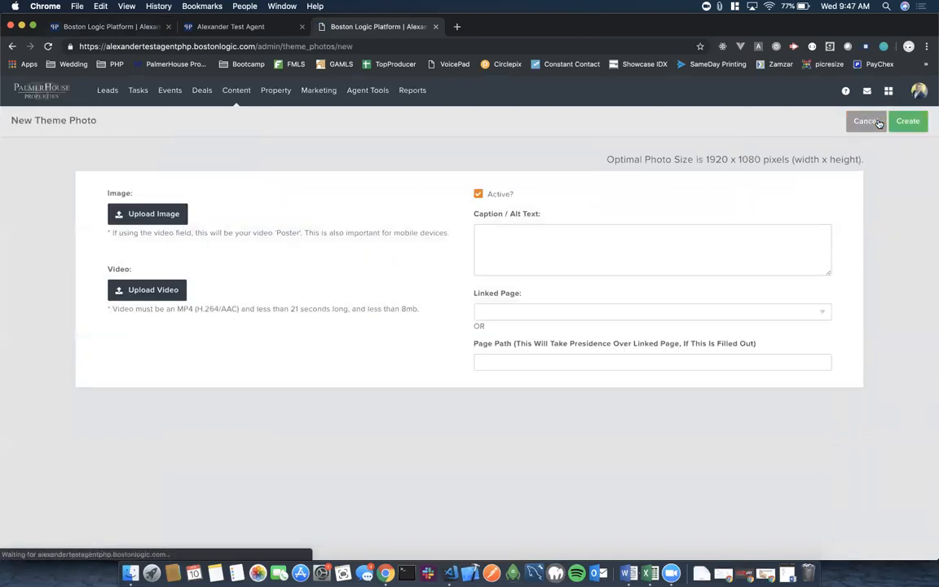
pyautogui.click(151, 215)
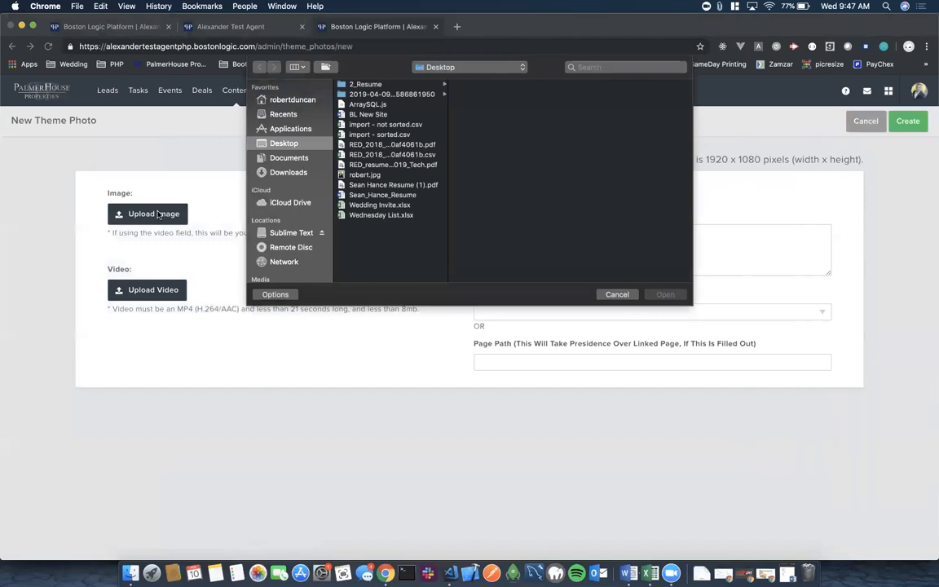
pyautogui.click(365, 175)
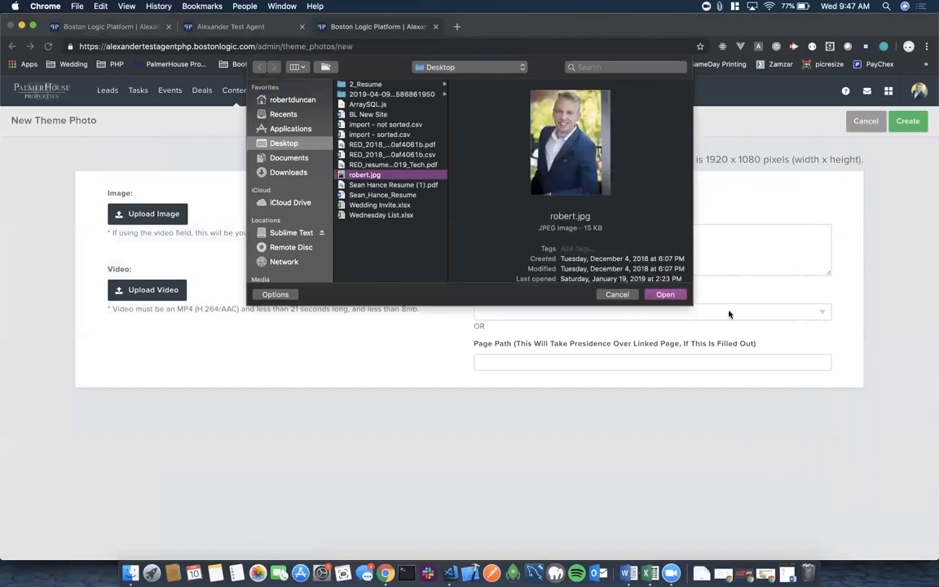
pyautogui.click(665, 295)
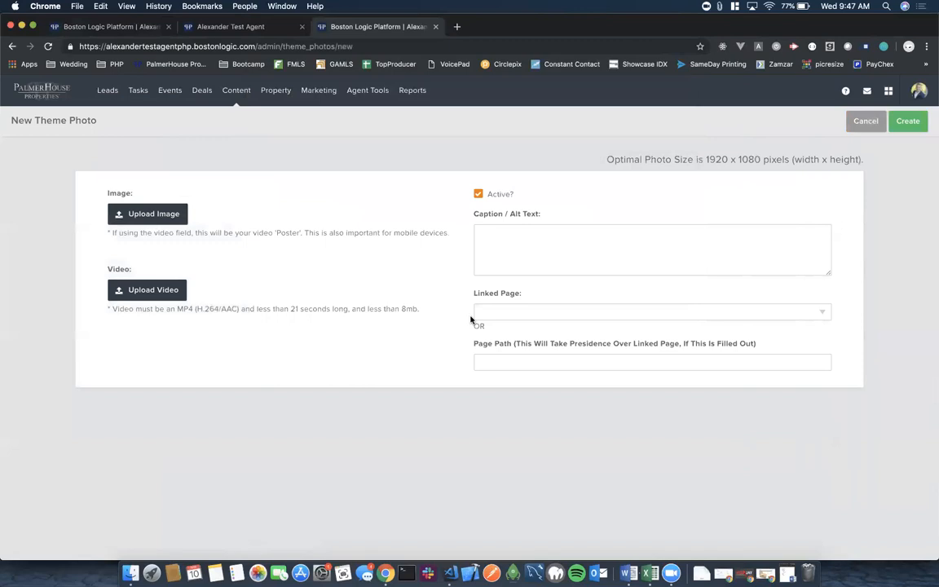
pyautogui.click(915, 125)
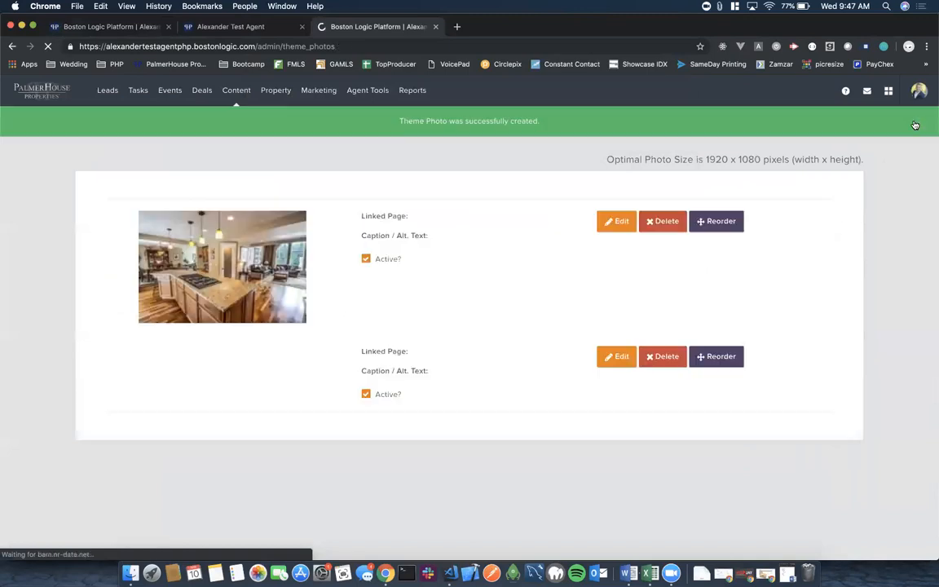
# Delete the agent portrait theme photo, leaving only the kitchen photo.
pyautogui.scroll(-2, 549, 332)
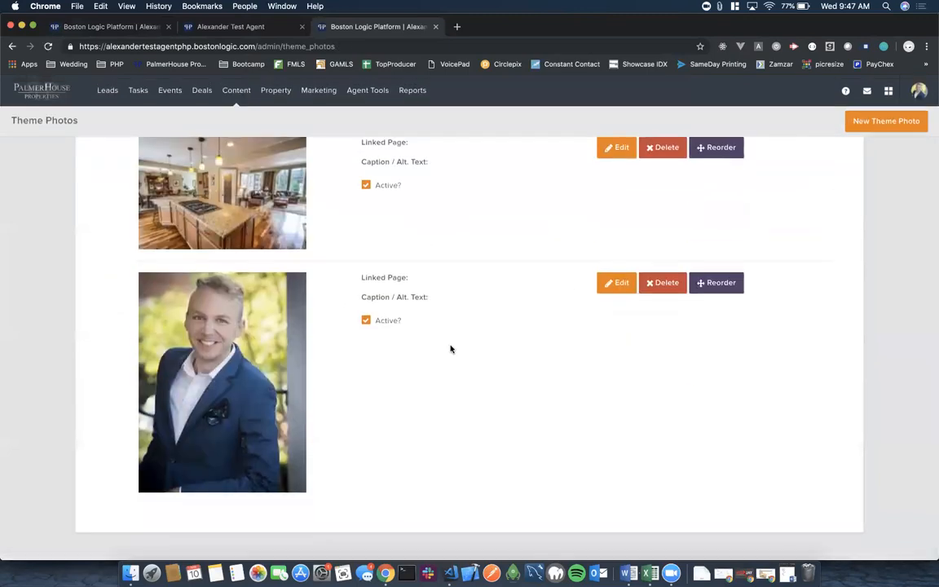
pyautogui.click(656, 287)
pyautogui.click(562, 109)
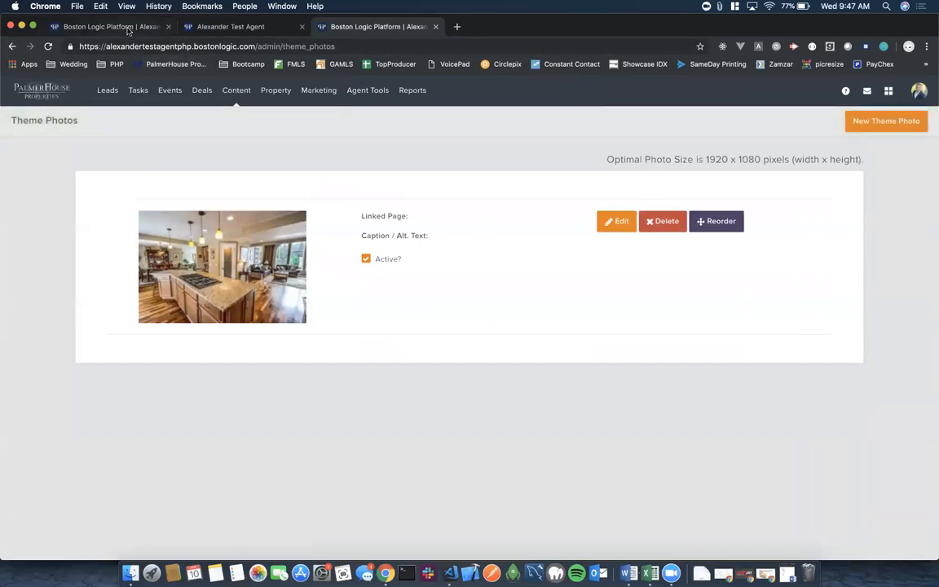
# Close the Theme Photos tab and return to Homepage Design, viewing CMS Content options without changes.
pyautogui.click(435, 27)
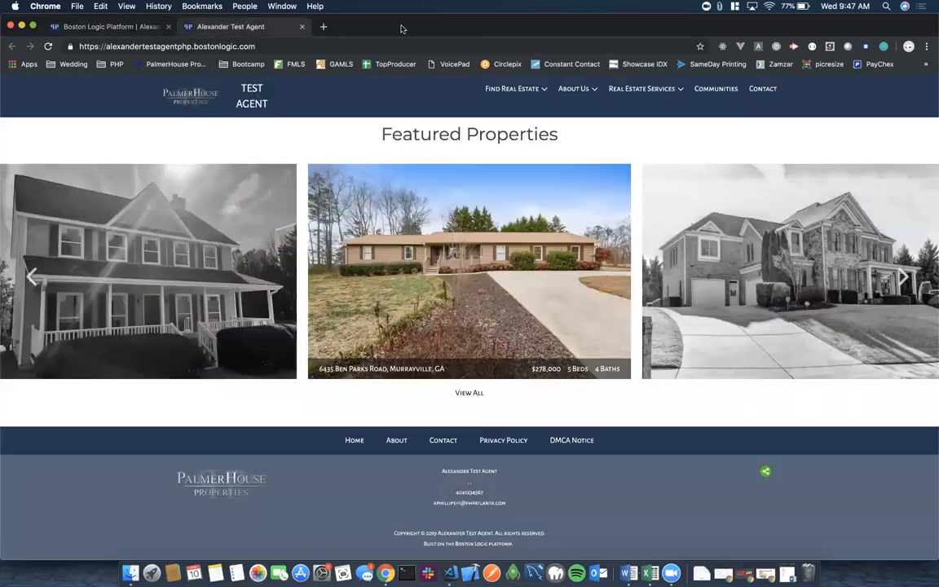
pyautogui.click(107, 28)
pyautogui.scroll(-2, 682, 463)
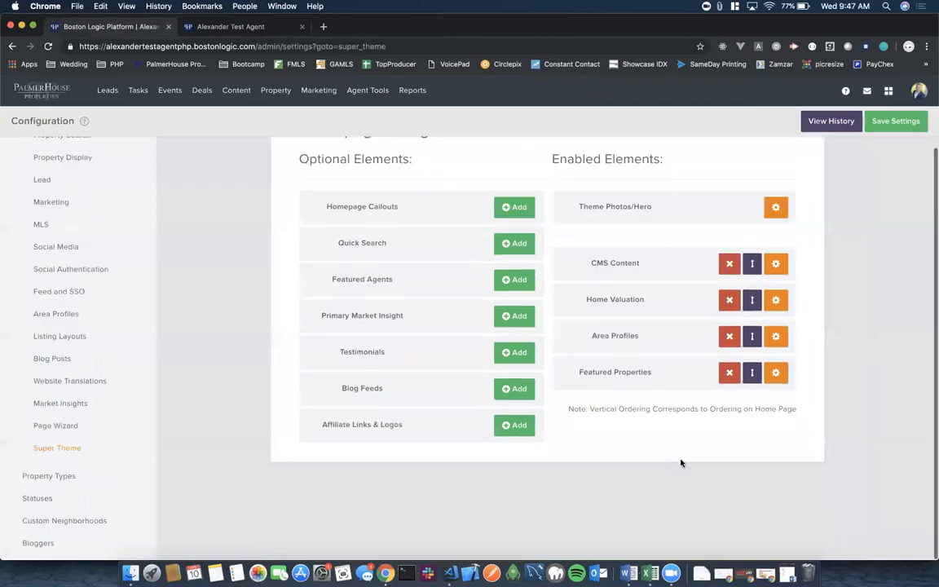
pyautogui.click(775, 264)
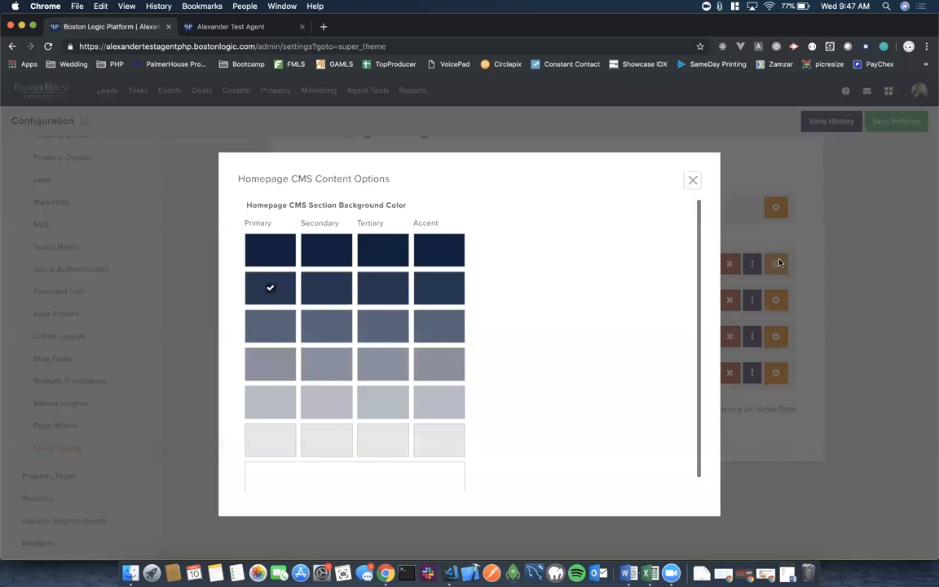
pyautogui.scroll(-1, 592, 307)
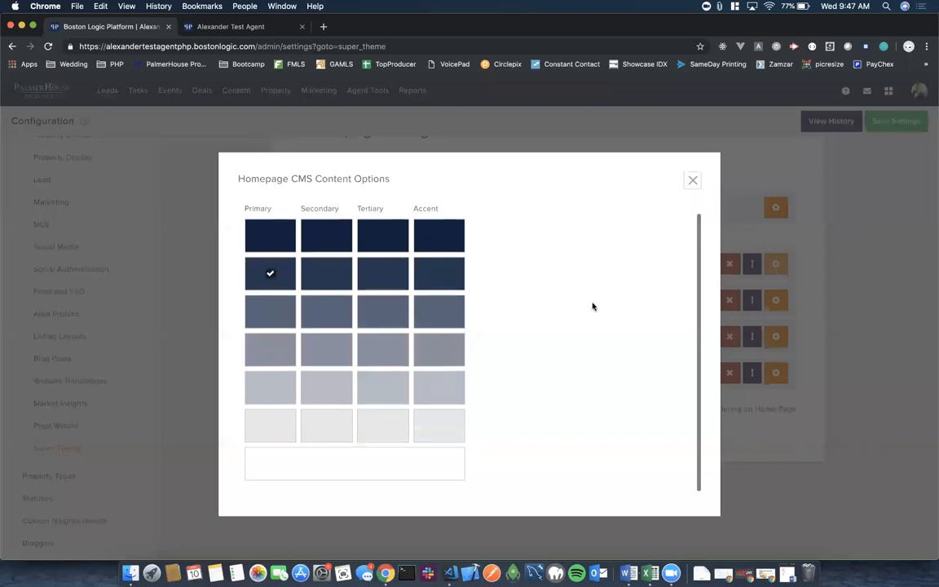
pyautogui.scroll(1, 593, 306)
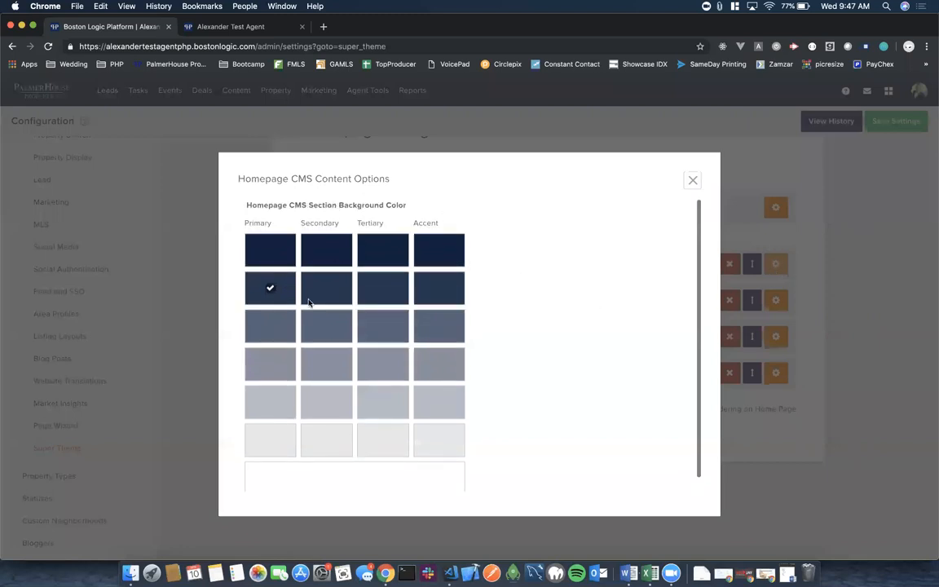
pyautogui.click(693, 180)
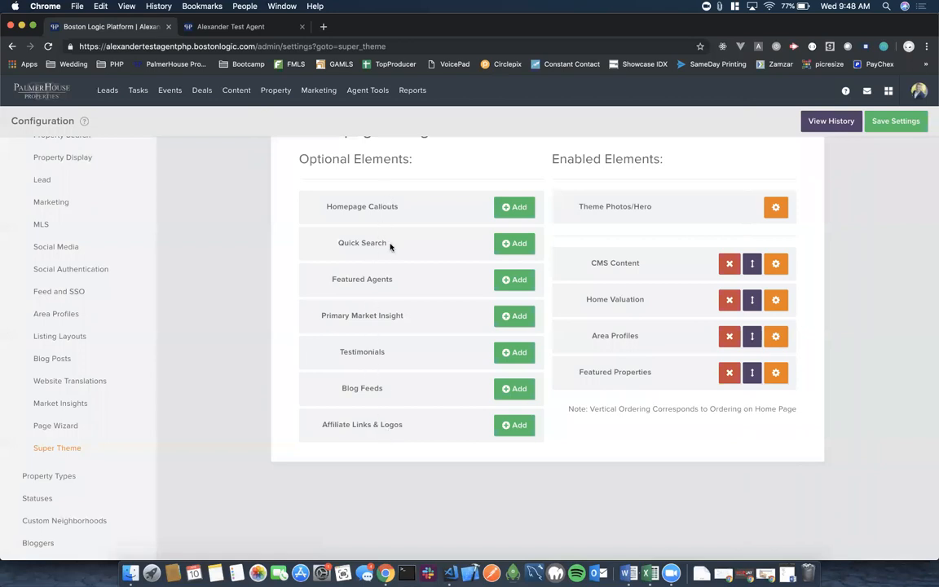
# Enable Homepage Callouts and Primary Market Insight and move Home Valuation to the top of the order.
pyautogui.click(509, 208)
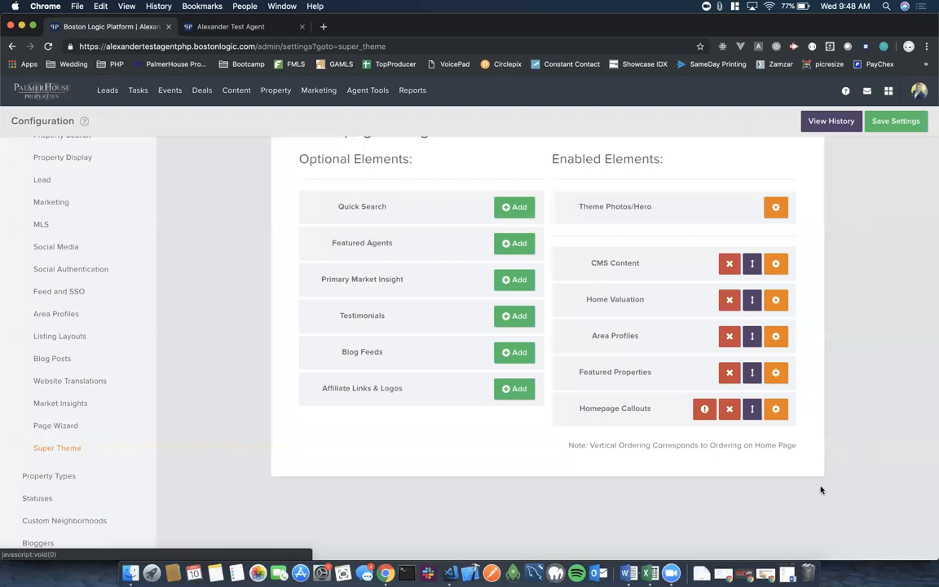
pyautogui.moveTo(752, 408); pyautogui.dragTo(751, 303)
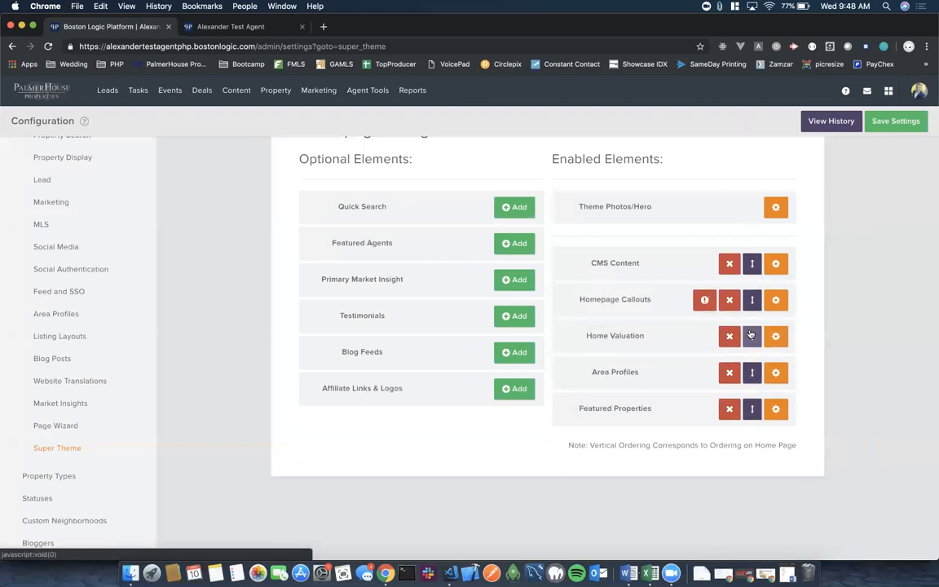
pyautogui.click(514, 282)
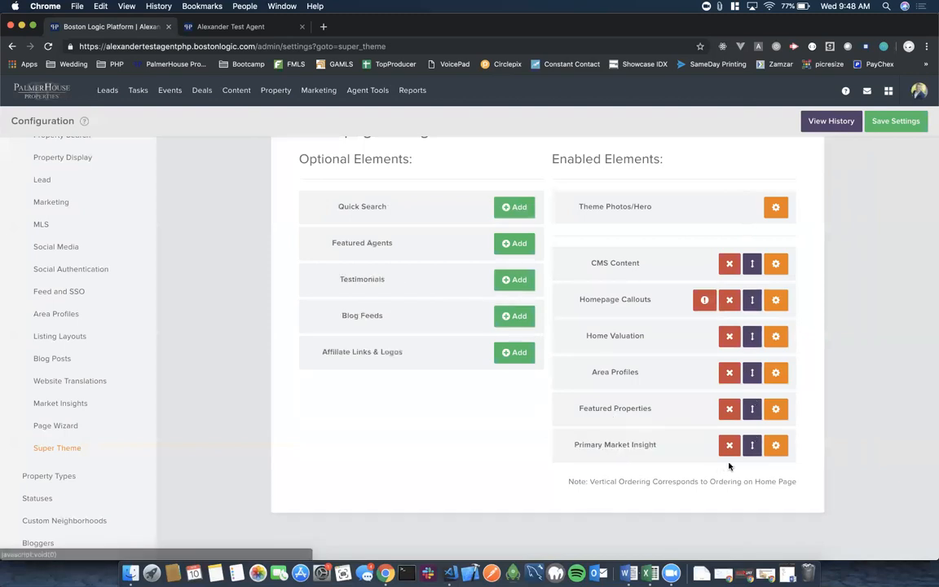
pyautogui.moveTo(752, 446); pyautogui.dragTo(752, 300)
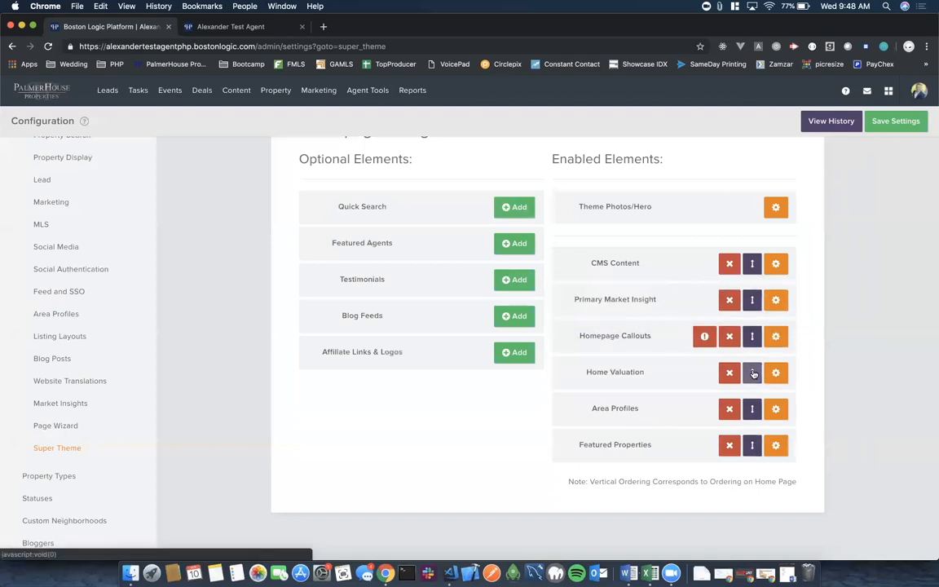
pyautogui.moveTo(750, 373); pyautogui.dragTo(748, 263)
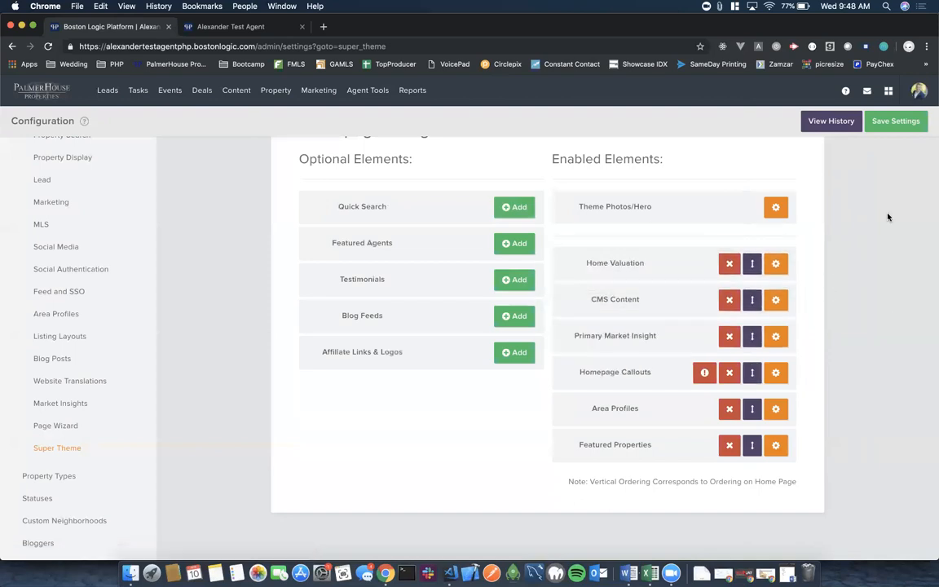
# Save the Super Theme homepage section settings.
pyautogui.click(889, 122)
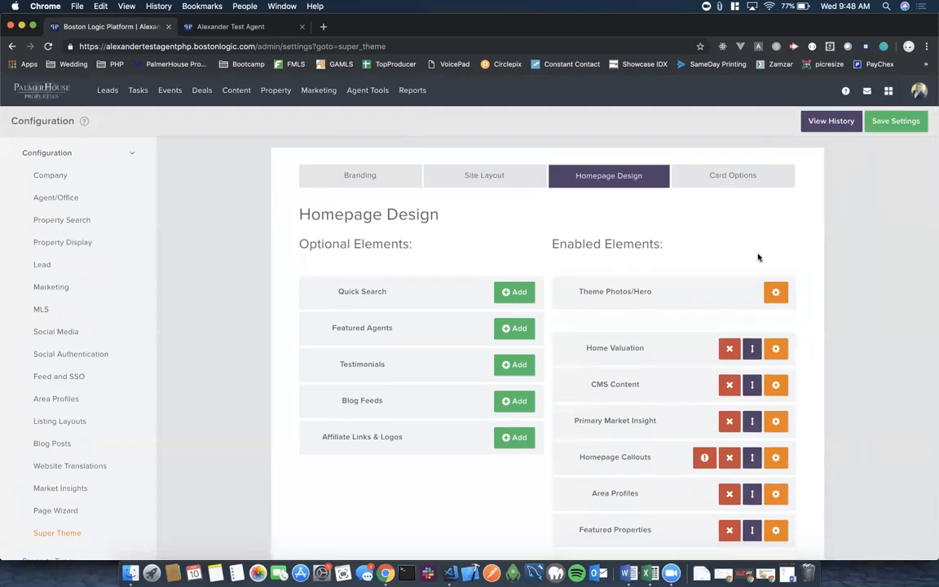
pyautogui.scroll(-2, 766, 245)
pyautogui.click(897, 124)
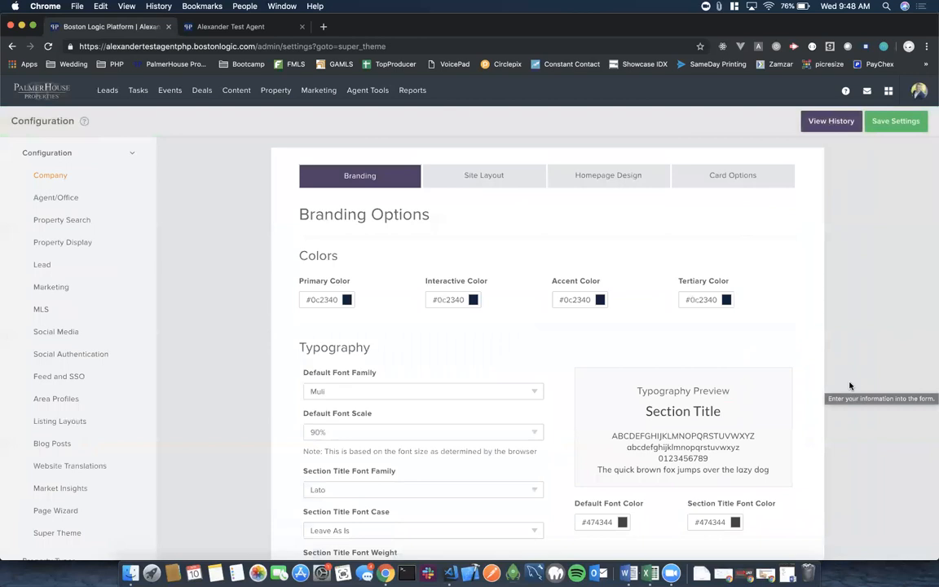
pyautogui.scroll(-5, 850, 386)
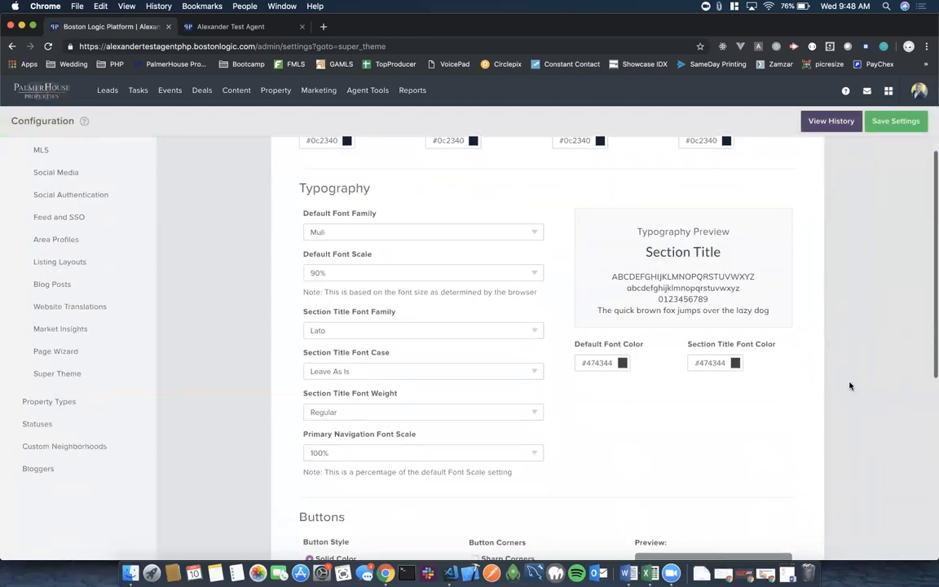
pyautogui.scroll(5, 849, 385)
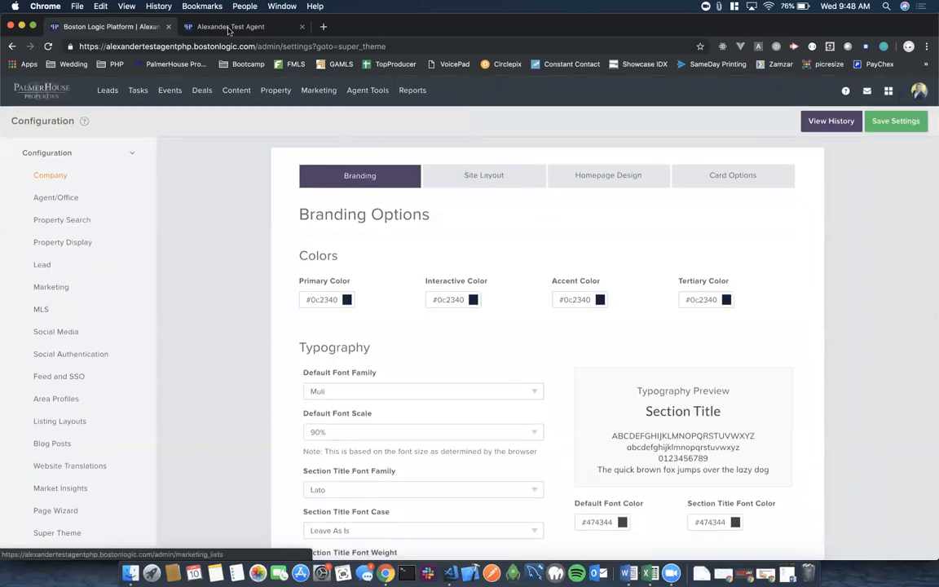
# Reload the agent's live site and scroll through to see the home-worth form and Market Insights placement.
pyautogui.click(229, 29)
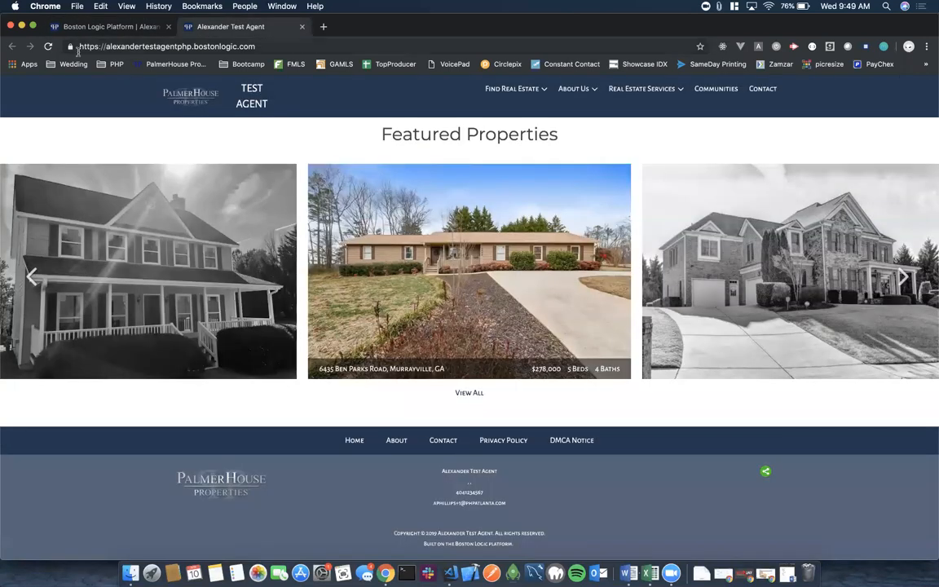
pyautogui.click(47, 46)
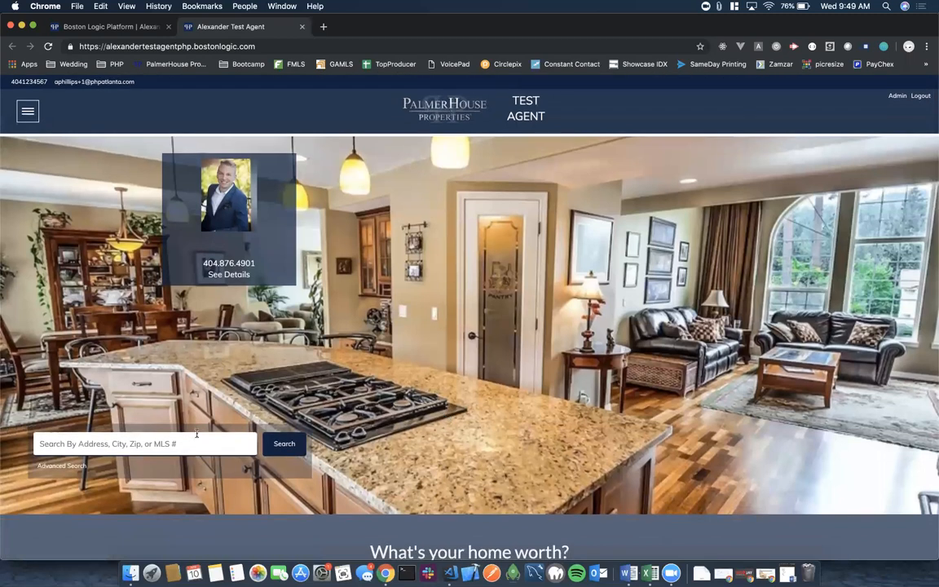
pyautogui.scroll(-5, 538, 390)
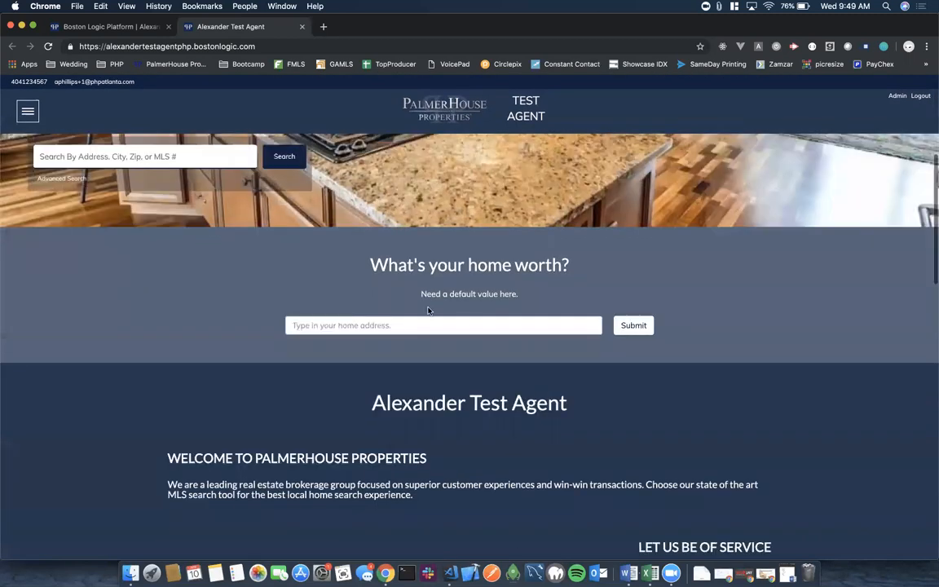
pyautogui.scroll(-3, 532, 350)
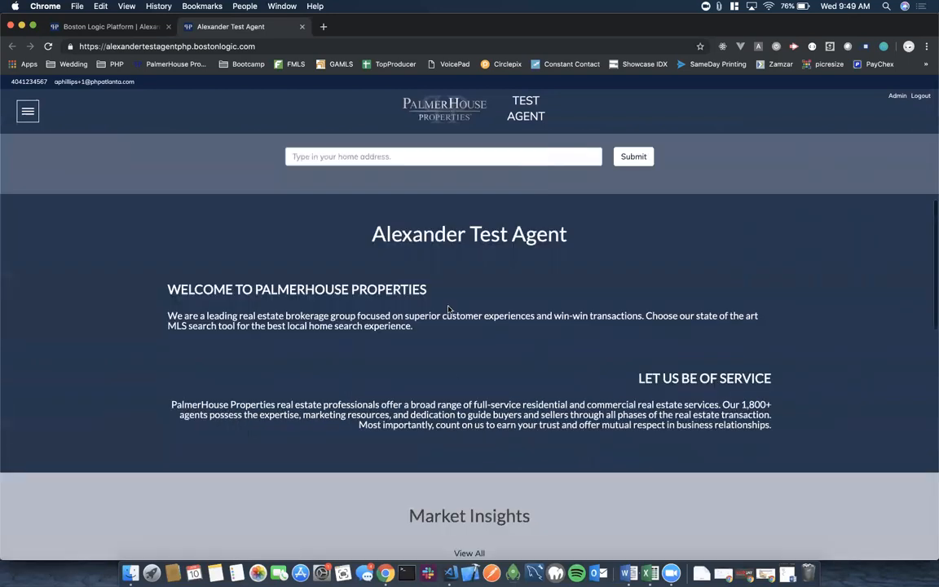
pyautogui.scroll(-5, 522, 329)
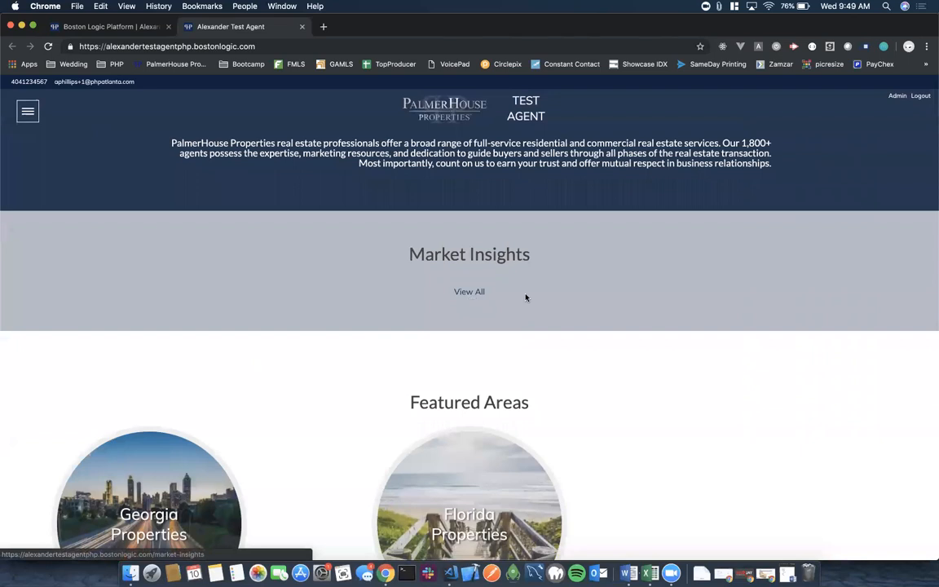
pyautogui.scroll(-5, 602, 317)
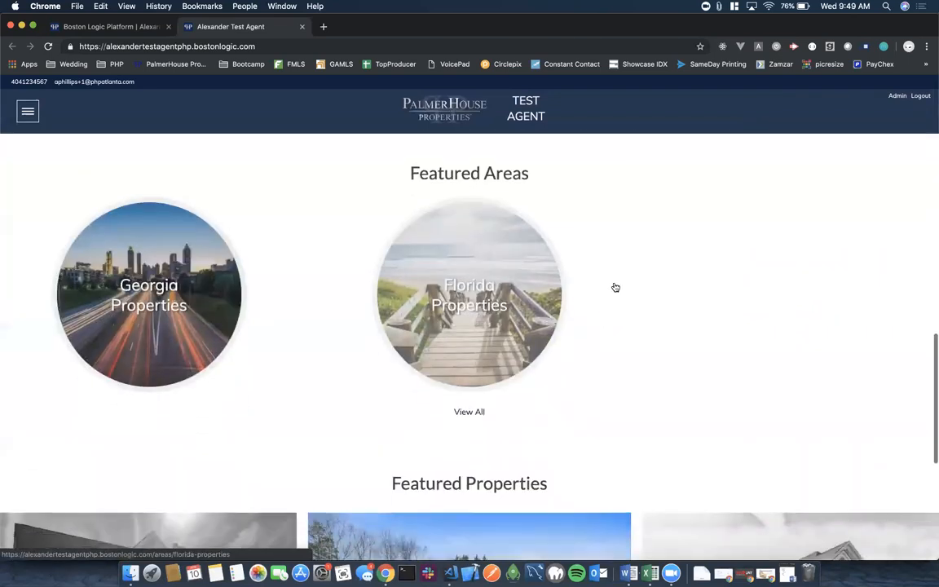
pyautogui.scroll(-5, 615, 287)
pyautogui.scroll(20, 584, 388)
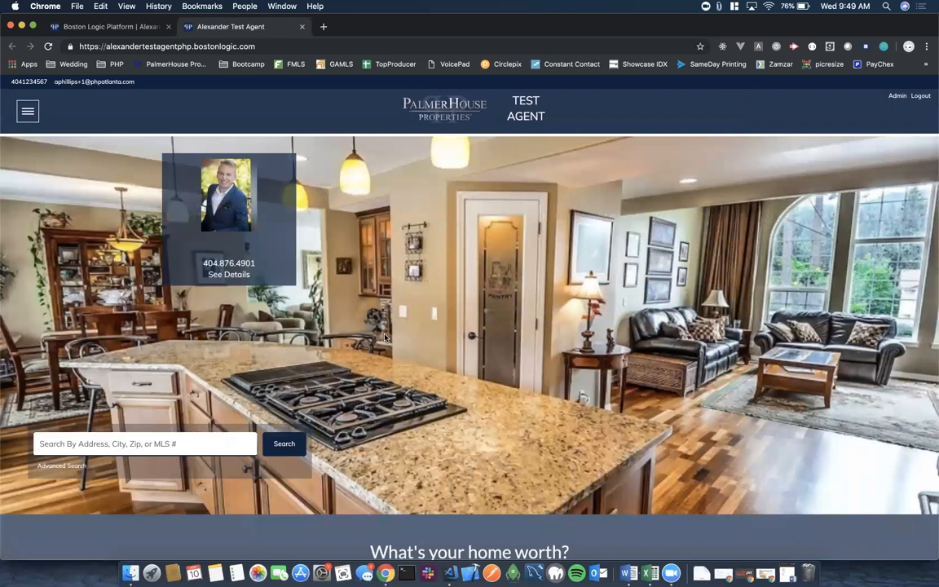
pyautogui.scroll(-10, 385, 337)
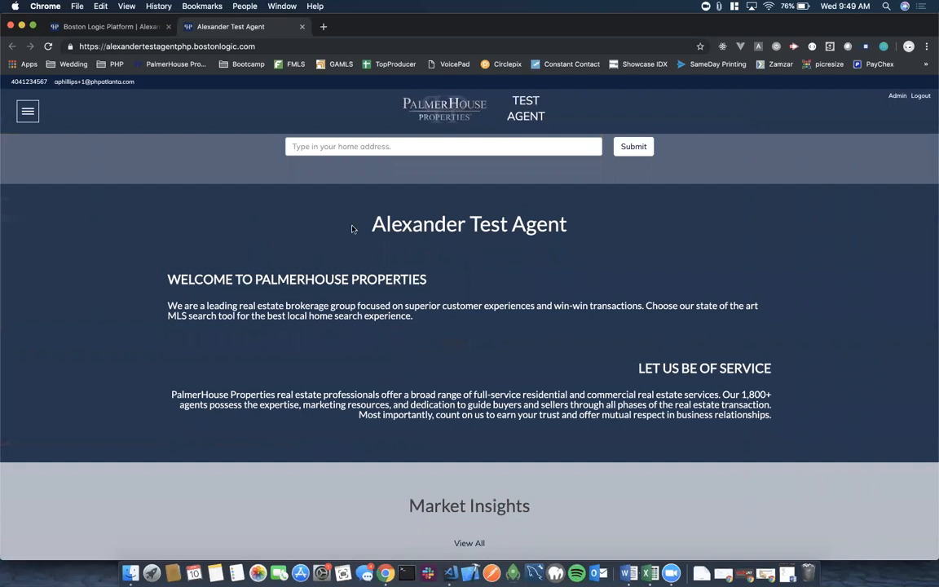
# Find the Home page in the site pages list using the name filter and open its details.
pyautogui.click(112, 27)
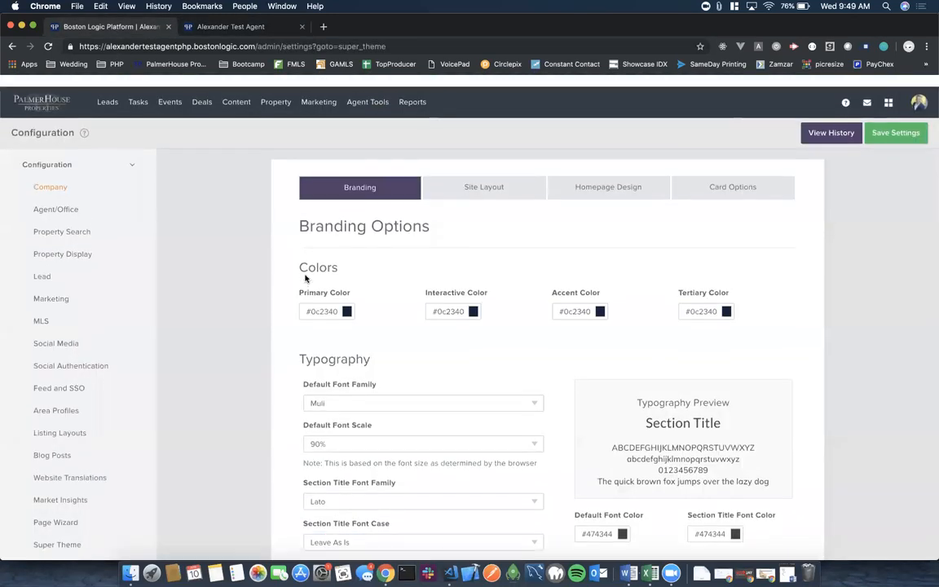
pyautogui.moveTo(238, 93)
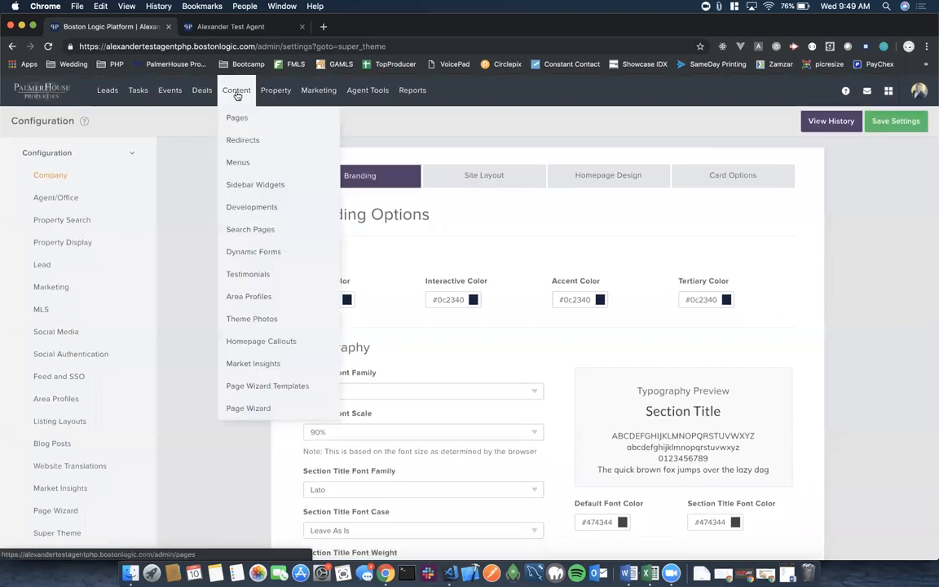
pyautogui.click(234, 119)
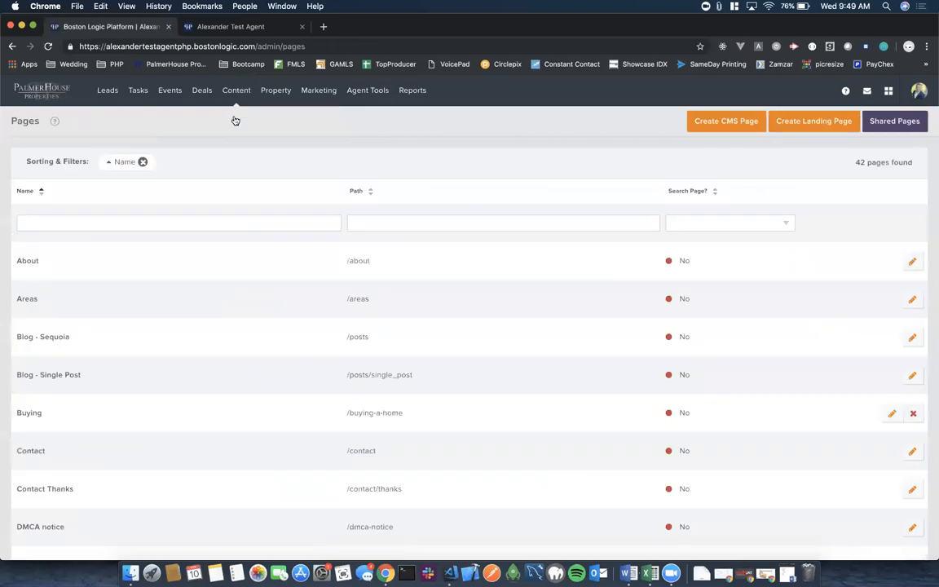
pyautogui.click(69, 220)
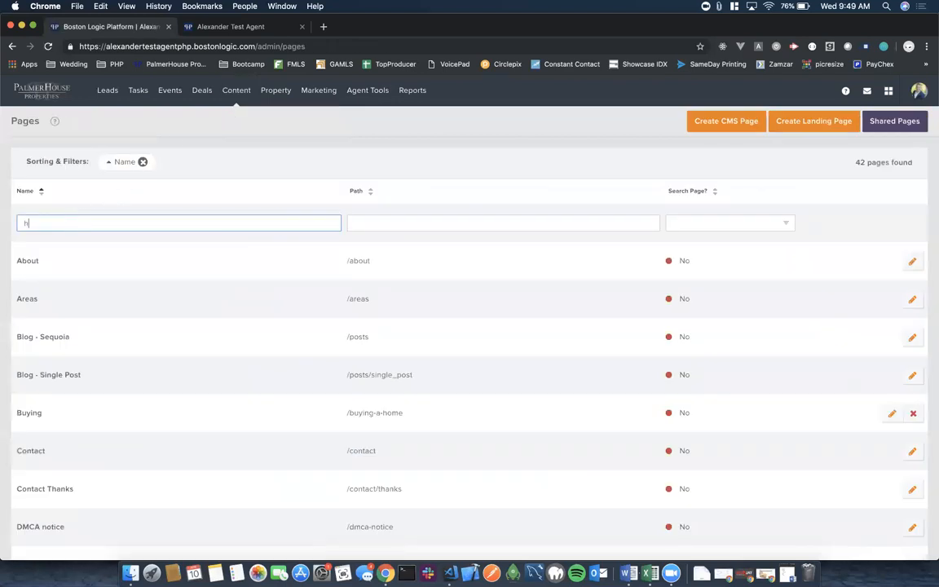
pyautogui.press('Return')
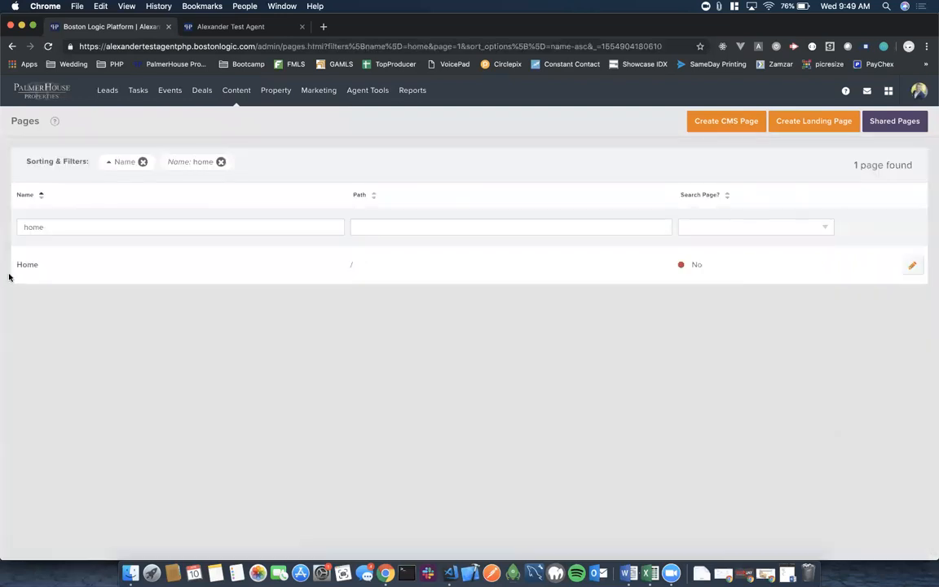
pyautogui.click(25, 266)
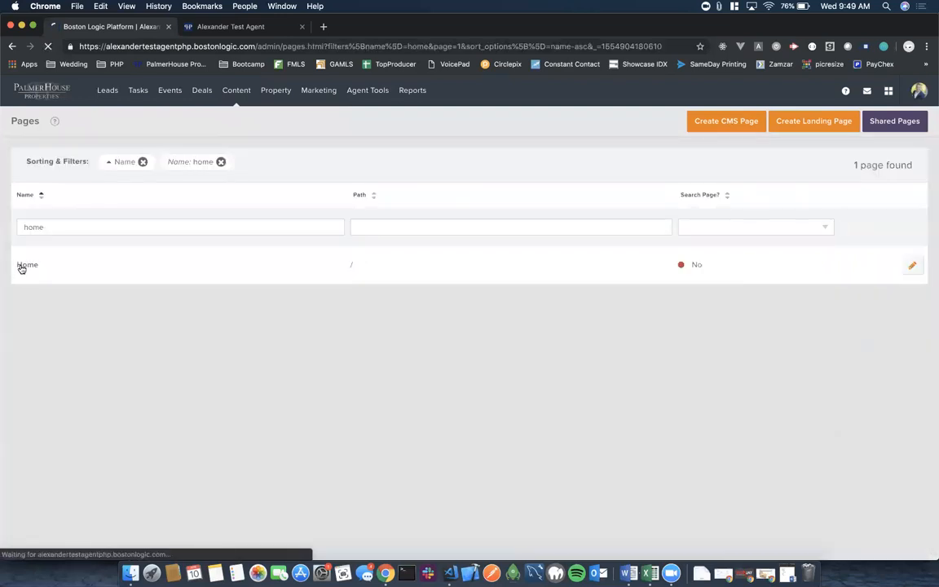
# Open the Home page for editing and bring the Content Block editor into view.
pyautogui.scroll(-2, 441, 353)
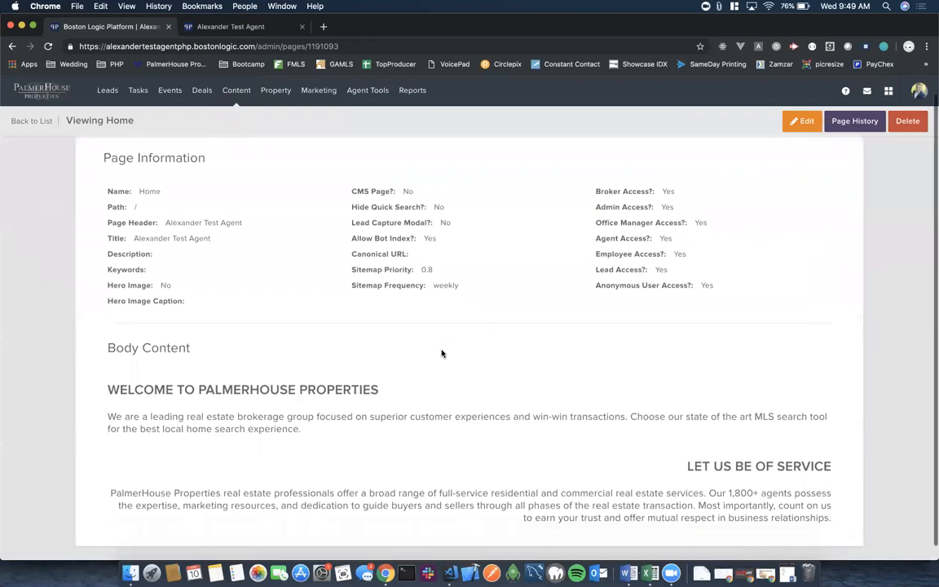
pyautogui.scroll(2, 442, 353)
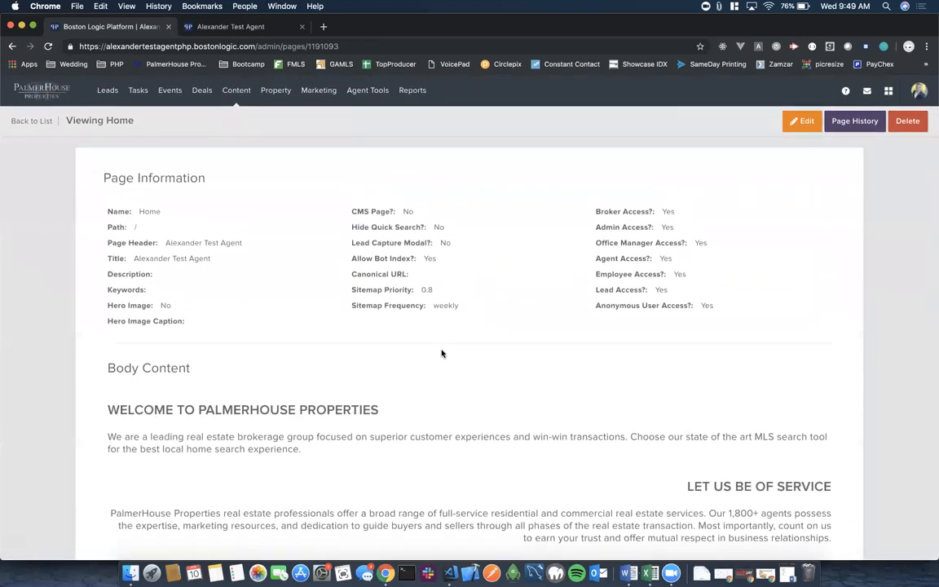
pyautogui.click(798, 122)
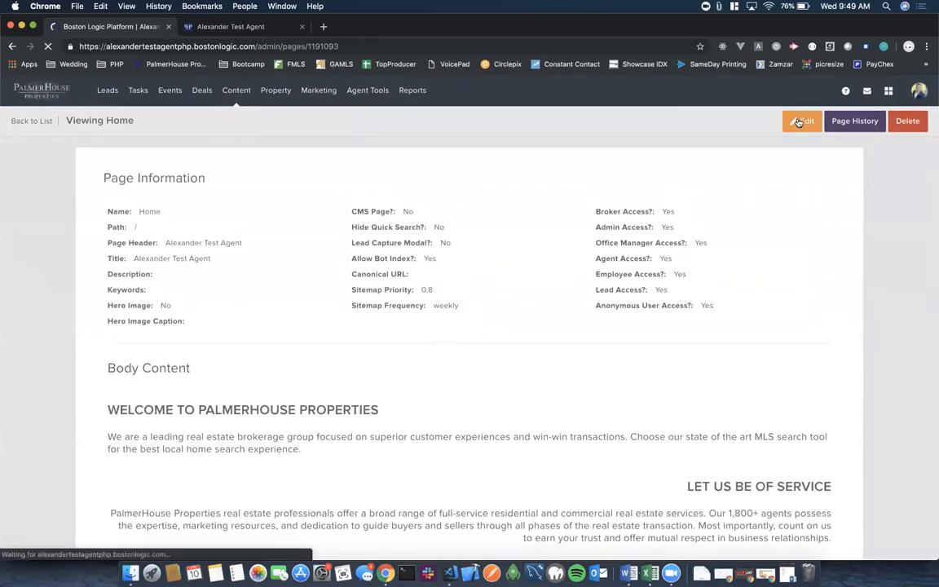
pyautogui.click(753, 120)
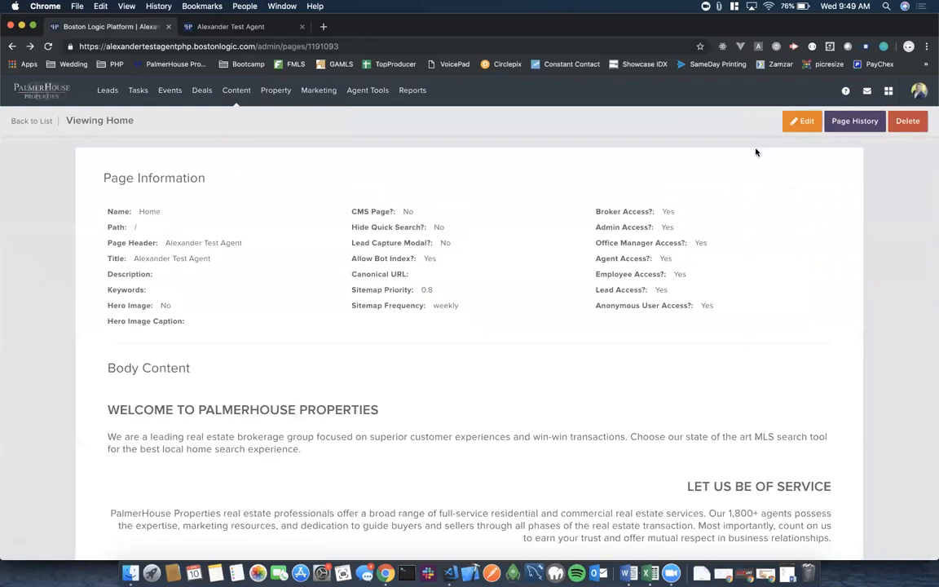
pyautogui.click(793, 124)
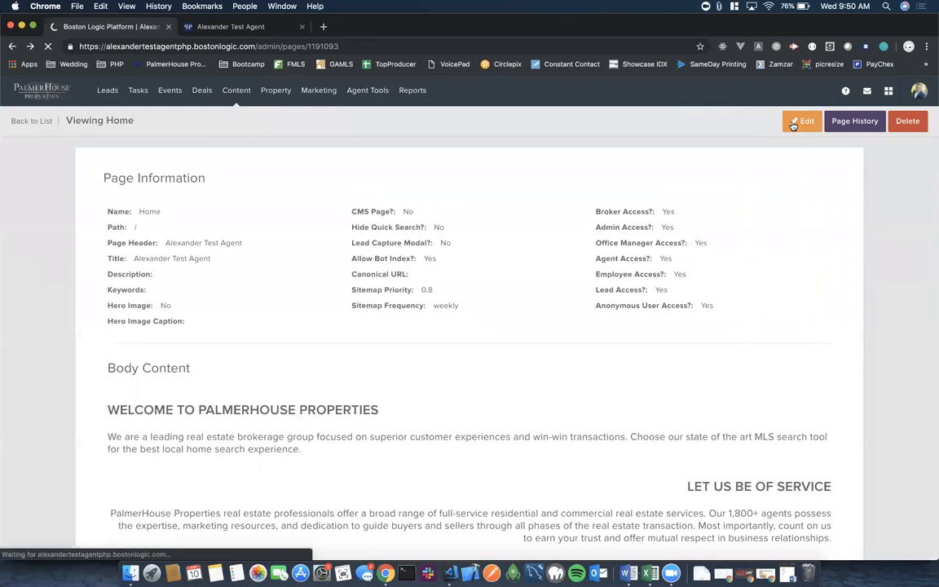
pyautogui.scroll(-5, 512, 287)
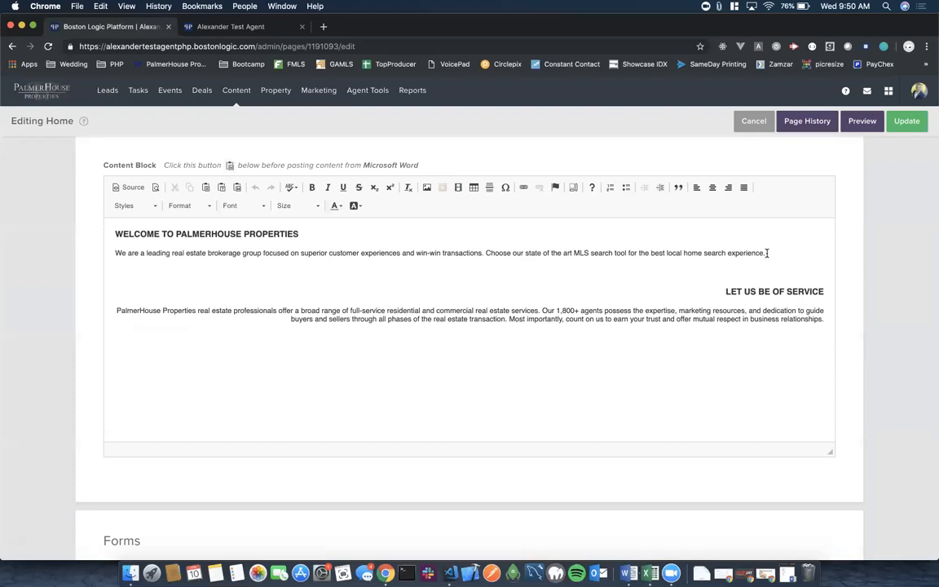
# Bold the MLS search tool sentence and the 'Most importantly' sentence, then update the Home page.
pyautogui.moveTo(768, 254); pyautogui.dragTo(483, 253)
pyautogui.click(311, 187)
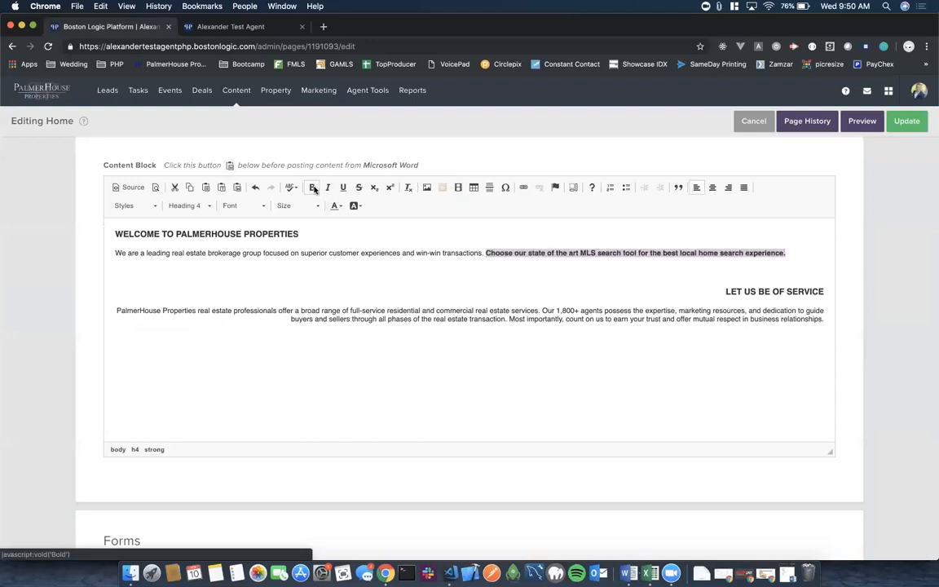
pyautogui.click(571, 277)
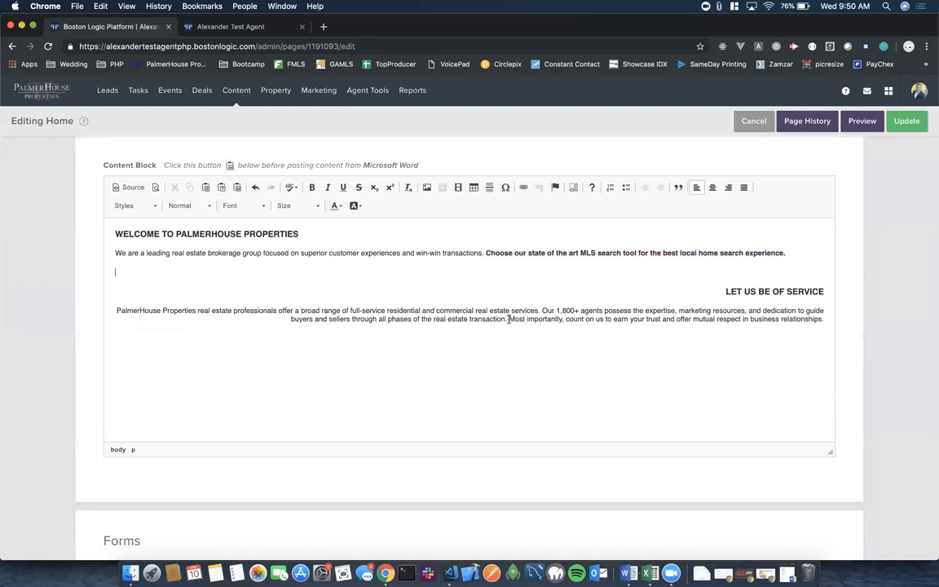
pyautogui.moveTo(509, 318); pyautogui.dragTo(624, 326)
pyautogui.moveTo(731, 319); pyautogui.dragTo(822, 318)
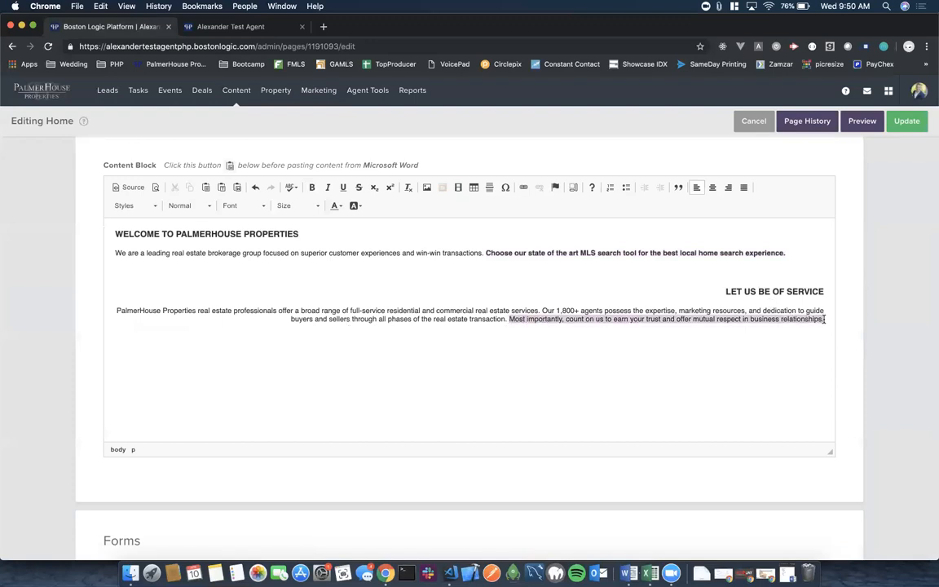
pyautogui.click(311, 187)
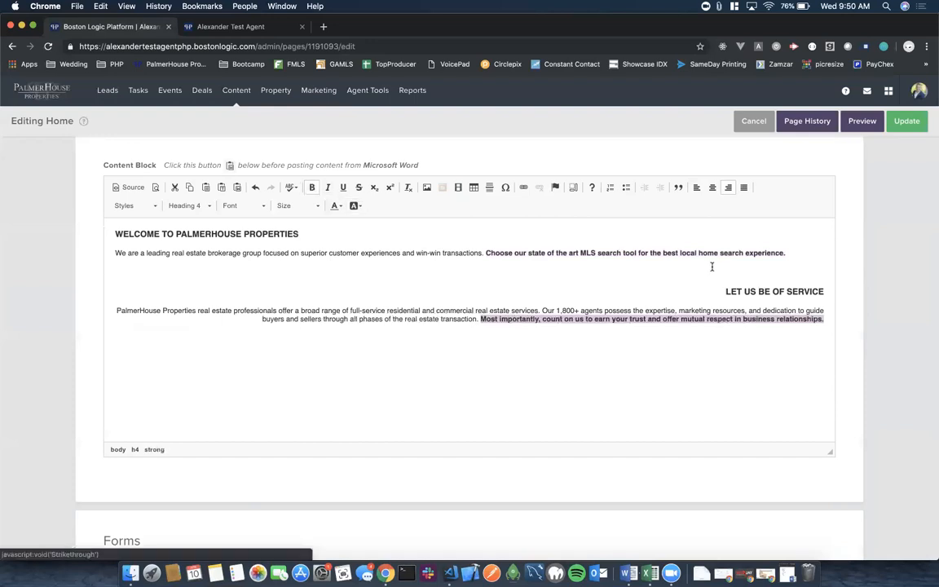
pyautogui.click(911, 121)
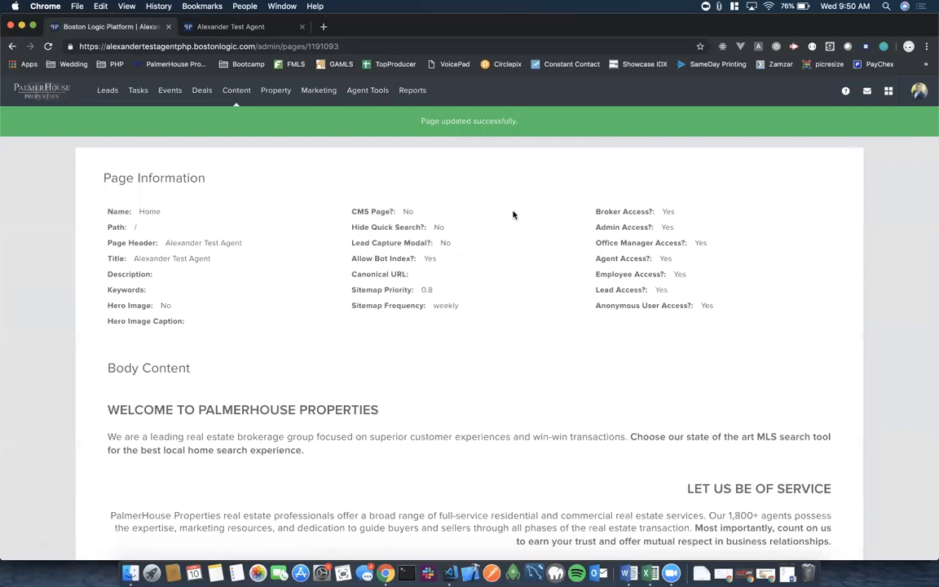
# Reload the live agent site, inspect both bolded sentences, then return to the admin platform.
pyautogui.click(220, 26)
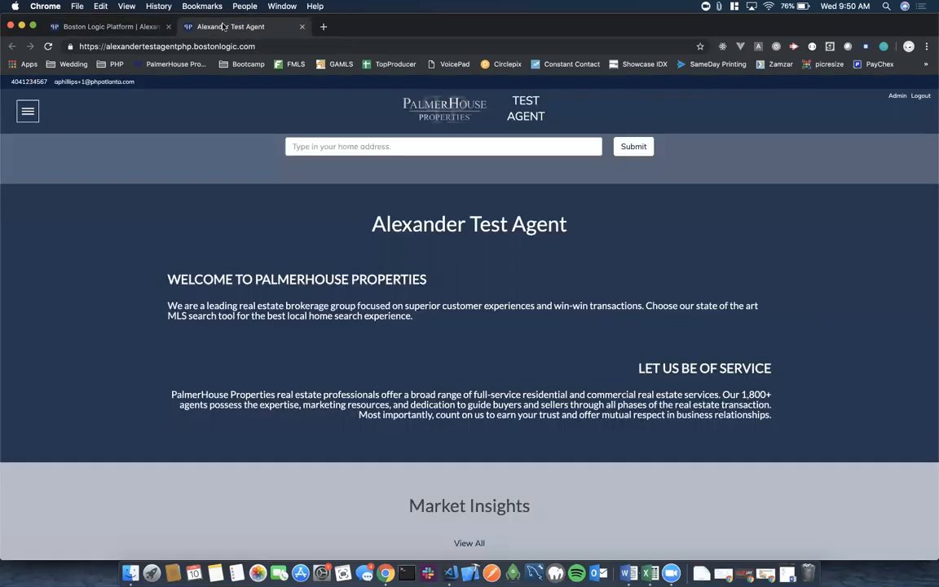
pyautogui.click(48, 47)
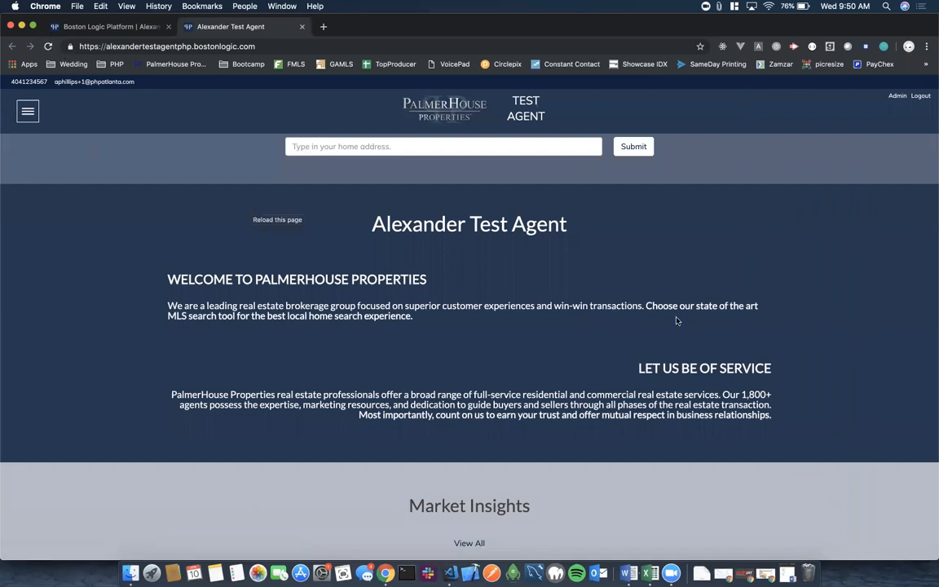
pyautogui.moveTo(647, 305); pyautogui.dragTo(683, 324)
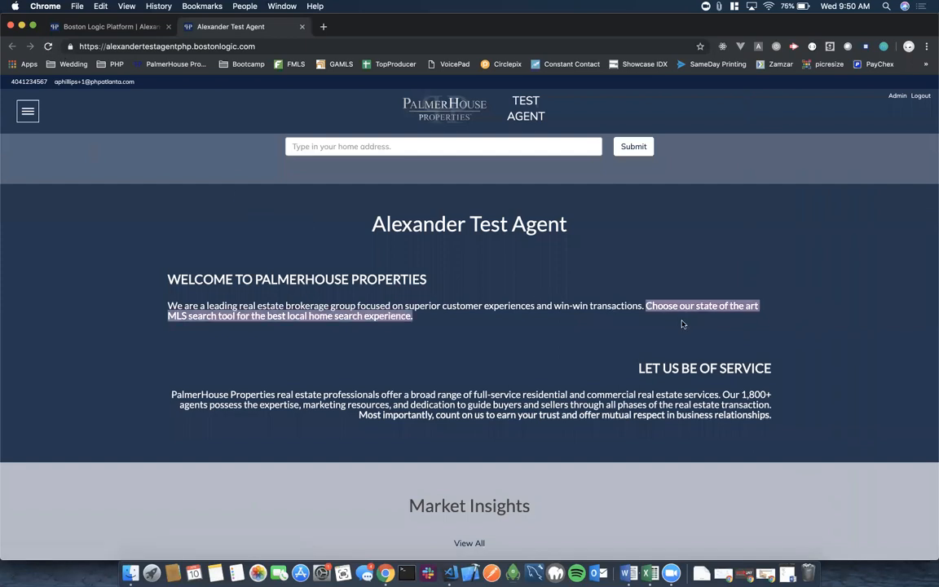
pyautogui.click(356, 416)
pyautogui.moveTo(356, 416); pyautogui.dragTo(627, 418)
pyautogui.click(769, 415)
pyautogui.click(648, 414)
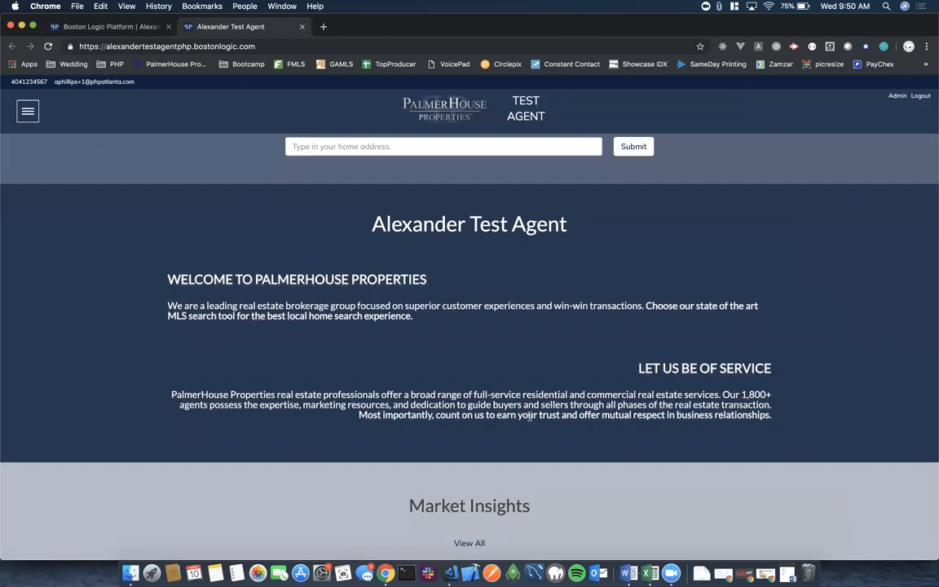
pyautogui.tripleClick(529, 416)
pyautogui.click(426, 440)
pyautogui.click(96, 28)
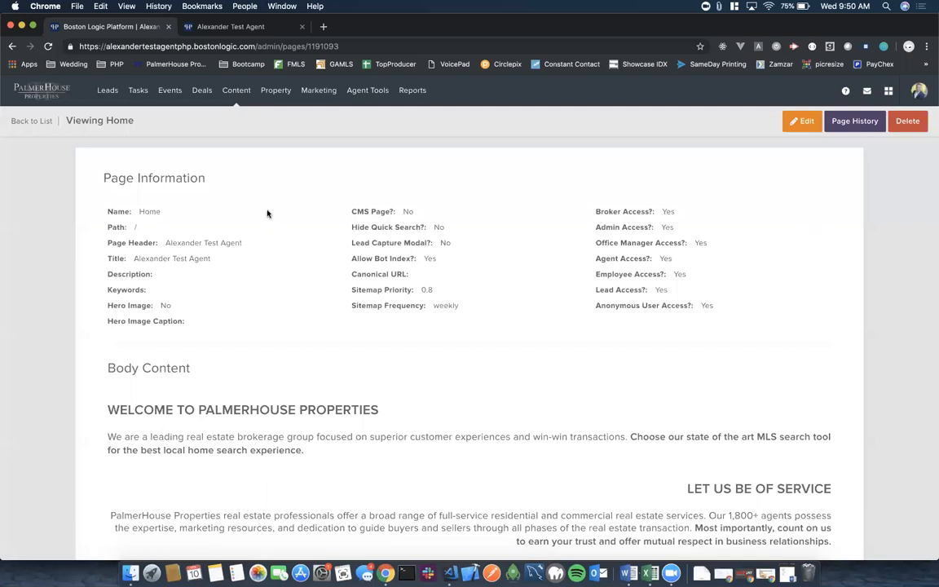
# Filter pages by name 'home', open the Home page for editing, and save it again.
pyautogui.moveTo(237, 91)
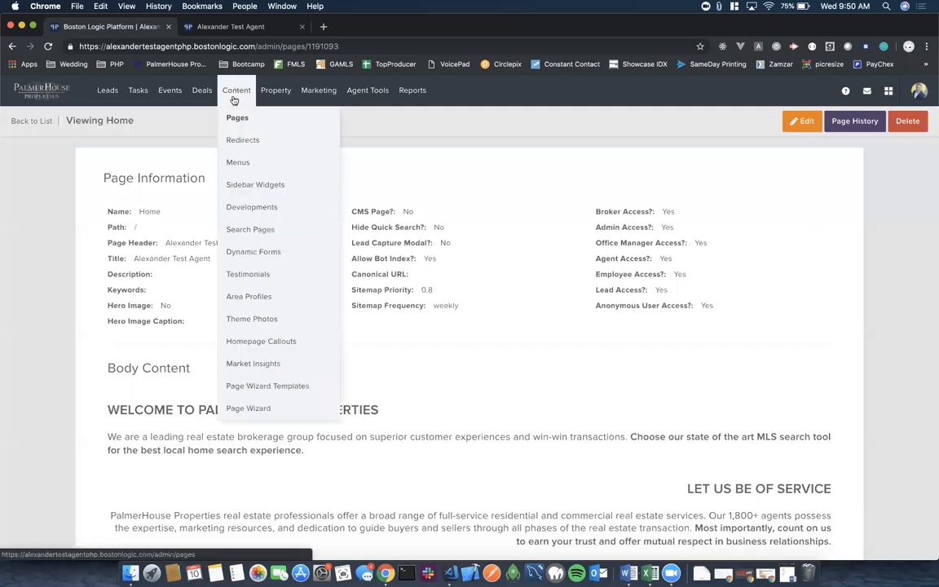
pyautogui.click(237, 119)
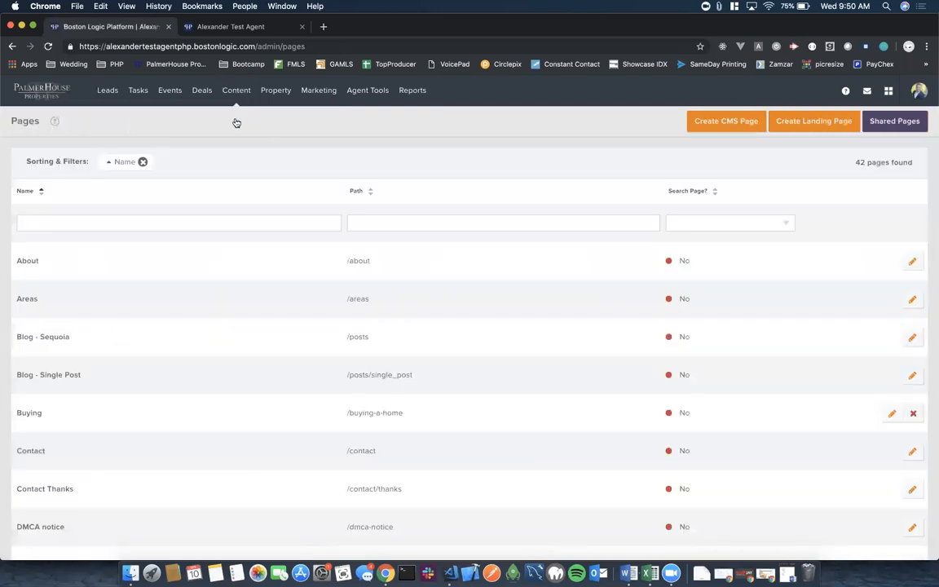
pyautogui.click(100, 220)
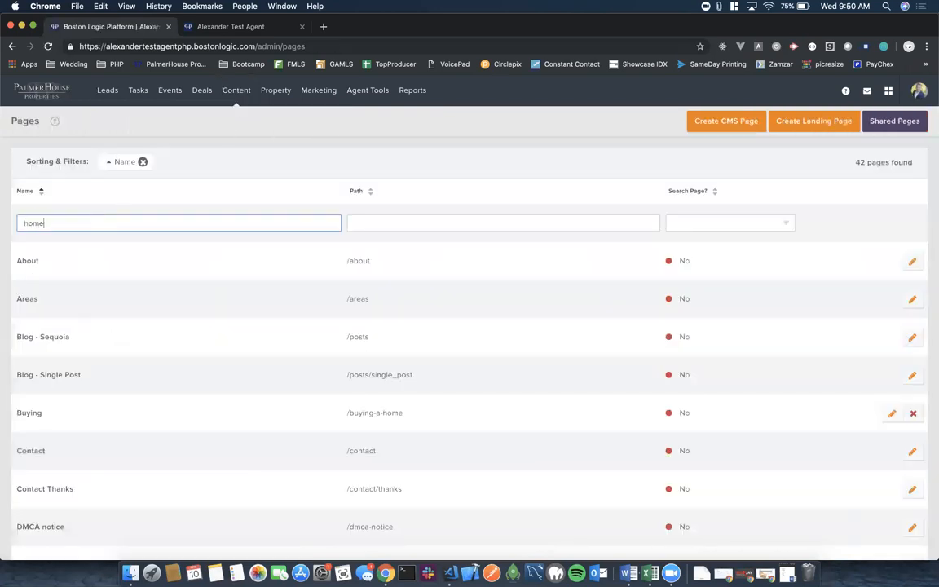
pyautogui.write('home')
pyautogui.press('Return')
pyautogui.click(27, 266)
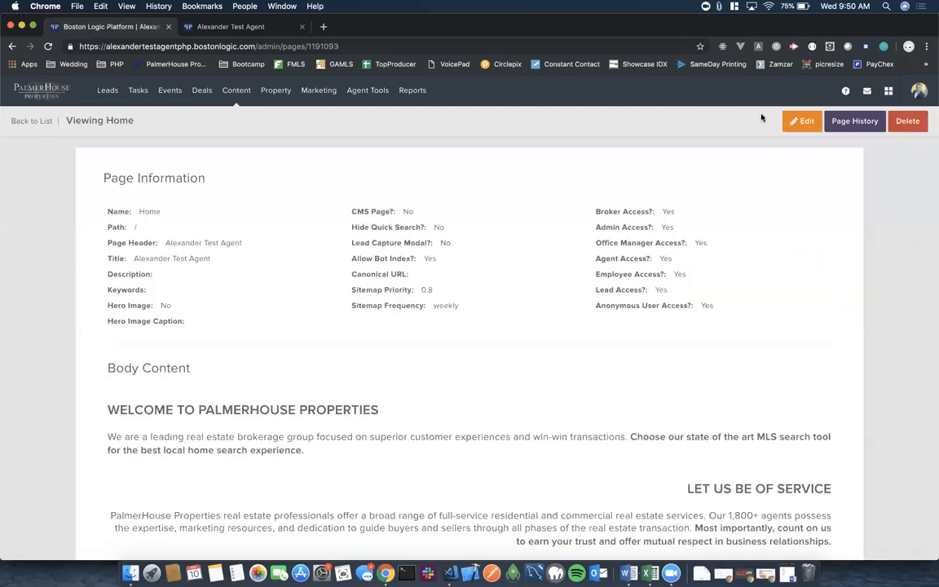
pyautogui.click(795, 120)
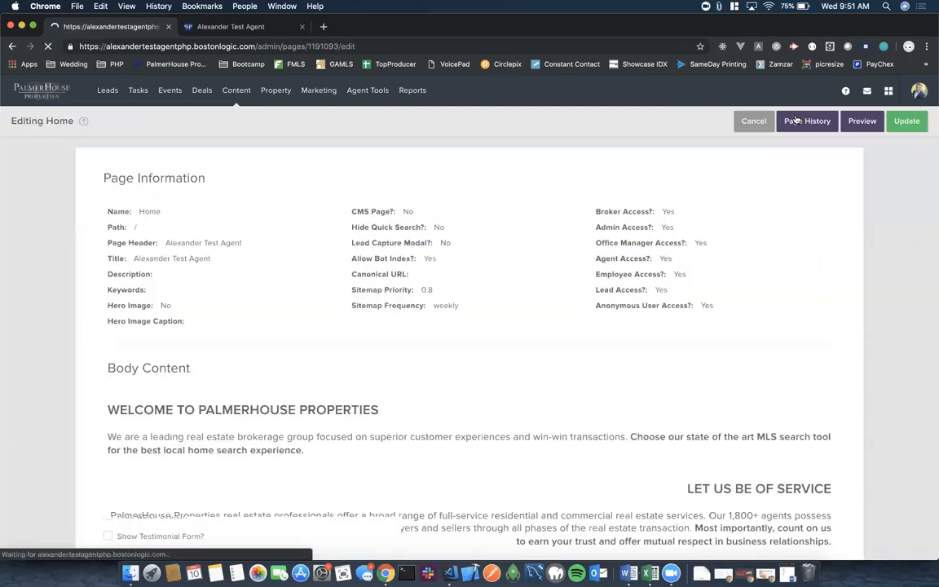
pyautogui.click(914, 124)
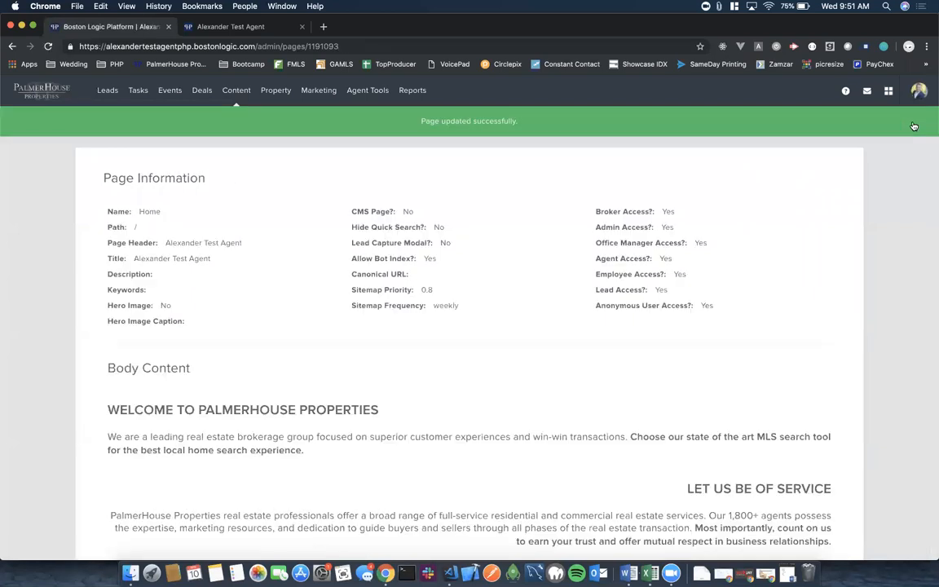
# Check the live site's Market Insights section, then return to the admin Content menu.
pyautogui.click(230, 26)
pyautogui.scroll(-5, 493, 340)
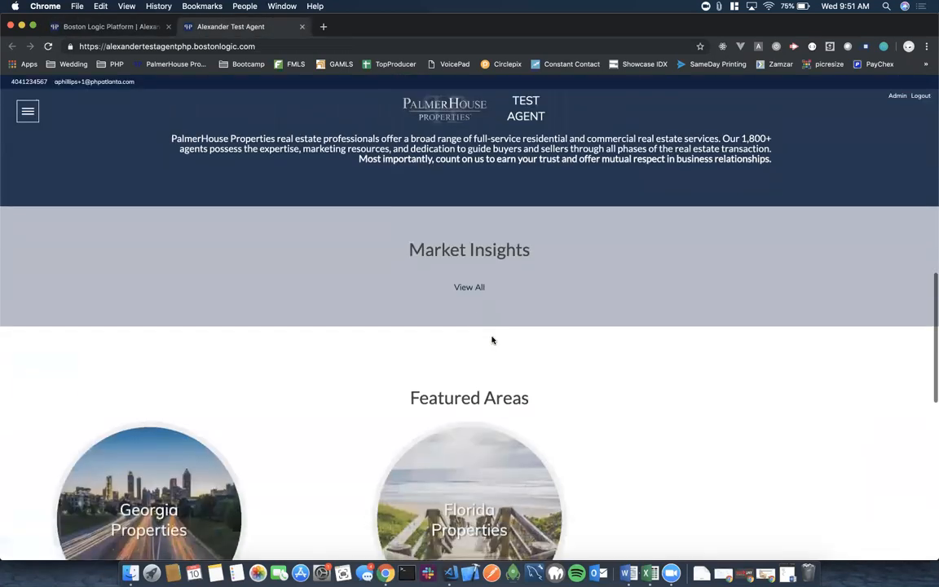
pyautogui.click(96, 27)
pyautogui.moveTo(238, 93)
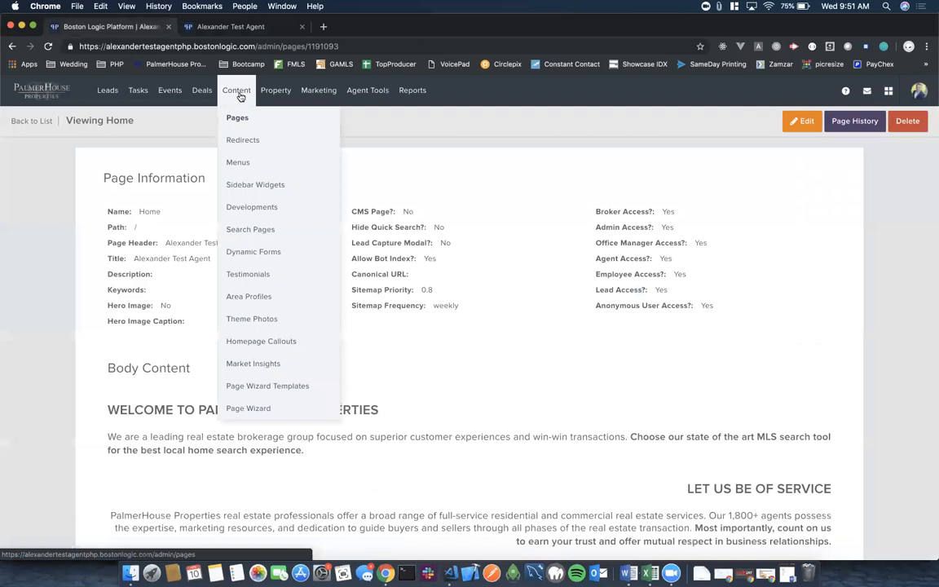
# Create a new market insight named Midtown with Zip Code ticked as its area definition.
pyautogui.click(247, 366)
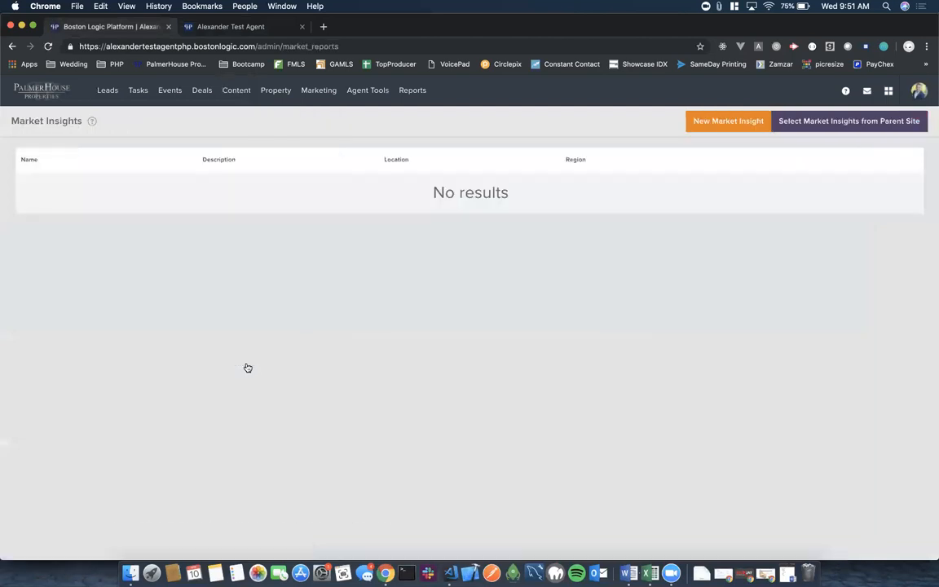
pyautogui.click(718, 124)
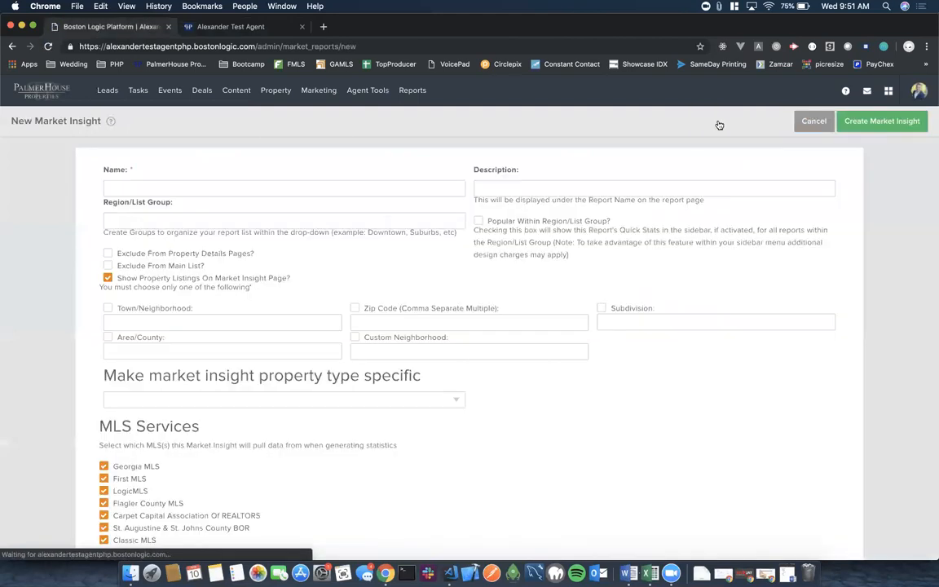
pyautogui.click(133, 188)
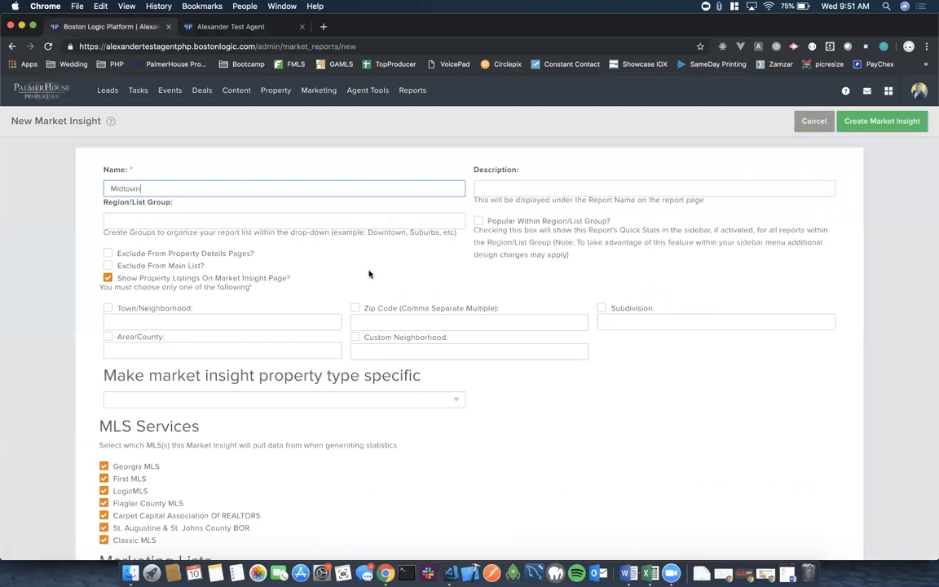
pyautogui.scroll(-3, 368, 274)
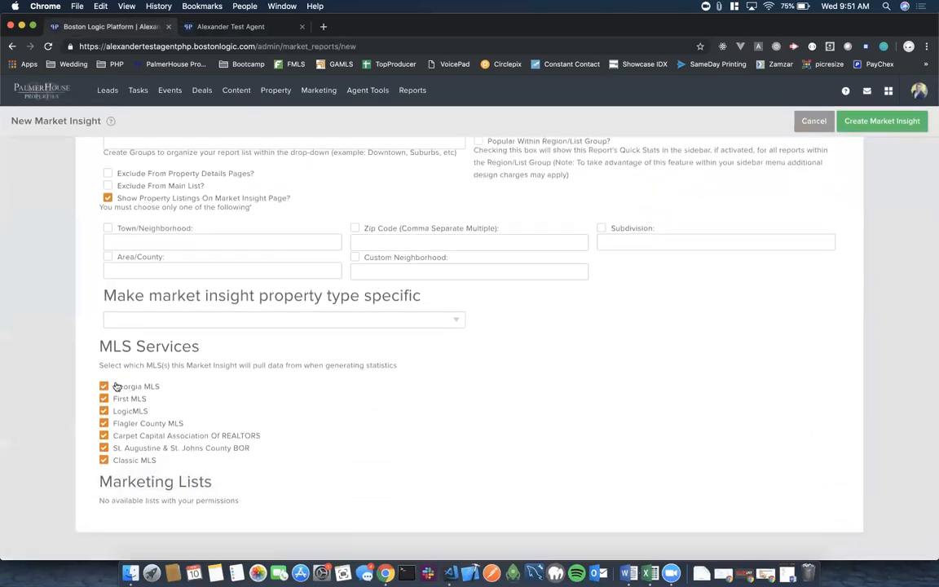
pyautogui.scroll(1, 234, 330)
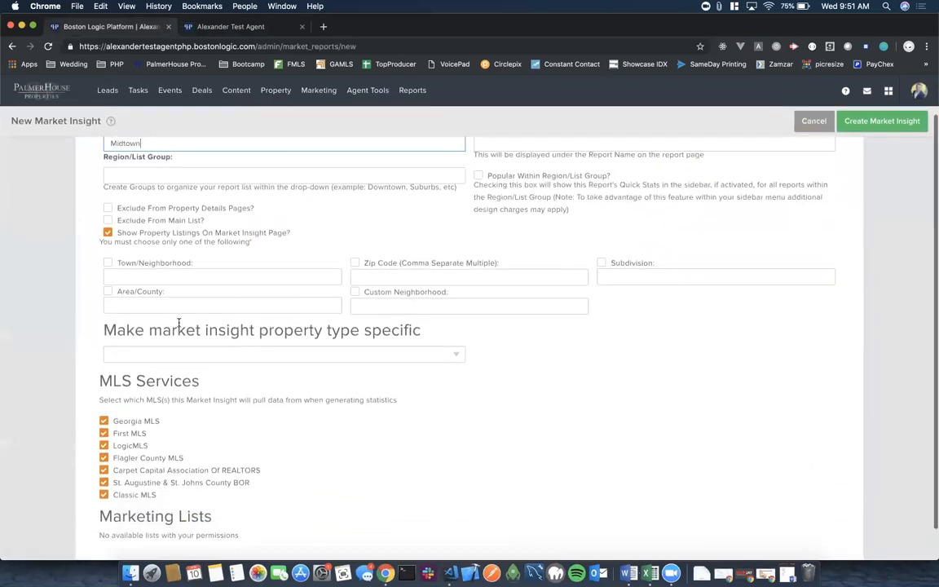
pyautogui.click(356, 264)
pyautogui.click(366, 278)
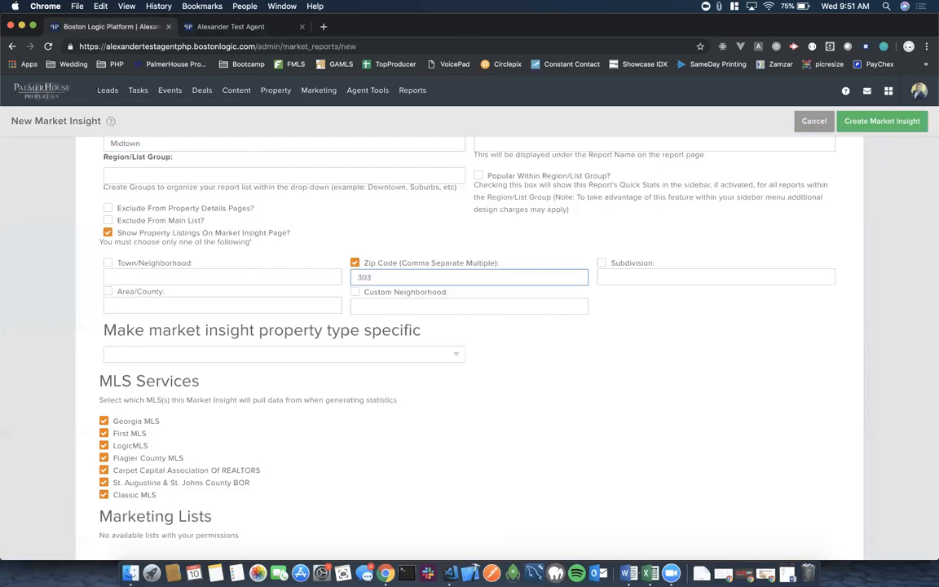
# Finish entering zip codes 30309, 30308 in Midtown's Zip Code field.
pyautogui.moveTo(400, 262); pyautogui.dragTo(494, 267)
pyautogui.click(395, 276)
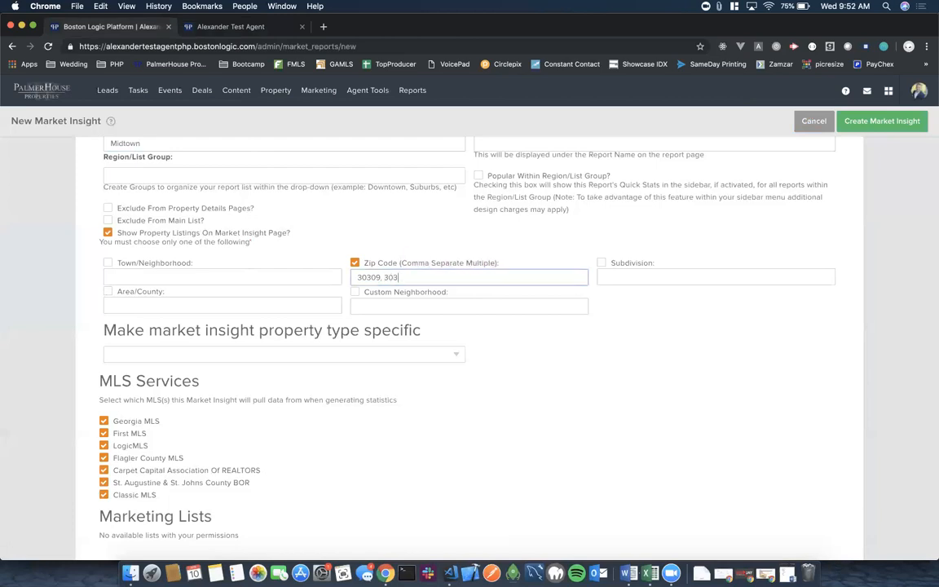
pyautogui.click(597, 359)
# Untick Georgia MLS, LogicMLS, Flagler County, Carpet Capital, St. Augustine and Classic MLS, keeping First MLS.
pyautogui.scroll(-2, 537, 385)
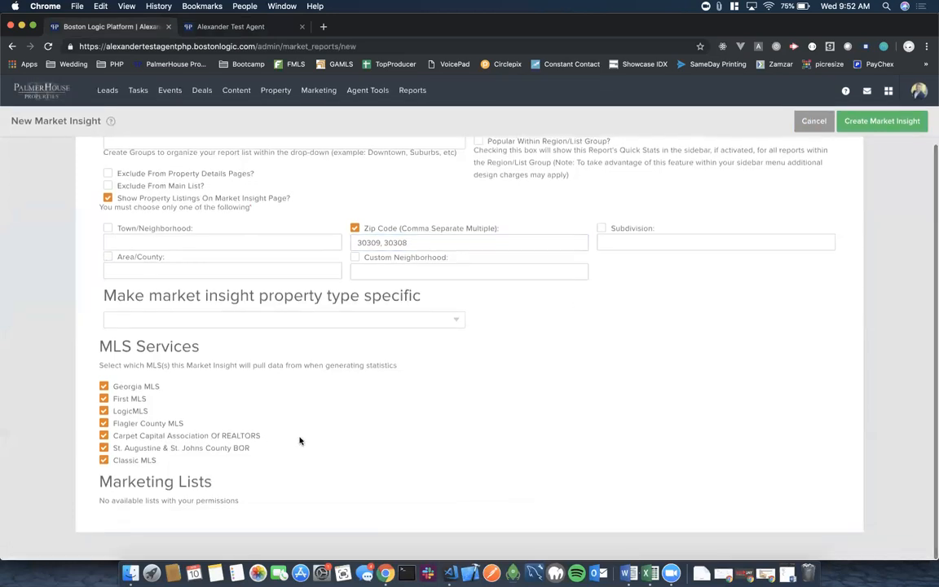
pyautogui.click(104, 387)
pyautogui.click(103, 411)
pyautogui.click(103, 423)
pyautogui.click(104, 435)
pyautogui.click(103, 448)
pyautogui.click(103, 460)
pyautogui.scroll(2, 347, 404)
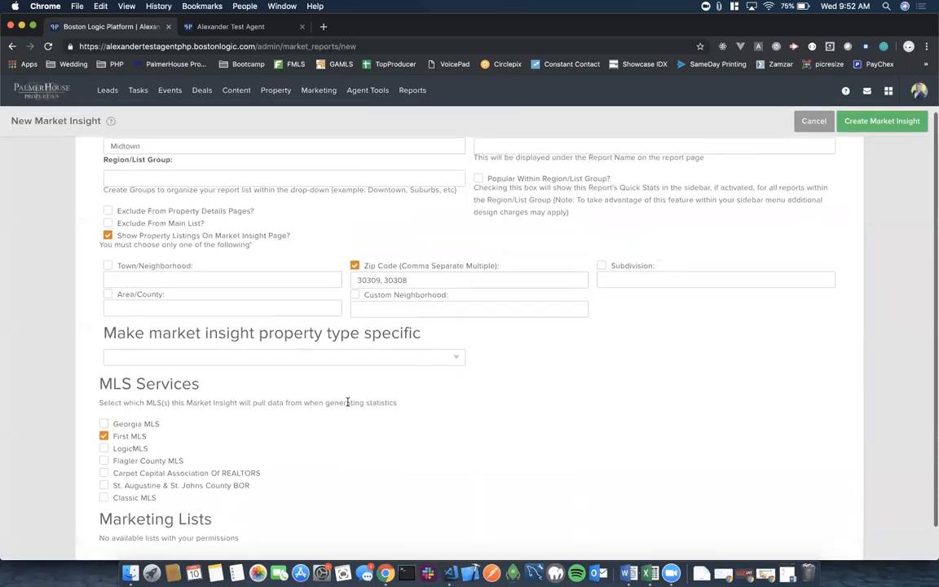
pyautogui.scroll(2, 347, 402)
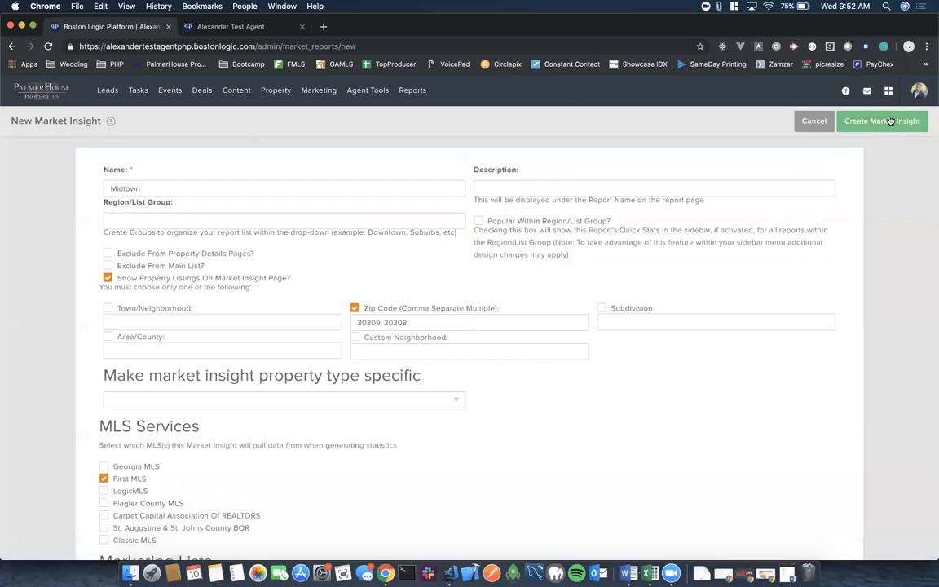
# Create the Midtown insight, reload the agent website to check it, then return to the admin.
pyautogui.click(888, 121)
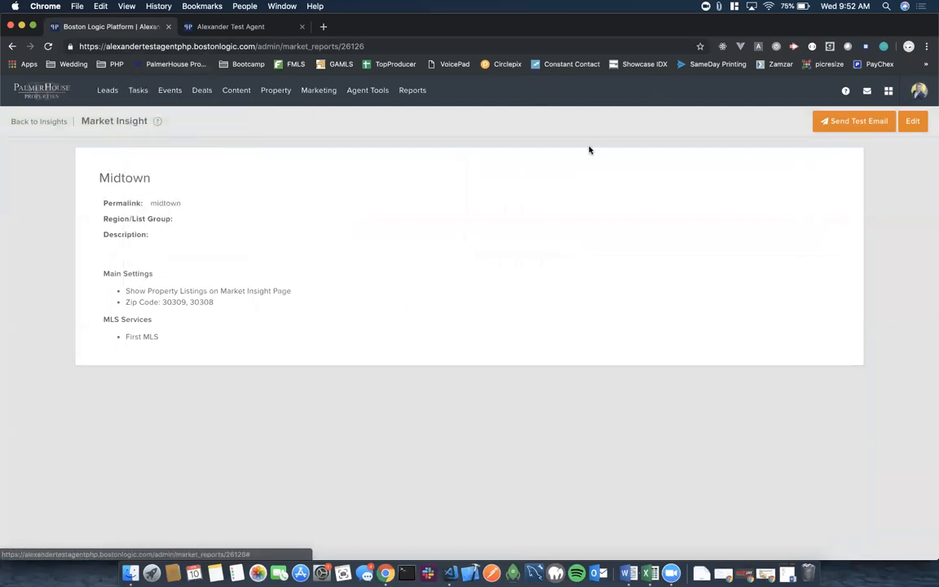
pyautogui.click(223, 27)
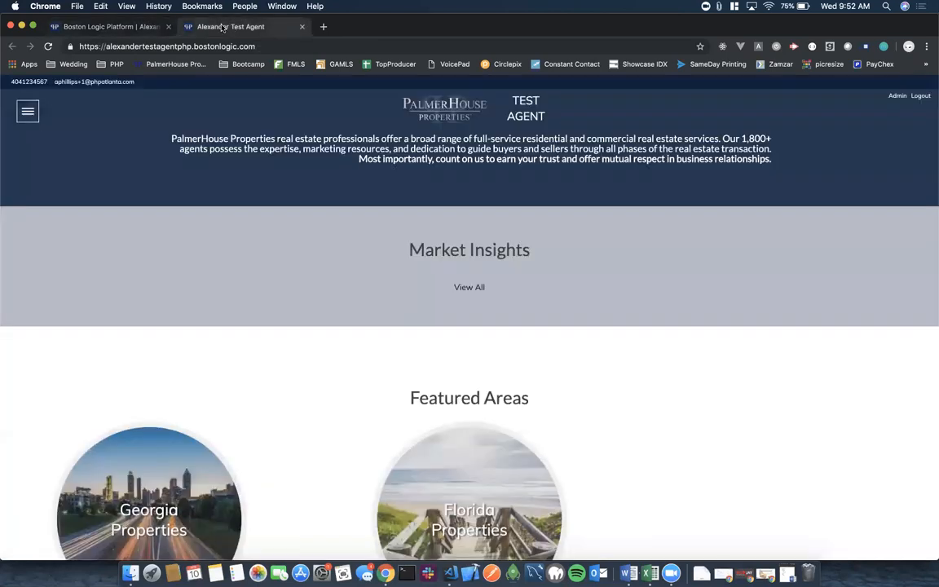
pyautogui.click(48, 46)
pyautogui.click(77, 27)
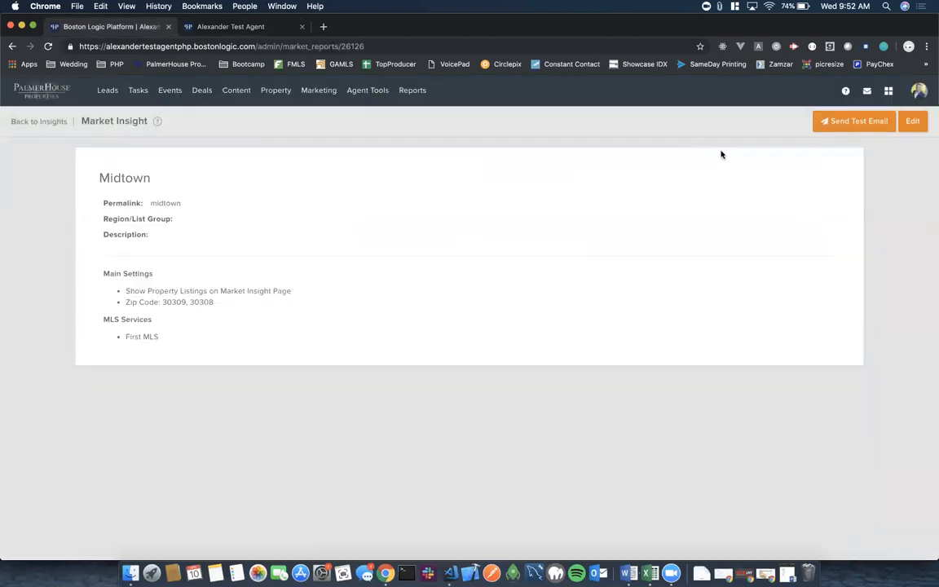
pyautogui.click(919, 90)
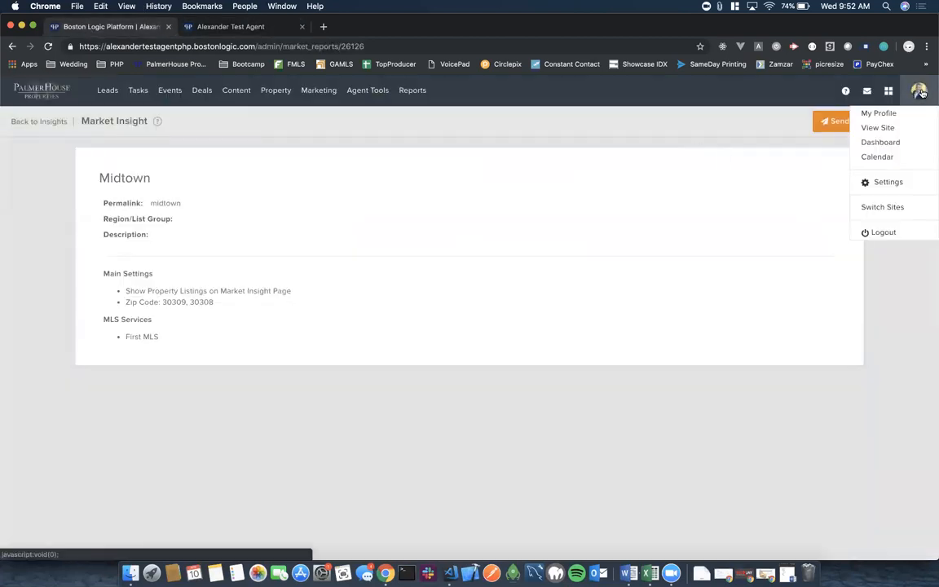
# Go to Settings > Super Theme and show the Homepage Design tab.
pyautogui.click(888, 182)
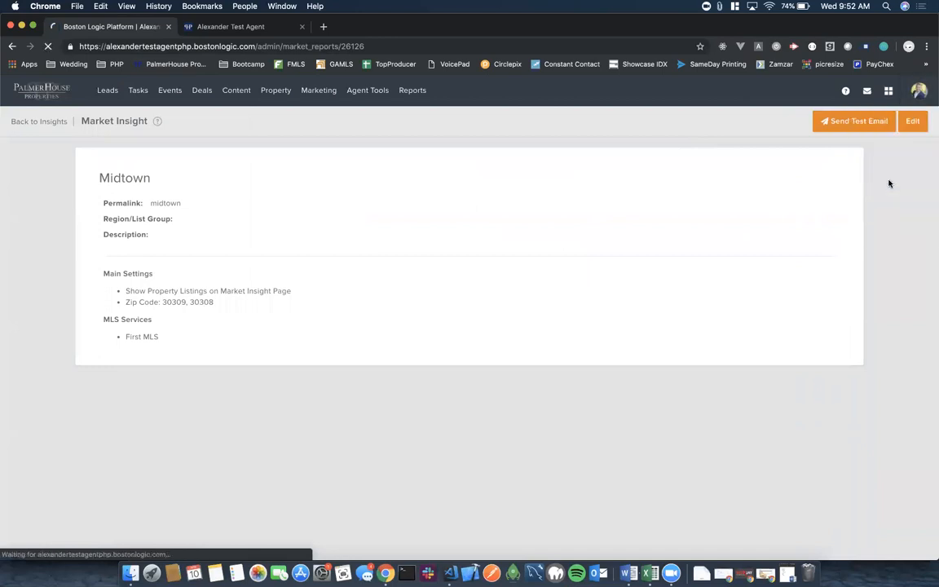
pyautogui.scroll(-5, 192, 334)
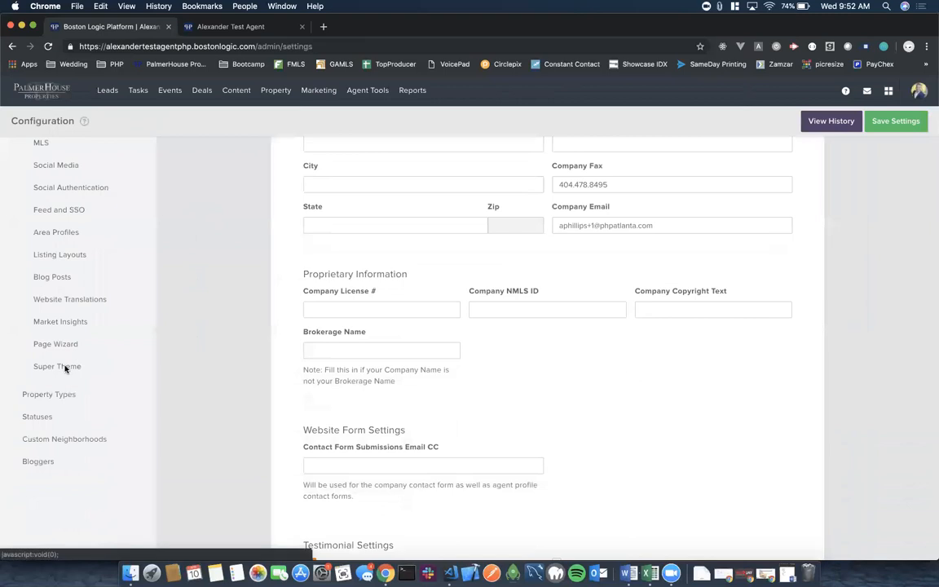
pyautogui.click(64, 368)
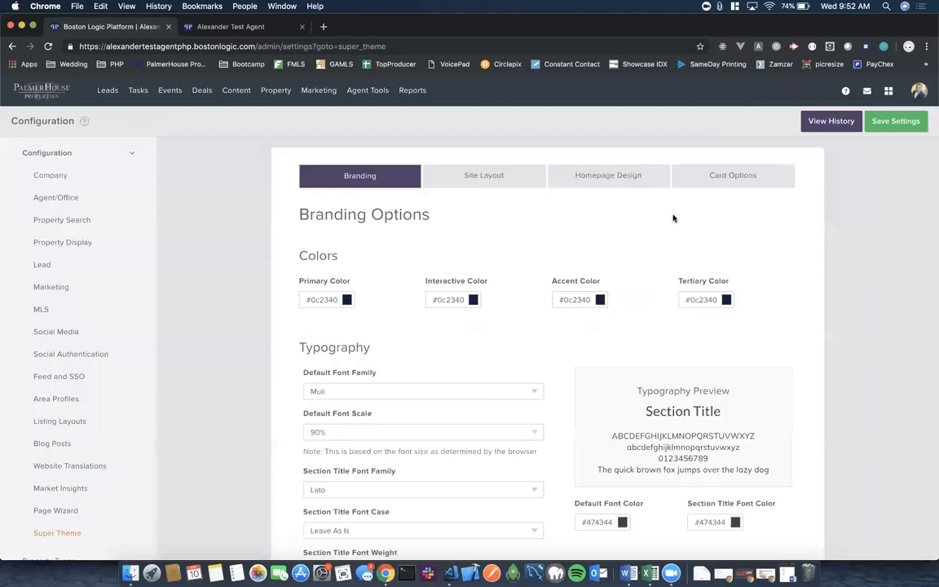
pyautogui.click(614, 180)
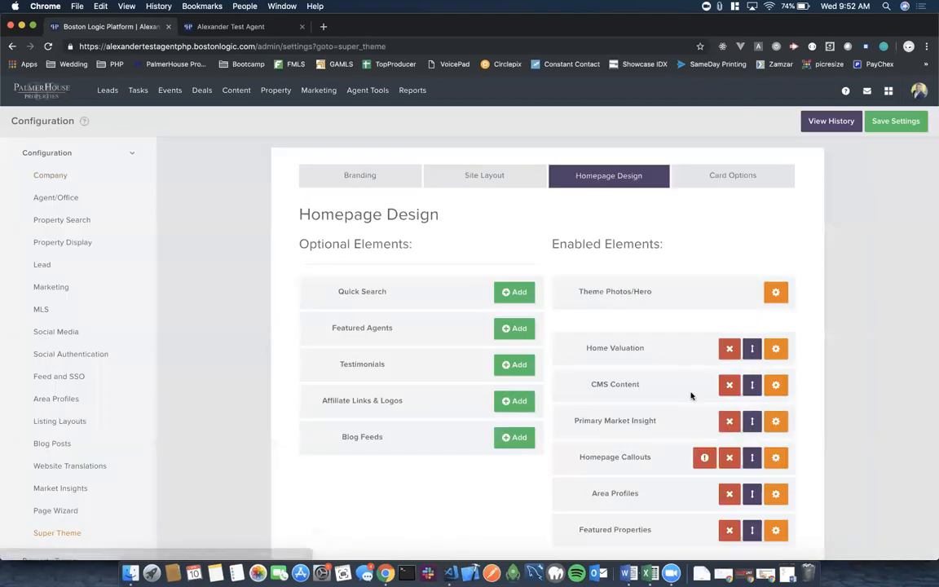
pyautogui.scroll(-2, 692, 343)
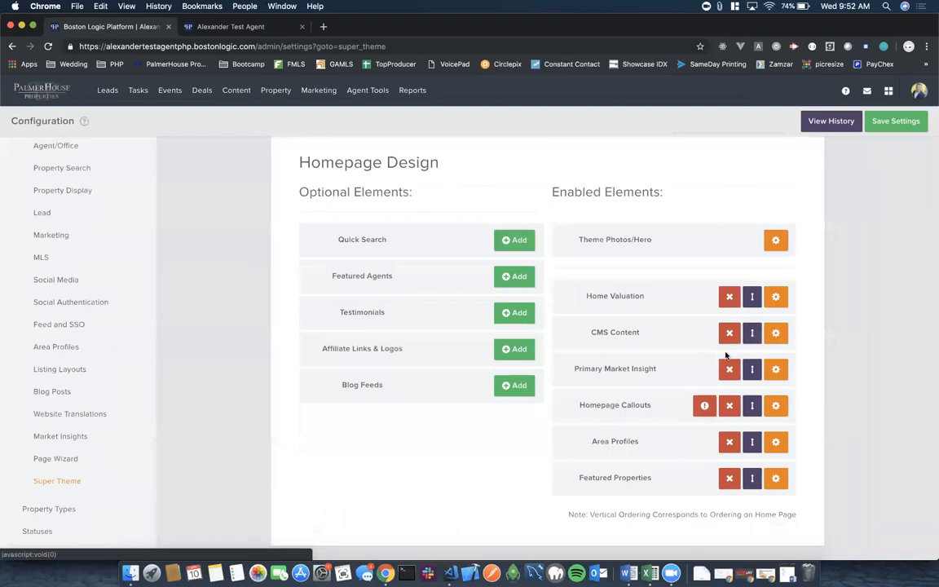
# Review the Primary Market Insight section options, close them, and save the Super Theme settings.
pyautogui.click(776, 371)
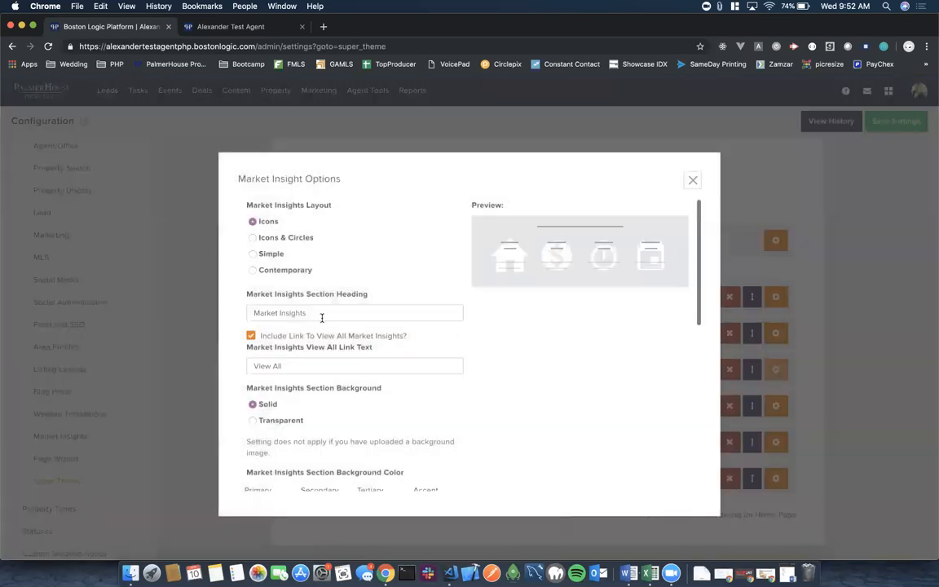
pyautogui.scroll(-3, 318, 323)
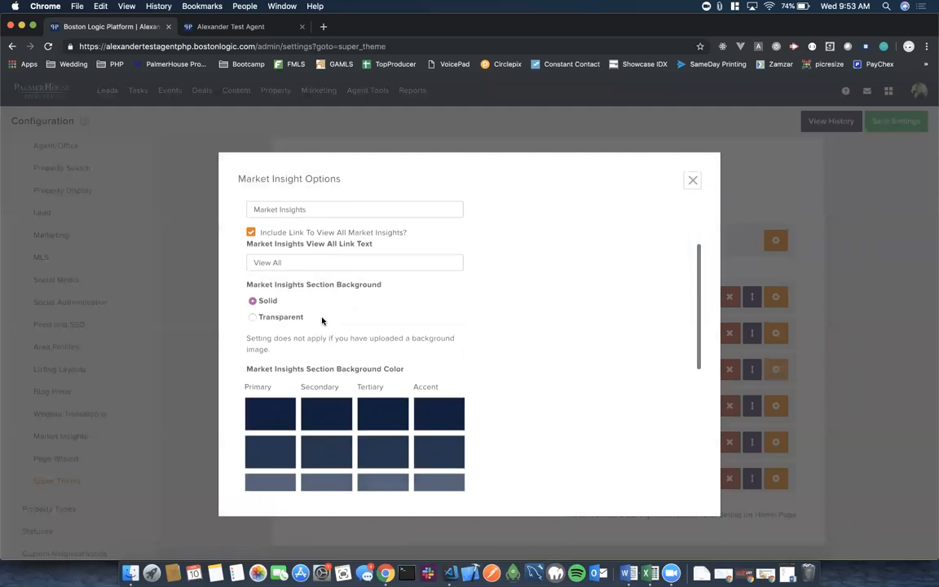
pyautogui.scroll(-5, 322, 321)
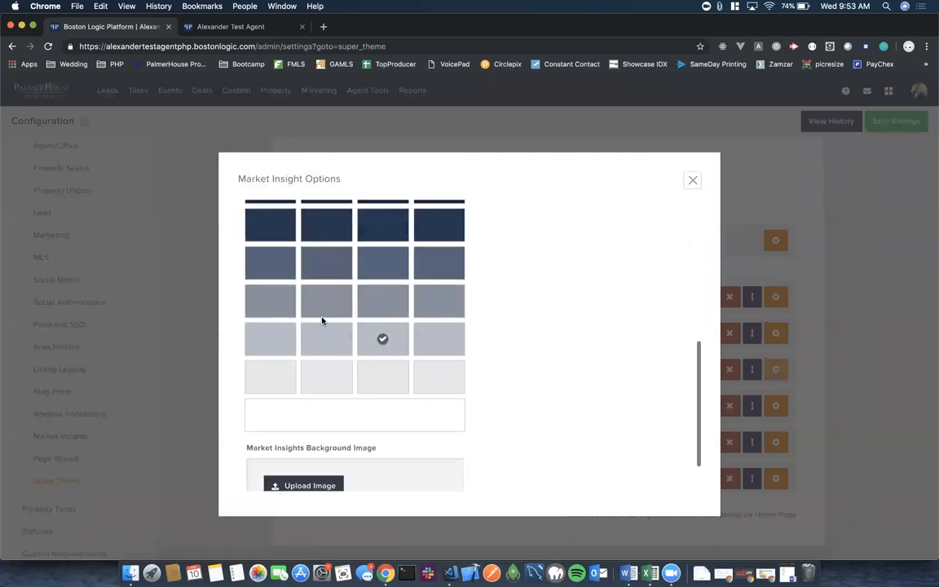
pyautogui.scroll(10, 601, 349)
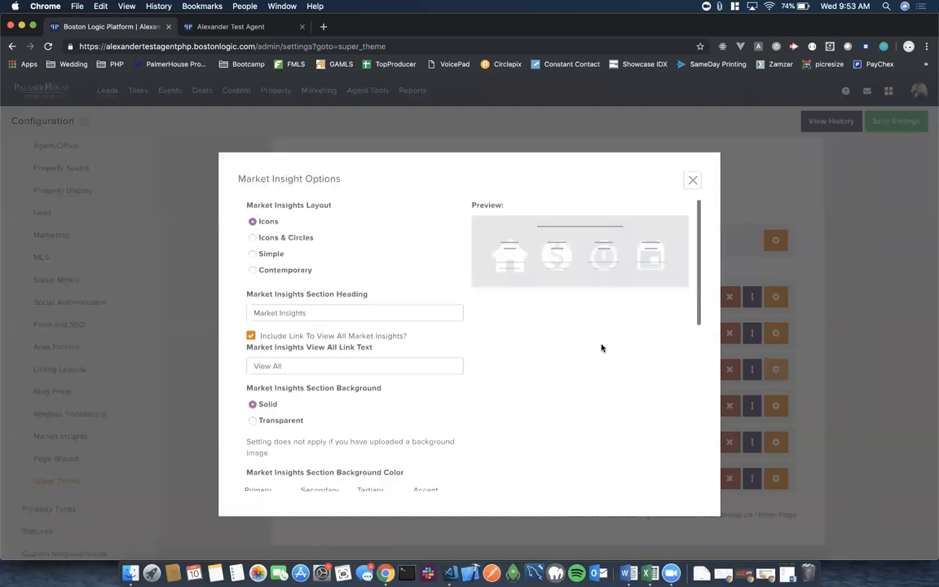
pyautogui.click(693, 180)
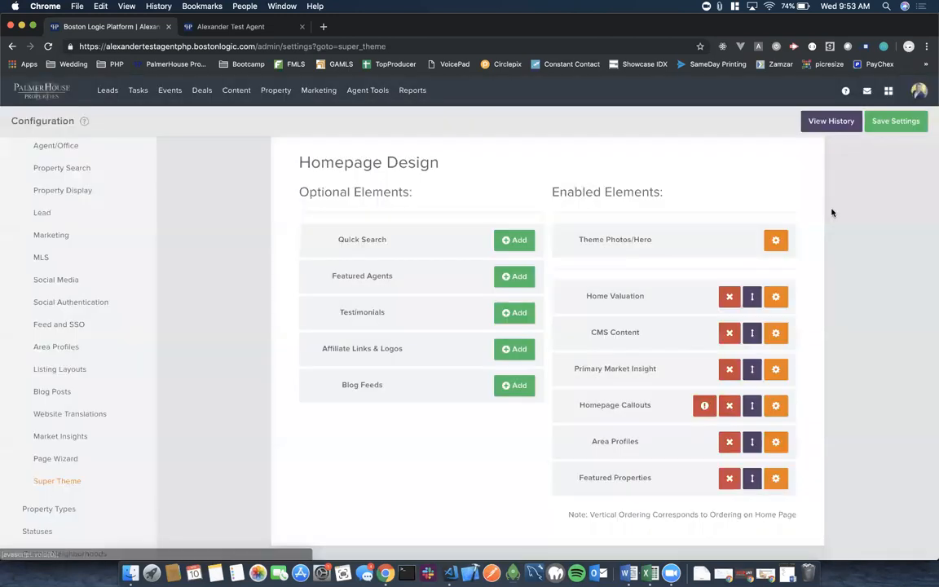
pyautogui.scroll(2, 832, 247)
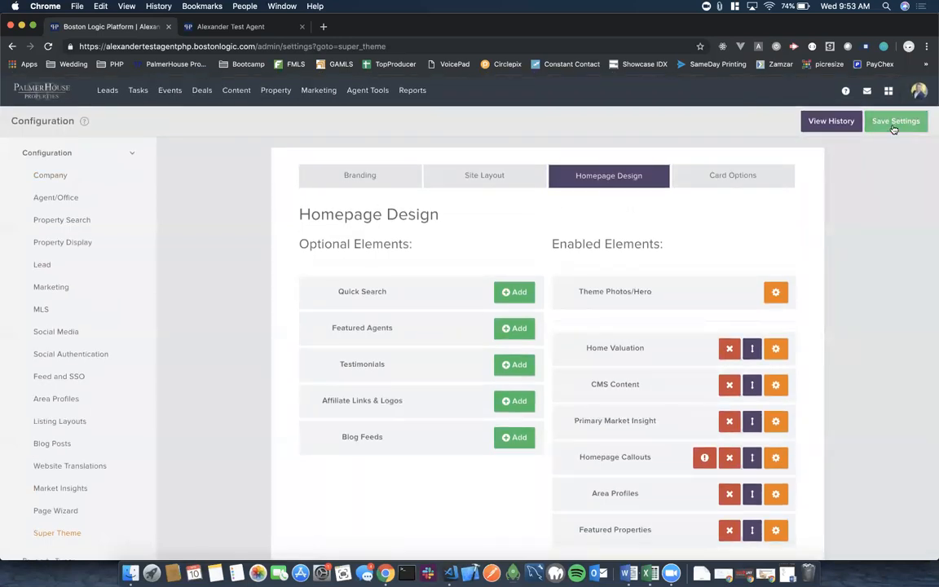
pyautogui.click(896, 121)
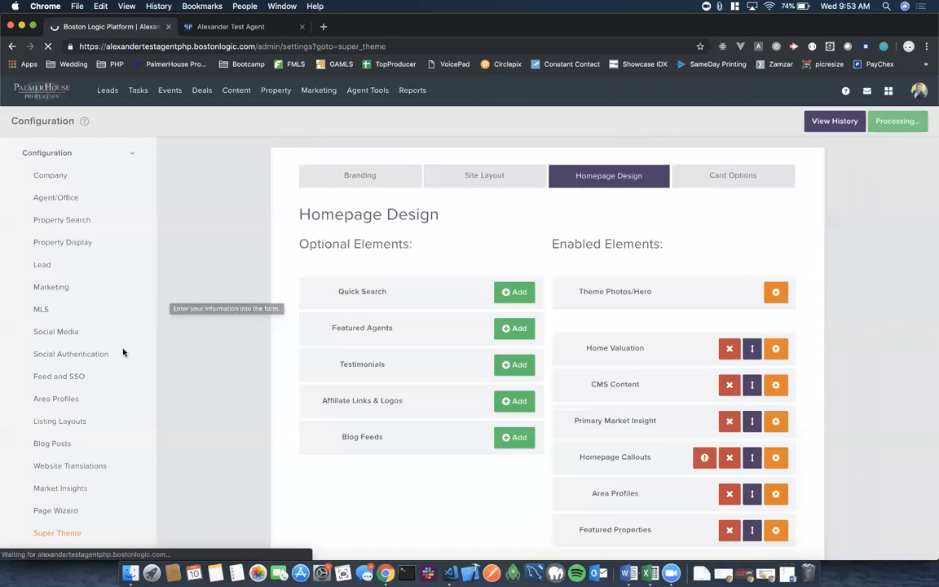
pyautogui.scroll(-3, 122, 354)
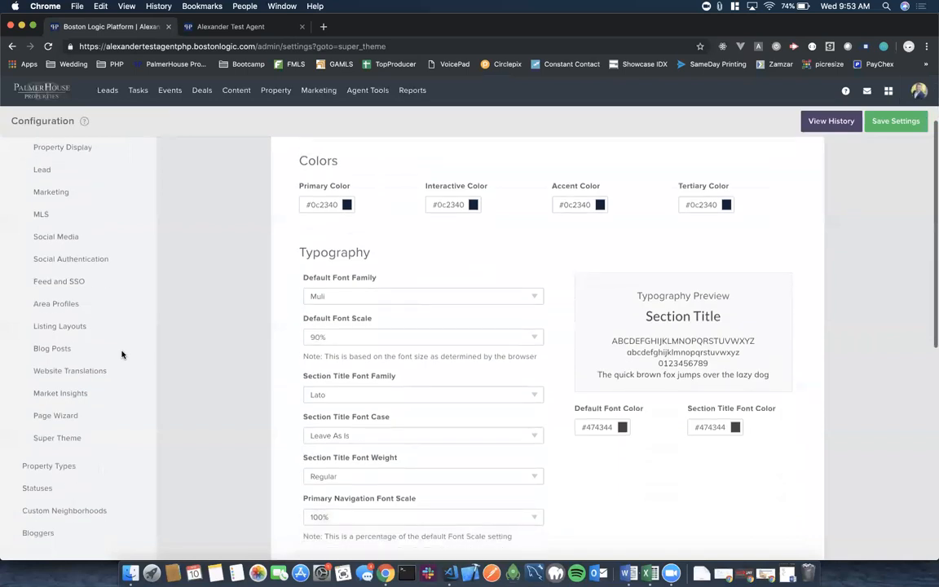
# Open the Market Insights page of the site configuration settings.
pyautogui.click(62, 394)
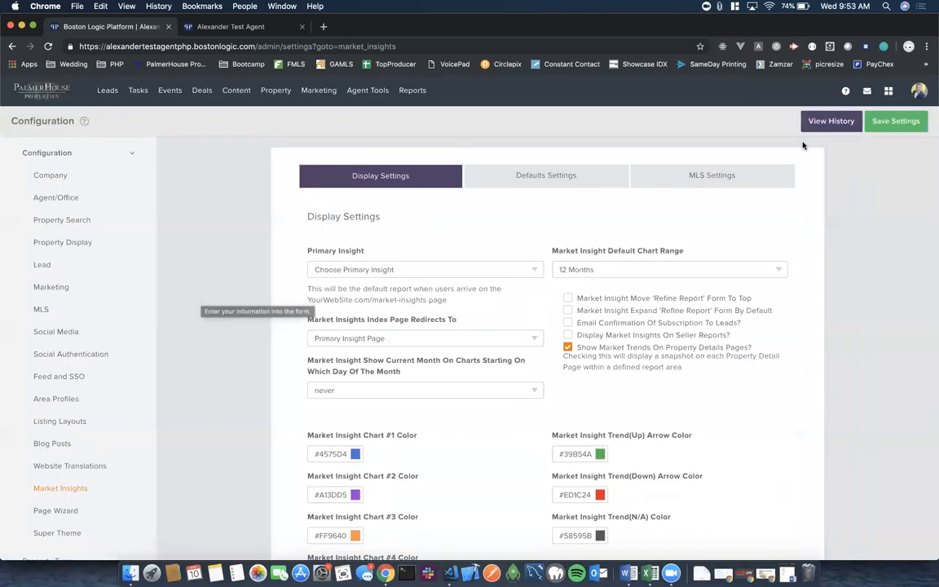
pyautogui.click(918, 91)
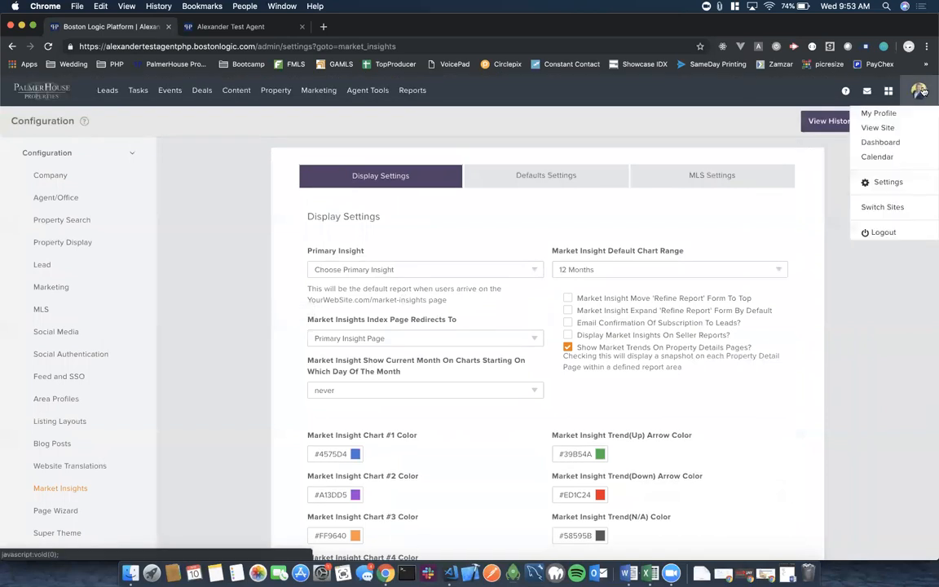
pyautogui.click(888, 183)
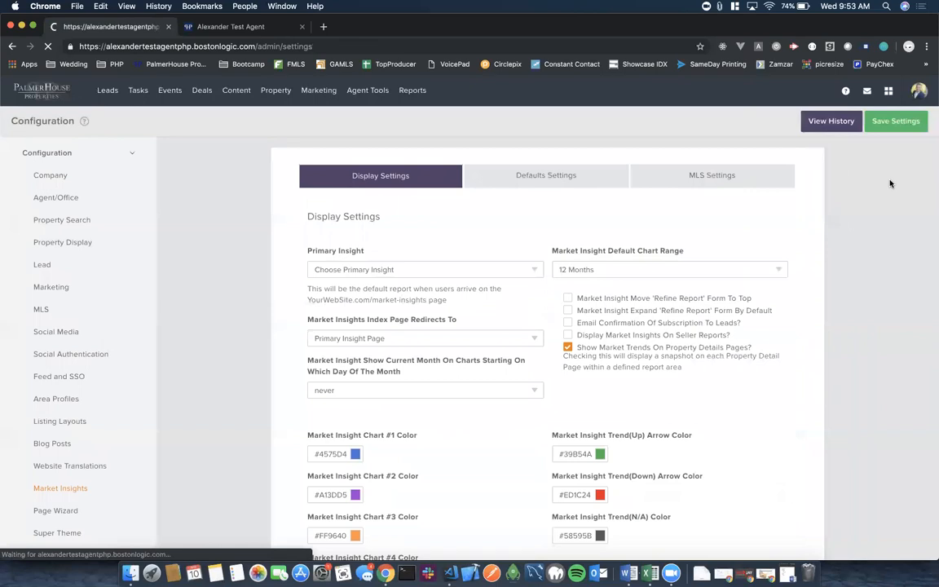
pyautogui.scroll(-3, 226, 370)
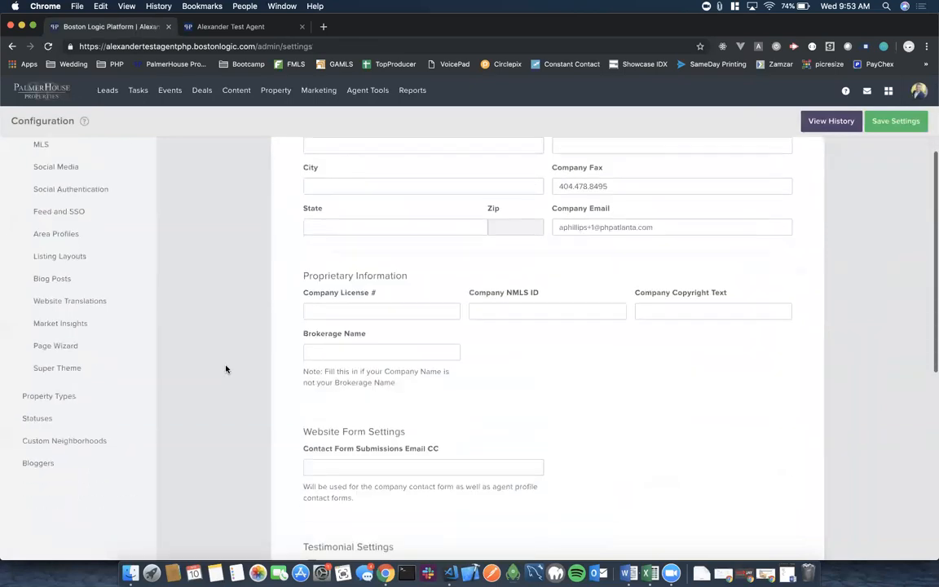
pyautogui.click(62, 331)
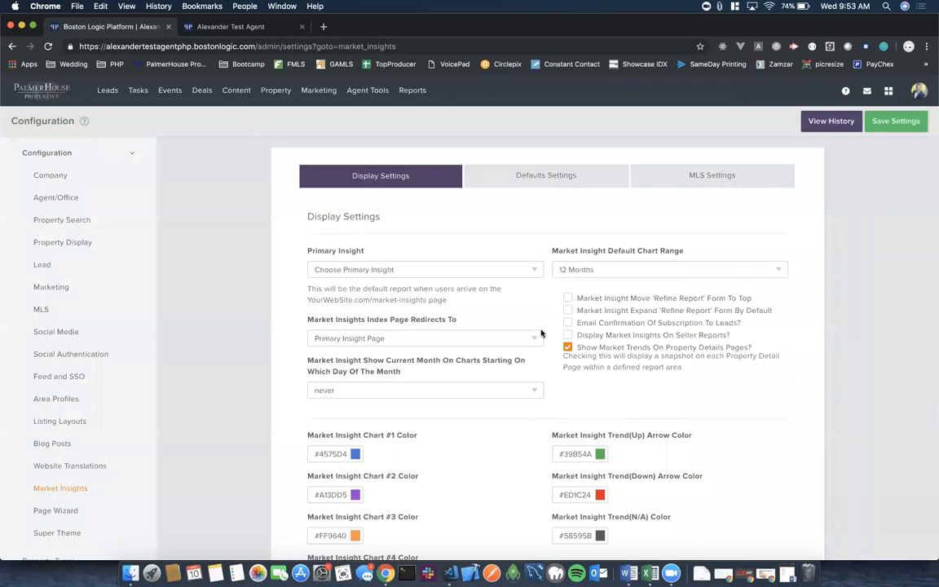
# Choose Midtown from the bottom of the Primary Insight dropdown list.
pyautogui.click(535, 270)
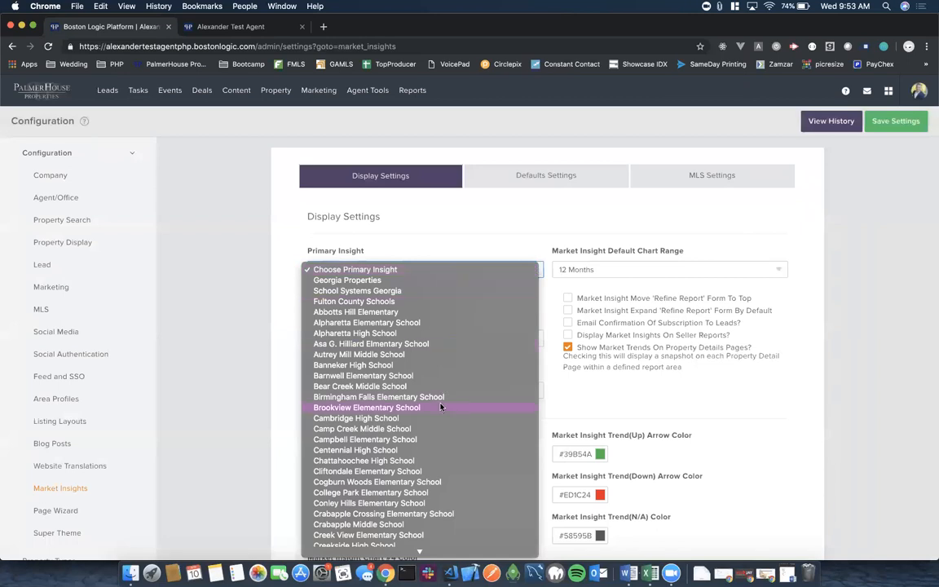
pyautogui.scroll(-8, 441, 408)
pyautogui.scroll(-5, 440, 406)
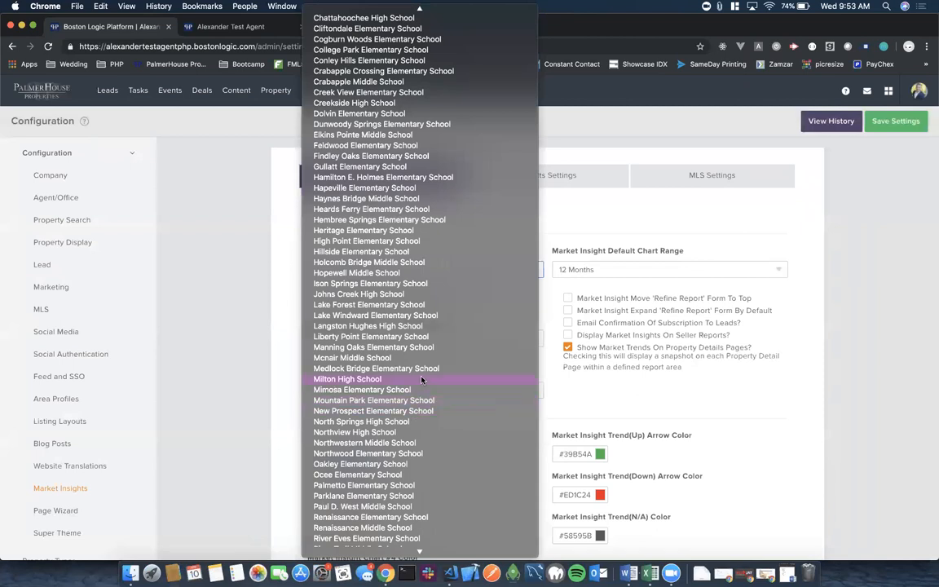
pyautogui.scroll(-20, 421, 380)
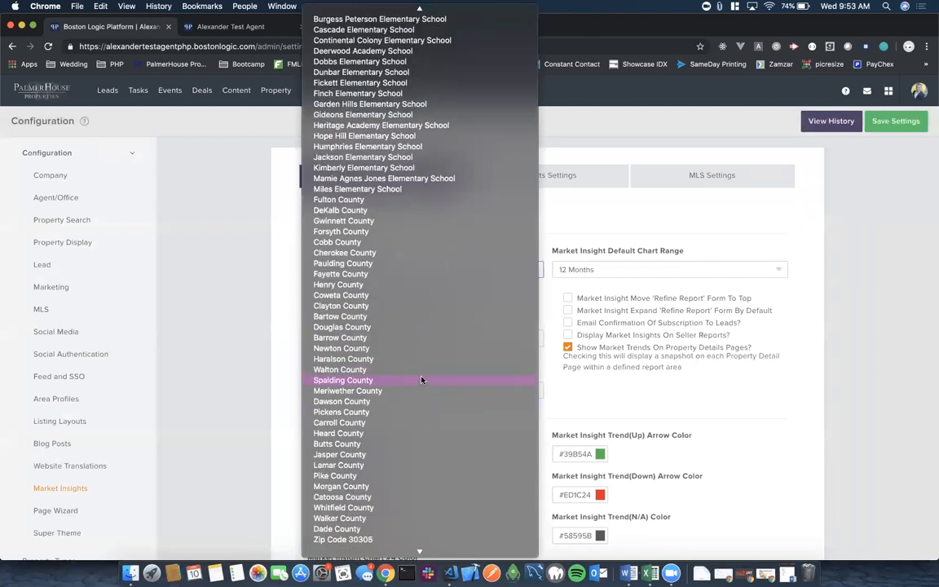
pyautogui.scroll(-20, 421, 380)
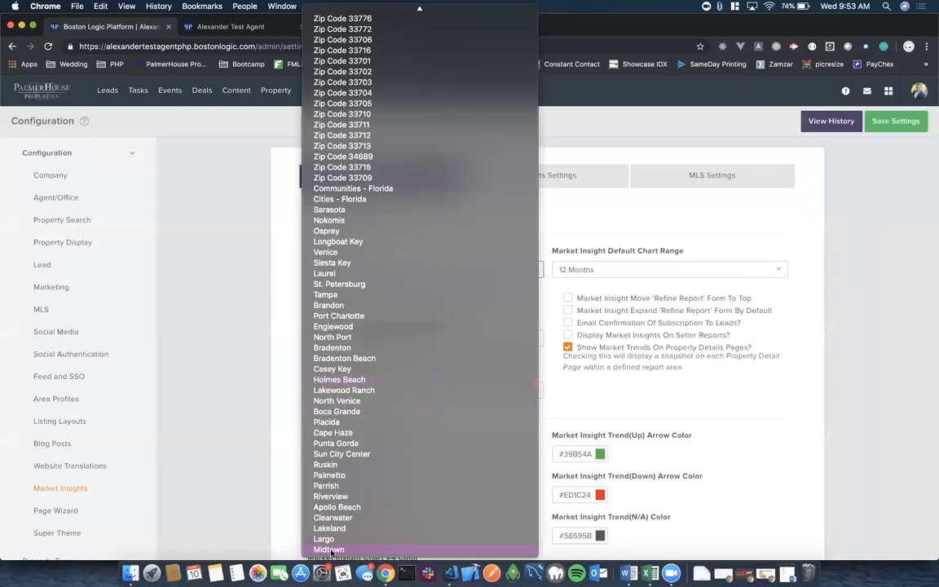
pyautogui.scroll(15, 427, 403)
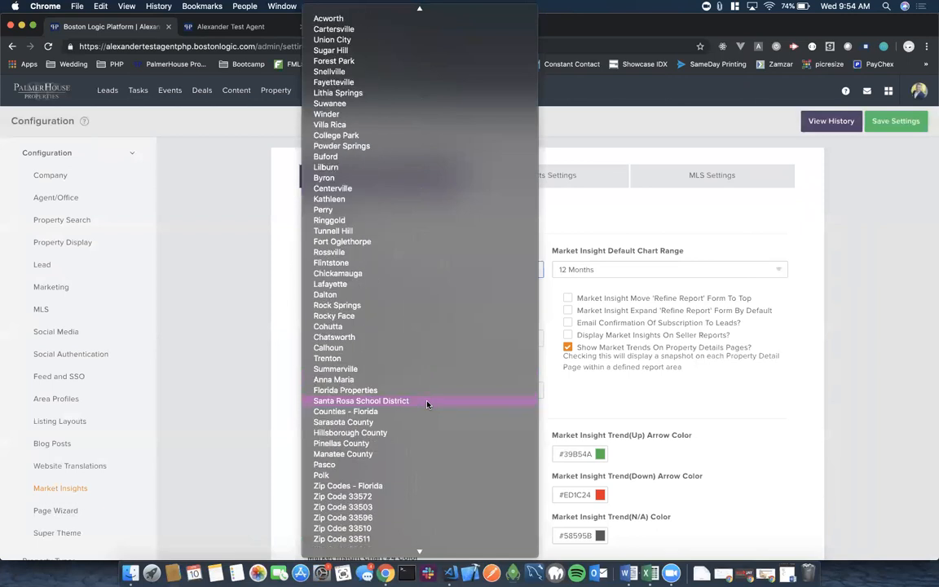
pyautogui.scroll(-14, 426, 404)
pyautogui.scroll(3, 426, 403)
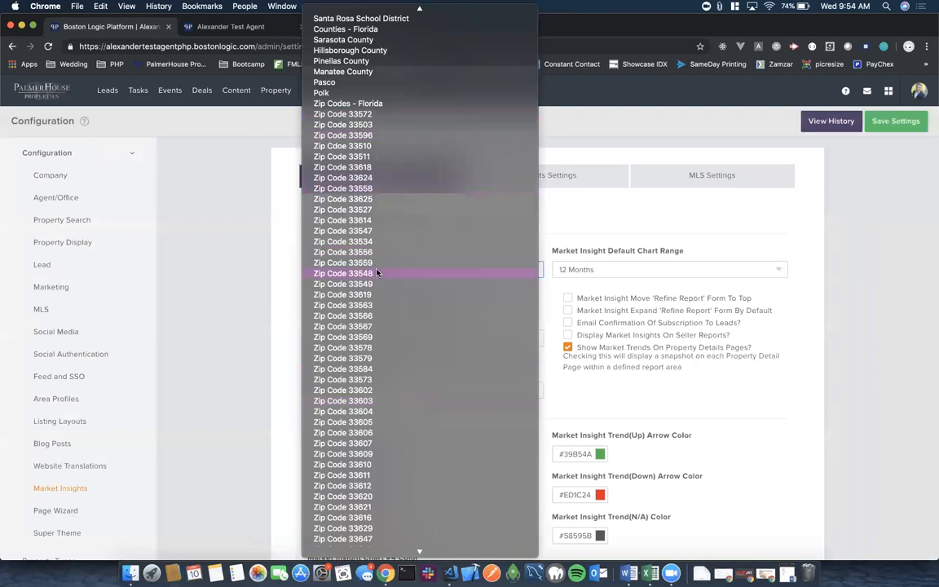
pyautogui.scroll(5, 377, 273)
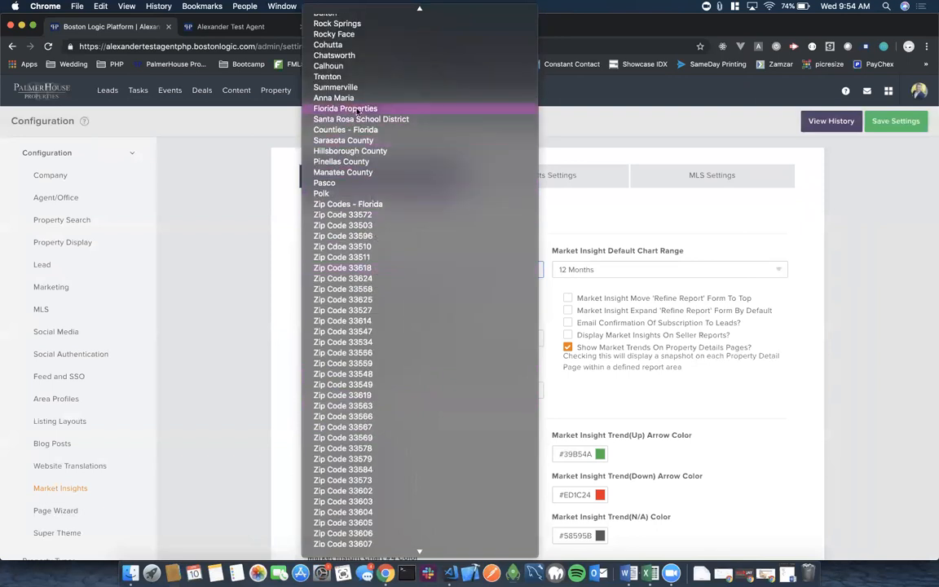
pyautogui.scroll(-8, 380, 210)
pyautogui.scroll(-12, 380, 210)
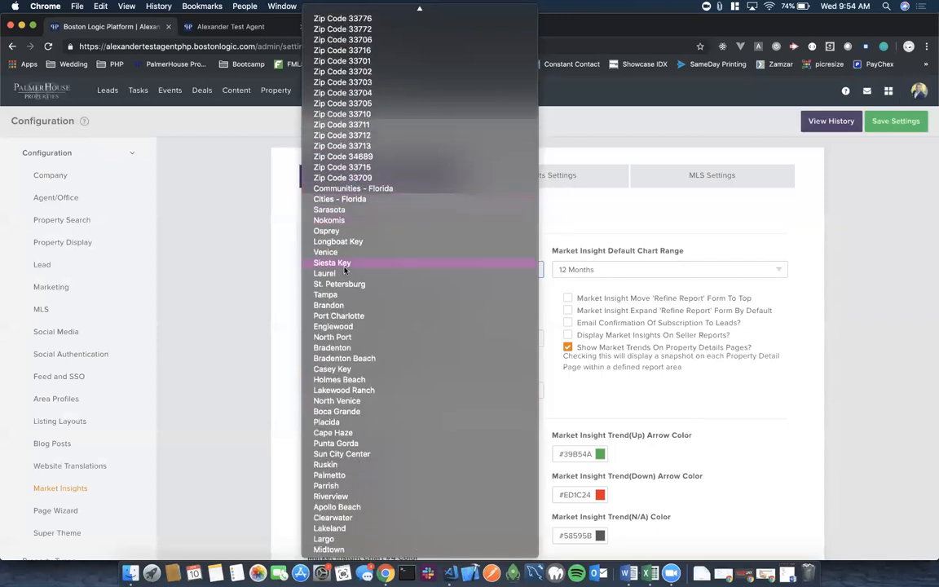
pyautogui.click(328, 549)
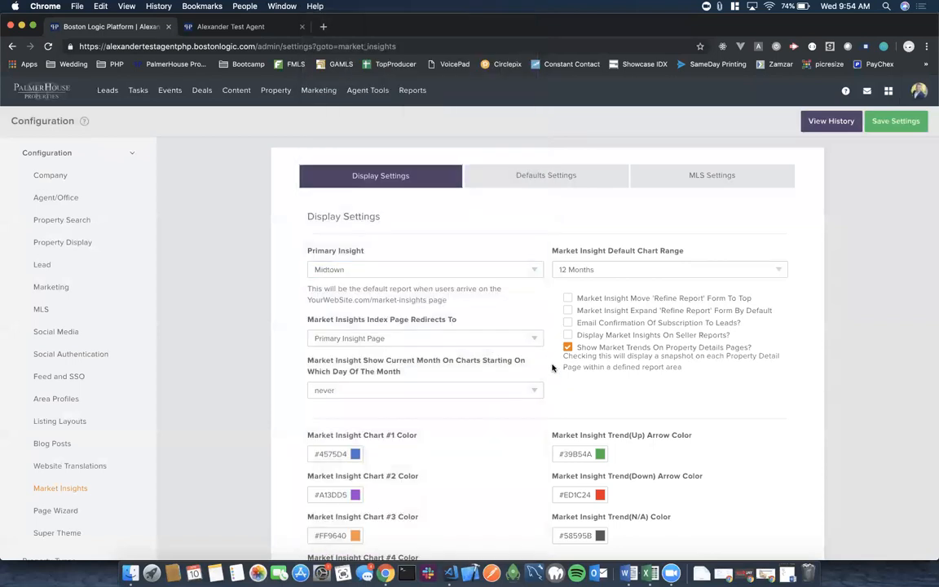
# Save the Market Insights display settings with Midtown as Primary Insight and a 12 Months chart range.
pyautogui.click(897, 123)
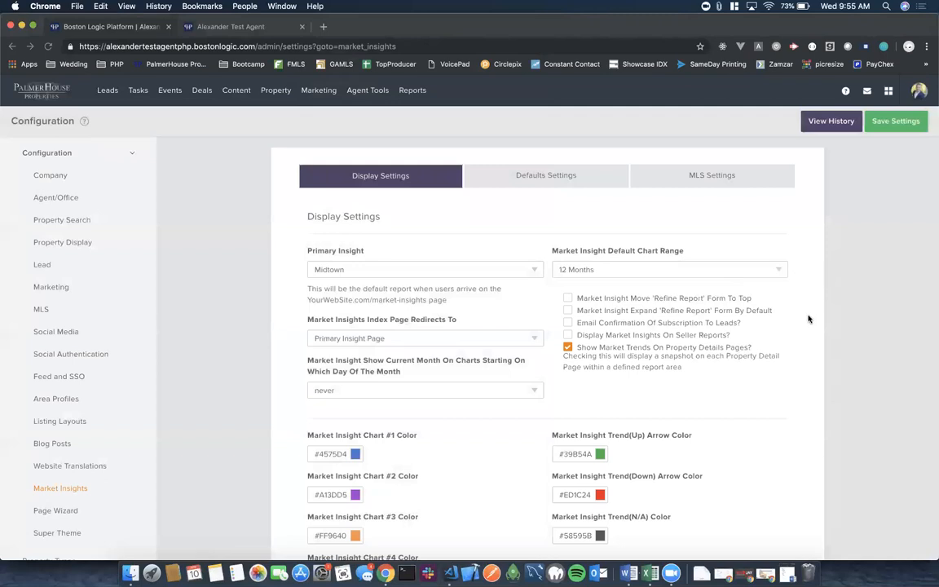
# Return to the Market Insights configuration through the account menu's Settings.
pyautogui.click(920, 92)
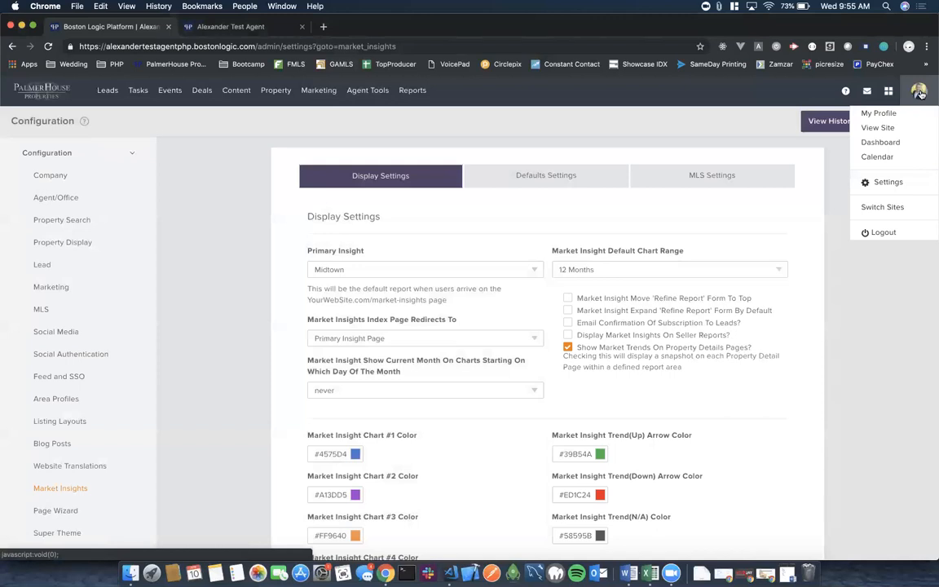
pyautogui.click(886, 183)
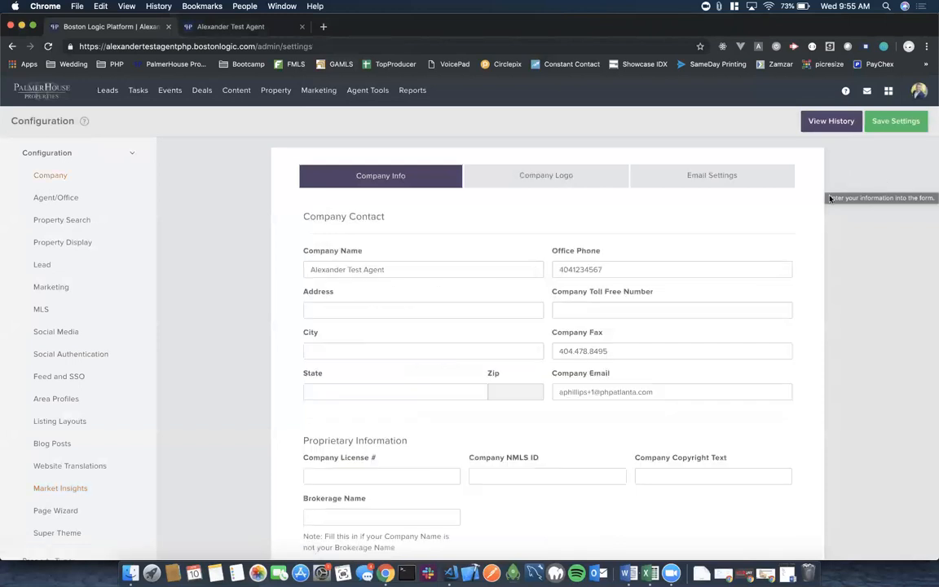
pyautogui.scroll(-5, 190, 352)
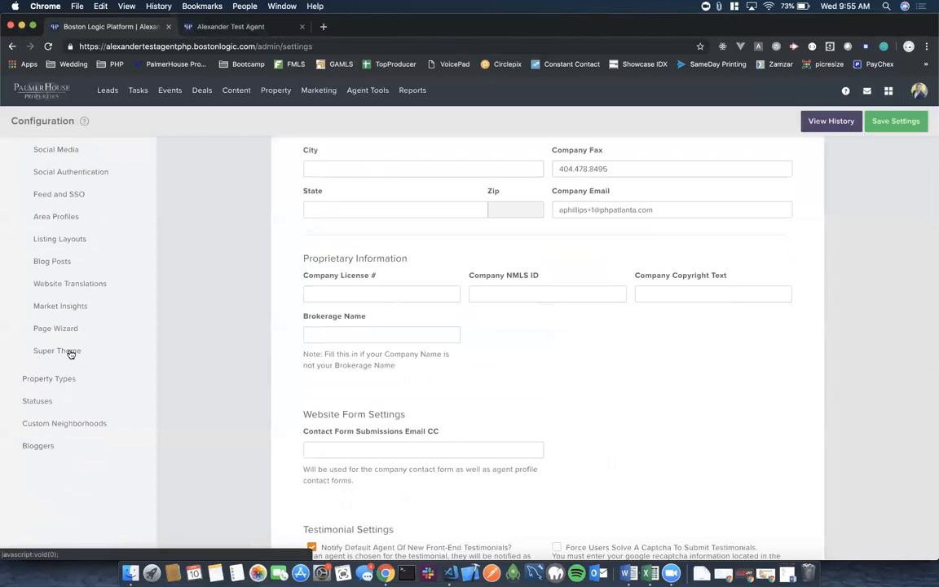
pyautogui.click(70, 308)
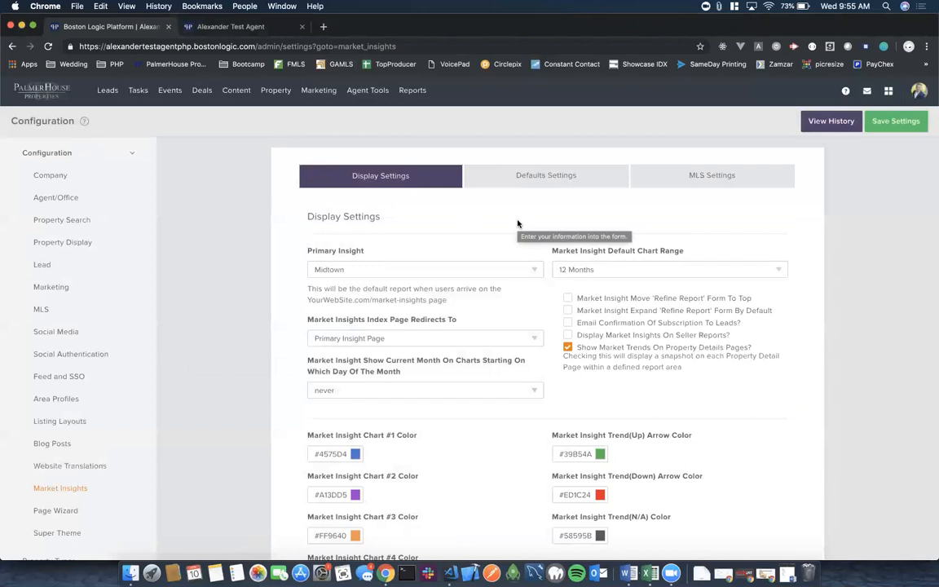
pyautogui.scroll(-1, 517, 223)
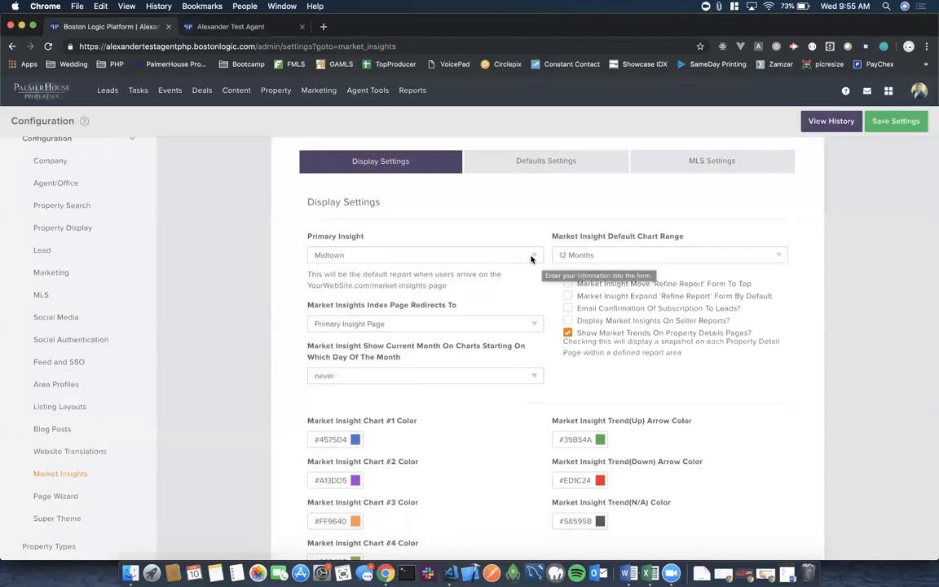
# Reselect Midtown as the Primary Insight and save the Market Insights settings.
pyautogui.click(531, 256)
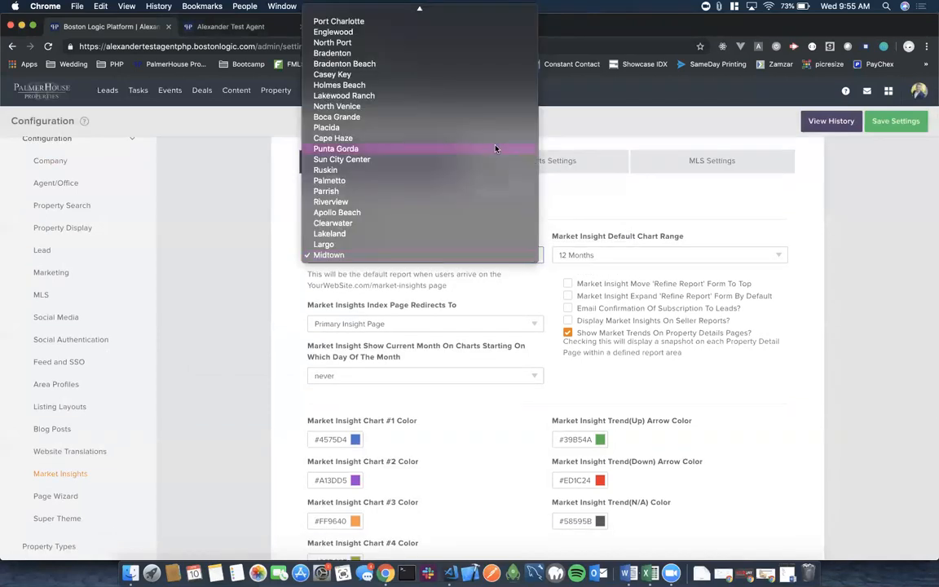
pyautogui.scroll(20, 495, 148)
pyautogui.scroll(20, 495, 148)
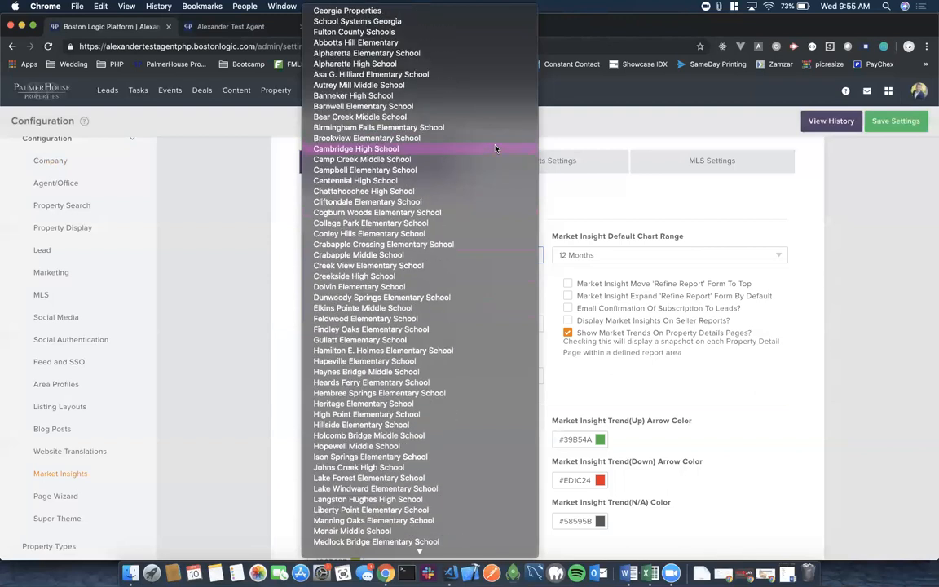
pyautogui.scroll(-20, 495, 149)
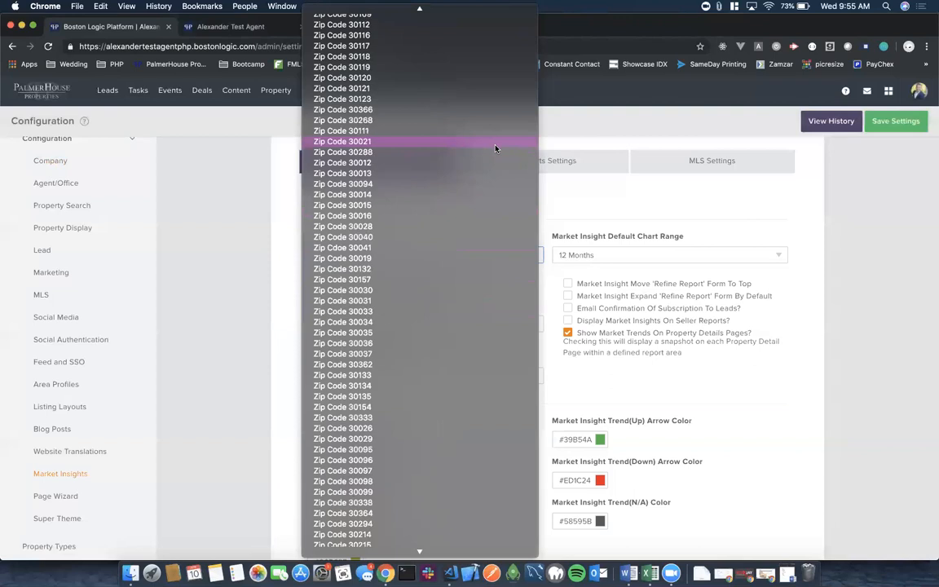
pyautogui.scroll(-15, 495, 148)
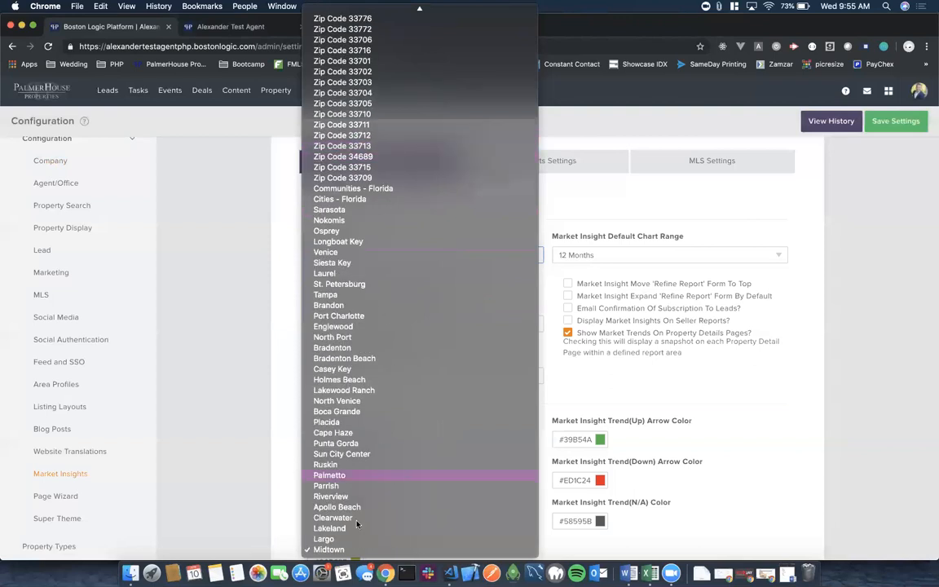
pyautogui.click(330, 550)
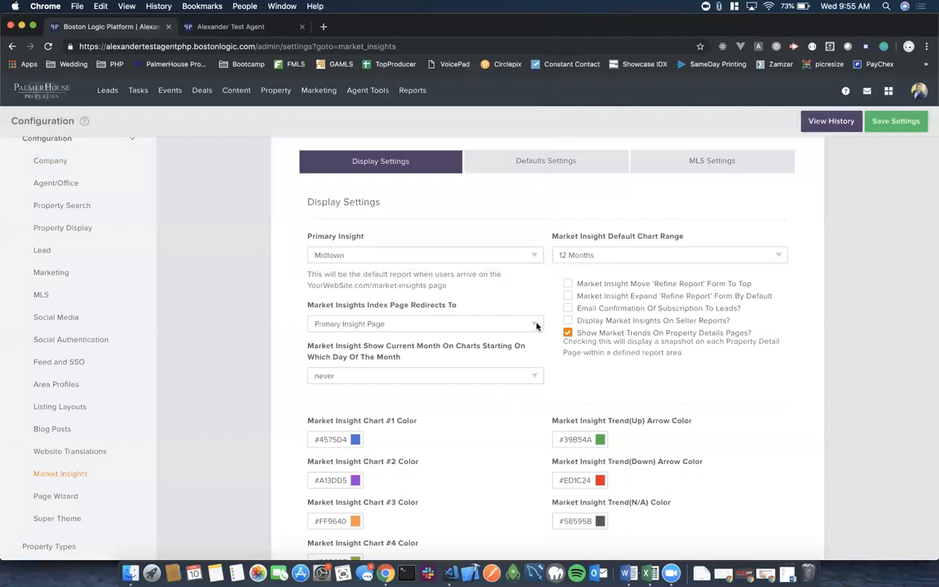
pyautogui.scroll(-5, 544, 307)
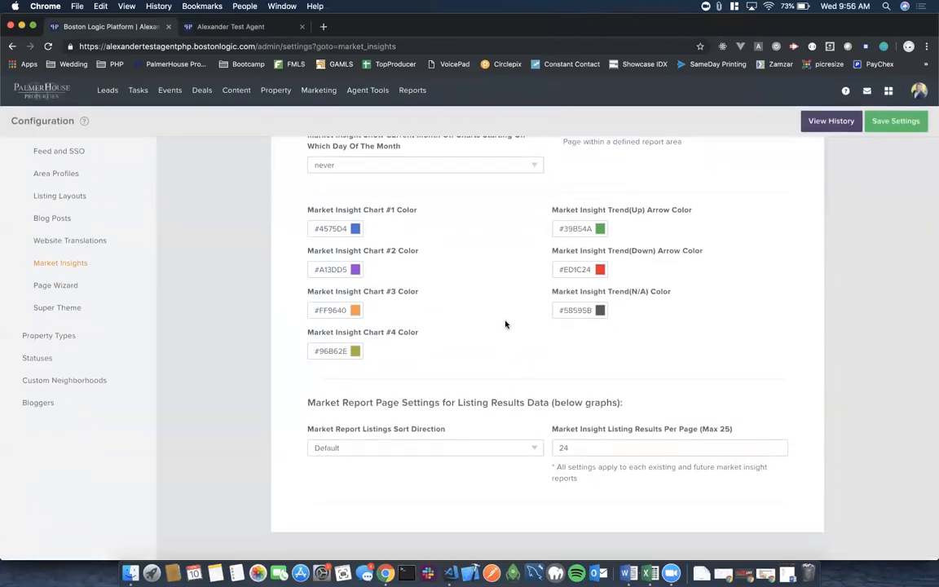
pyautogui.scroll(5, 506, 325)
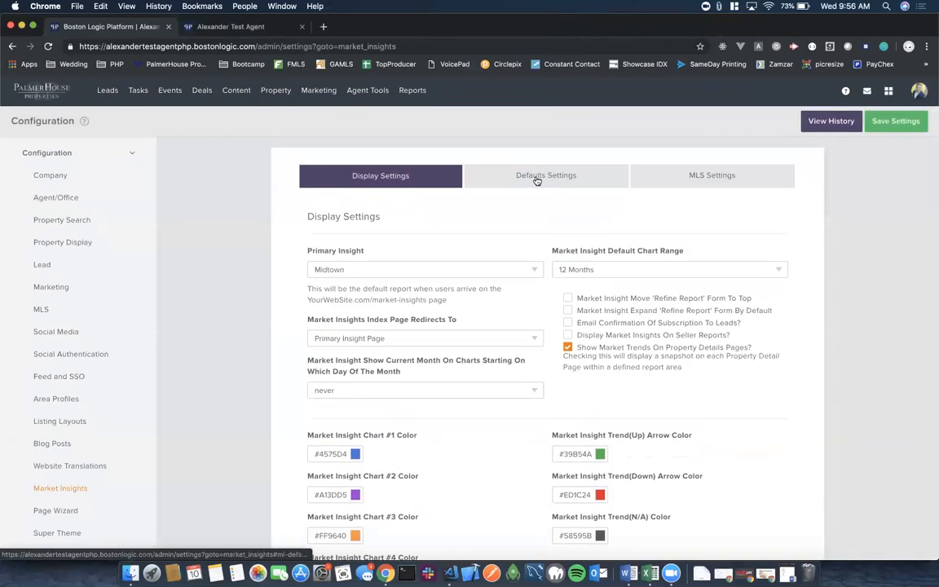
pyautogui.click(895, 123)
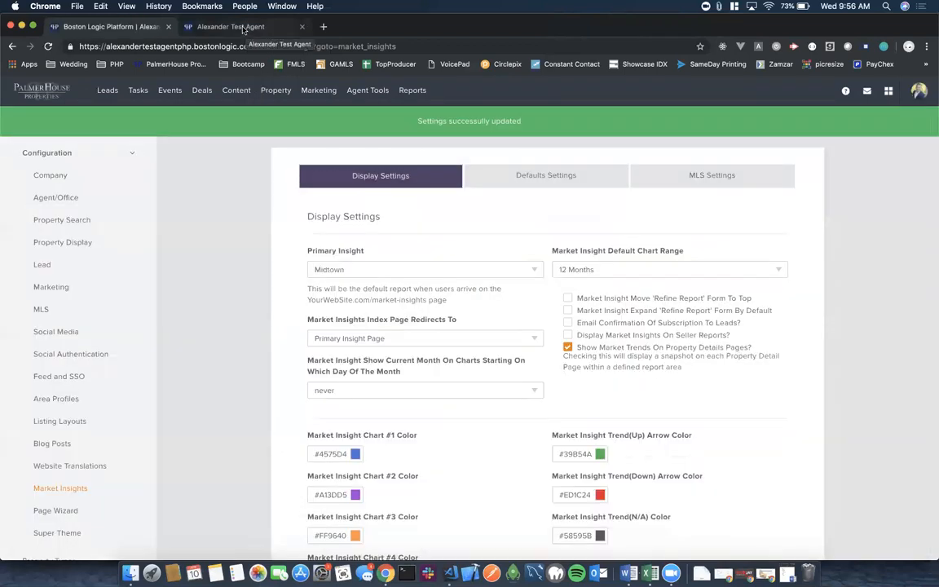
pyautogui.click(243, 31)
pyautogui.click(48, 47)
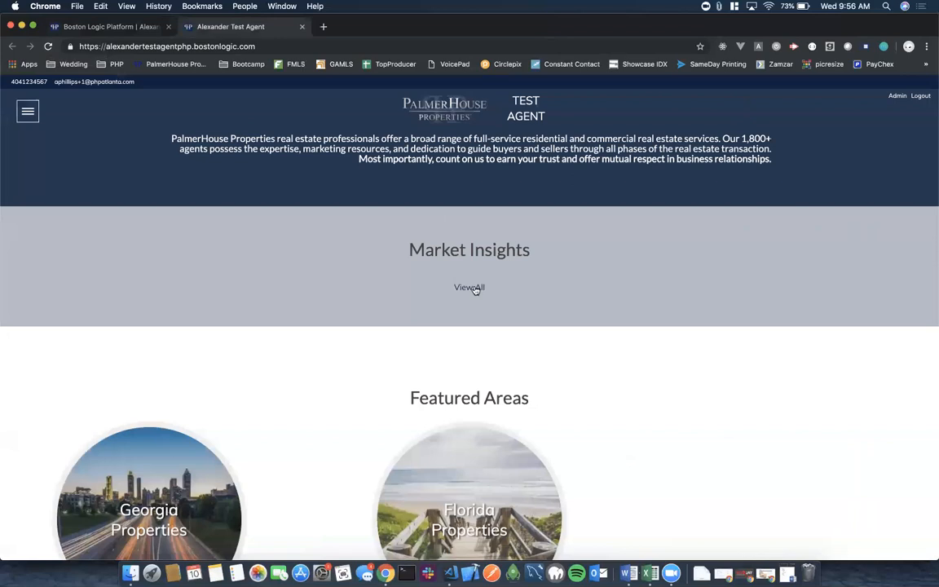
pyautogui.click(101, 30)
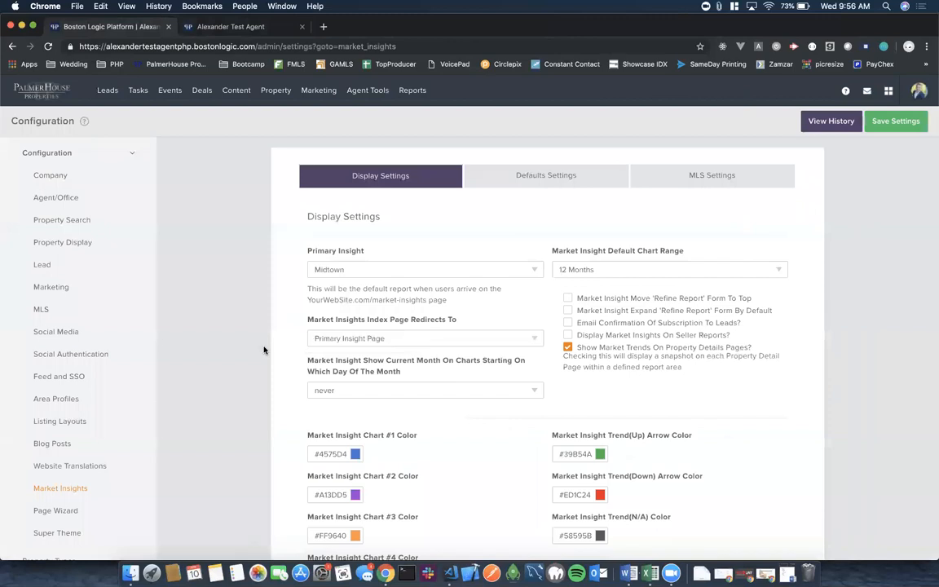
pyautogui.scroll(-3, 263, 350)
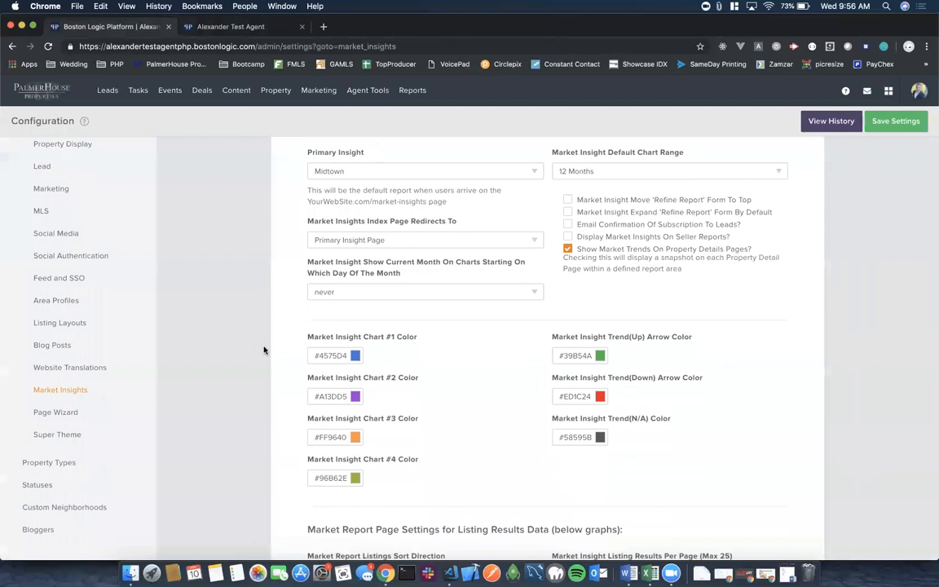
pyautogui.scroll(3, 263, 350)
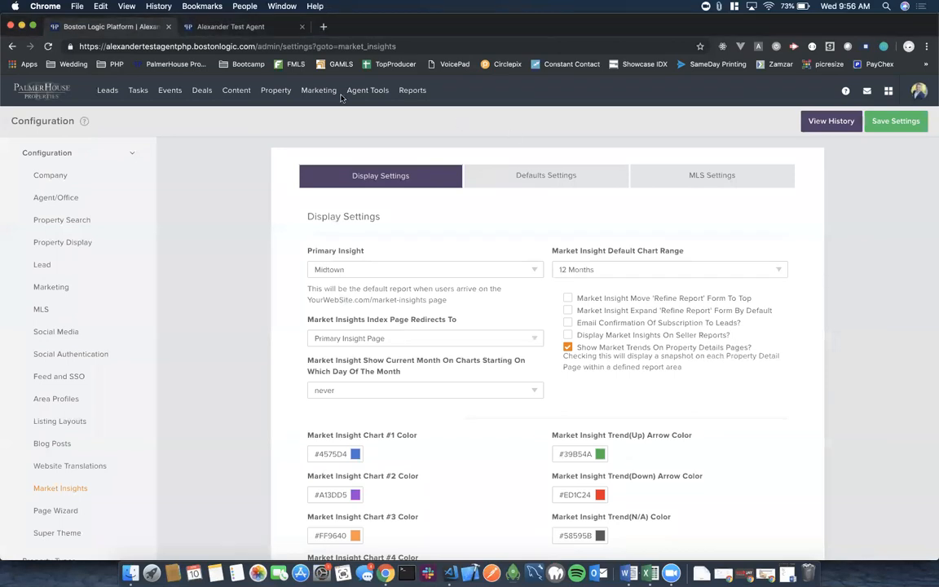
pyautogui.click(204, 27)
pyautogui.scroll(-3, 479, 440)
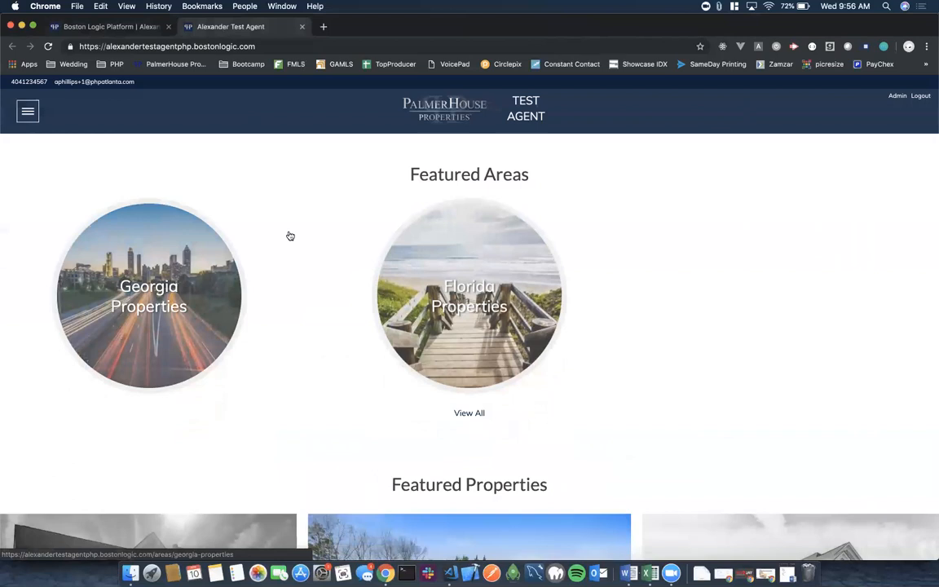
pyautogui.click(90, 26)
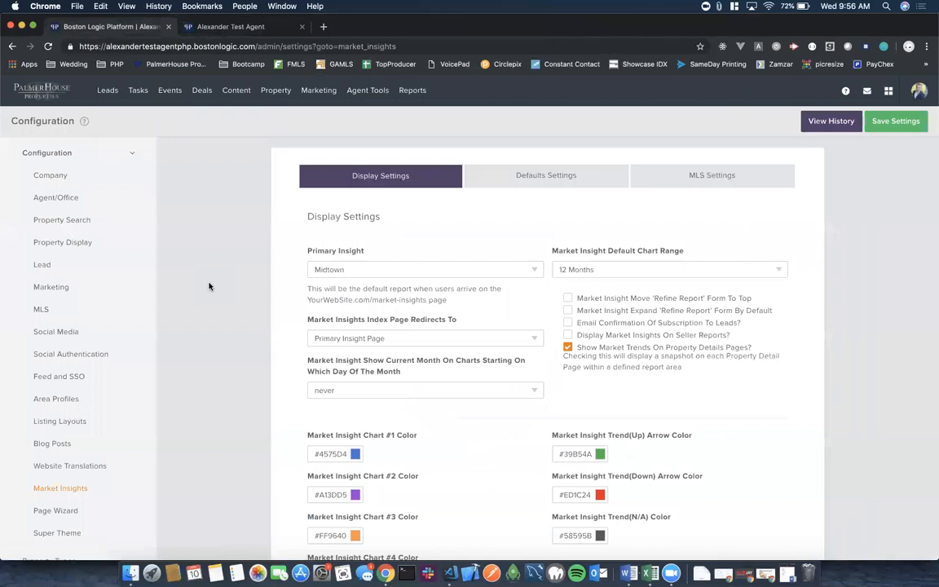
pyautogui.moveTo(238, 90)
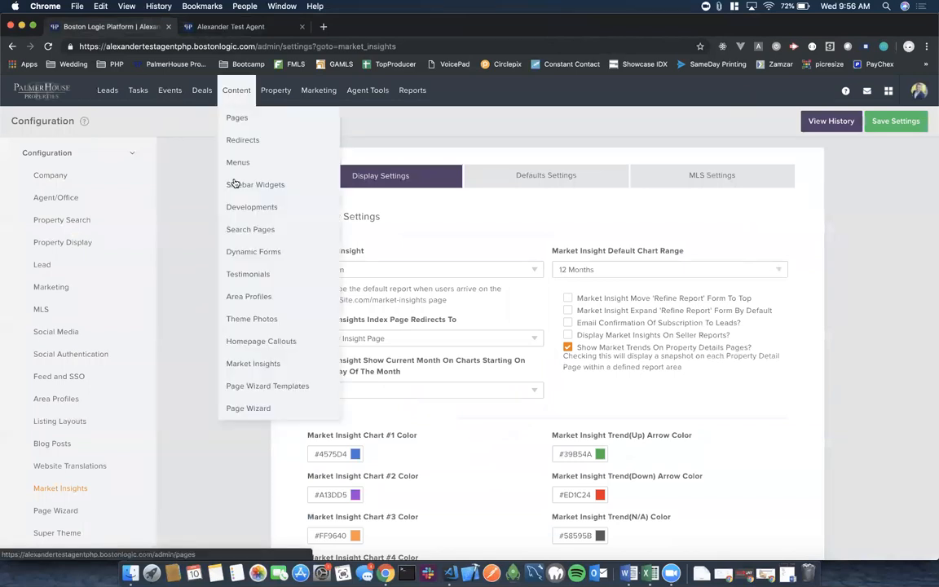
pyautogui.click(242, 298)
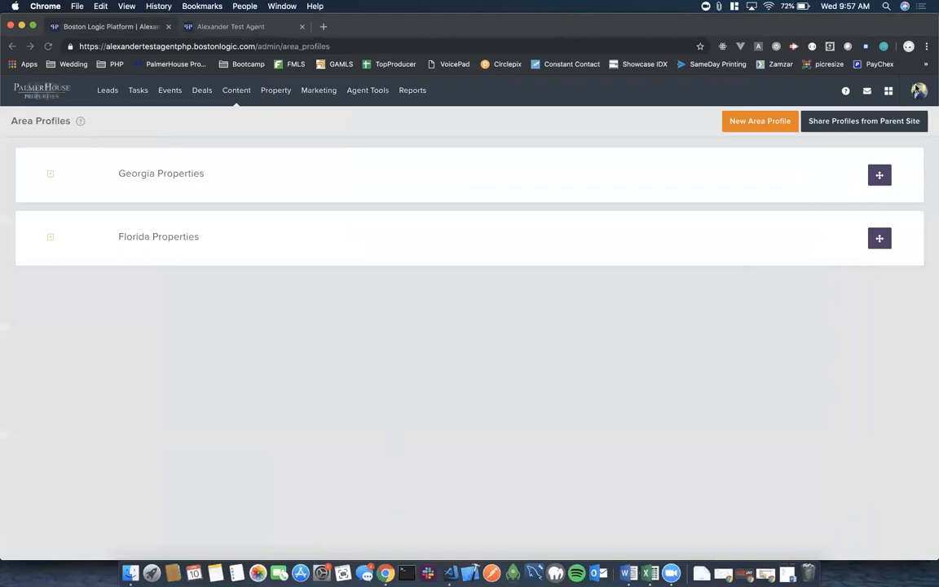
pyautogui.click(919, 91)
pyautogui.click(881, 183)
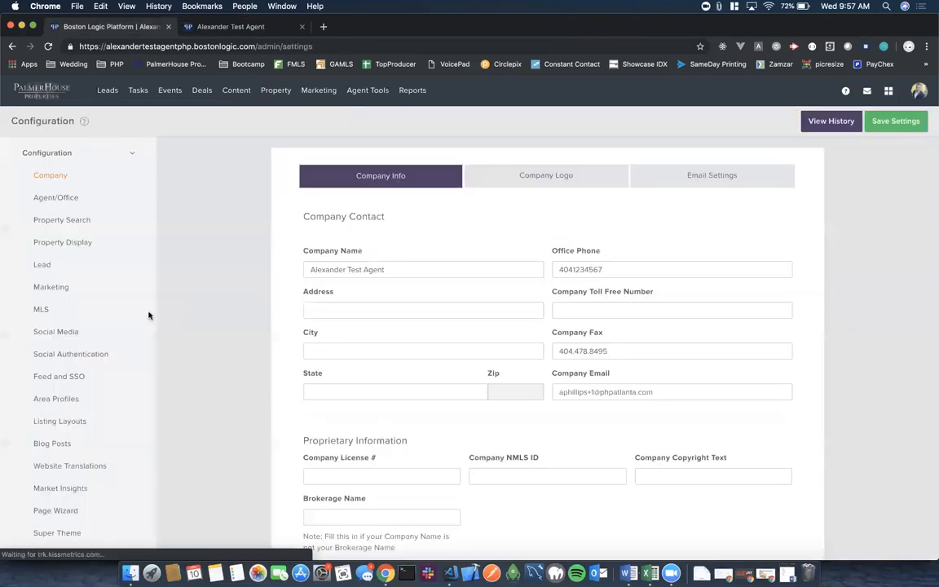
pyautogui.scroll(-5, 86, 331)
pyautogui.click(60, 276)
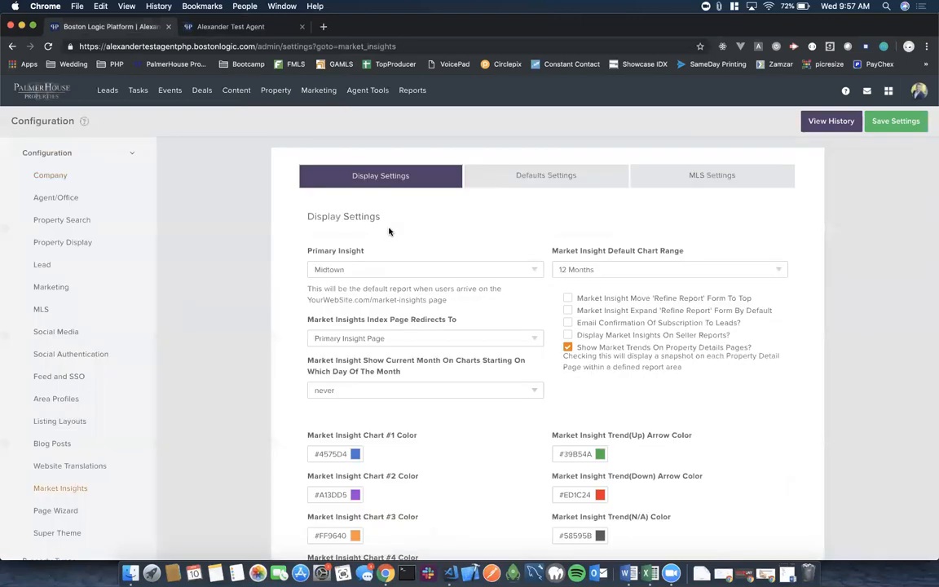
# Look over the Market Insights default and display tabs, then show the MLS Settings tab.
pyautogui.click(533, 177)
pyautogui.click(390, 180)
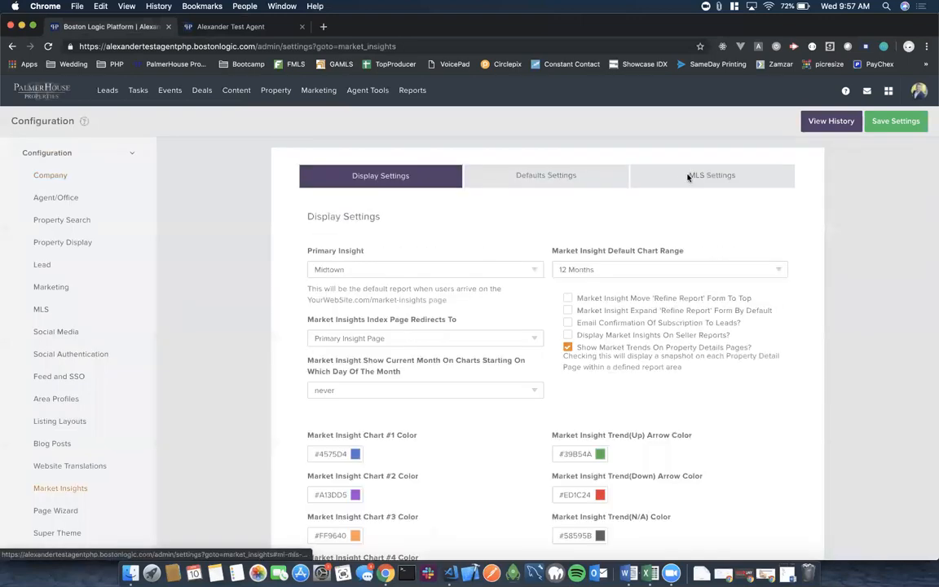
pyautogui.click(690, 176)
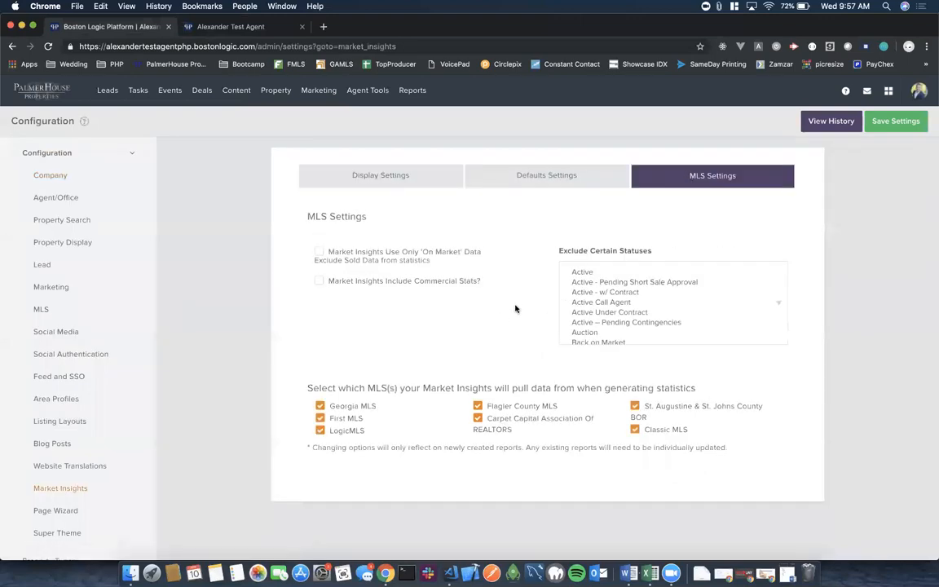
pyautogui.scroll(-3, 515, 308)
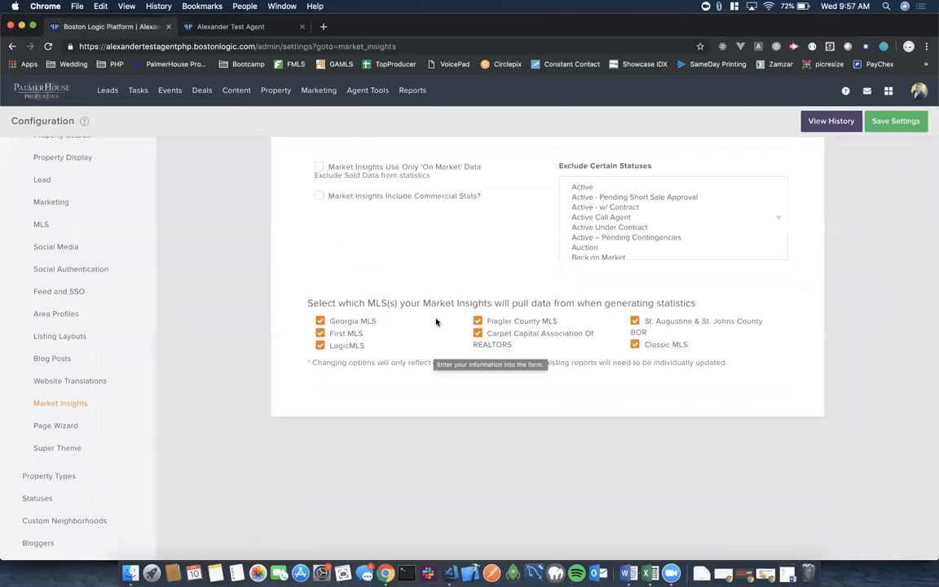
pyautogui.scroll(3, 436, 301)
pyautogui.scroll(-3, 435, 302)
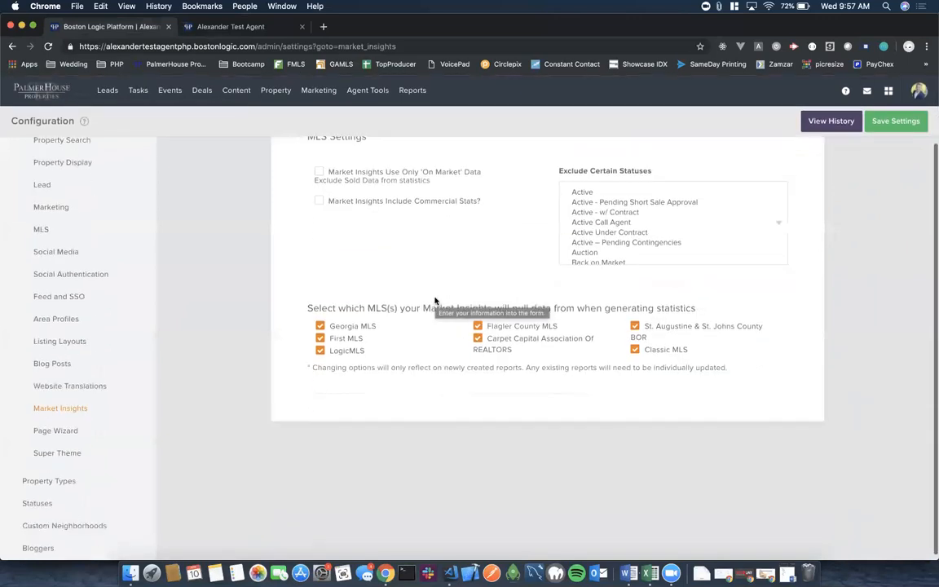
# Untick Georgia MLS, LogicMLS, Flagler County, Carpet Capital, St. Augustine and Classic MLS statistics sources.
pyautogui.click(320, 327)
pyautogui.click(320, 351)
pyautogui.click(478, 327)
pyautogui.click(479, 338)
pyautogui.click(635, 326)
pyautogui.click(635, 350)
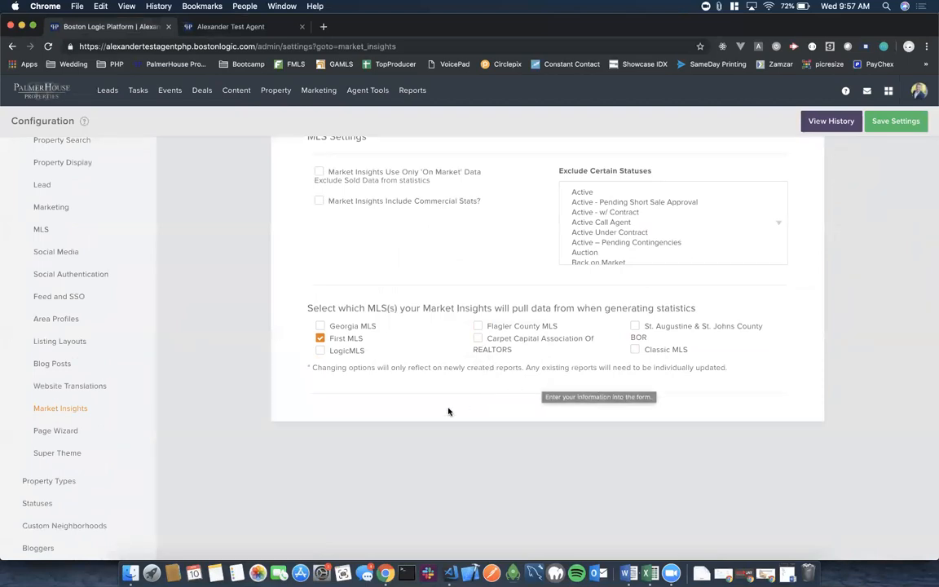
pyautogui.scroll(3, 485, 353)
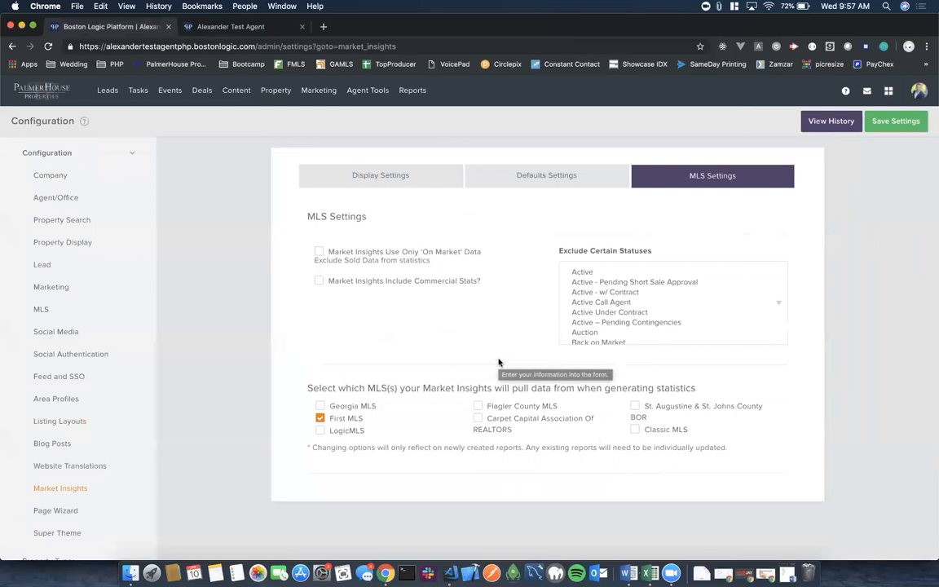
pyautogui.scroll(-2, 499, 362)
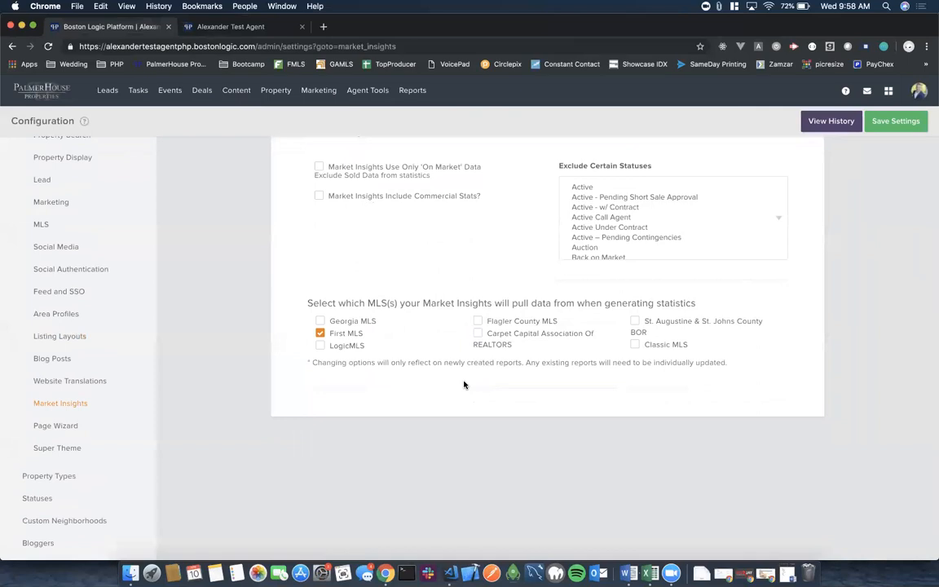
pyautogui.scroll(3, 464, 385)
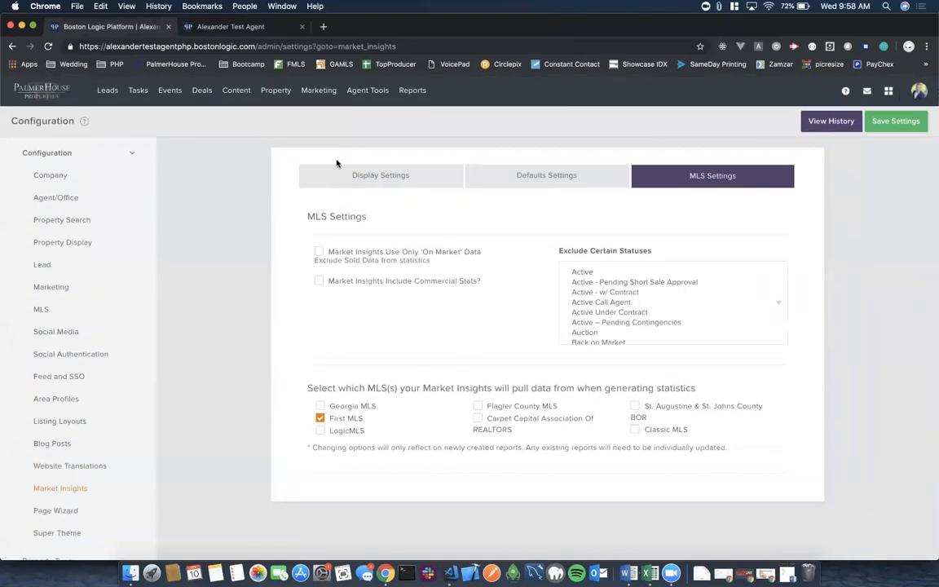
pyautogui.moveTo(226, 91)
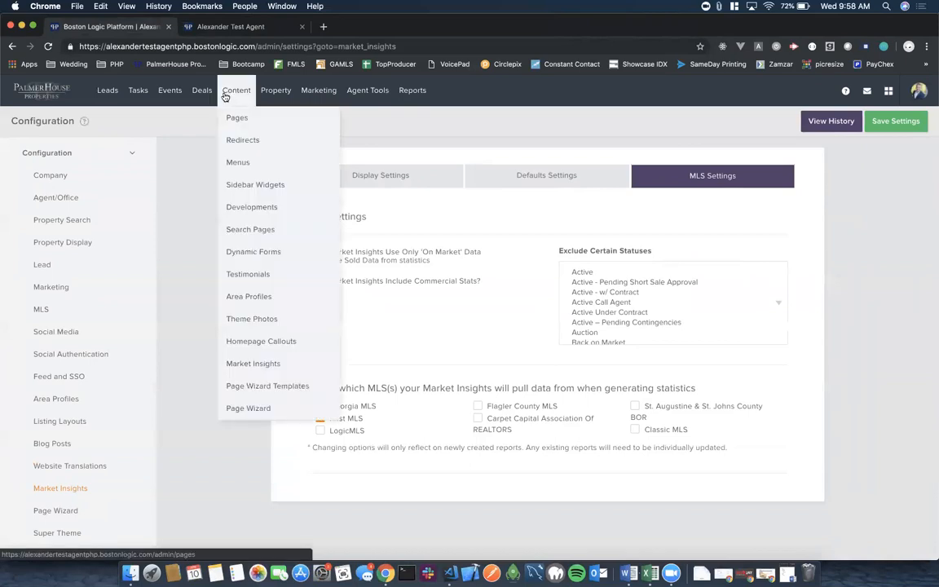
# In Area Profiles' parent-site sharing, keep only Georgia Properties selected and save.
pyautogui.click(243, 300)
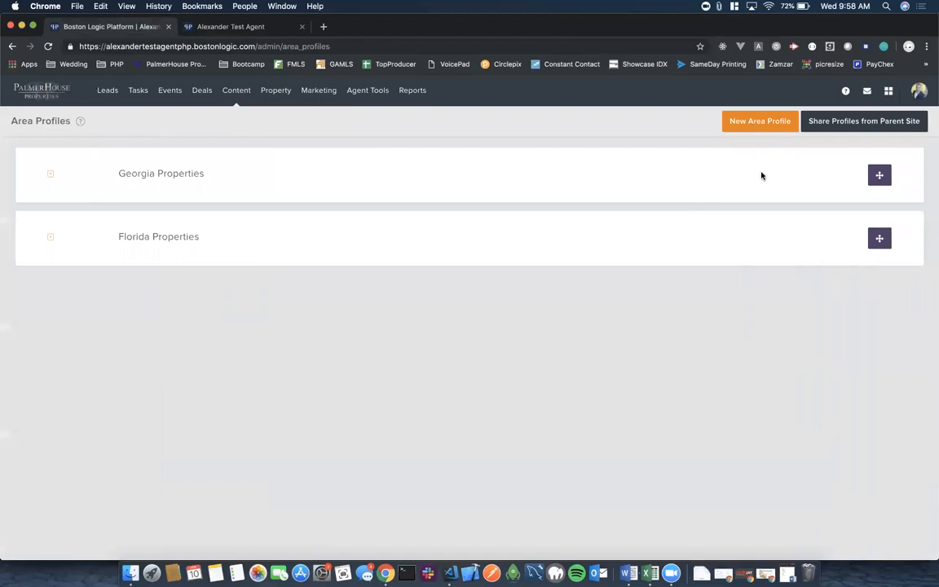
pyautogui.click(846, 122)
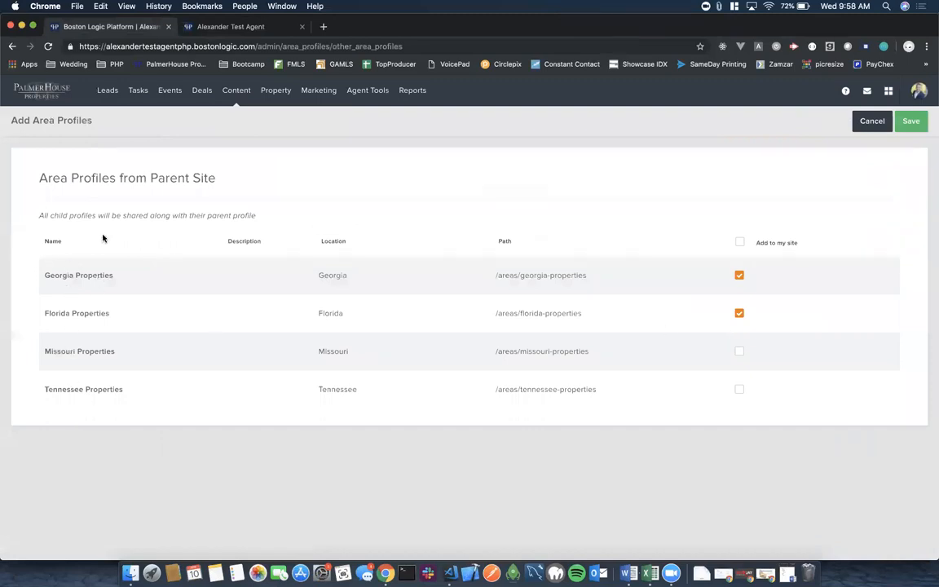
pyautogui.click(742, 316)
pyautogui.click(742, 316)
pyautogui.click(742, 316)
pyautogui.click(739, 314)
pyautogui.click(910, 122)
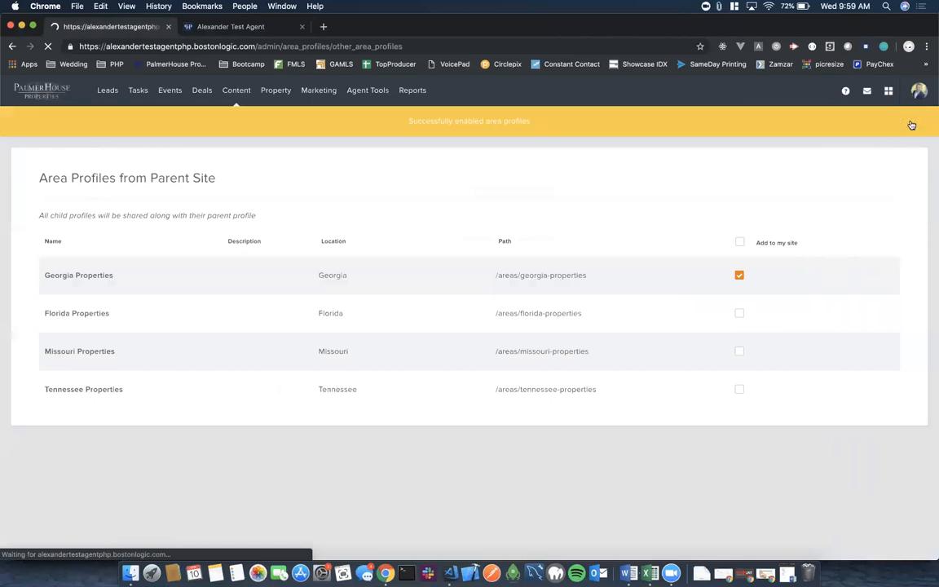
# Reload the agent website to confirm Georgia under Featured Areas, then return to the admin.
pyautogui.click(231, 26)
pyautogui.click(48, 46)
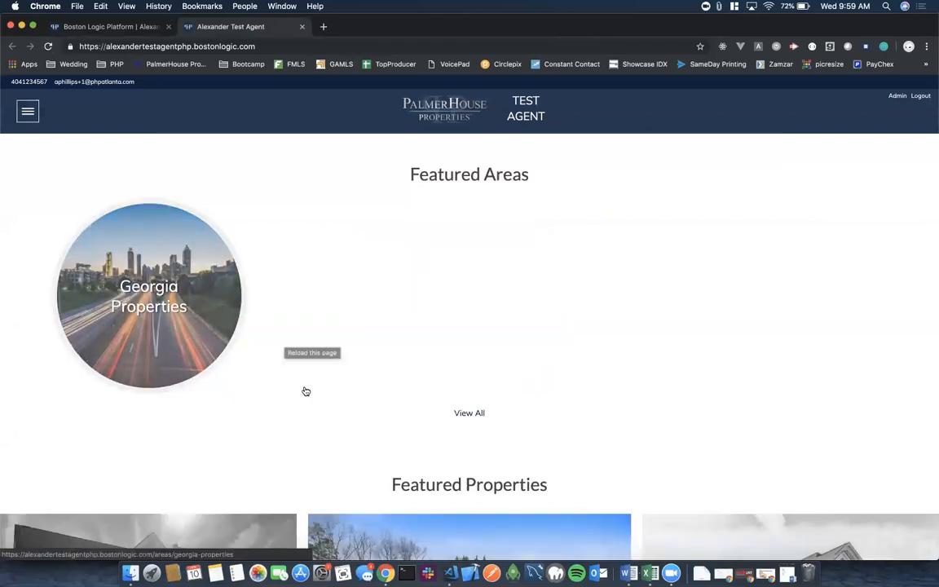
pyautogui.scroll(-5, 306, 392)
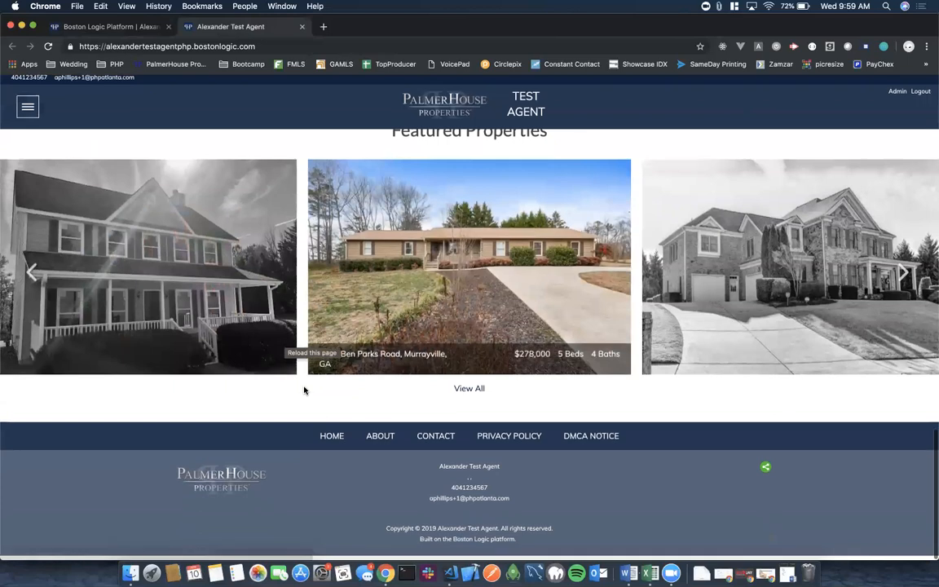
pyautogui.scroll(2, 306, 391)
pyautogui.scroll(-3, 305, 391)
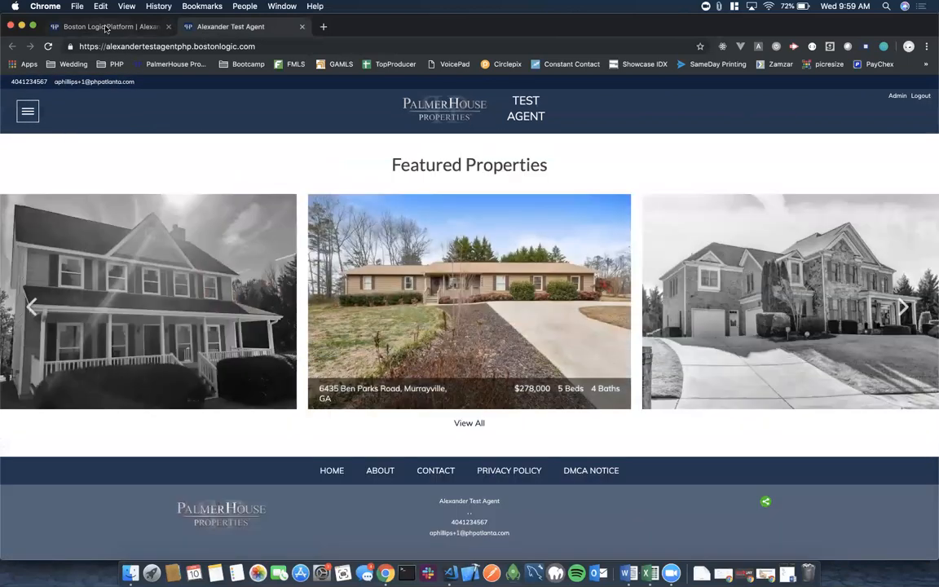
pyautogui.click(107, 27)
pyautogui.click(106, 90)
pyautogui.moveTo(231, 94)
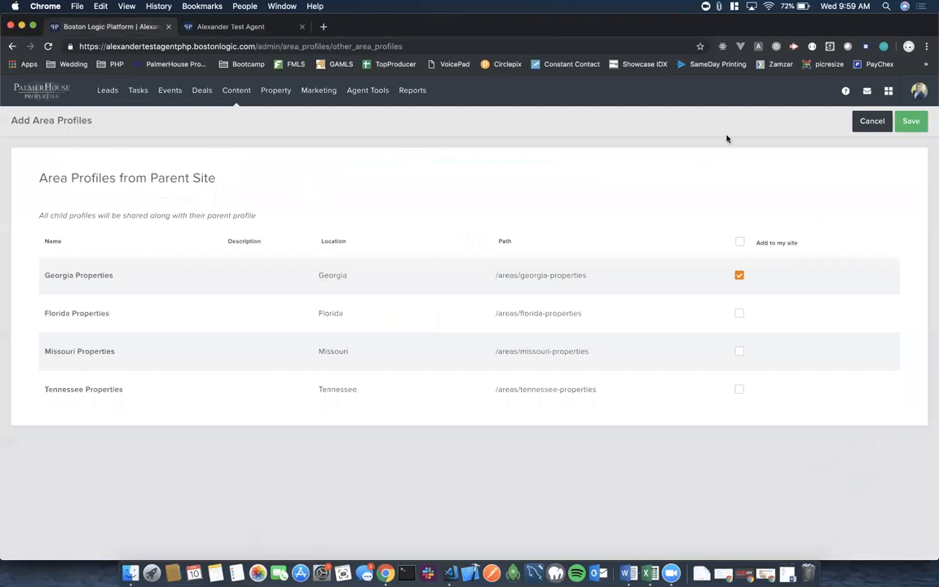
# Show the MLS Settings page with office and agent MLS IDs on First MLS.
pyautogui.click(918, 91)
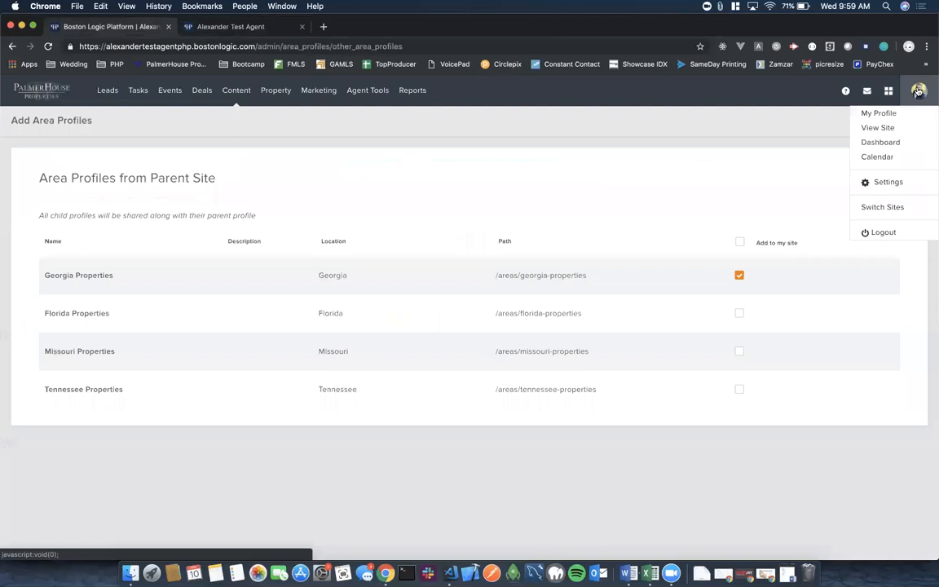
pyautogui.click(888, 183)
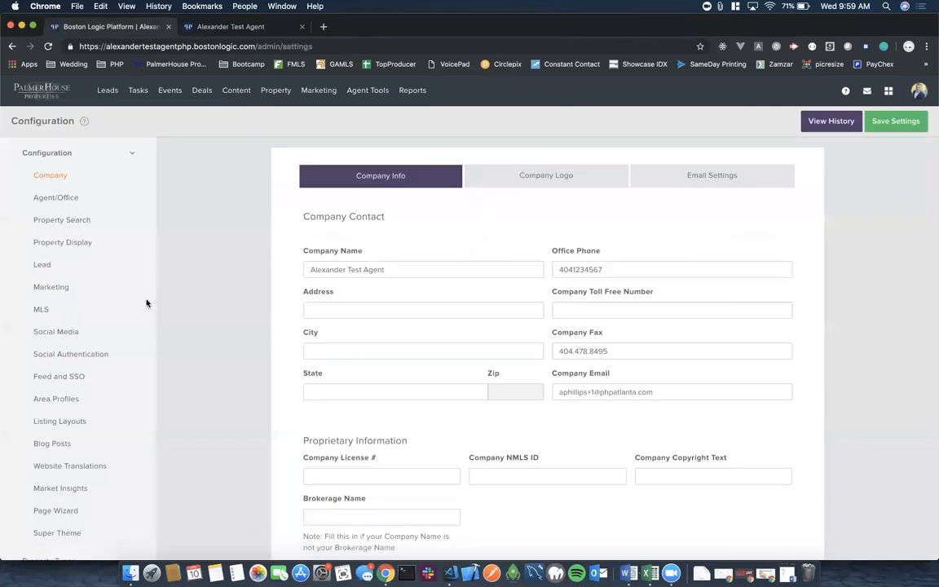
pyautogui.click(41, 312)
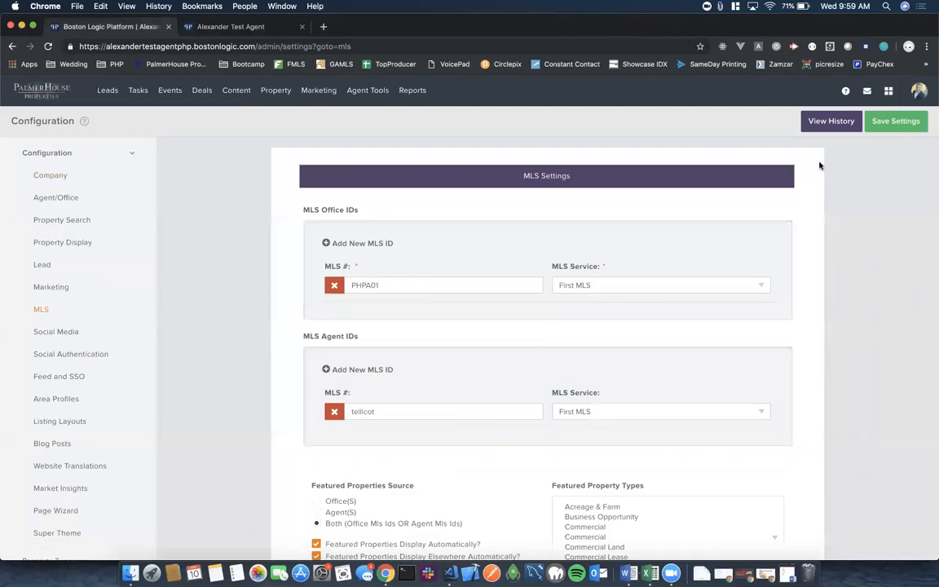
pyautogui.click(919, 91)
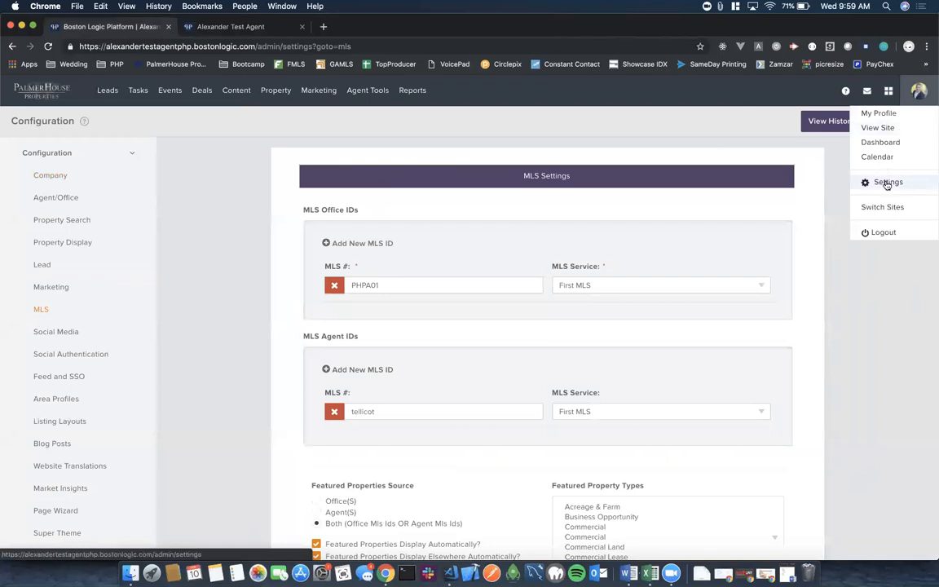
pyautogui.click(887, 182)
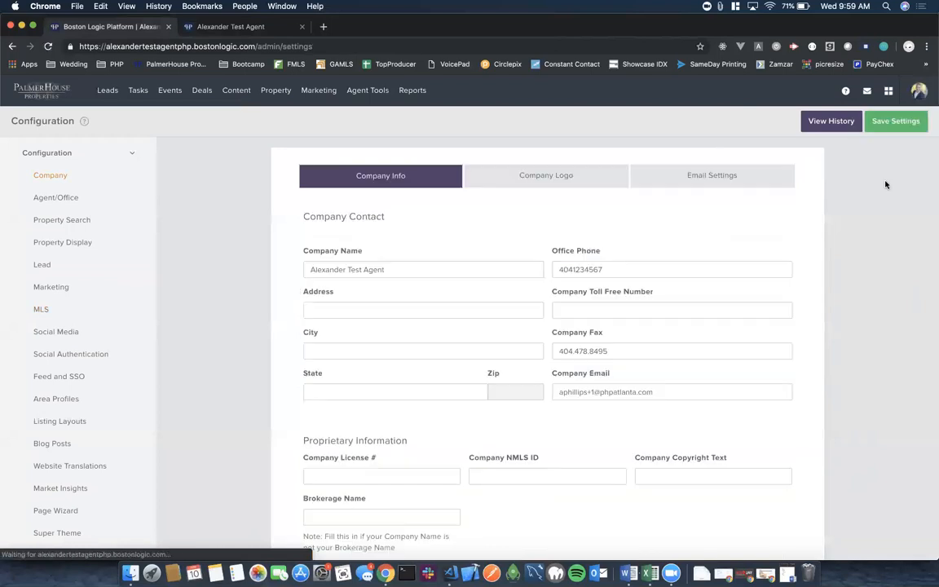
pyautogui.click(41, 311)
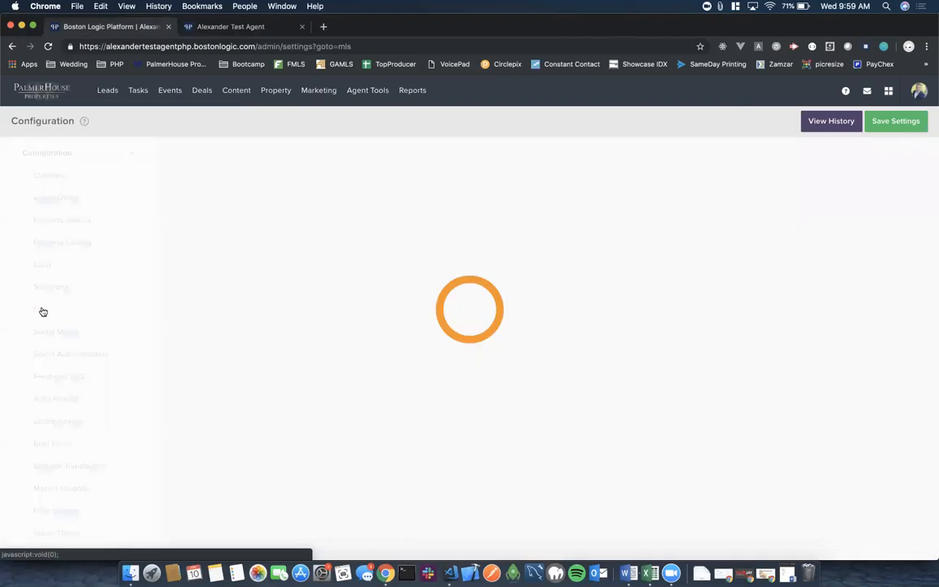
pyautogui.scroll(-1, 217, 324)
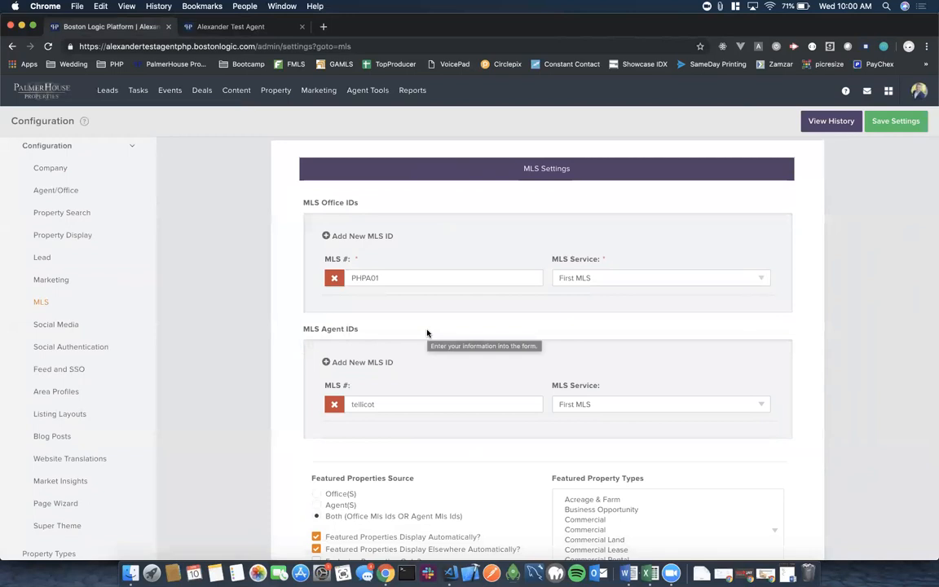
# Add and then remove an empty office MLS ID entry, highlighting the Featured Properties Source options.
pyautogui.click(327, 237)
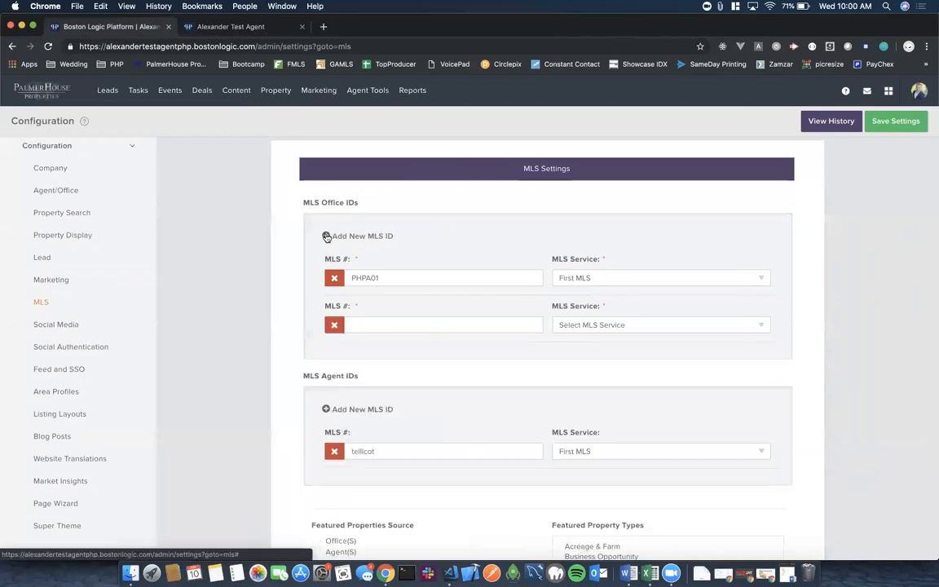
pyautogui.click(369, 324)
pyautogui.click(588, 326)
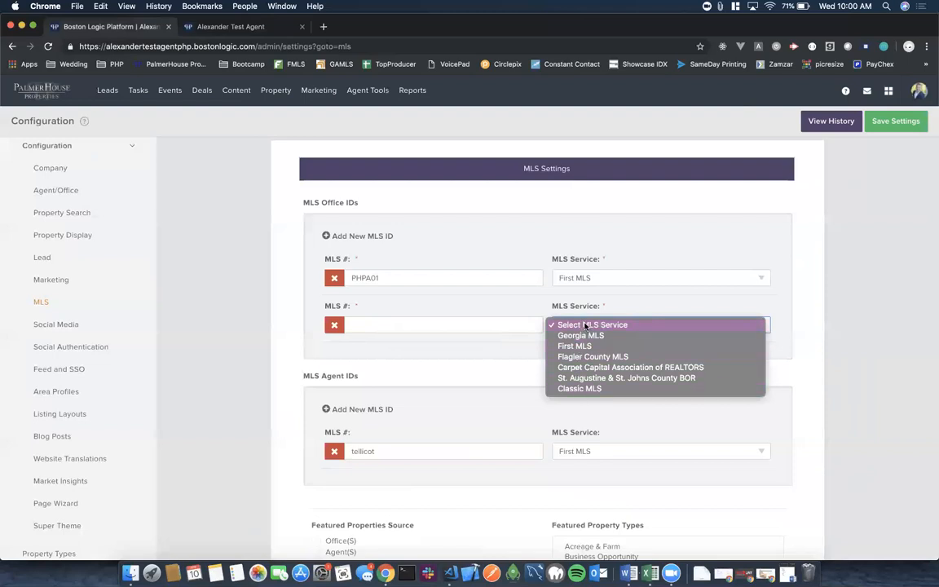
pyautogui.click(525, 345)
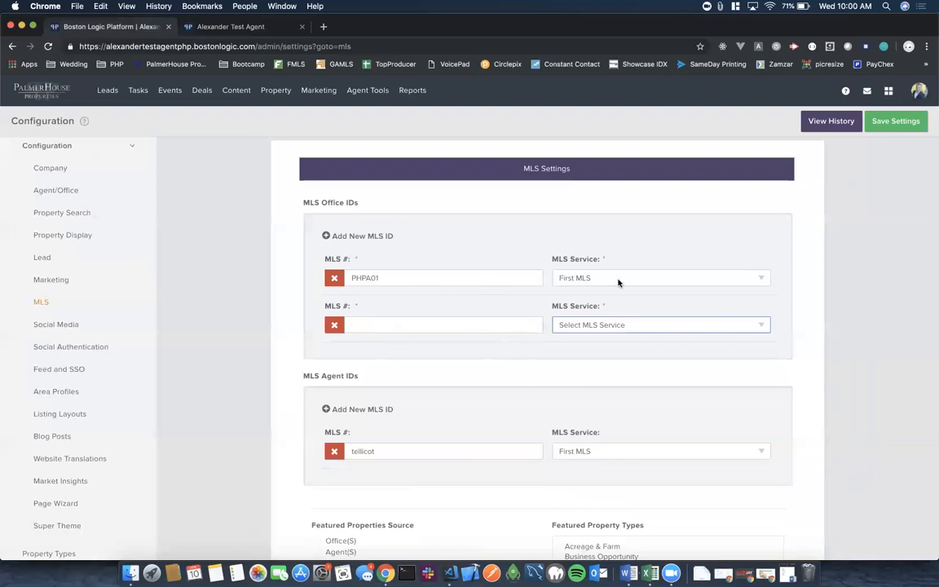
pyautogui.click(334, 324)
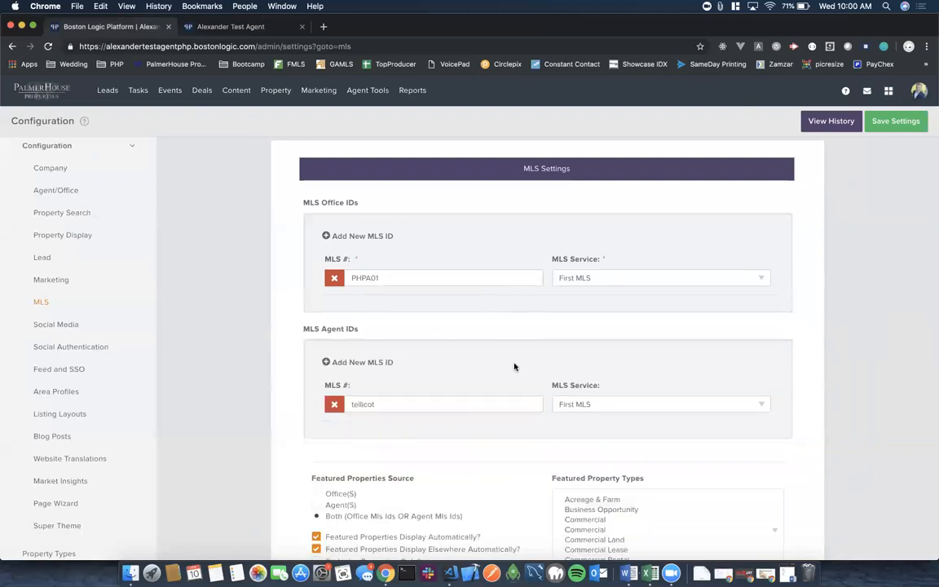
pyautogui.scroll(-3, 514, 367)
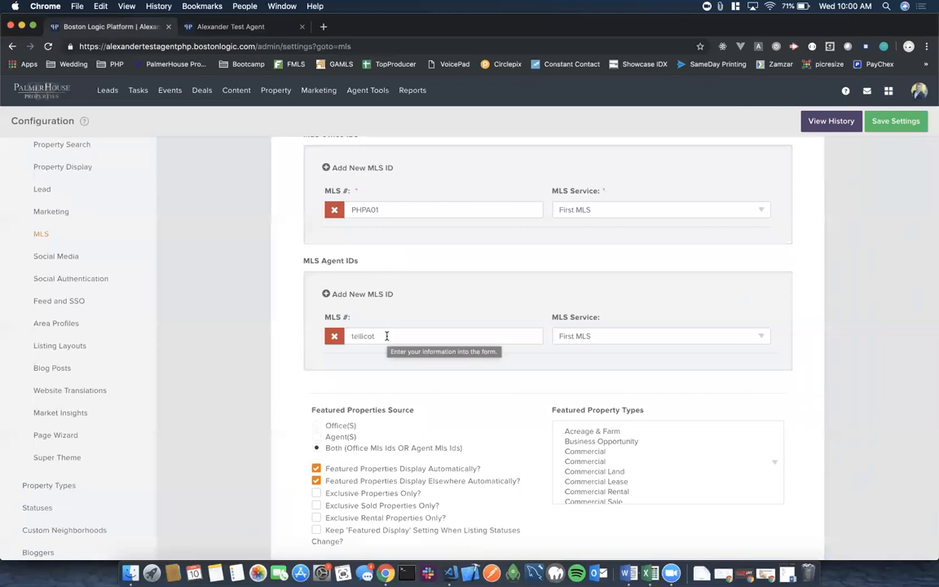
pyautogui.scroll(-3, 513, 392)
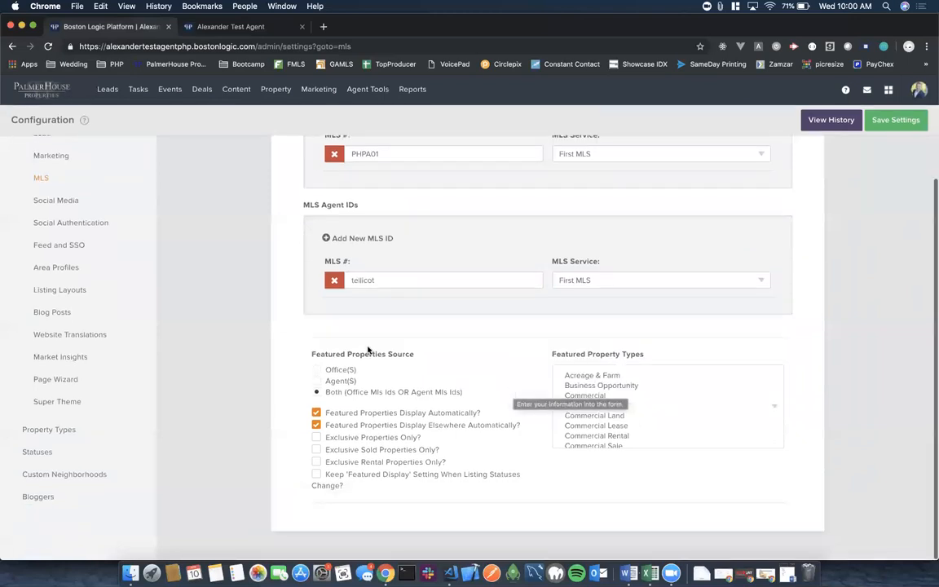
pyautogui.moveTo(307, 356); pyautogui.dragTo(471, 396)
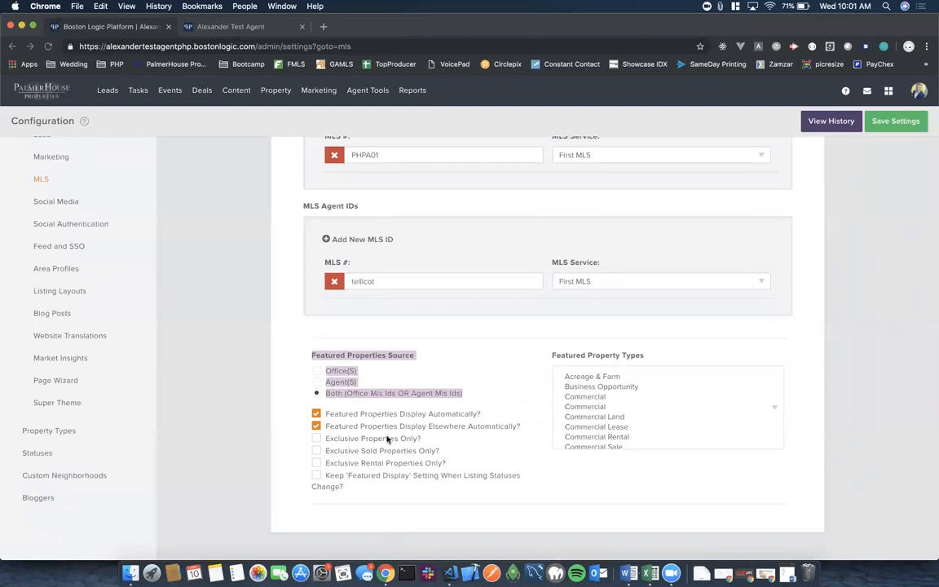
pyautogui.scroll(3, 463, 341)
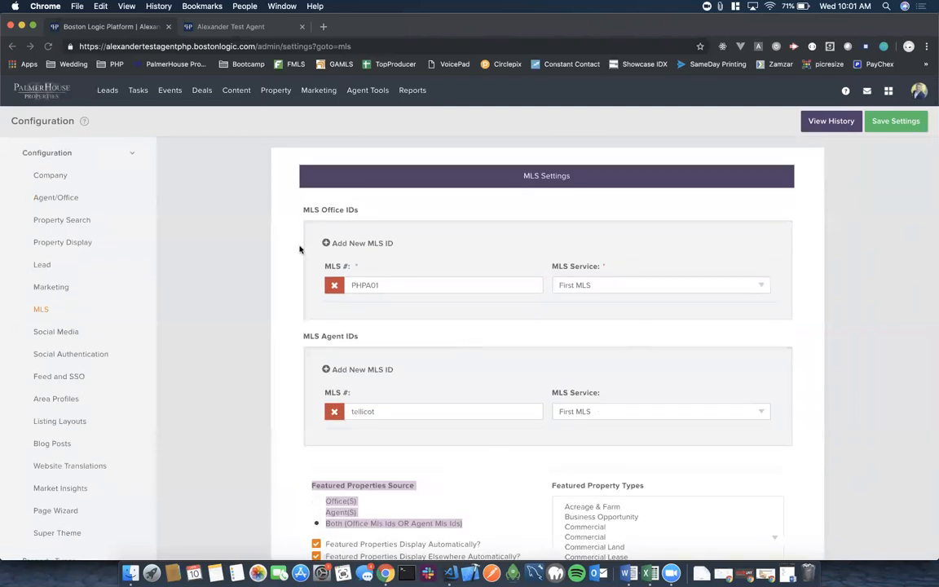
# Enter a second office MLS number and assign it to First MLS.
pyautogui.click(326, 244)
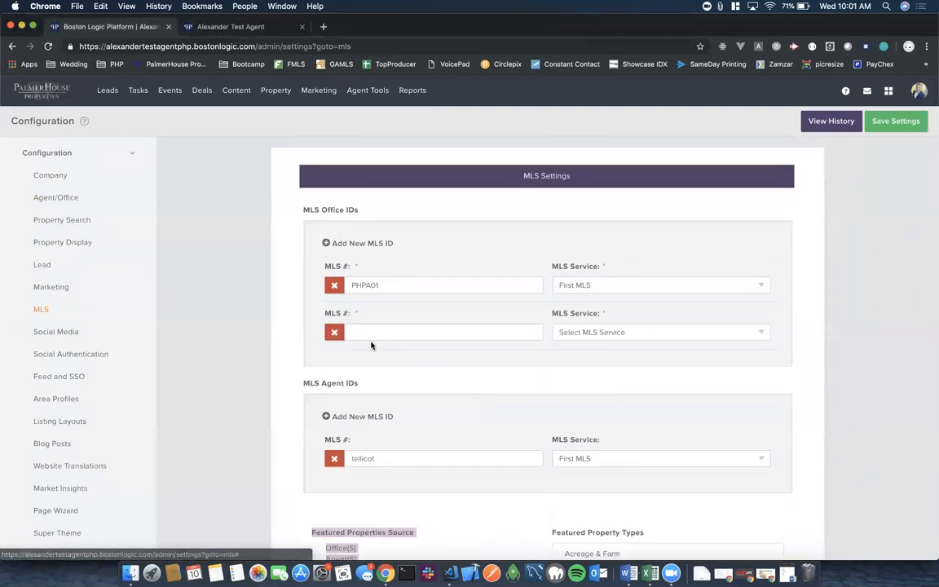
pyautogui.click(365, 329)
pyautogui.write('PHPA02')
pyautogui.click(597, 332)
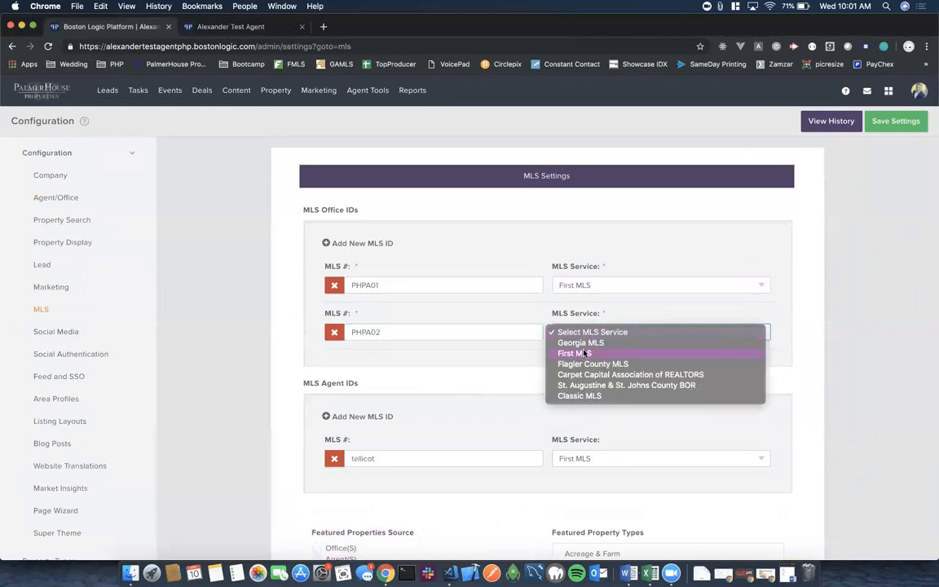
pyautogui.click(585, 353)
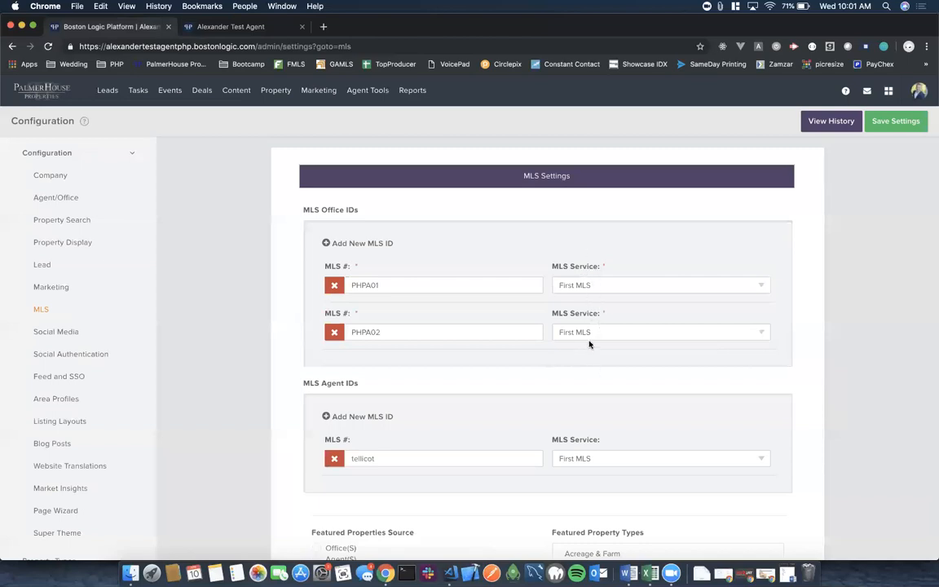
pyautogui.click(593, 287)
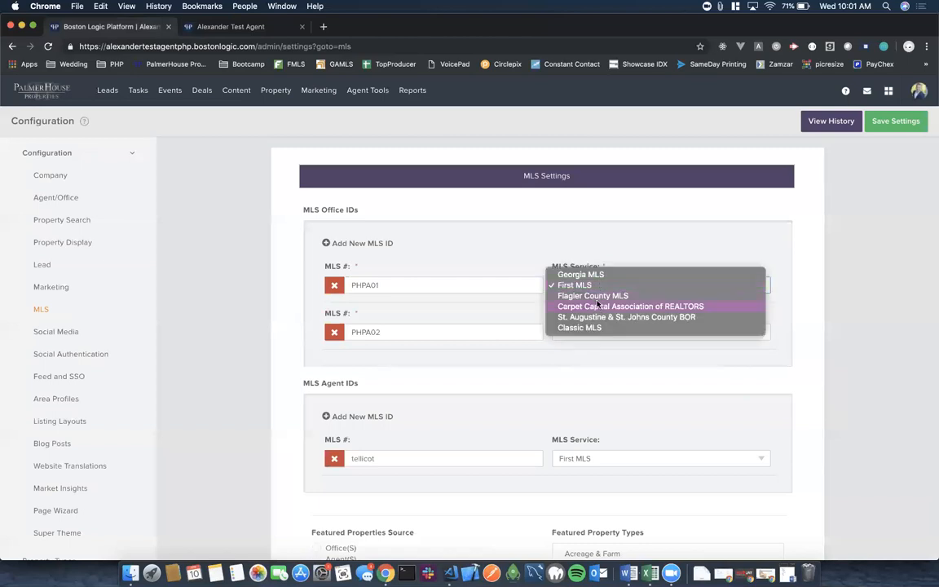
pyautogui.click(655, 216)
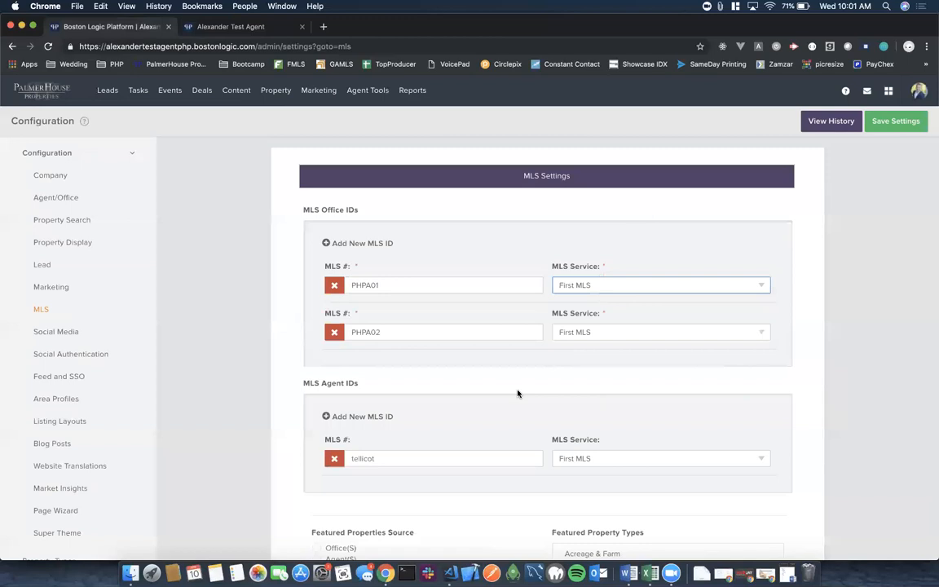
pyautogui.scroll(-3, 517, 394)
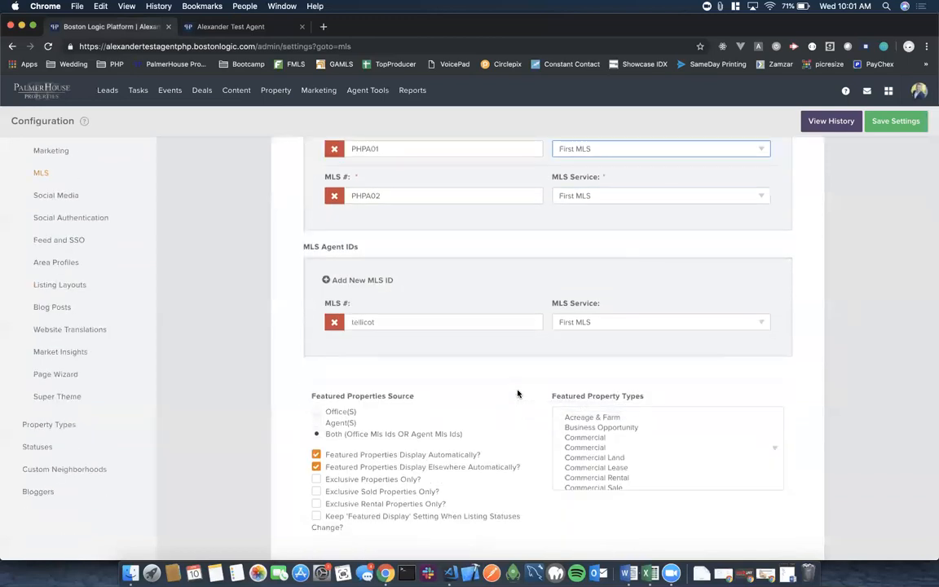
# Set Featured Properties Source to Both and save the MLS settings.
pyautogui.scroll(-1, 517, 394)
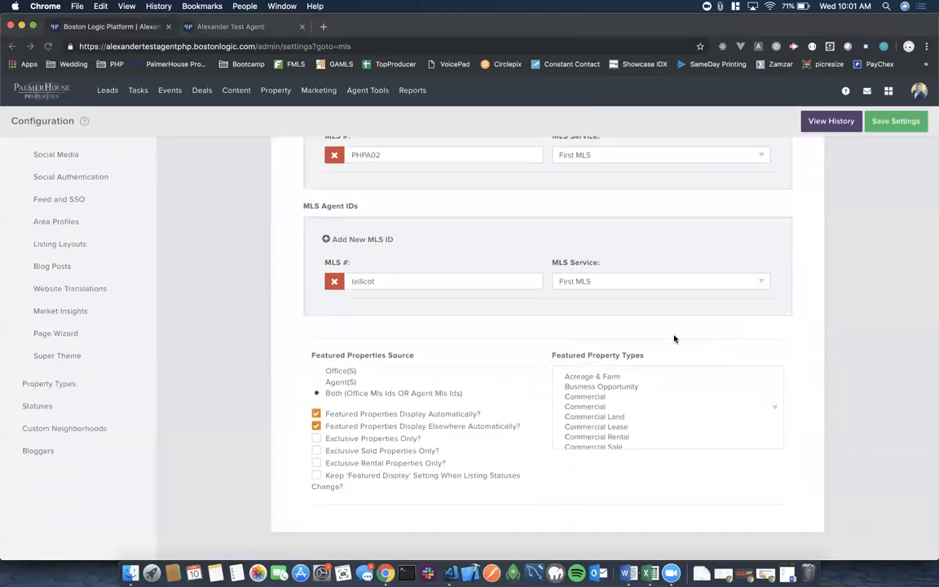
pyautogui.moveTo(312, 355); pyautogui.dragTo(481, 395)
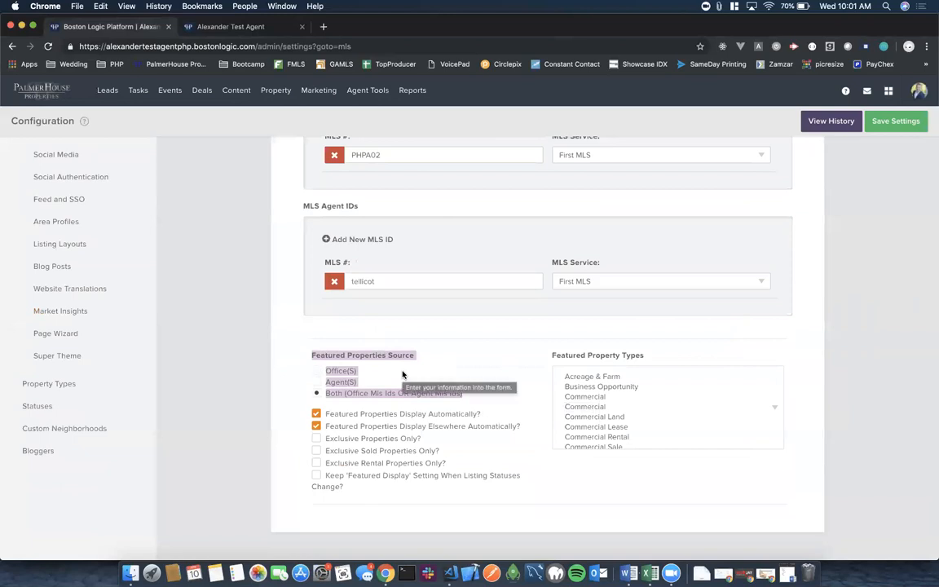
pyautogui.click(470, 365)
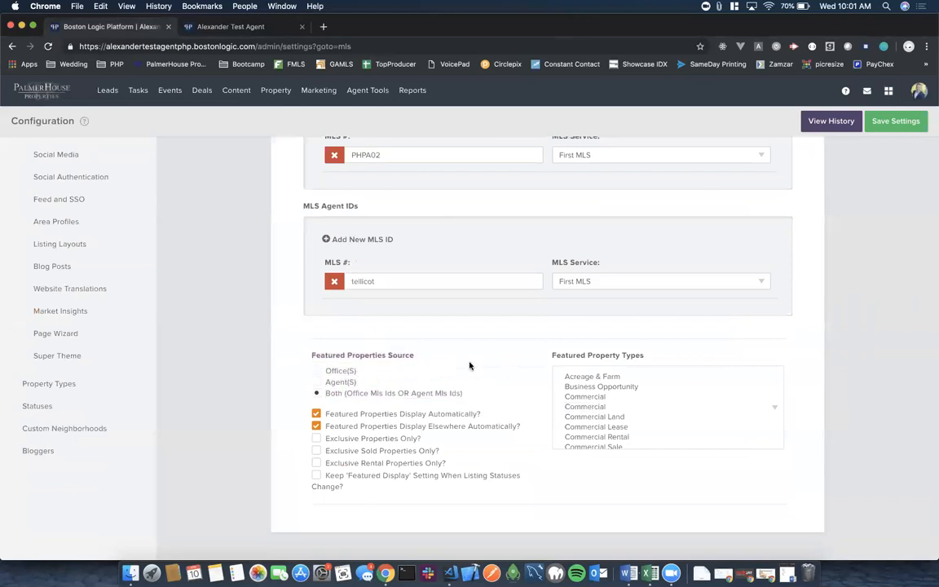
pyautogui.click(317, 371)
pyautogui.click(318, 393)
pyautogui.scroll(5, 490, 422)
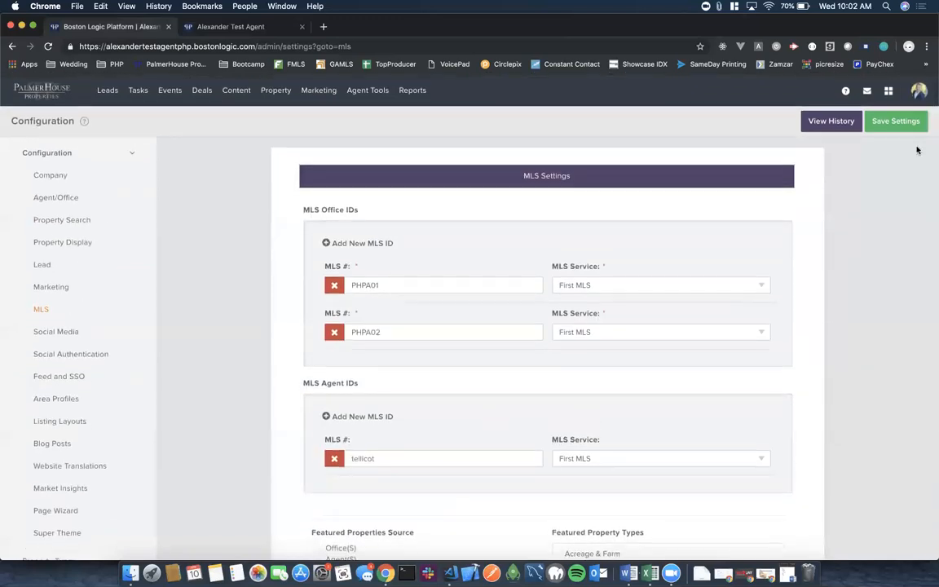
pyautogui.click(892, 125)
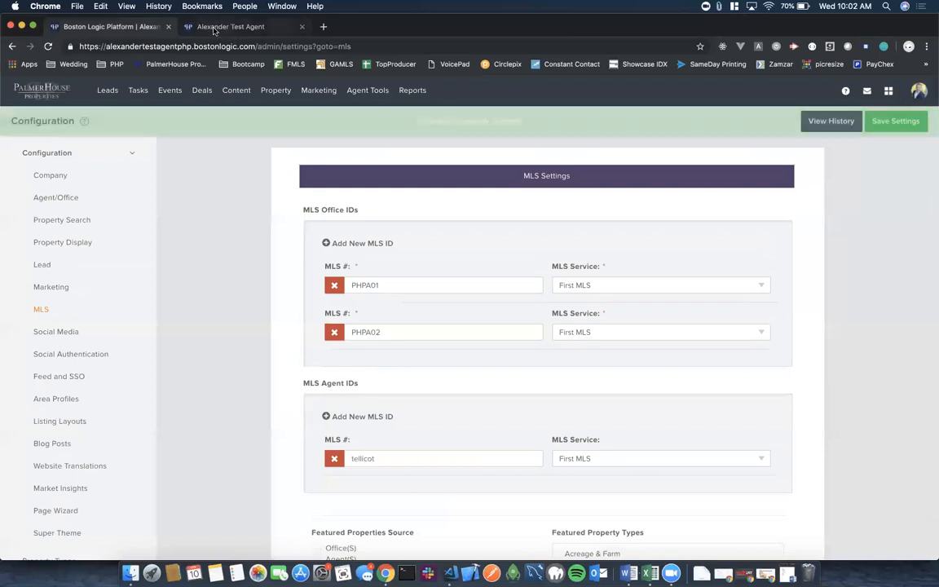
# Reload the agent website and page through the Featured Properties carousel listings.
pyautogui.click(227, 26)
pyautogui.click(47, 46)
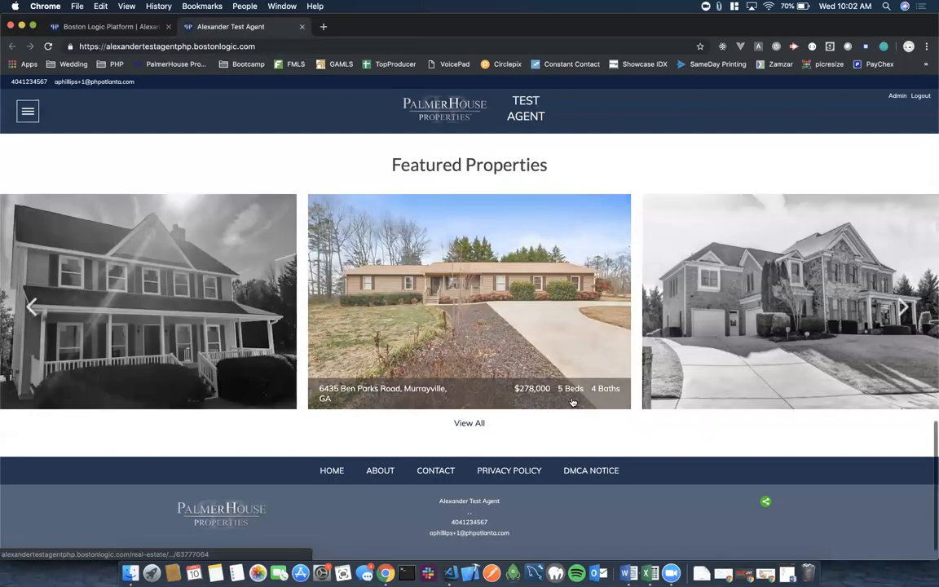
pyautogui.click(903, 308)
pyautogui.click(903, 308)
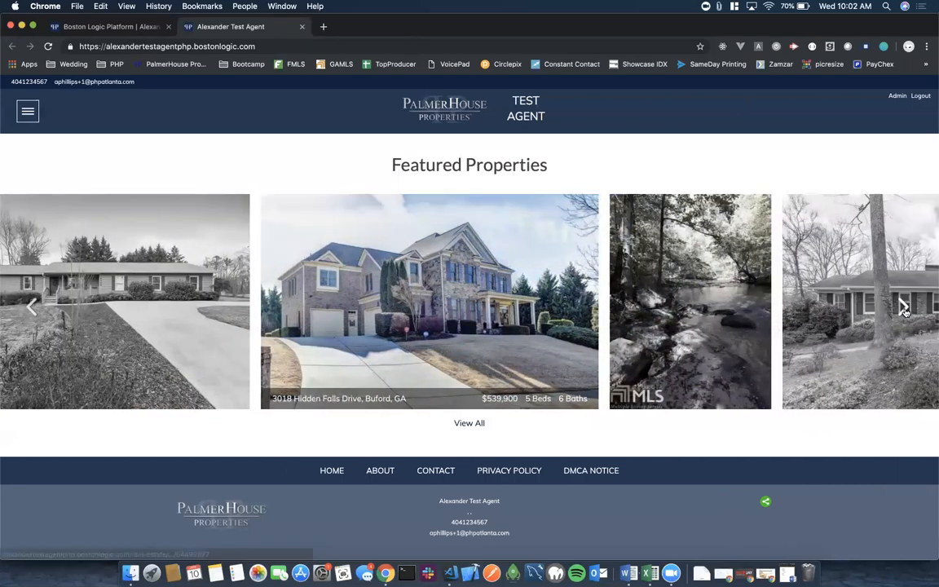
pyautogui.click(903, 308)
pyautogui.click(903, 309)
pyautogui.click(904, 309)
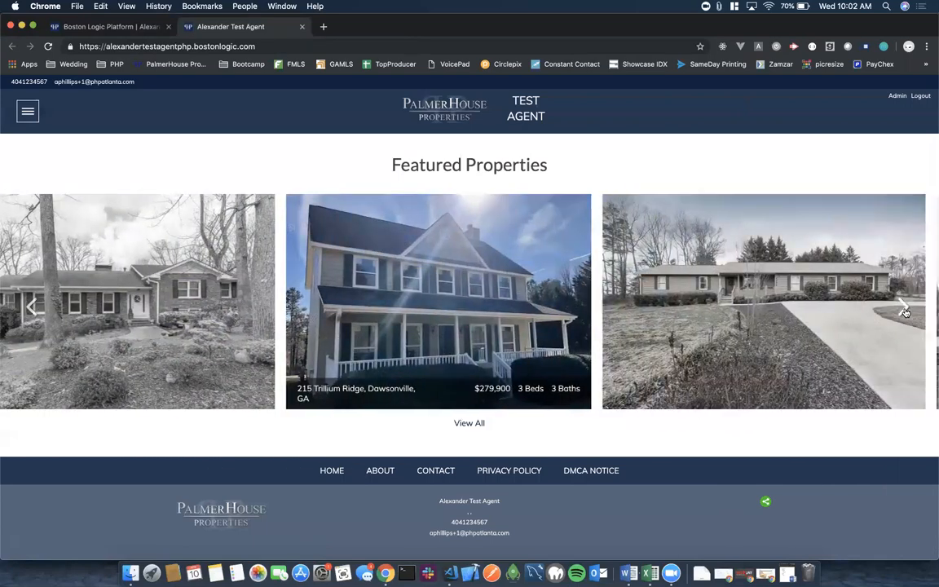
pyautogui.click(903, 308)
pyautogui.click(903, 308)
pyautogui.click(904, 309)
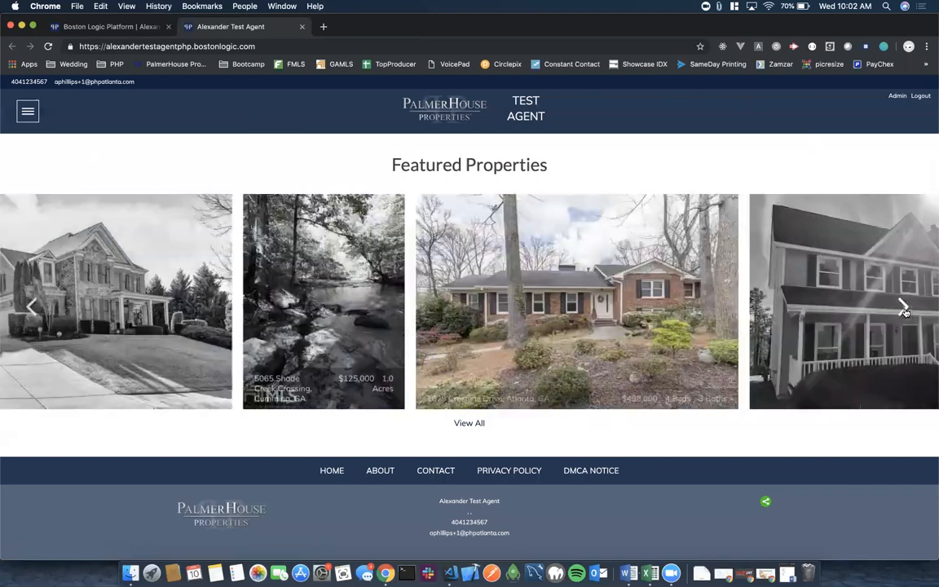
pyautogui.click(903, 308)
pyautogui.click(903, 308)
pyautogui.click(904, 309)
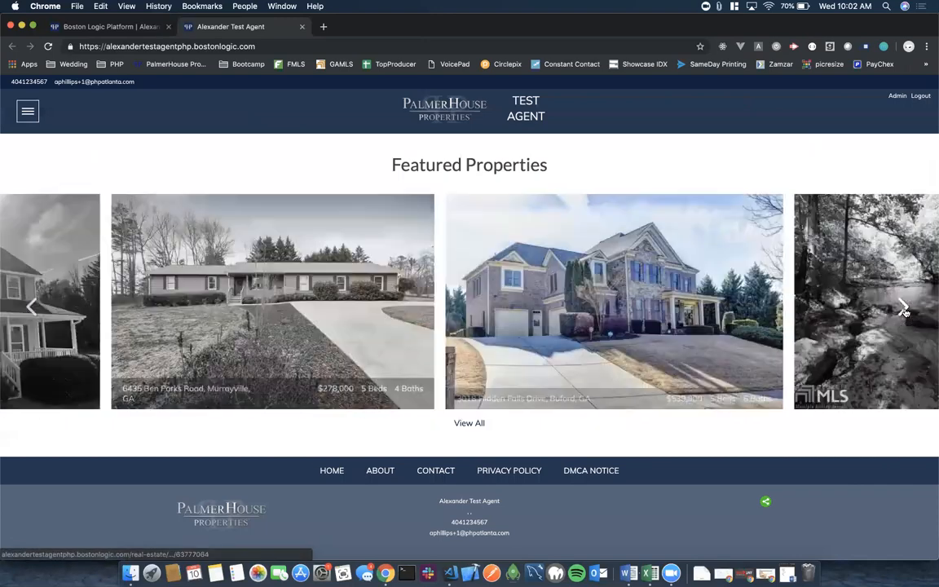
pyautogui.click(903, 308)
pyautogui.click(903, 308)
pyautogui.click(904, 311)
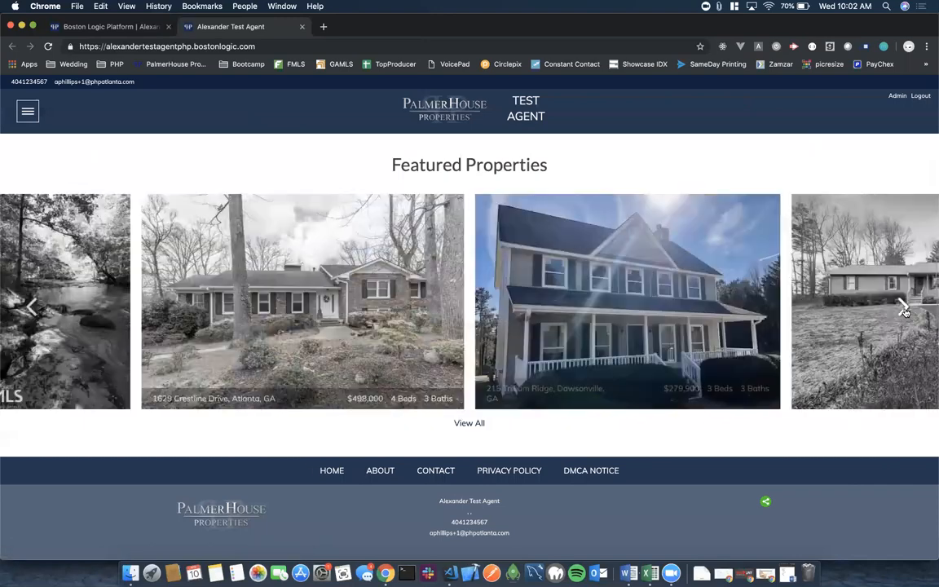
pyautogui.click(904, 311)
pyautogui.click(905, 311)
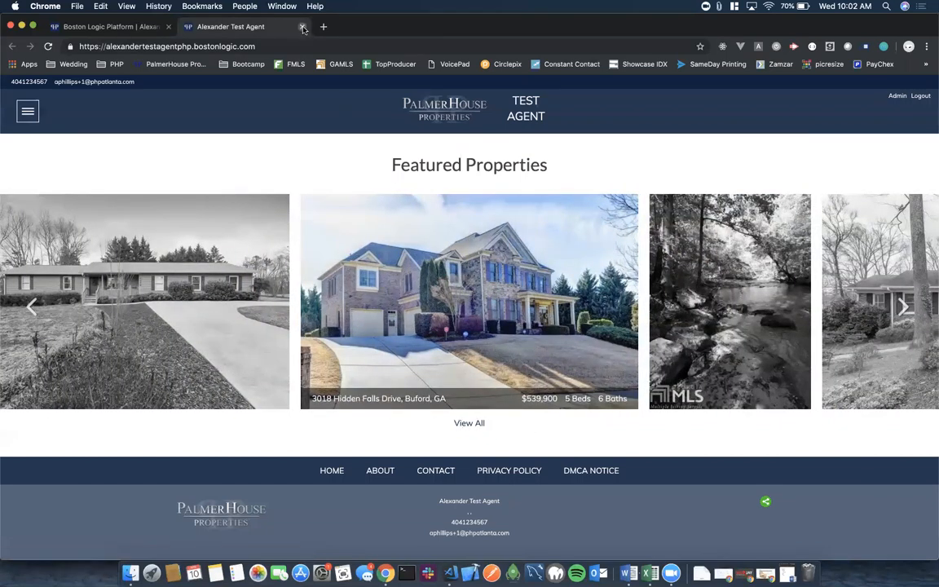
pyautogui.click(111, 27)
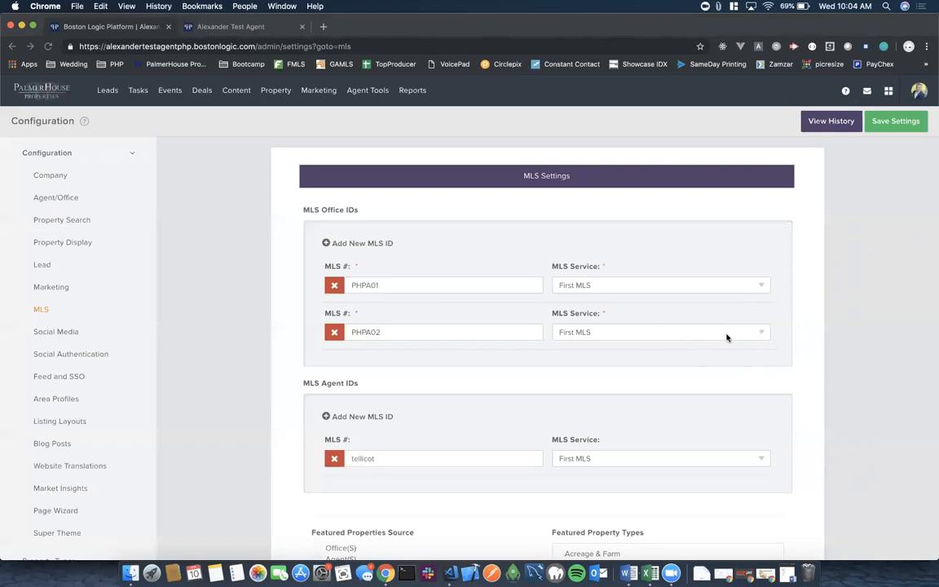
pyautogui.click(105, 92)
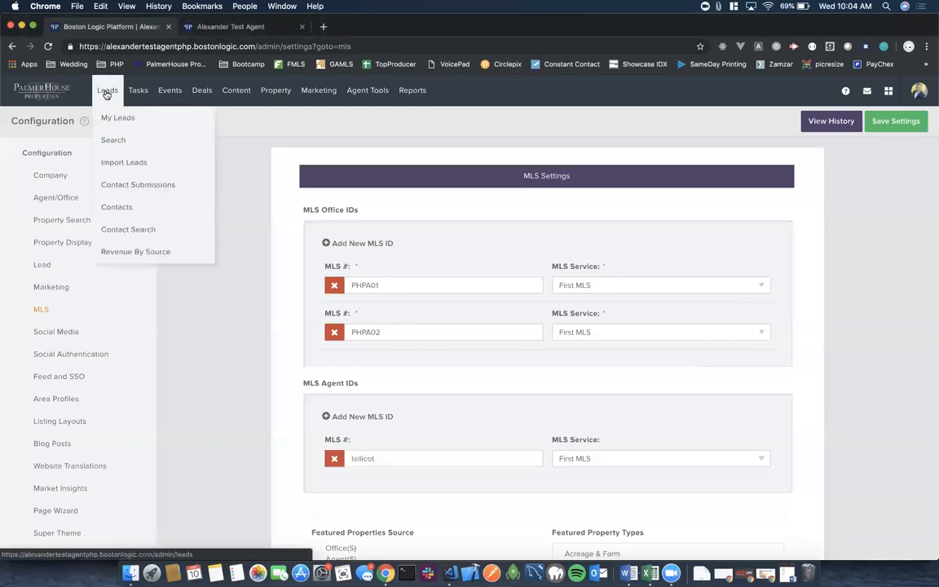
# From the My Leads list, start a new blank lead.
pyautogui.click(115, 119)
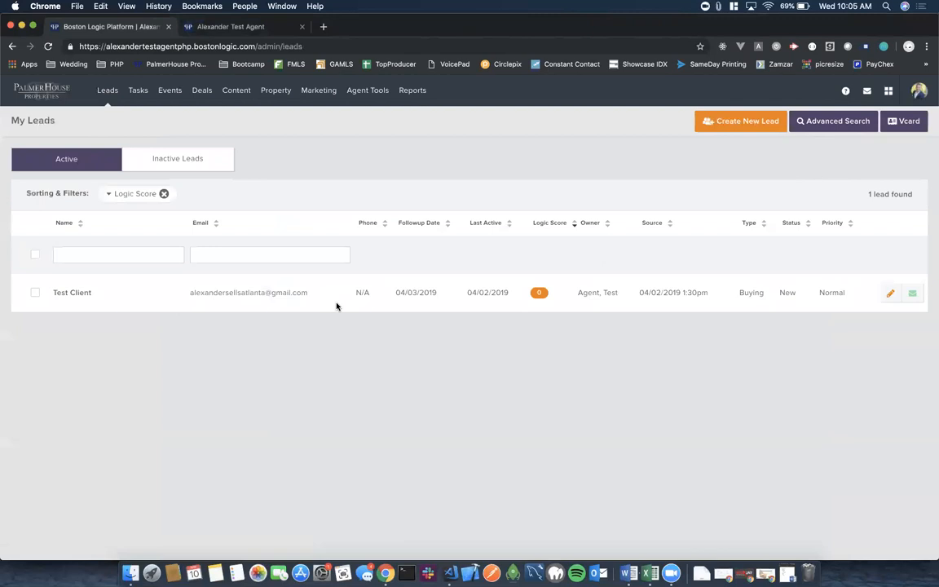
pyautogui.click(724, 126)
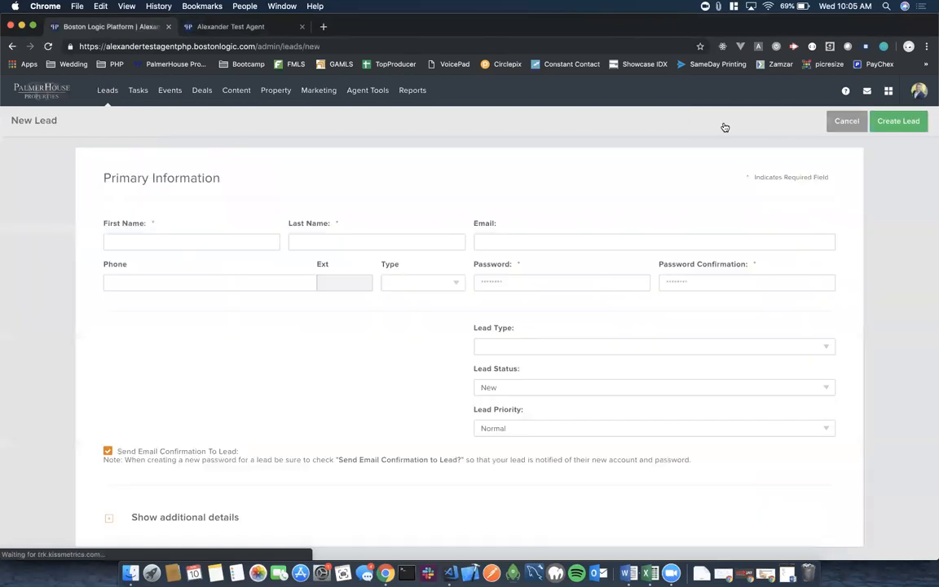
# Enter the lead's first name, last name and e-mail address.
pyautogui.click(147, 237)
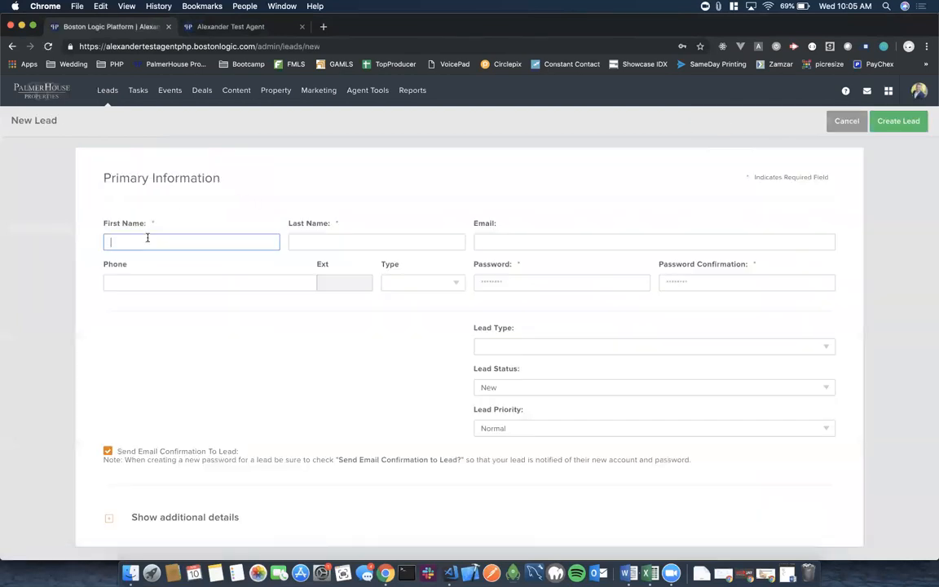
pyautogui.write('Tony')
pyautogui.press('BackSpace')
pyautogui.write('y')
pyautogui.press('Tab')
pyautogui.write('Stark')
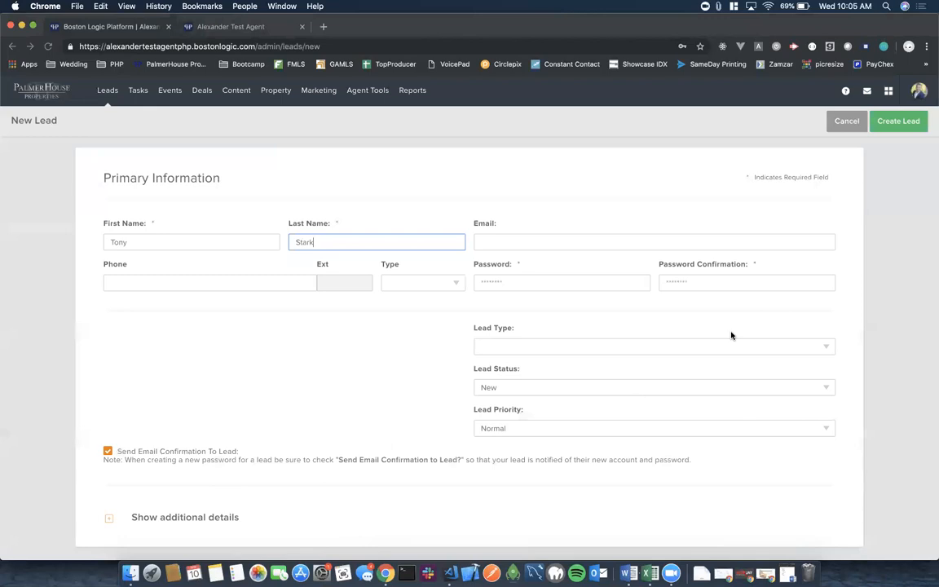
pyautogui.click(499, 238)
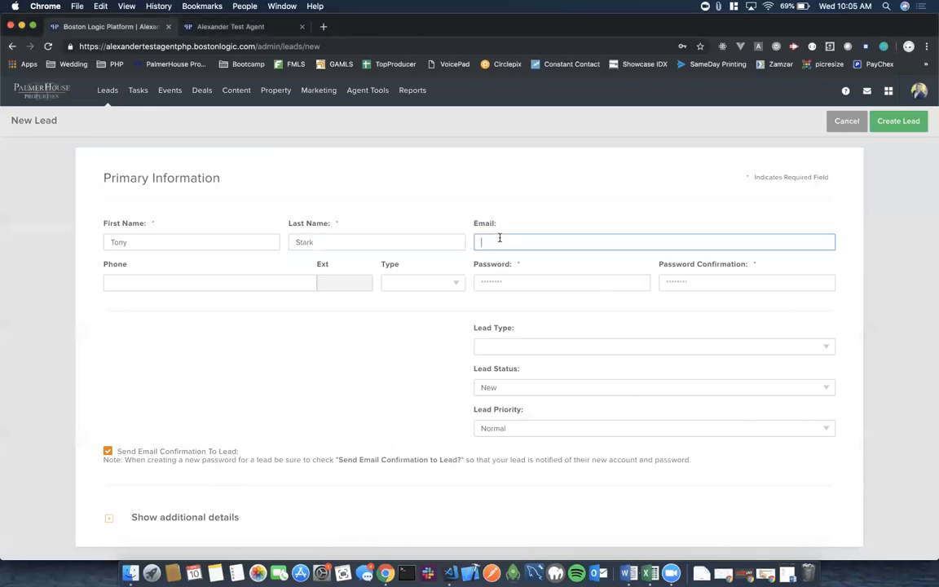
pyautogui.write('ironman@stark.com')
pyautogui.click(380, 319)
# Add the lead's phone number as a Cell number and set the account password.
pyautogui.click(207, 283)
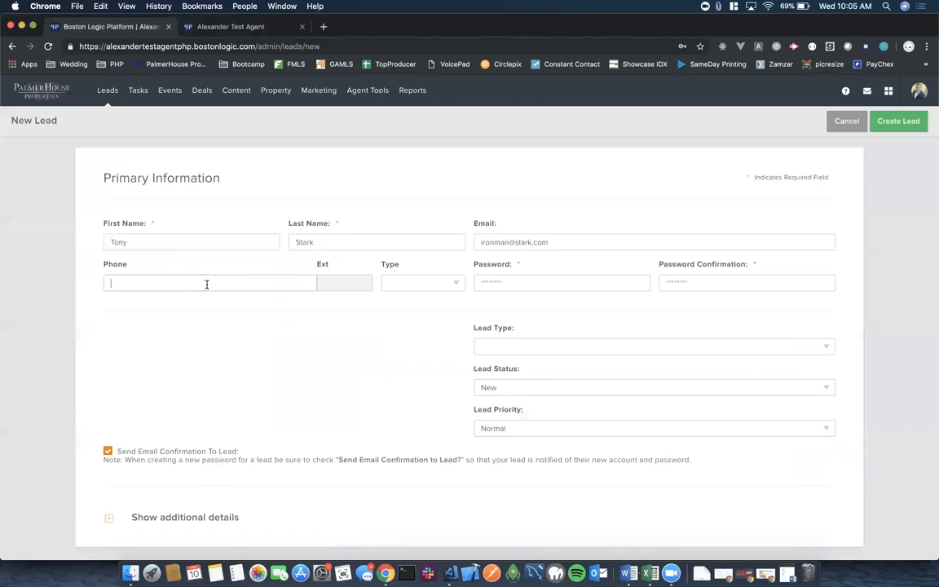
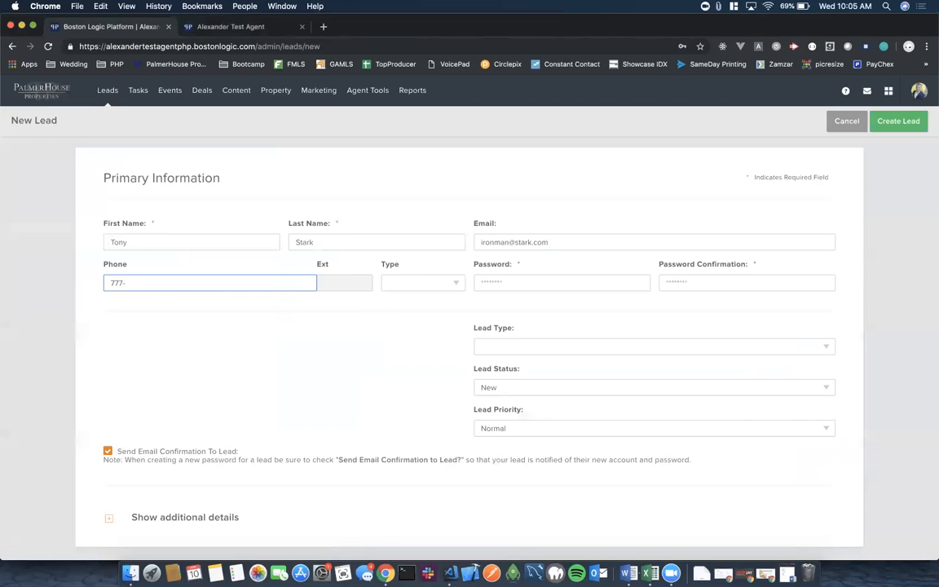
pyautogui.click(451, 284)
pyautogui.click(415, 304)
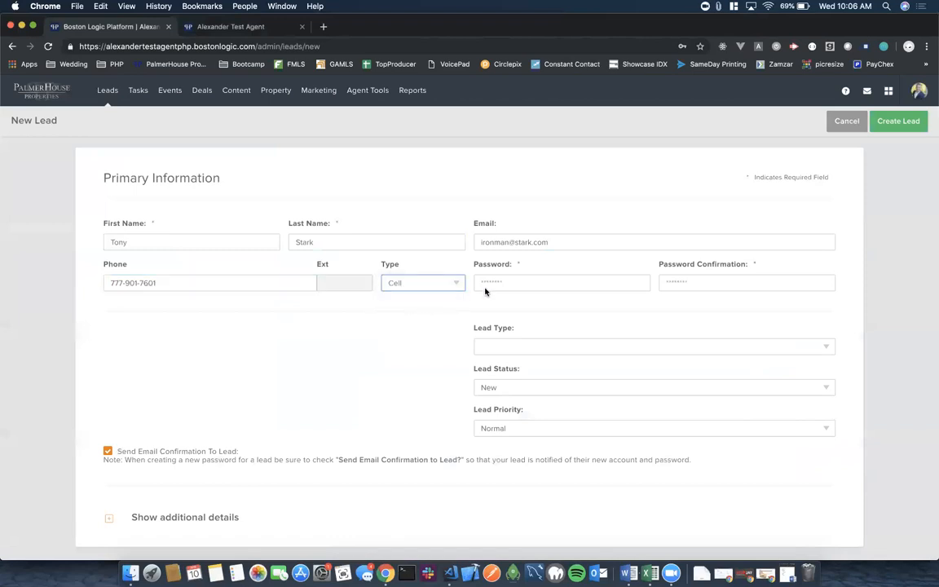
pyautogui.click(513, 281)
pyautogui.write('ironman')
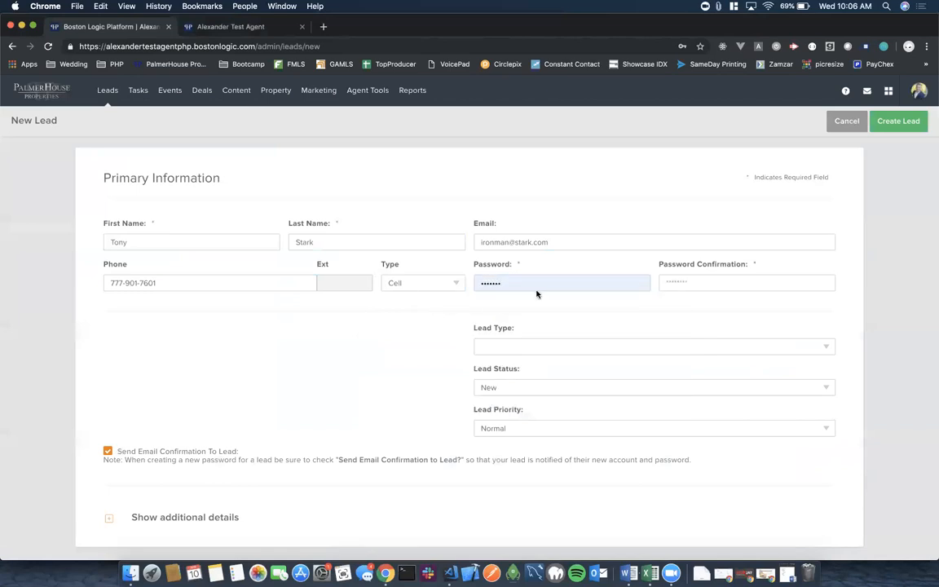
pyautogui.doubleClick(509, 282)
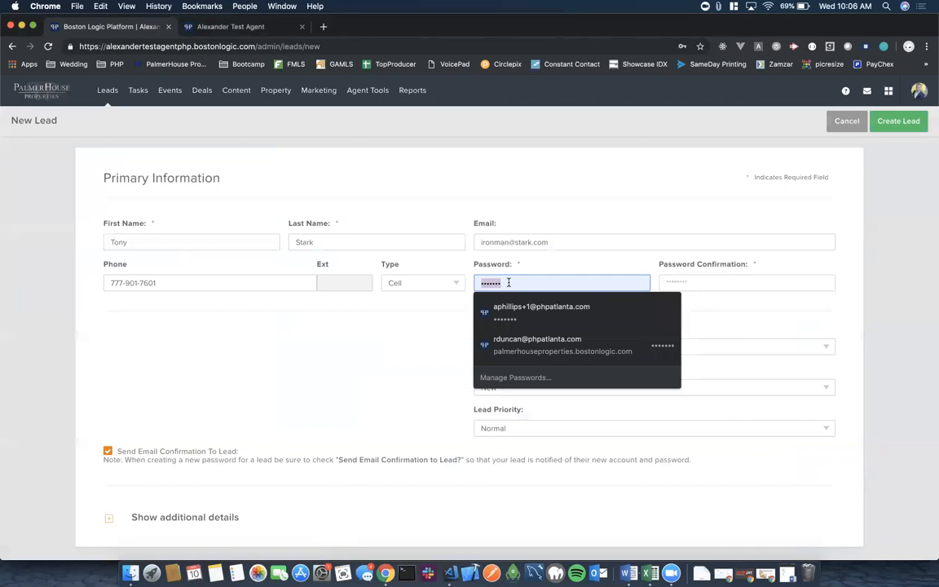
pyautogui.write('•••••••••')
pyautogui.press('Tab')
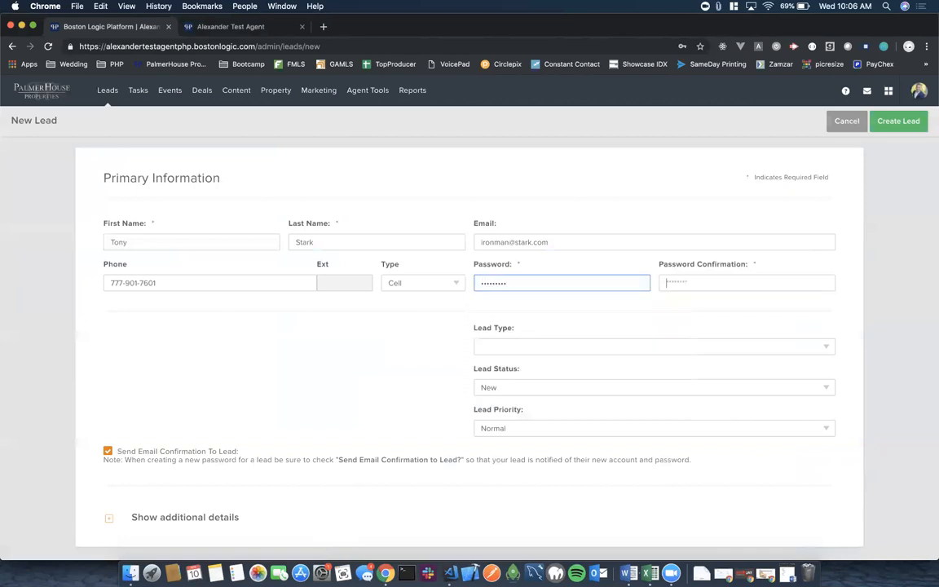
# Confirm the password, then set Lead Type Buying & Selling, Status Incubating and Priority Highest.
pyautogui.write('•••••••••')
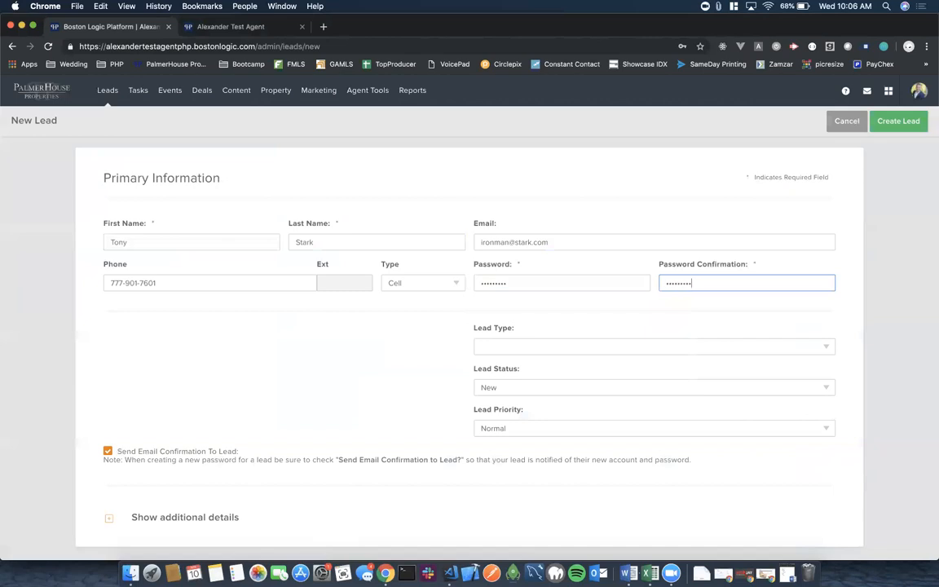
pyautogui.click(410, 356)
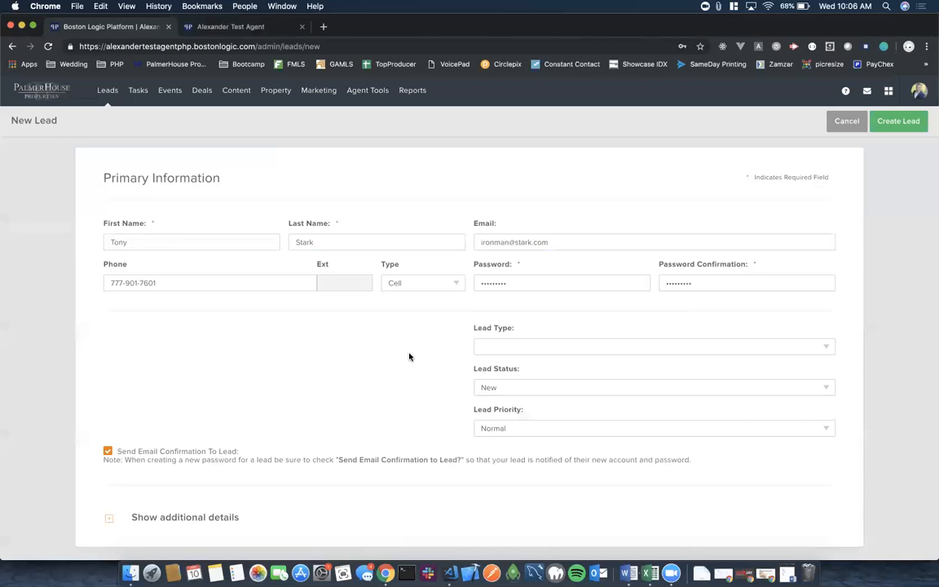
pyautogui.click(821, 348)
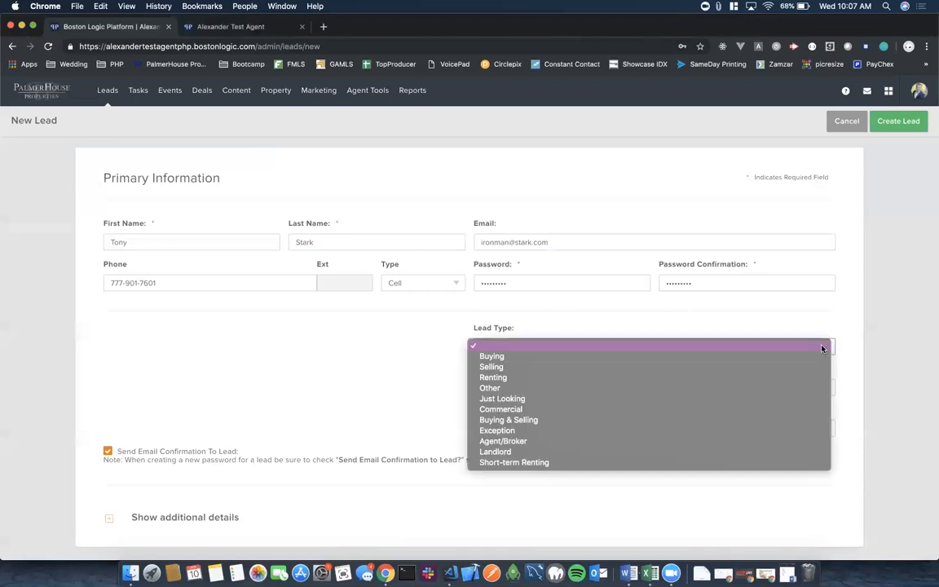
pyautogui.click(584, 424)
pyautogui.click(553, 390)
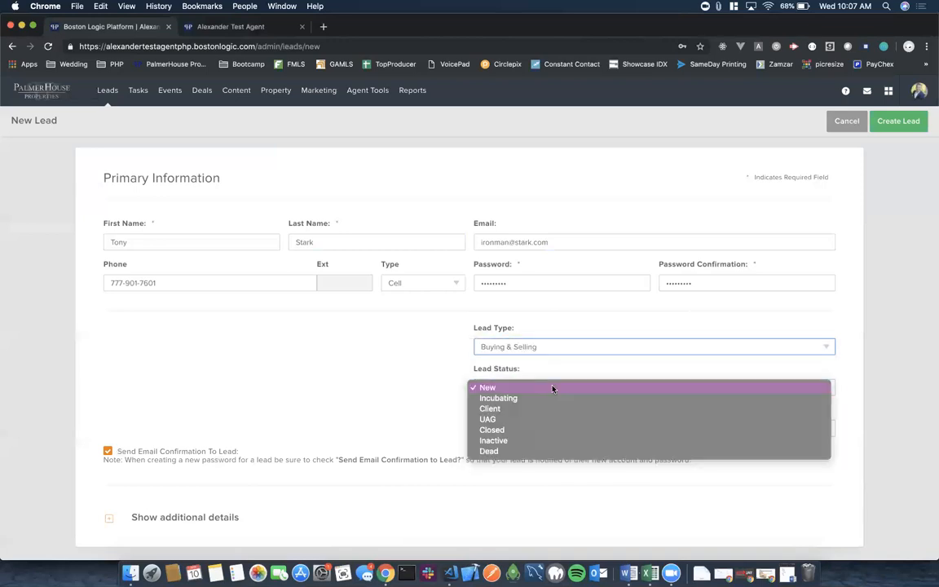
pyautogui.click(500, 399)
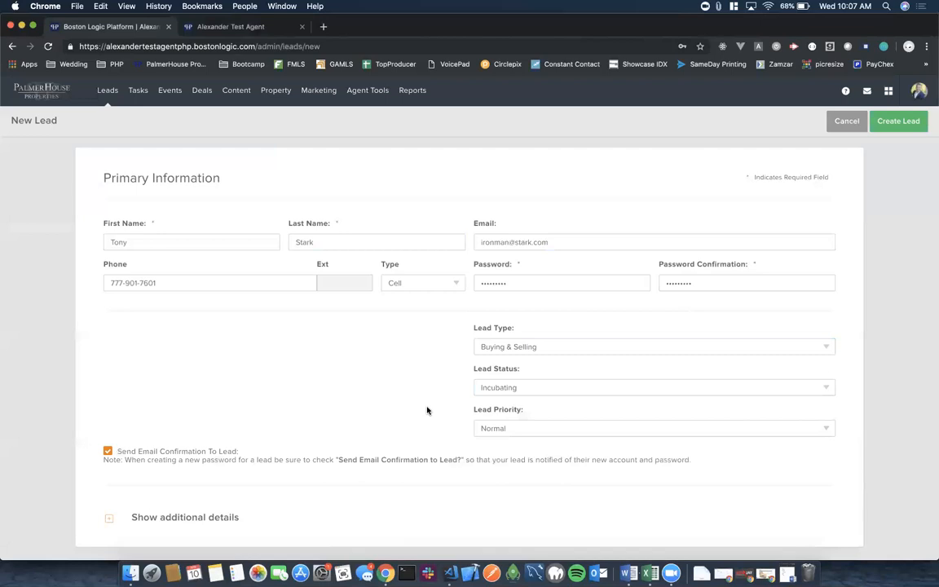
pyautogui.click(824, 429)
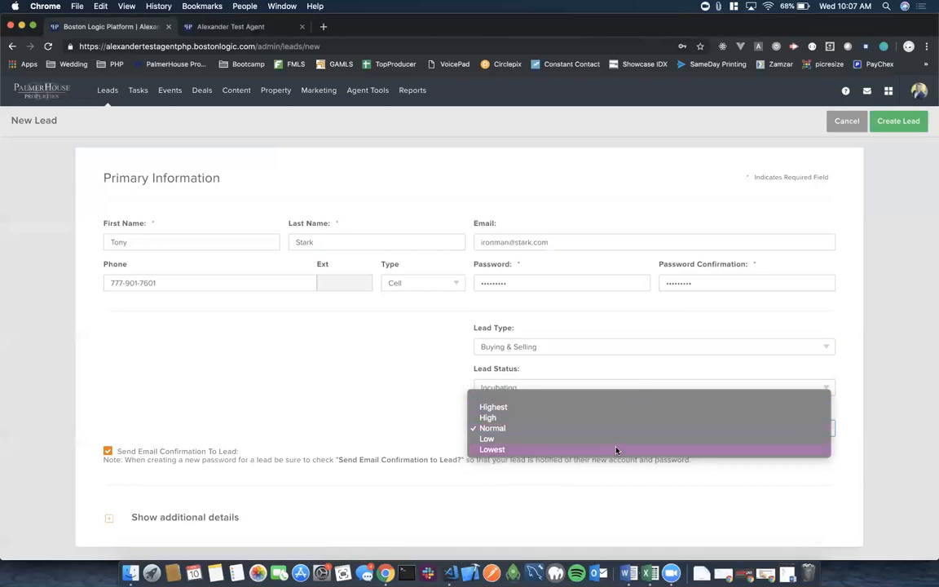
pyautogui.click(560, 411)
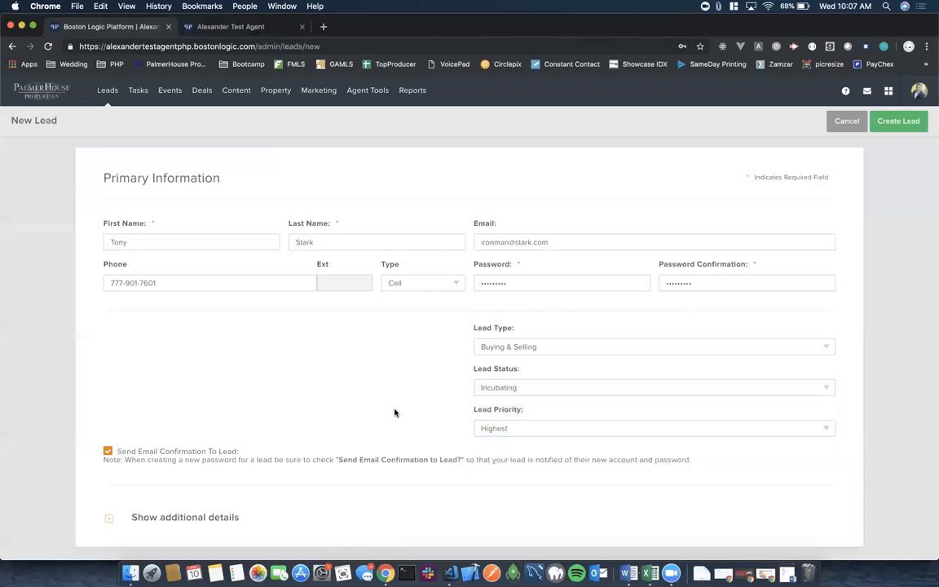
pyautogui.scroll(-1, 394, 413)
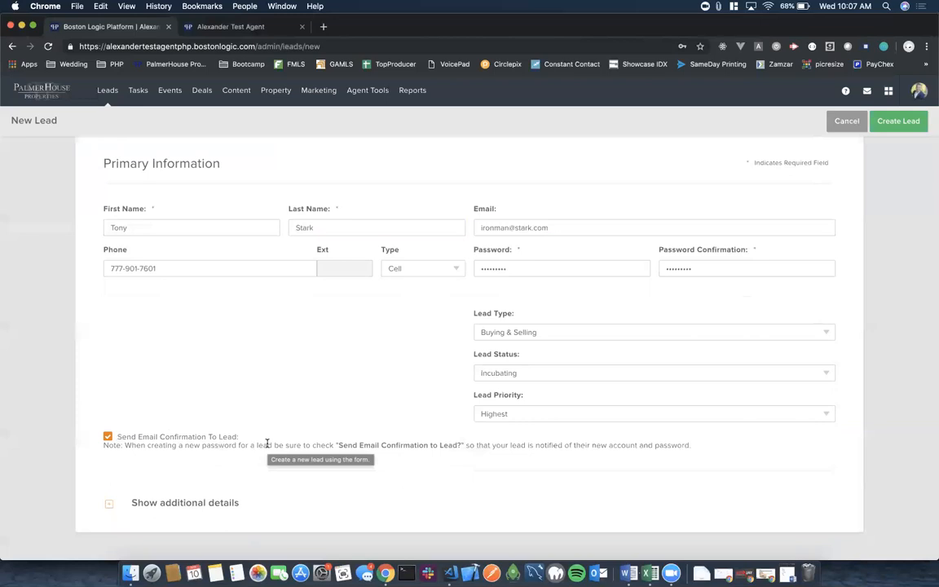
# Untick 'Send Email Confirmation To Lead' on the New Lead form.
pyautogui.click(108, 438)
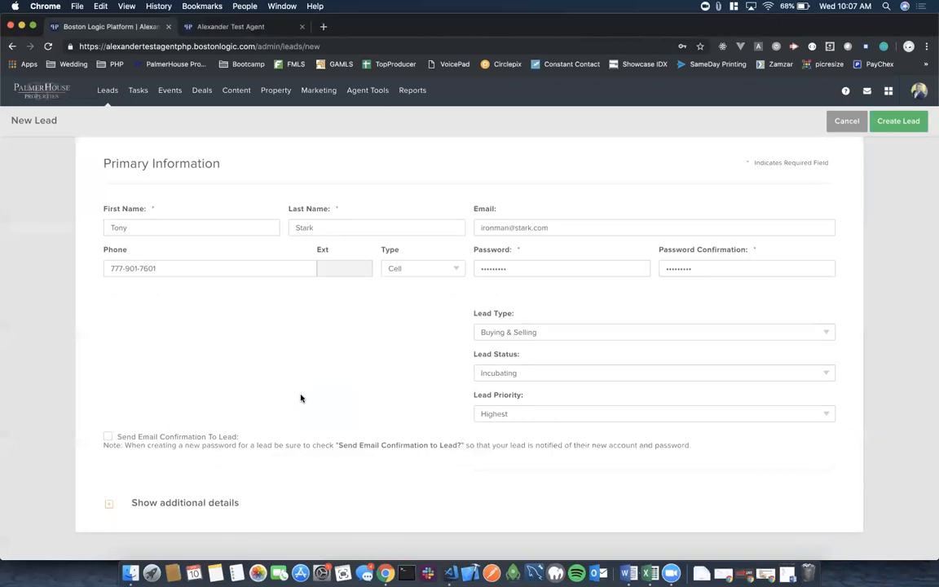
# Show the additional details, check the second phone's type options, and open Heard About From.
pyautogui.click(106, 503)
pyautogui.scroll(-8, 402, 364)
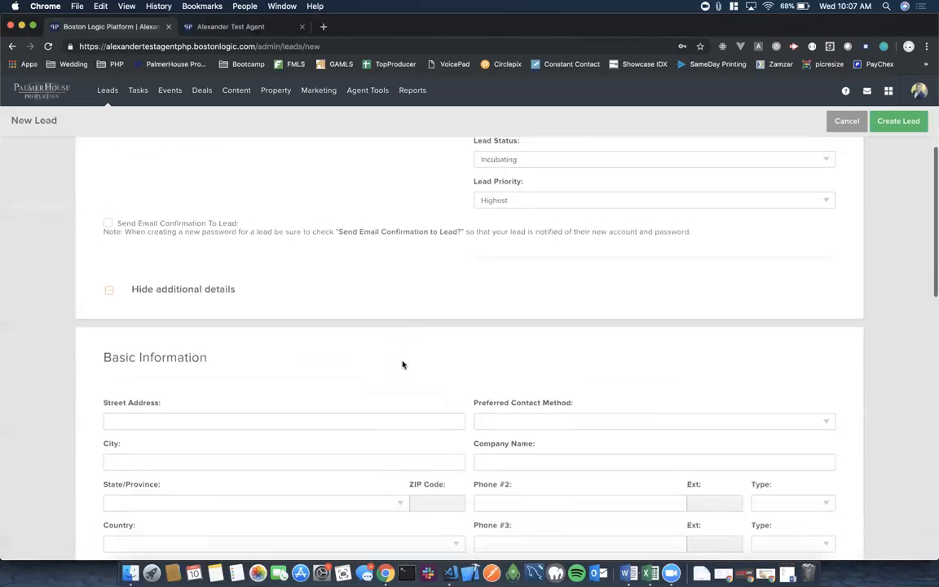
pyautogui.scroll(-1, 402, 364)
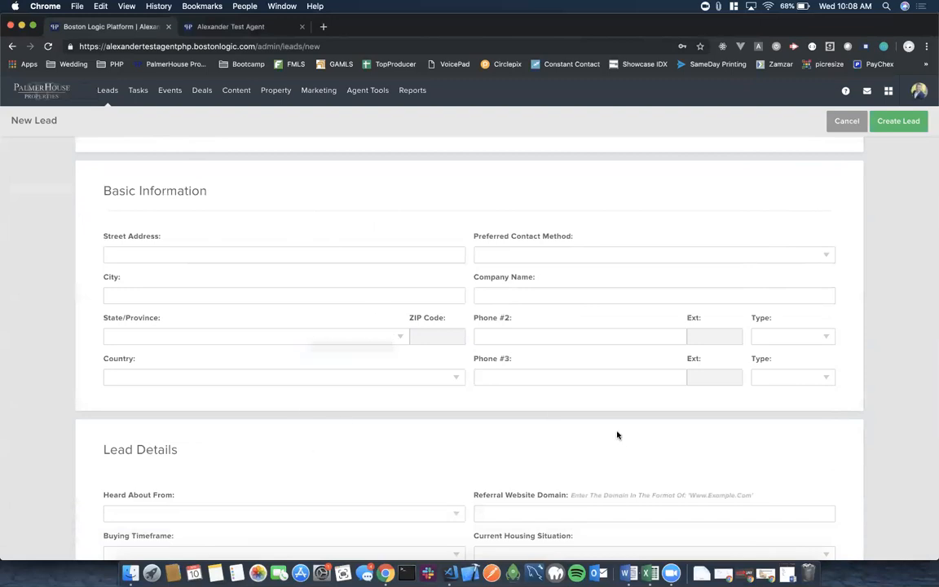
pyautogui.click(823, 335)
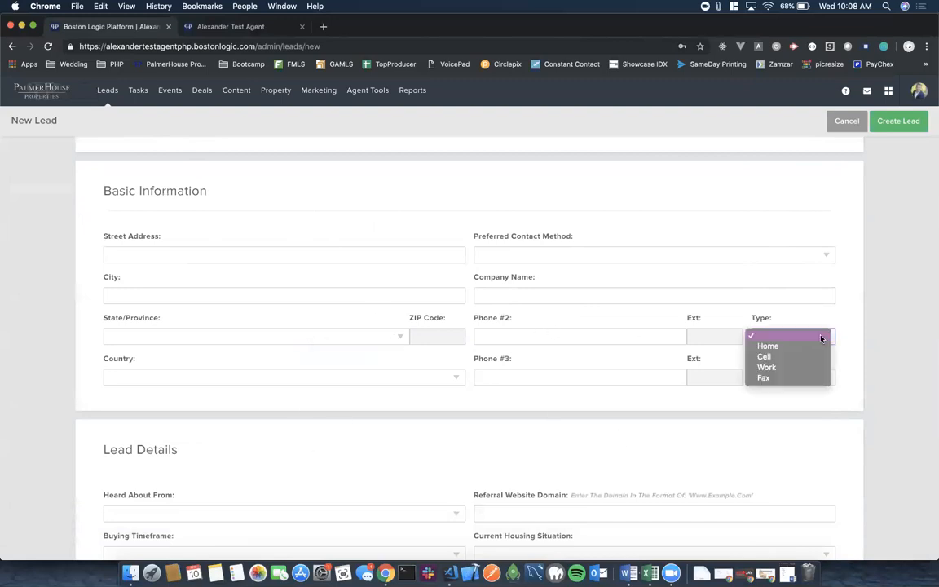
pyautogui.scroll(-5, 461, 423)
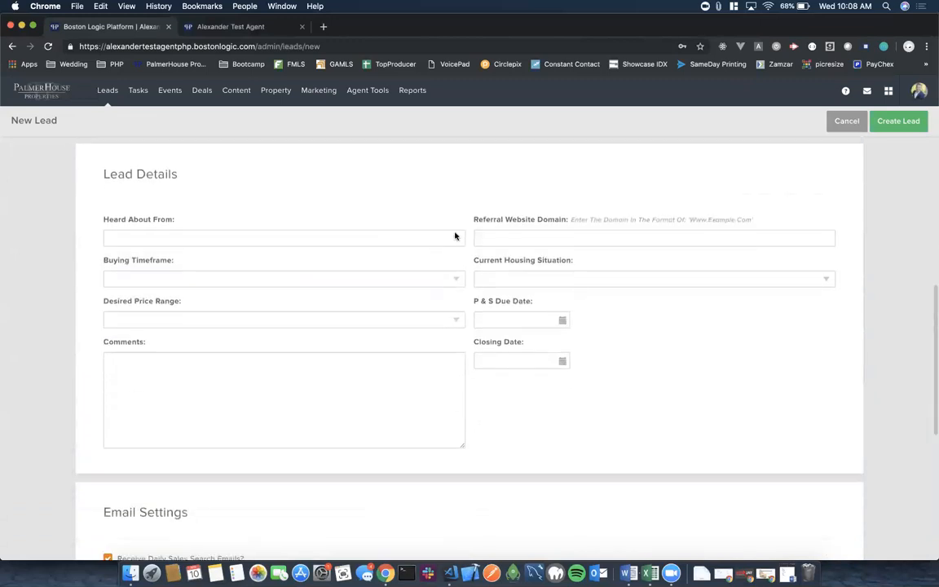
pyautogui.click(456, 238)
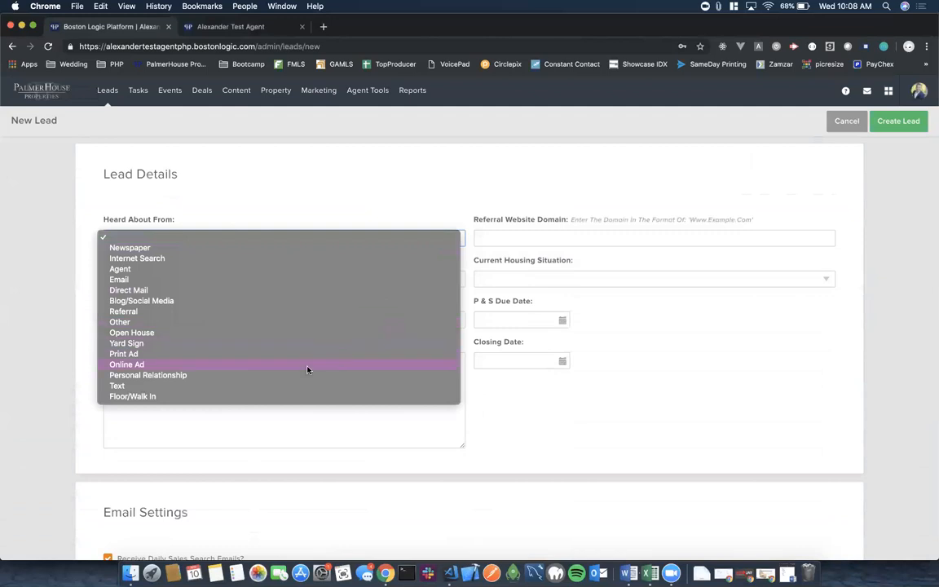
# Choose Personal Relationship, 1-3 months timeframe, 1 million+ price range and Own housing.
pyautogui.click(292, 381)
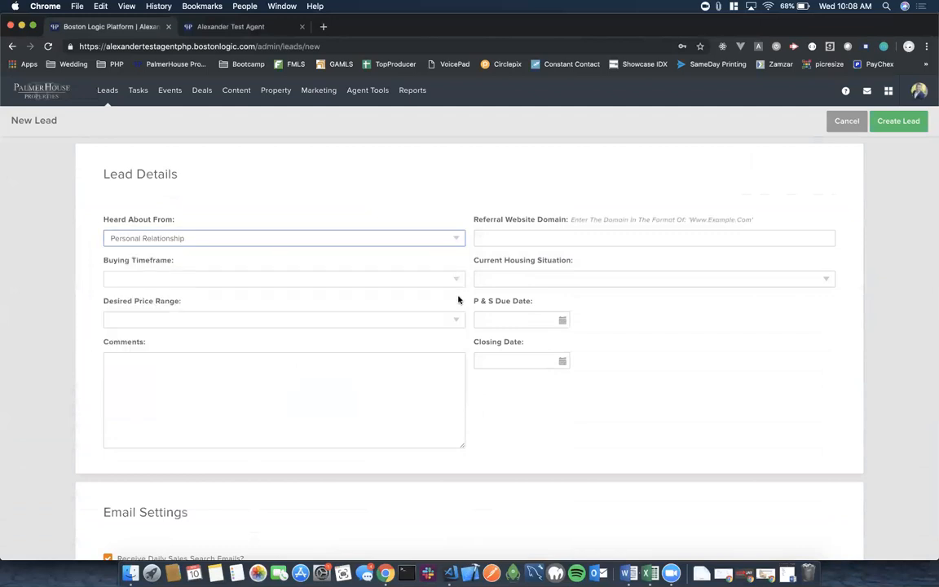
pyautogui.click(457, 280)
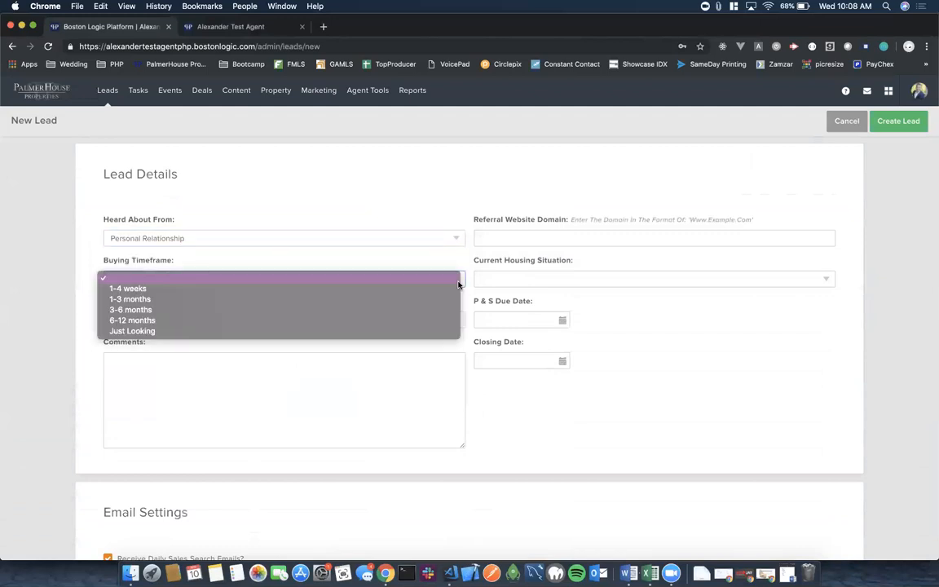
pyautogui.click(404, 299)
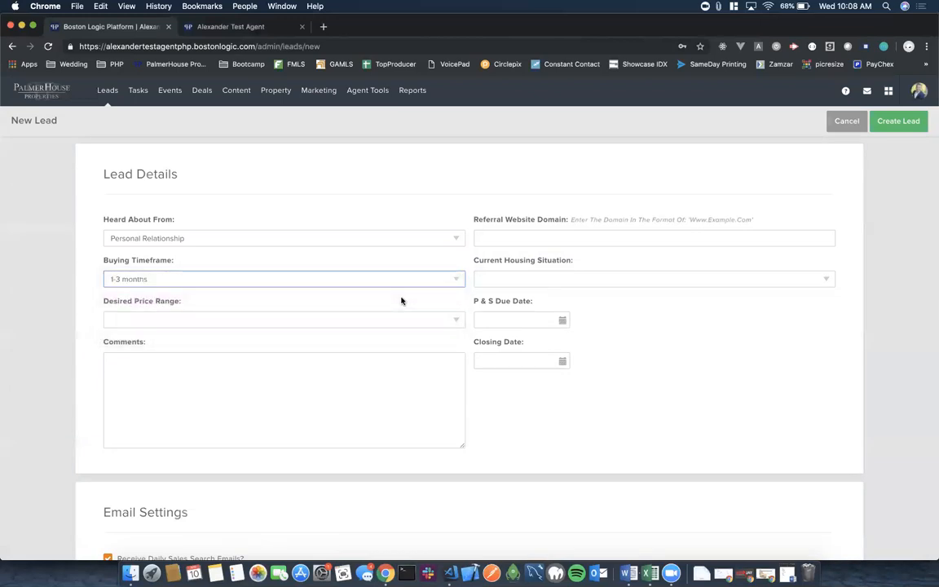
pyautogui.click(457, 322)
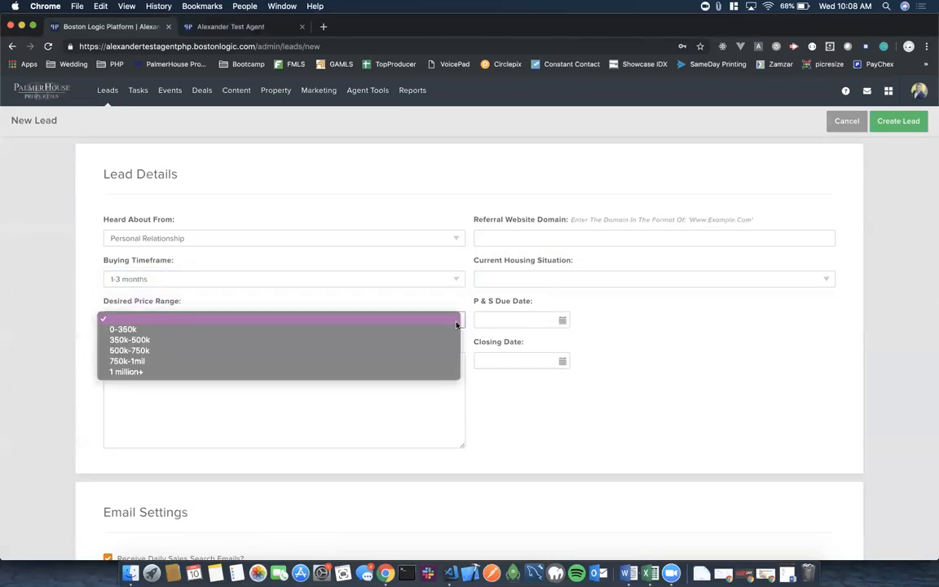
pyautogui.click(344, 372)
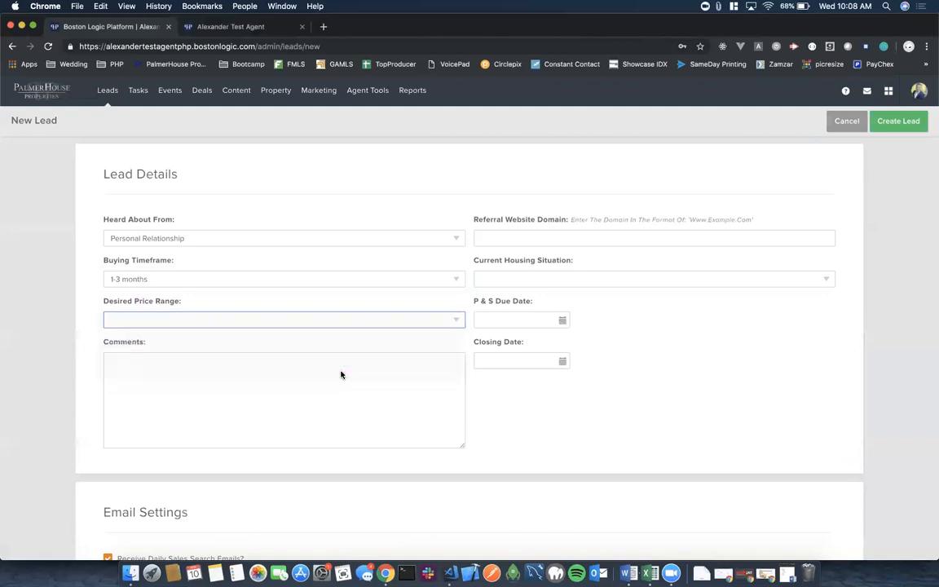
pyautogui.click(820, 278)
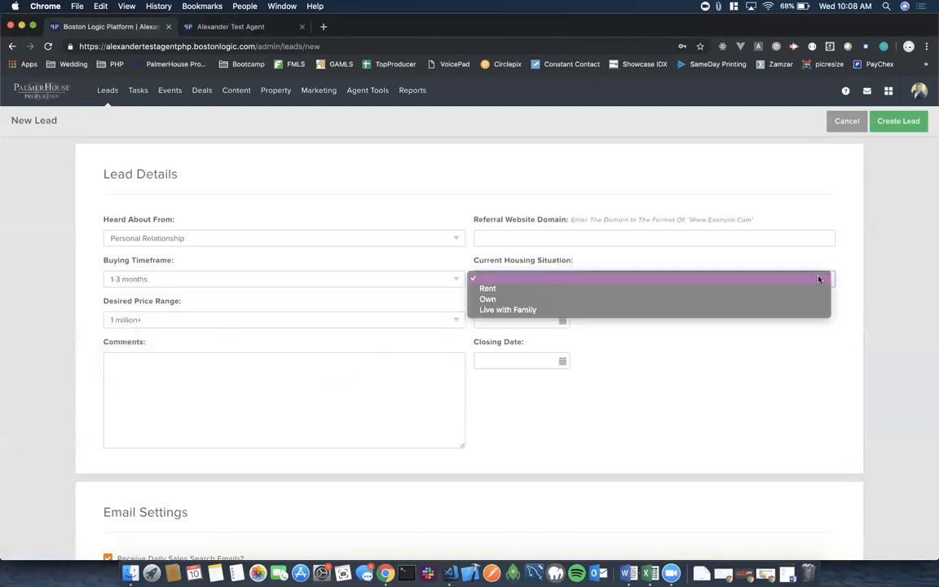
pyautogui.click(731, 300)
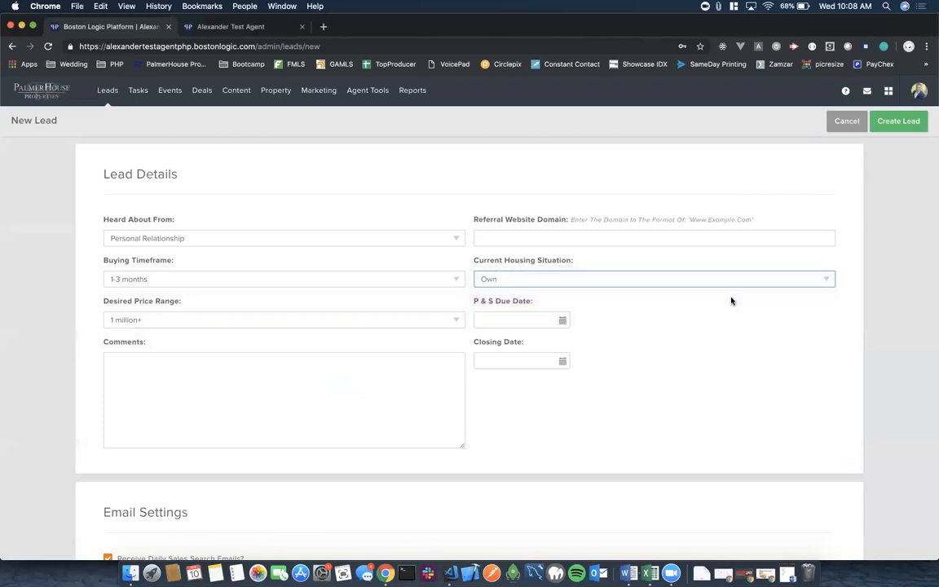
pyautogui.click(569, 237)
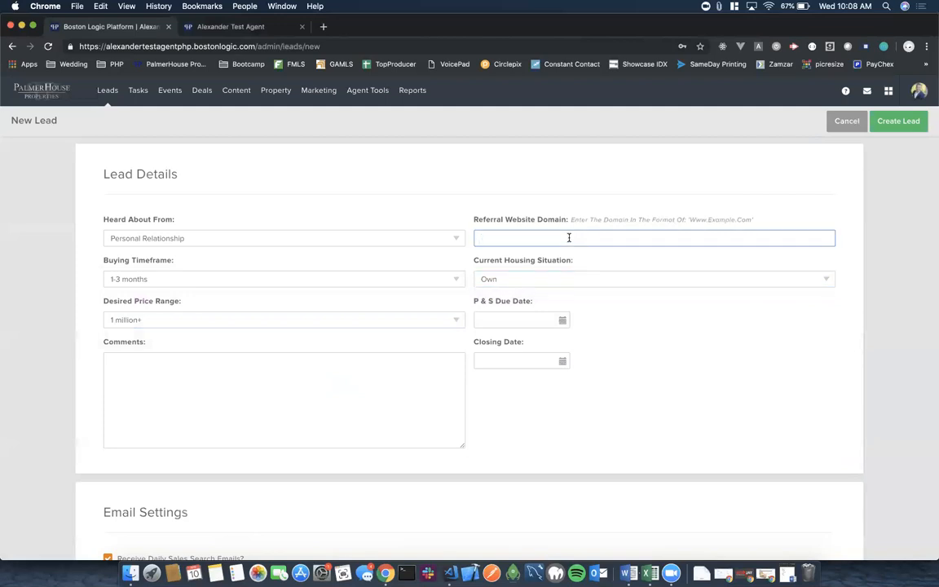
pyautogui.click(636, 371)
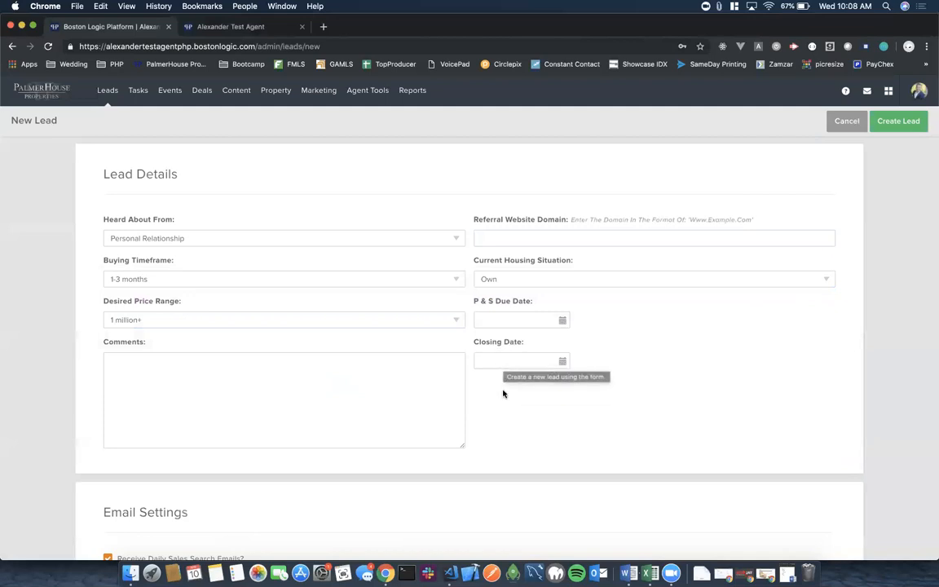
pyautogui.scroll(-3, 489, 375)
pyautogui.click(131, 270)
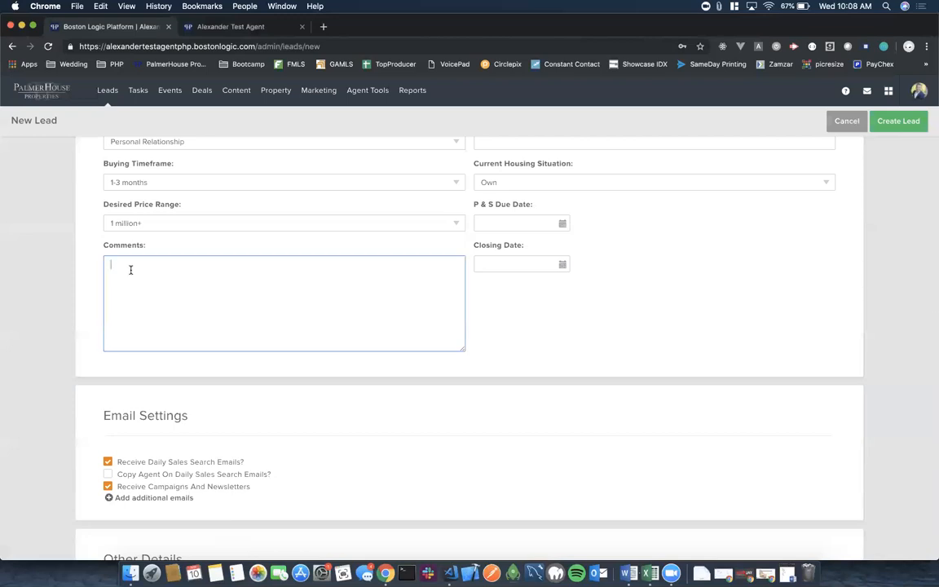
pyautogui.write('Birth')
pyautogui.write('day: ')
pyautogui.write('09/10/')
pyautogui.write('1988 ')
pyautogui.write('Has no kids')
pyautogui.press('Return')
pyautogui.write("Doesn't li")
pyautogui.write('ke pets ')
pyautogui.write('Favorit')
pyautogui.write('e color is ')
pyautogui.write('red')
pyautogui.click(619, 320)
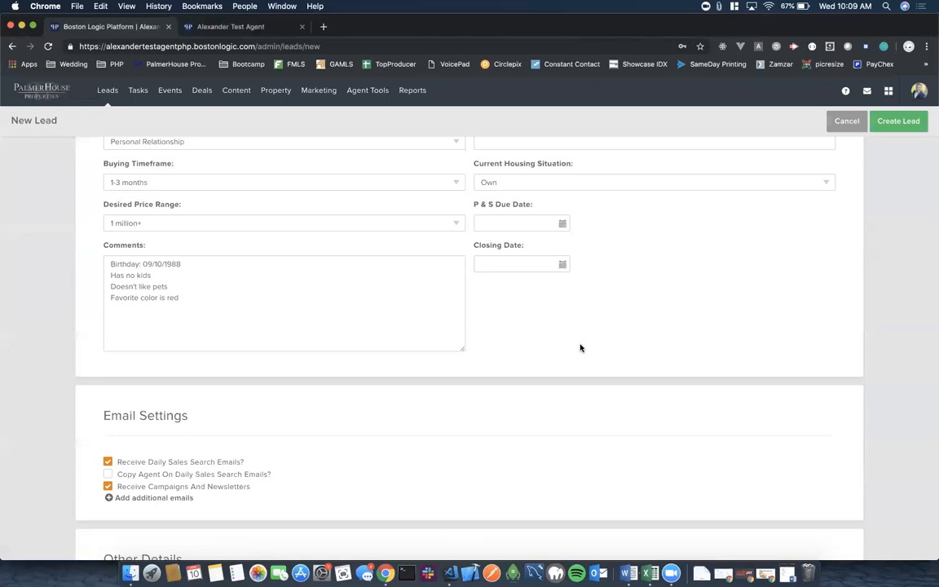
# Pick April 1, 2019 as the Home Anniversary date under Other Details.
pyautogui.scroll(-4, 514, 375)
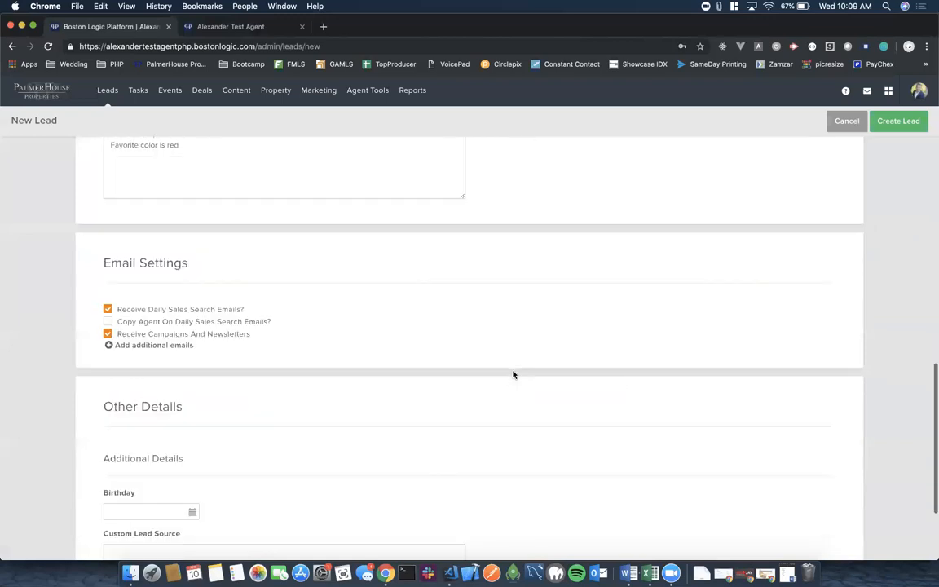
pyautogui.scroll(2, 161, 173)
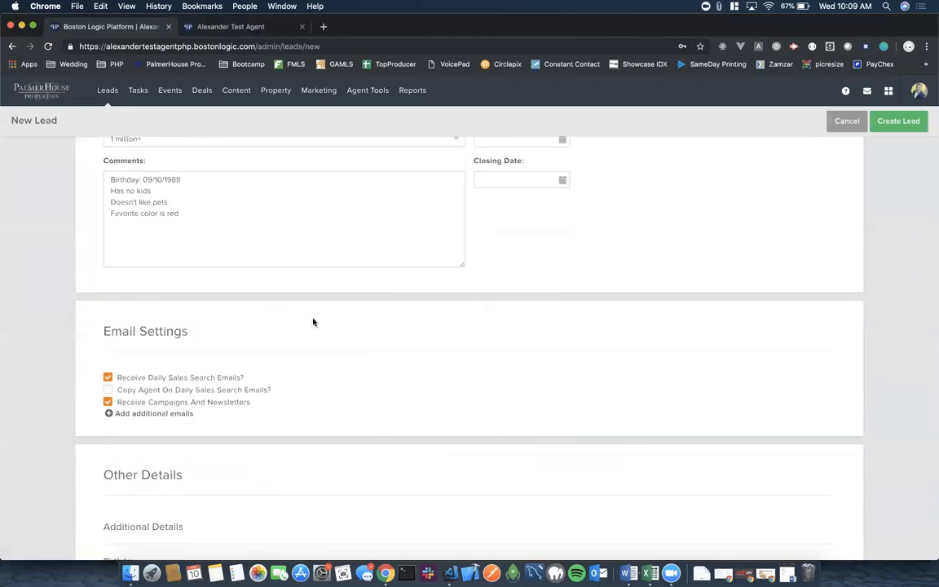
pyautogui.scroll(-1, 312, 321)
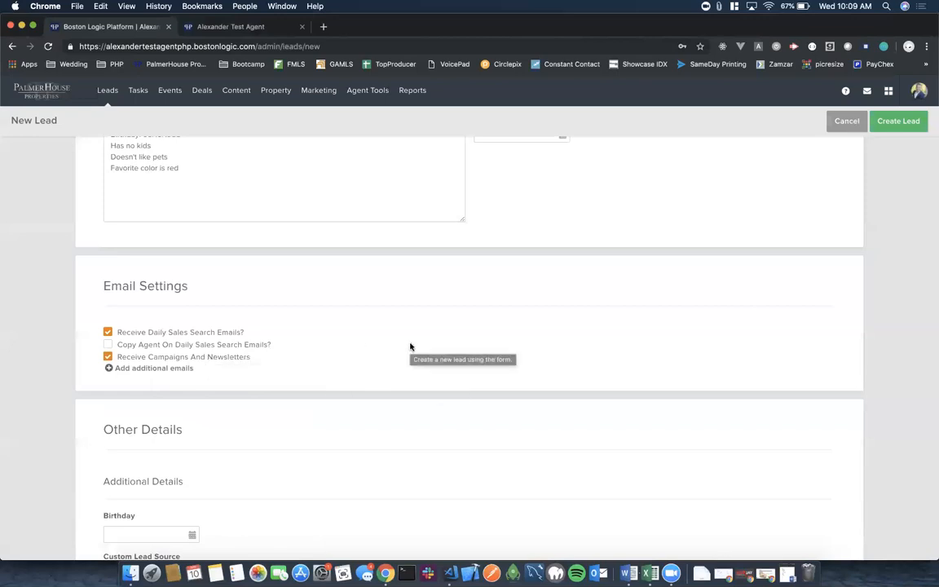
pyautogui.scroll(-5, 410, 347)
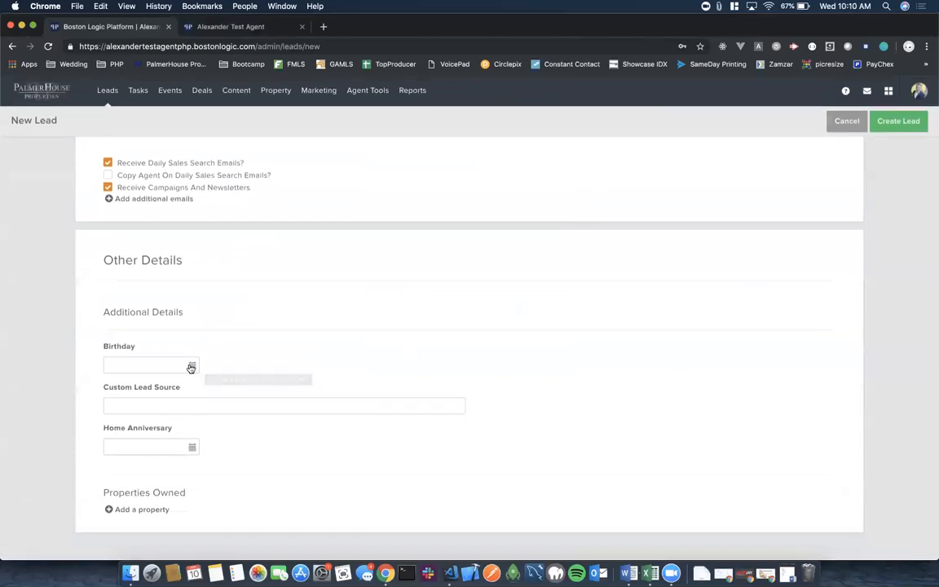
pyautogui.click(191, 365)
pyautogui.click(247, 346)
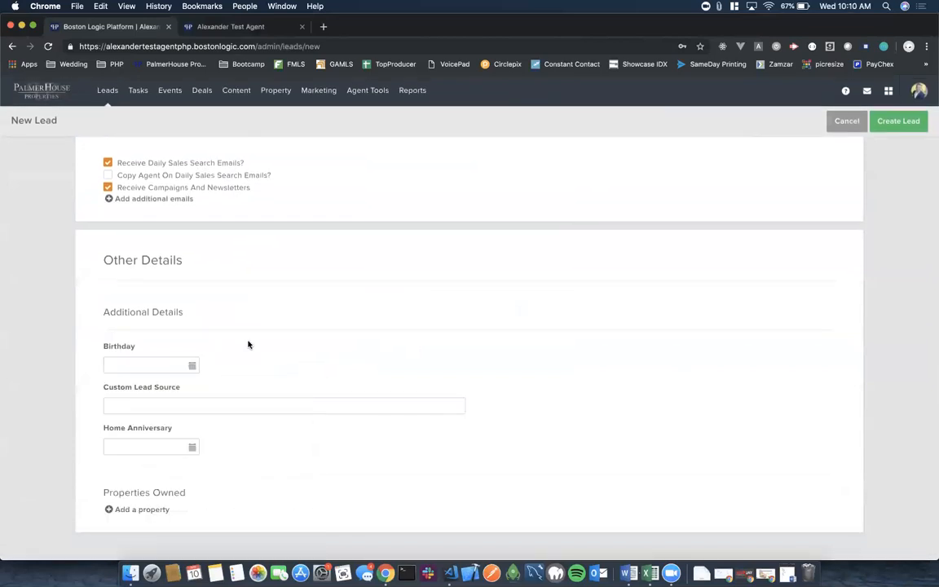
pyautogui.click(136, 406)
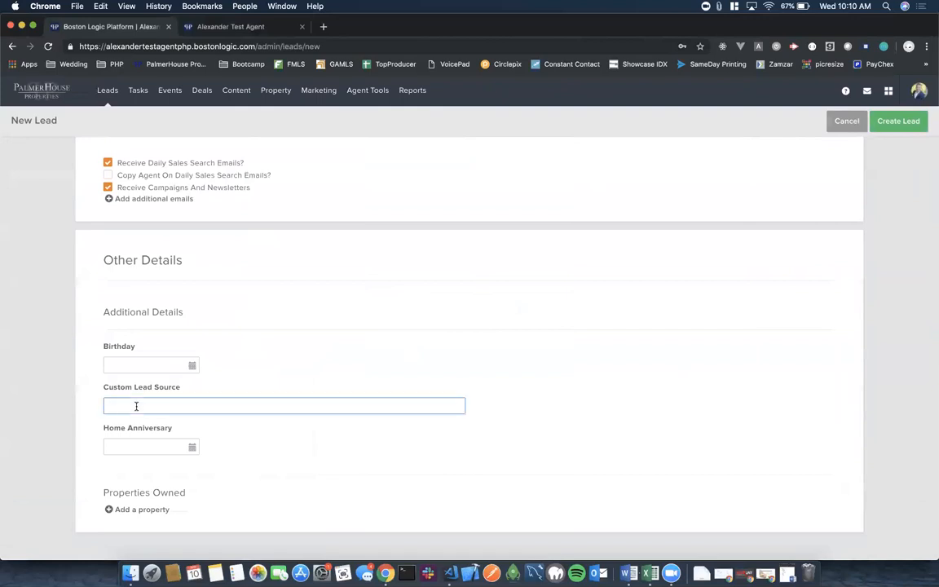
pyautogui.click(190, 447)
pyautogui.scroll(-2, 287, 376)
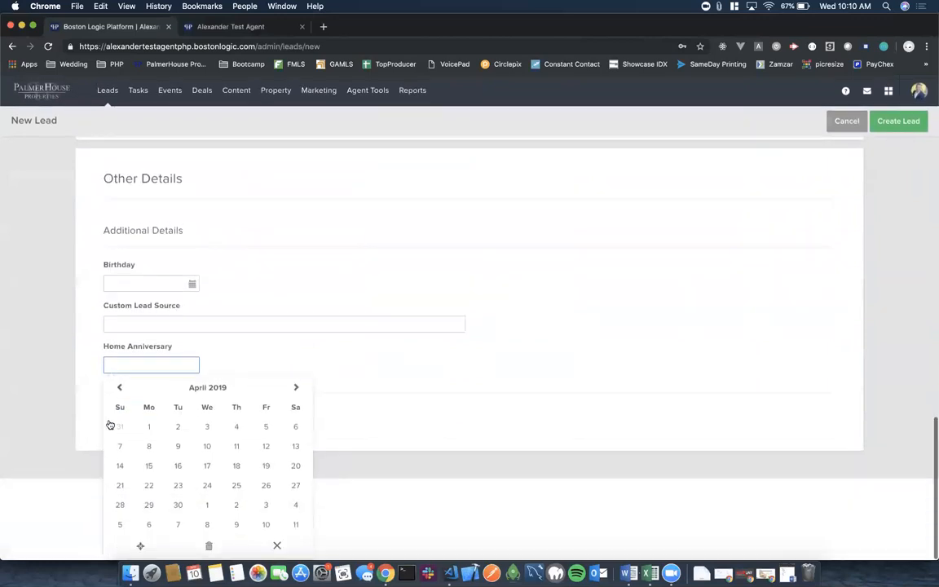
pyautogui.click(147, 427)
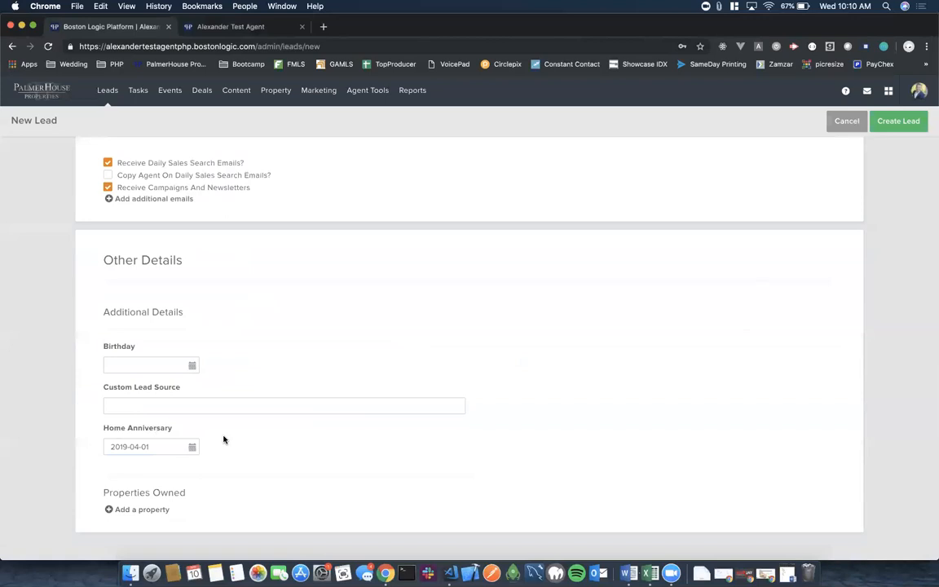
pyautogui.scroll(15, 558, 304)
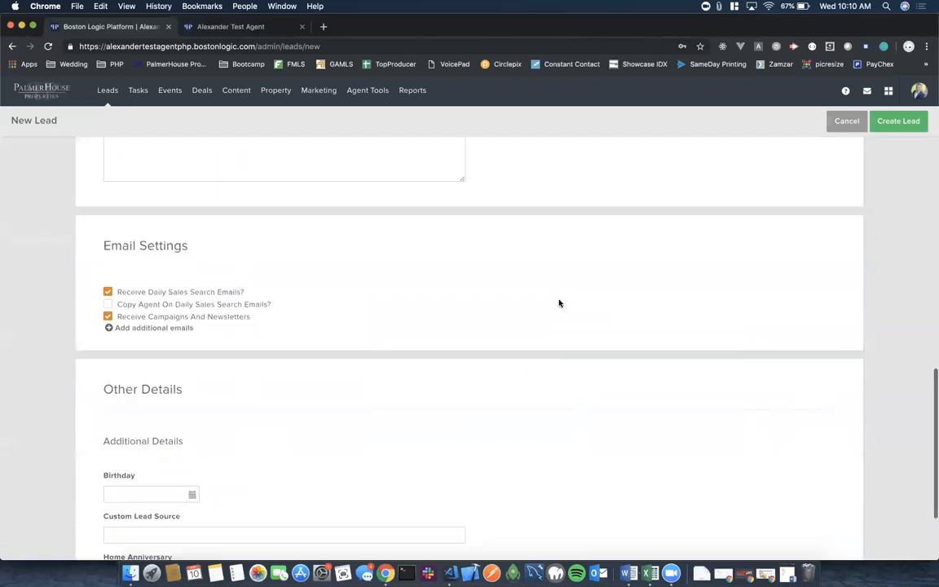
# Create the lead and dismiss Chrome's save-password prompt to reach its Lead Details page.
pyautogui.click(902, 126)
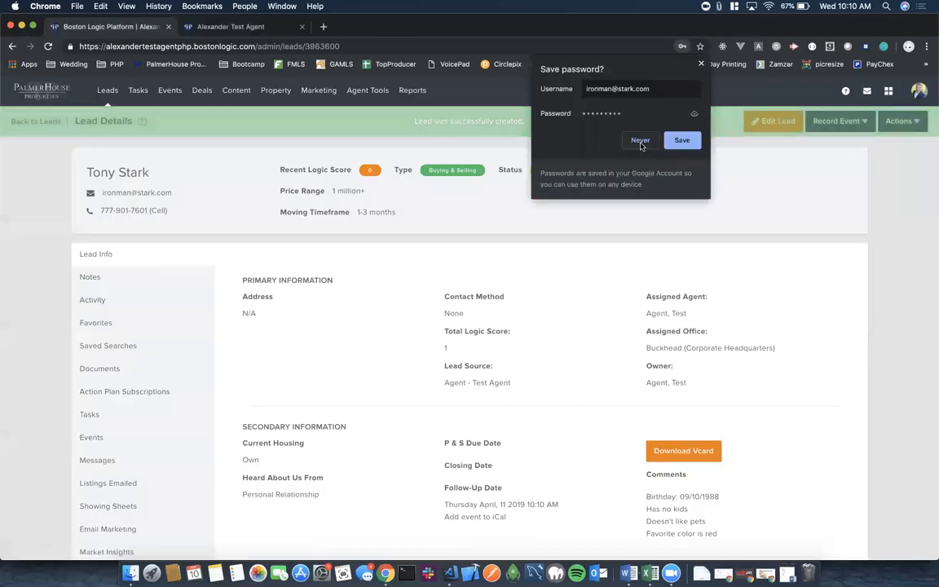
pyautogui.click(701, 64)
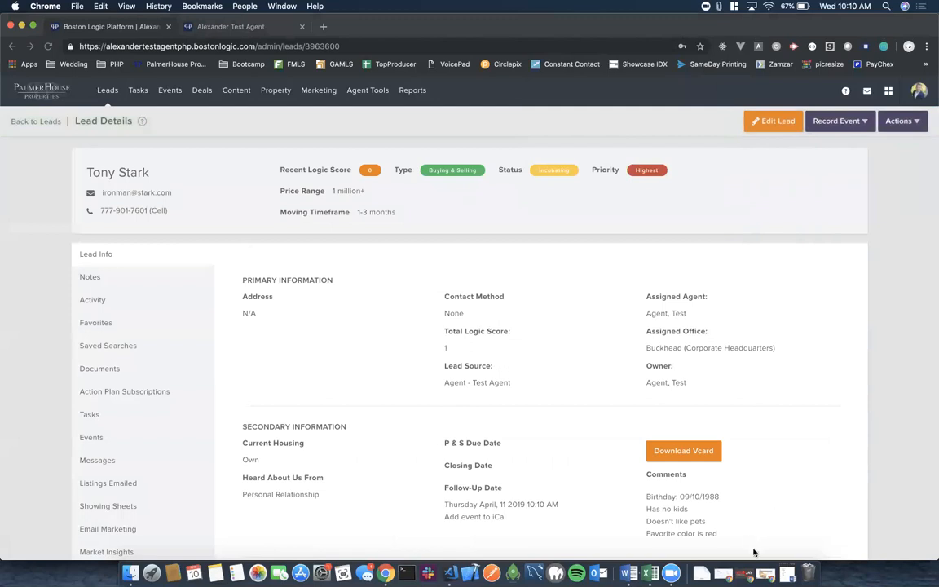
# Edit the new lead and pick April 1 as its Birthday under Other Details.
pyautogui.click(777, 122)
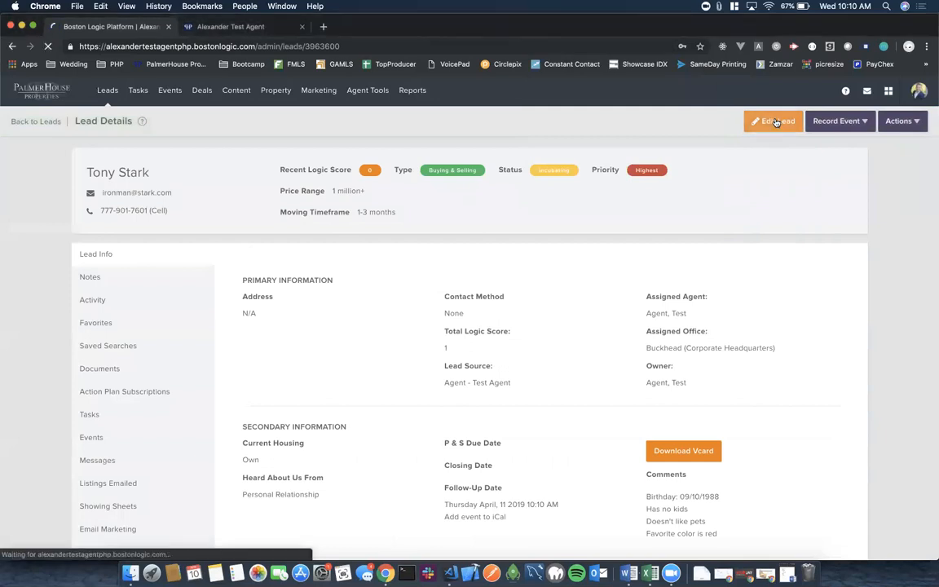
pyautogui.scroll(-6, 384, 370)
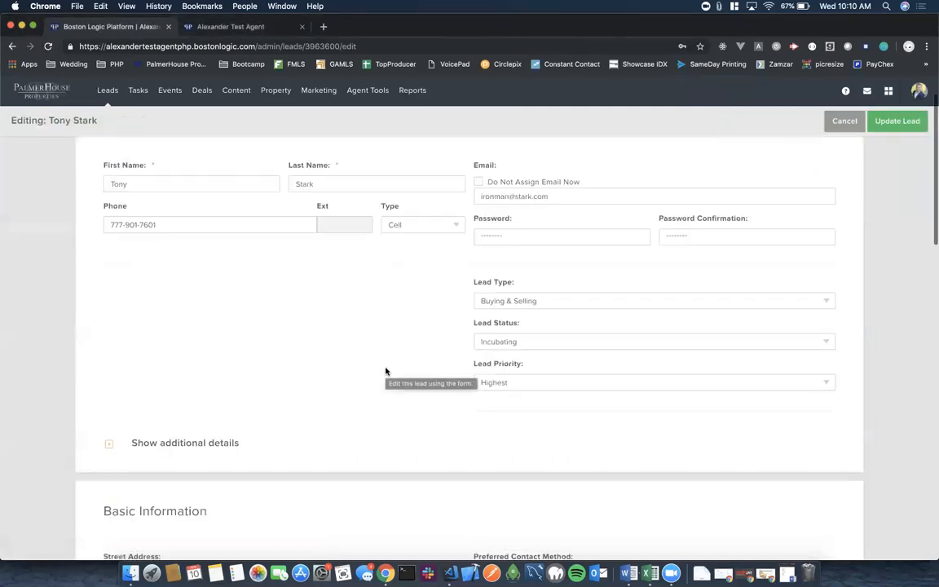
pyautogui.scroll(-10, 386, 371)
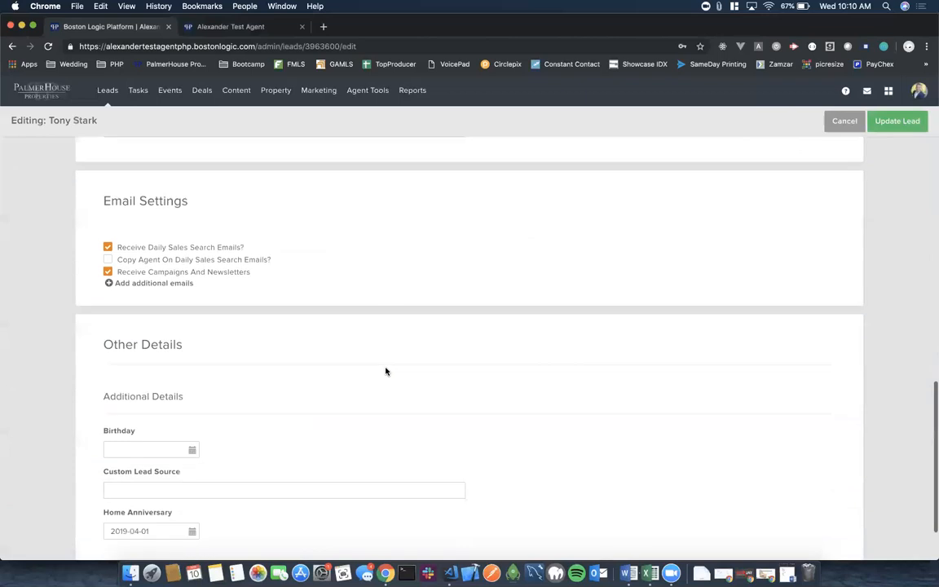
pyautogui.click(131, 363)
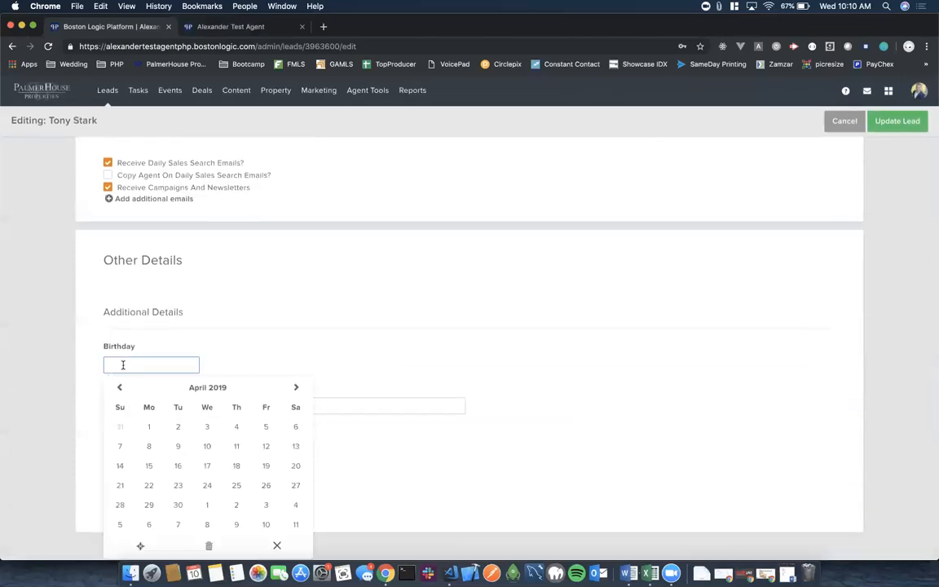
pyautogui.click(148, 426)
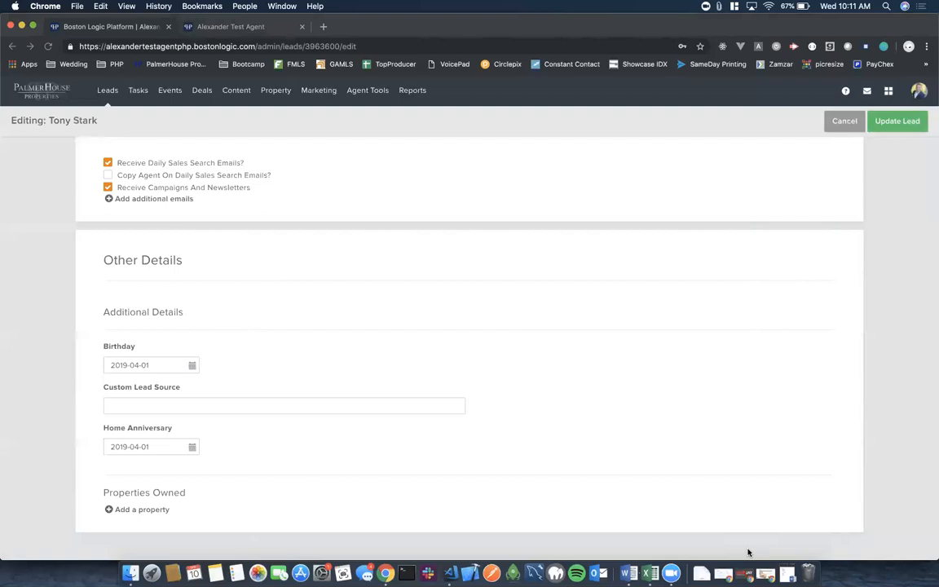
# Select the Birthday value and browse the calendar's month, year and decade views.
pyautogui.click(156, 365)
pyautogui.tripleClick(156, 367)
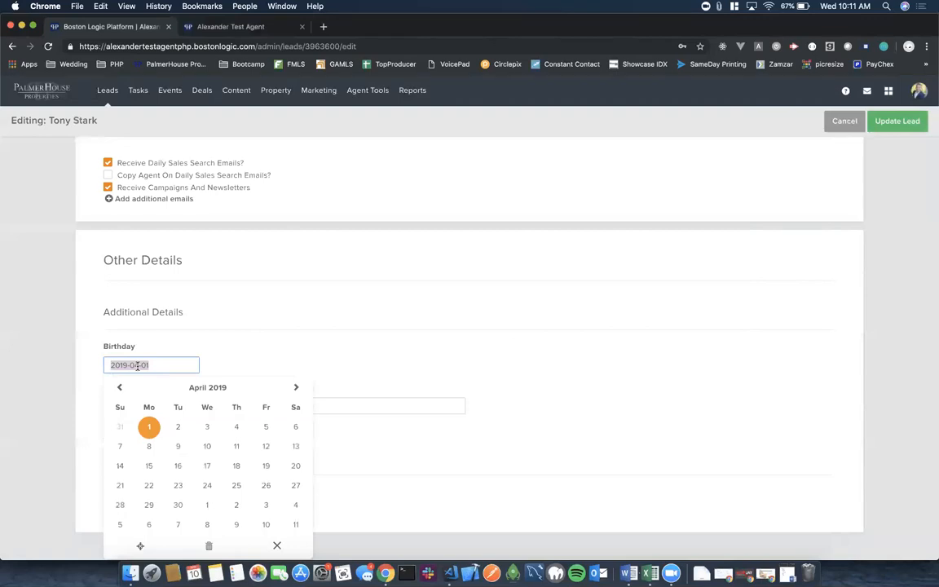
pyautogui.click(144, 364)
pyautogui.tripleClick(117, 365)
pyautogui.click(207, 389)
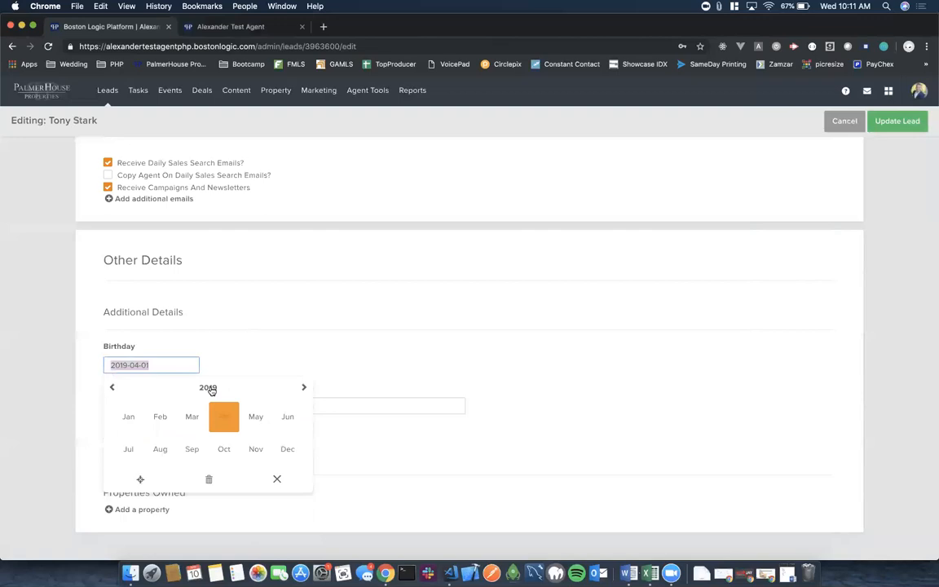
pyautogui.click(209, 389)
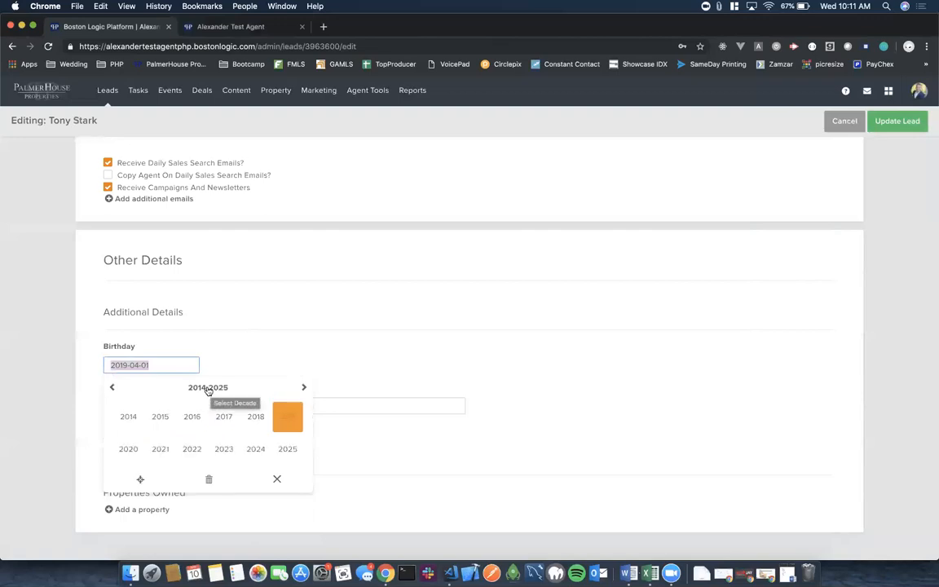
pyautogui.click(209, 389)
pyautogui.click(283, 342)
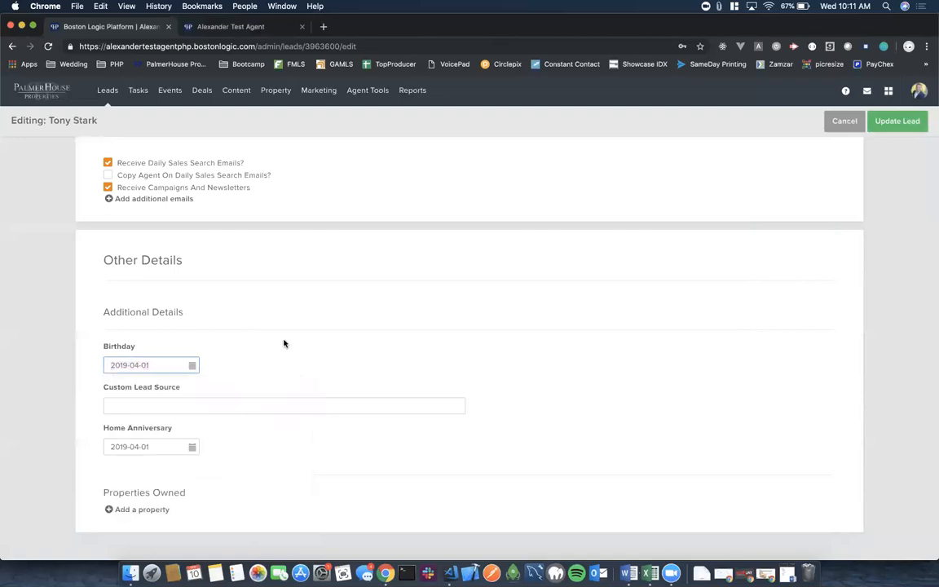
pyautogui.click(166, 364)
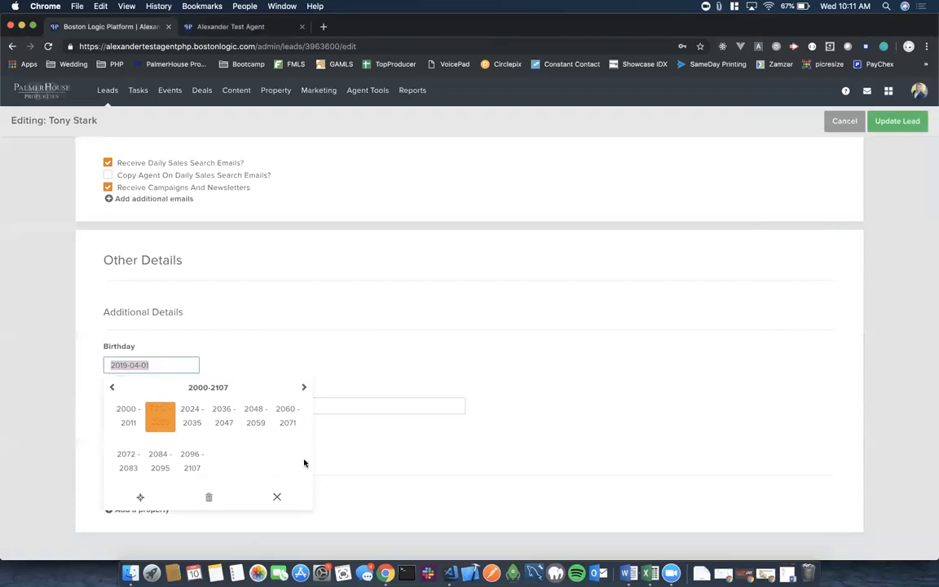
pyautogui.click(276, 496)
# Clear the Birthday and set it to 1971-02-02 through the year picker.
pyautogui.click(193, 366)
pyautogui.click(209, 497)
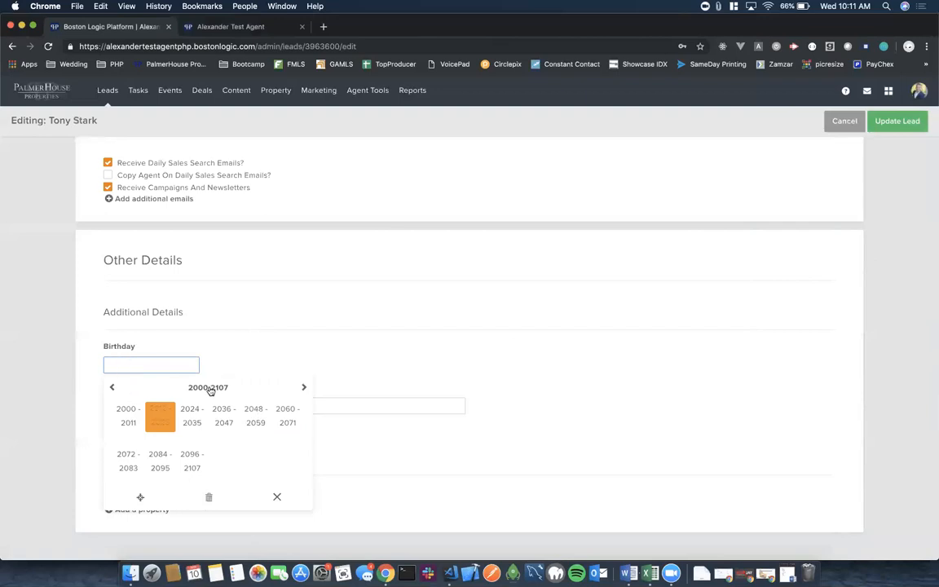
pyautogui.click(128, 415)
pyautogui.click(206, 389)
pyautogui.click(128, 412)
pyautogui.click(112, 388)
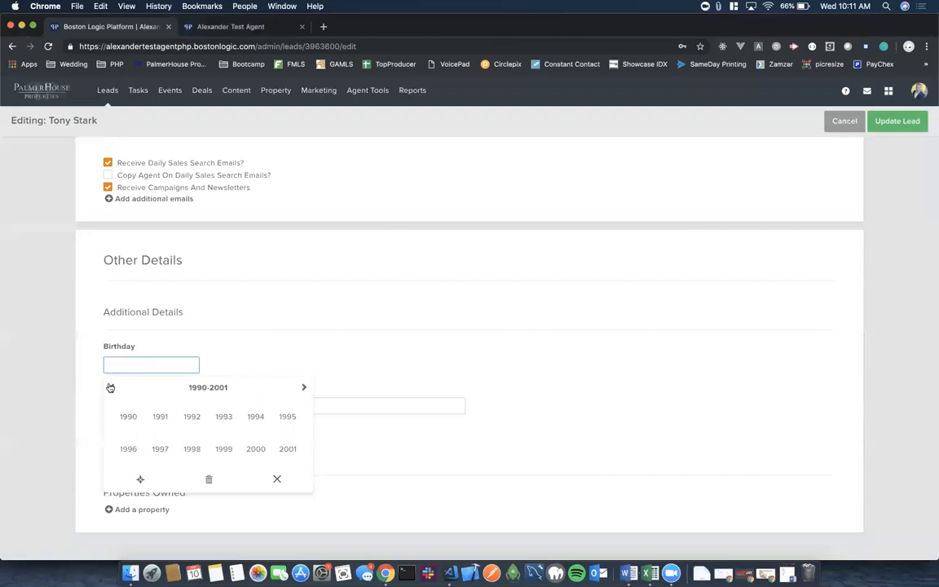
pyautogui.click(111, 388)
pyautogui.click(111, 389)
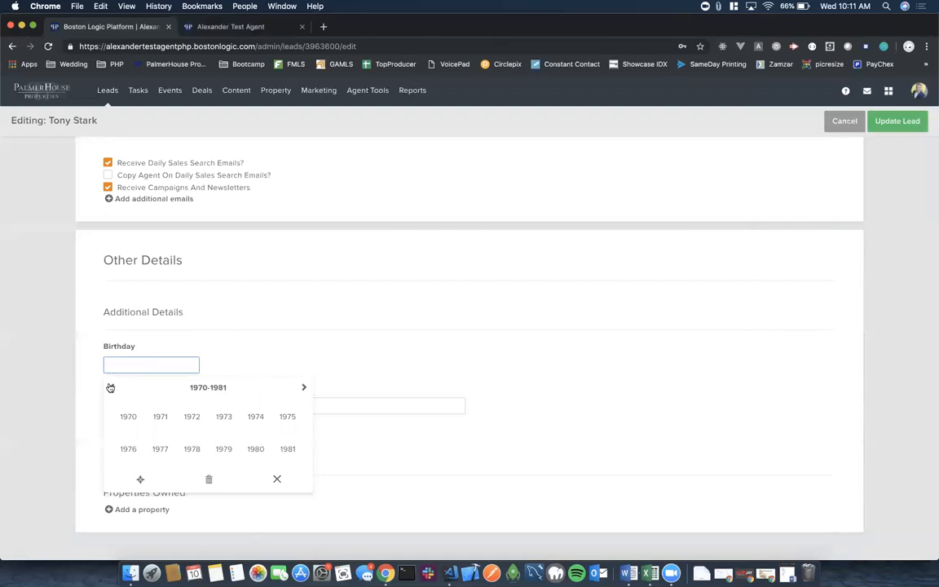
pyautogui.click(160, 418)
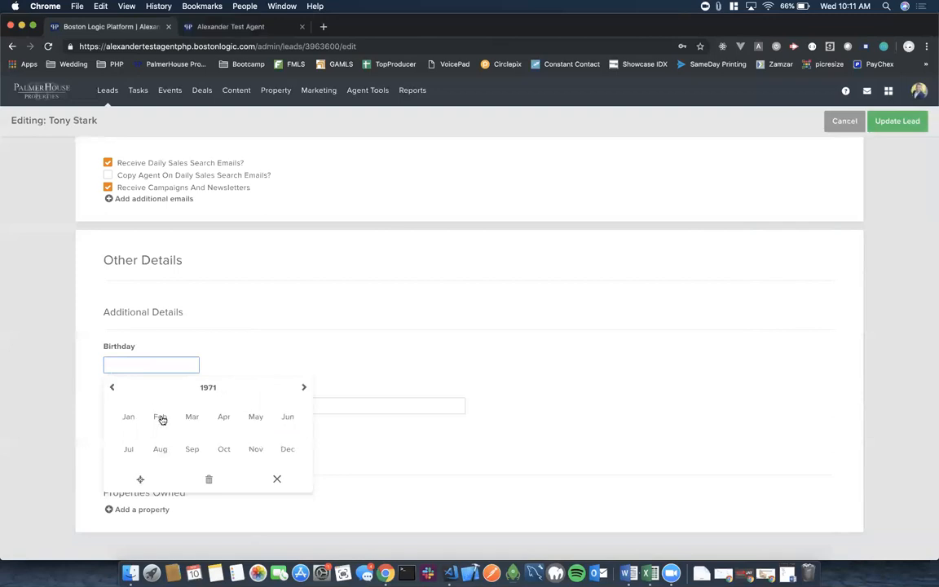
pyautogui.click(163, 417)
pyautogui.click(178, 427)
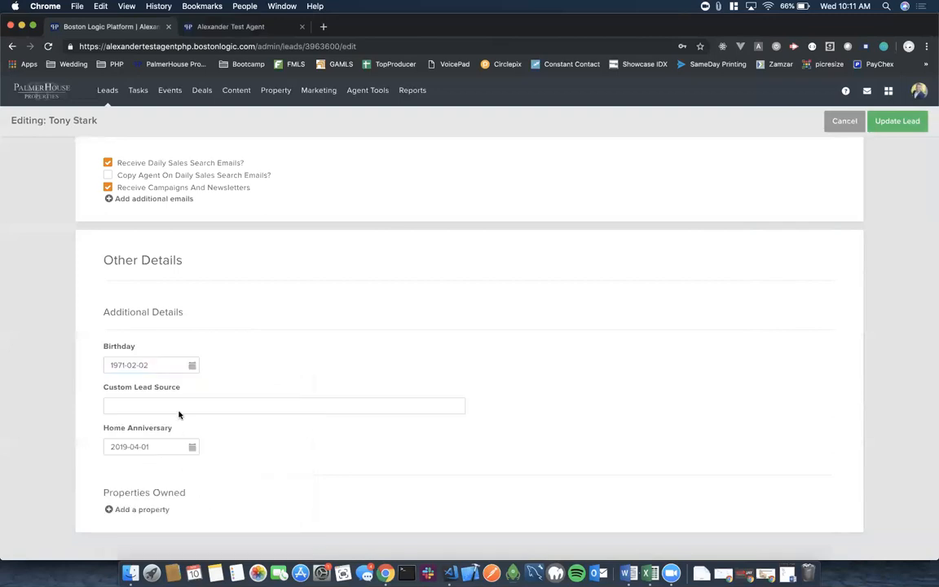
# Reset the Birthday to today's date, 2019-04-10, and update the lead.
pyautogui.click(194, 371)
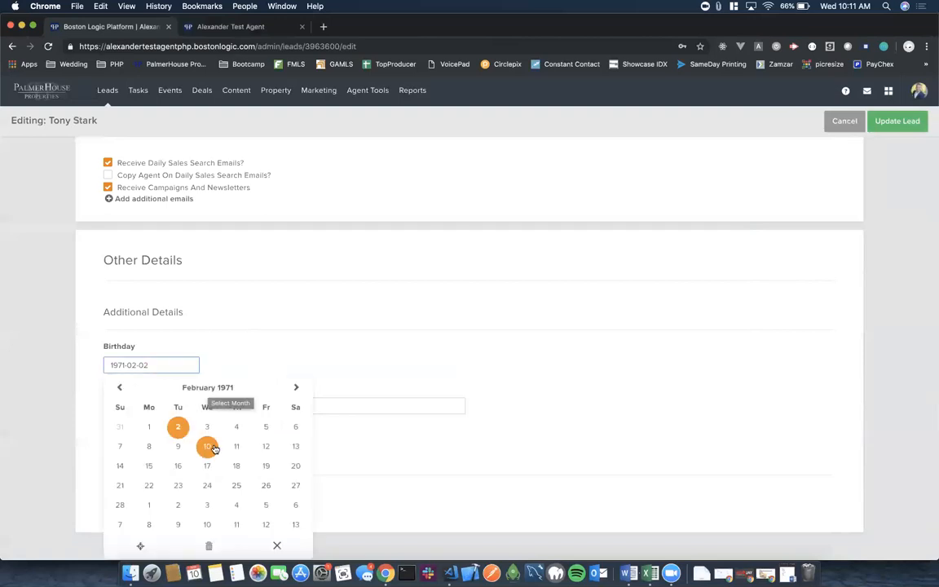
pyautogui.scroll(-1, 214, 449)
pyautogui.click(204, 383)
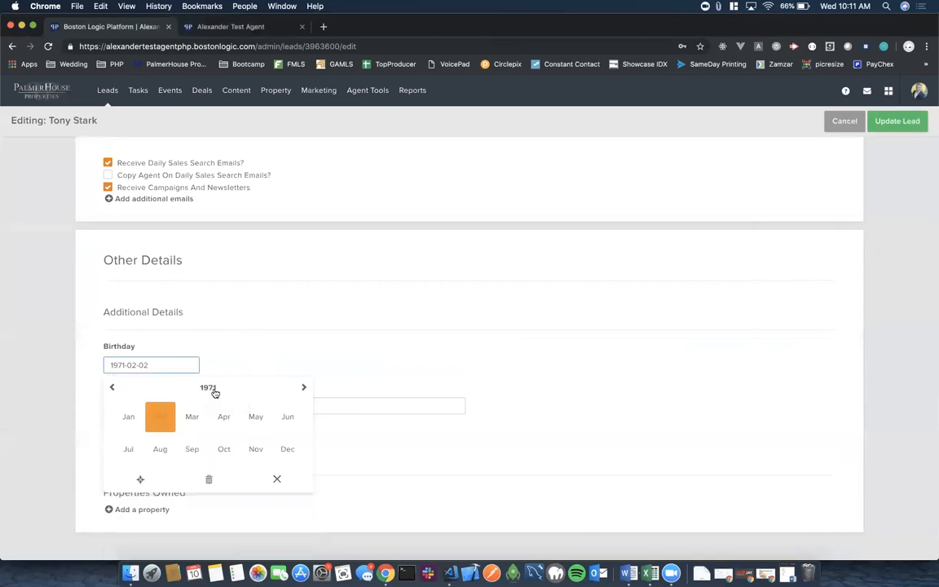
pyautogui.click(214, 392)
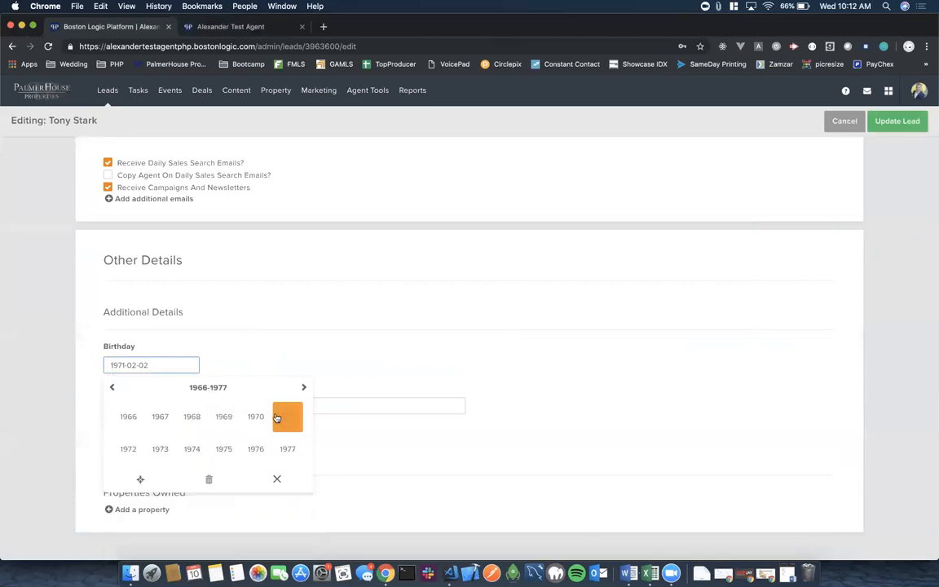
pyautogui.click(305, 388)
pyautogui.click(305, 388)
pyautogui.click(305, 388)
pyautogui.click(305, 388)
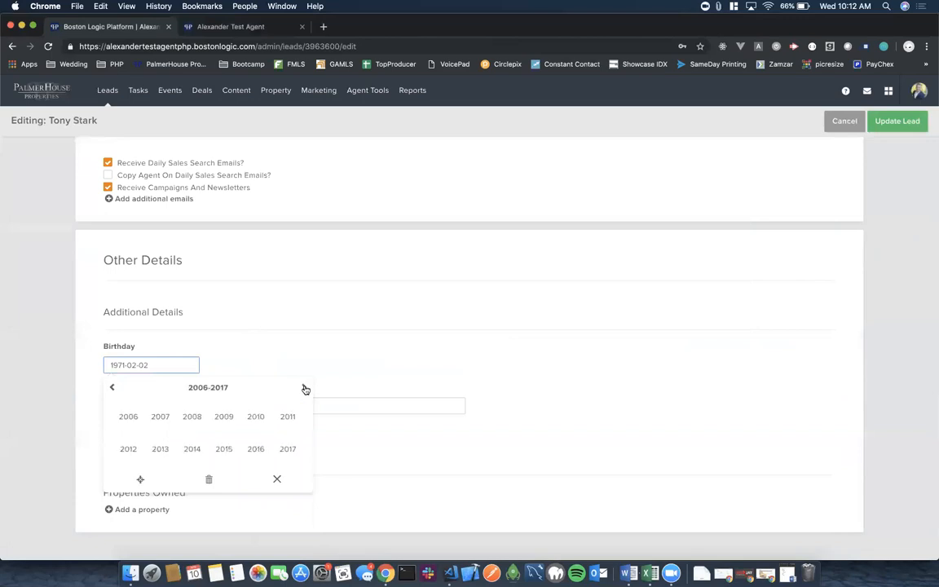
pyautogui.click(140, 480)
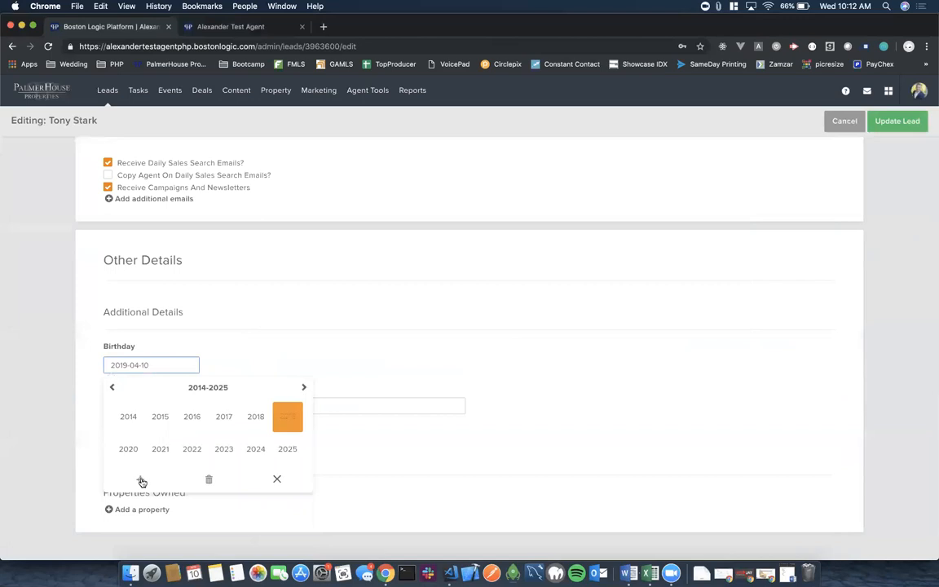
pyautogui.click(279, 479)
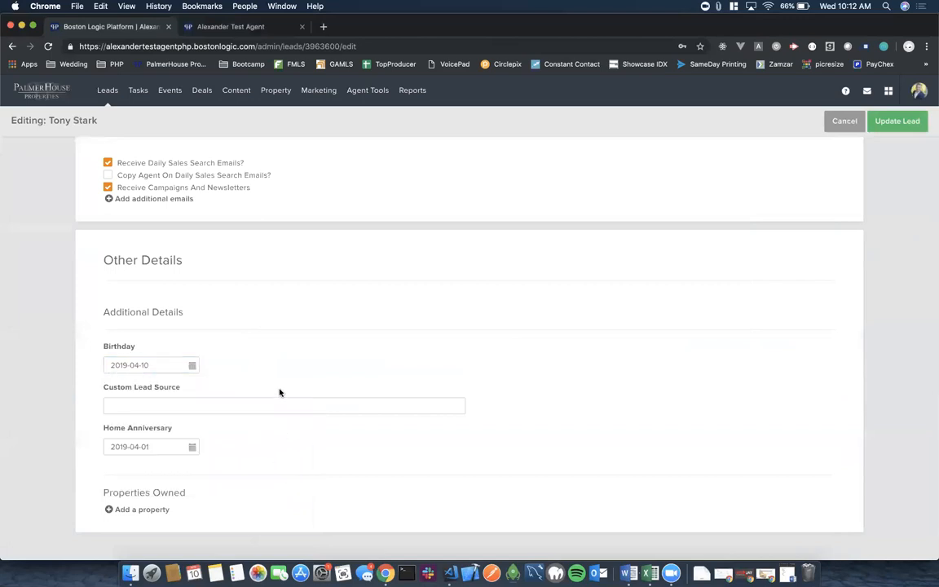
pyautogui.scroll(15, 356, 299)
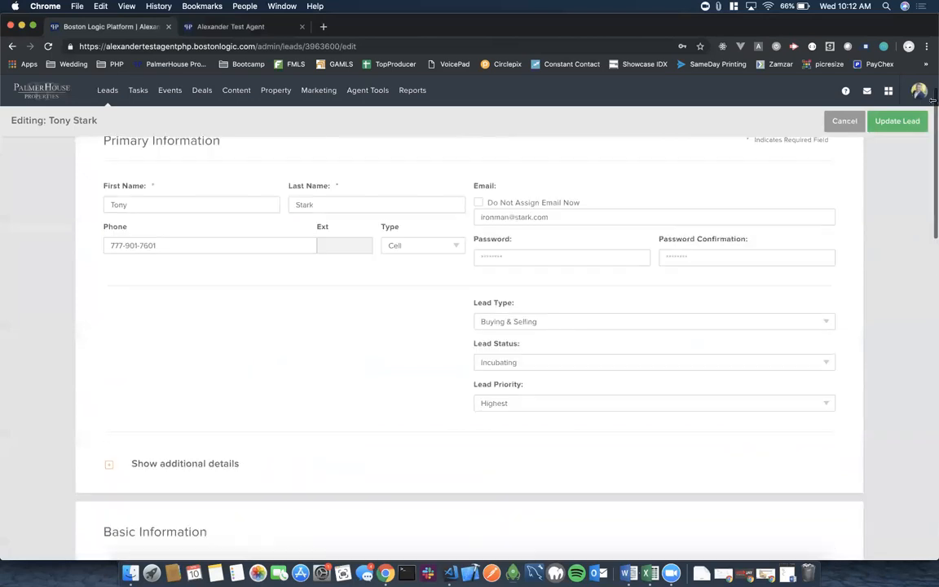
pyautogui.click(892, 121)
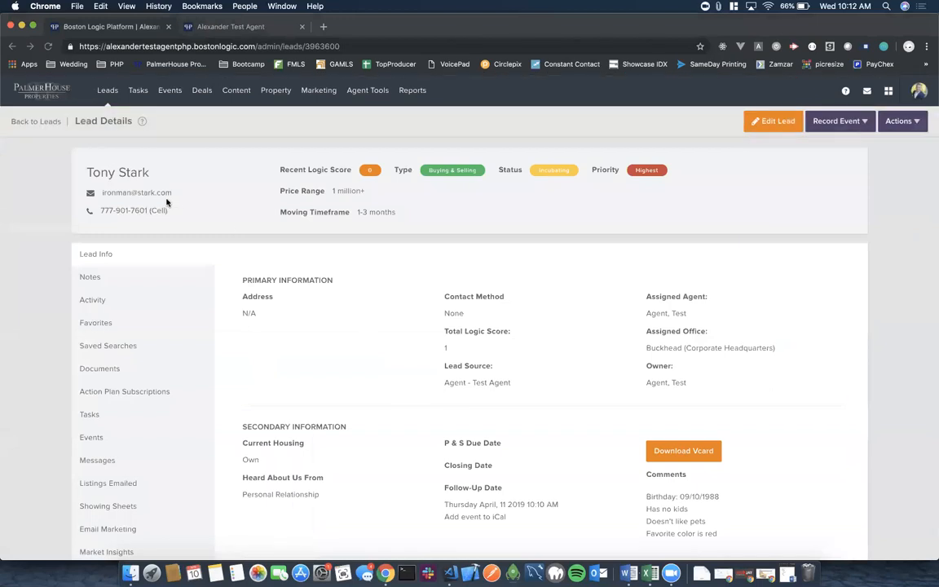
# Save a lead note saying the lead found a home, then show the lead's Activity.
pyautogui.scroll(-3, 418, 376)
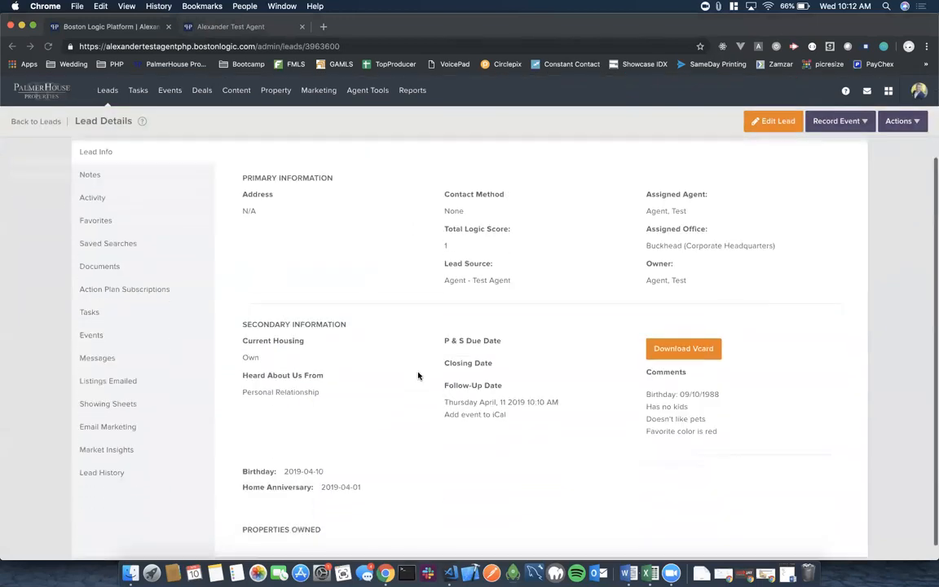
pyautogui.scroll(-1, 418, 376)
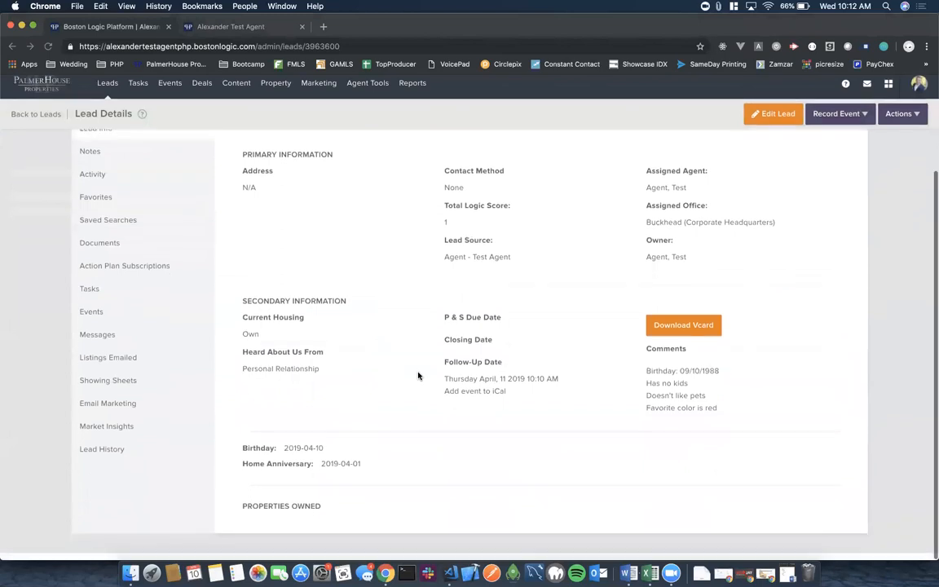
pyautogui.scroll(2, 174, 245)
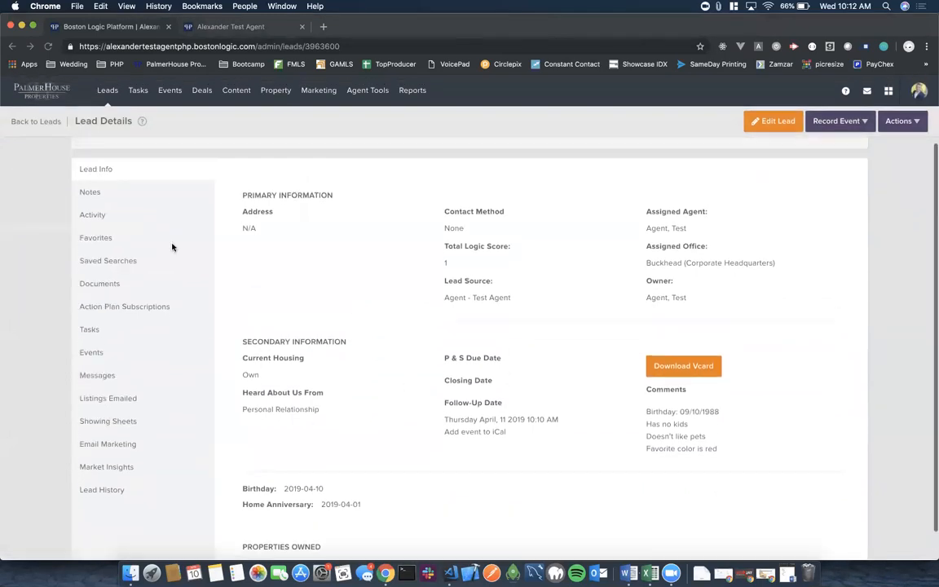
pyautogui.click(91, 193)
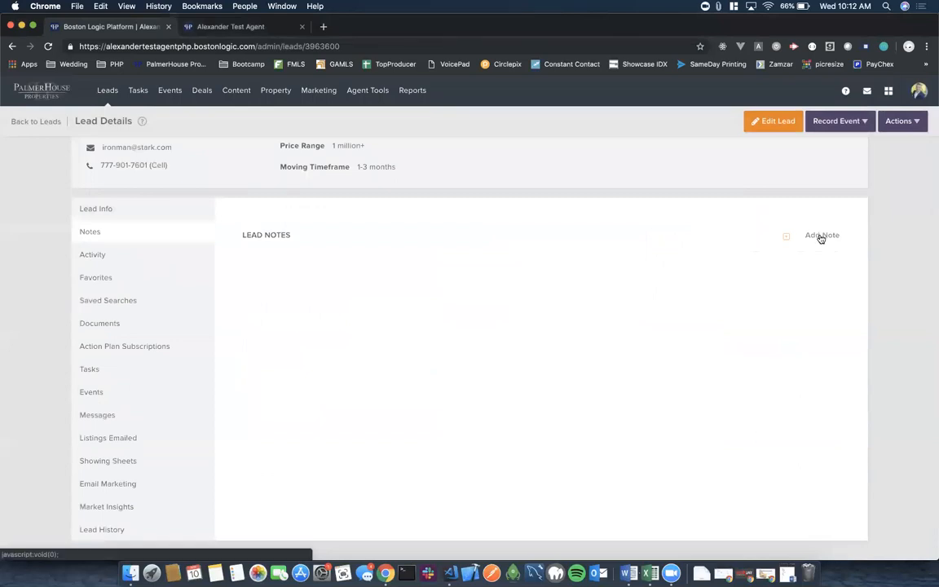
pyautogui.click(786, 239)
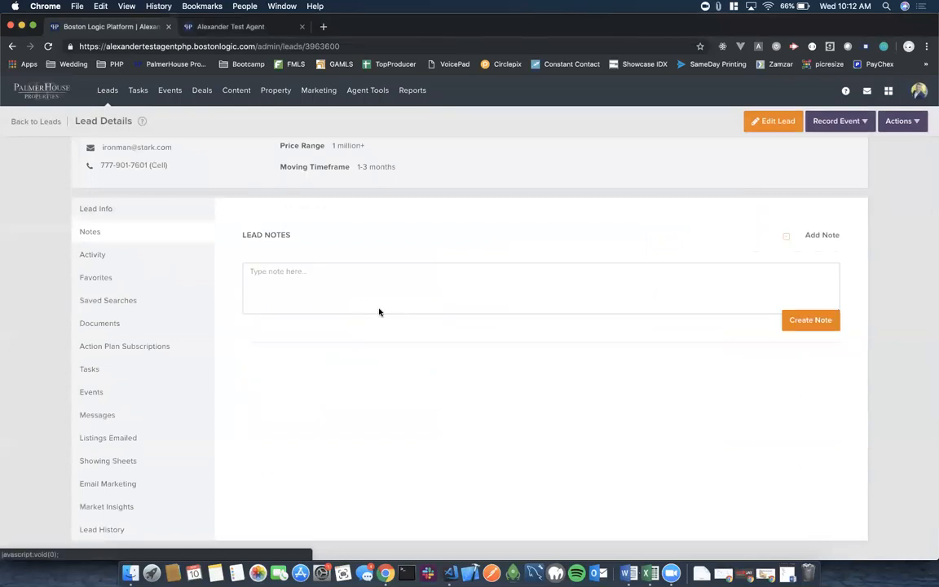
pyautogui.click(348, 282)
pyautogui.write('Tony found a home')
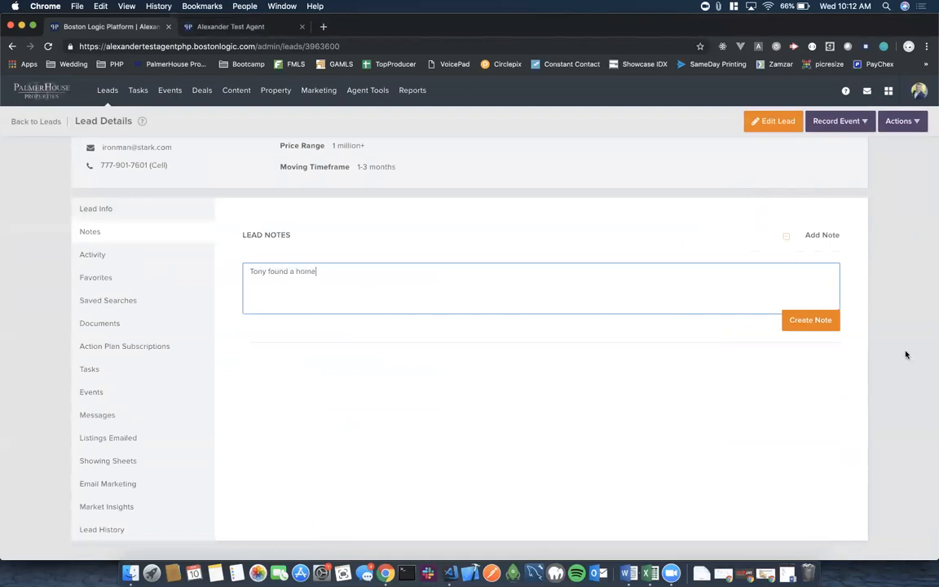
pyautogui.click(808, 322)
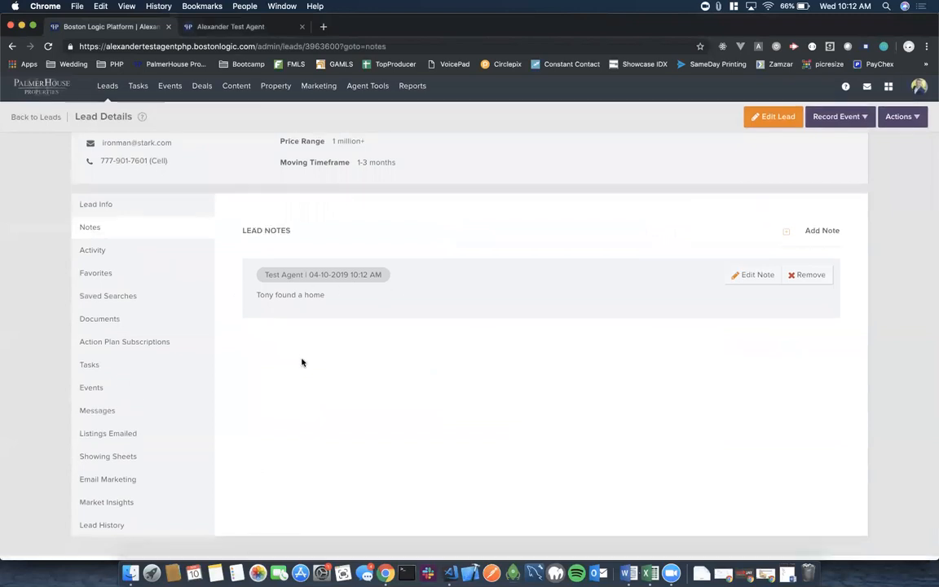
pyautogui.click(89, 257)
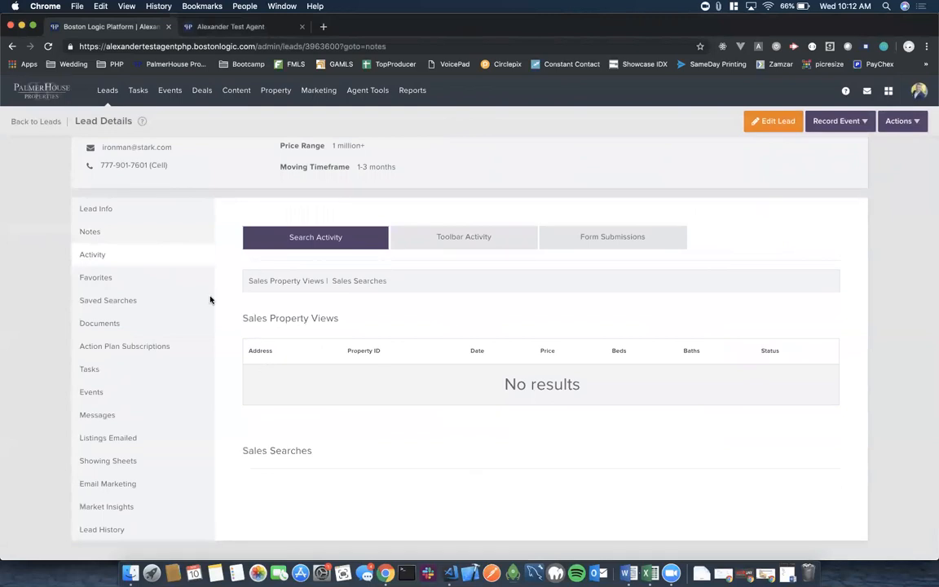
# Check the lead's favorites, saved searches, documents and action plans without subscribing to a plan.
pyautogui.click(94, 279)
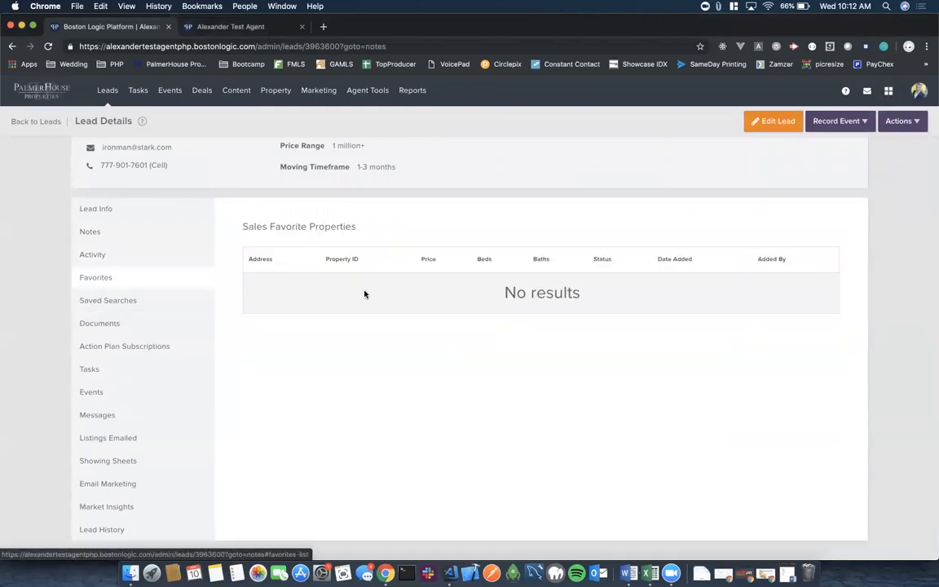
pyautogui.click(107, 301)
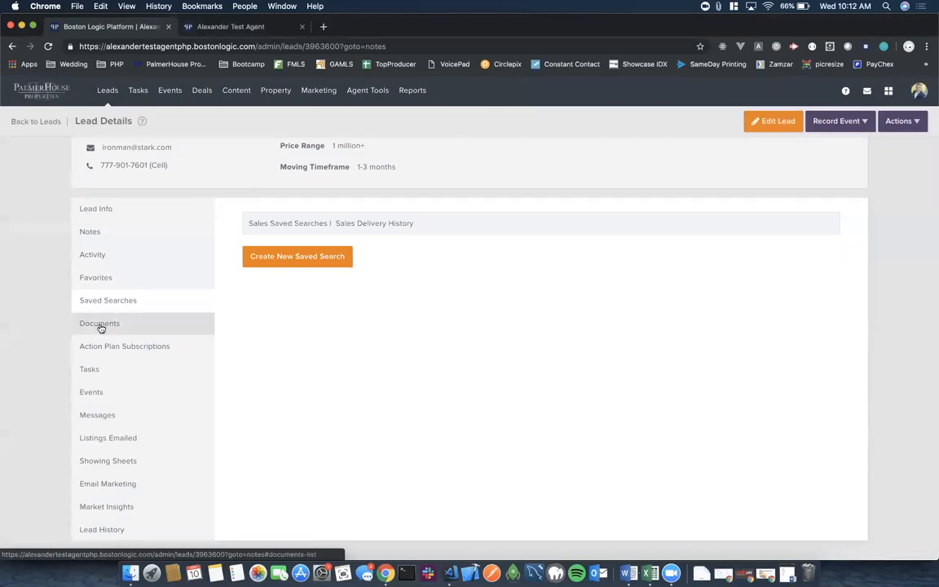
pyautogui.click(99, 325)
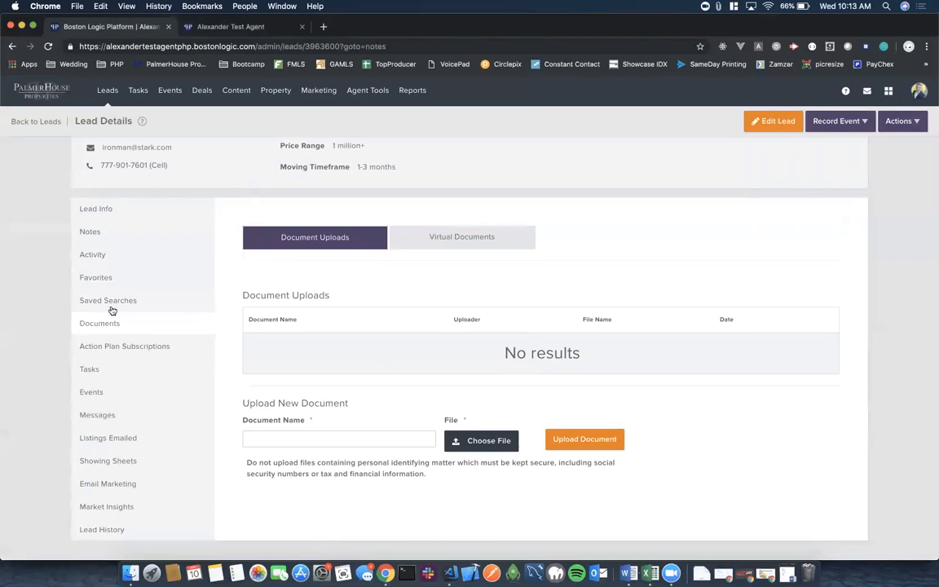
pyautogui.click(106, 345)
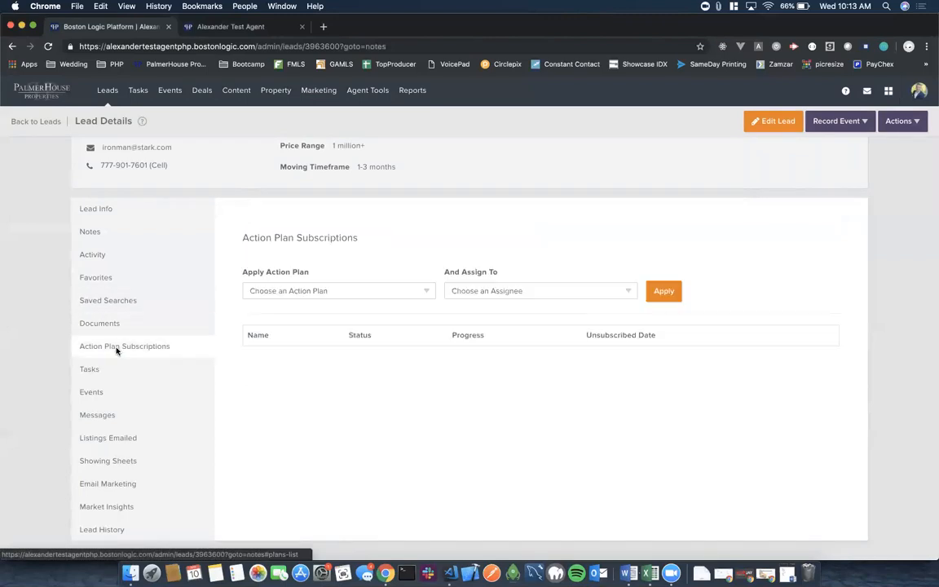
pyautogui.click(427, 293)
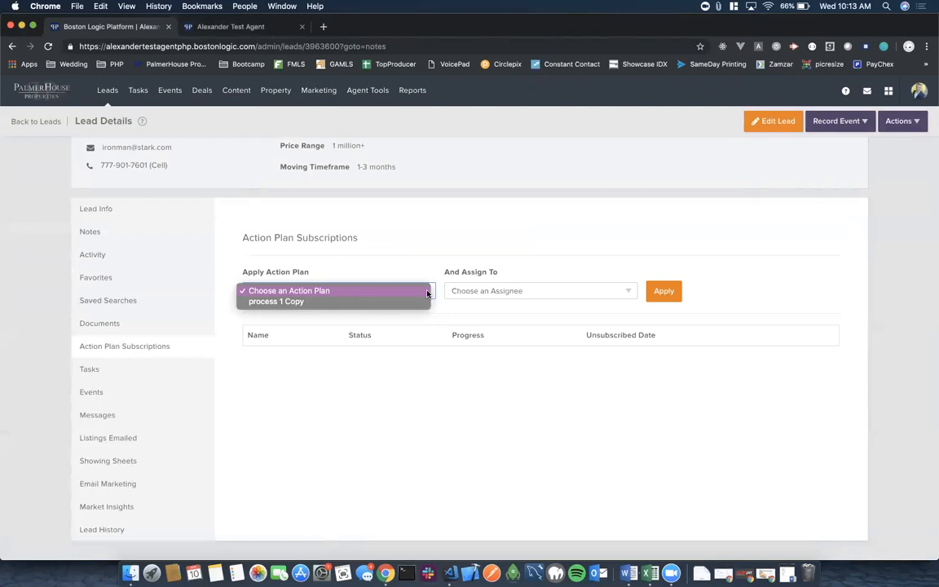
pyautogui.click(444, 247)
pyautogui.click(425, 290)
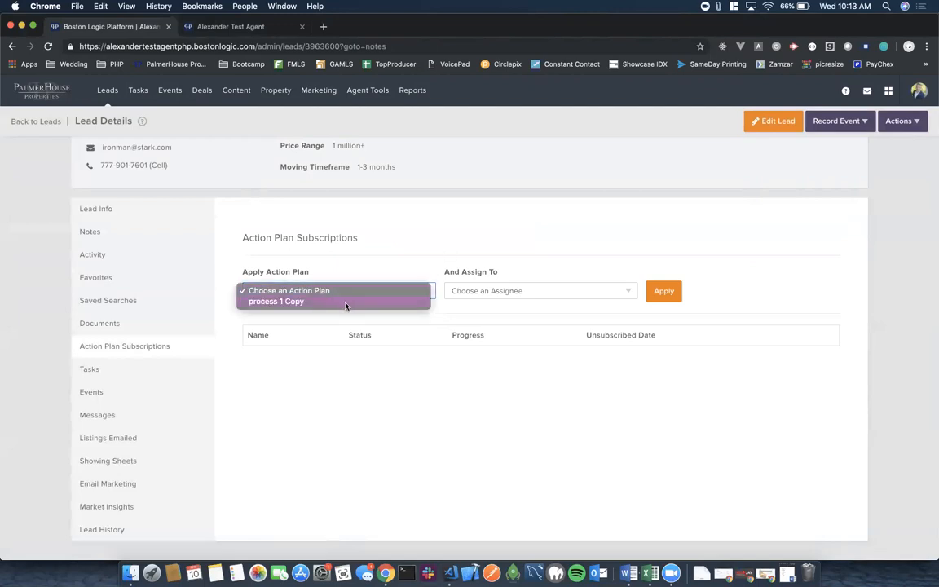
pyautogui.click(397, 256)
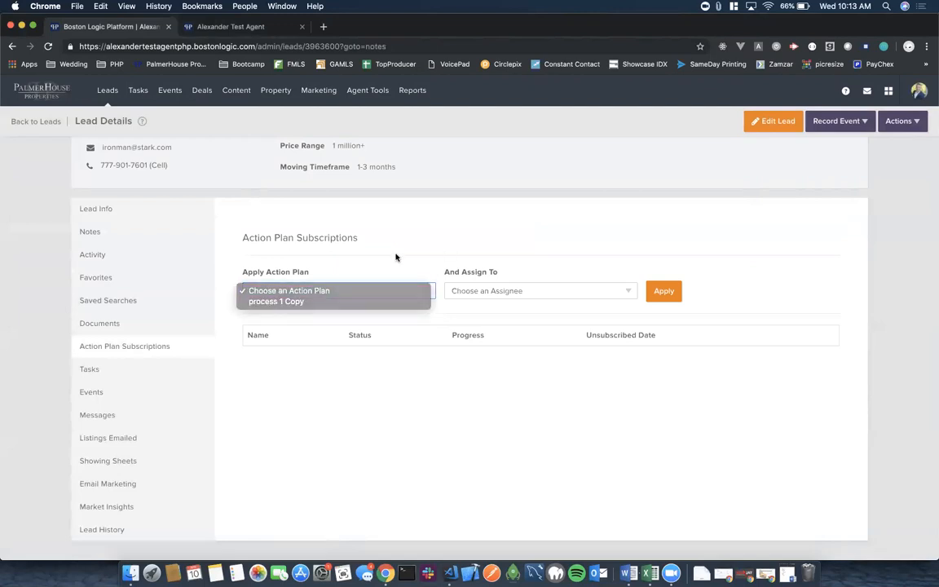
# Review the lead's tasks, events, messages, texts, emailed listings and showing sheets.
pyautogui.click(91, 371)
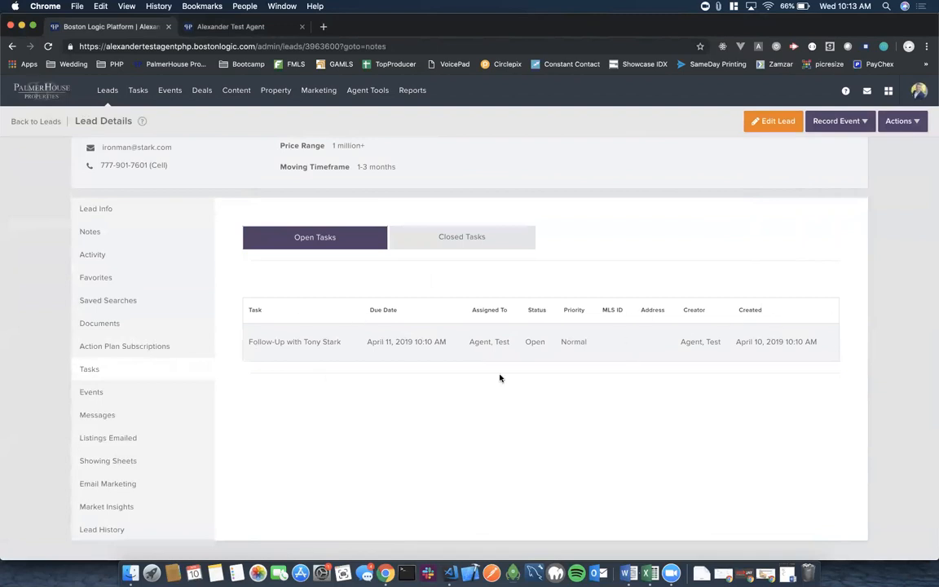
pyautogui.click(90, 392)
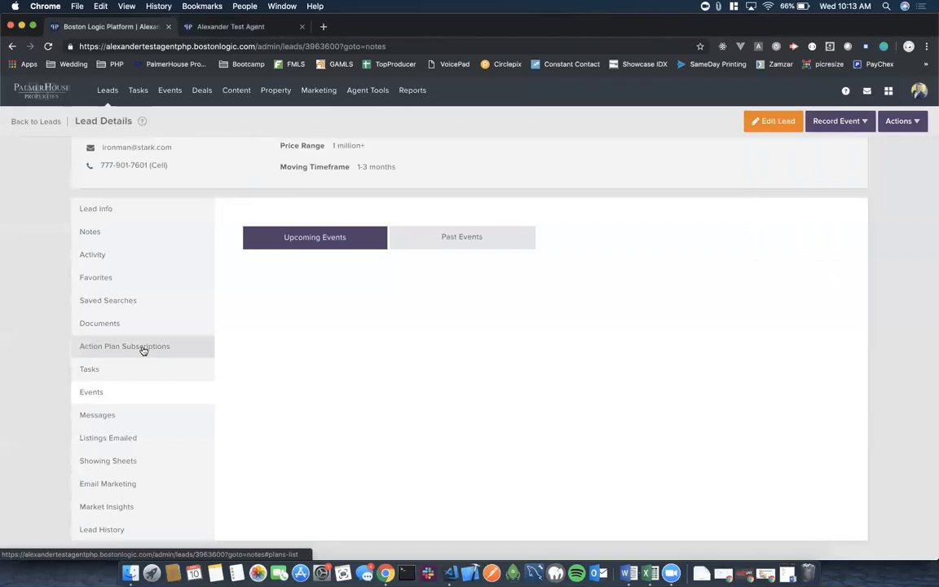
pyautogui.click(92, 416)
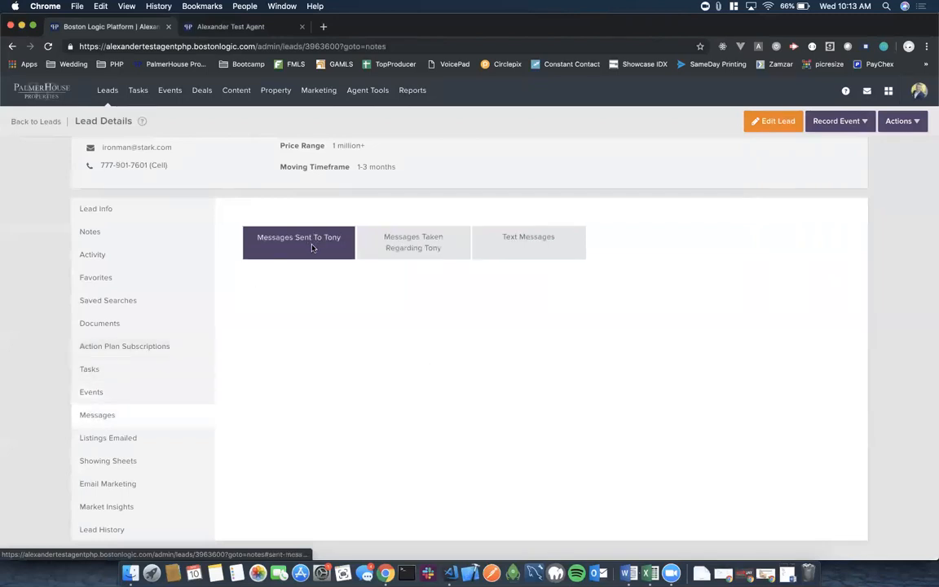
pyautogui.click(436, 248)
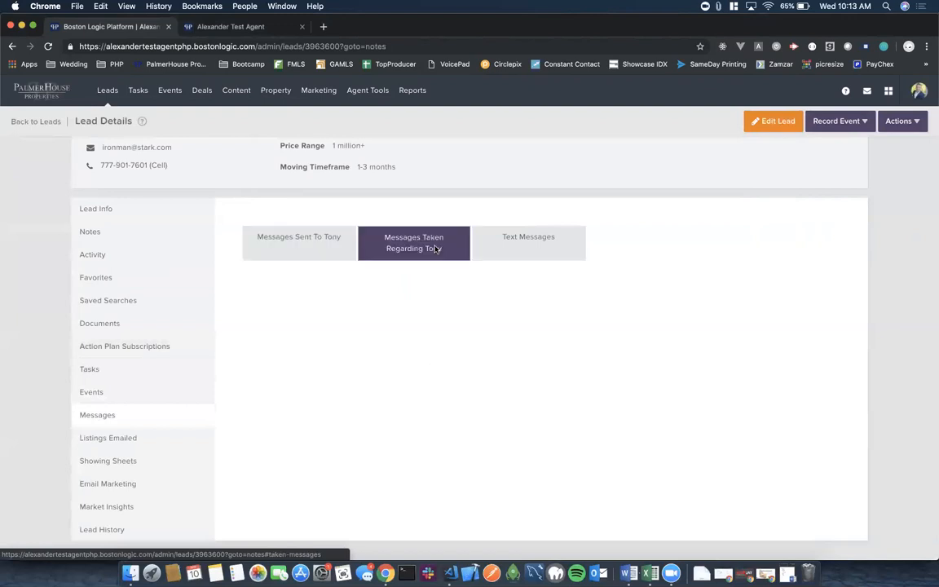
pyautogui.click(537, 251)
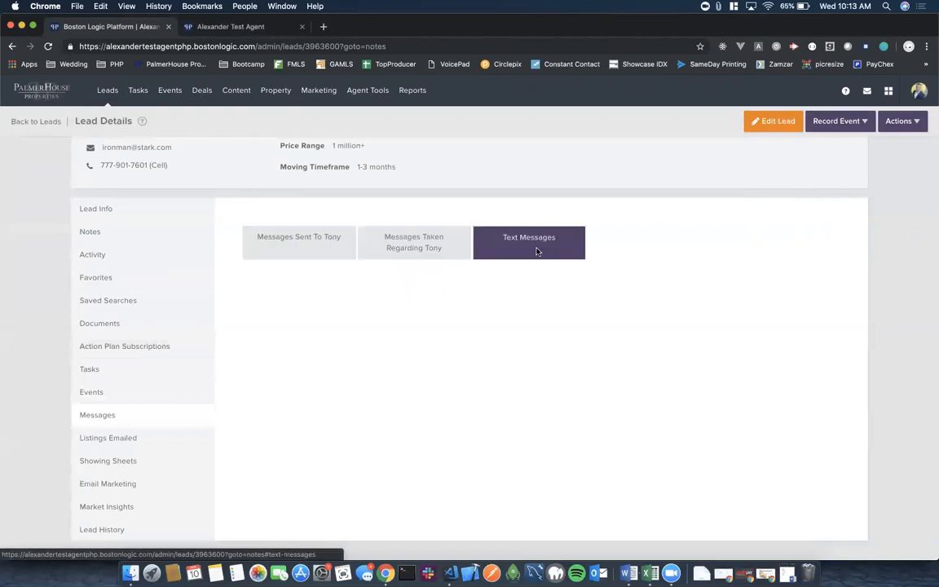
pyautogui.click(123, 440)
pyautogui.scroll(-1, 404, 427)
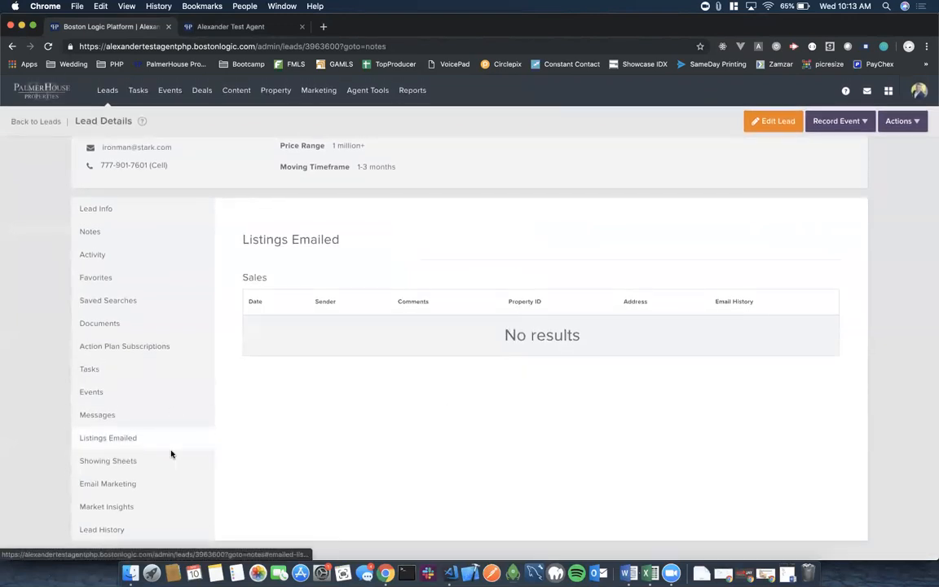
pyautogui.click(109, 463)
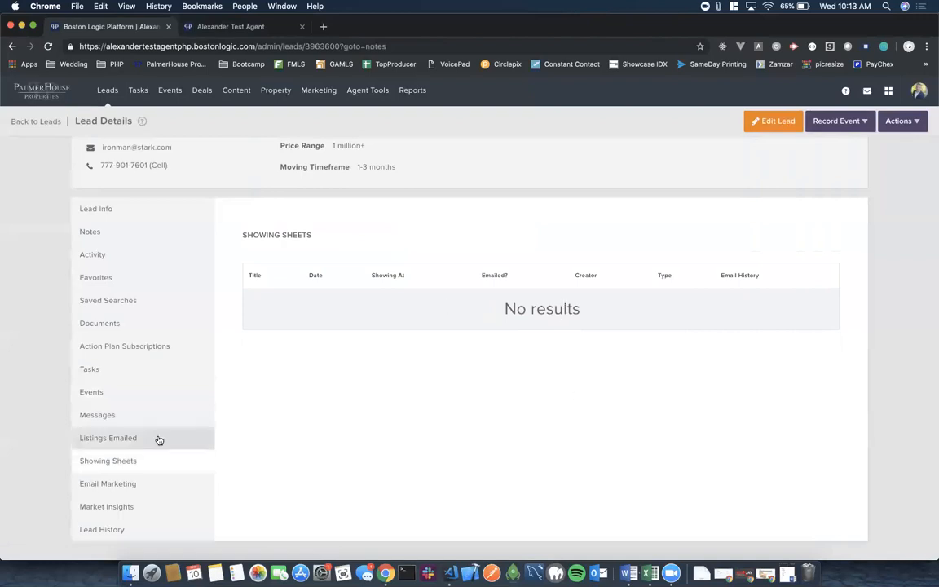
# Add the lead to the Test company email list in Email Marketing.
pyautogui.click(96, 486)
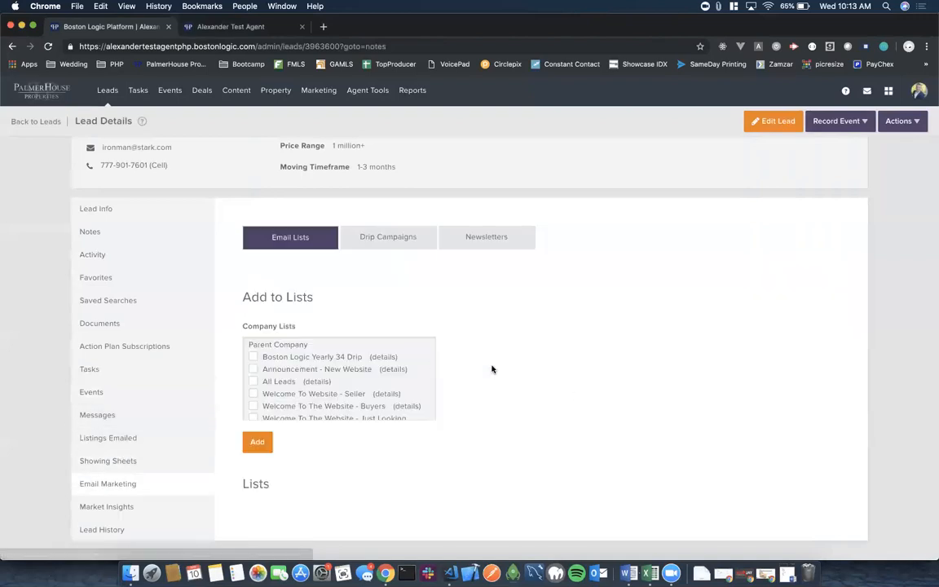
pyautogui.scroll(-3, 282, 368)
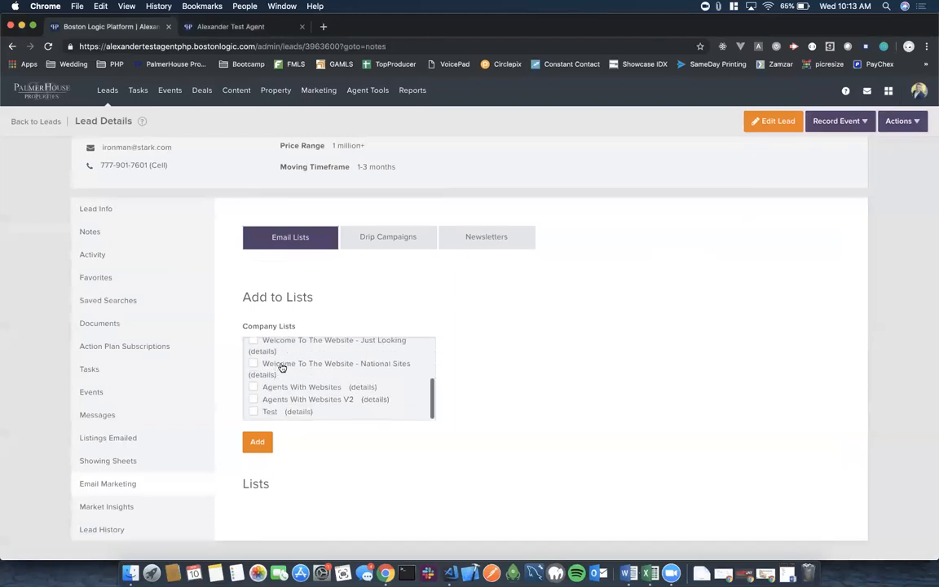
pyautogui.scroll(4, 281, 367)
pyautogui.scroll(-4, 281, 368)
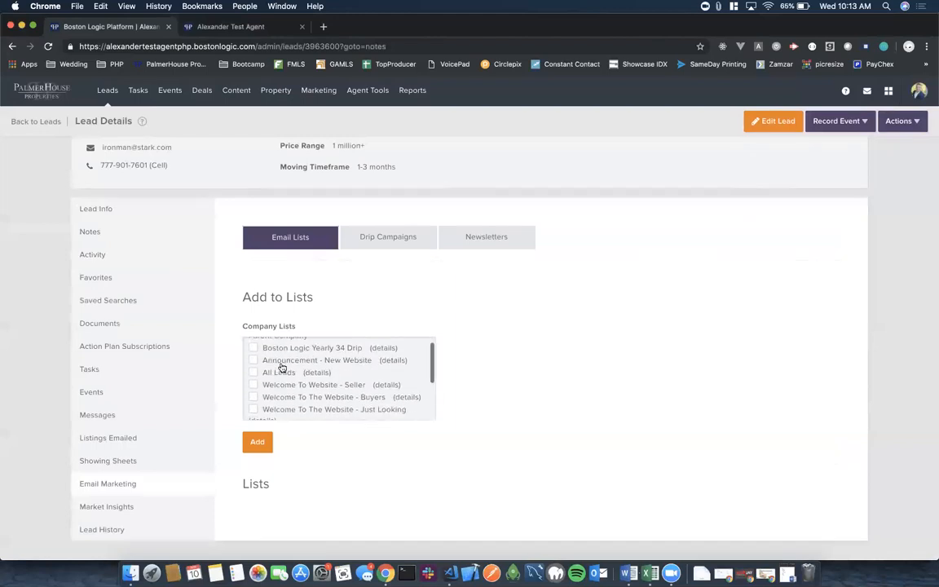
pyautogui.click(254, 412)
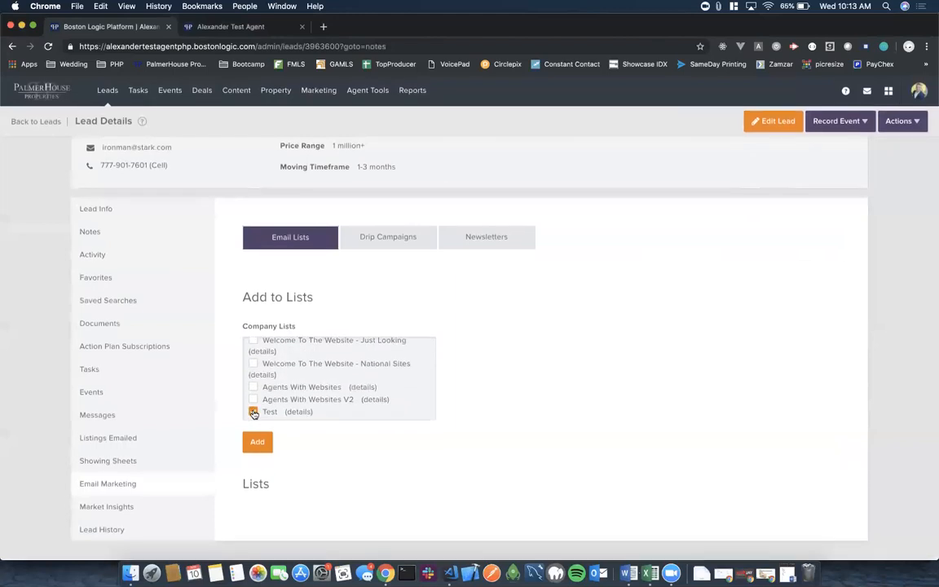
pyautogui.click(258, 445)
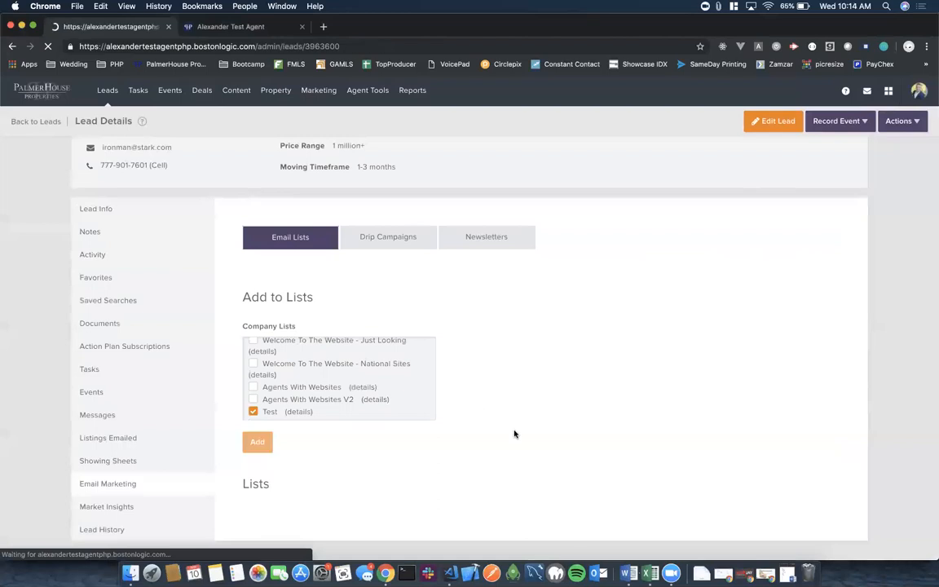
# Check the lead's drip campaigns, newsletters and market insight updates.
pyautogui.scroll(-2, 513, 432)
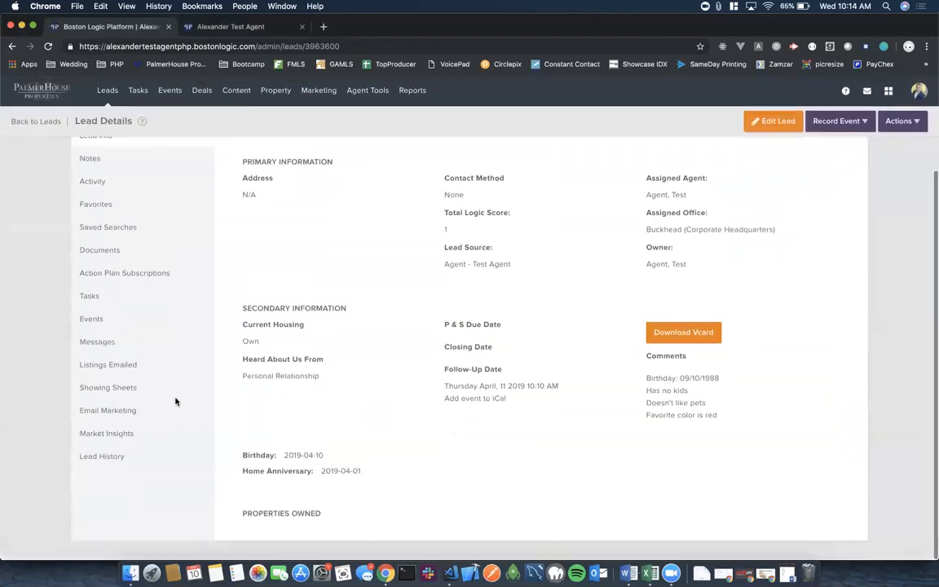
pyautogui.click(122, 414)
pyautogui.scroll(-1, 522, 432)
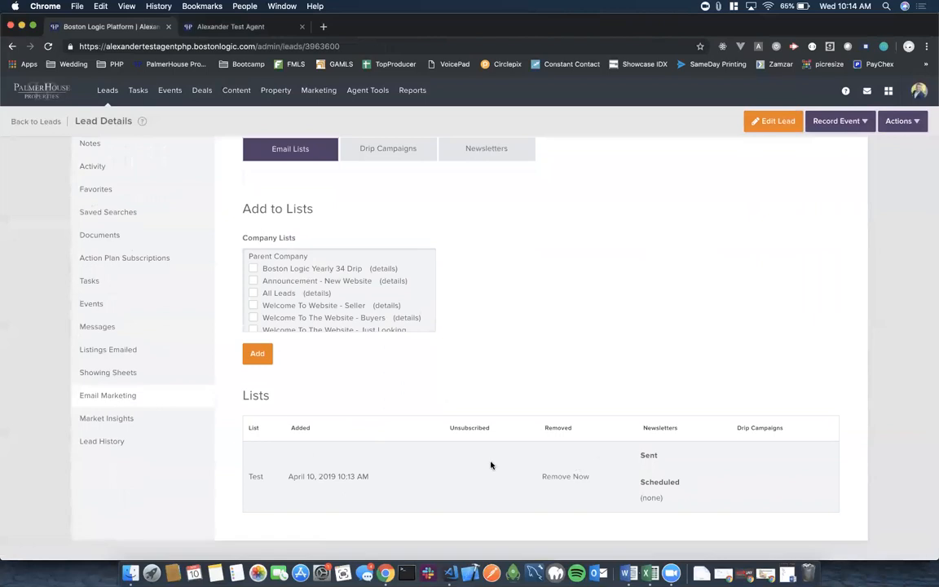
pyautogui.scroll(1, 505, 383)
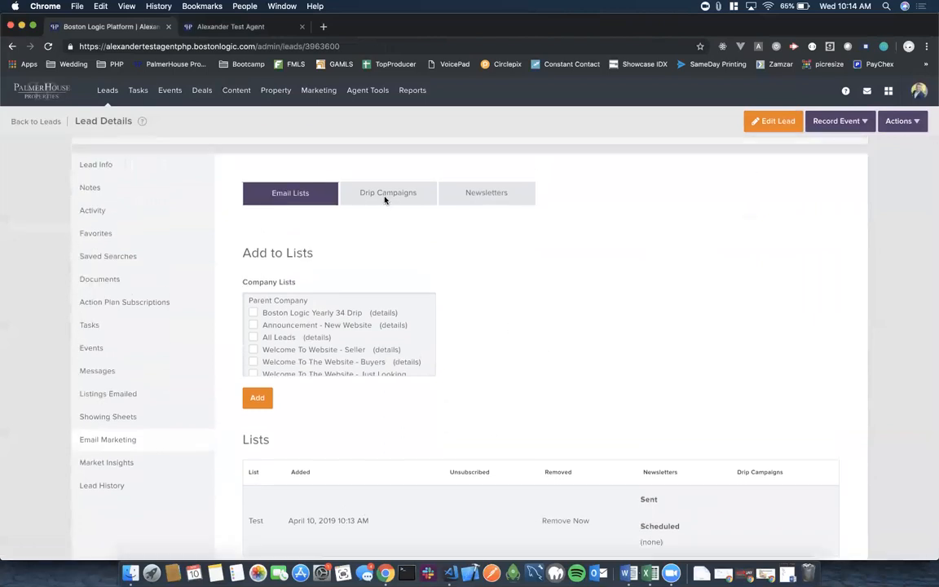
pyautogui.click(387, 196)
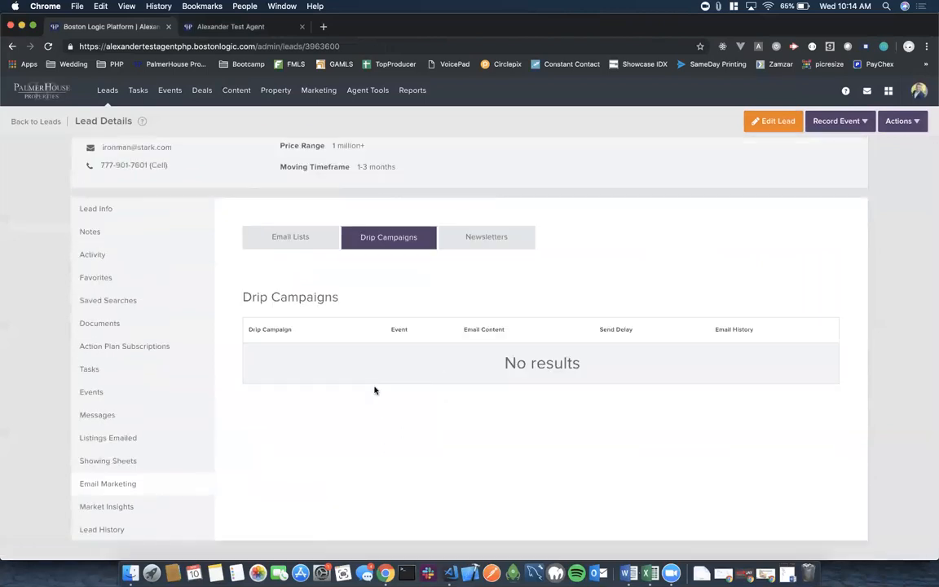
pyautogui.click(447, 236)
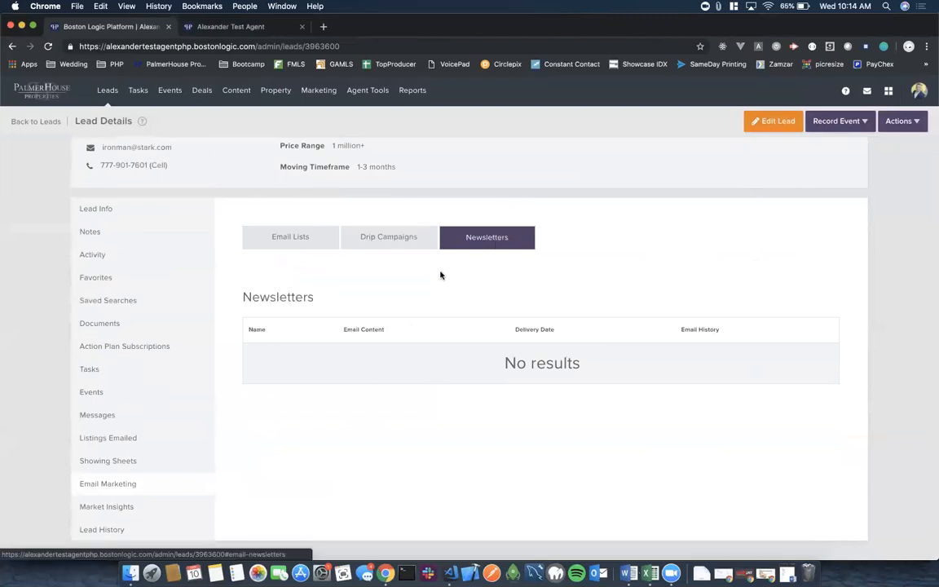
pyautogui.click(111, 508)
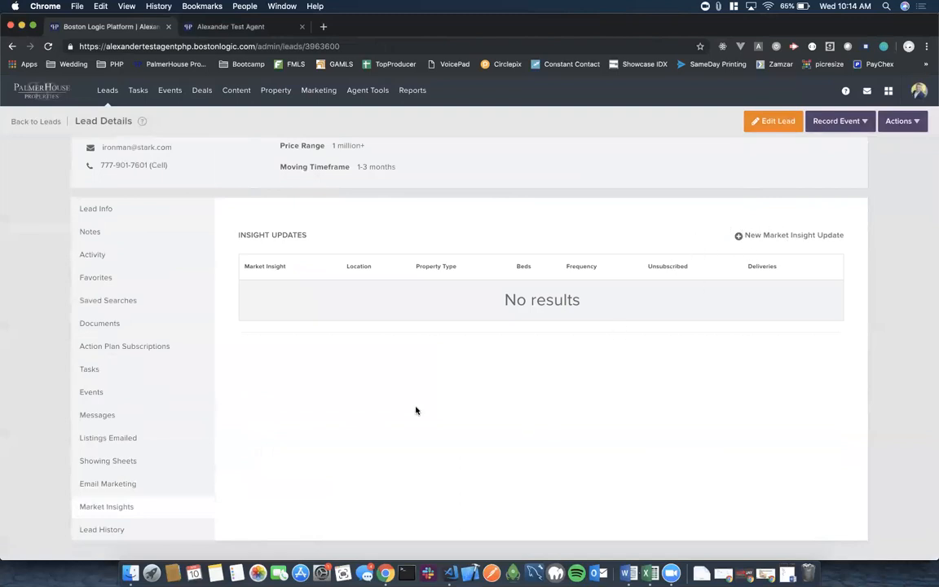
pyautogui.scroll(2, 416, 410)
# Return to the lead's main details, then go to Leads > Import Leads.
pyautogui.click(117, 255)
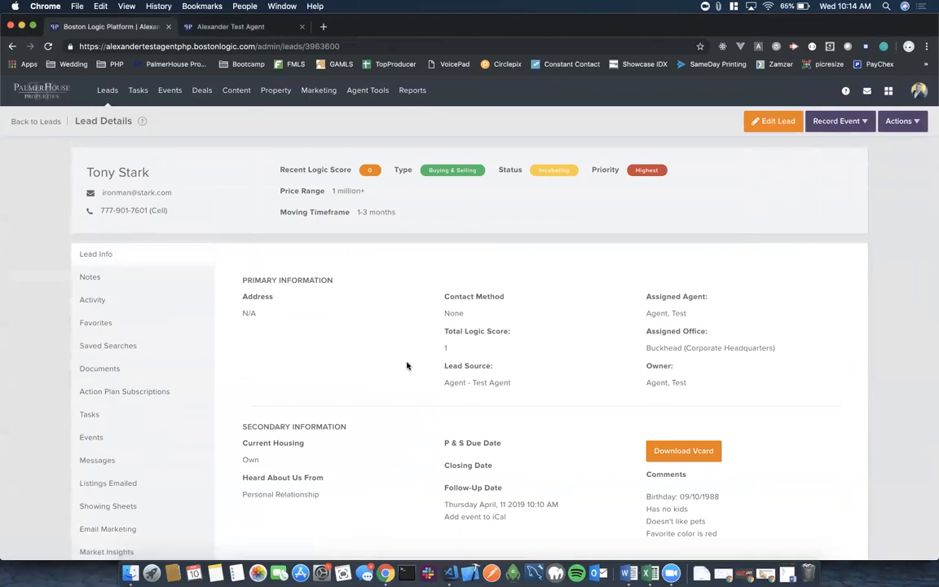
pyautogui.scroll(-3, 409, 372)
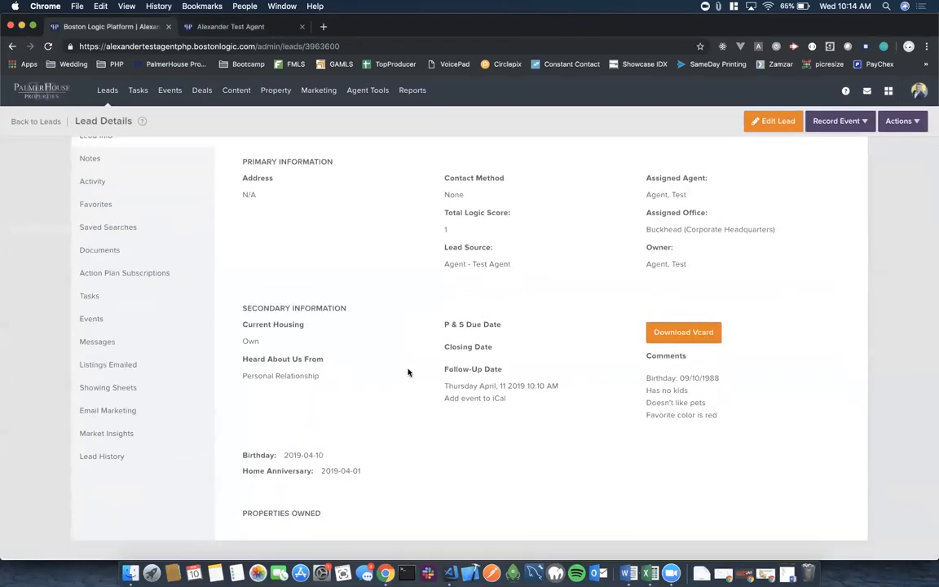
pyautogui.scroll(3, 409, 373)
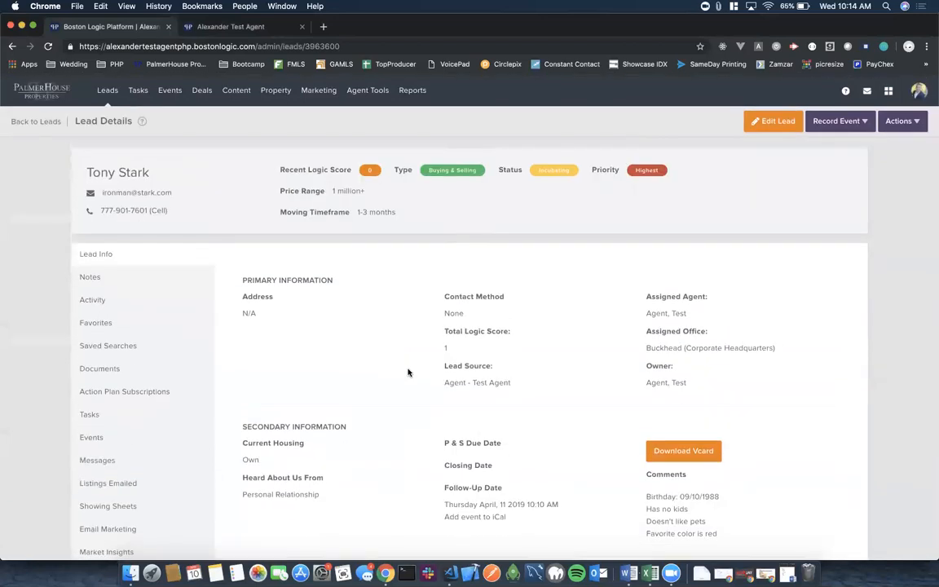
pyautogui.moveTo(110, 90)
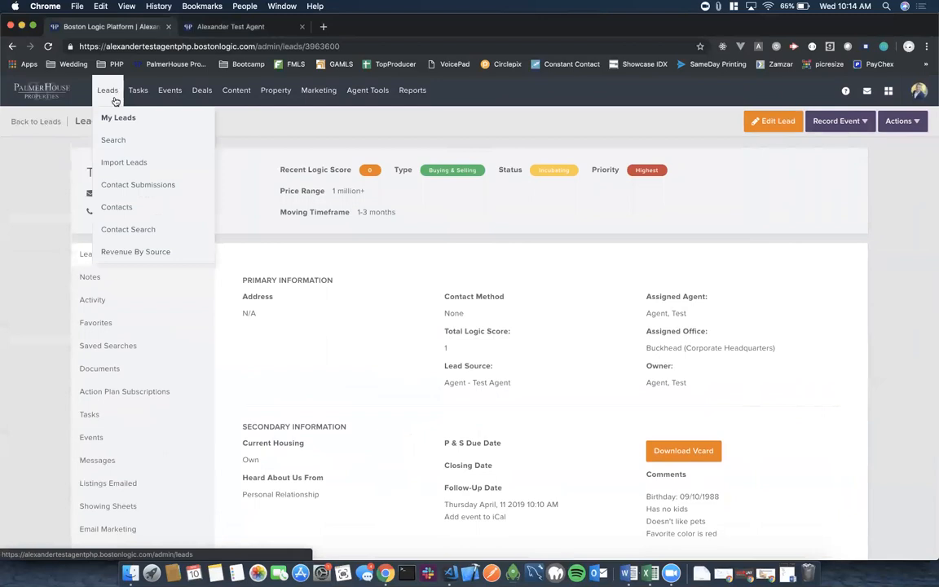
pyautogui.click(115, 165)
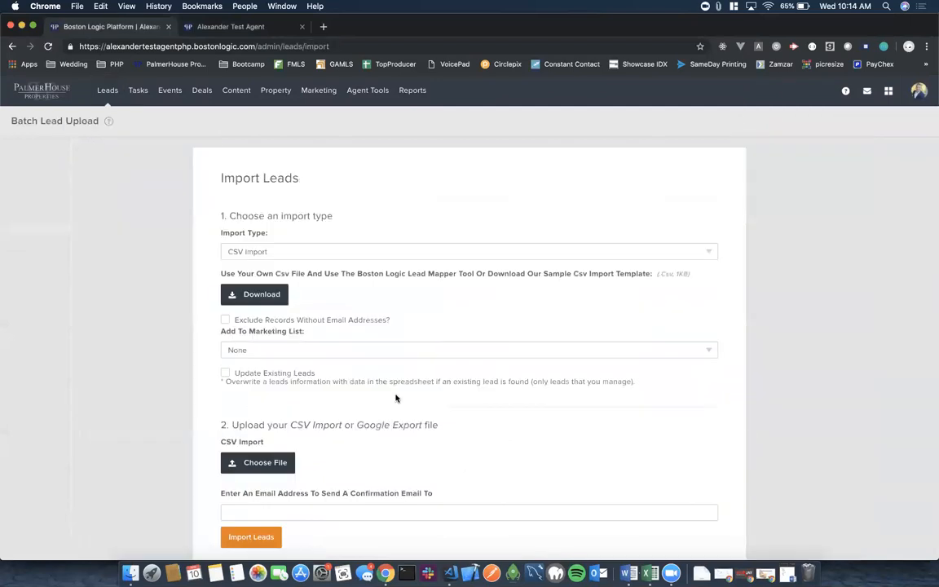
# Keep CSV Import as the import type, download the sample template, and show Downloads.
pyautogui.click(441, 252)
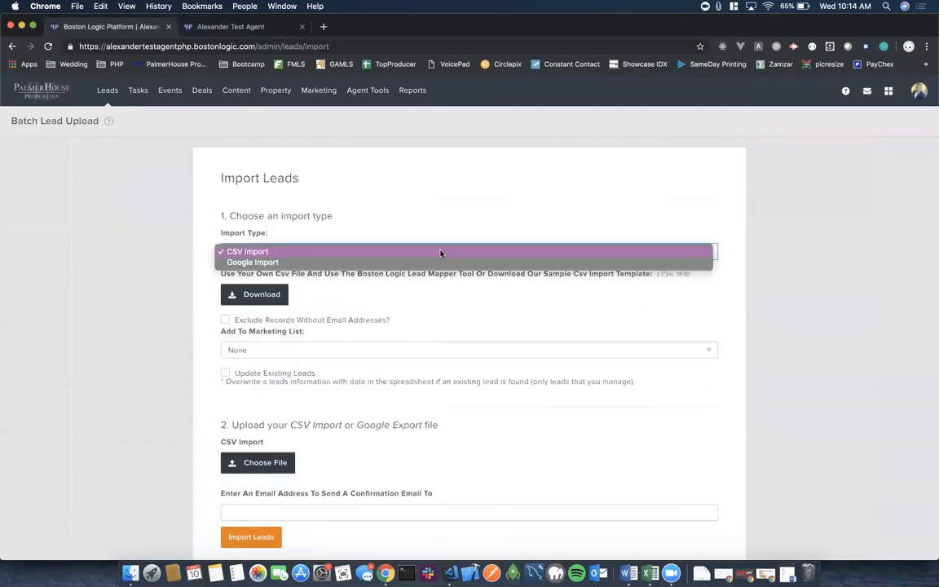
pyautogui.click(266, 253)
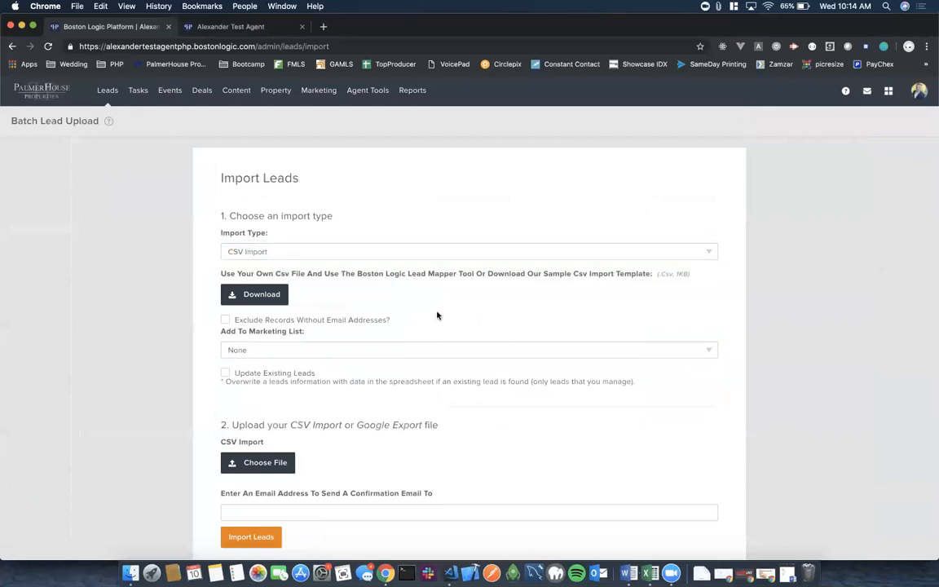
pyautogui.scroll(-2, 388, 325)
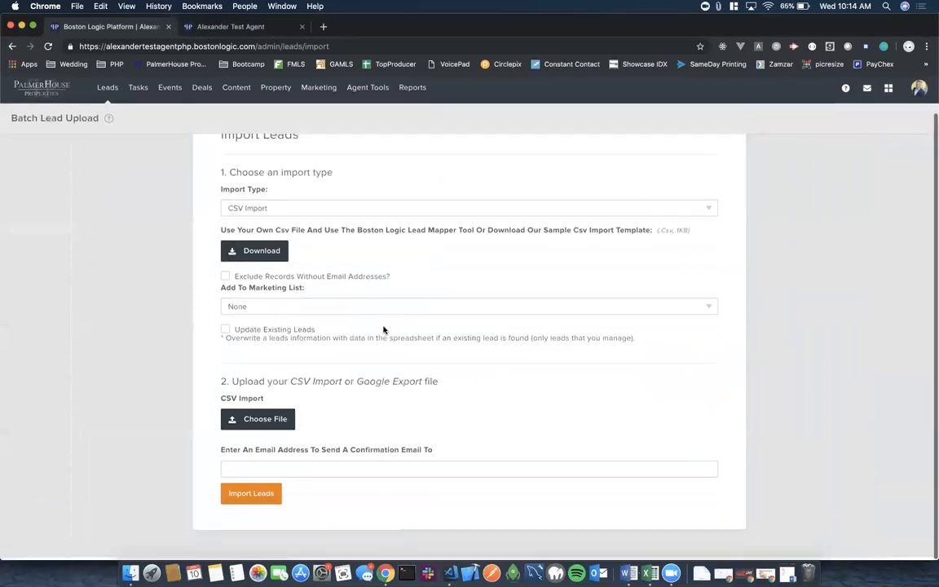
pyautogui.click(250, 255)
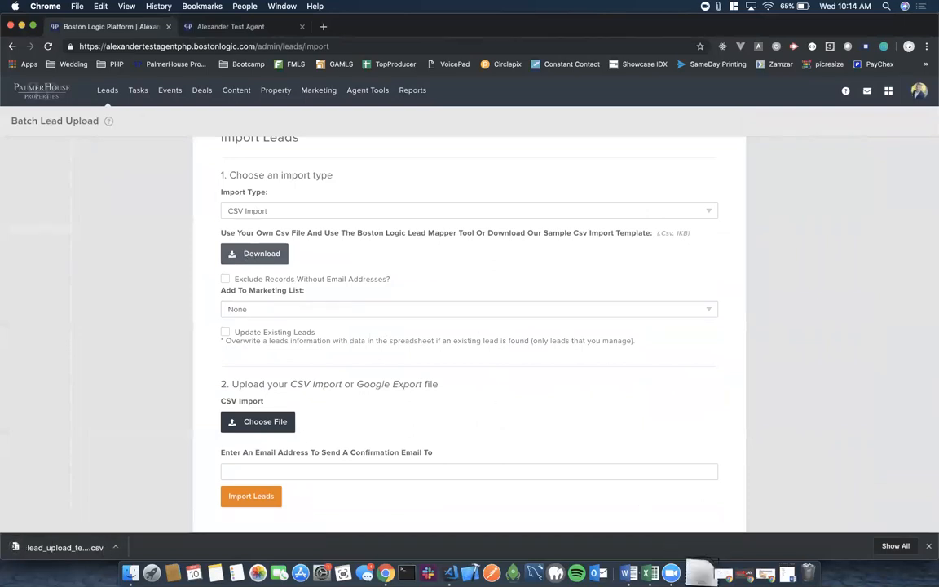
pyautogui.click(701, 573)
# Open lead_upload_template (1).csv in Excel and scroll through its instruction rows.
pyautogui.click(706, 537)
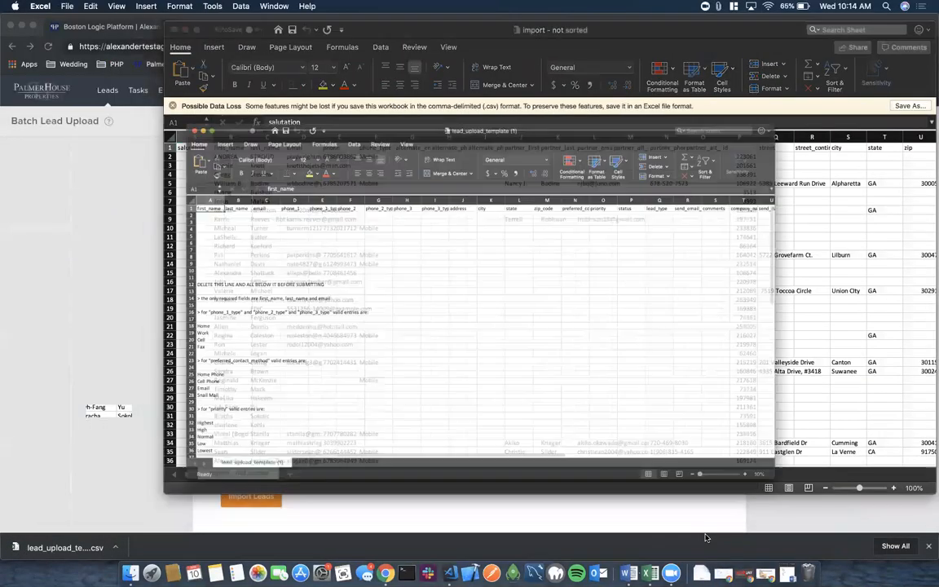
pyautogui.scroll(-15, 242, 337)
pyautogui.scroll(8, 241, 337)
pyautogui.scroll(12, 242, 337)
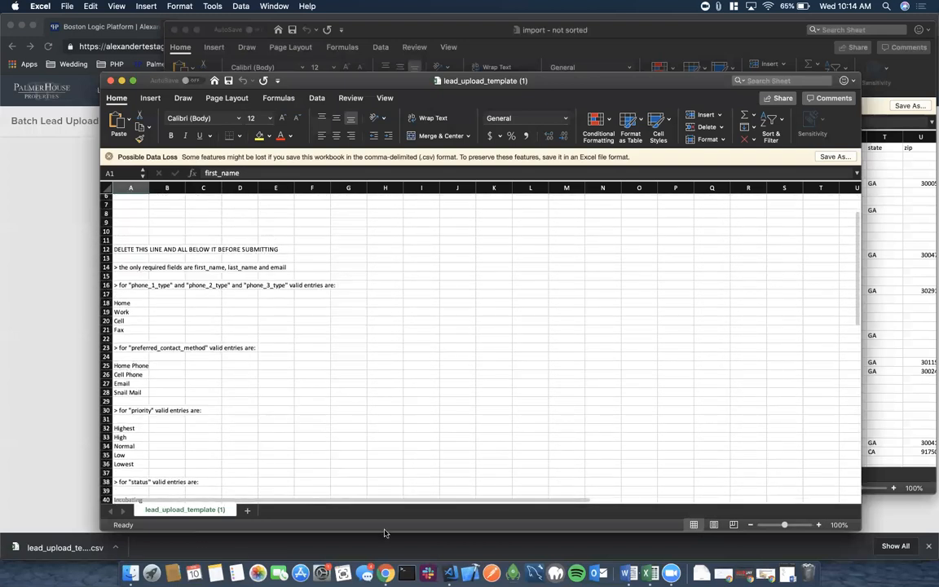
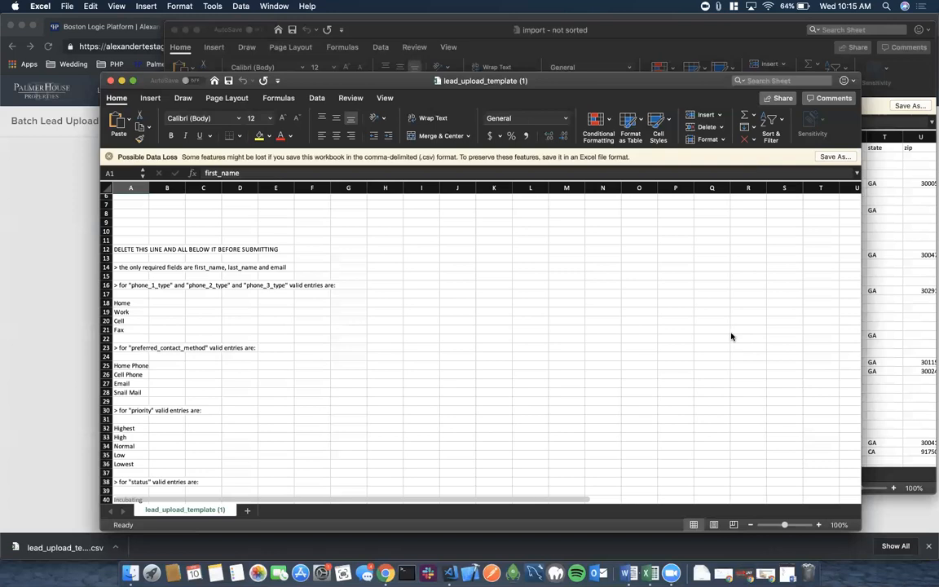
# Raise the template window and select the instruction rows from row 12 down, then deselect back to B4.
pyautogui.scroll(3, 327, 308)
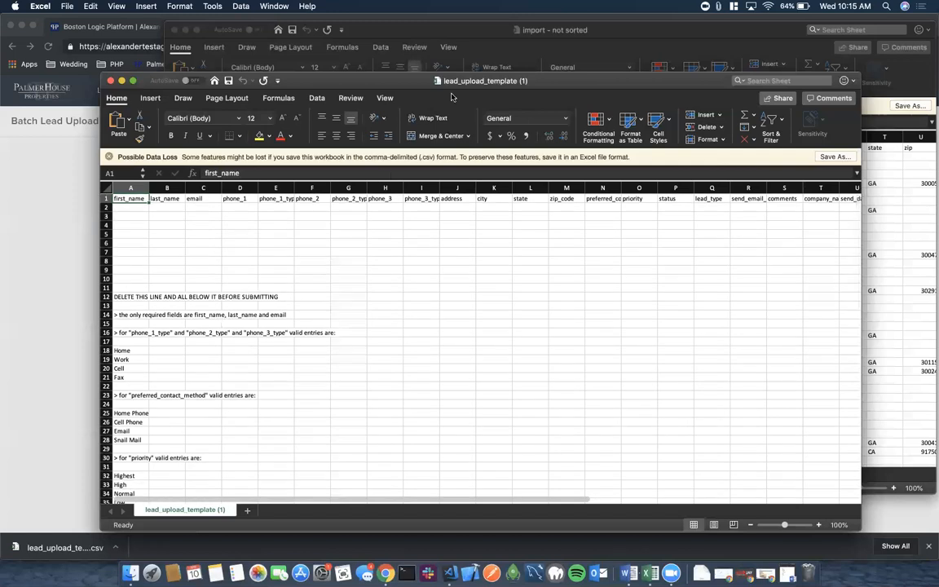
pyautogui.moveTo(384, 82); pyautogui.dragTo(367, 33)
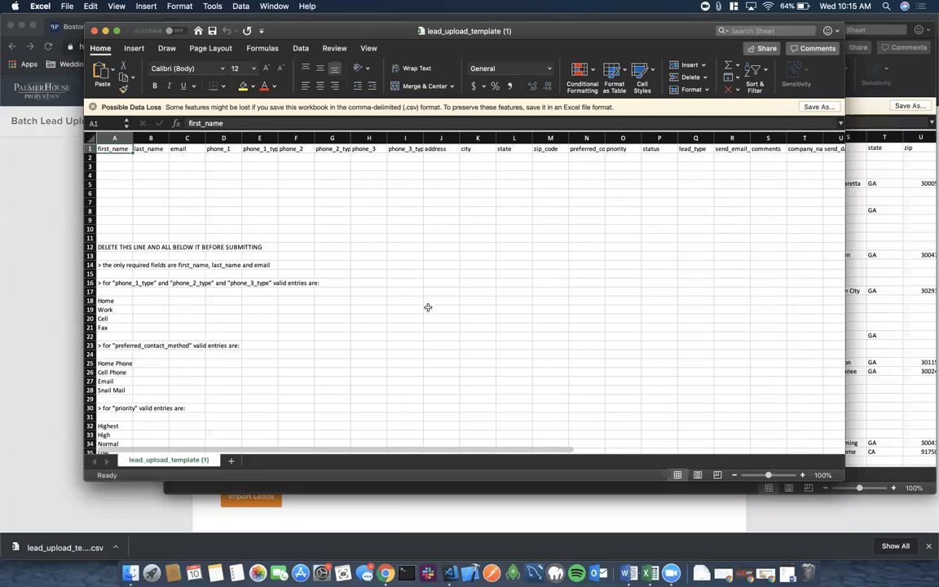
pyautogui.scroll(-5, 427, 308)
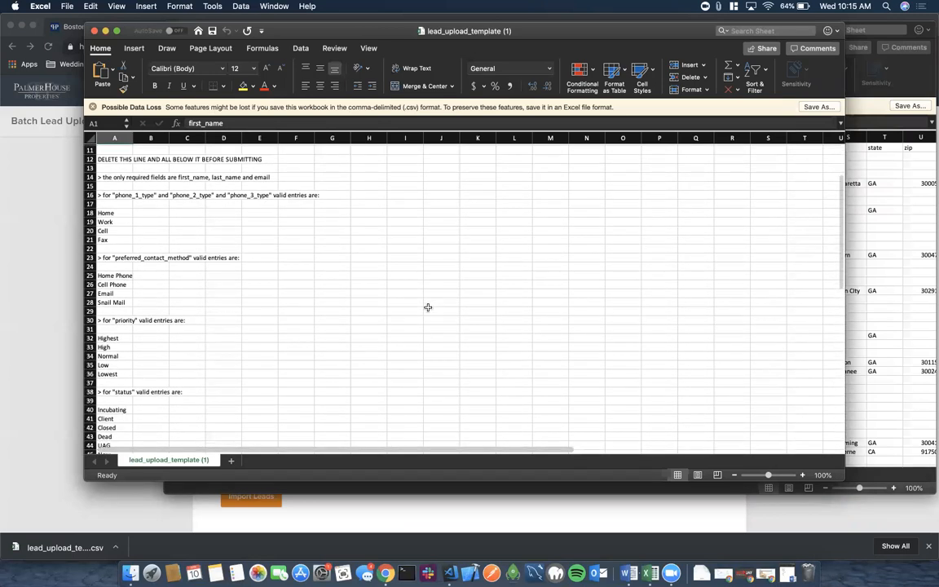
pyautogui.click(90, 159)
pyautogui.moveTo(90, 159); pyautogui.dragTo(132, 423)
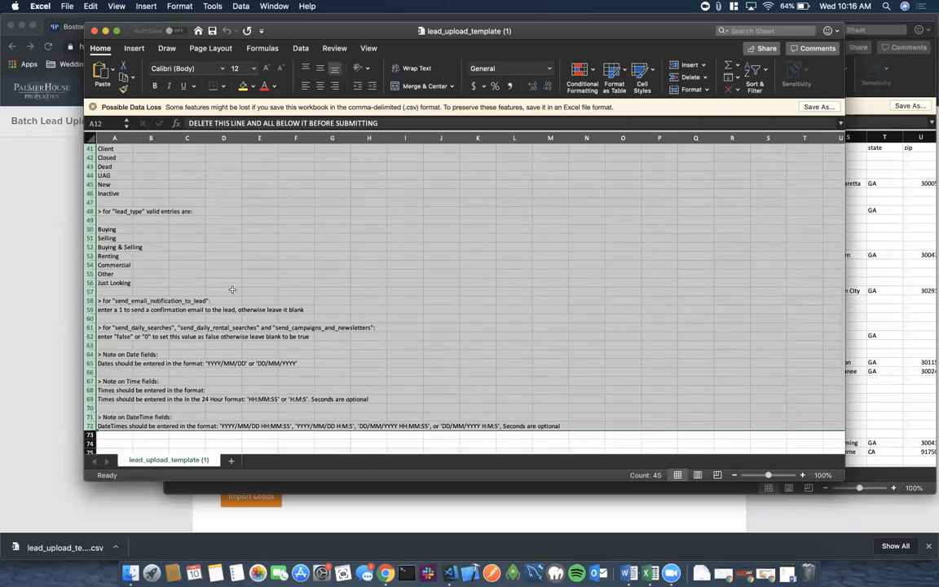
pyautogui.scroll(10, 232, 290)
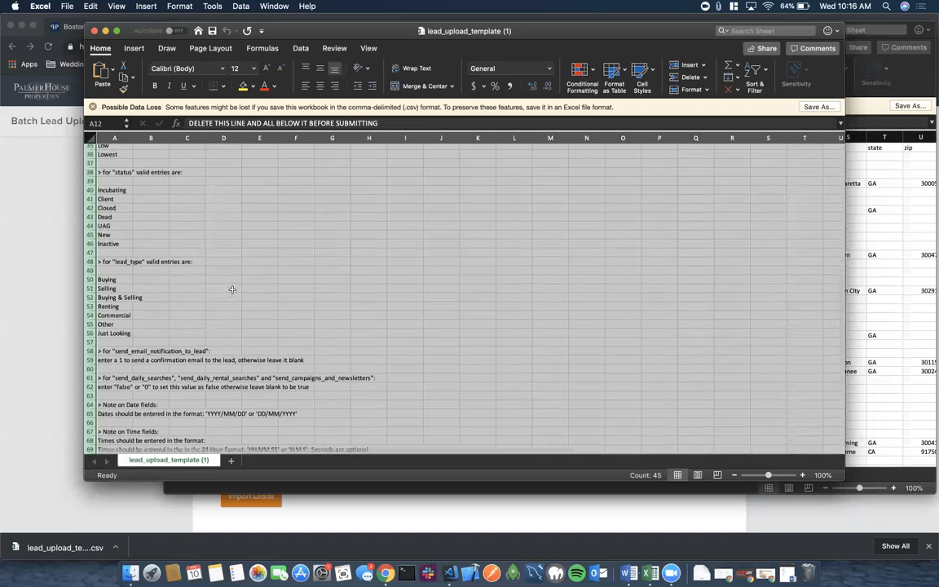
pyautogui.scroll(6, 233, 289)
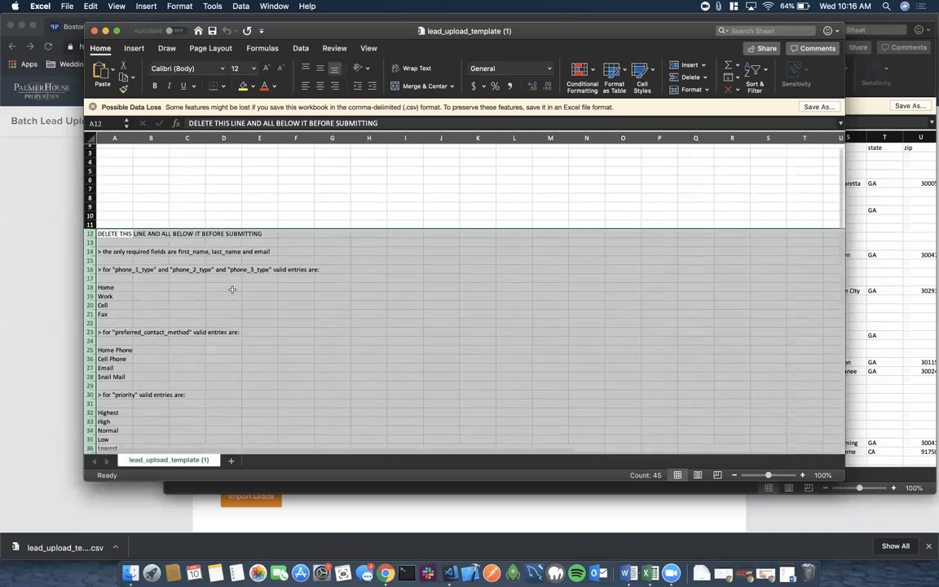
pyautogui.click(163, 171)
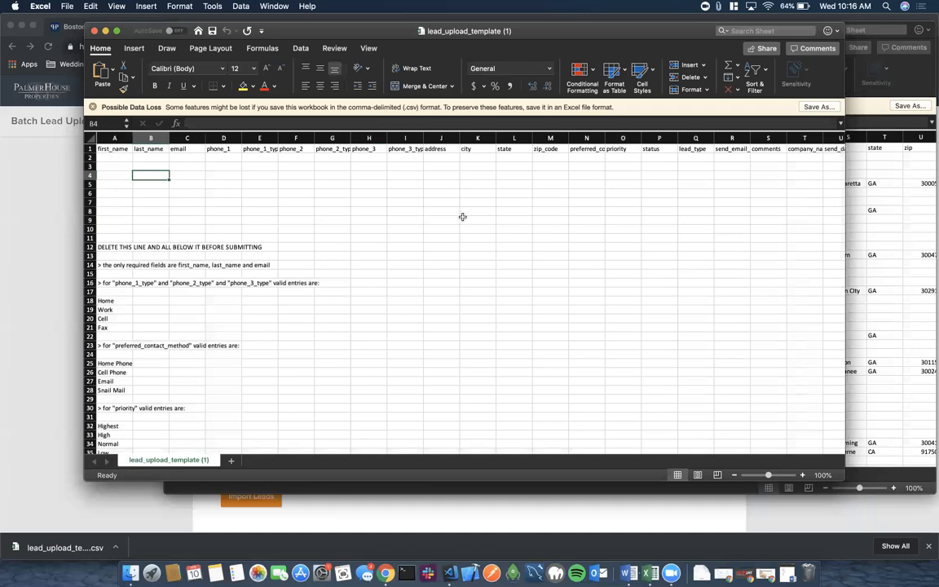
# Scroll across the template columns and widen column V to show more of its header.
pyautogui.hscroll(2, 461, 216)
pyautogui.hscroll(3, 462, 216)
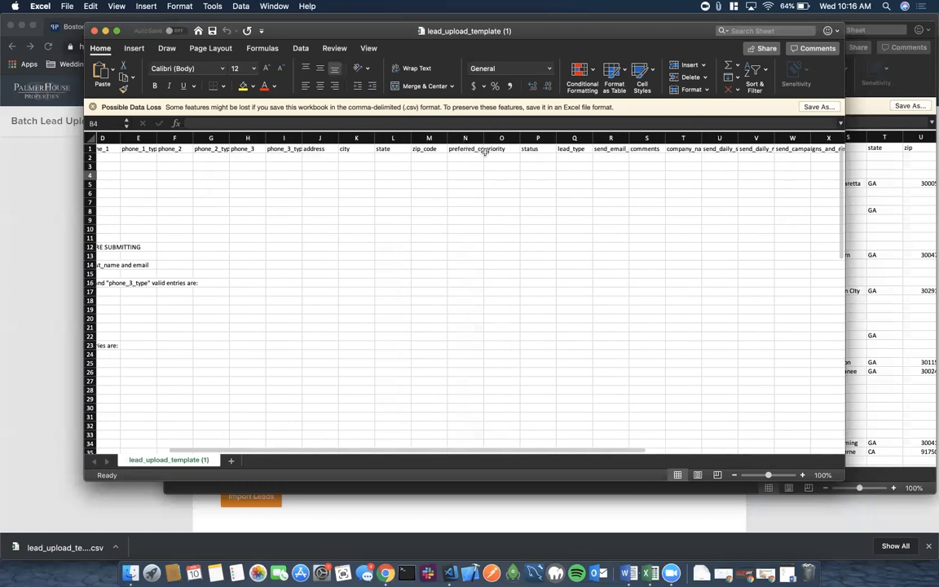
pyautogui.hscroll(4, 484, 214)
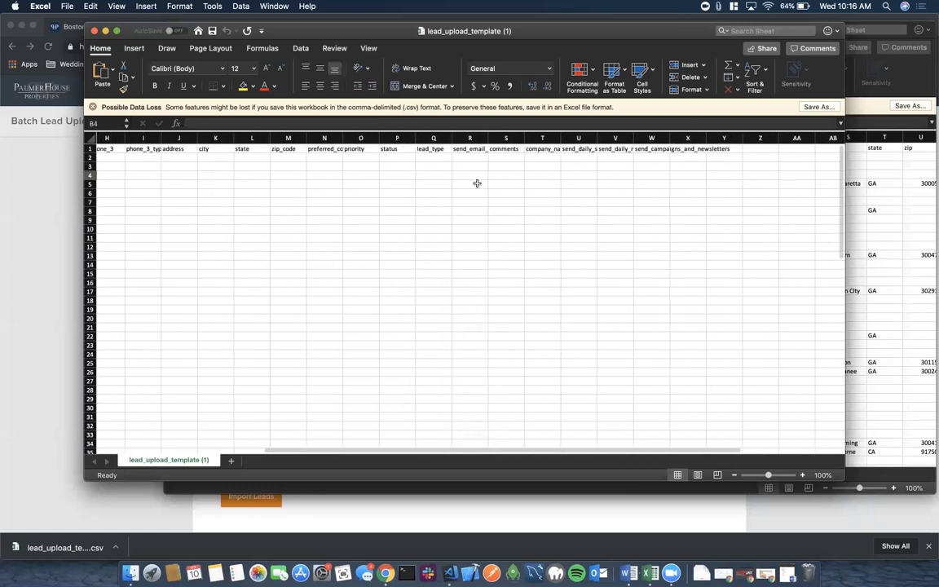
pyautogui.moveTo(488, 138)
pyautogui.mouseDown()
pyautogui.moveTo(526, 137)
pyautogui.moveTo(494, 138)
pyautogui.mouseUp()
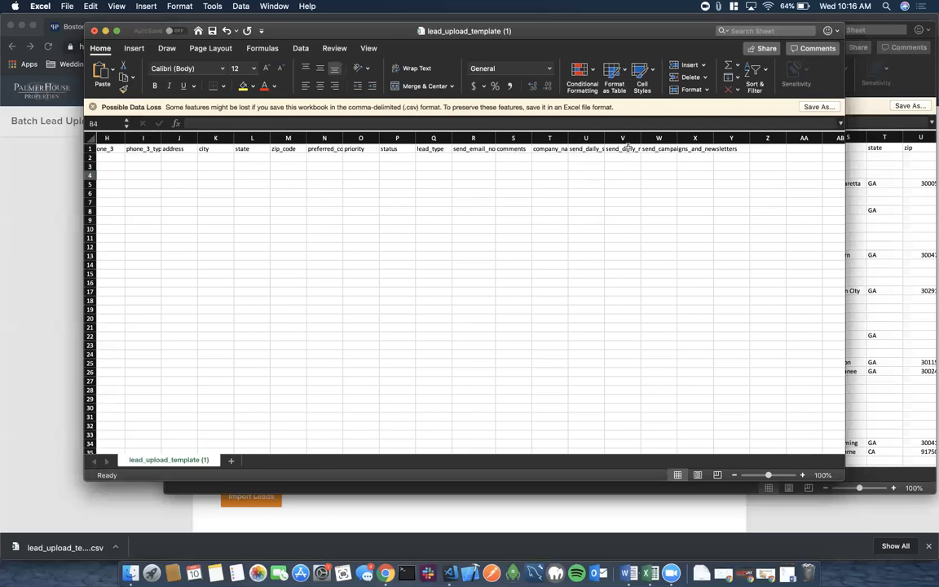
pyautogui.moveTo(641, 137)
pyautogui.mouseDown()
pyautogui.moveTo(691, 137)
pyautogui.moveTo(639, 137)
pyautogui.mouseUp()
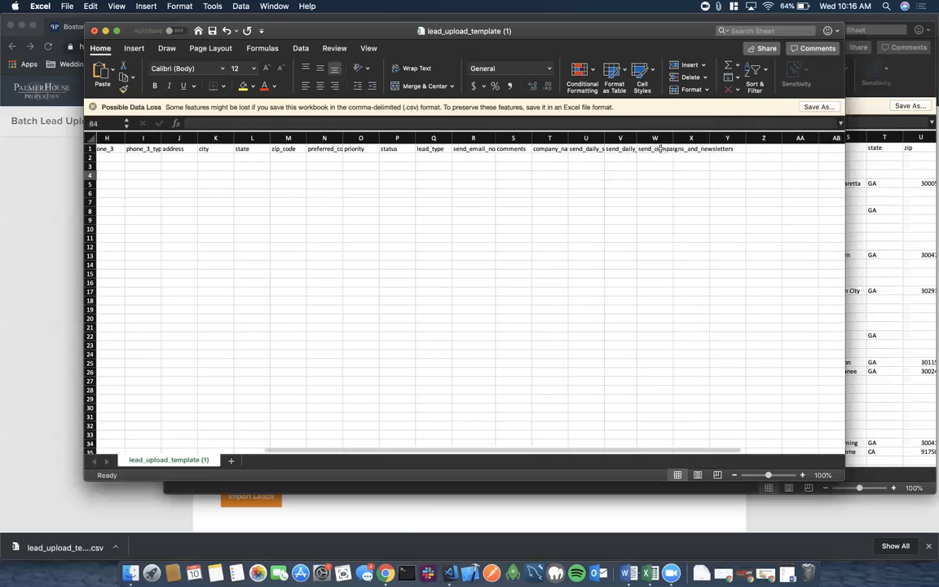
pyautogui.hscroll(-5, 478, 236)
pyautogui.hscroll(1, 477, 237)
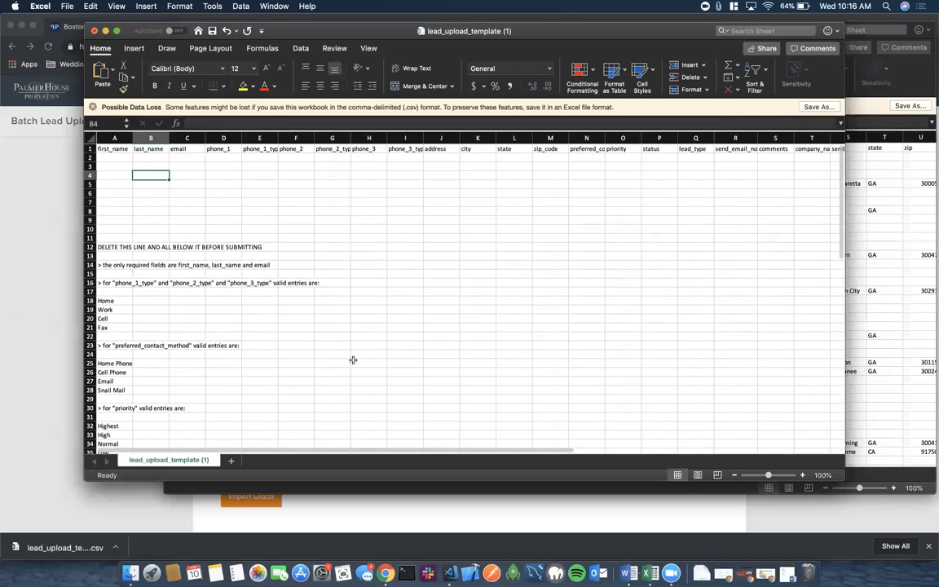
pyautogui.hscroll(4, 655, 259)
pyautogui.hscroll(1, 654, 260)
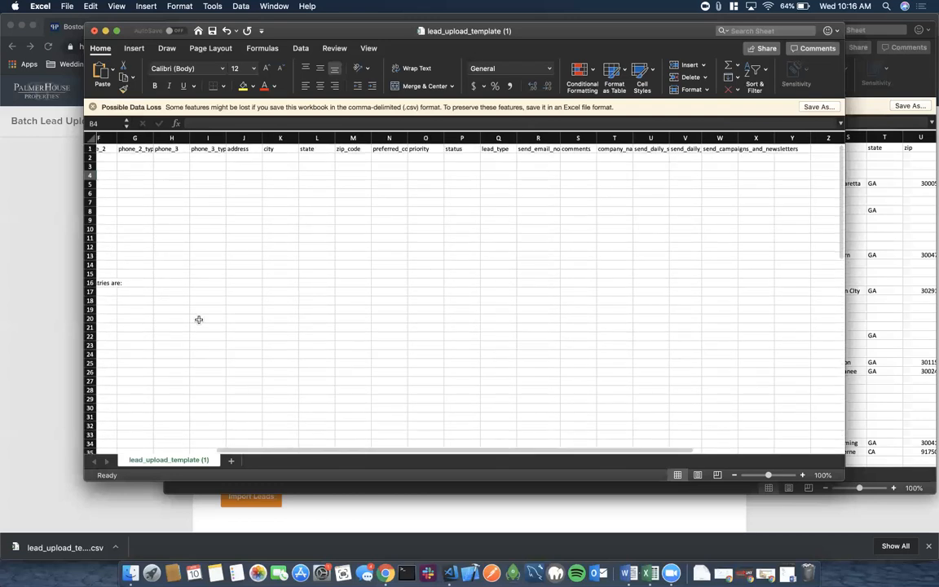
pyautogui.hscroll(-5, 198, 319)
# Scroll down to the date-field notes and select cells in rows 64–73.
pyautogui.scroll(-1, 198, 318)
pyautogui.scroll(-10, 198, 318)
pyautogui.scroll(-3, 198, 320)
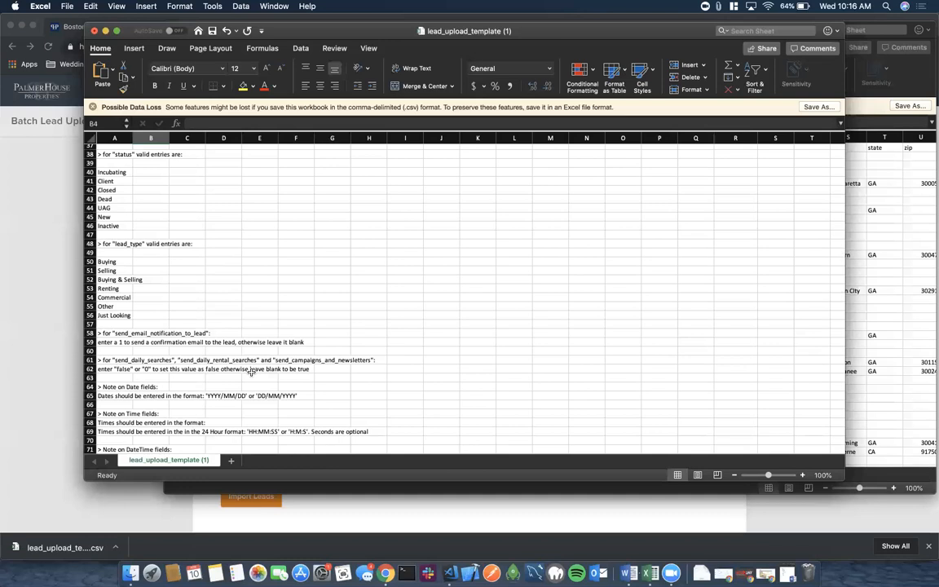
pyautogui.scroll(-4, 251, 372)
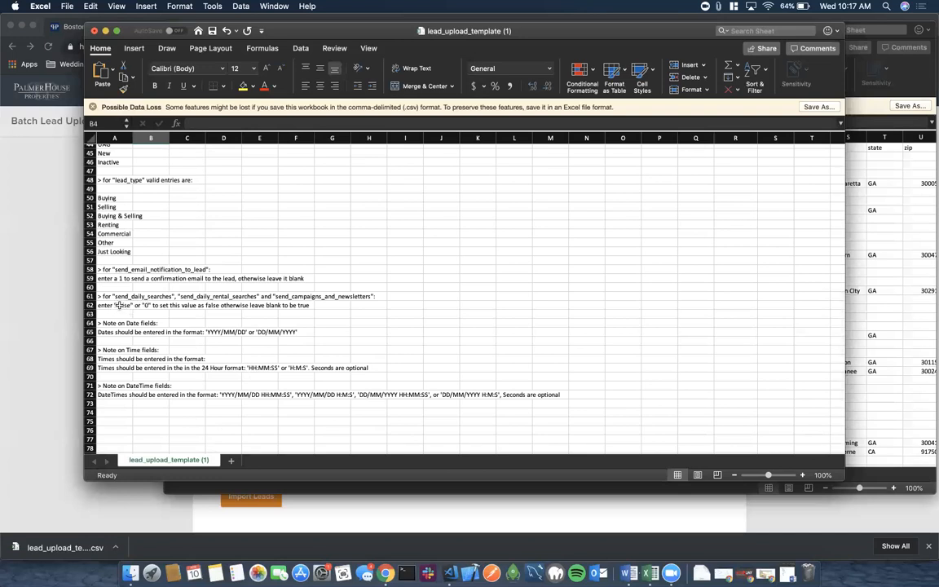
pyautogui.moveTo(122, 323); pyautogui.dragTo(249, 336)
pyautogui.moveTo(322, 377); pyautogui.dragTo(526, 393)
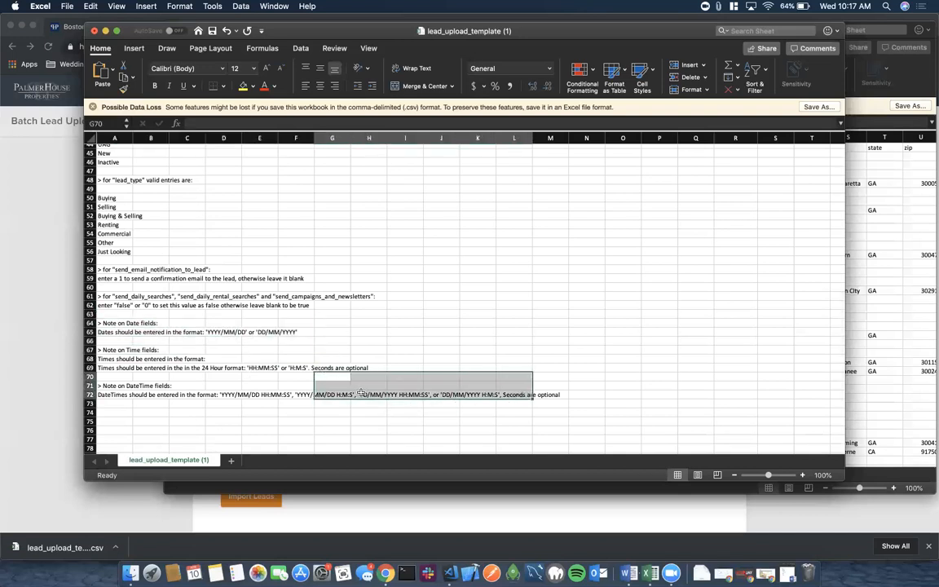
pyautogui.click(231, 394)
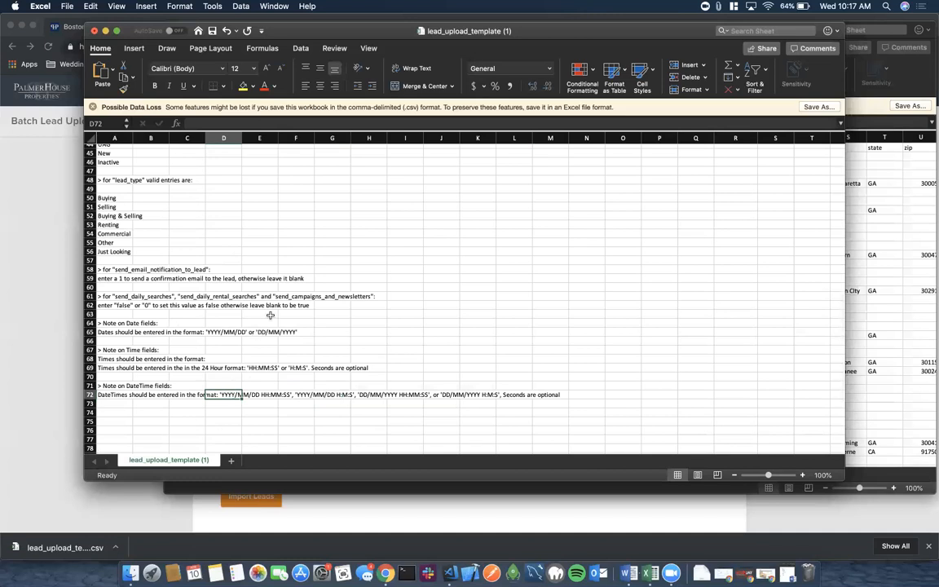
pyautogui.scroll(10, 269, 314)
# Close the lead upload template without saving and show all open windows in Mission Control.
pyautogui.click(94, 31)
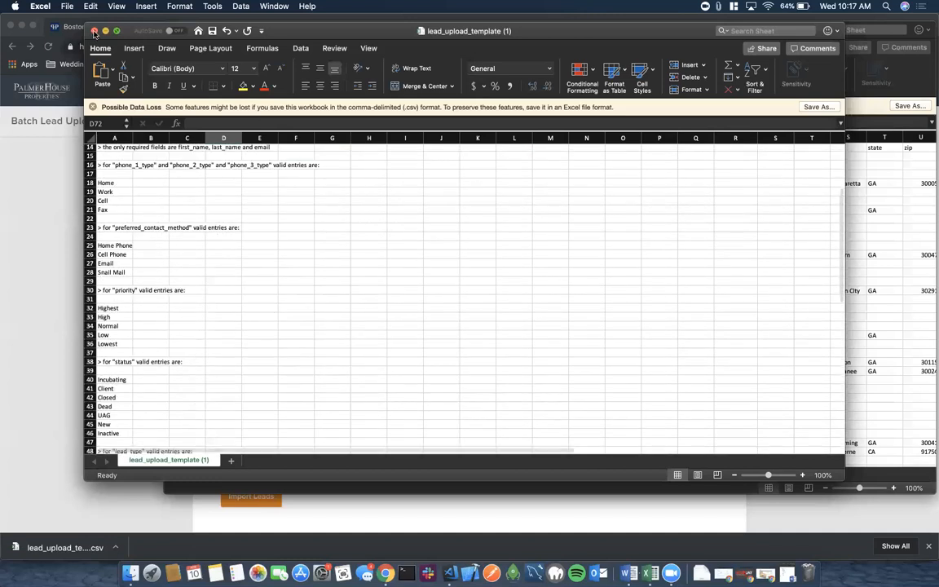
pyautogui.click(423, 96)
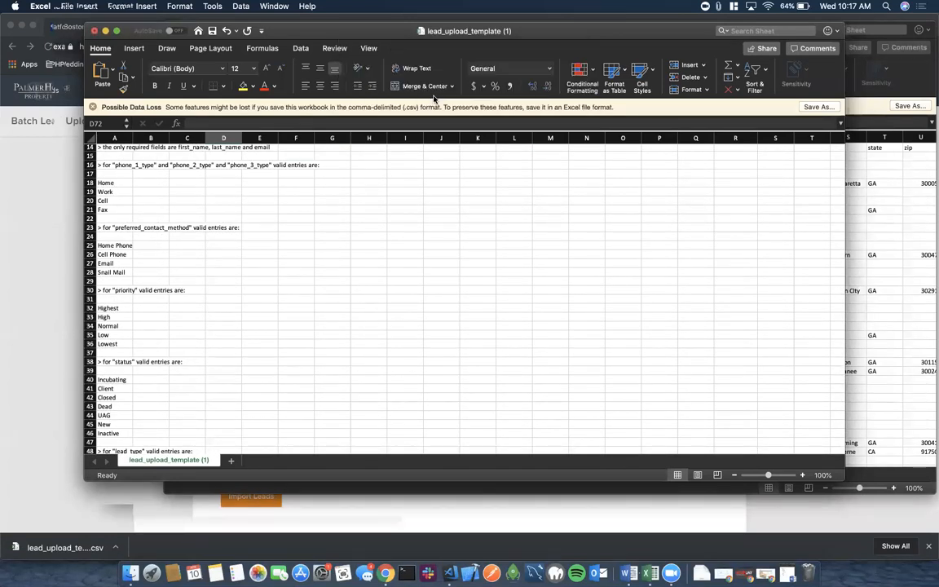
pyautogui.hotkey('ctrl', 'Up')
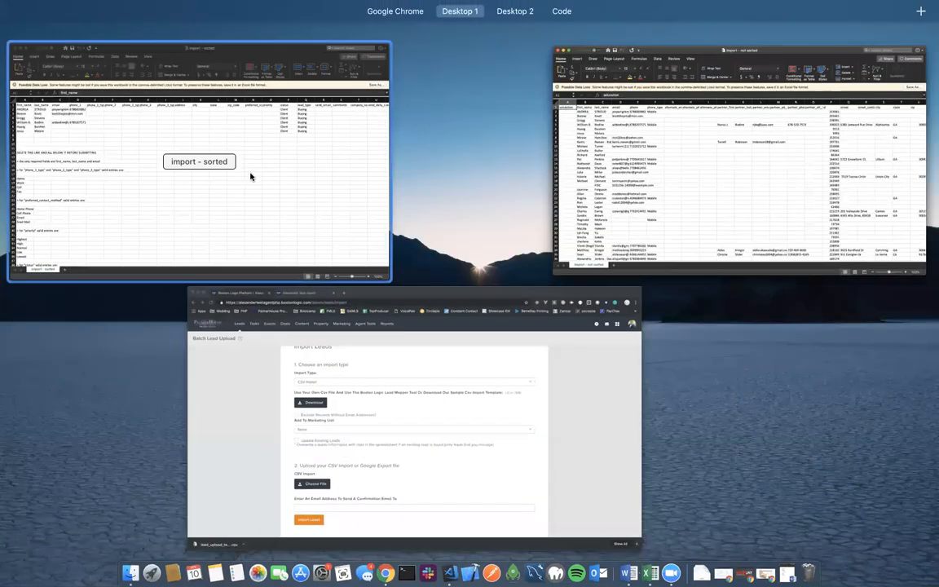
# Bring up the 'import - not sorted' workbook, scroll across its columns, then close it.
pyautogui.click(683, 177)
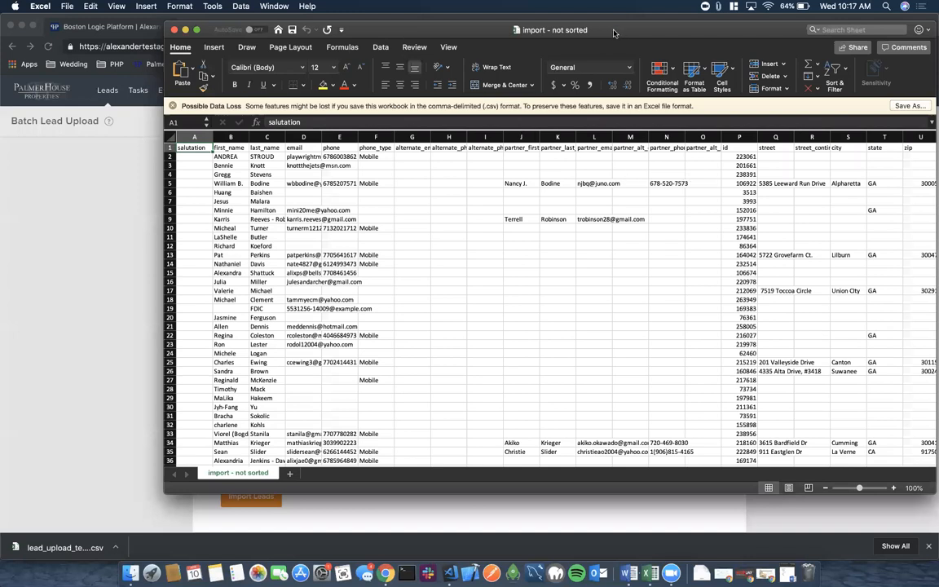
pyautogui.moveTo(613, 33); pyautogui.dragTo(497, 32)
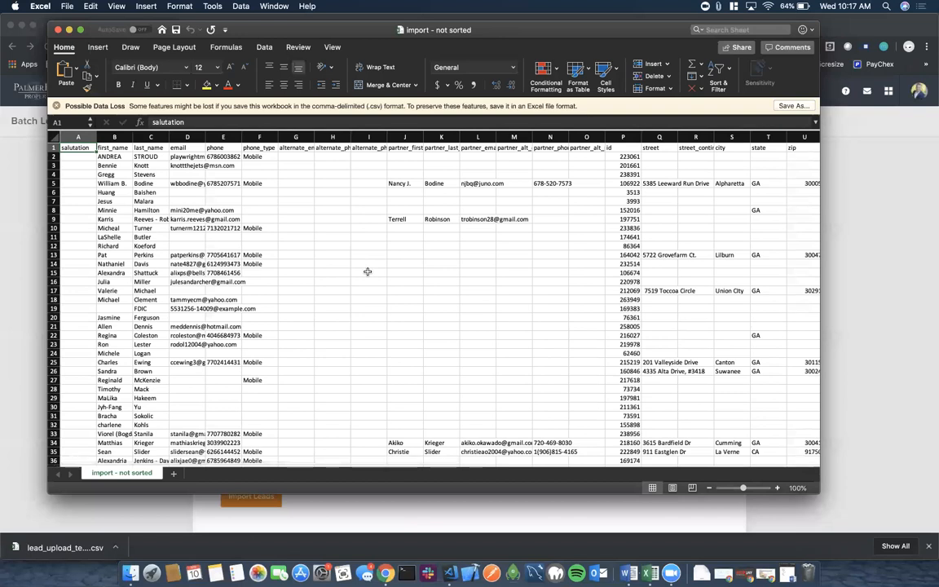
pyautogui.scroll(-3, 368, 272)
pyautogui.scroll(3, 368, 271)
pyautogui.hscroll(5, 487, 255)
pyautogui.hscroll(-3, 487, 255)
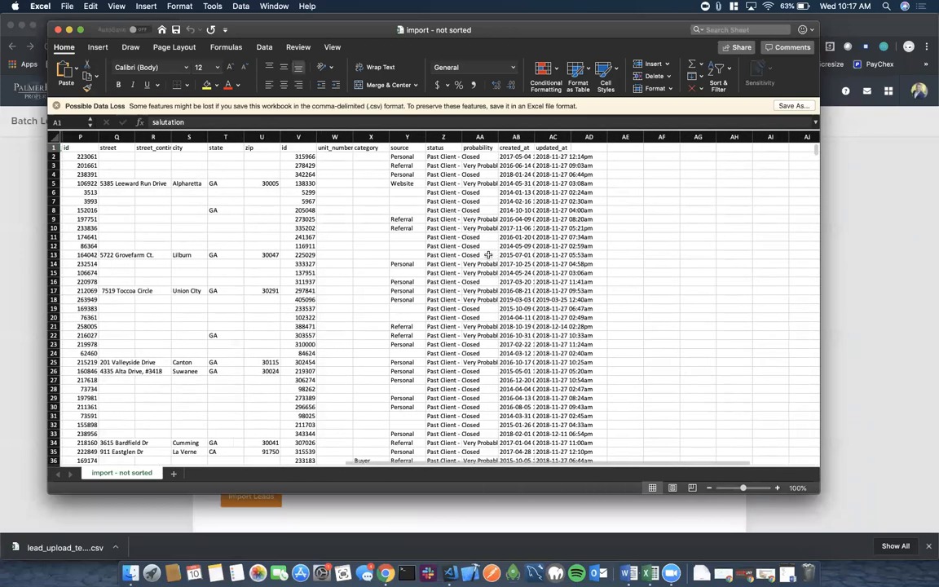
pyautogui.hscroll(-2, 488, 256)
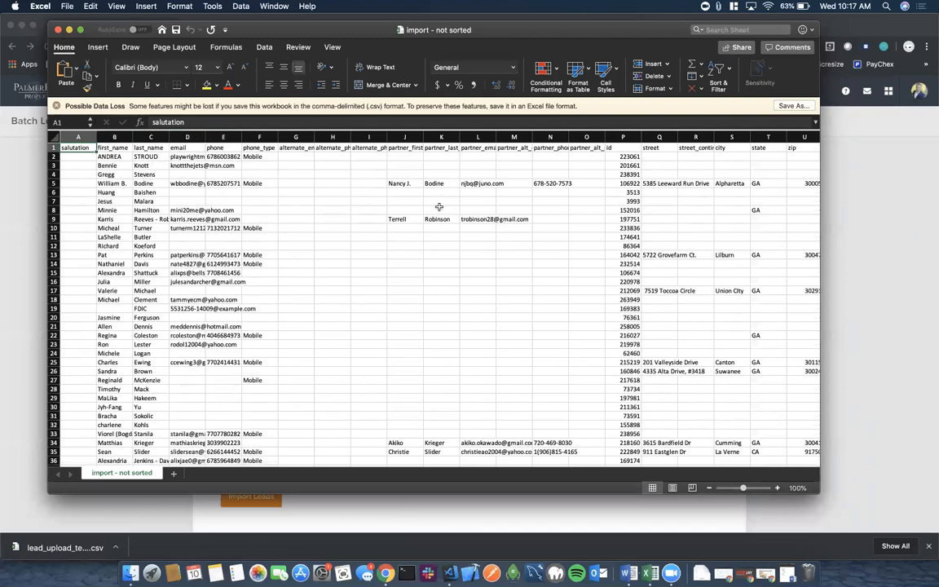
pyautogui.hscroll(3, 537, 264)
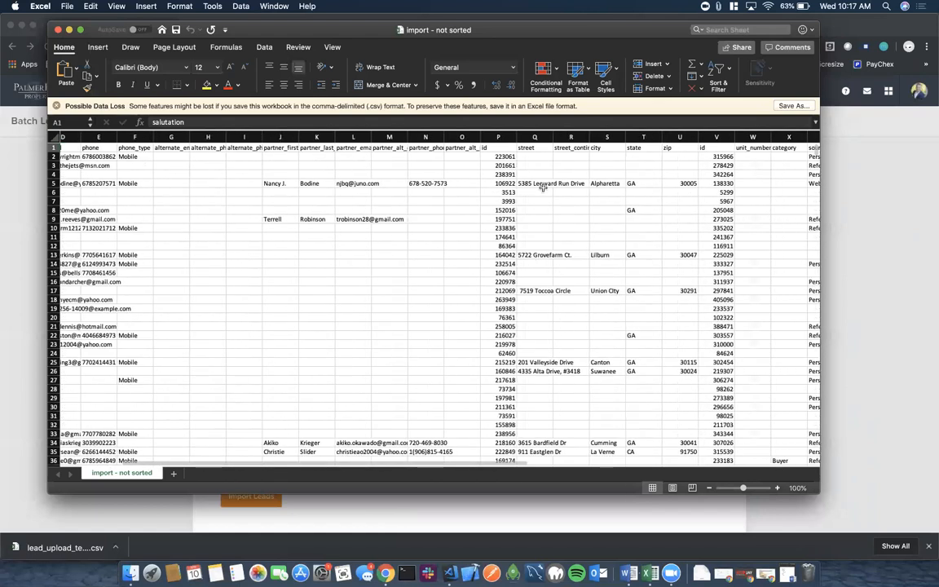
pyautogui.hscroll(7, 673, 268)
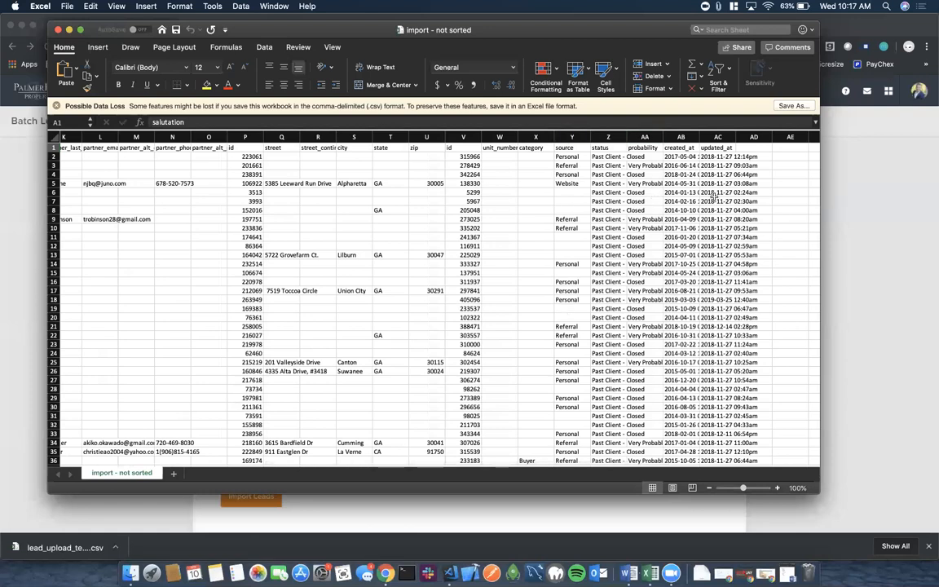
pyautogui.hscroll(-10, 711, 197)
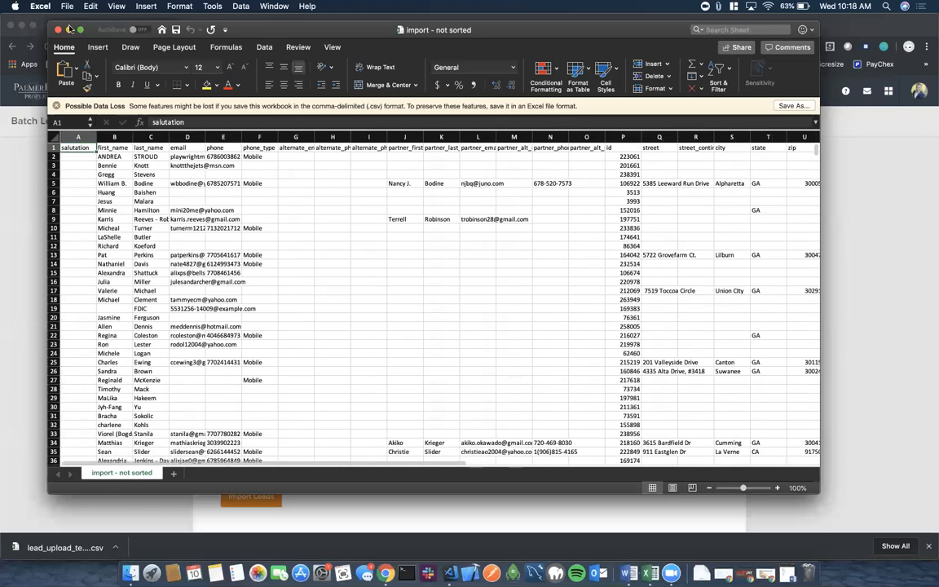
pyautogui.click(22, 186)
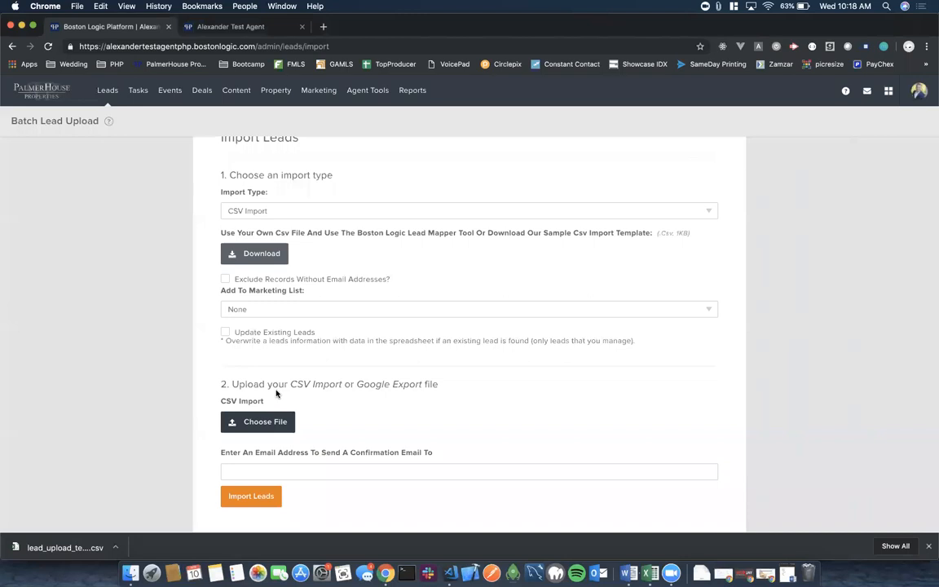
# Attach import - not sorted.csv, enter the confirmation e-mail address, and submit it for import.
pyautogui.click(255, 422)
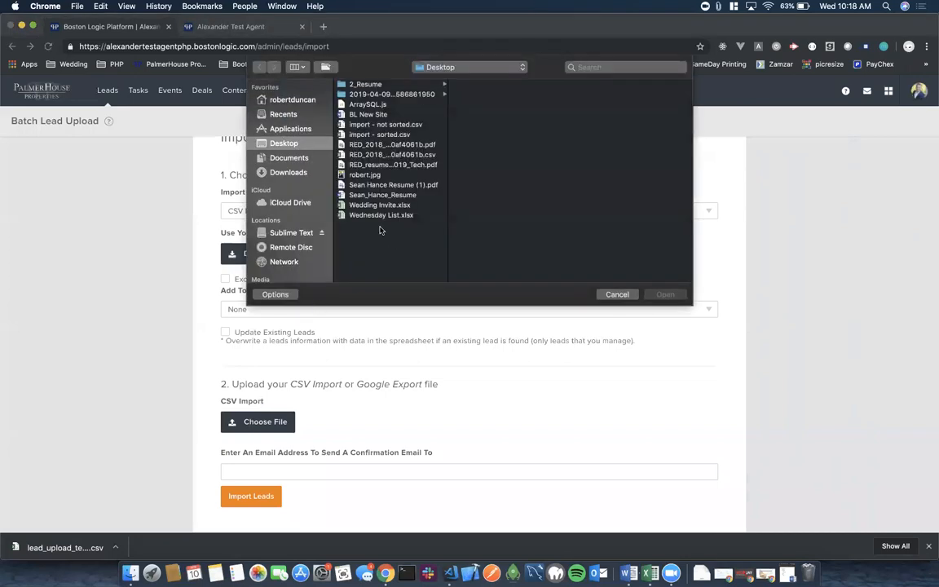
pyautogui.click(373, 124)
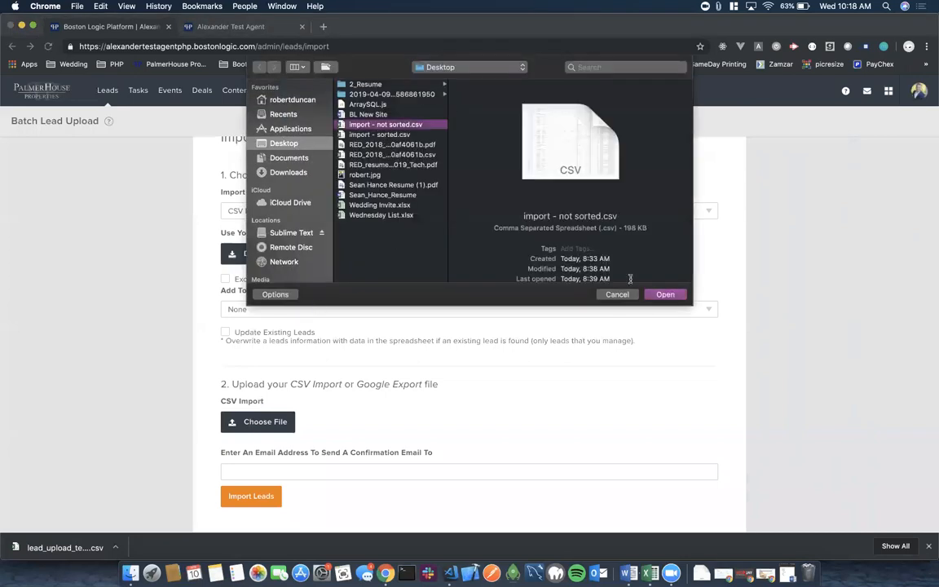
pyautogui.click(665, 294)
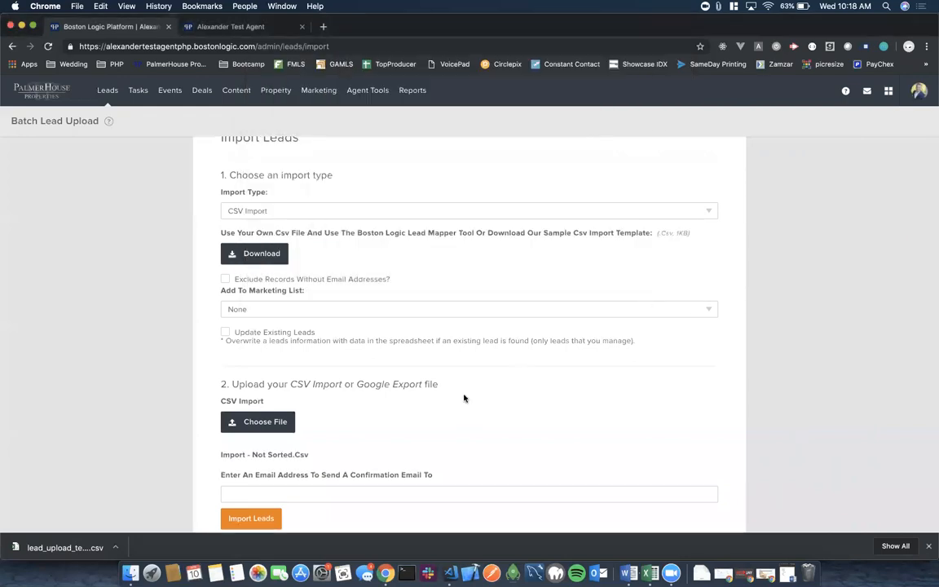
pyautogui.scroll(-2, 462, 401)
pyautogui.click(258, 443)
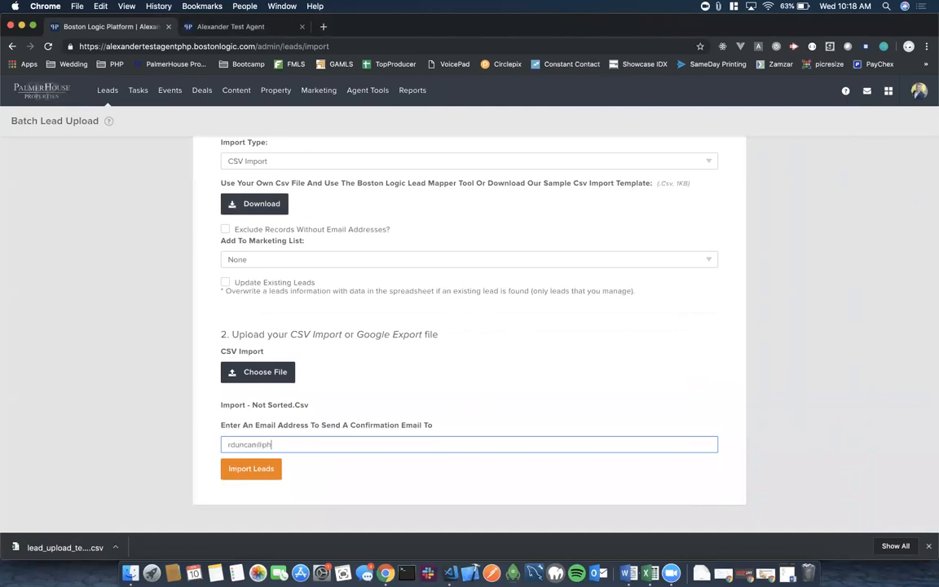
pyautogui.click(254, 470)
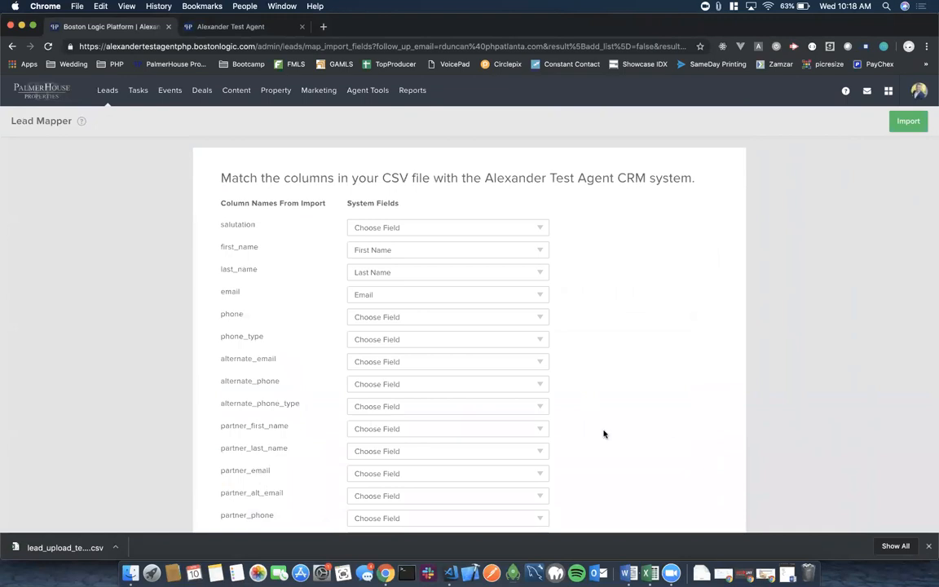
# Keep first_name mapped to First Name and map the phone column to Primary Phone.
pyautogui.scroll(-10, 604, 434)
pyautogui.scroll(10, 604, 434)
pyautogui.scroll(-2, 346, 267)
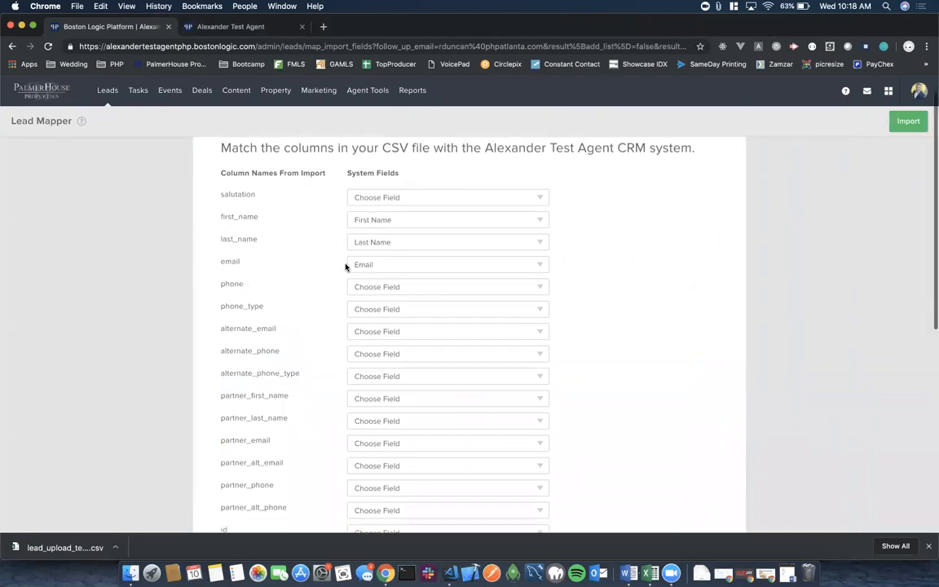
pyautogui.click(484, 220)
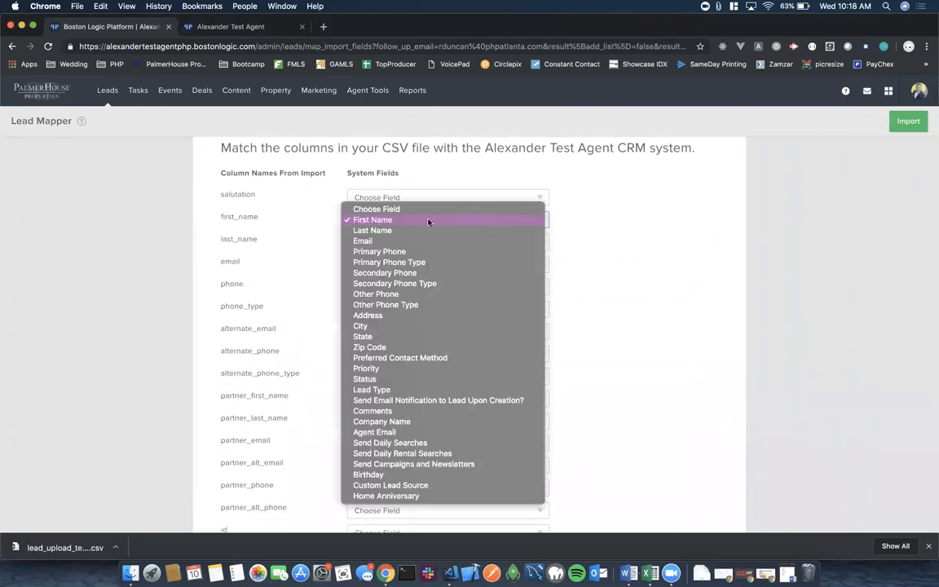
pyautogui.click(386, 220)
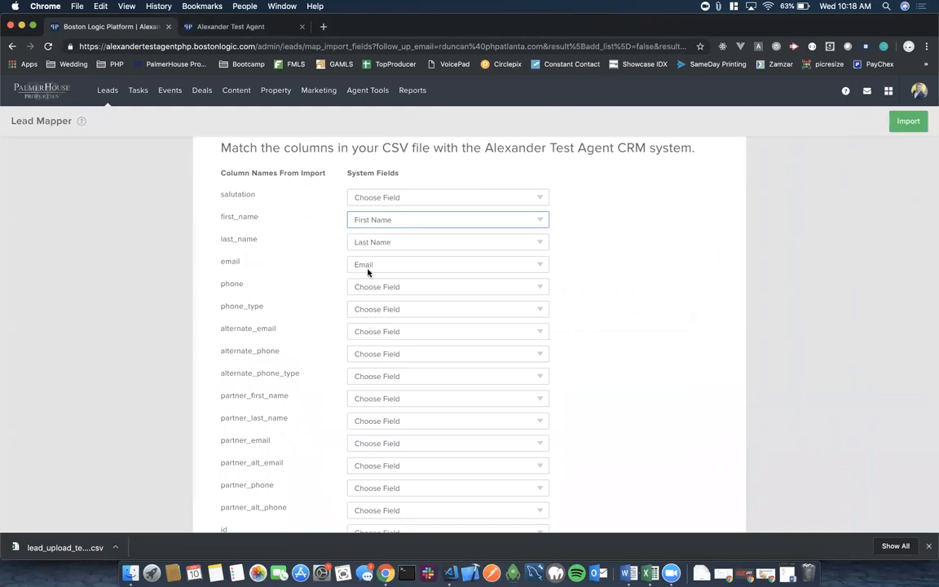
pyautogui.scroll(-2, 372, 271)
pyautogui.click(400, 259)
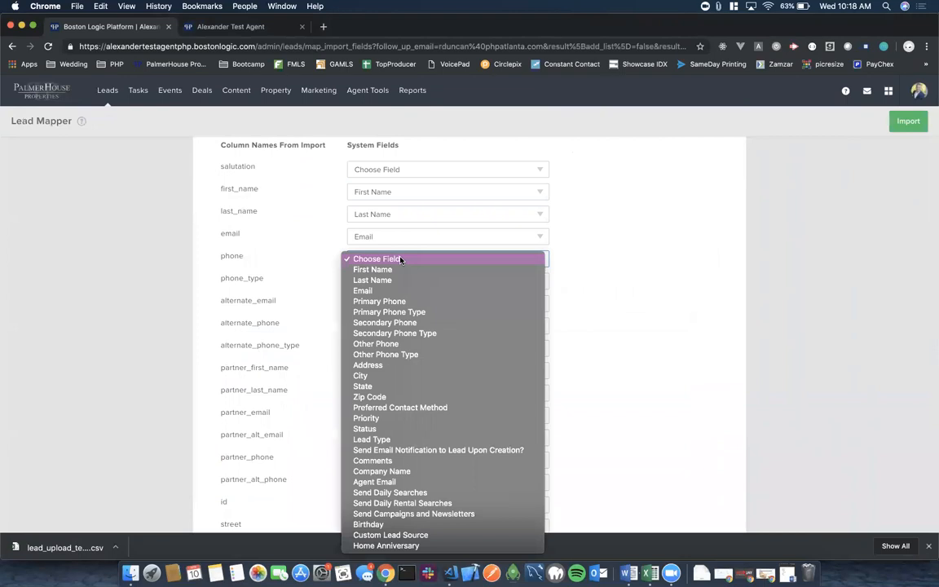
pyautogui.click(400, 301)
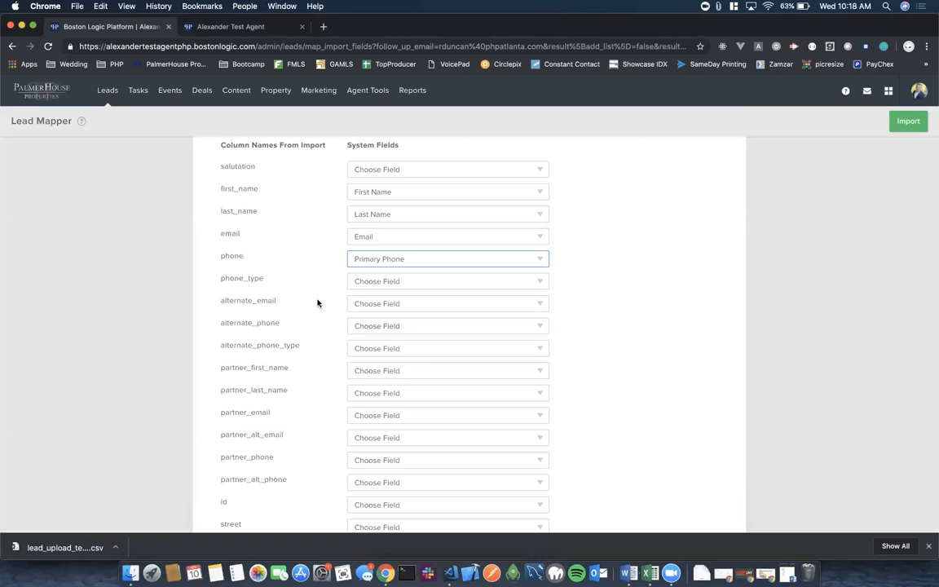
# Leave source unchanged, keep status as Status, and map probability to Priority.
pyautogui.scroll(-5, 318, 303)
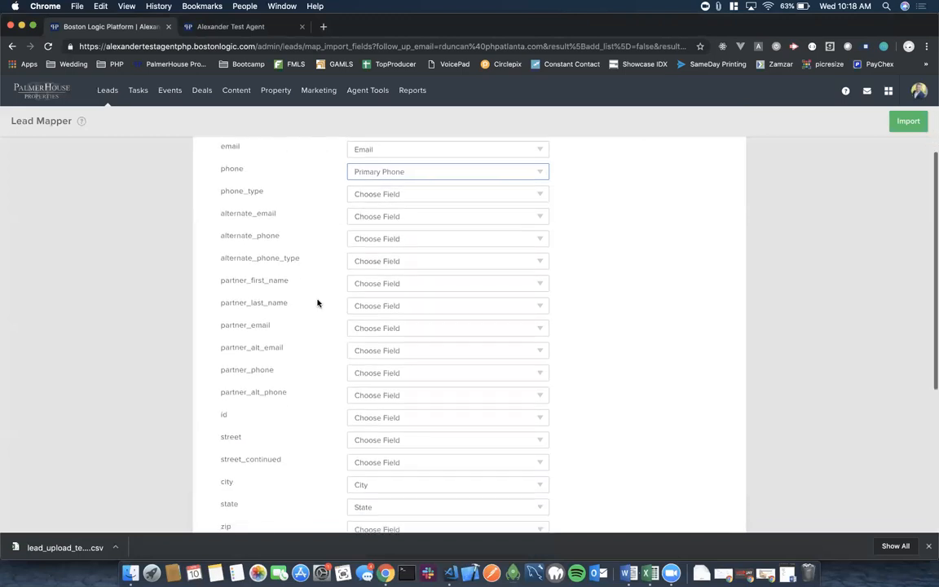
pyautogui.scroll(-6, 318, 303)
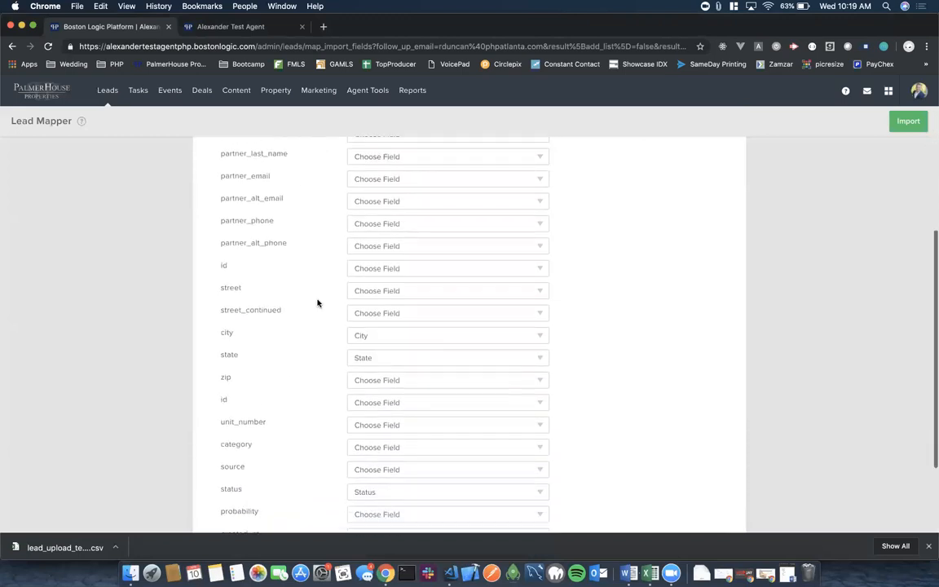
pyautogui.scroll(-4, 318, 303)
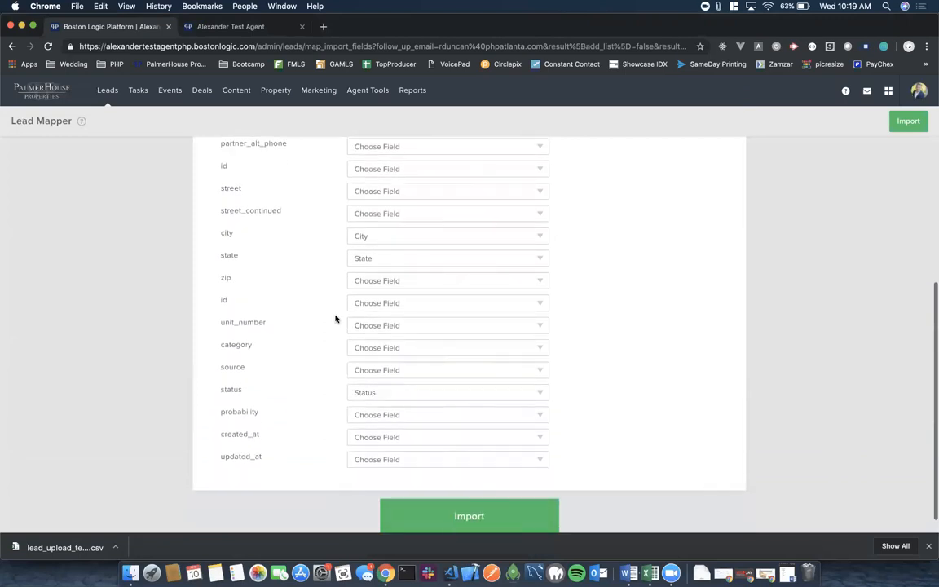
pyautogui.click(383, 370)
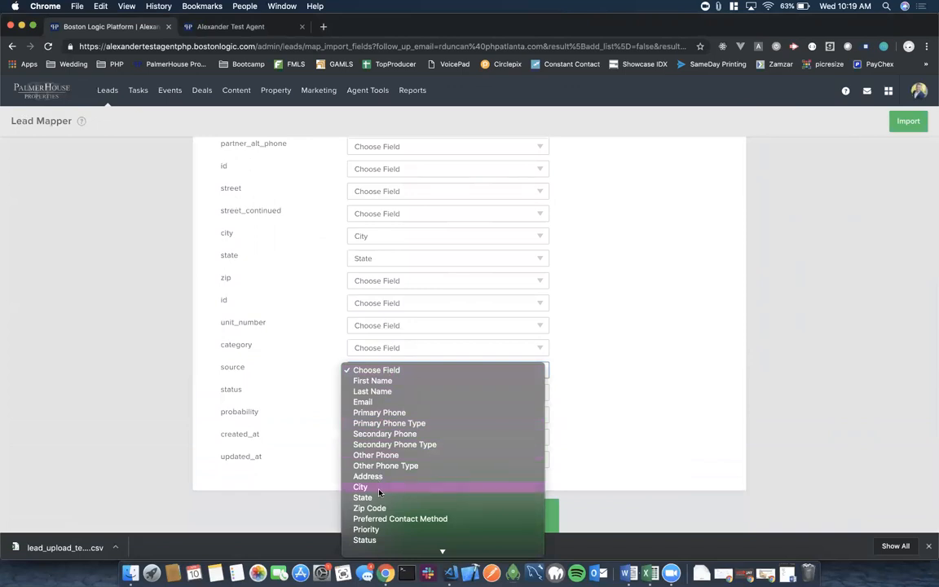
pyautogui.scroll(-3, 379, 488)
pyautogui.scroll(-1, 379, 491)
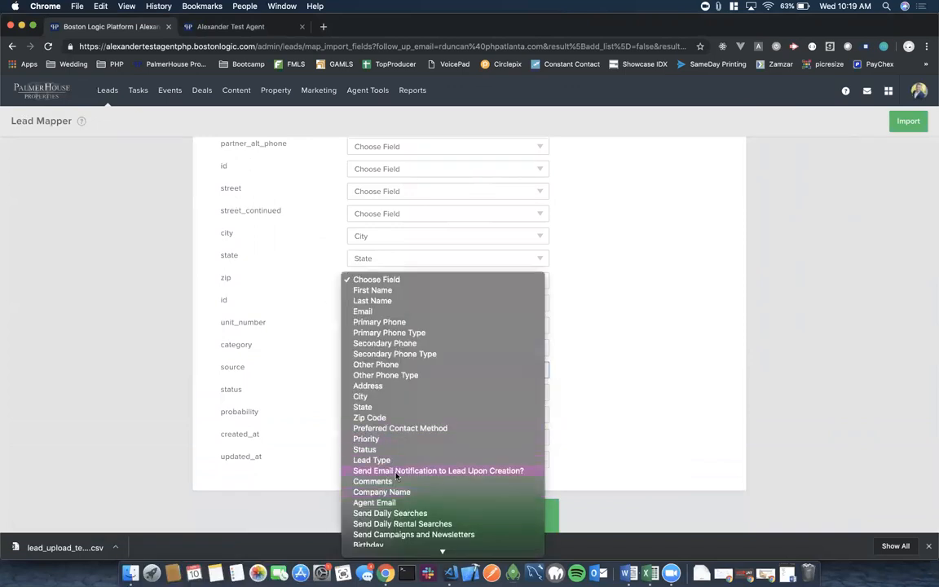
pyautogui.scroll(-2, 397, 477)
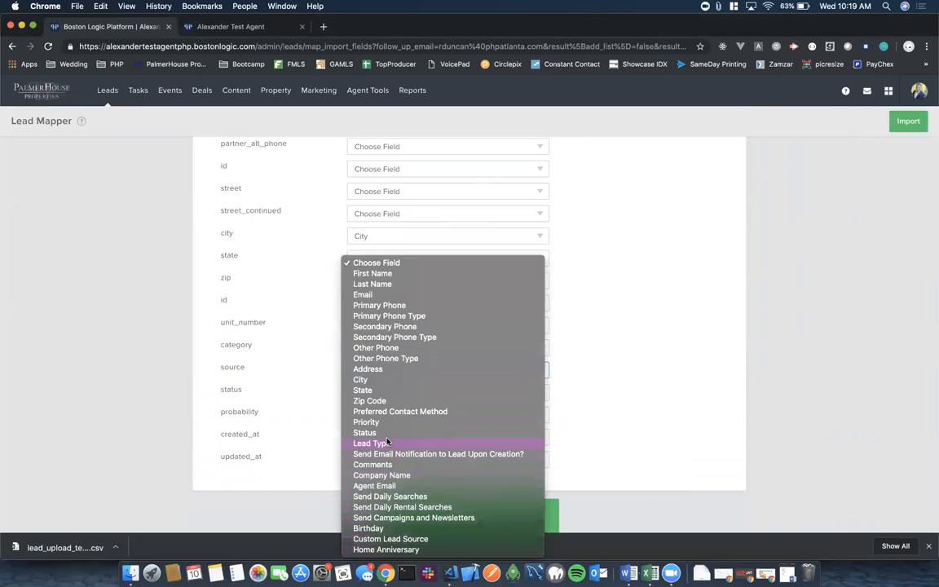
pyautogui.click(324, 370)
pyautogui.click(382, 396)
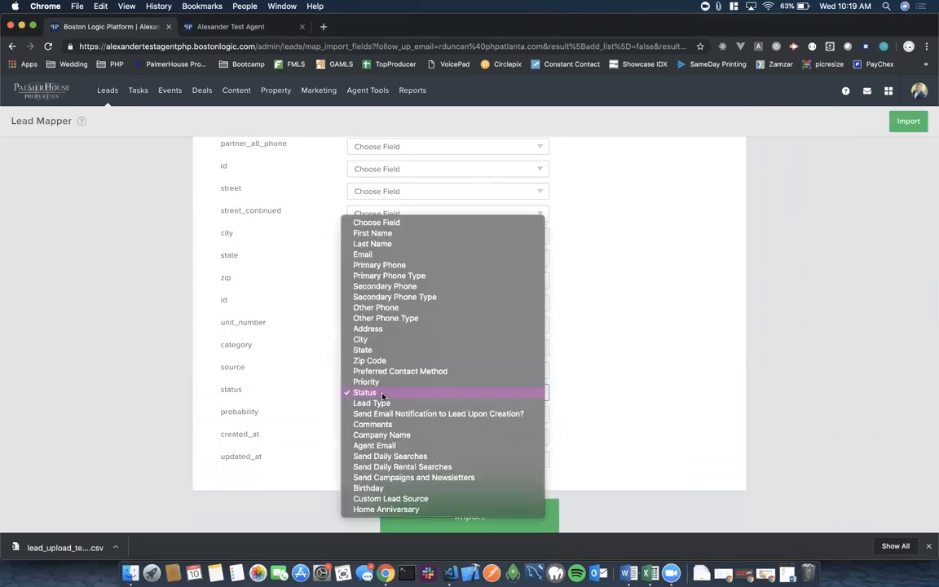
pyautogui.click(320, 395)
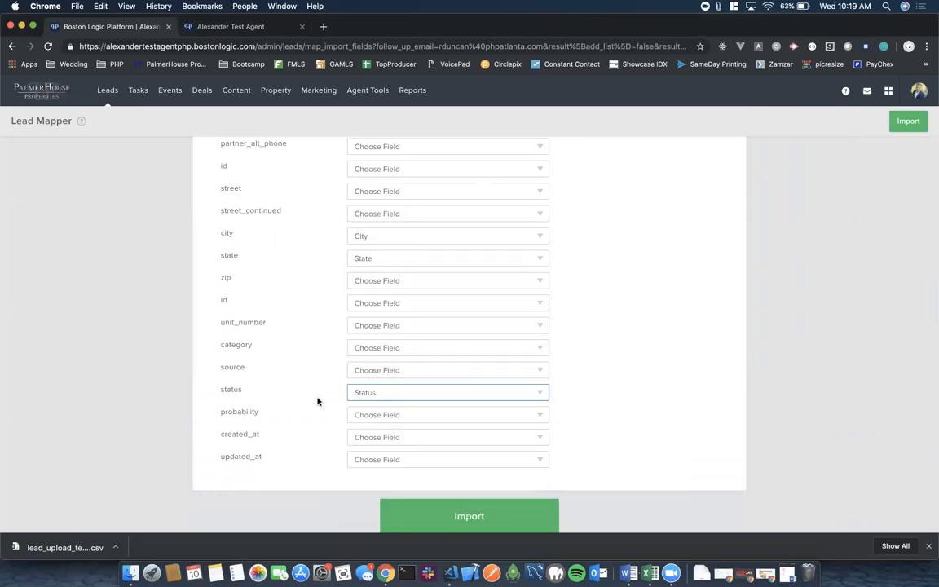
pyautogui.click(376, 416)
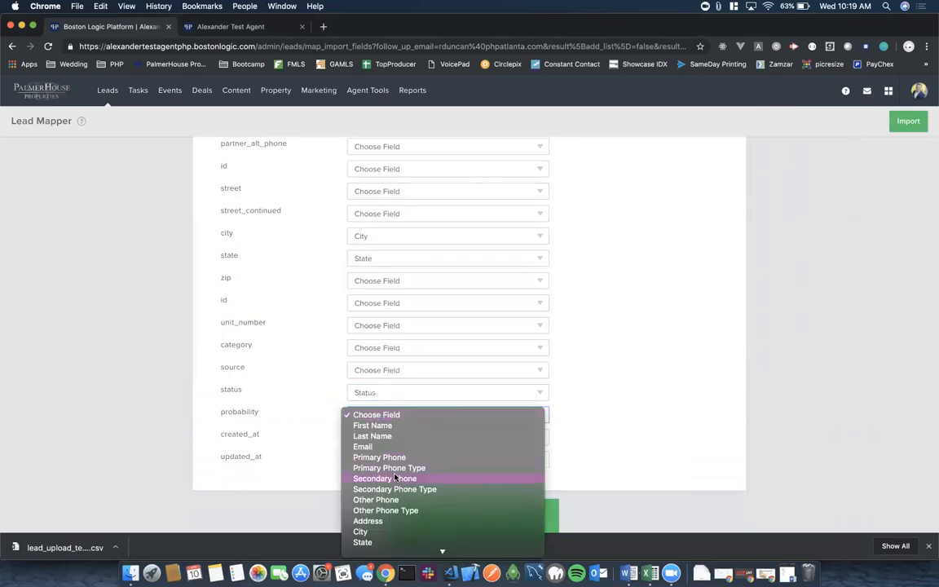
pyautogui.scroll(-5, 375, 441)
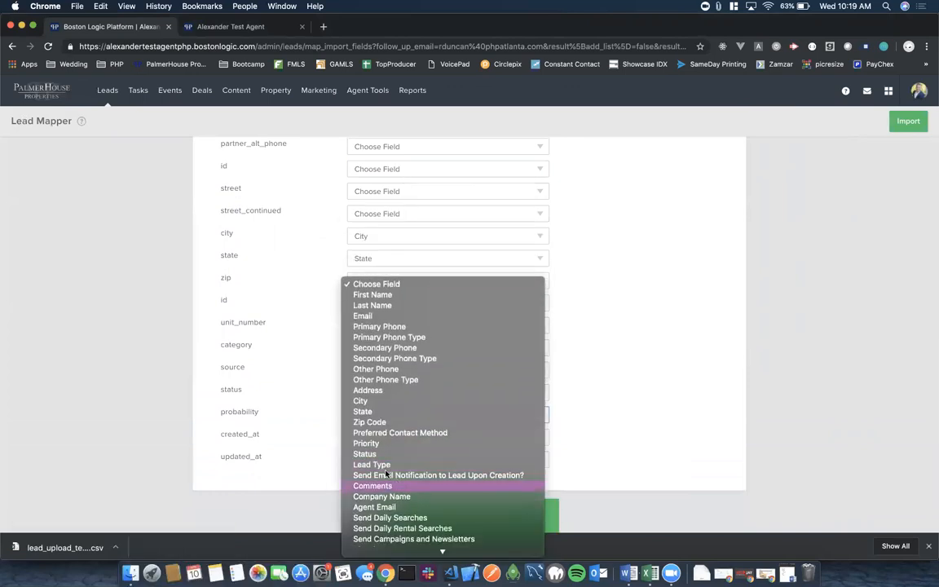
pyautogui.click(373, 444)
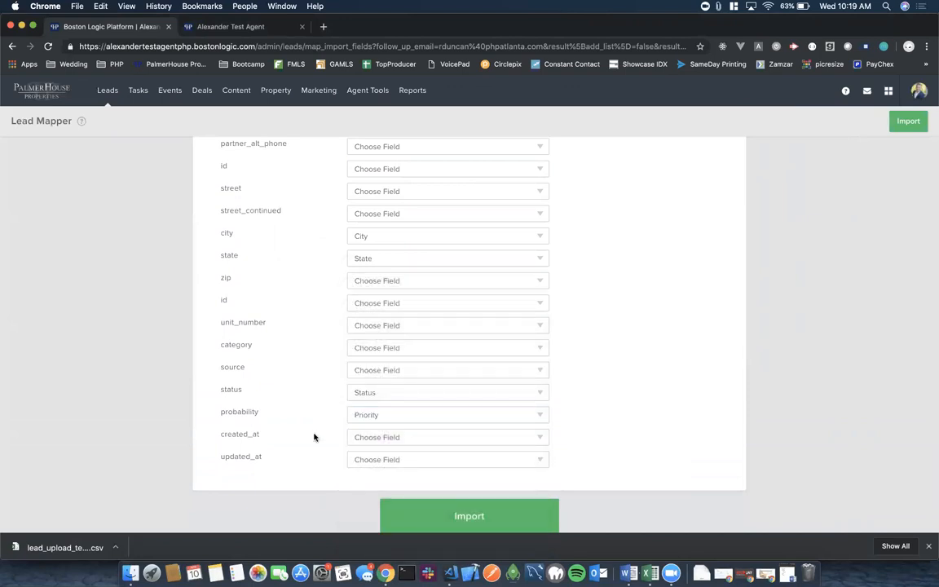
pyautogui.scroll(-1, 313, 438)
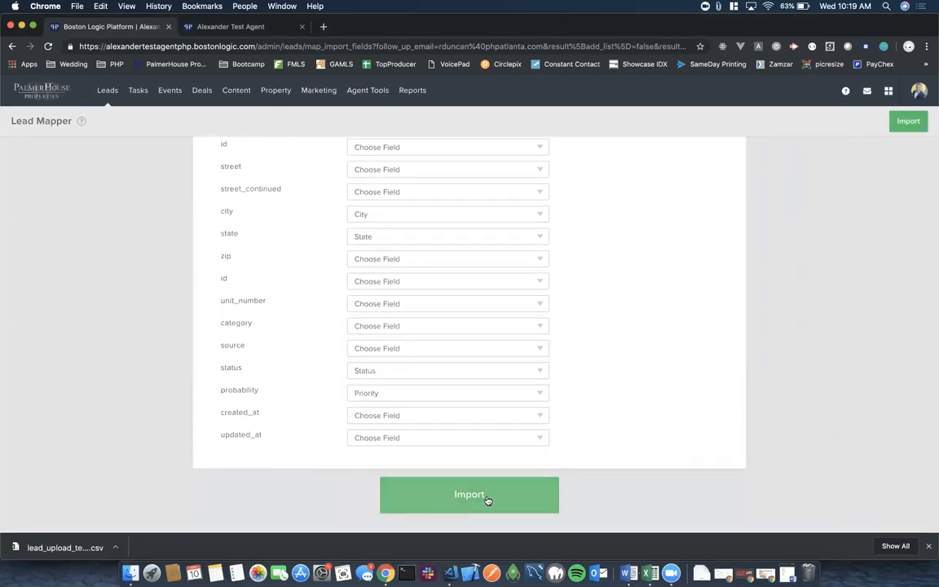
# Import the mapped leads, see My Leads still showing 2 leads, and return to Import Leads.
pyautogui.click(490, 500)
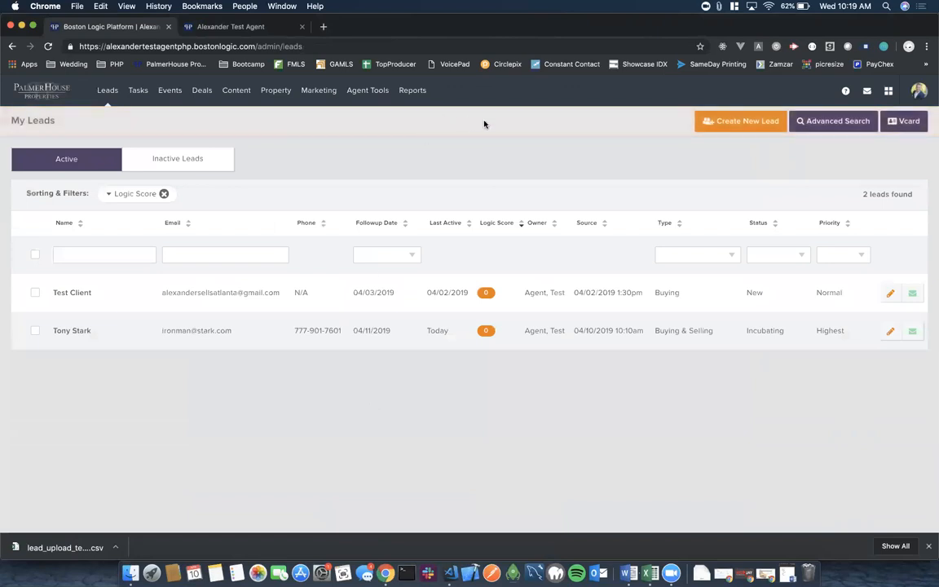
pyautogui.click(368, 91)
pyautogui.moveTo(140, 93)
pyautogui.moveTo(106, 91)
pyautogui.click(115, 164)
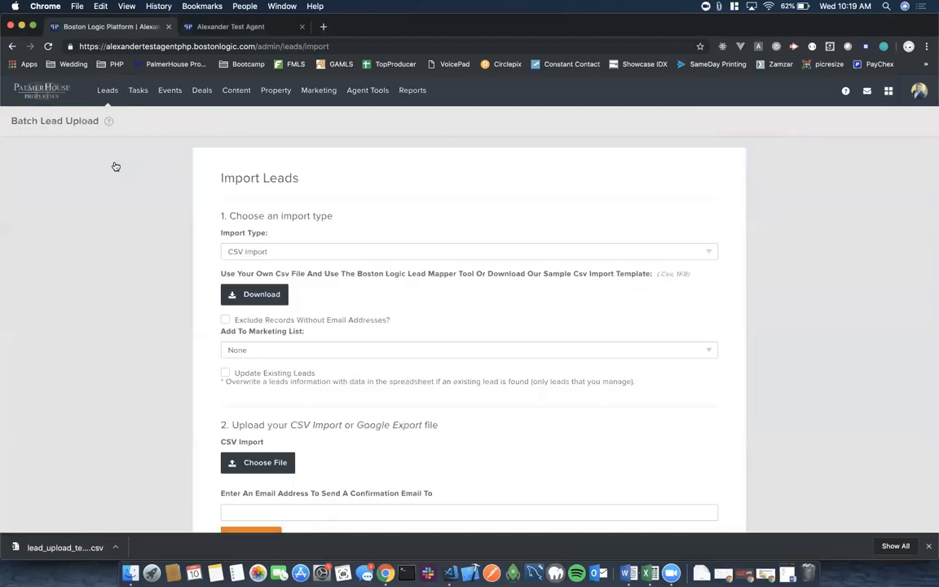
# Cancel the file chooser and reload the Import Leads page.
pyautogui.scroll(-2, 302, 391)
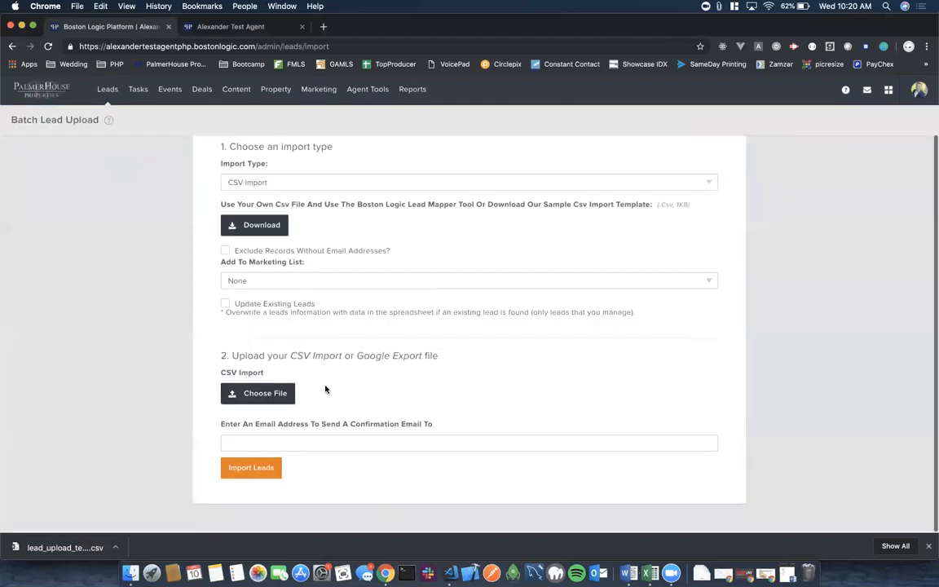
pyautogui.click(256, 396)
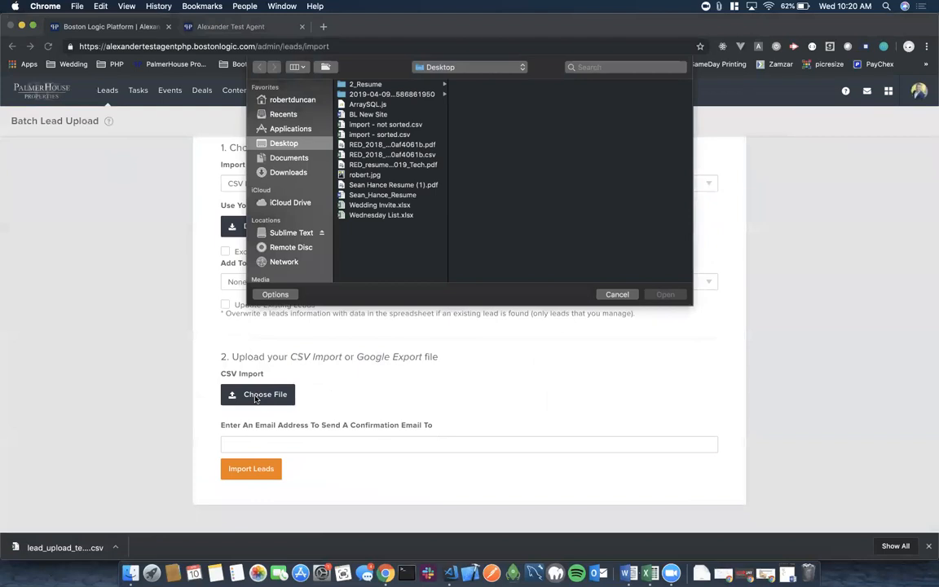
pyautogui.press('Escape')
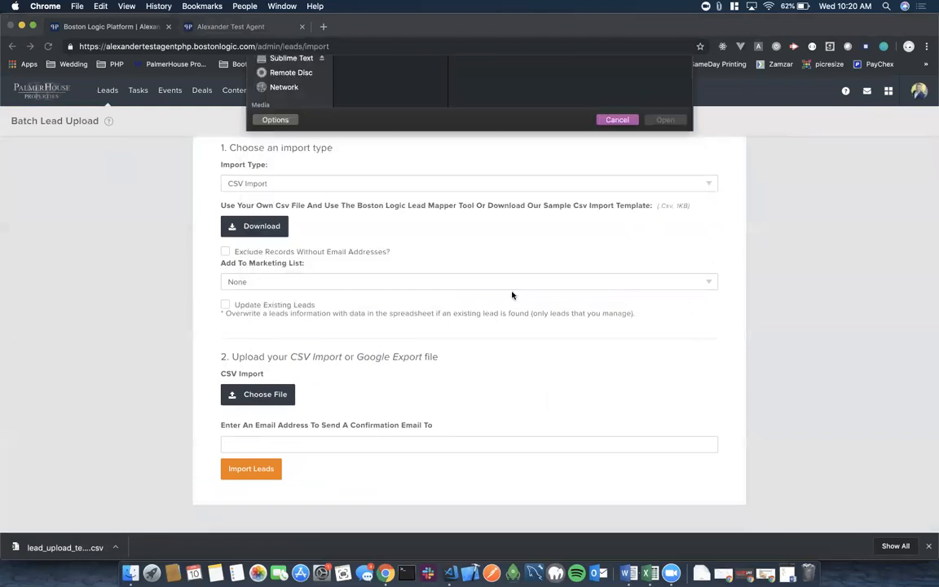
pyautogui.scroll(2, 371, 264)
pyautogui.moveTo(106, 92)
pyautogui.click(126, 164)
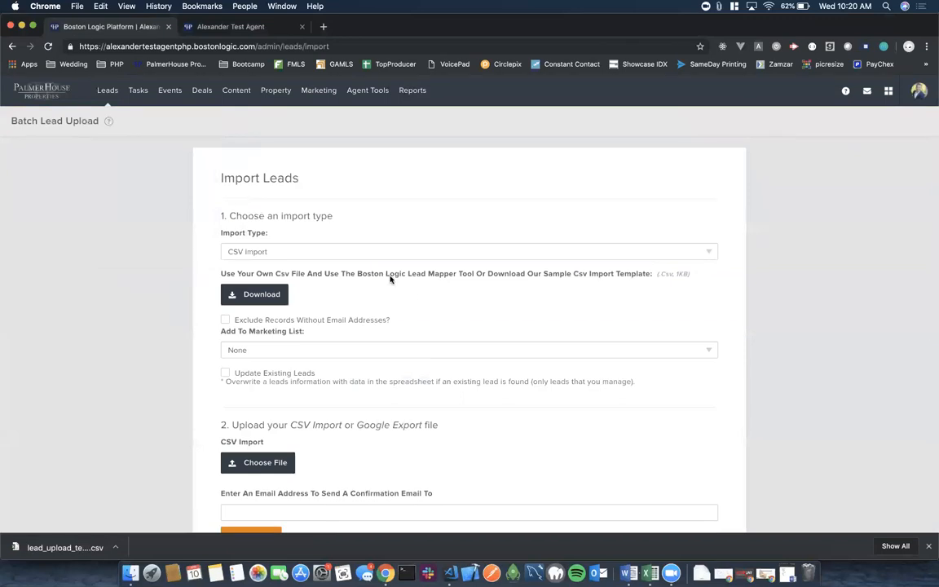
# Attach import - sorted.csv and type the confirmation e-mail address.
pyautogui.scroll(-2, 376, 333)
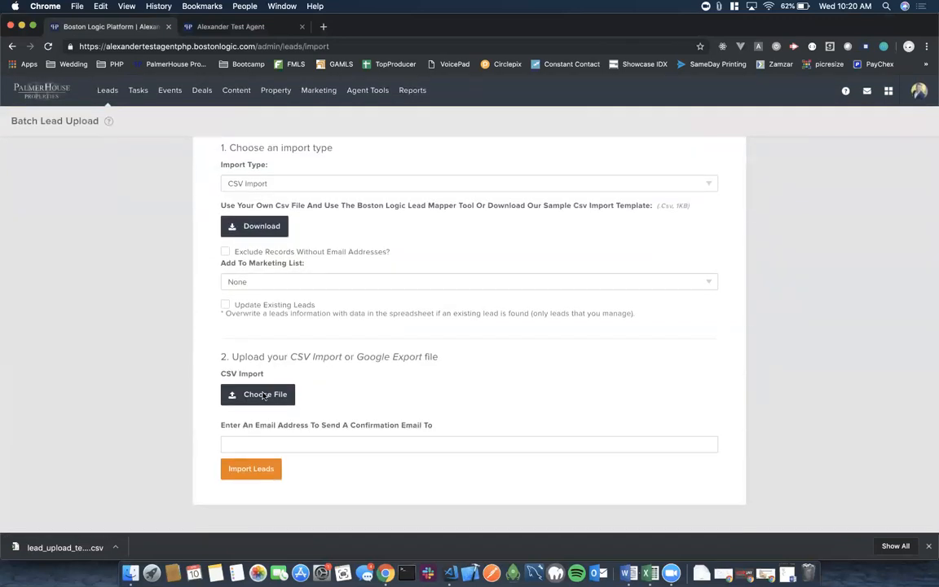
pyautogui.click(264, 396)
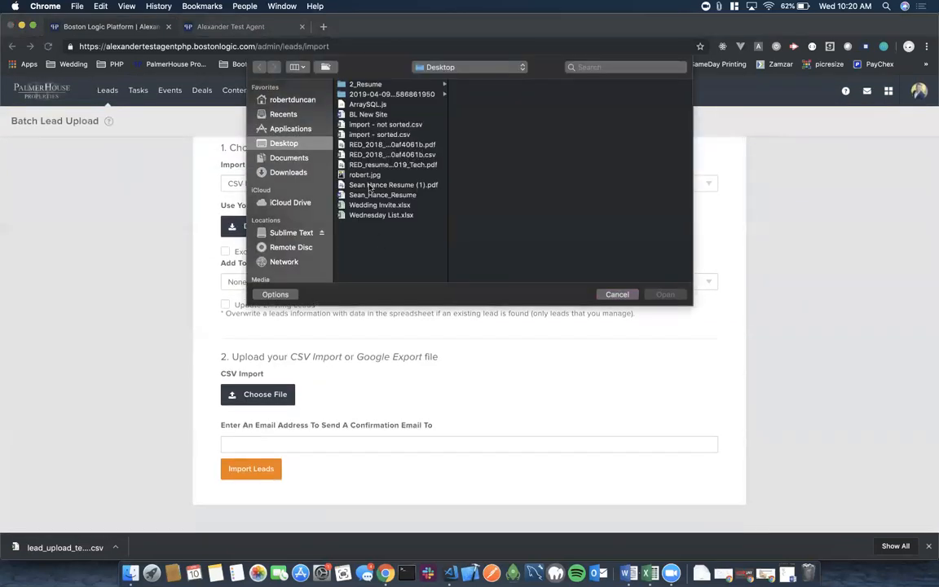
pyautogui.click(383, 134)
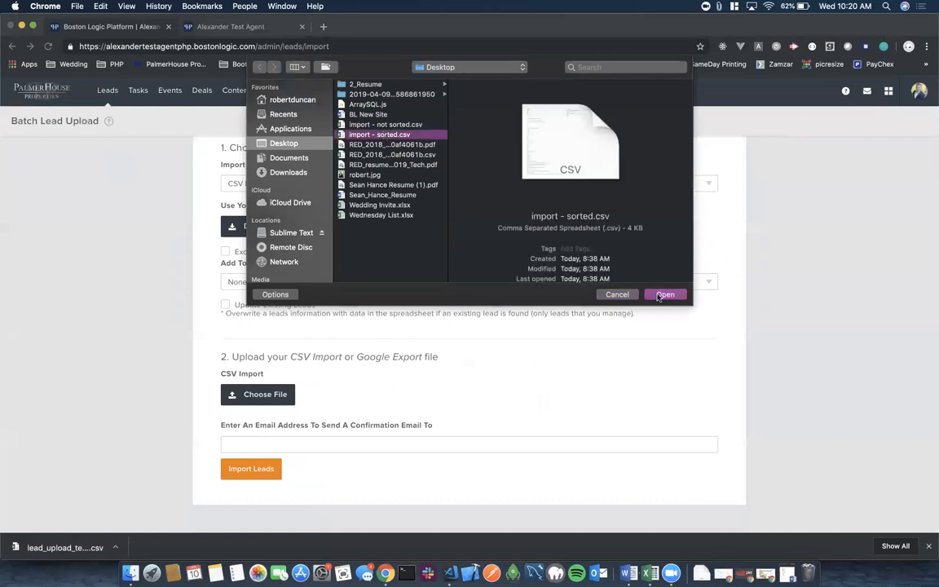
pyautogui.click(662, 295)
pyautogui.scroll(-1, 481, 415)
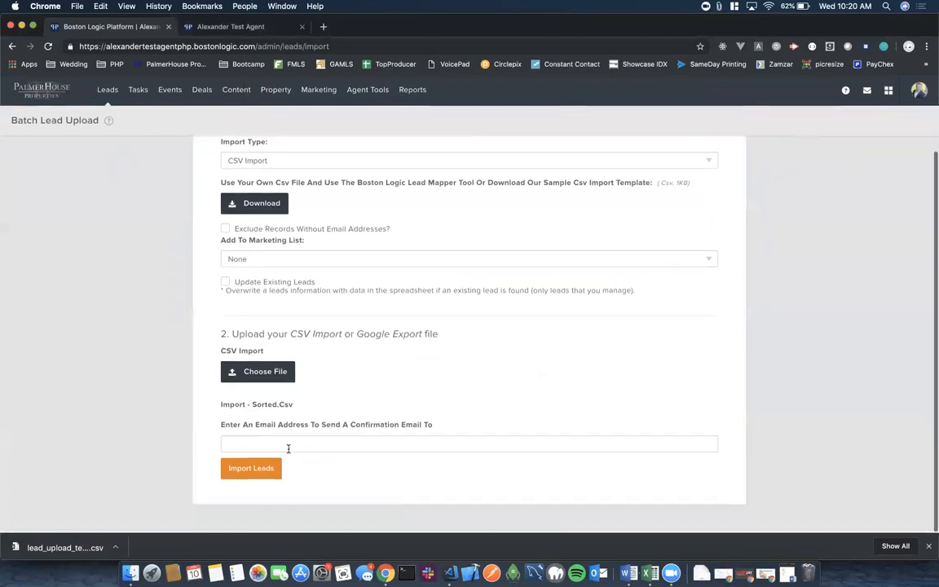
pyautogui.click(279, 445)
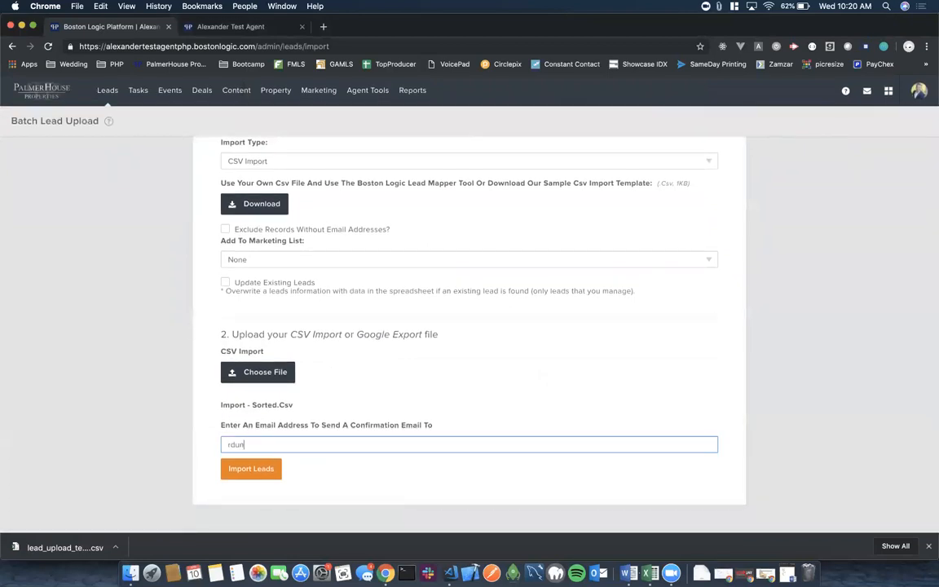
# Run the import and scroll My Leads to confirm 194 leads, the new ones stamped 10:19am.
pyautogui.click(264, 471)
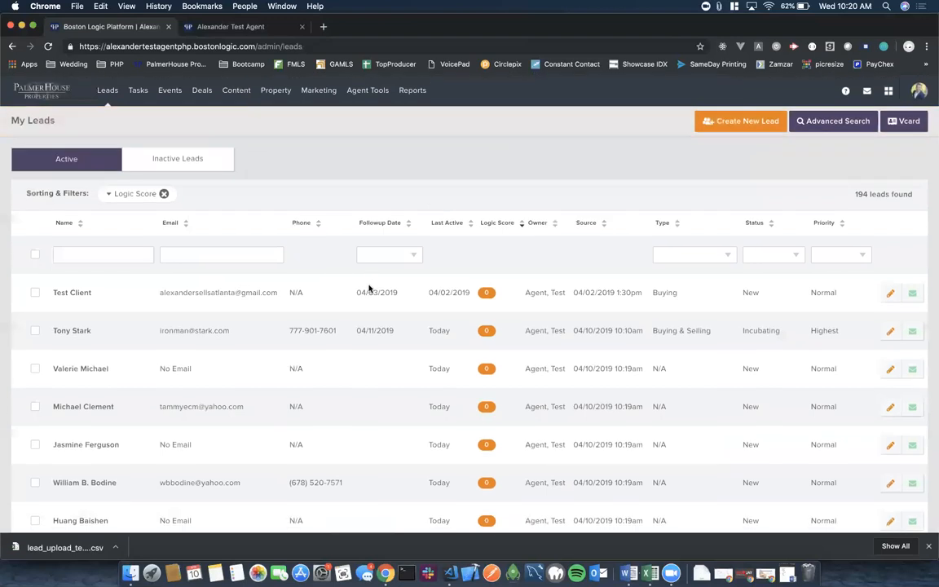
pyautogui.scroll(-10, 369, 289)
pyautogui.scroll(10, 369, 289)
pyautogui.scroll(-6, 368, 288)
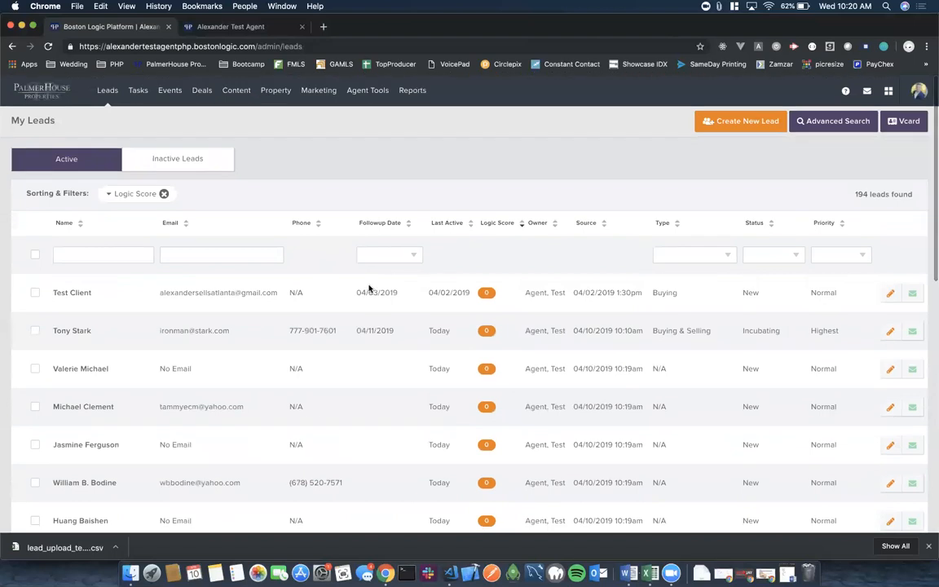
pyautogui.scroll(-5, 368, 288)
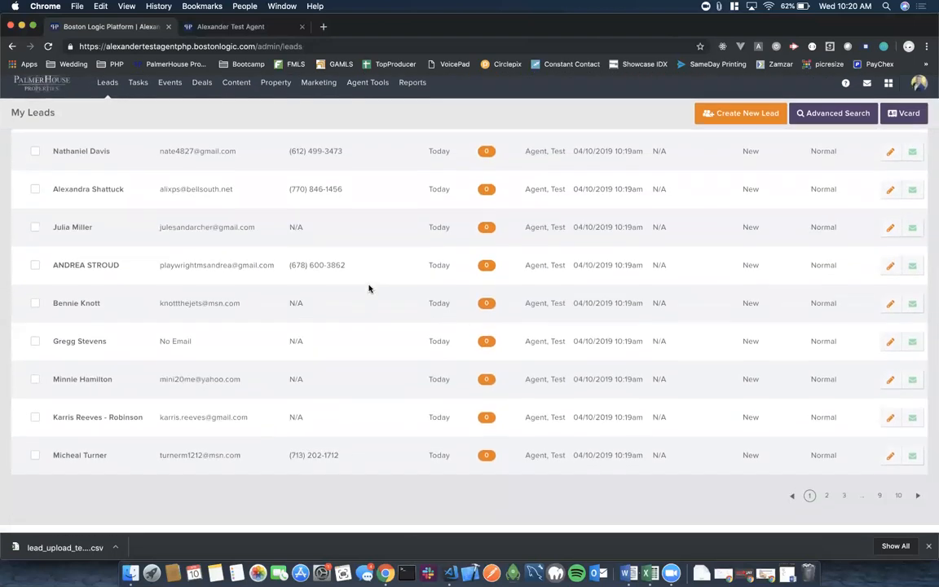
pyautogui.scroll(10, 368, 289)
pyautogui.scroll(3, 368, 288)
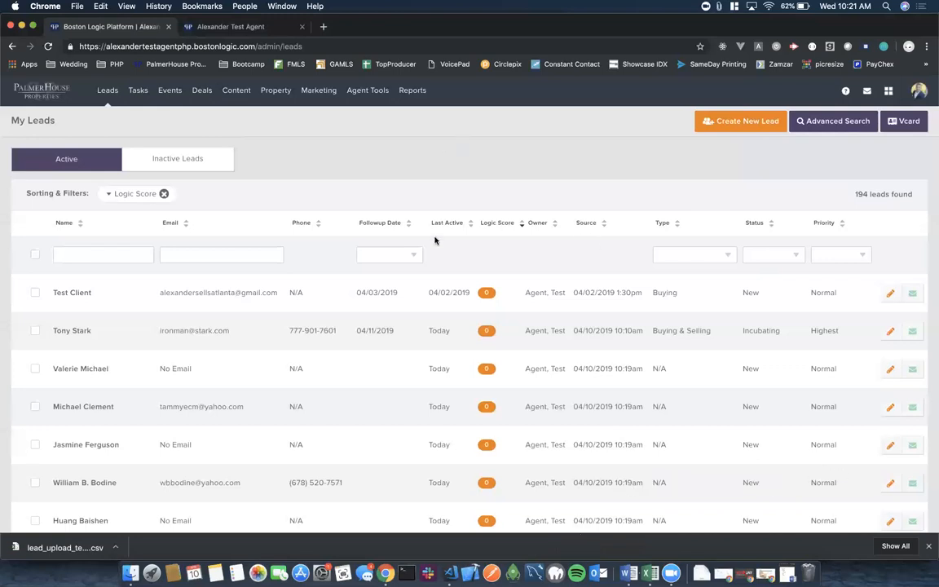
pyautogui.scroll(-10, 434, 240)
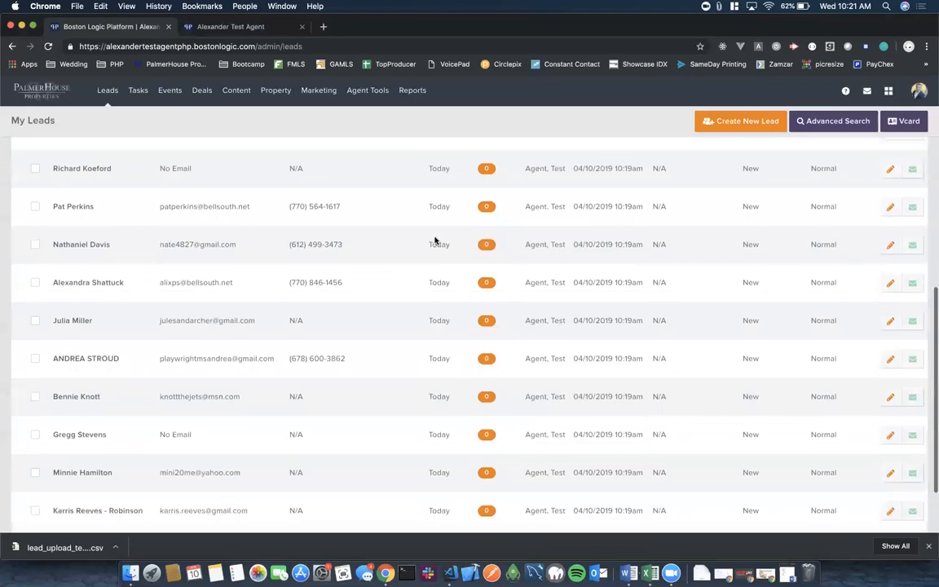
pyautogui.scroll(12, 434, 241)
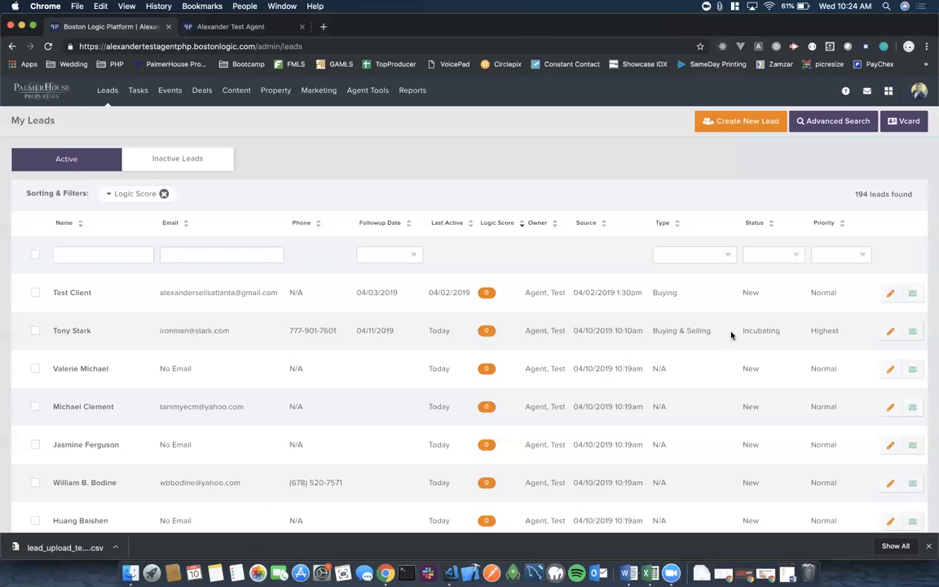
# Log out from the account menu and go to the sign-in page.
pyautogui.click(918, 90)
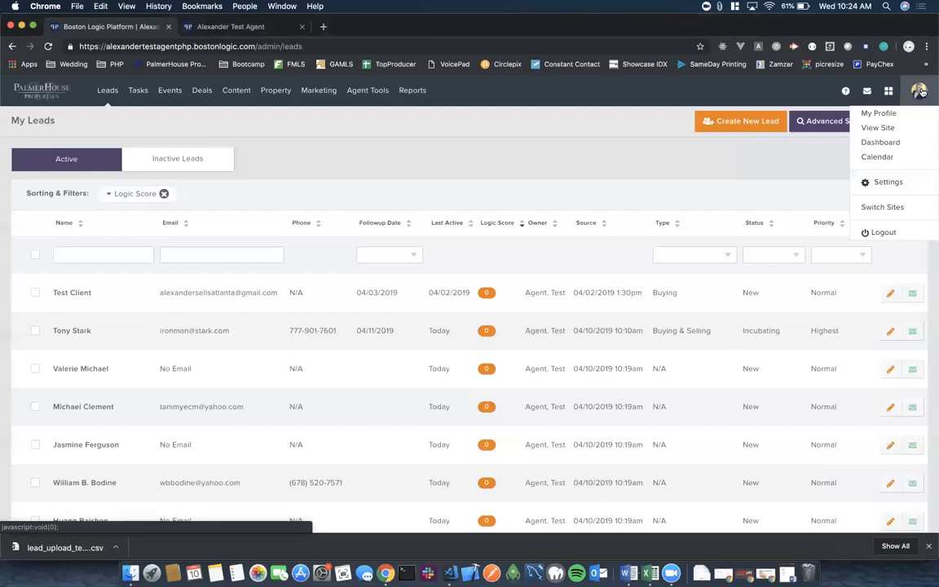
pyautogui.click(883, 234)
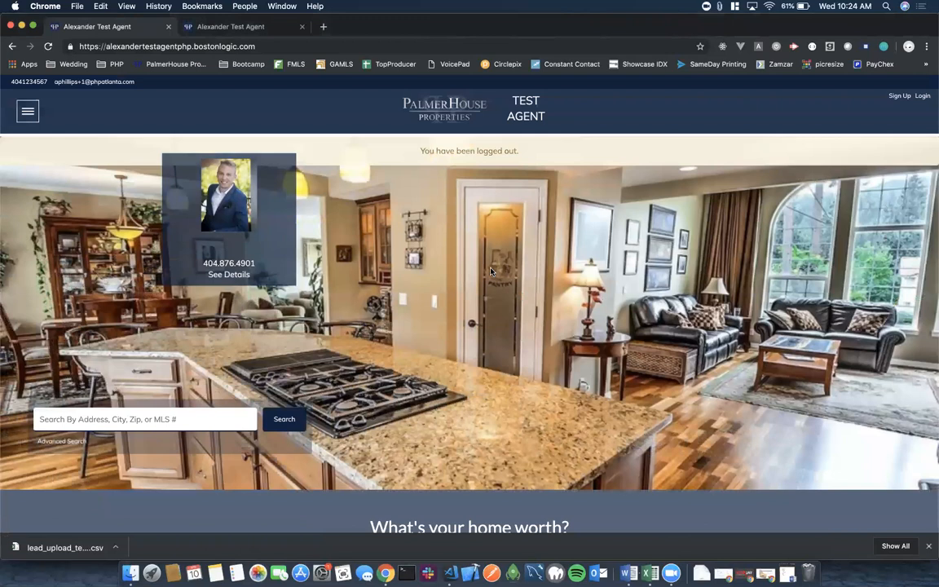
pyautogui.click(923, 98)
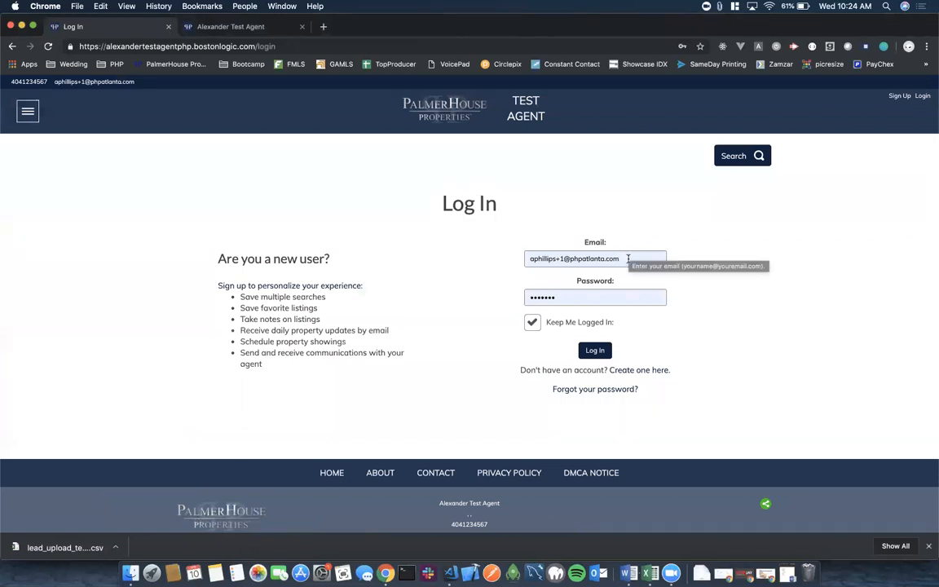
# Sign in with the saved e-mail and password to reach the Dashboard showing 1112 total leads.
pyautogui.click(629, 258)
pyautogui.moveTo(628, 258); pyautogui.dragTo(527, 258)
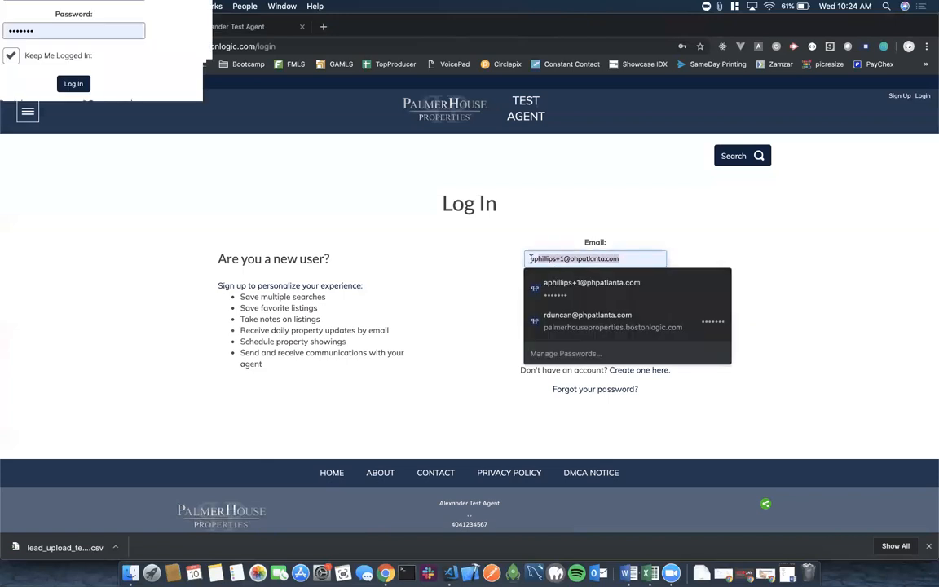
pyautogui.click(485, 262)
pyautogui.click(594, 297)
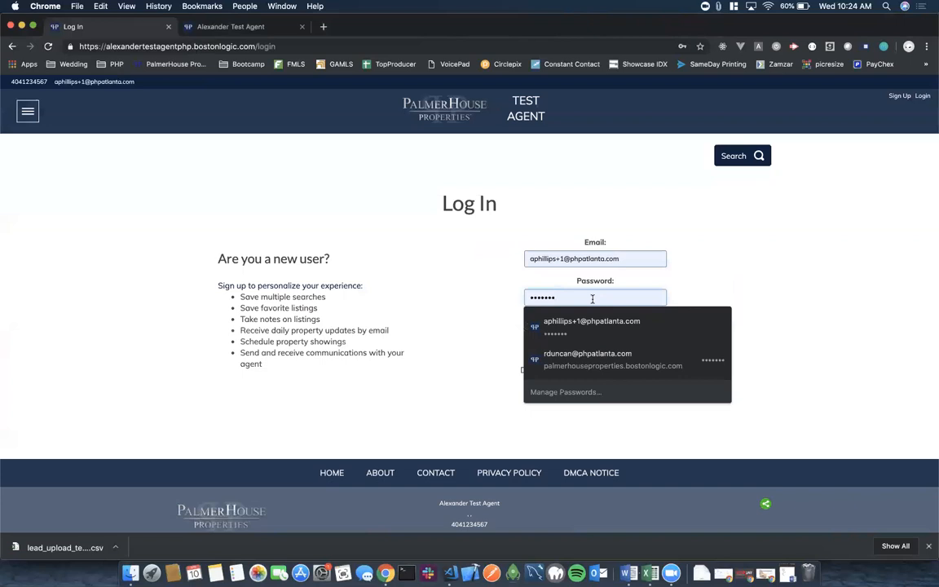
pyautogui.click(481, 306)
pyautogui.click(592, 351)
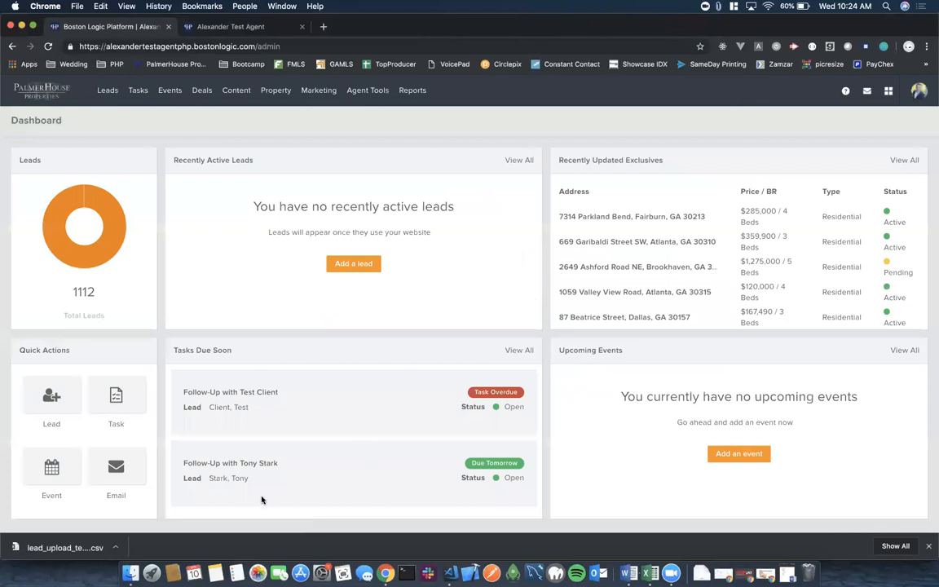
pyautogui.press('super+Tab')
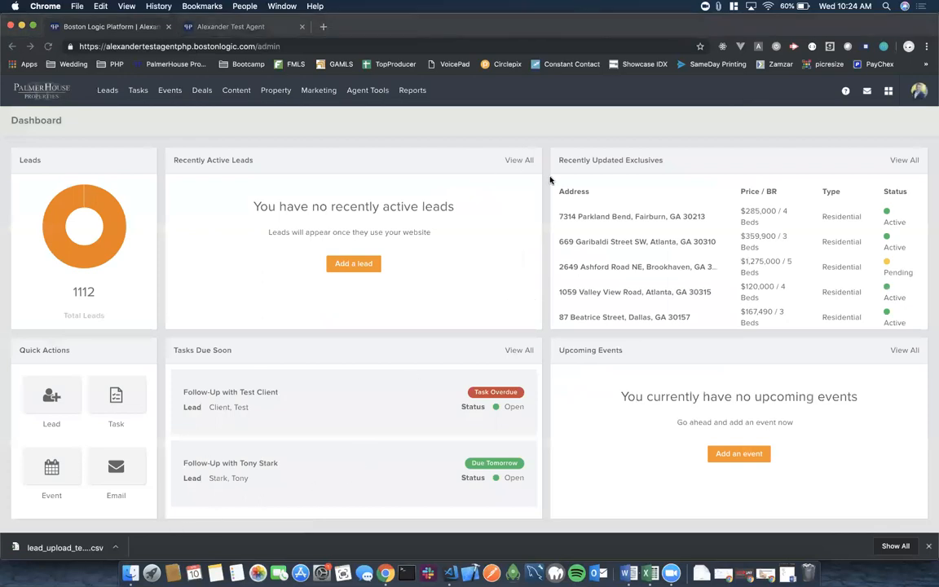